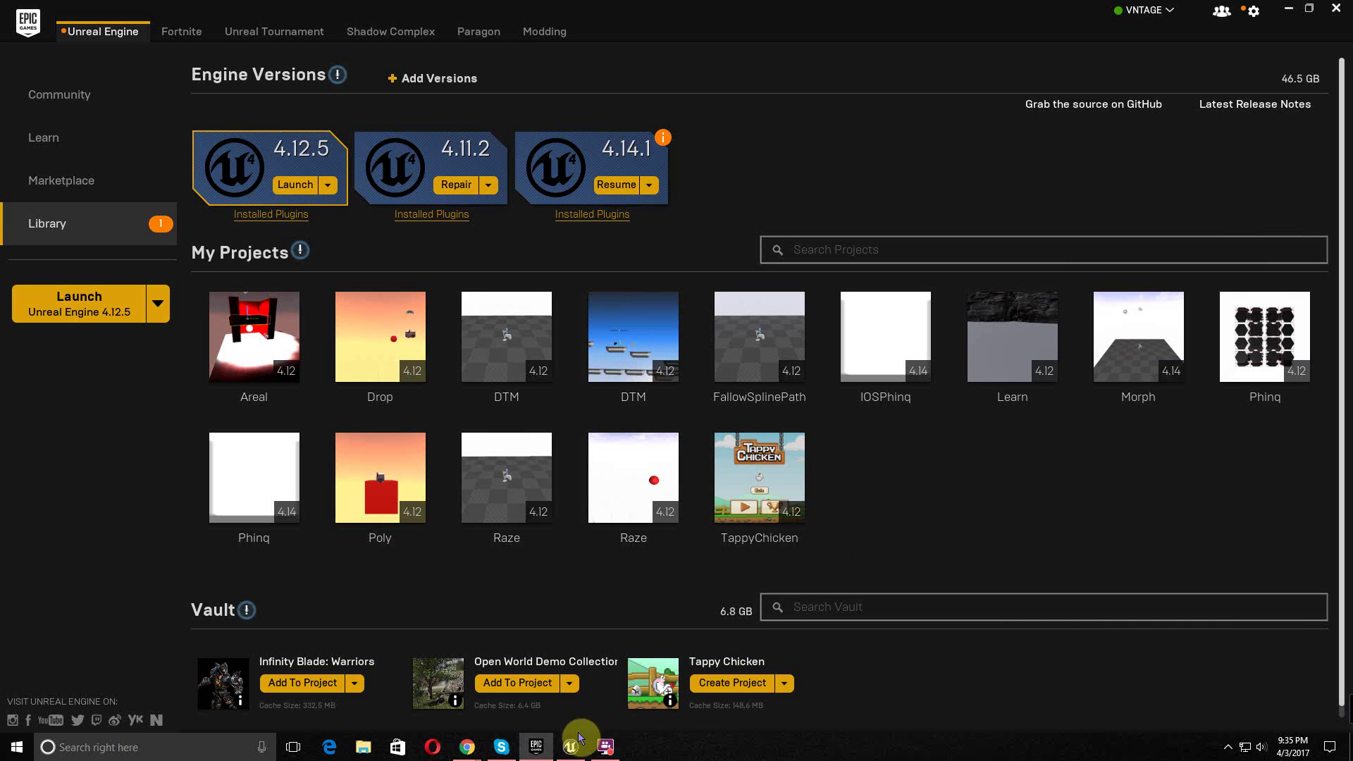
- Launch Unreal Engine 4.12.5 from the Epic Games Launcher library
mouse_move(608, 758)
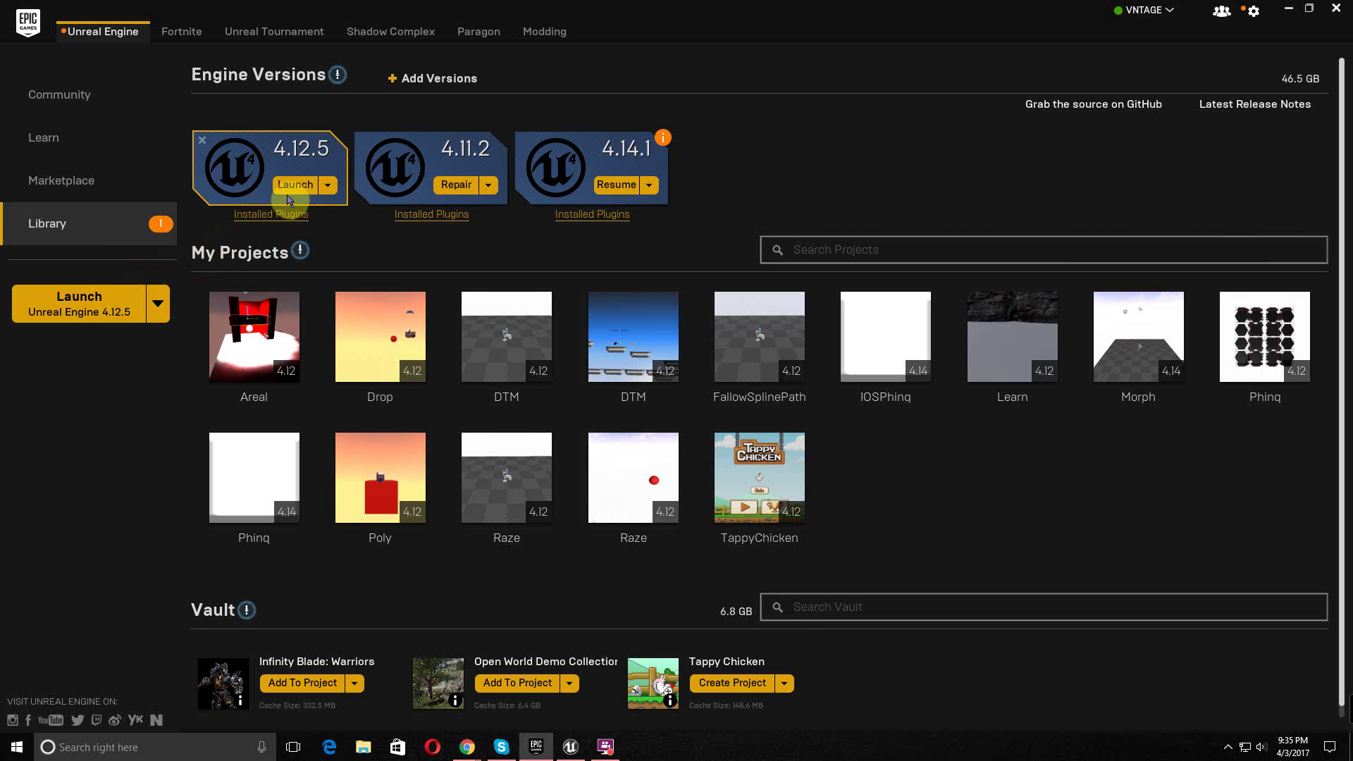
left_click(292, 186)
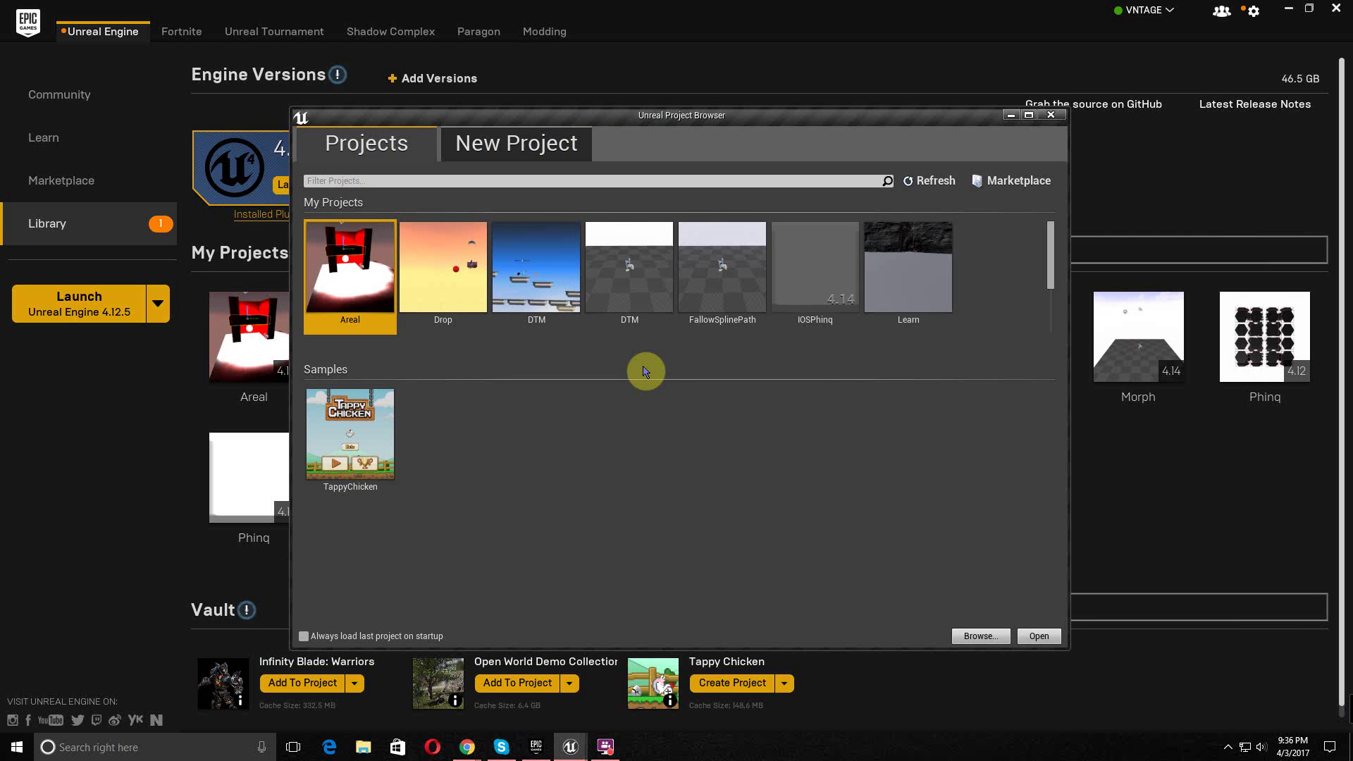
- Start a new Blank project targeting Mobile / Tablet with Scalable 3D or 2D graphics
left_click(558, 157)
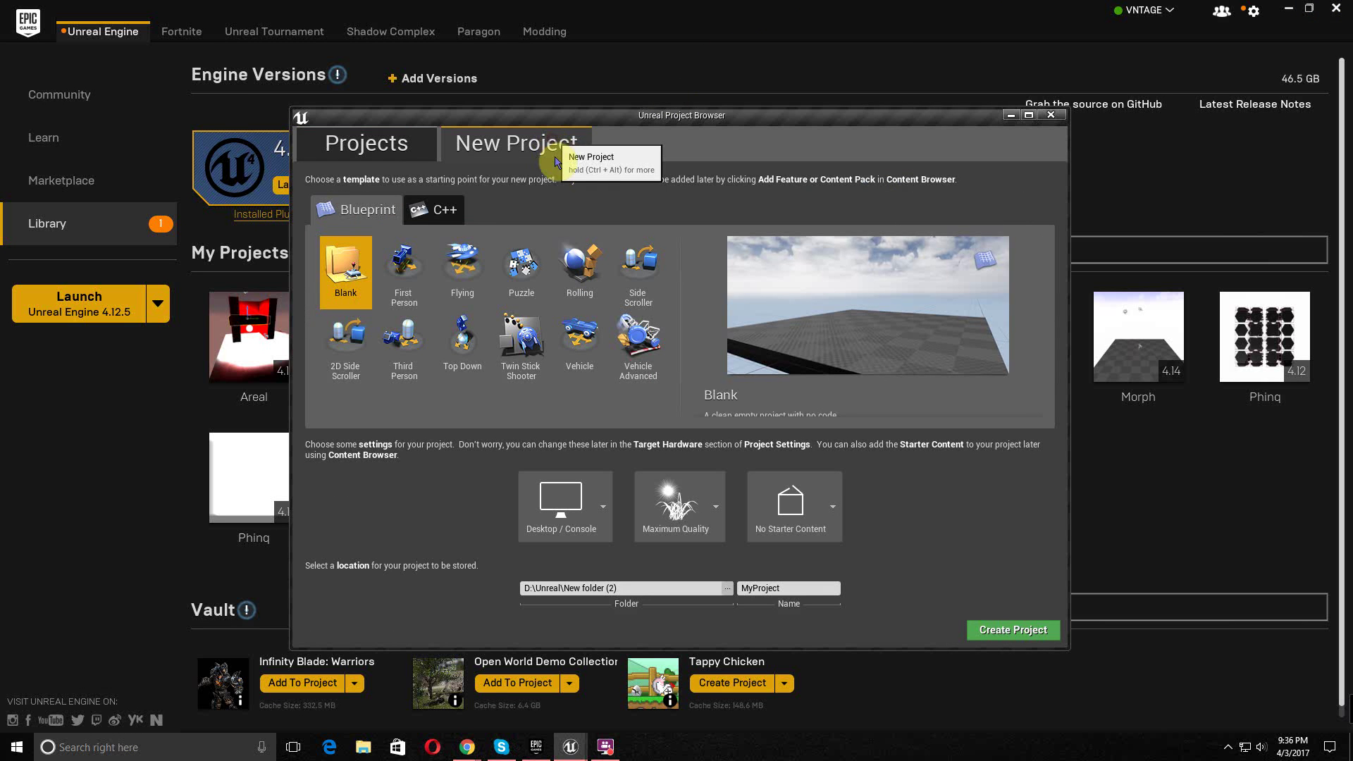
left_click(604, 509)
left_click(637, 575)
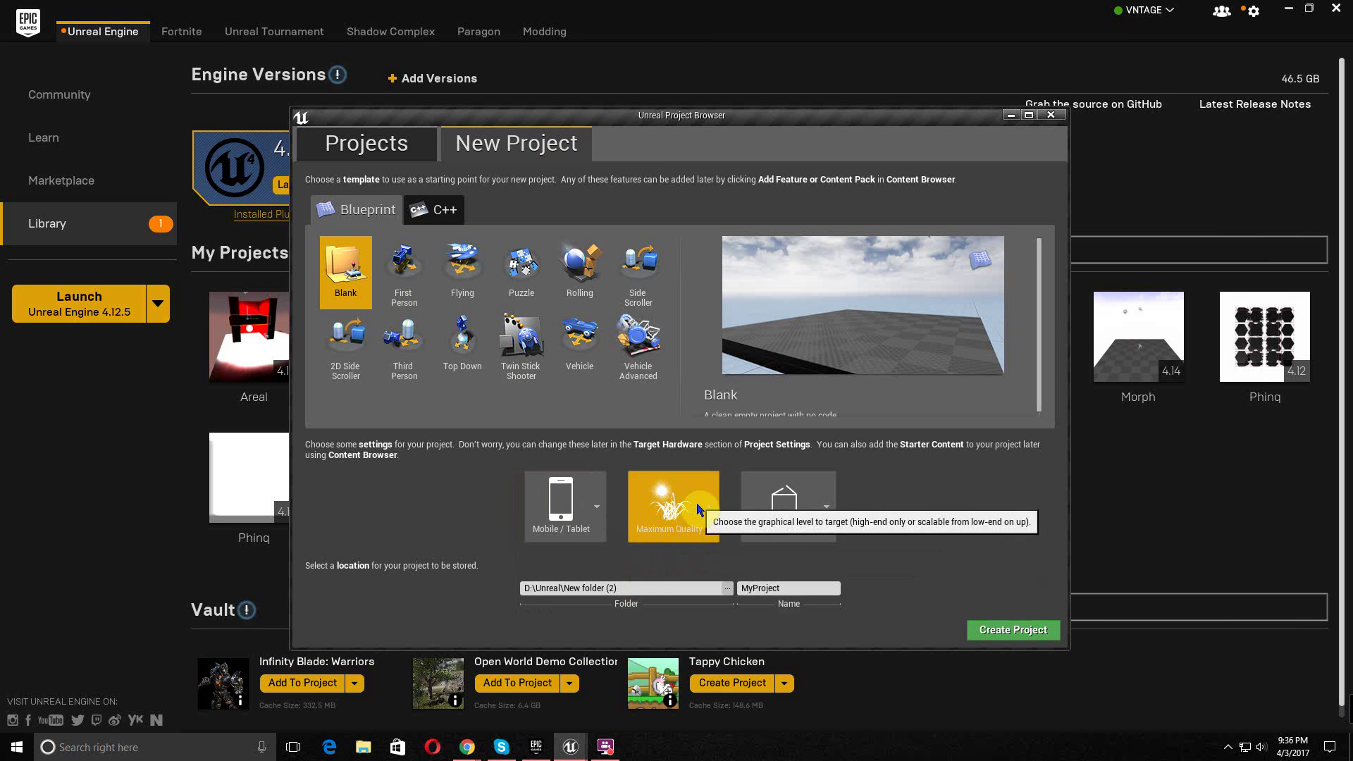
left_click(697, 508)
left_click(740, 573)
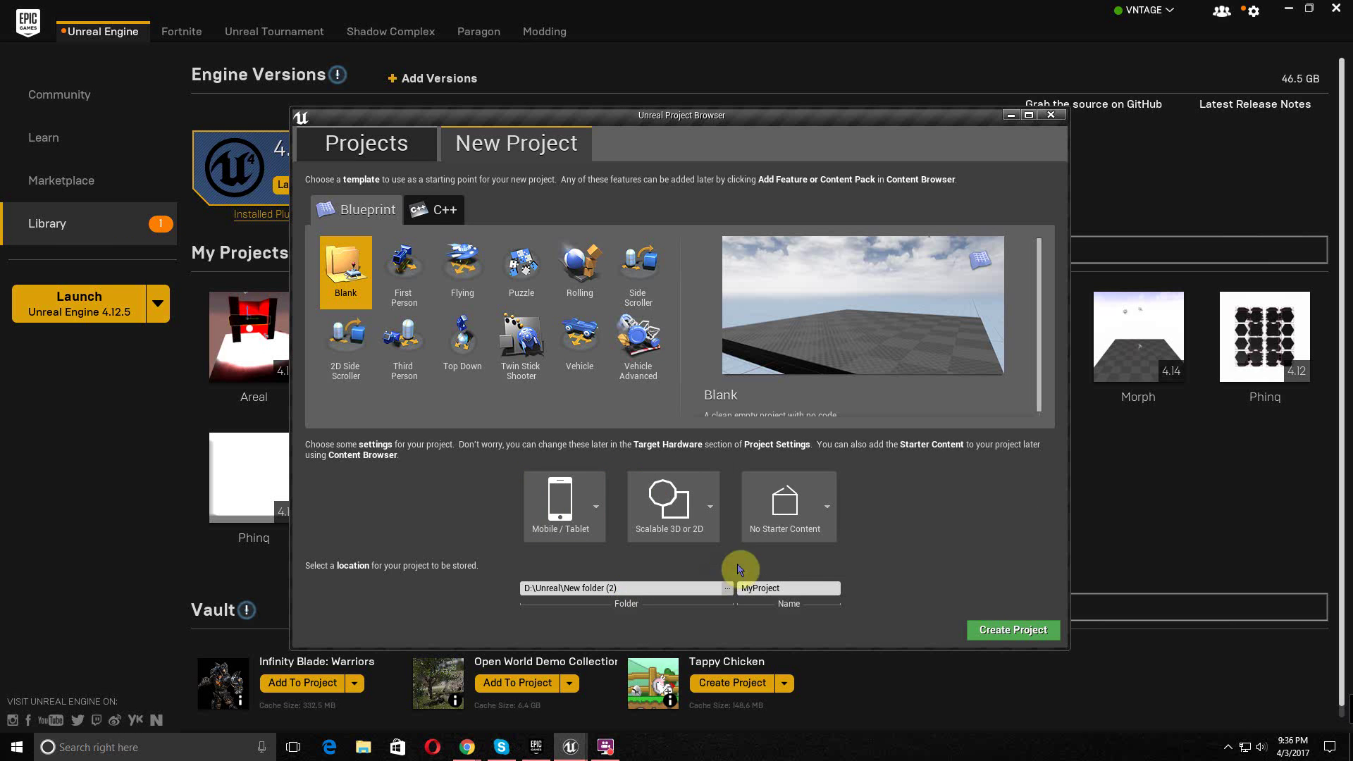
- Name the project Test, set its location to D:\Unreal\, and create it
double_click(802, 588)
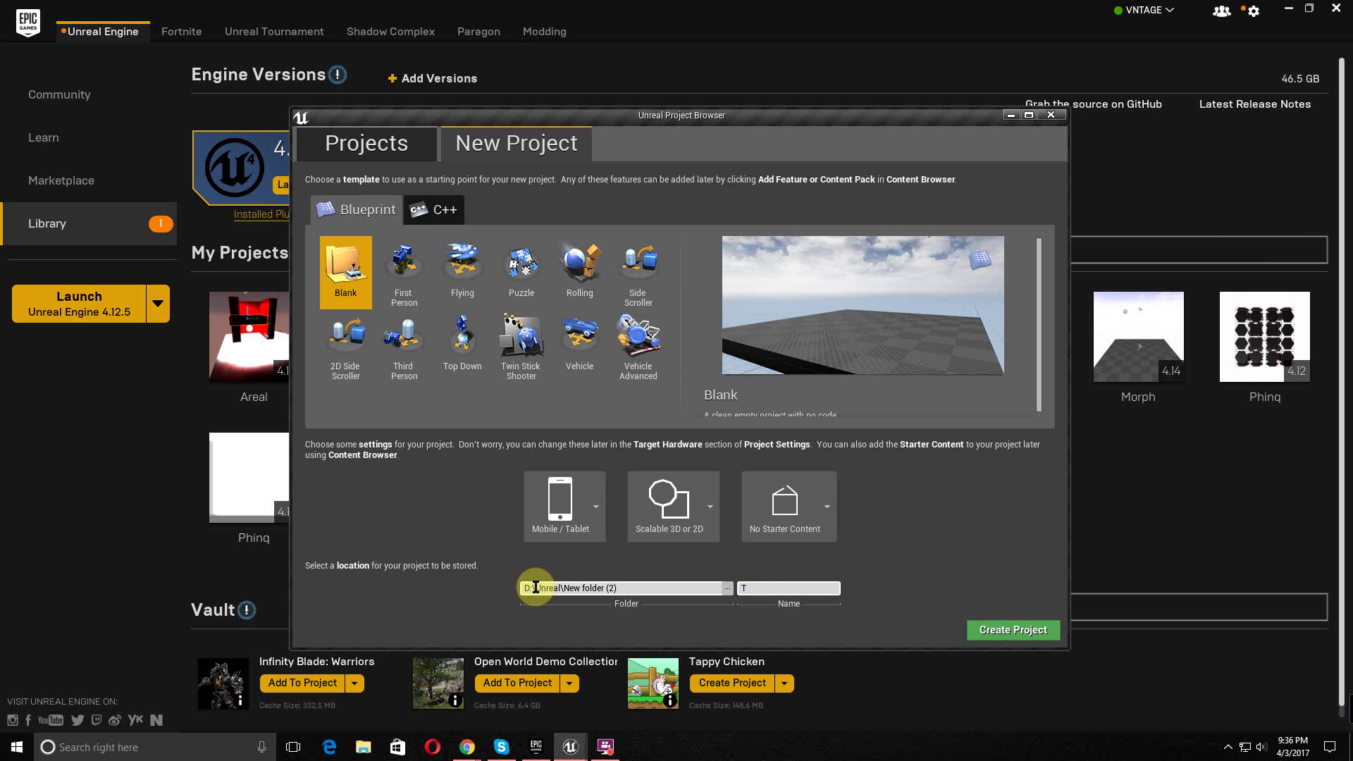
type("Test")
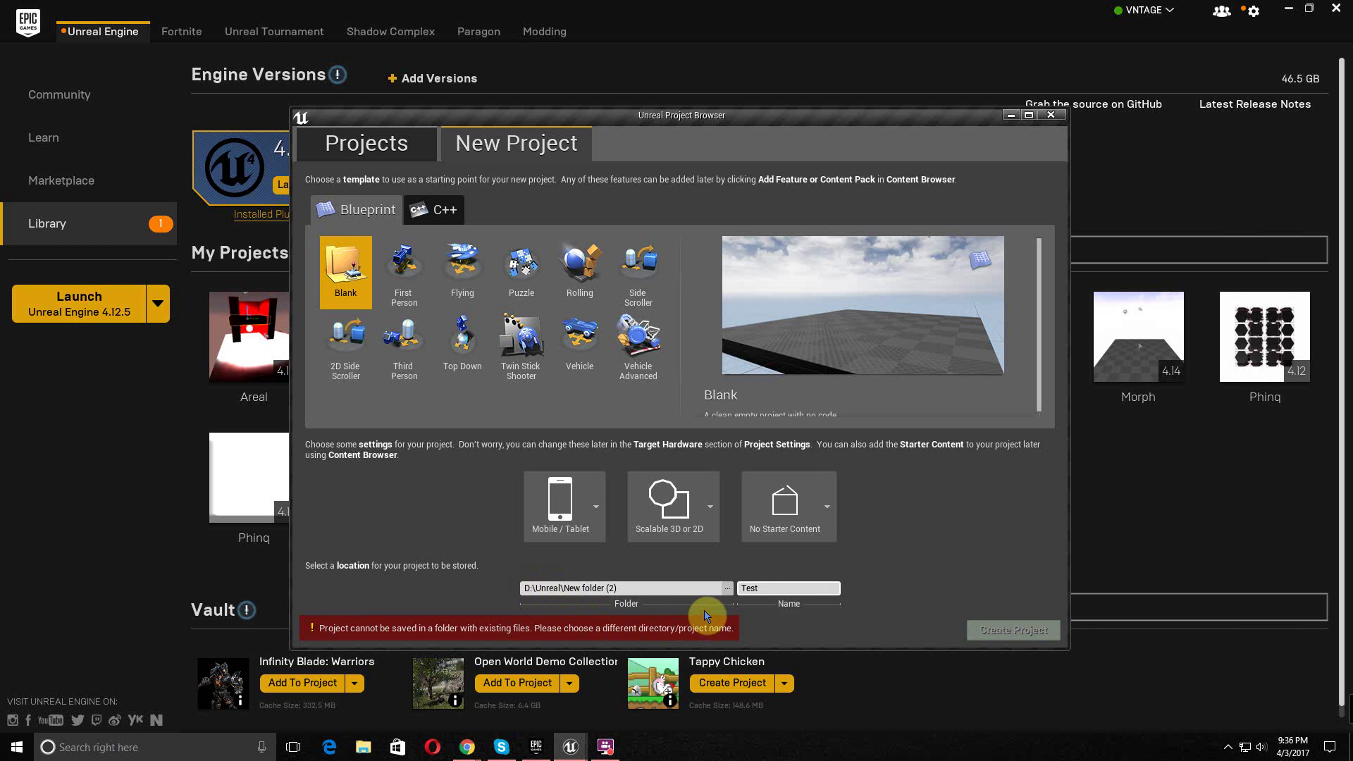
left_click(727, 587)
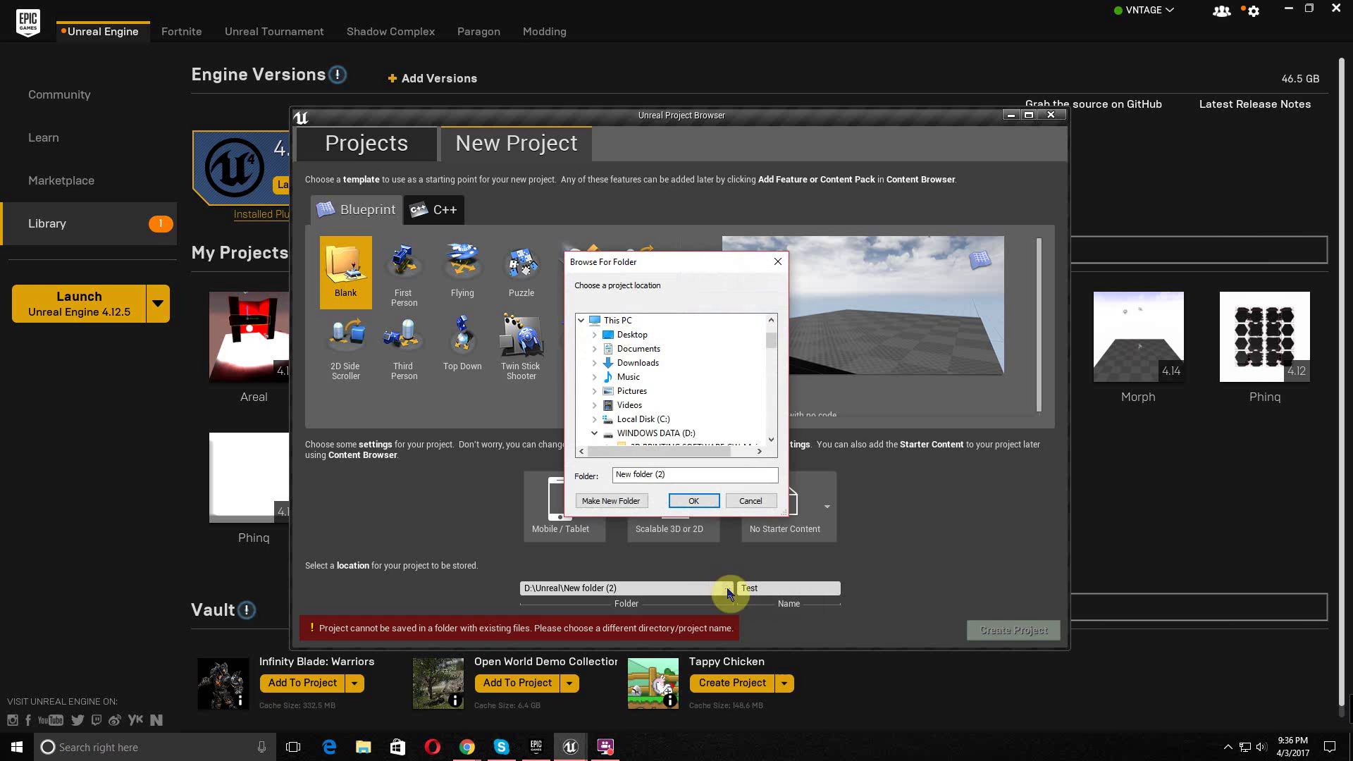
scroll(701, 430, "down", 5)
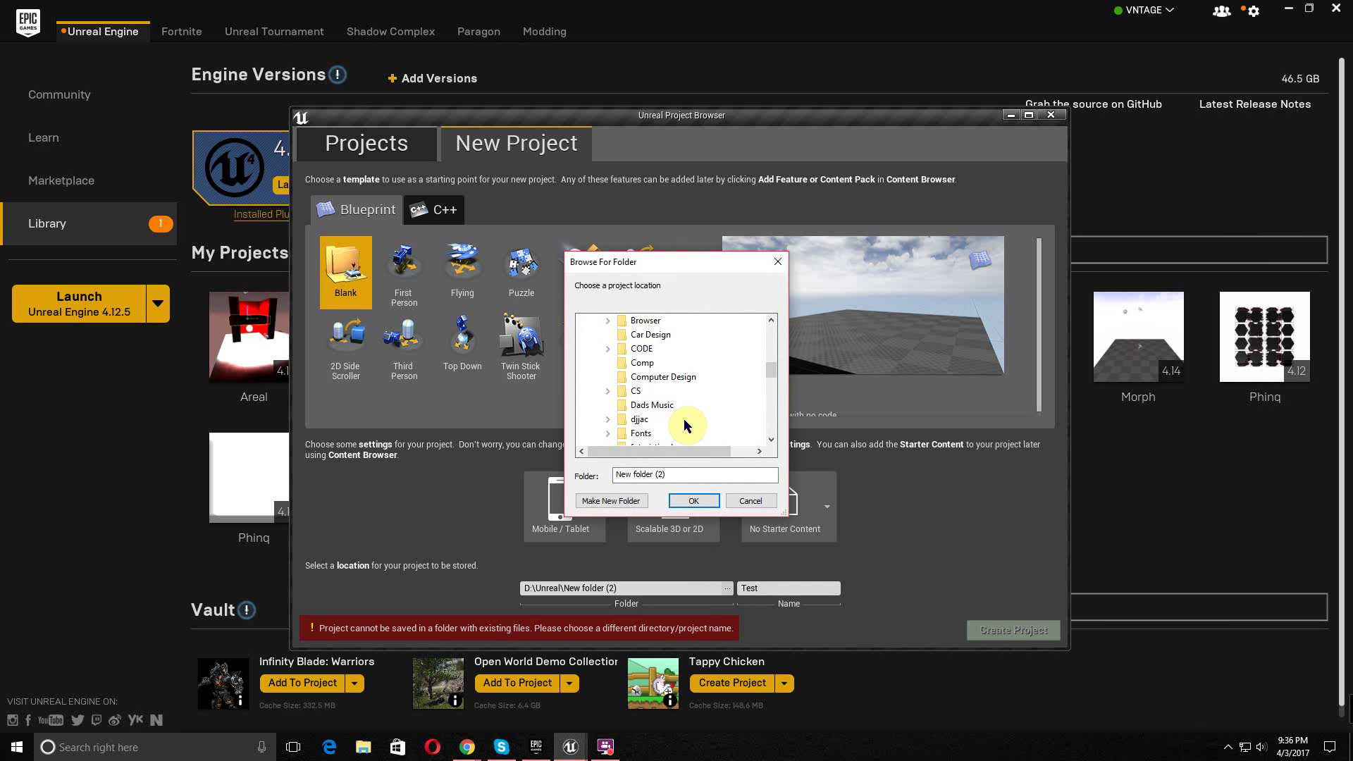
scroll(687, 423, "down", 3)
left_click(643, 392)
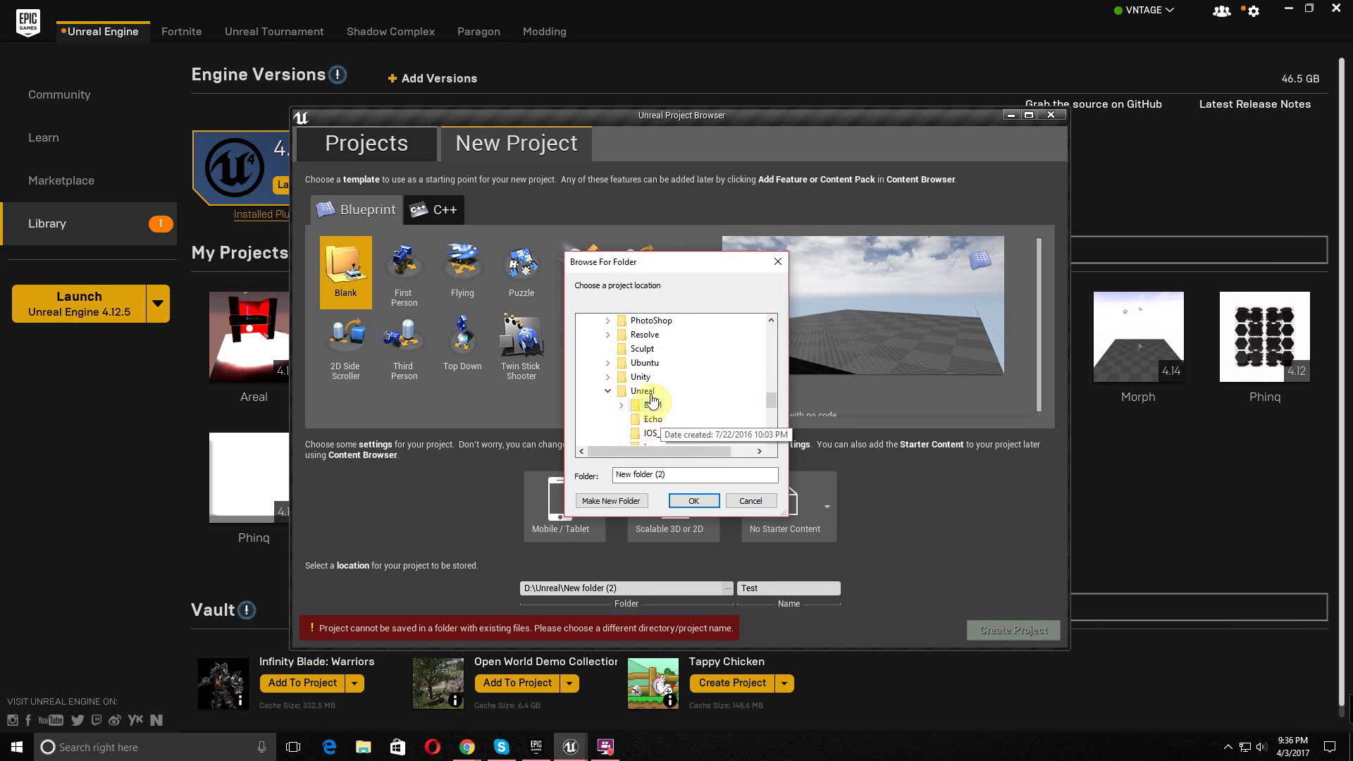
left_click(697, 500)
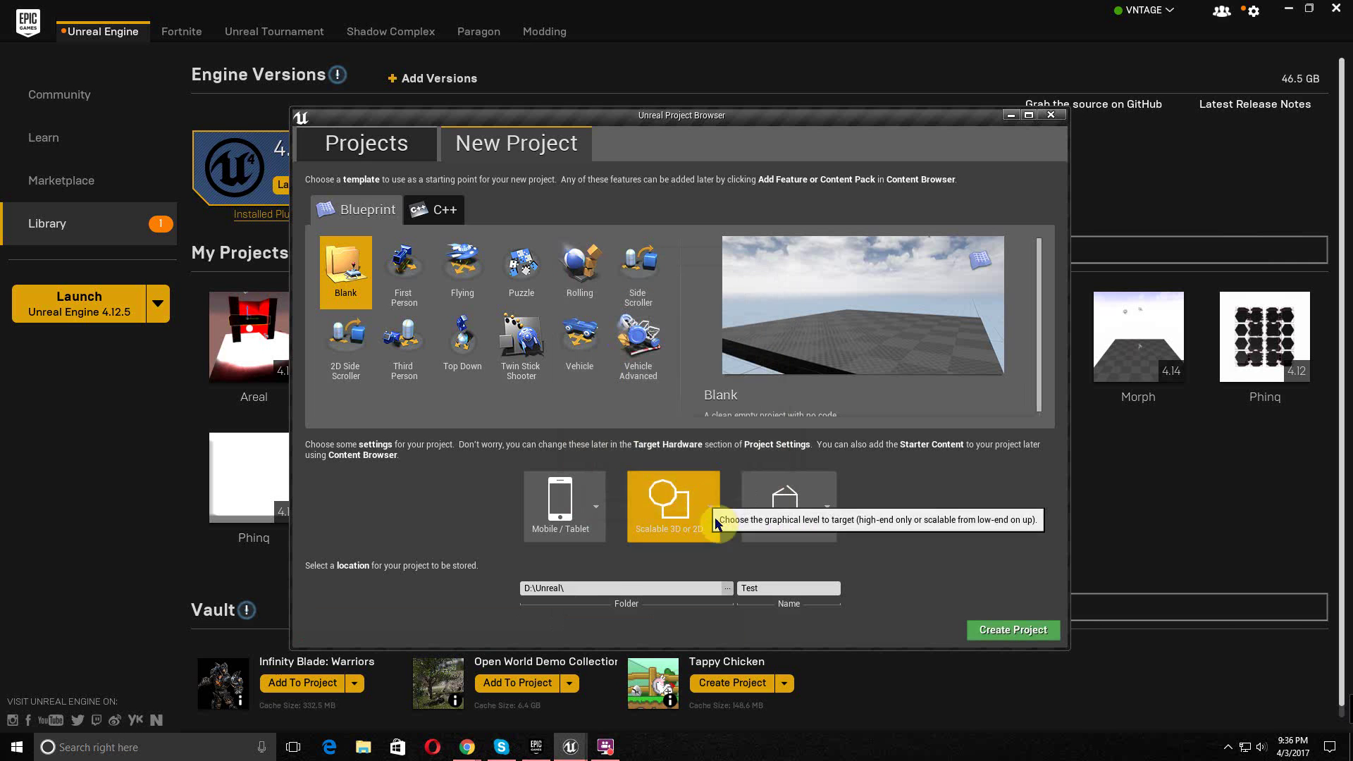
left_click(1005, 629)
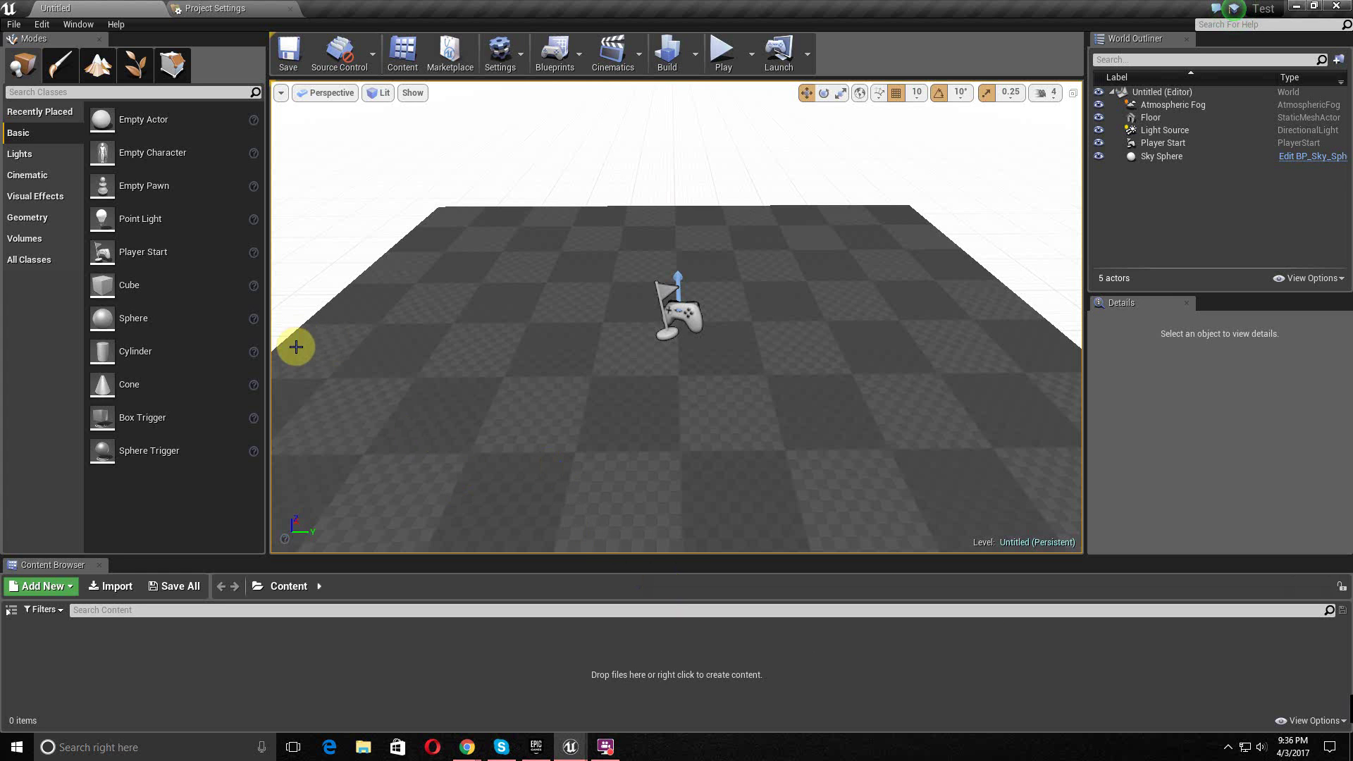
- Zoom and pan around the default level's floor, then tilt the view up toward the sky
scroll(486, 264, "down", 4)
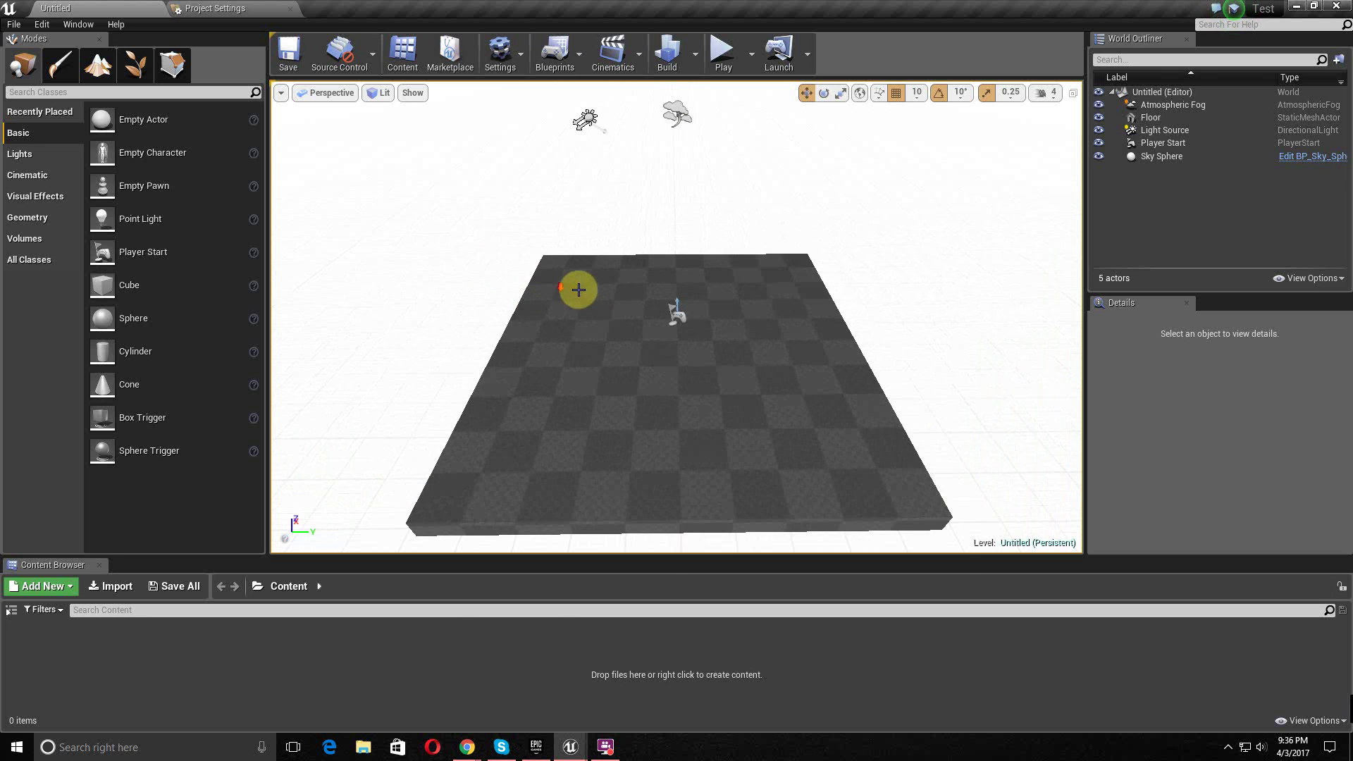
scroll(612, 314, "down", 2)
middle_click_drag(613, 314, 609, 292)
scroll(609, 292, "up", 1)
scroll(610, 266, "up", 2)
mouse_move(610, 265)
right_mouse_down()
mouse_move(611, 232)
mouse_move(617, 254)
right_mouse_up()
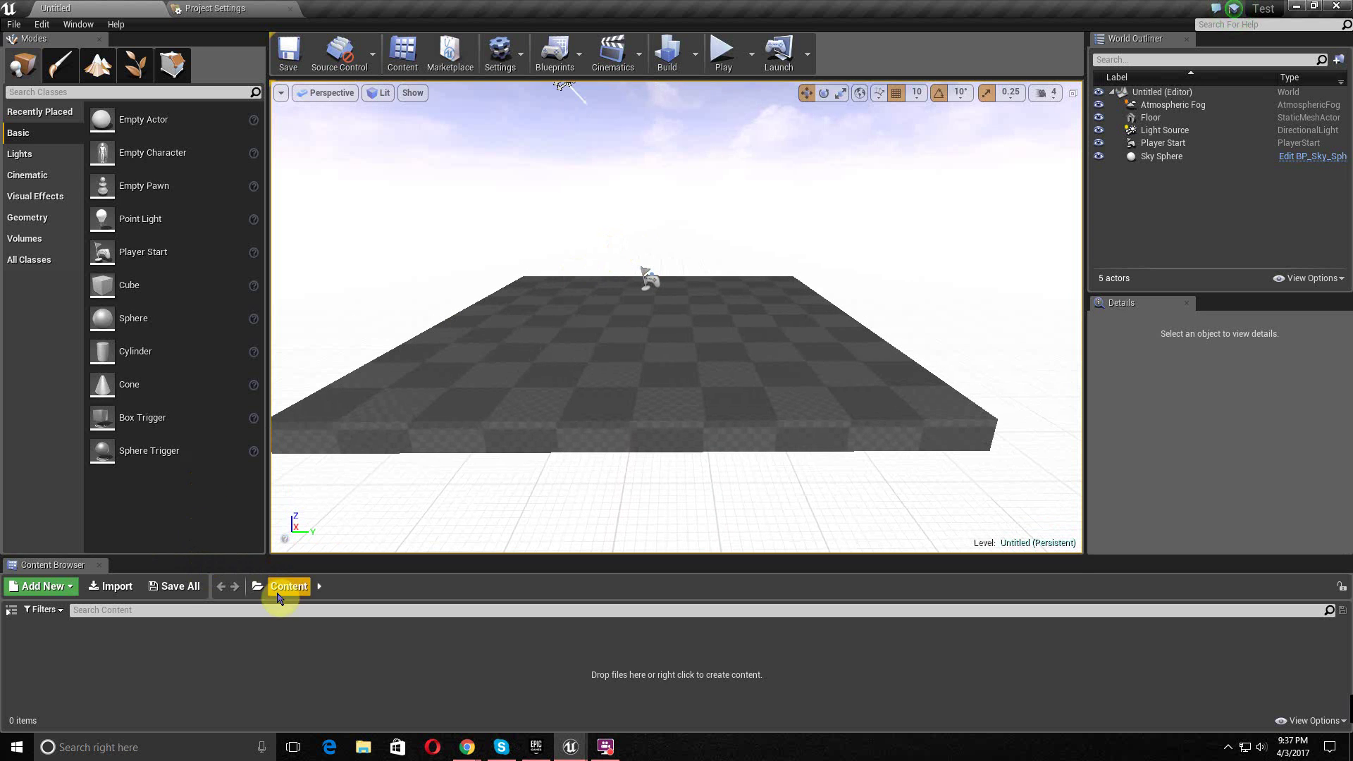
- Create three Content Browser folders named Game, Ads and Mode
right_click(62, 647)
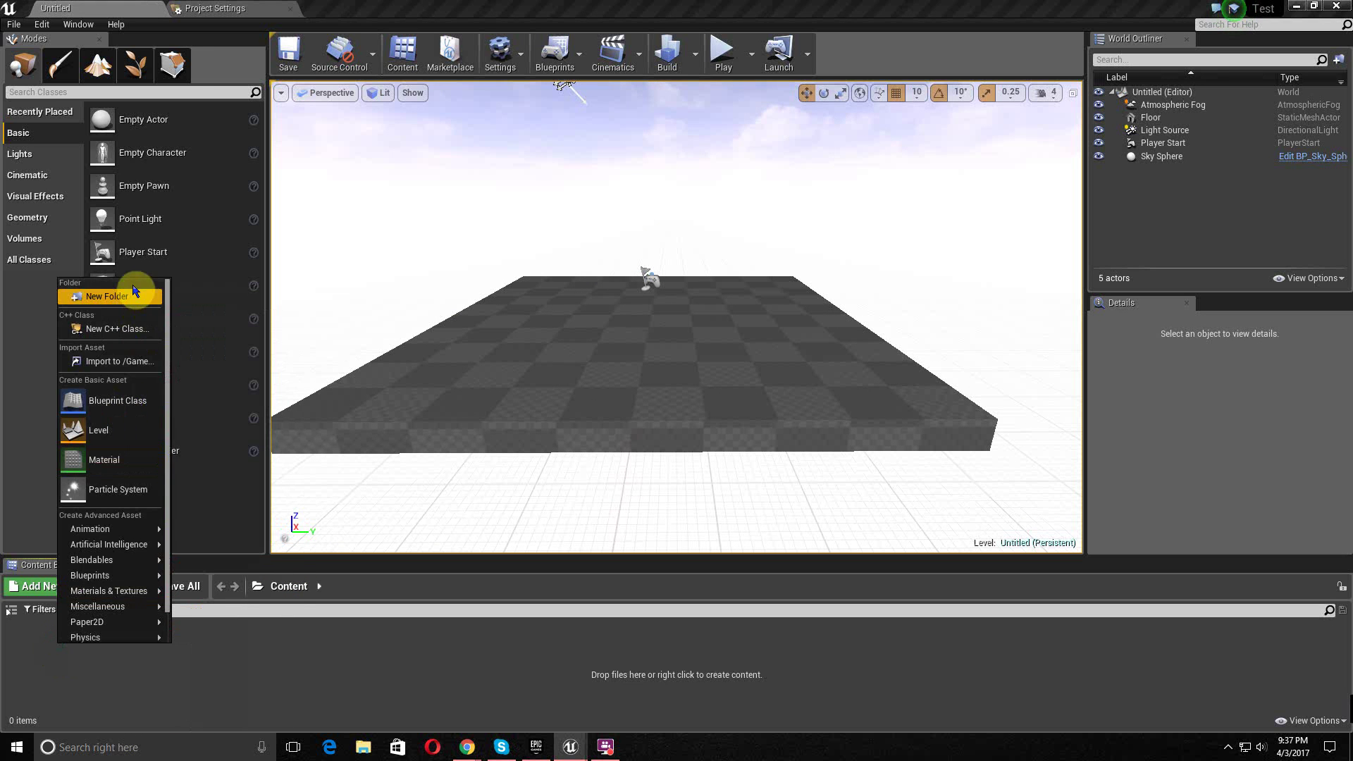
left_click(141, 294)
type("Game")
key("Return")
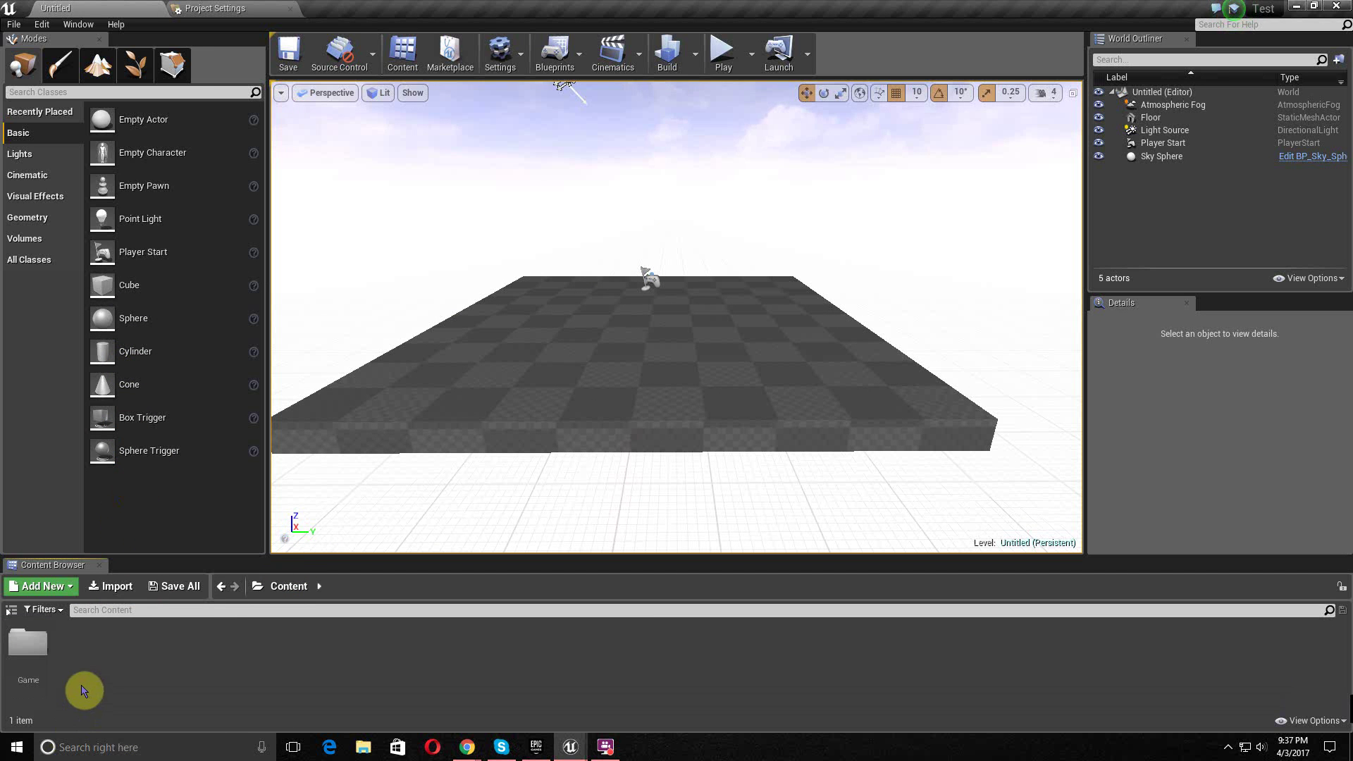
right_click(85, 689)
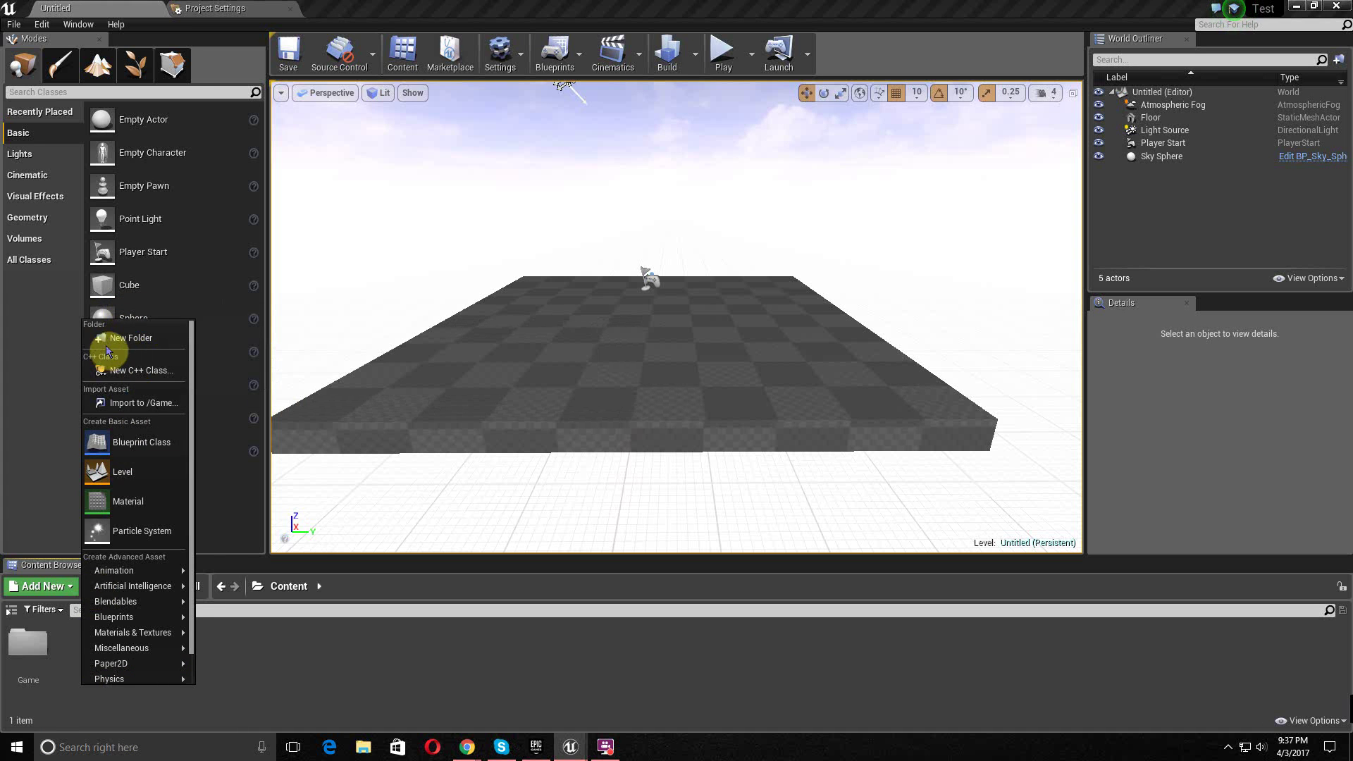
left_click(106, 340)
type("Ads")
key("Return")
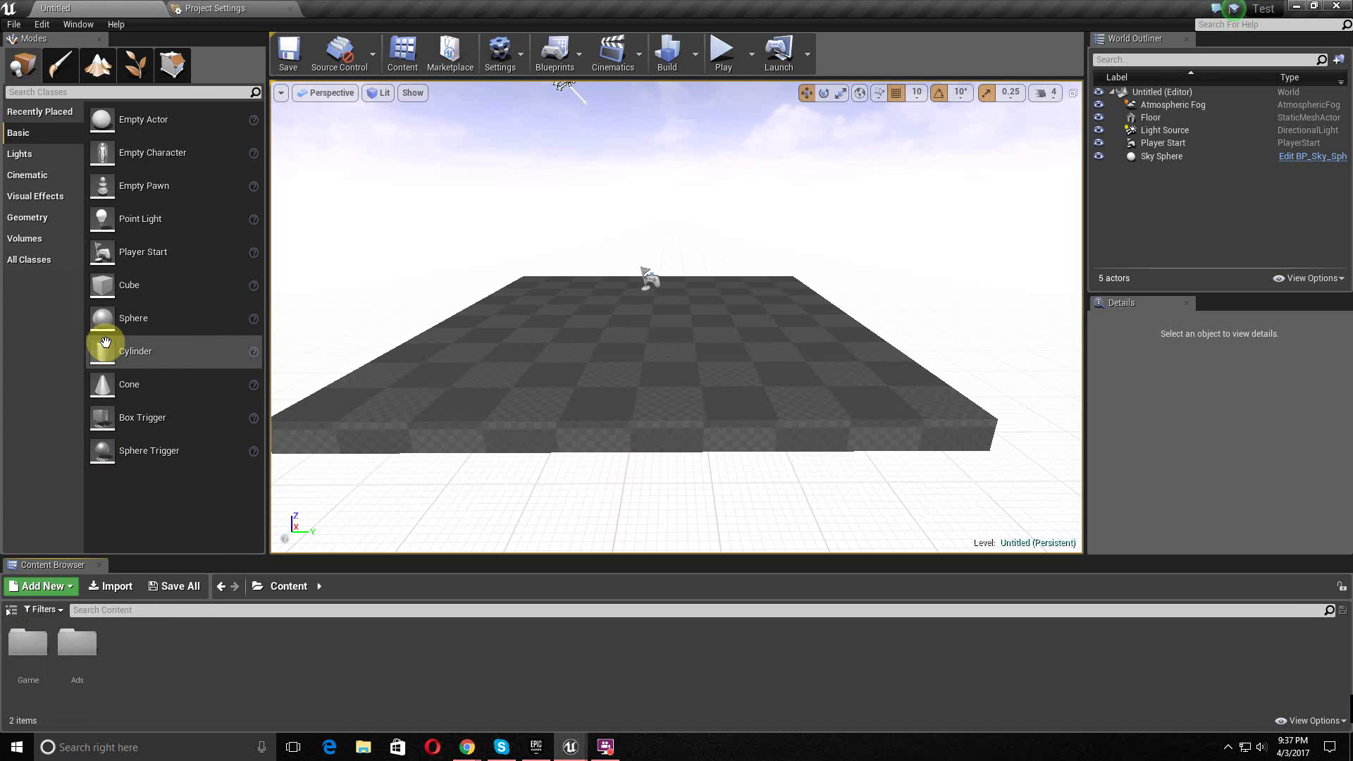
right_click(115, 644)
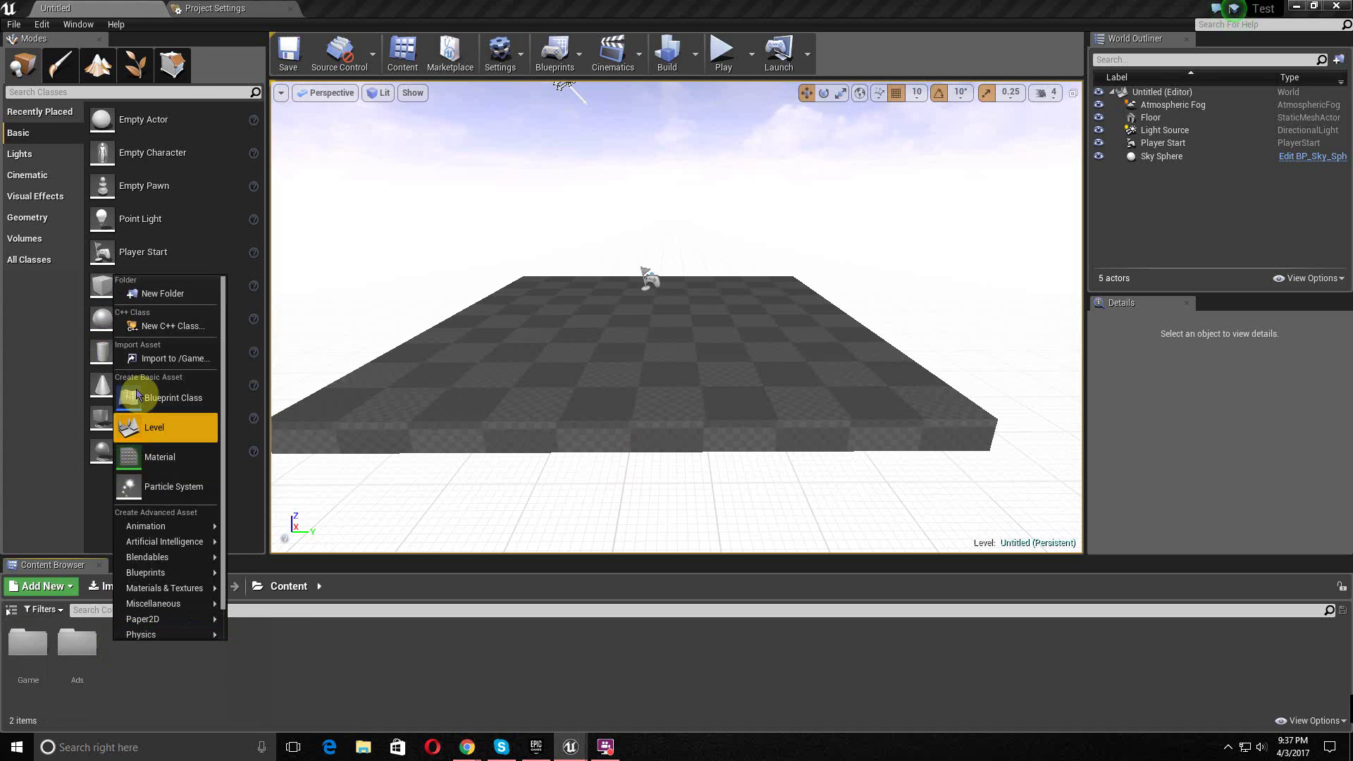
left_click(141, 296)
type("Mode")
key("Return")
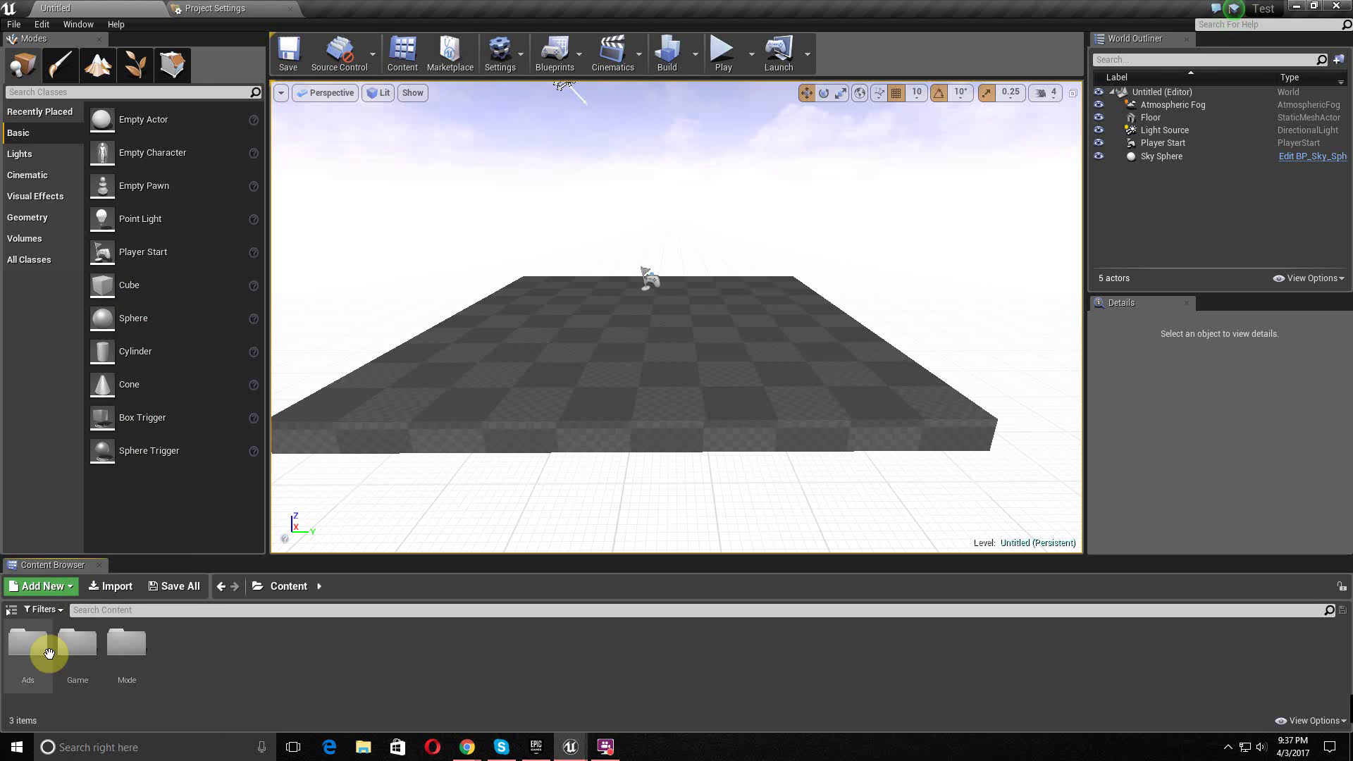
- Open the Game folder and create a new level asset inside it
left_click(206, 657)
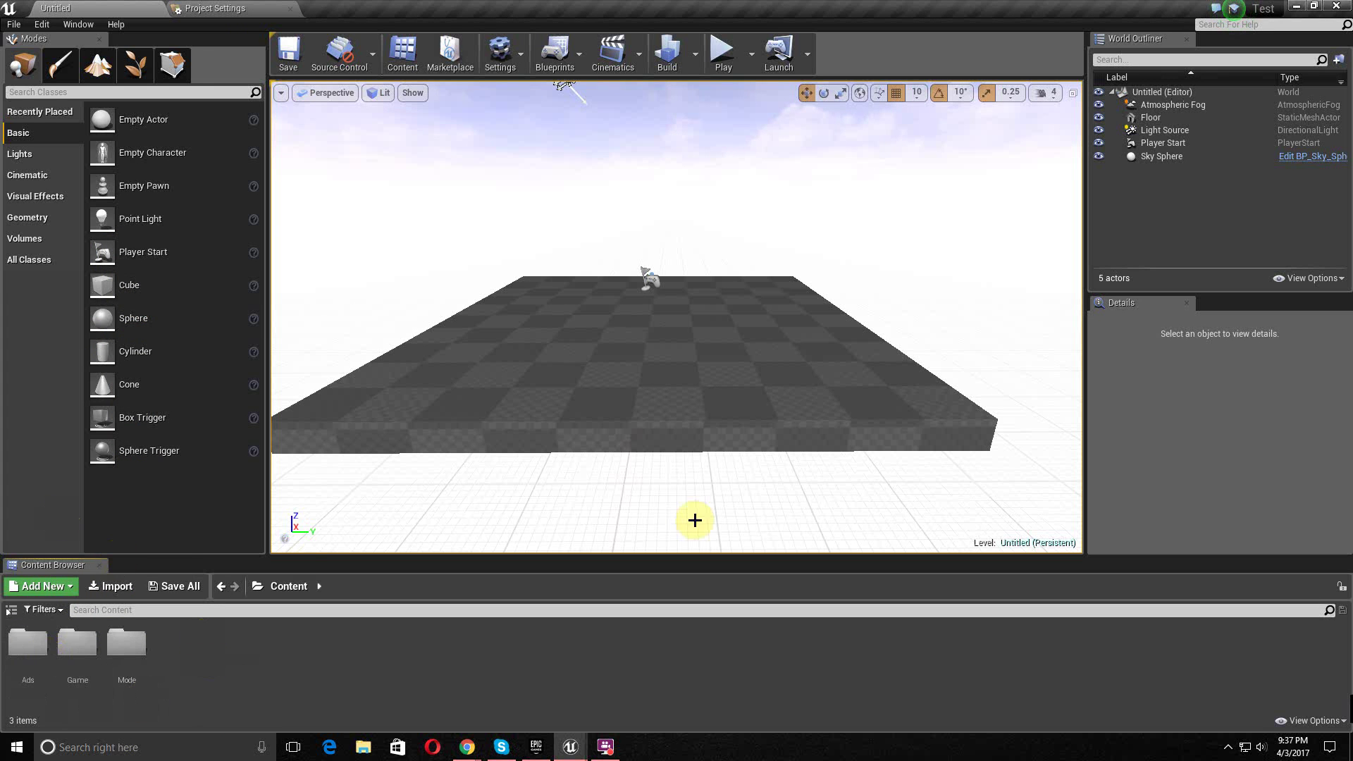
double_click(71, 669)
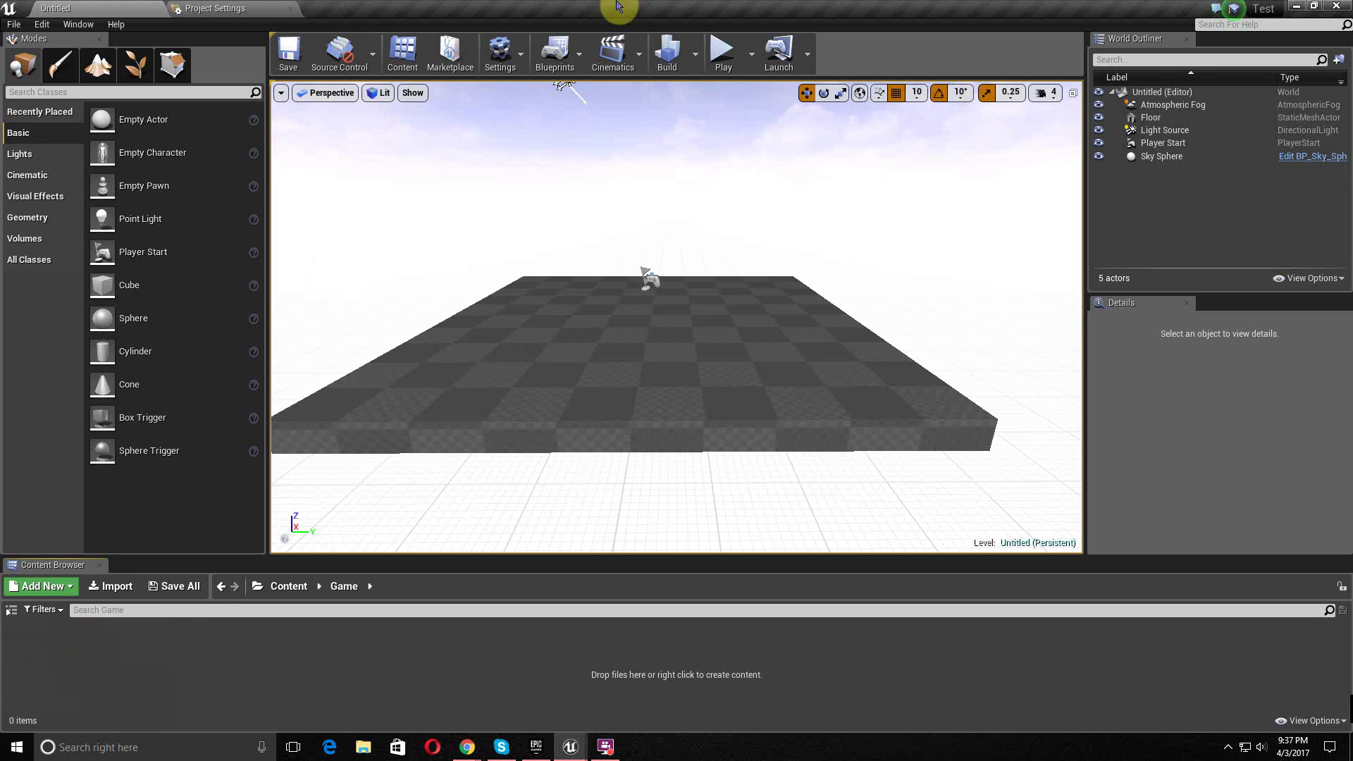
right_click(106, 671)
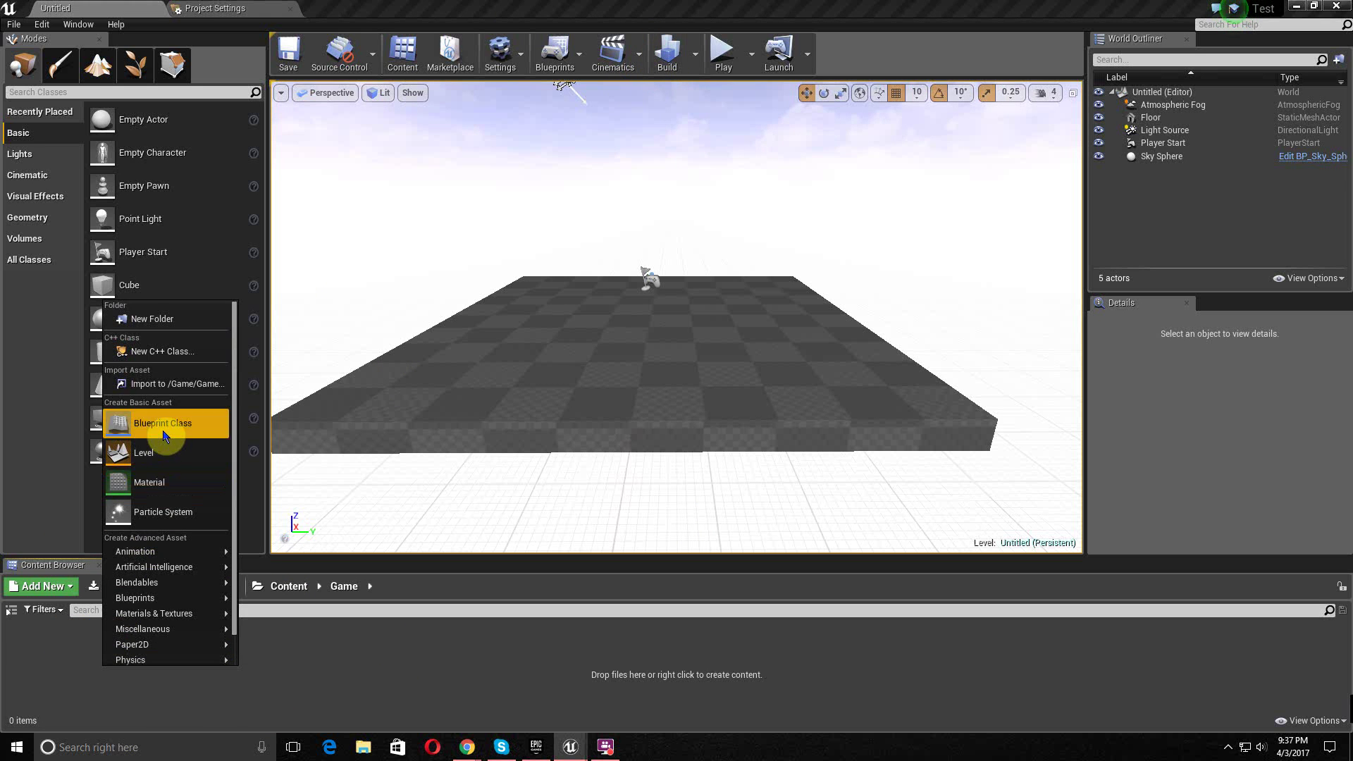
left_click(159, 455)
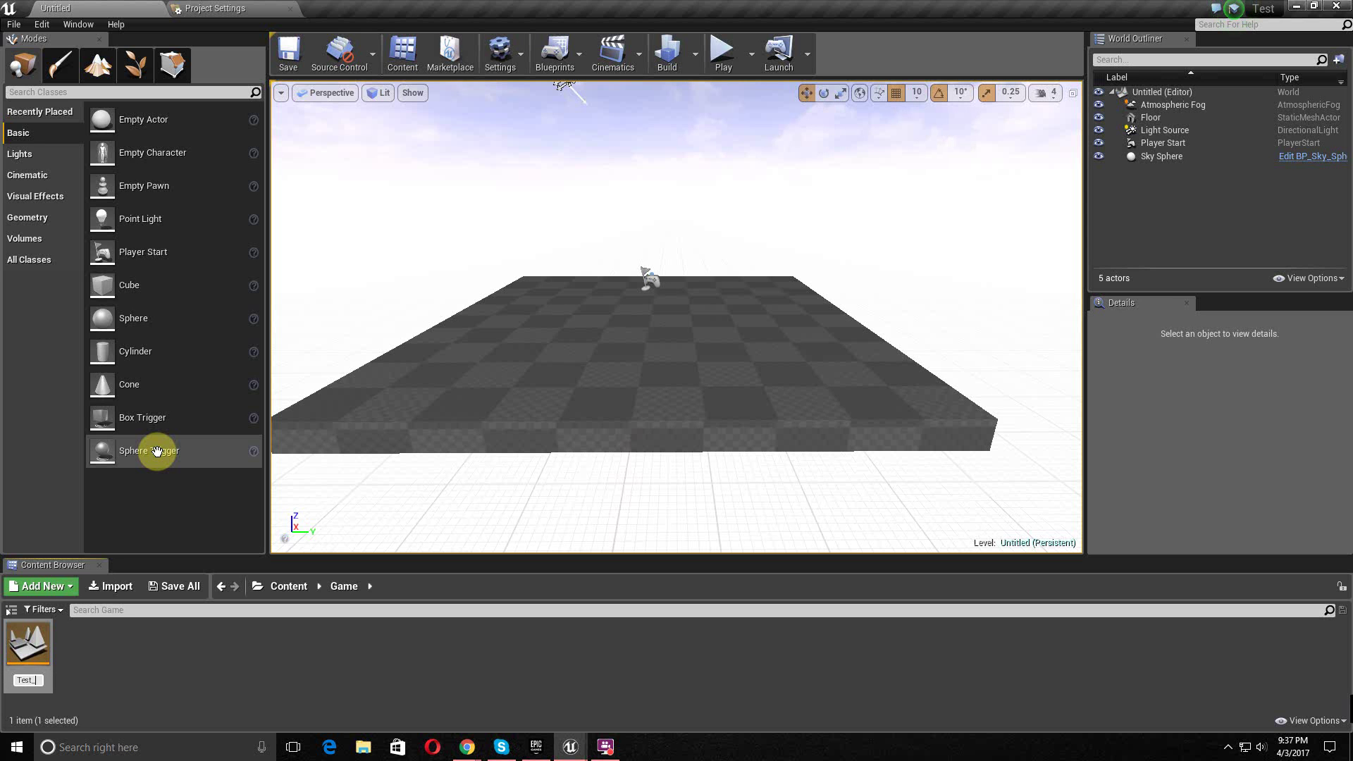
- Name the level Test_world, add an Actor Blueprint named Camera, then open Camera and Test_world
type("rld")
key("Return")
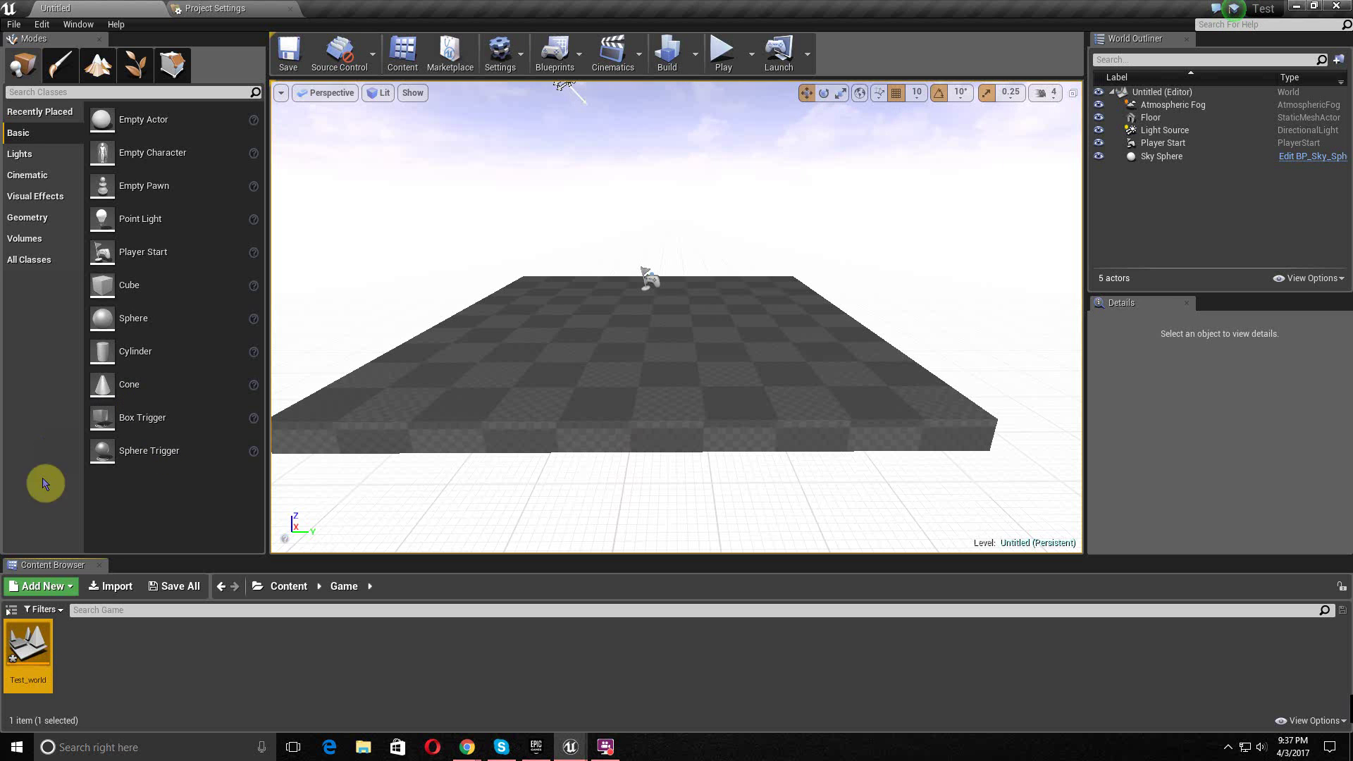
right_click(121, 665)
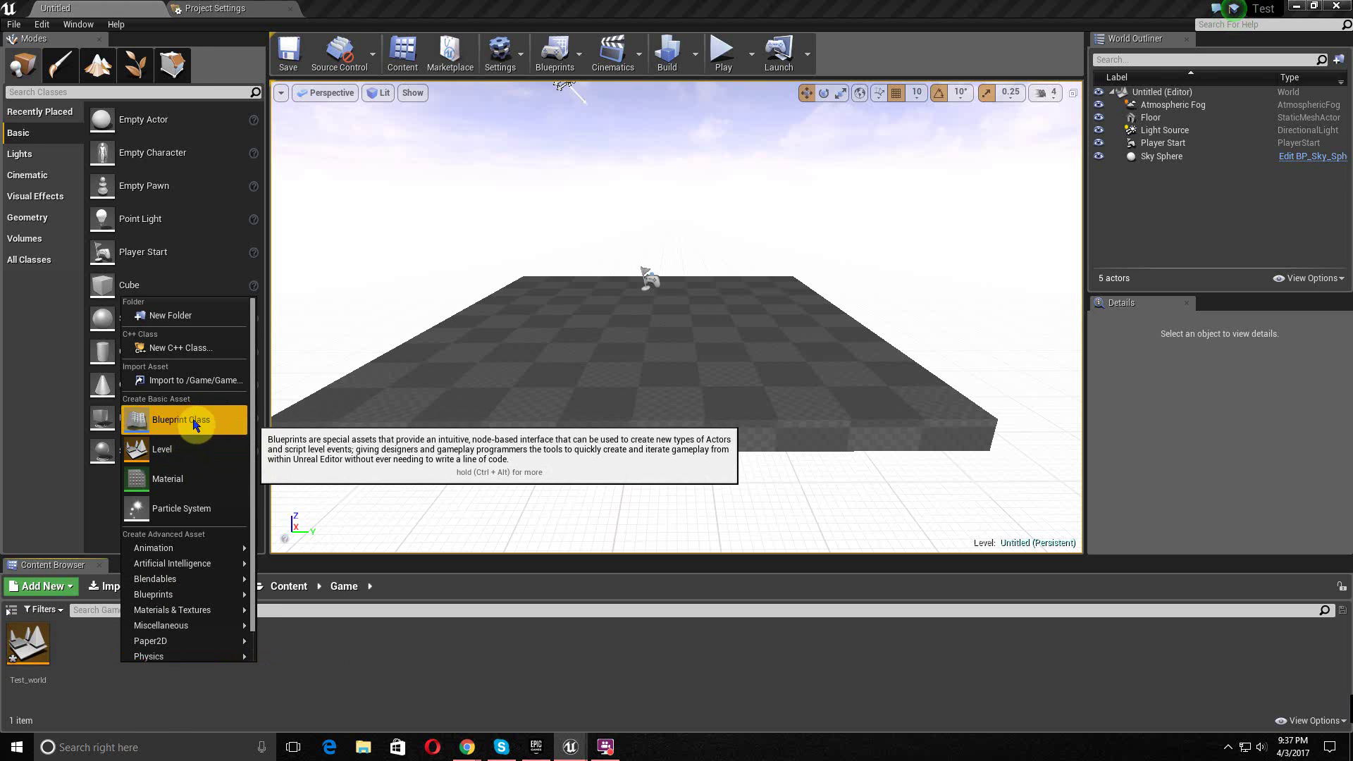
left_click(194, 422)
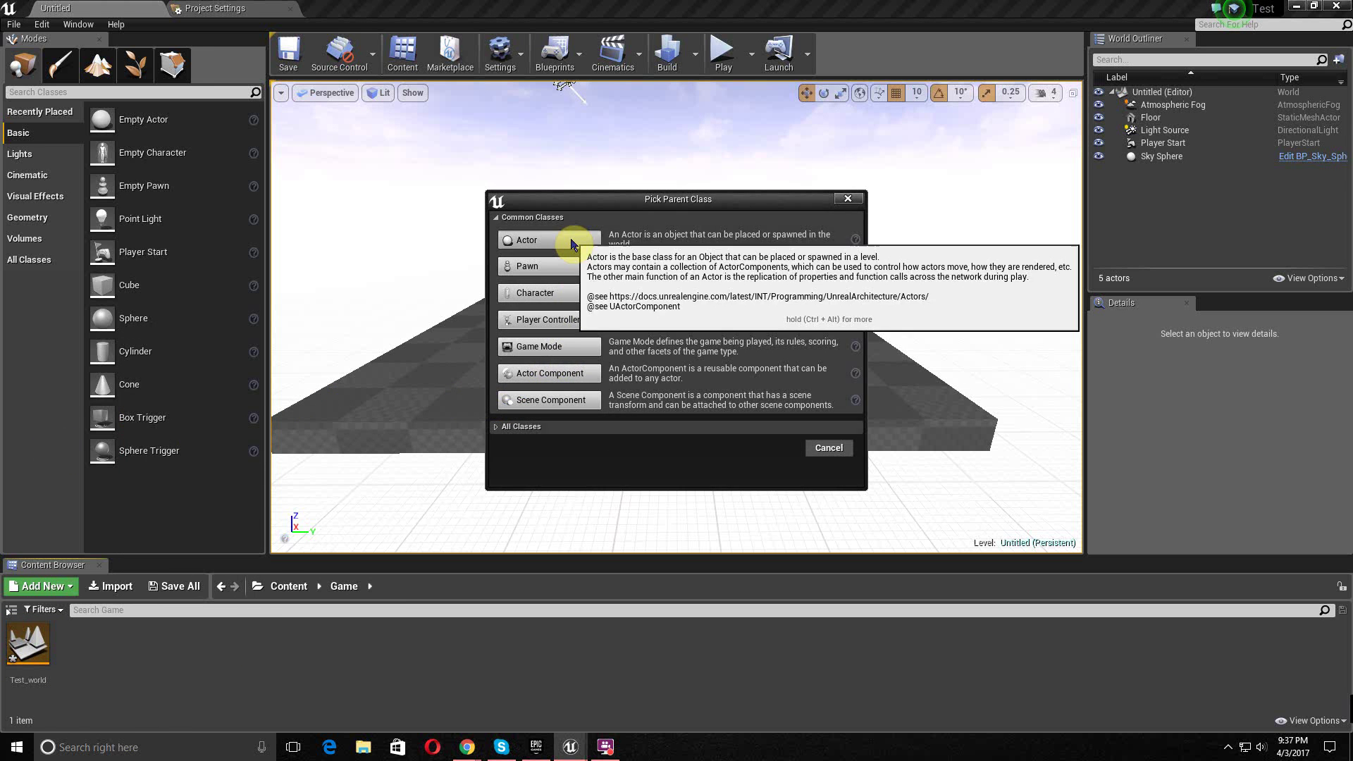
left_click(527, 239)
type("Camer")
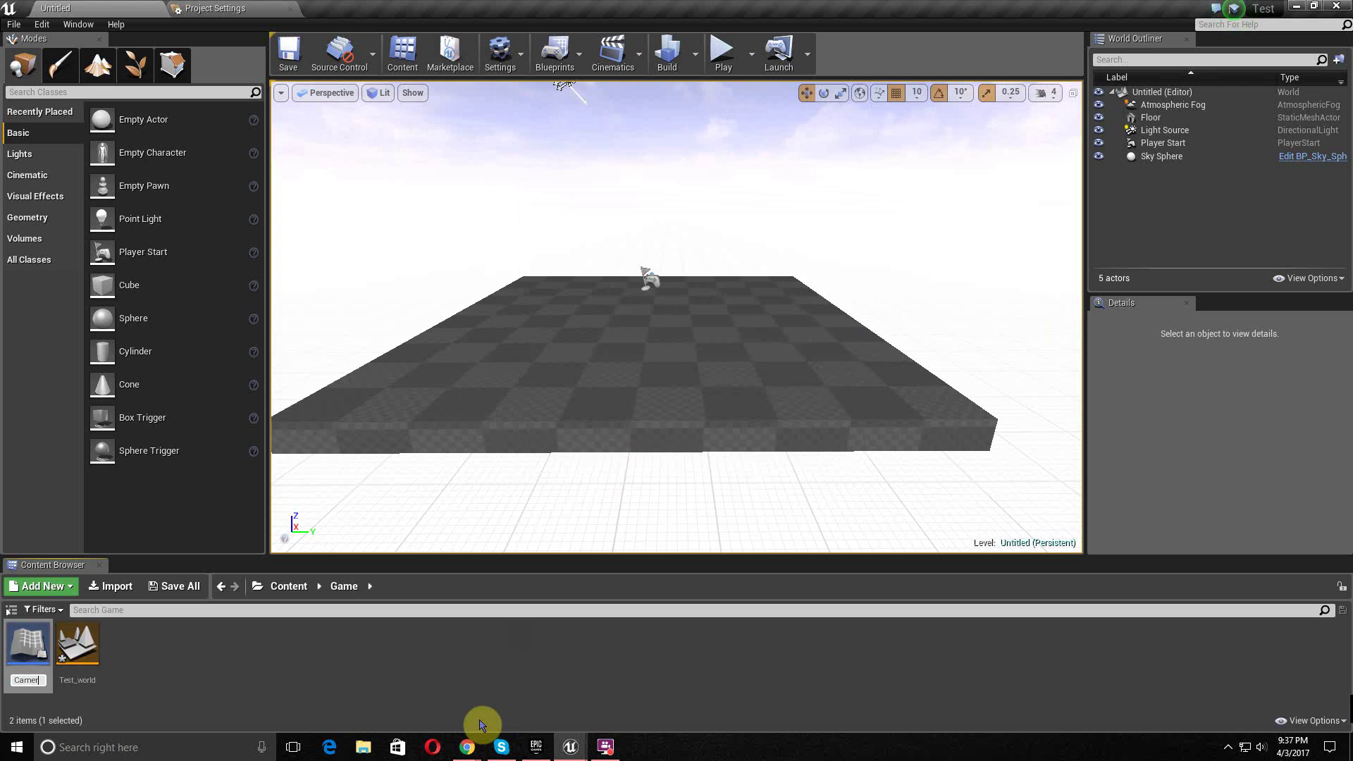
type("a")
key("Return")
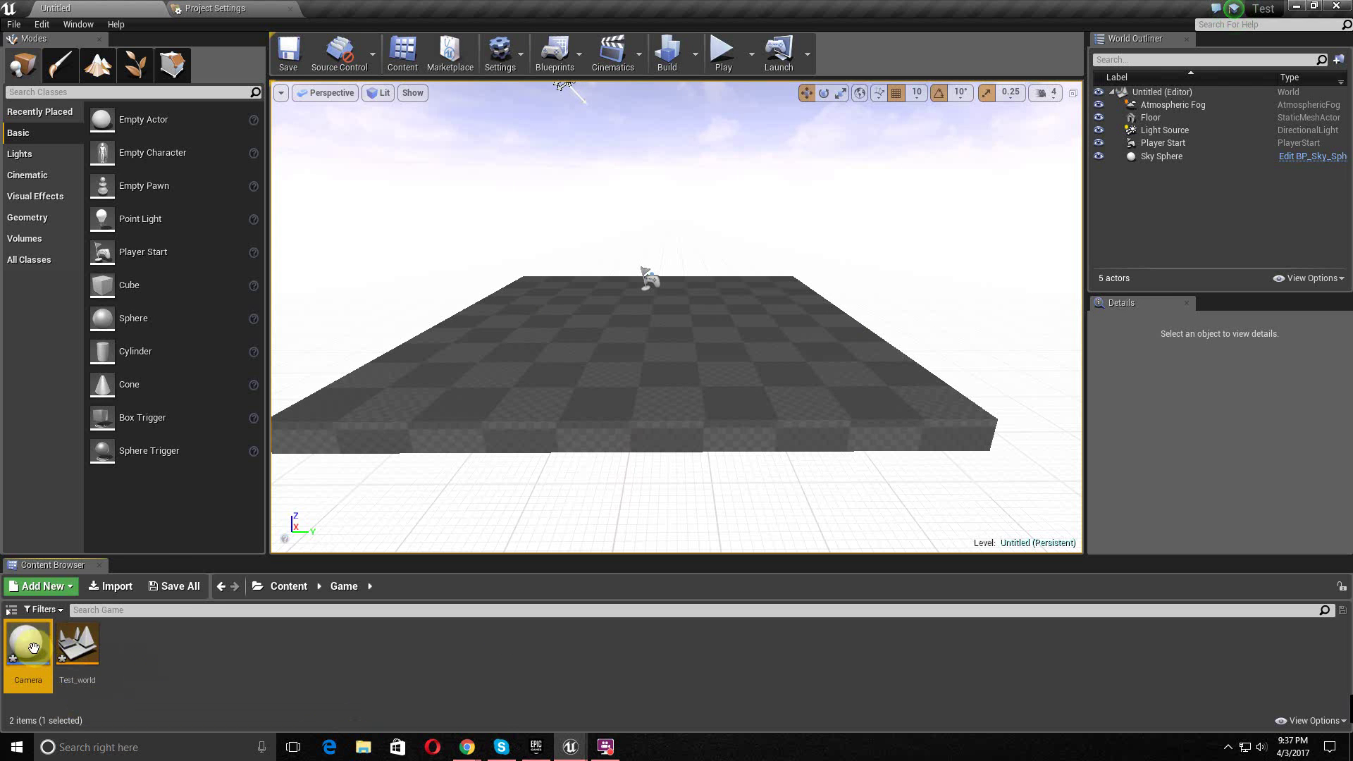
double_click(33, 647)
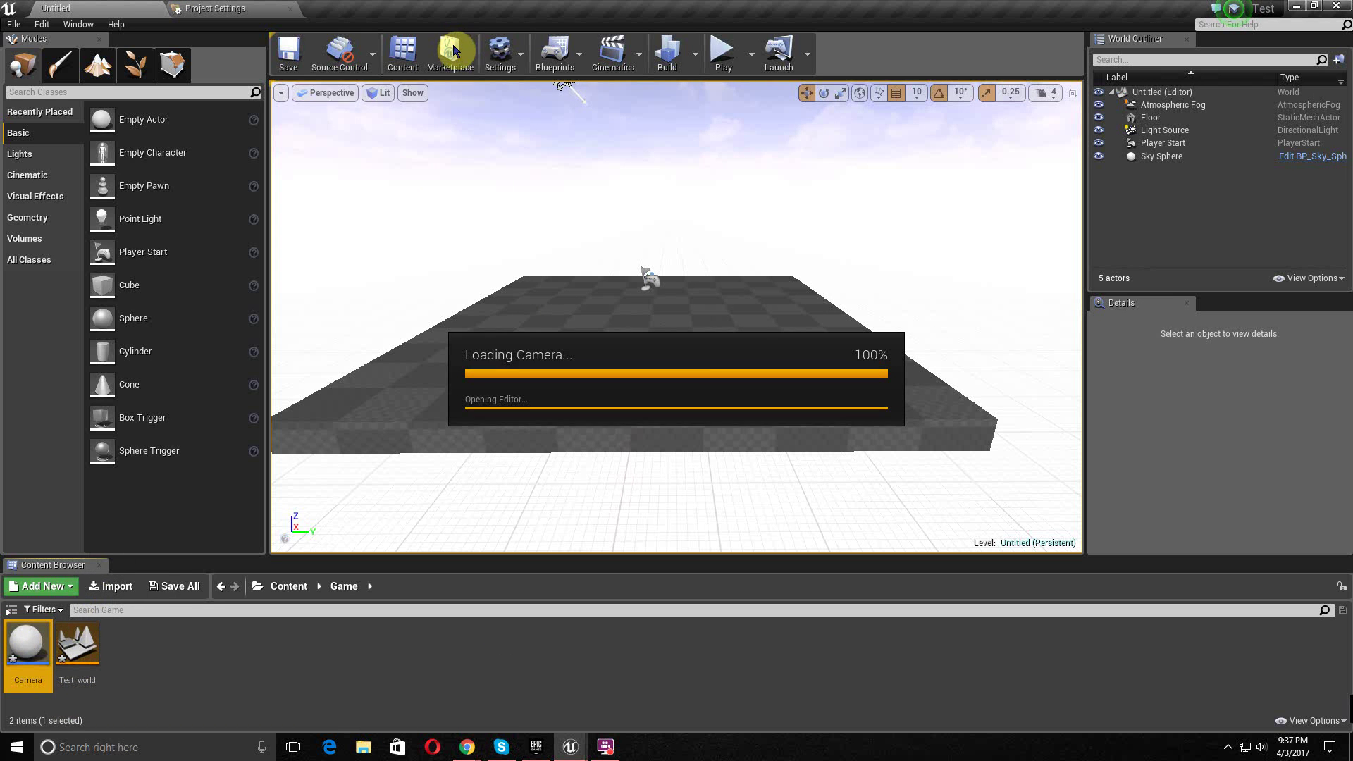
double_click(77, 645)
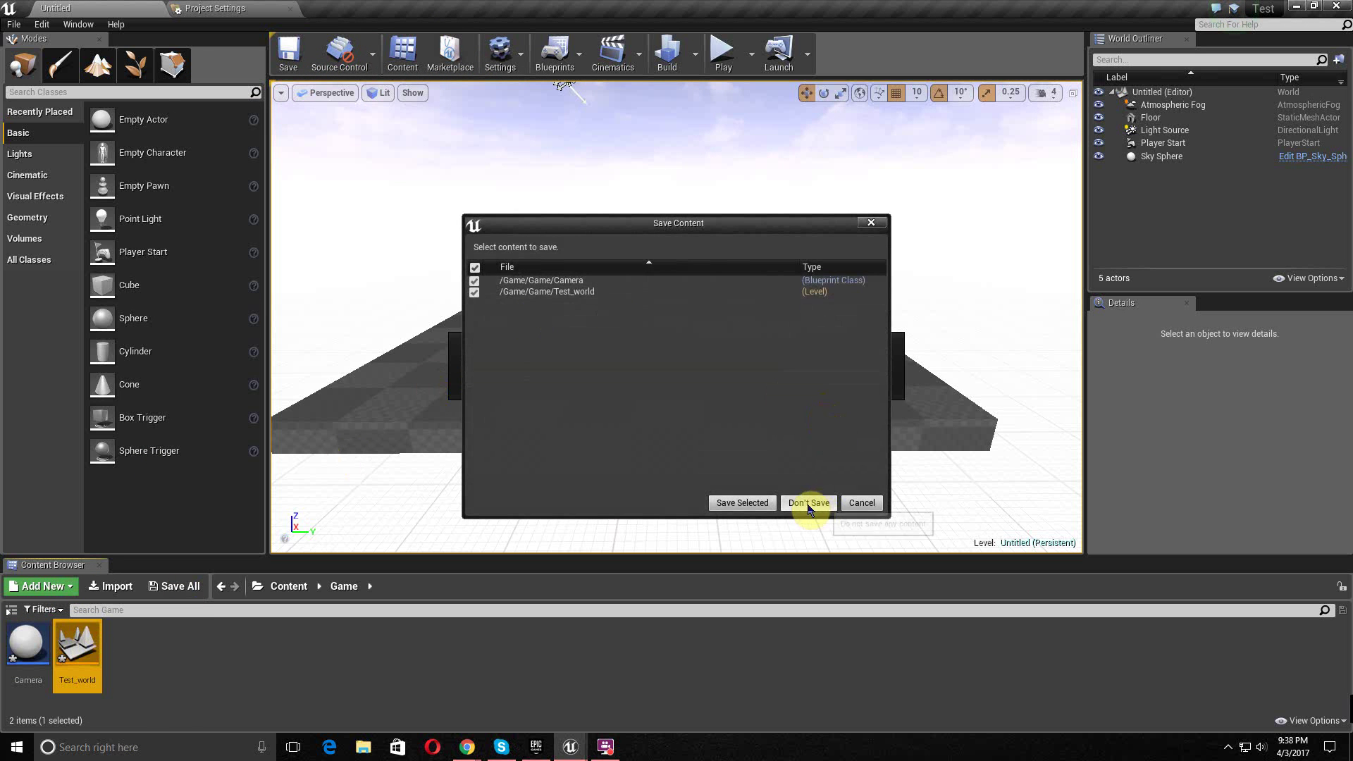
- Load Test_world without saving and place a BP_Sky_Sphere found by searching 'bp'
left_click(808, 502)
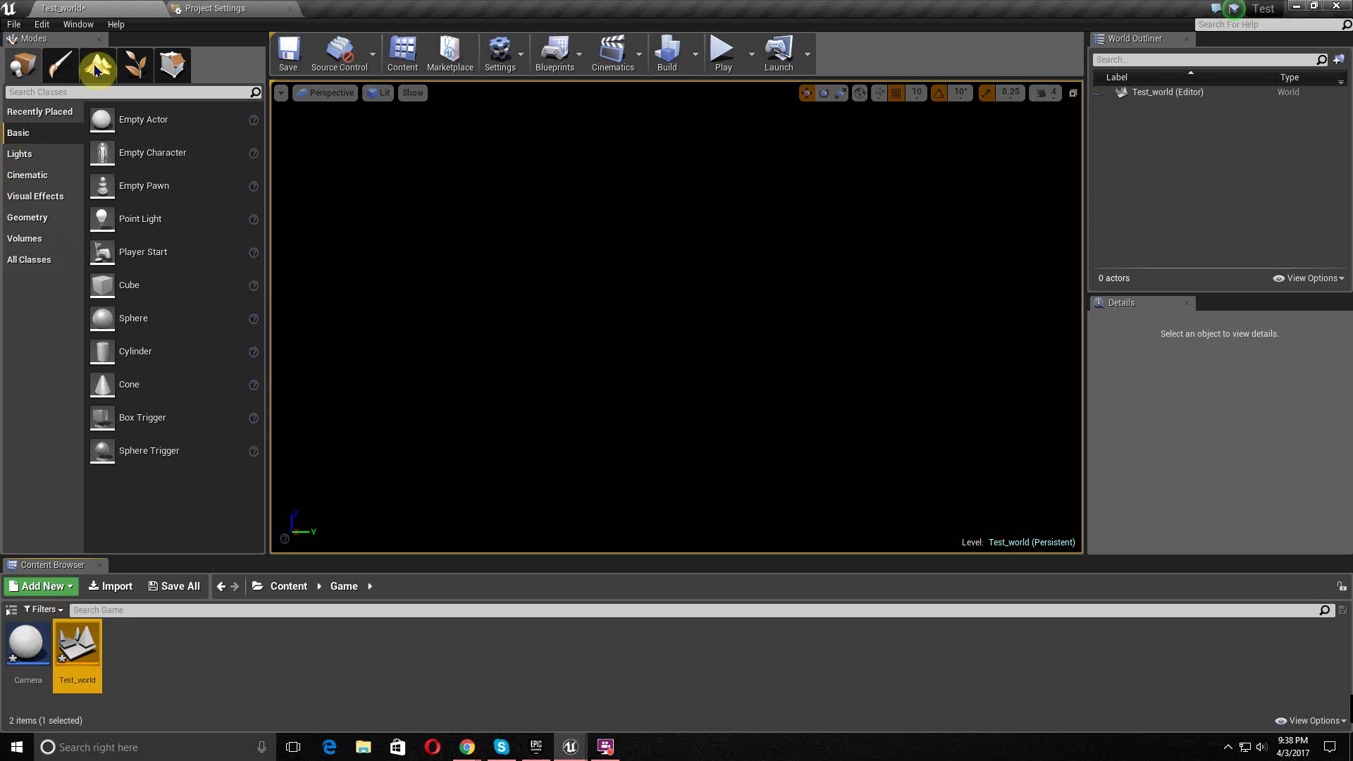
left_click(88, 92)
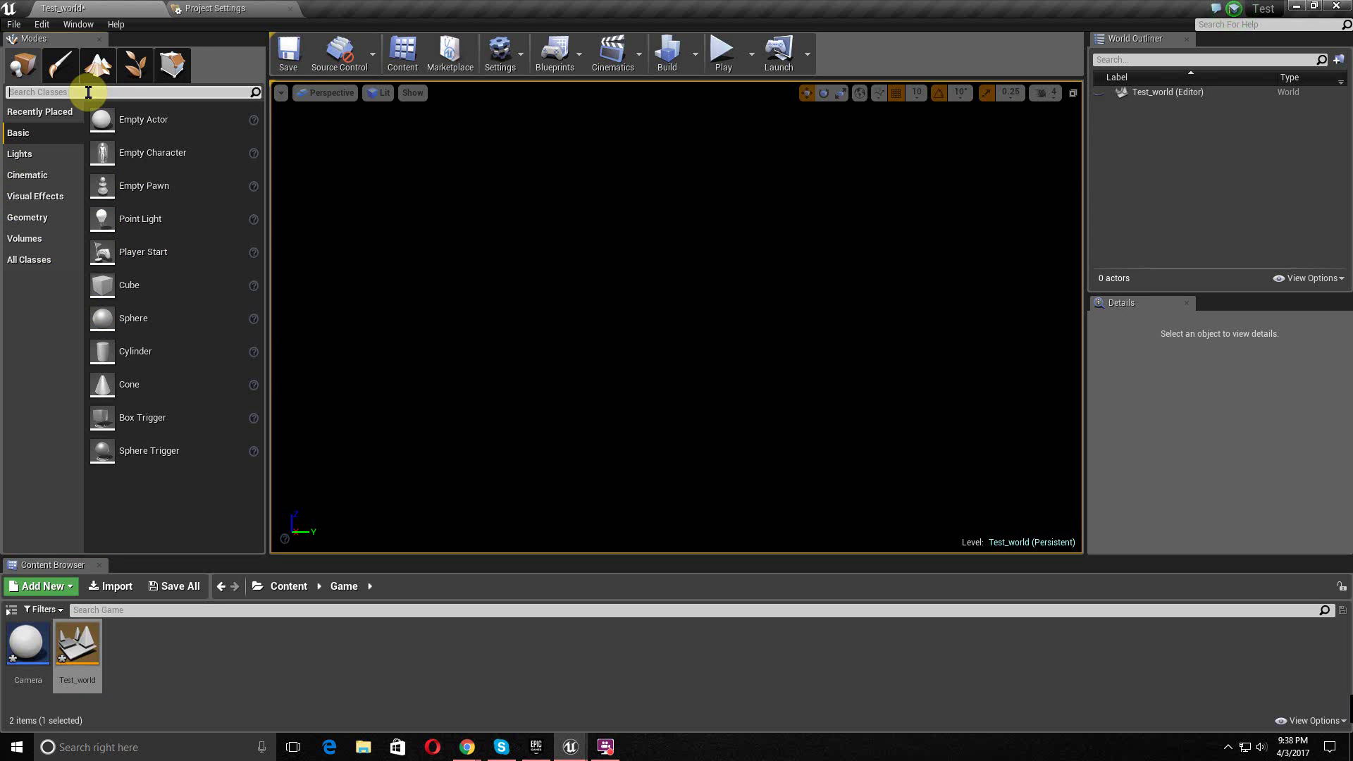
type("bp")
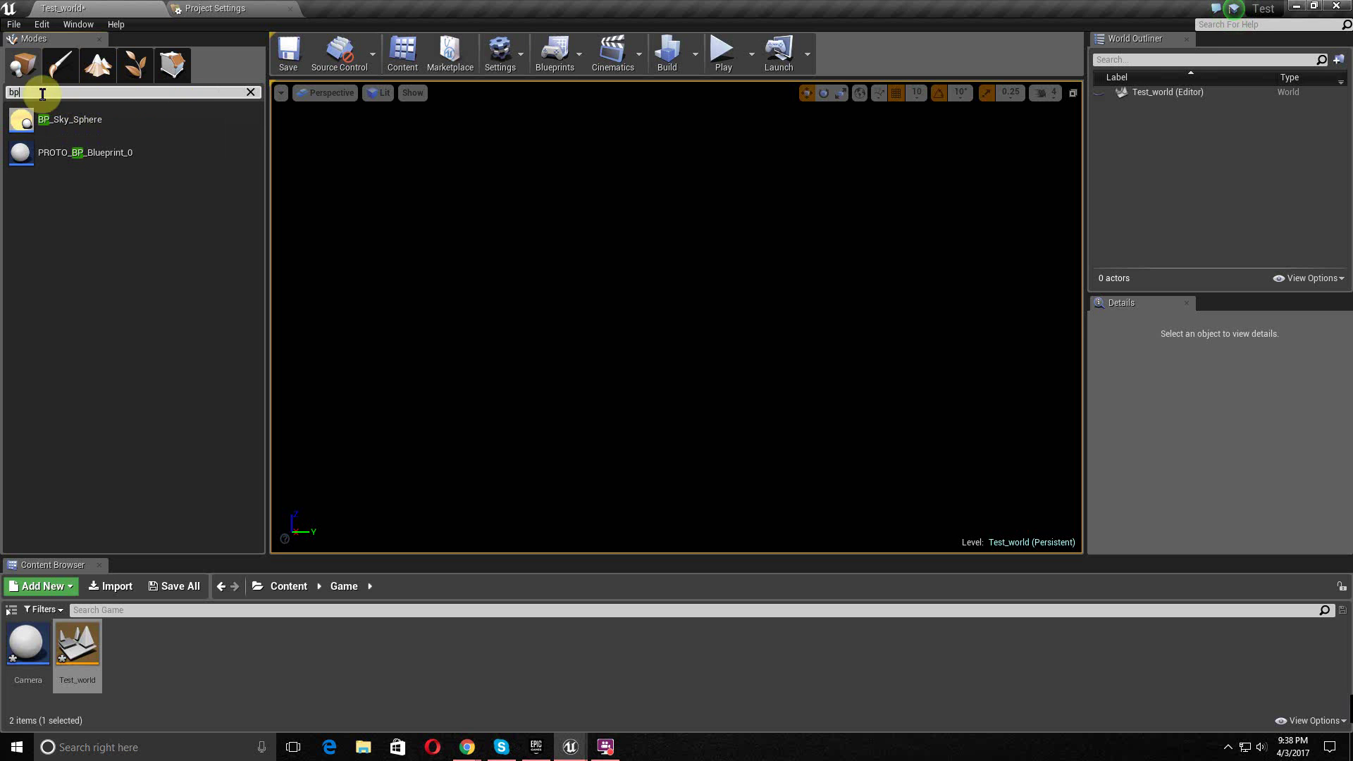
left_click_drag(47, 119, 697, 183)
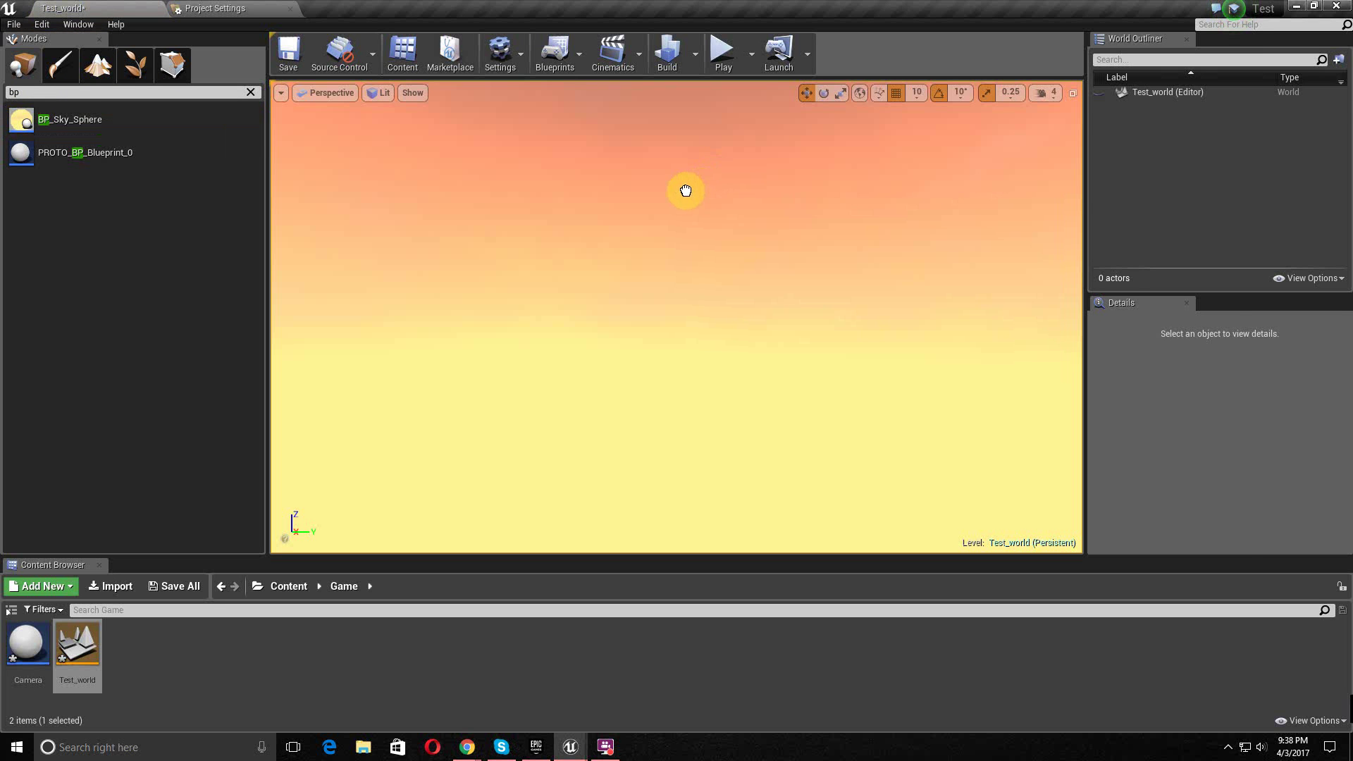
- Raise the sky sphere's Sun Height to about 0.31 for a brighter sky
middle_click_drag(829, 300, 852, 127)
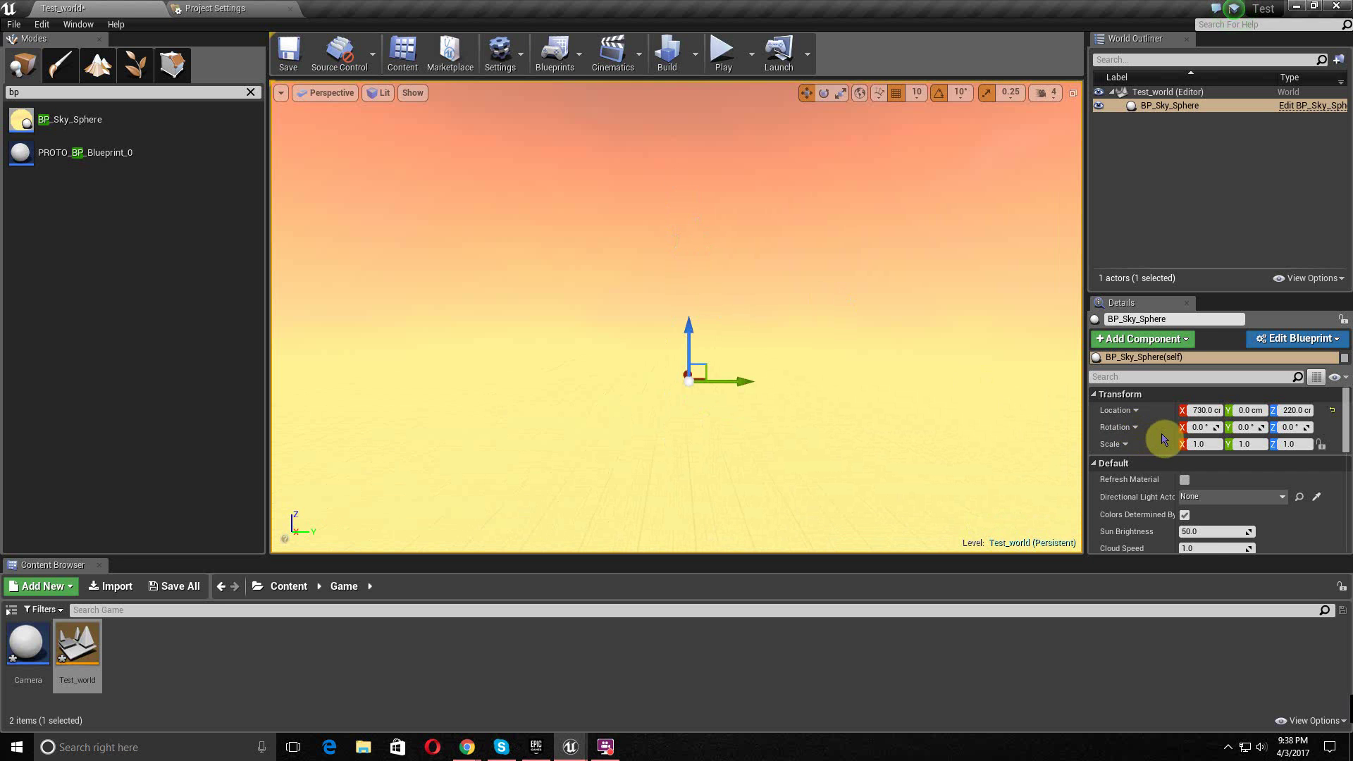
scroll(1163, 438, "down", 4)
scroll(1207, 452, "down", 2)
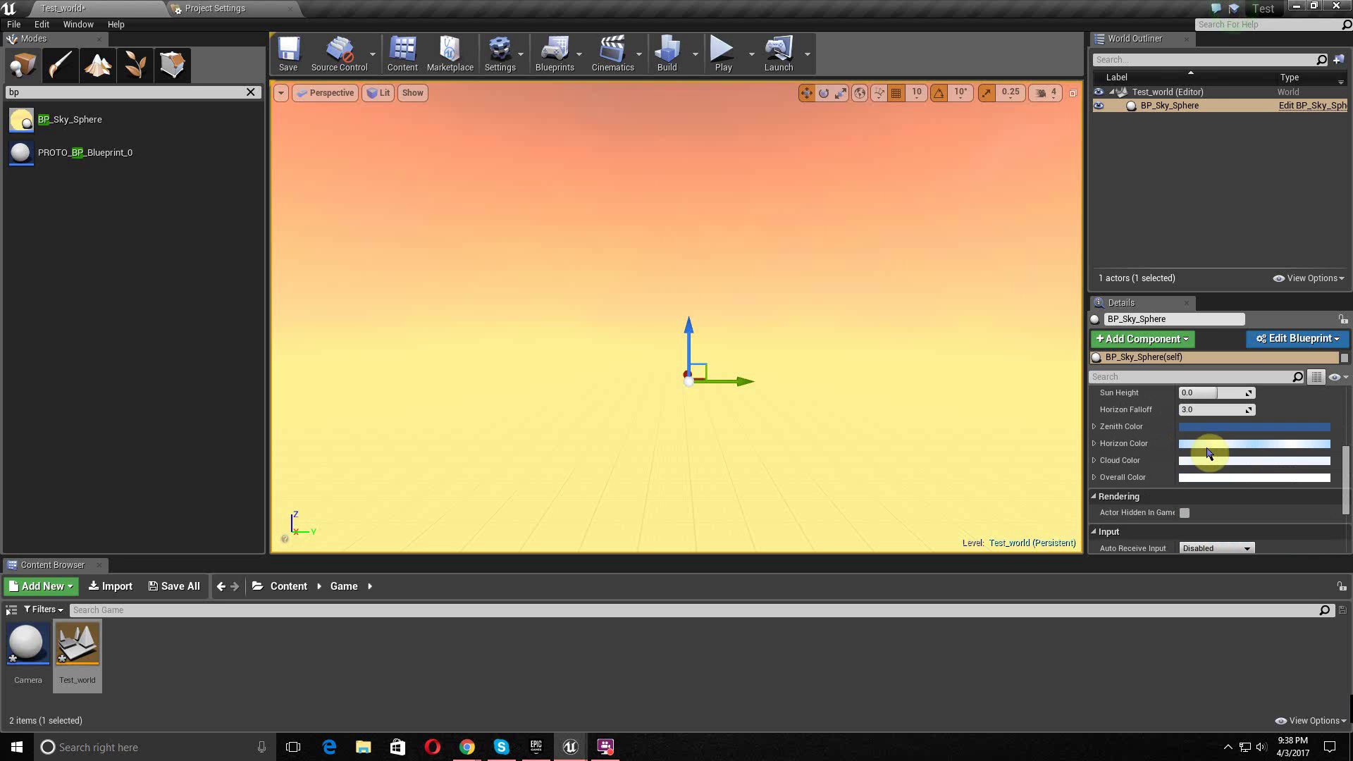
scroll(1207, 452, "up", 1)
mouse_move(1209, 416)
left_mouse_down()
mouse_move(1240, 415)
mouse_move(1198, 415)
mouse_move(1230, 415)
left_mouse_up()
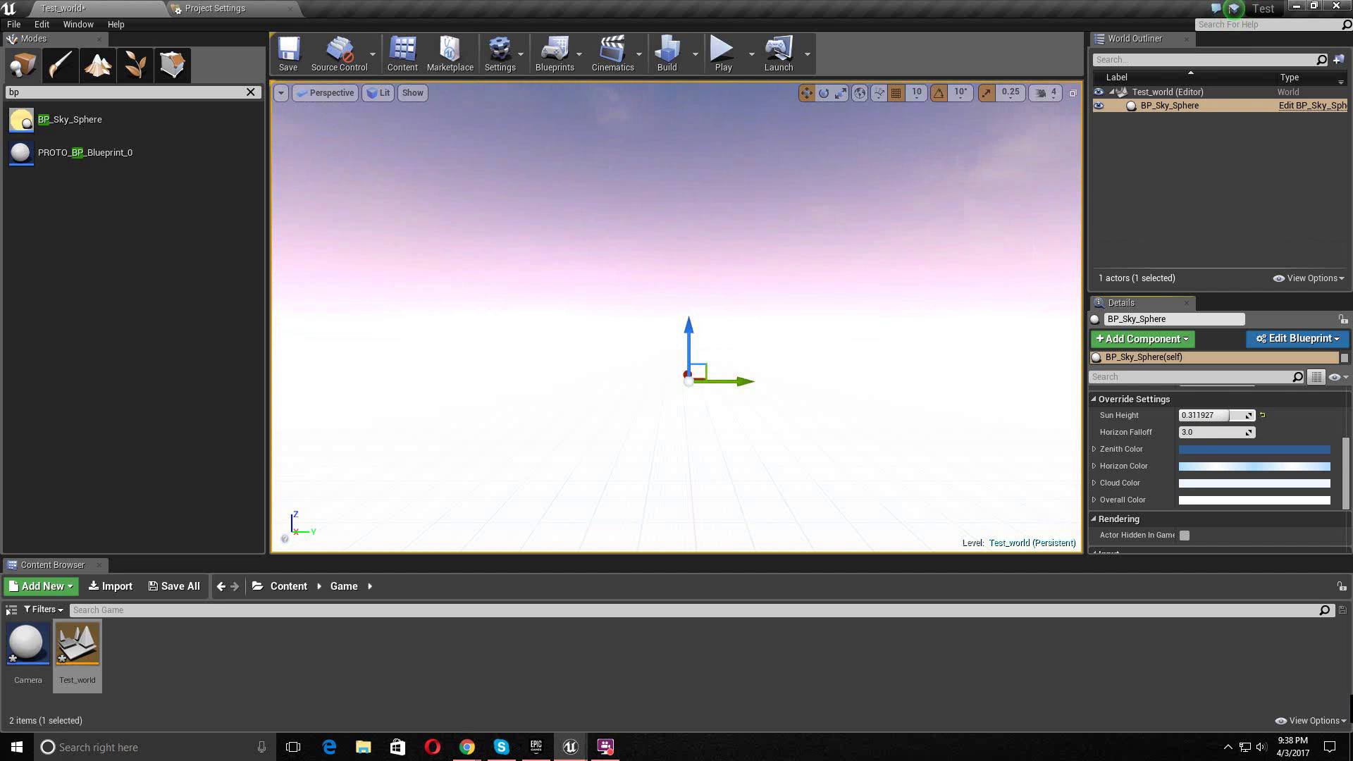
mouse_move(864, 397)
middle_mouse_down()
mouse_move(825, 352)
mouse_move(865, 397)
middle_mouse_up()
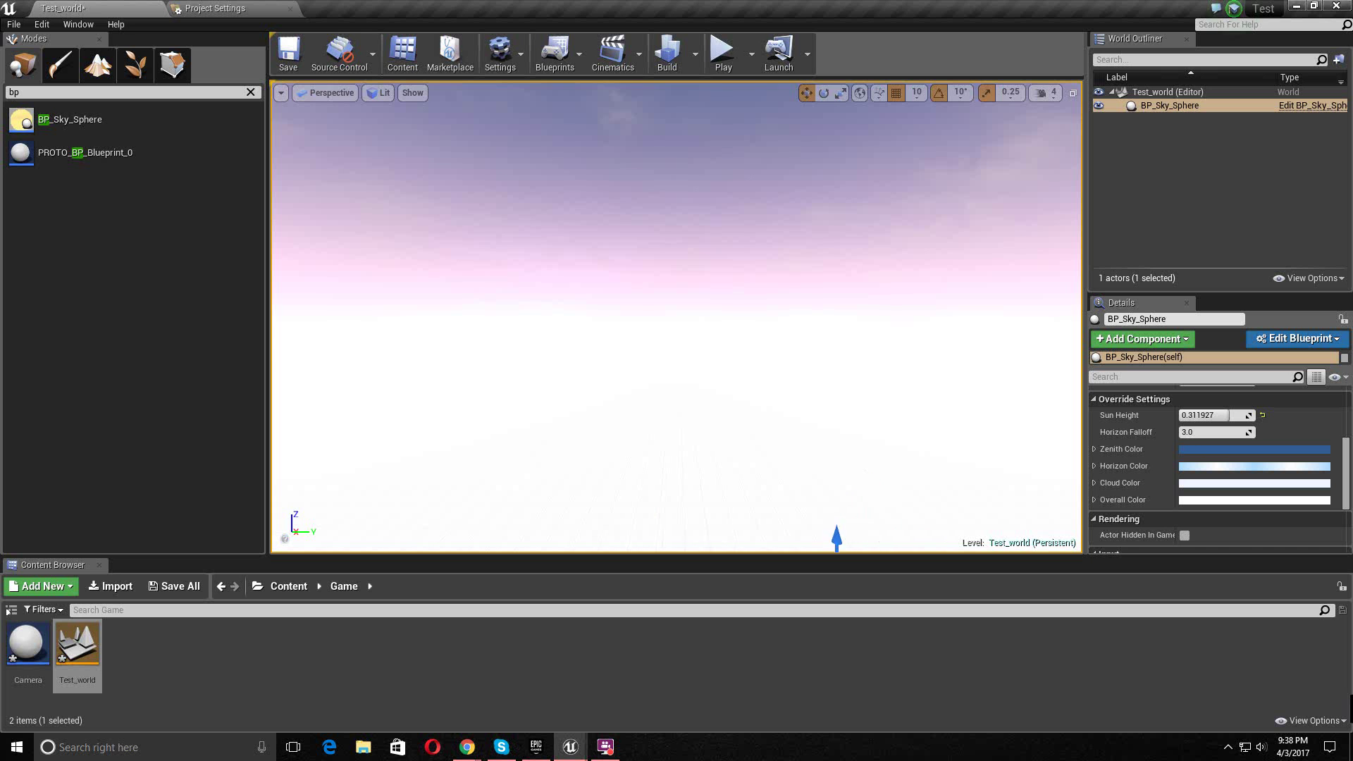
right_click_drag(865, 397, 874, 366)
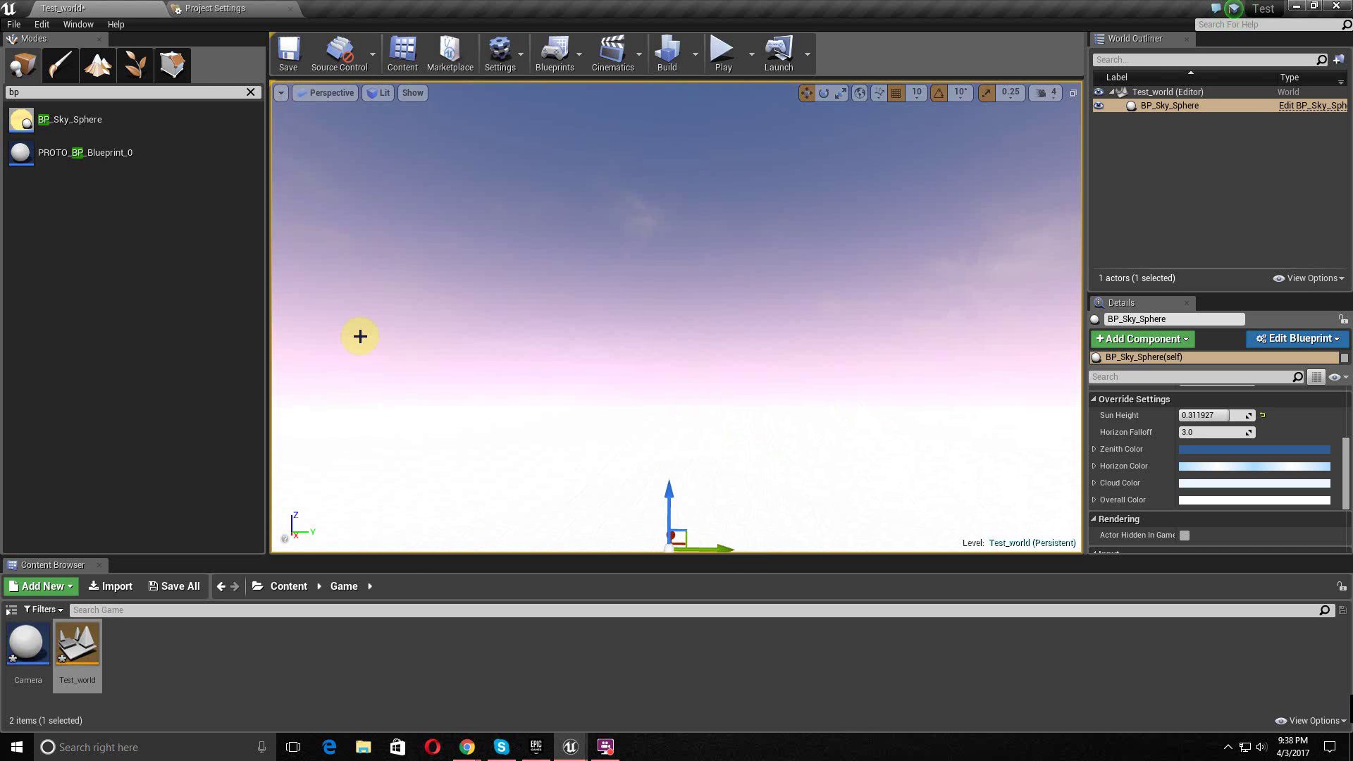
- Clear the class search and drop a Cube from the Basic list into the level
left_click(251, 93)
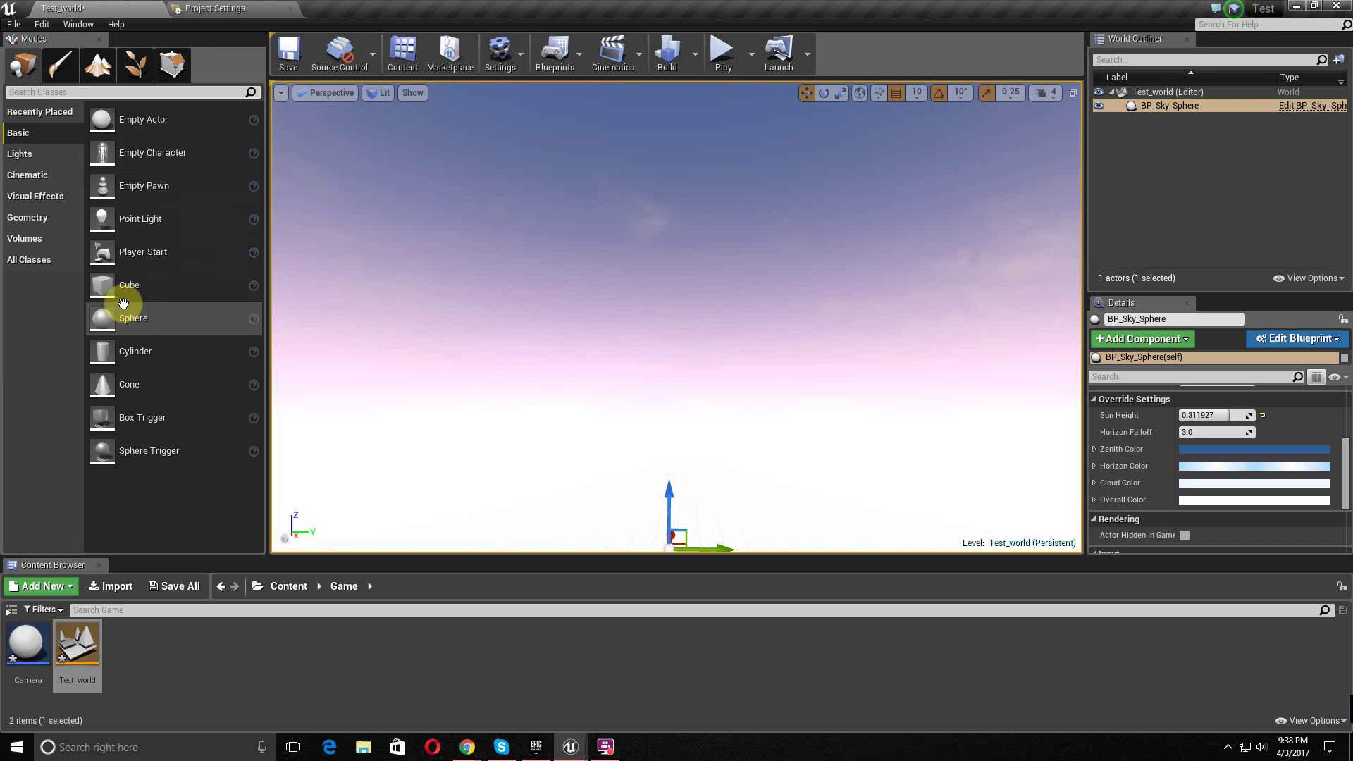
left_click_drag(131, 287, 682, 518)
right_click_drag(722, 426, 713, 455)
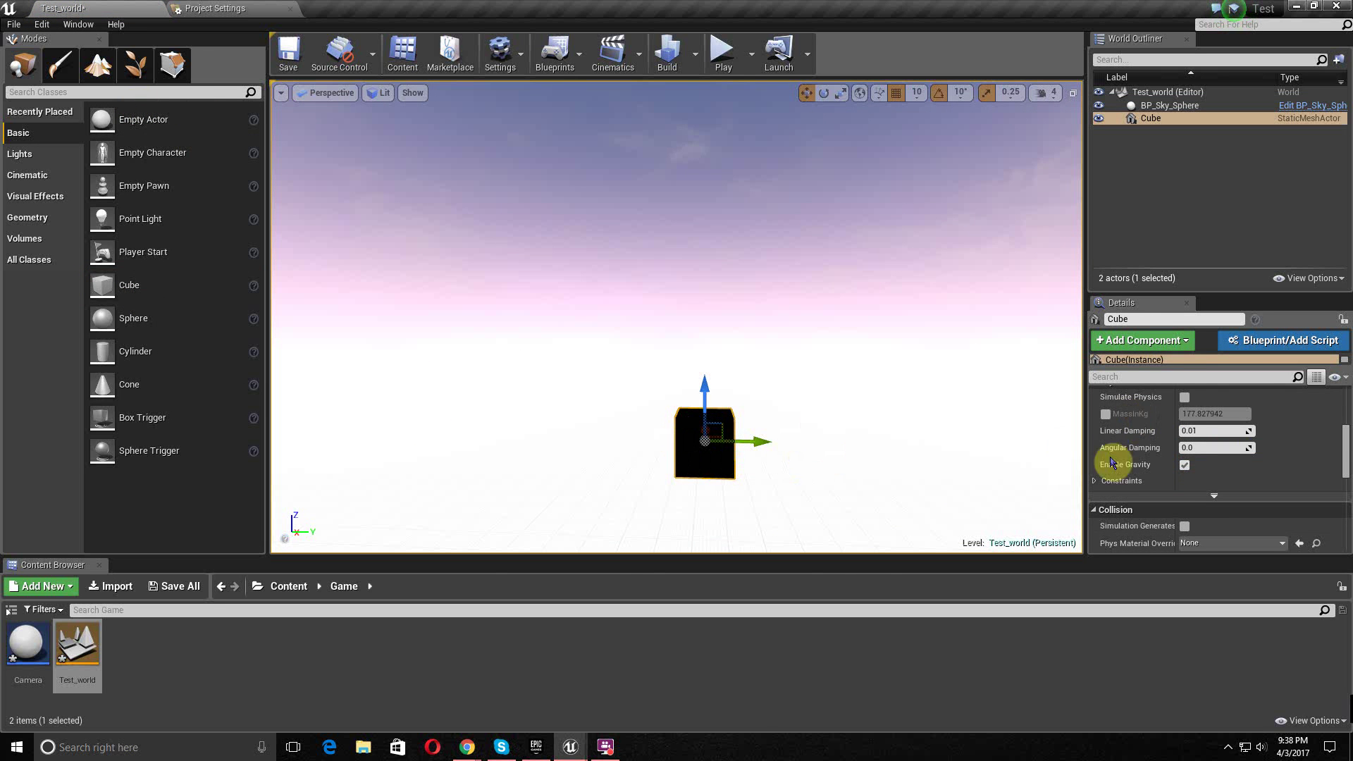
scroll(1111, 461, "up", 5)
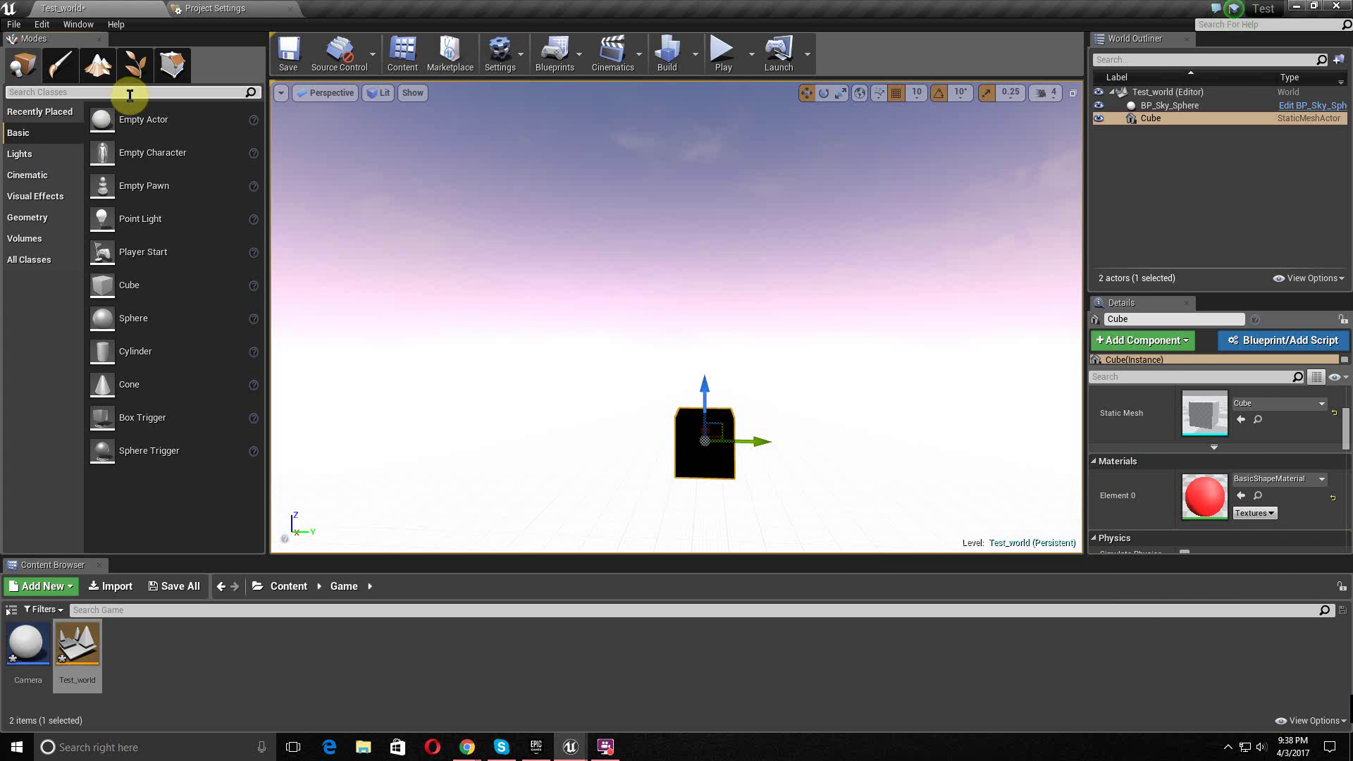
type("sk")
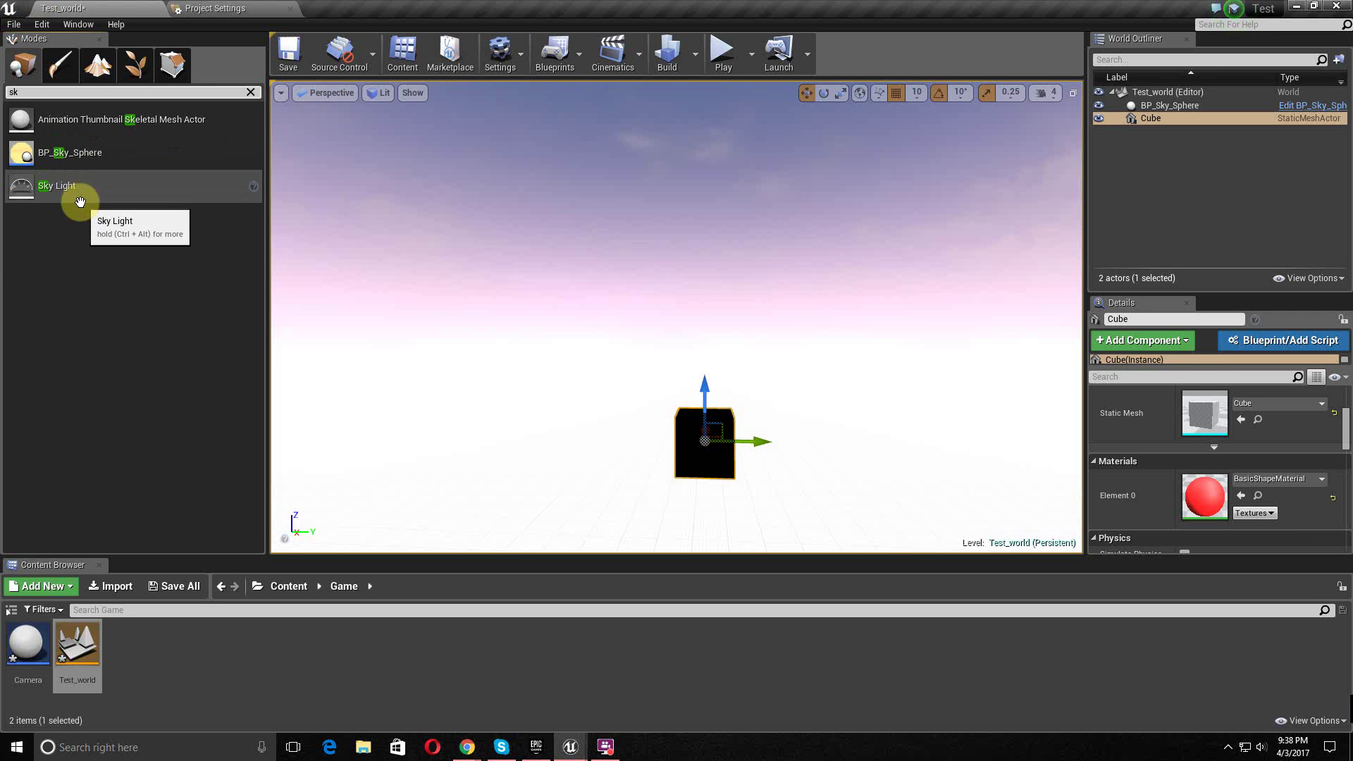
- Place a Sky Light and raise its Intensity to about 14.94 so the cube glows red
left_click_drag(55, 187, 810, 293)
right_click_drag(965, 361, 965, 361)
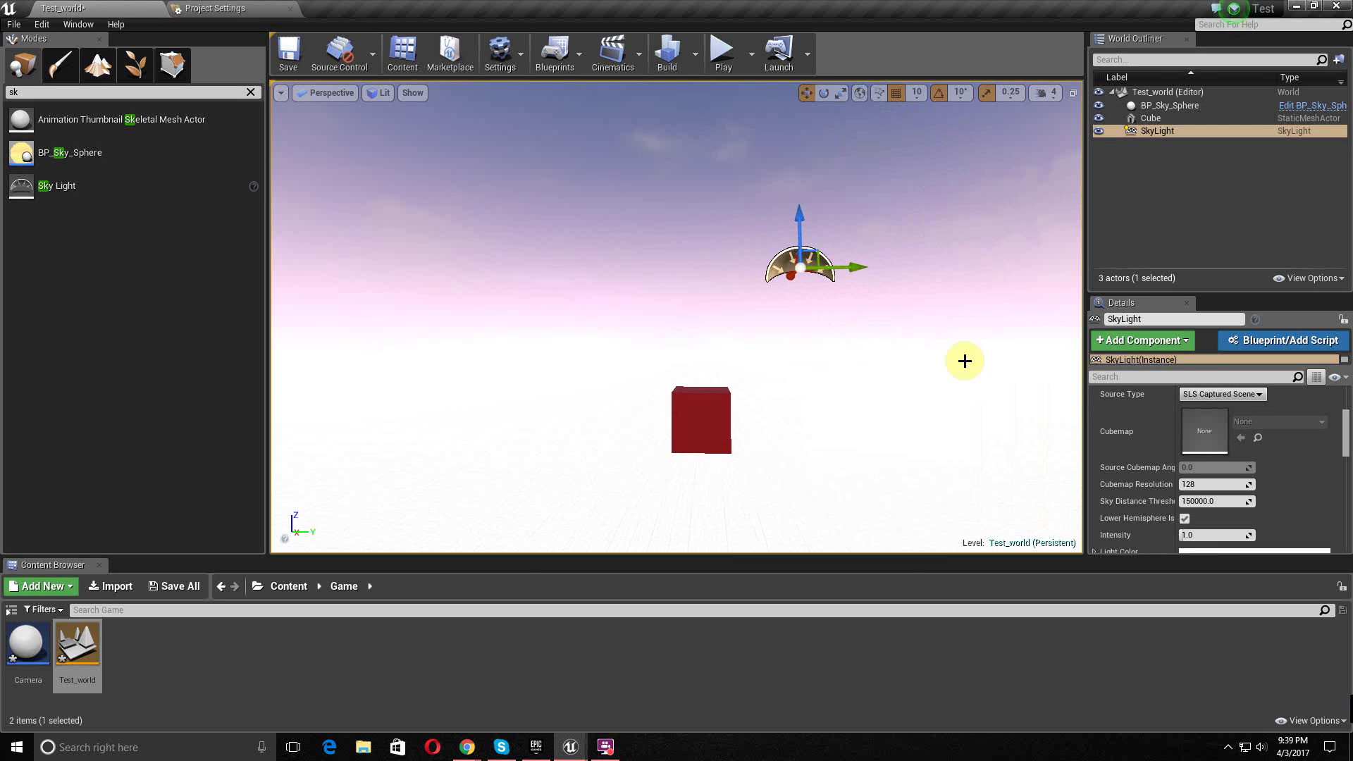
scroll(1238, 438, "down", 2)
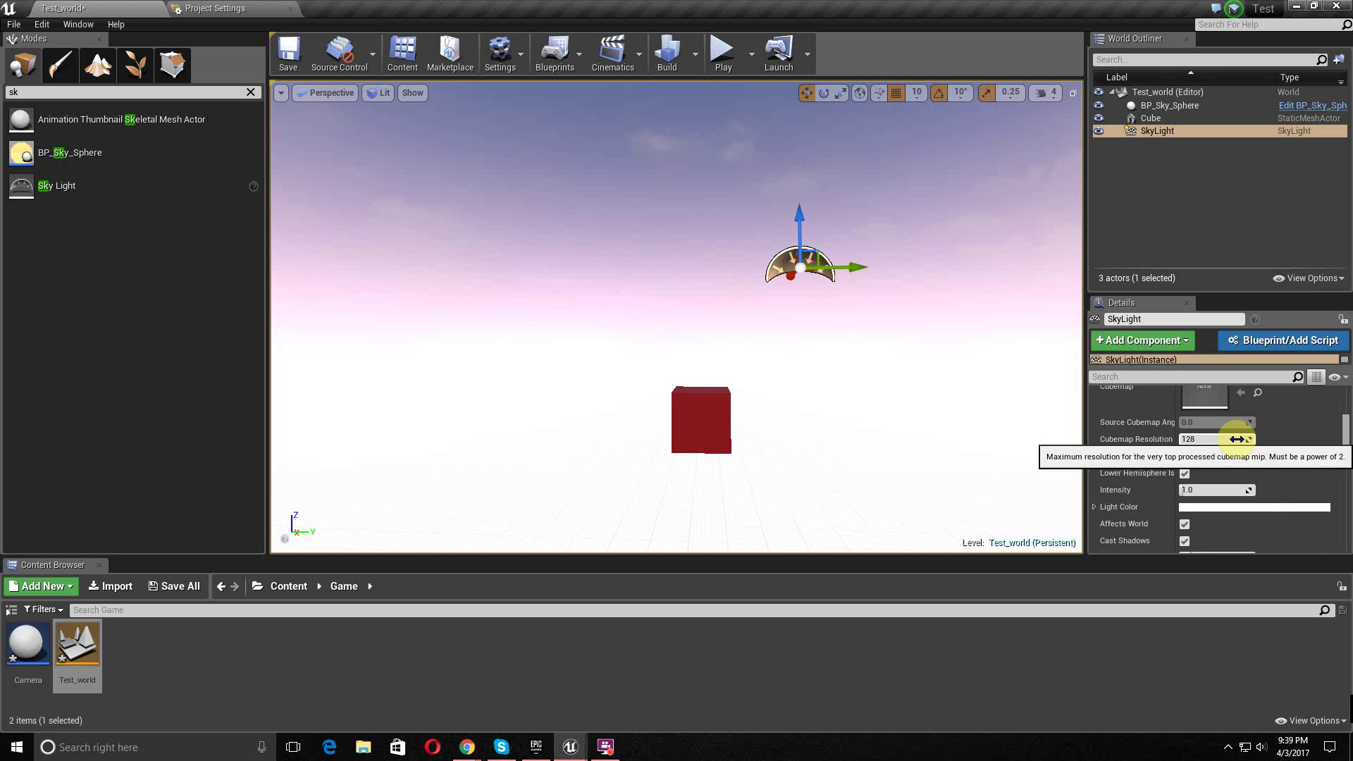
scroll(1227, 444, "down", 1)
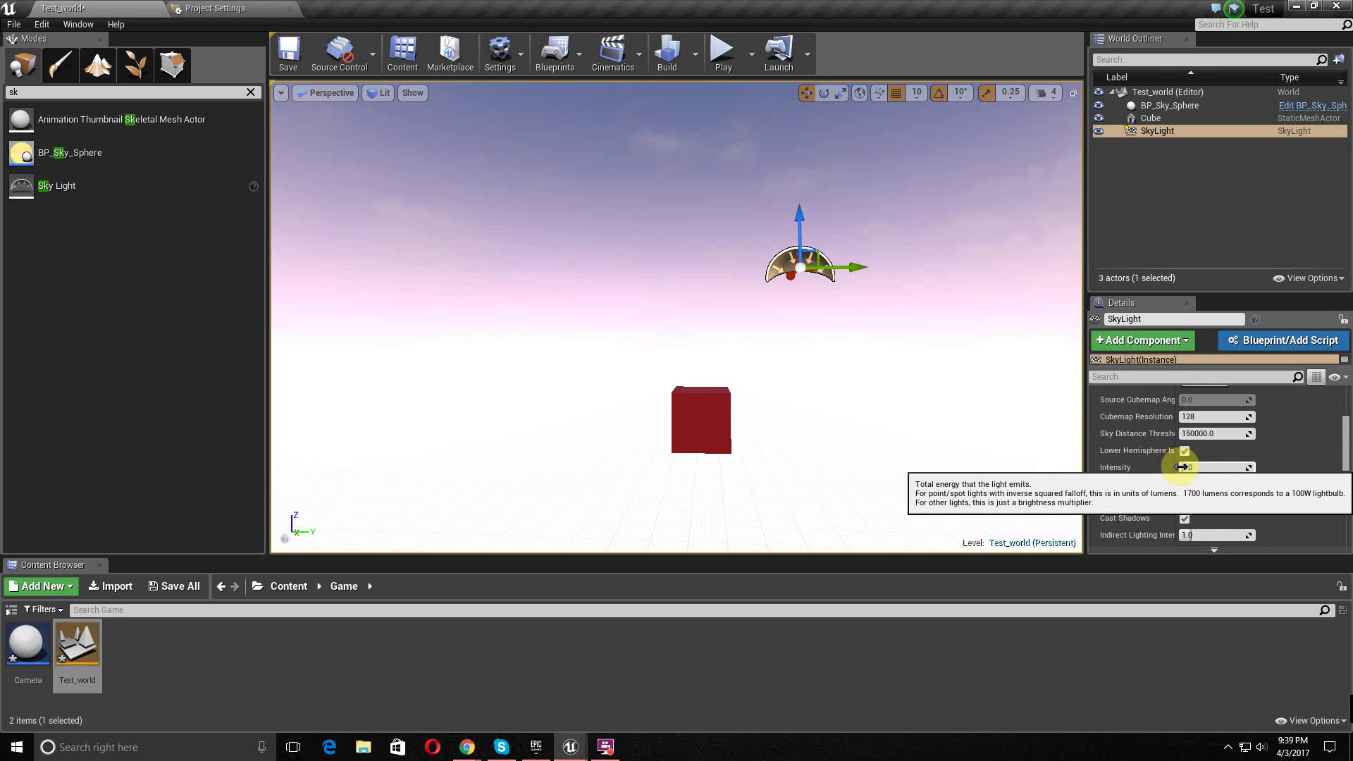
left_click_drag(1183, 467, 1211, 467)
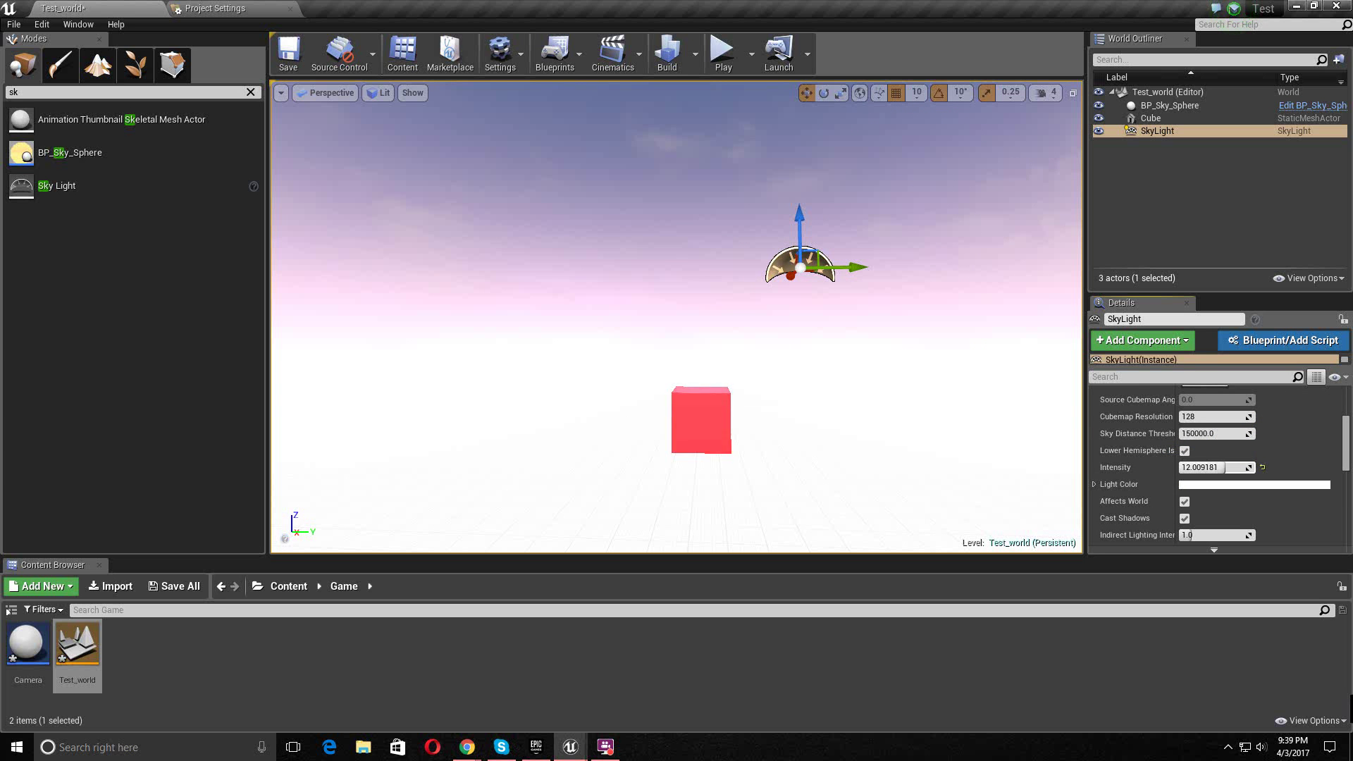
right_click_drag(743, 348, 895, 437)
middle_click_drag(805, 430, 625, 392)
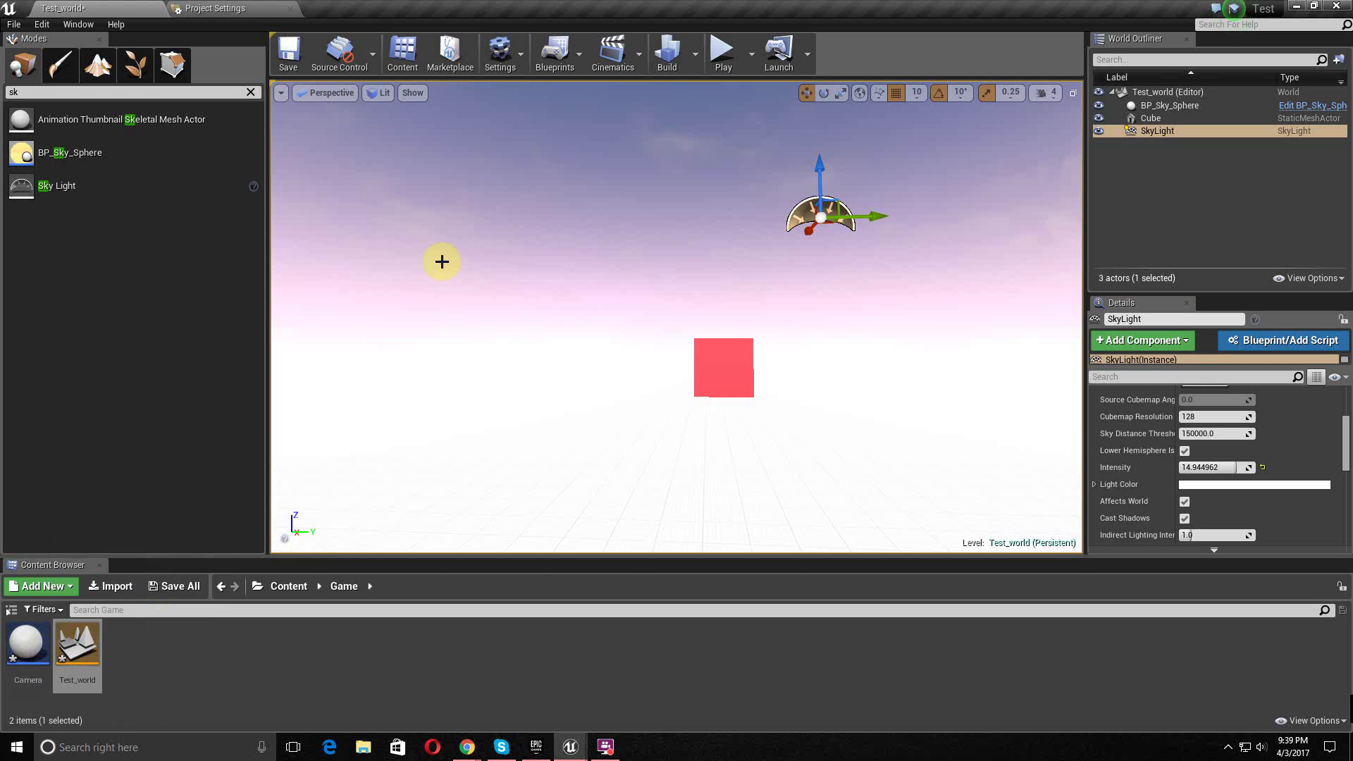
middle_click_drag(871, 279, 844, 363)
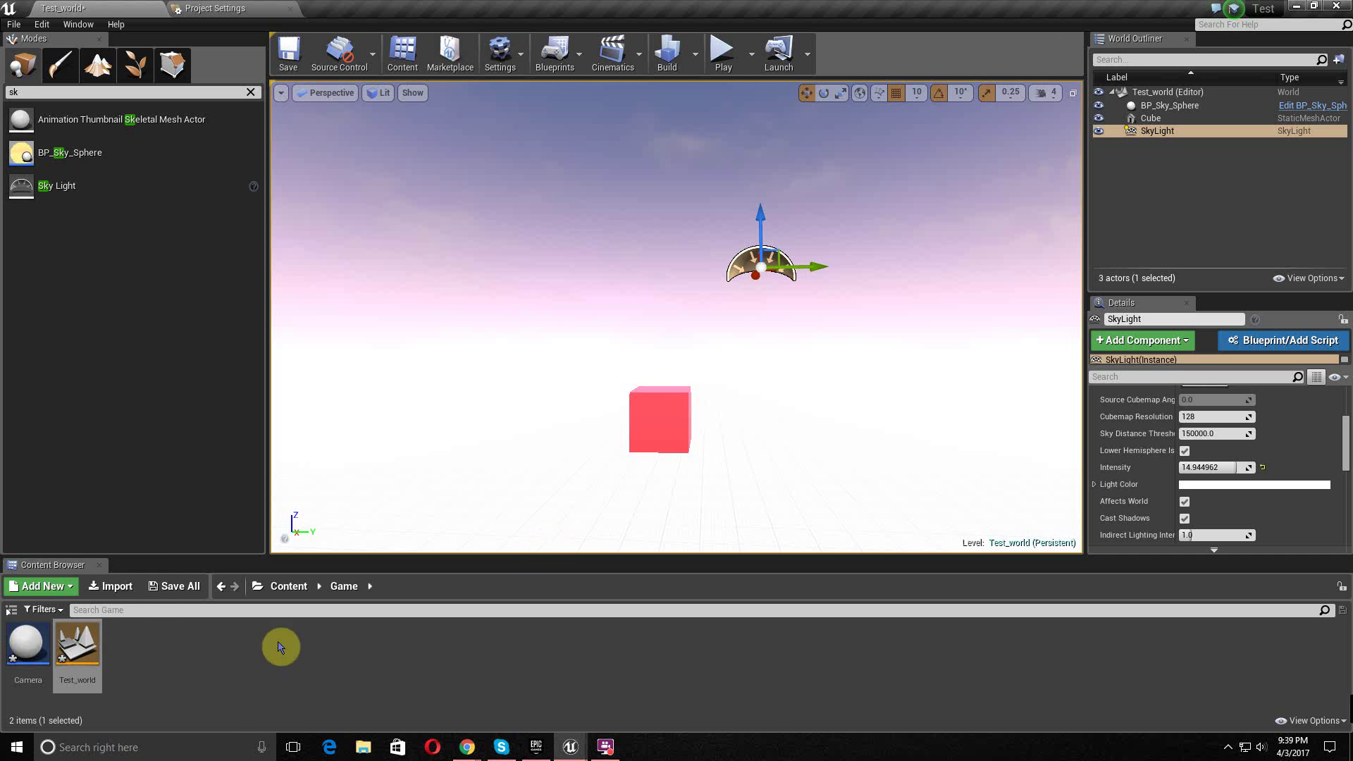
- Open the Camera blueprint in the full Blueprint Editor and dock it among the main tabs
double_click(32, 678)
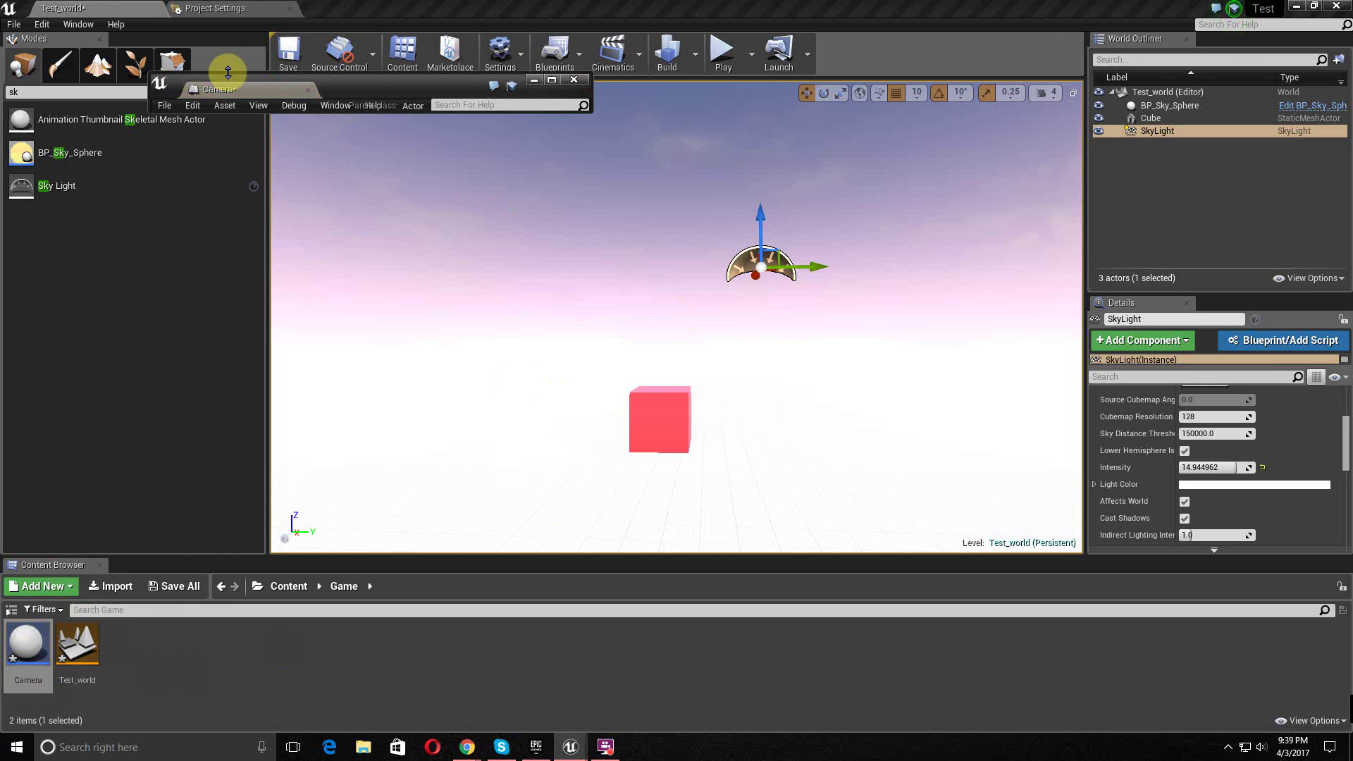
left_click_drag(246, 88, 378, 7)
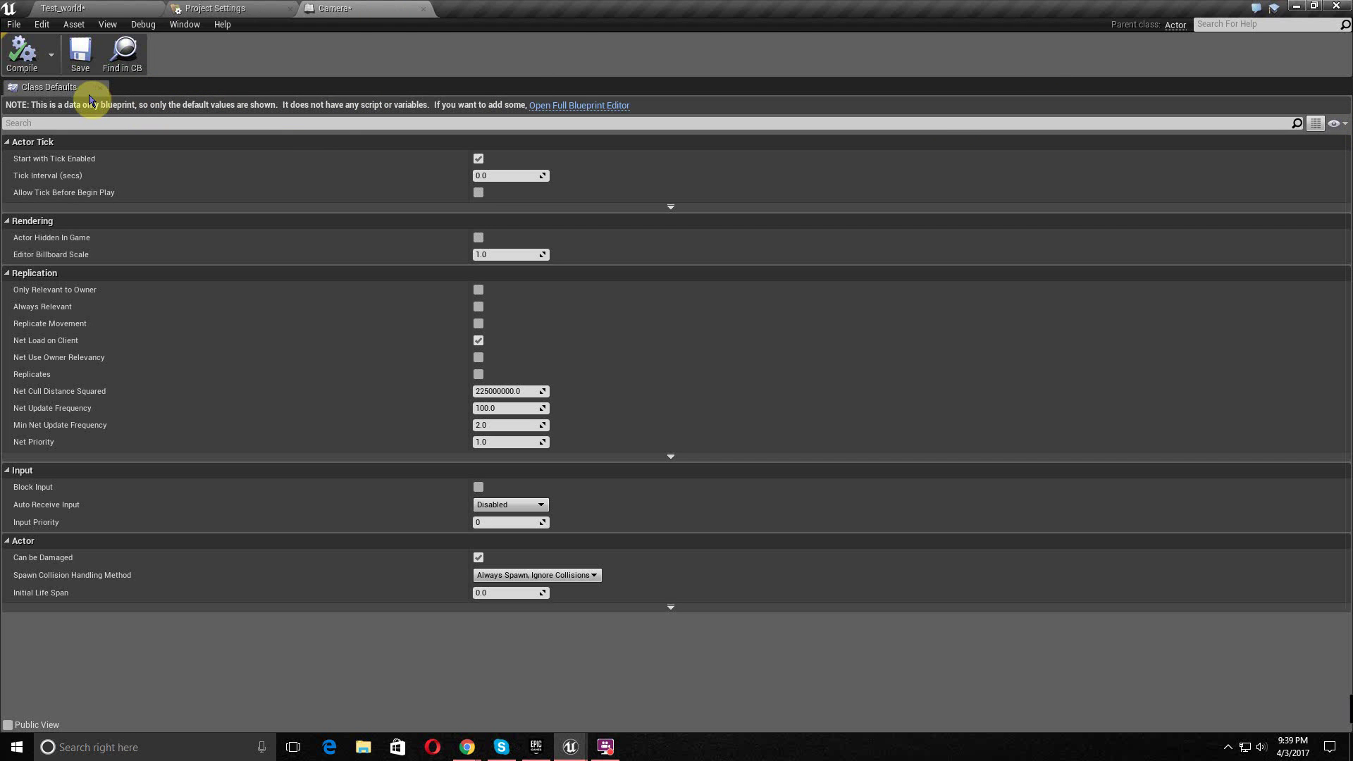
left_click(581, 106)
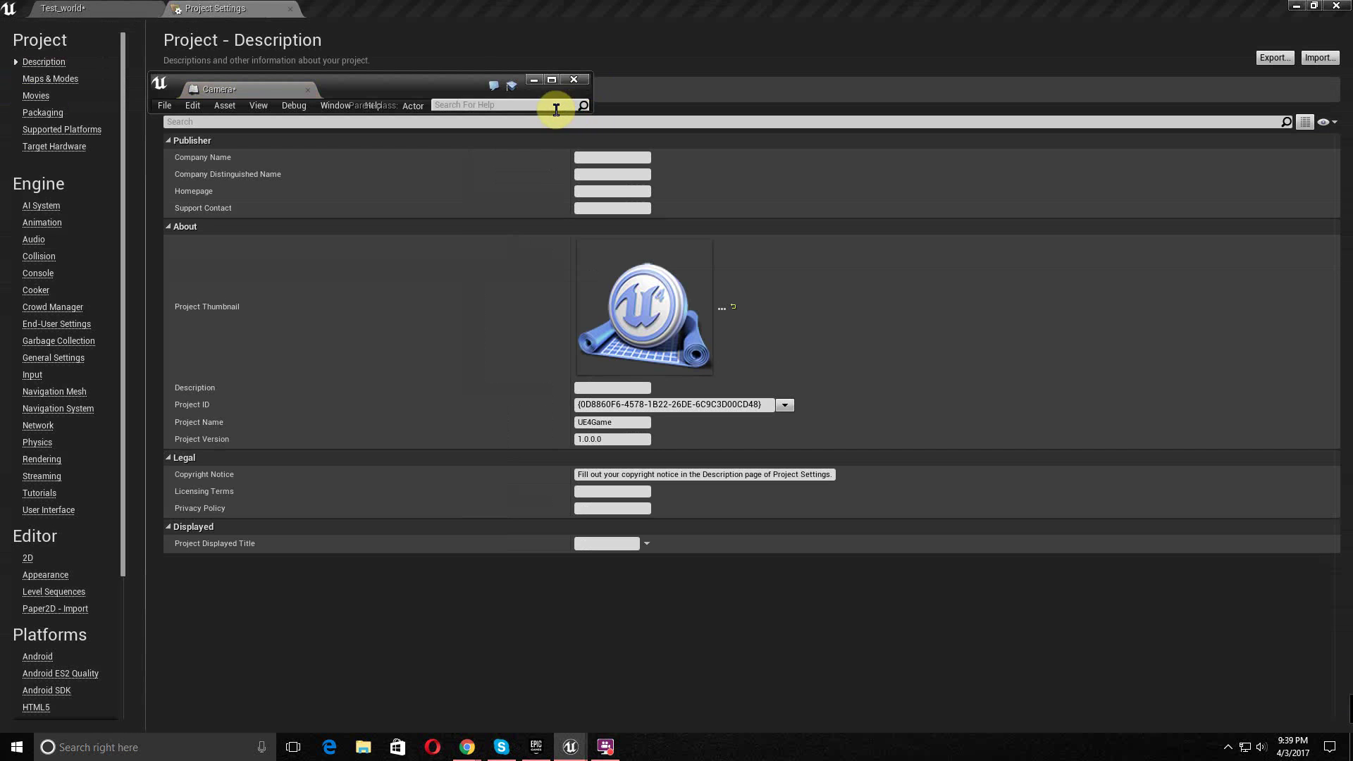
left_click_drag(246, 88, 423, 10)
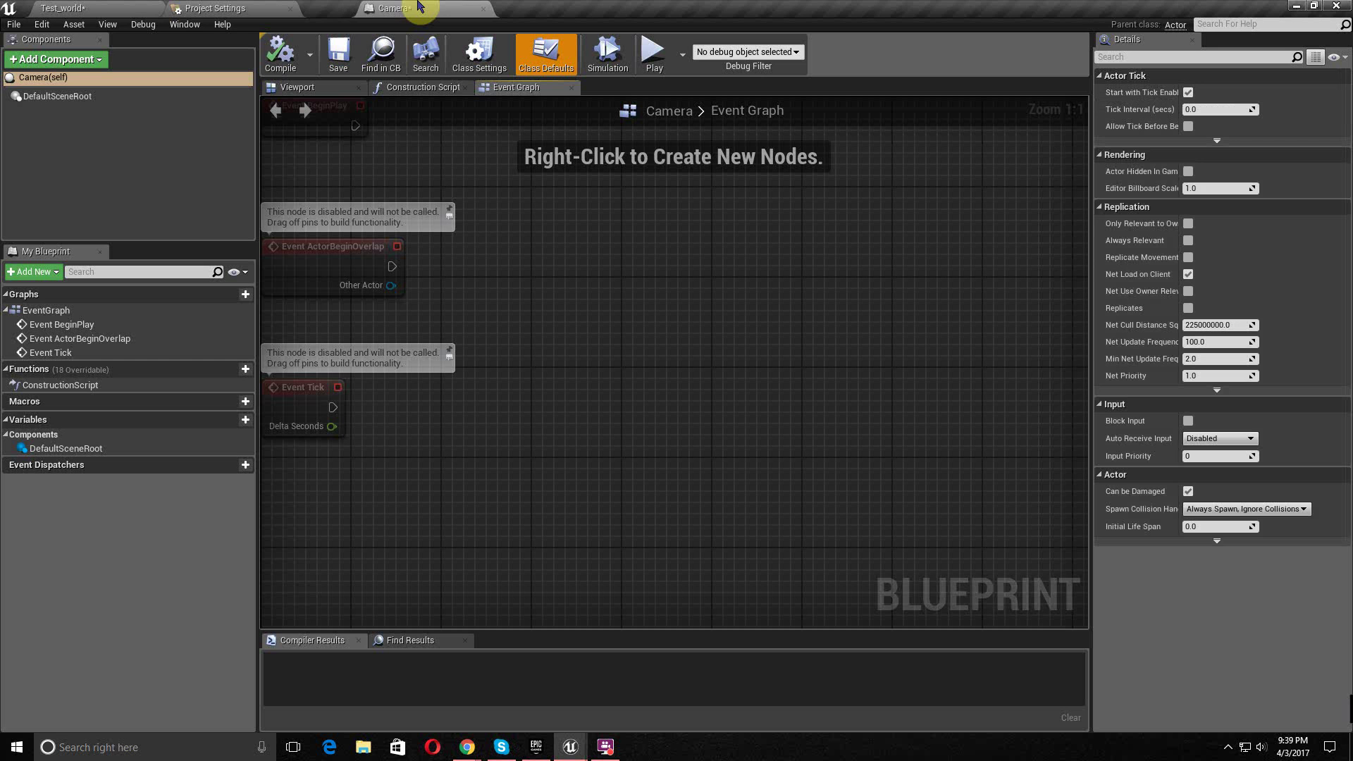
right_click_drag(519, 247, 717, 300)
scroll(667, 426, "up", 2)
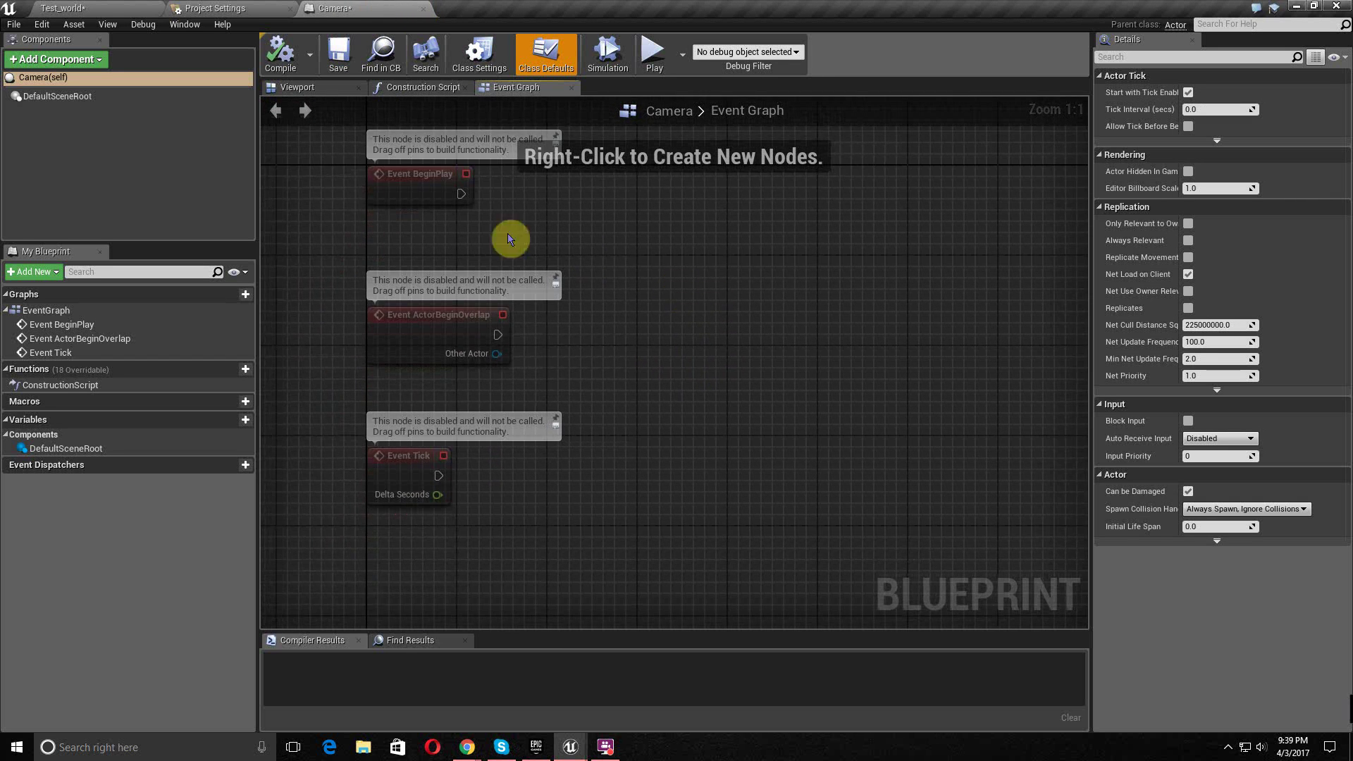
- Add a Camera component to the Camera blueprint, check it in the Viewport, then return to Test_world
left_click(90, 58)
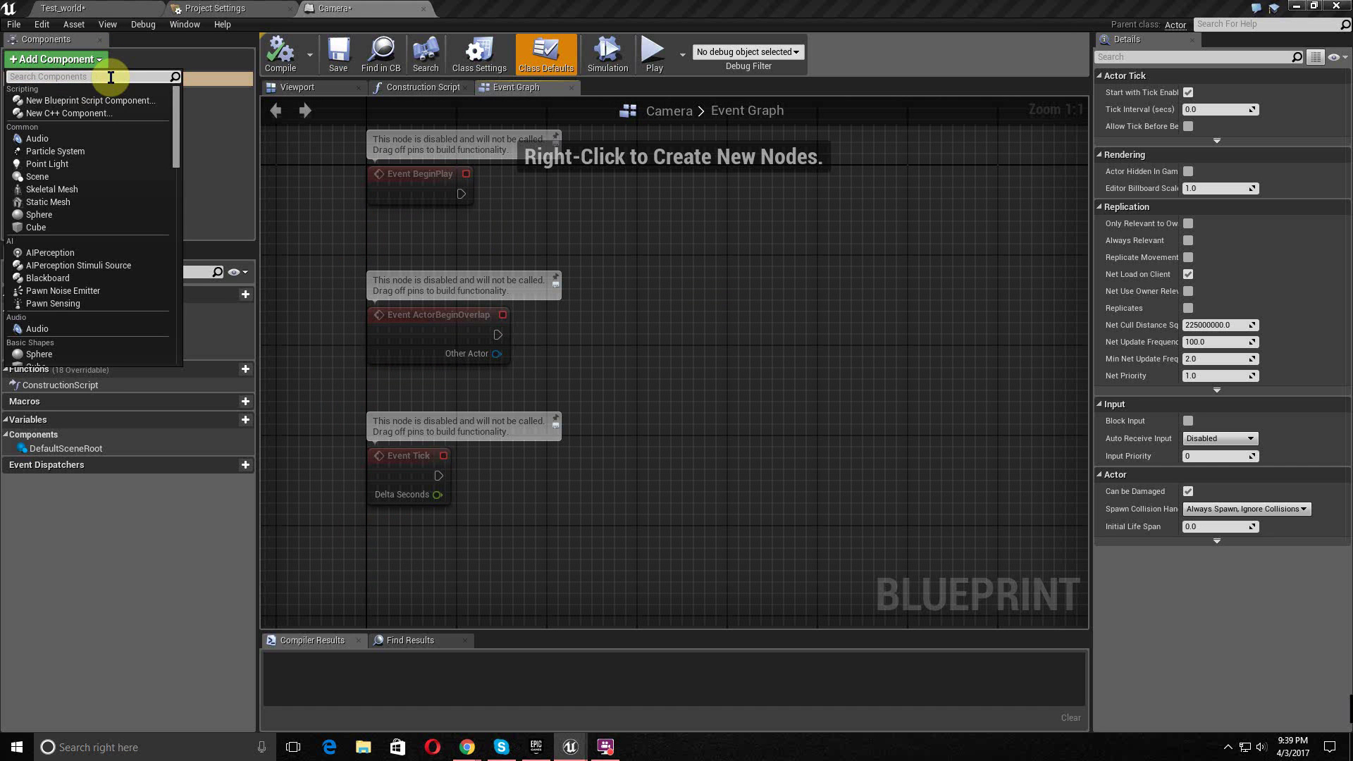
type("ca")
key("Return")
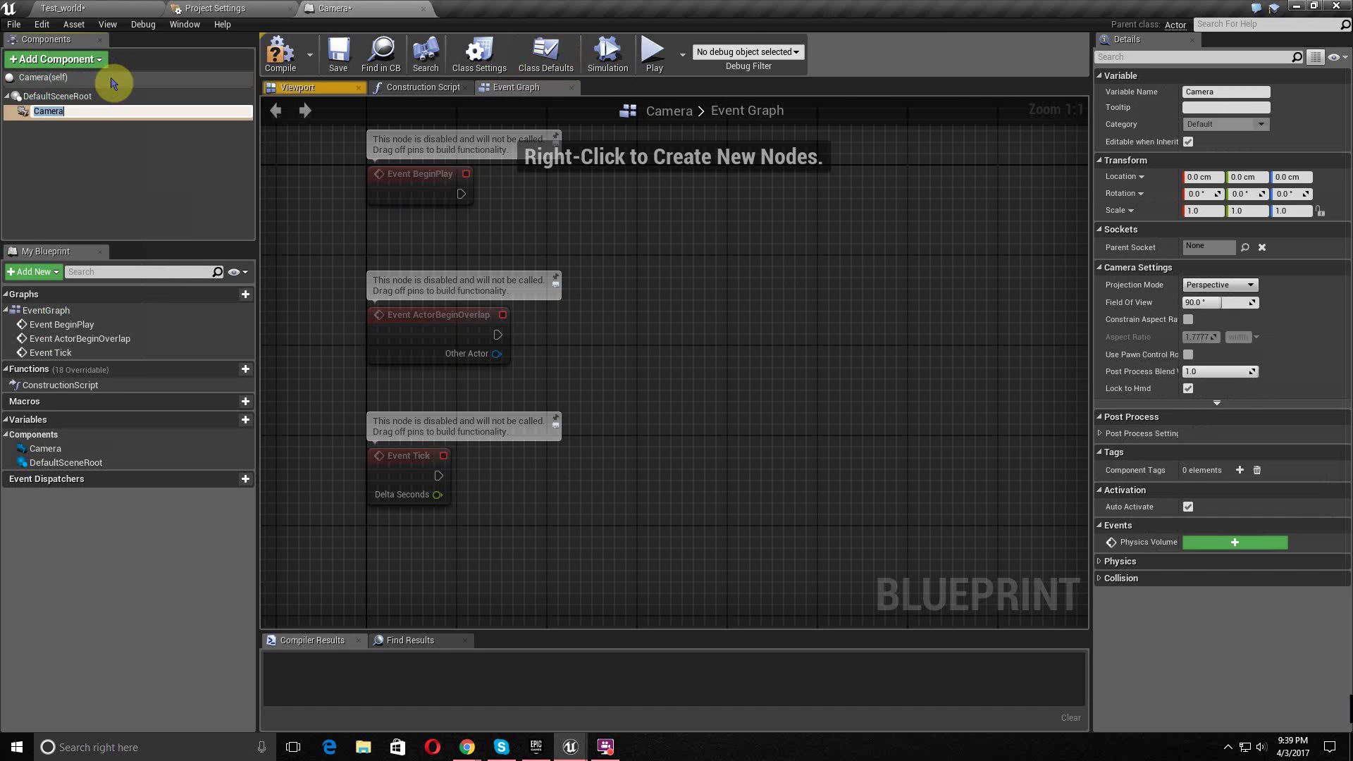
left_click(136, 141)
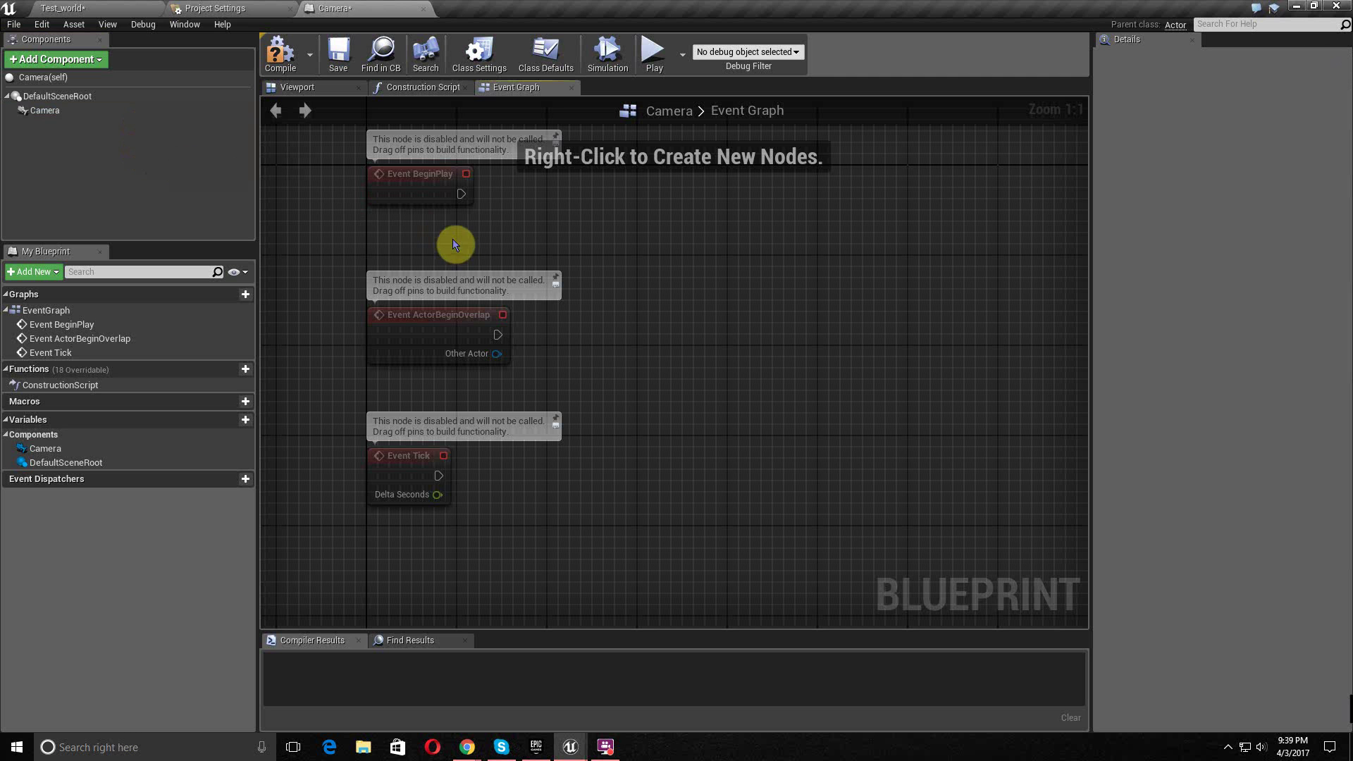
right_click_drag(556, 244, 555, 315)
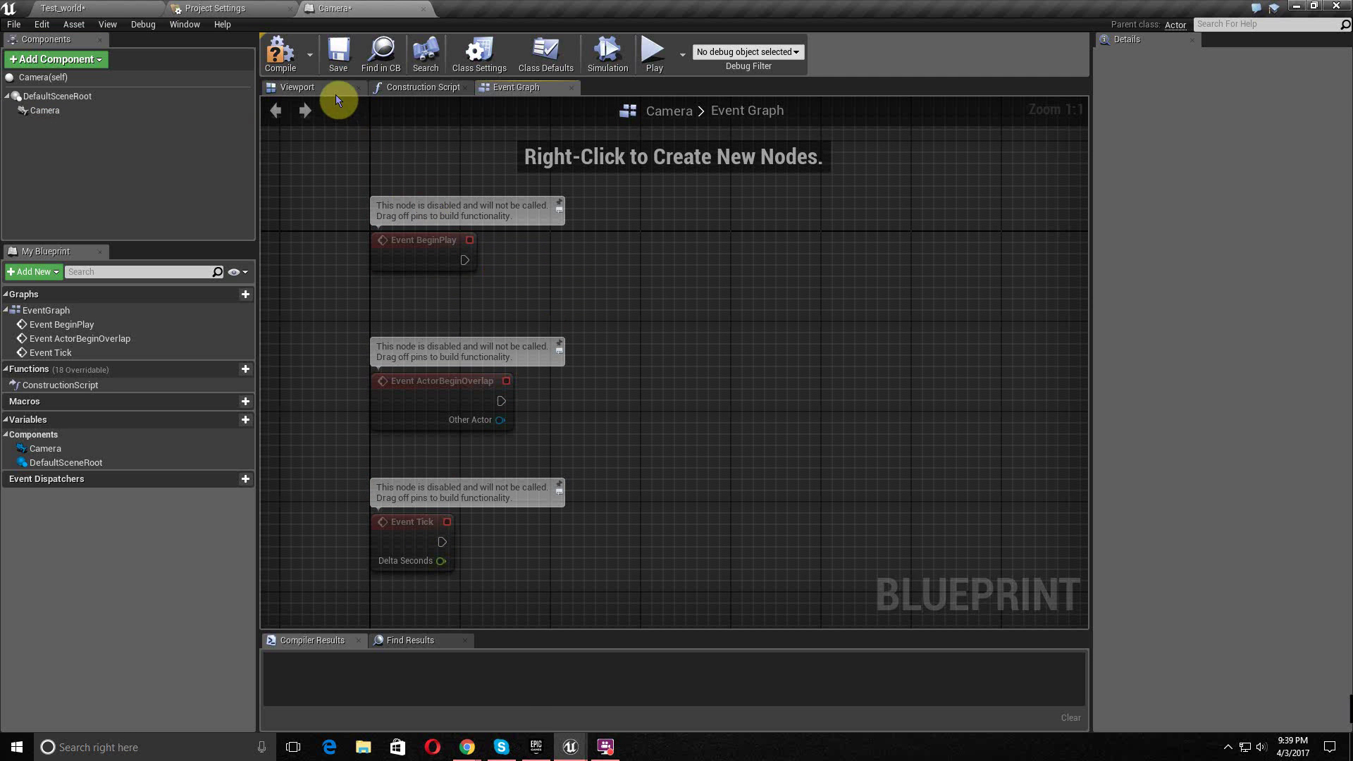
left_click(292, 97)
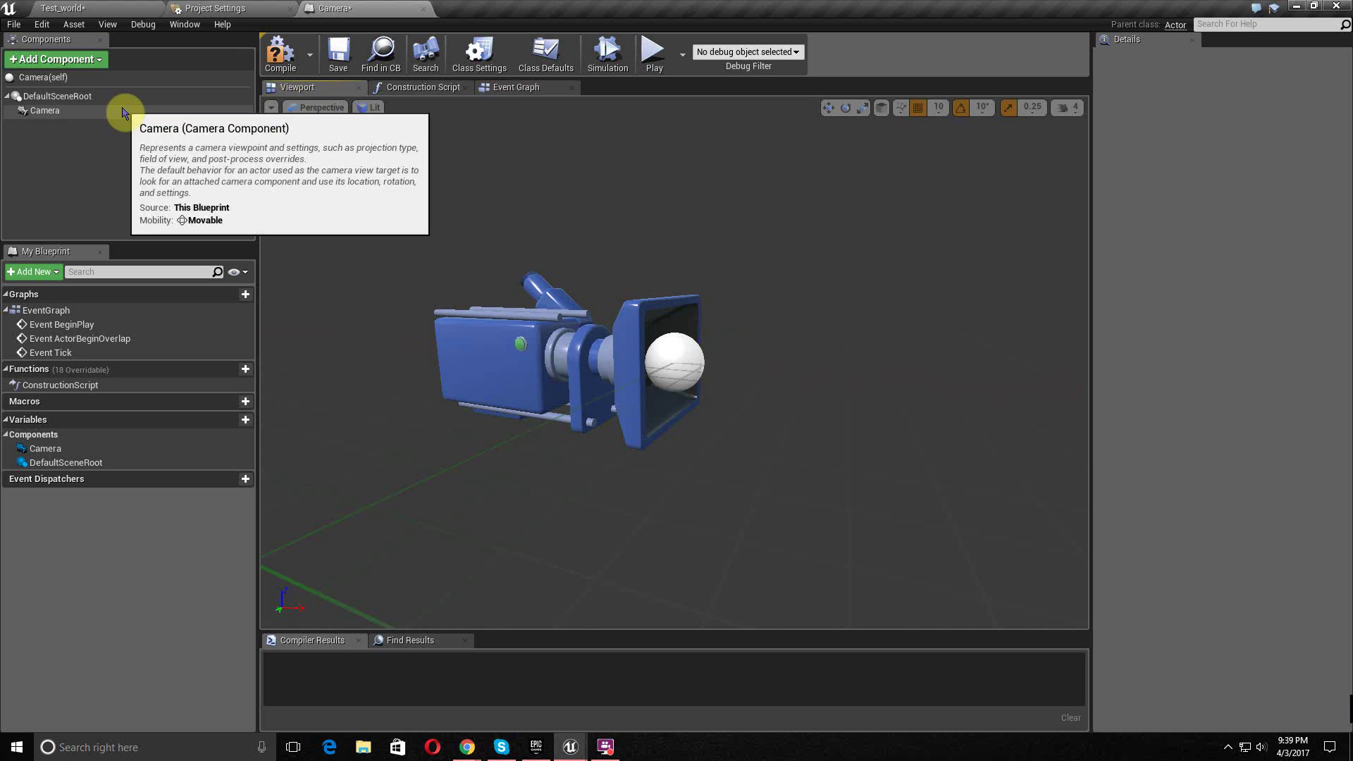
left_click(120, 110)
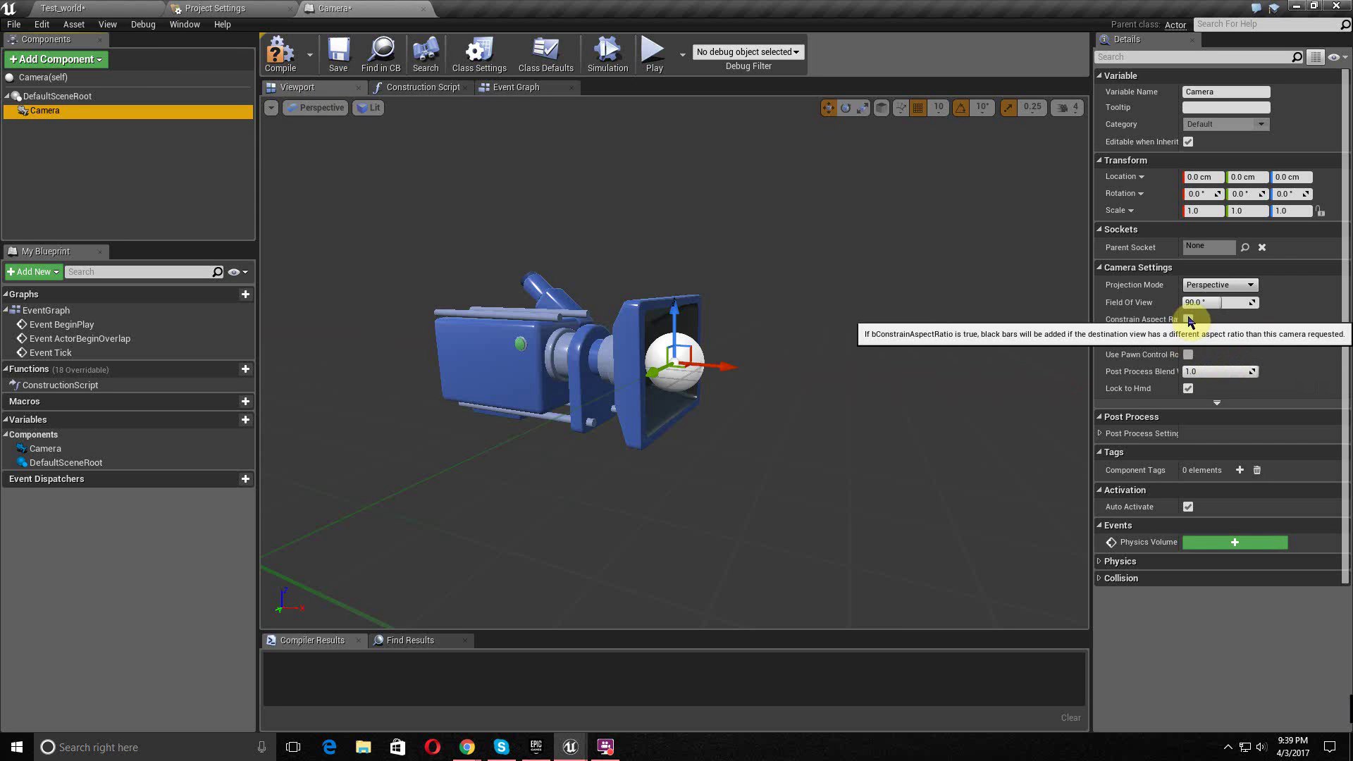
left_click(104, 7)
scroll(717, 282, "down", 4)
- Place the Camera blueprint in the level and set its camera Aspect Ratio to 0.5625
left_click_drag(26, 668, 645, 426)
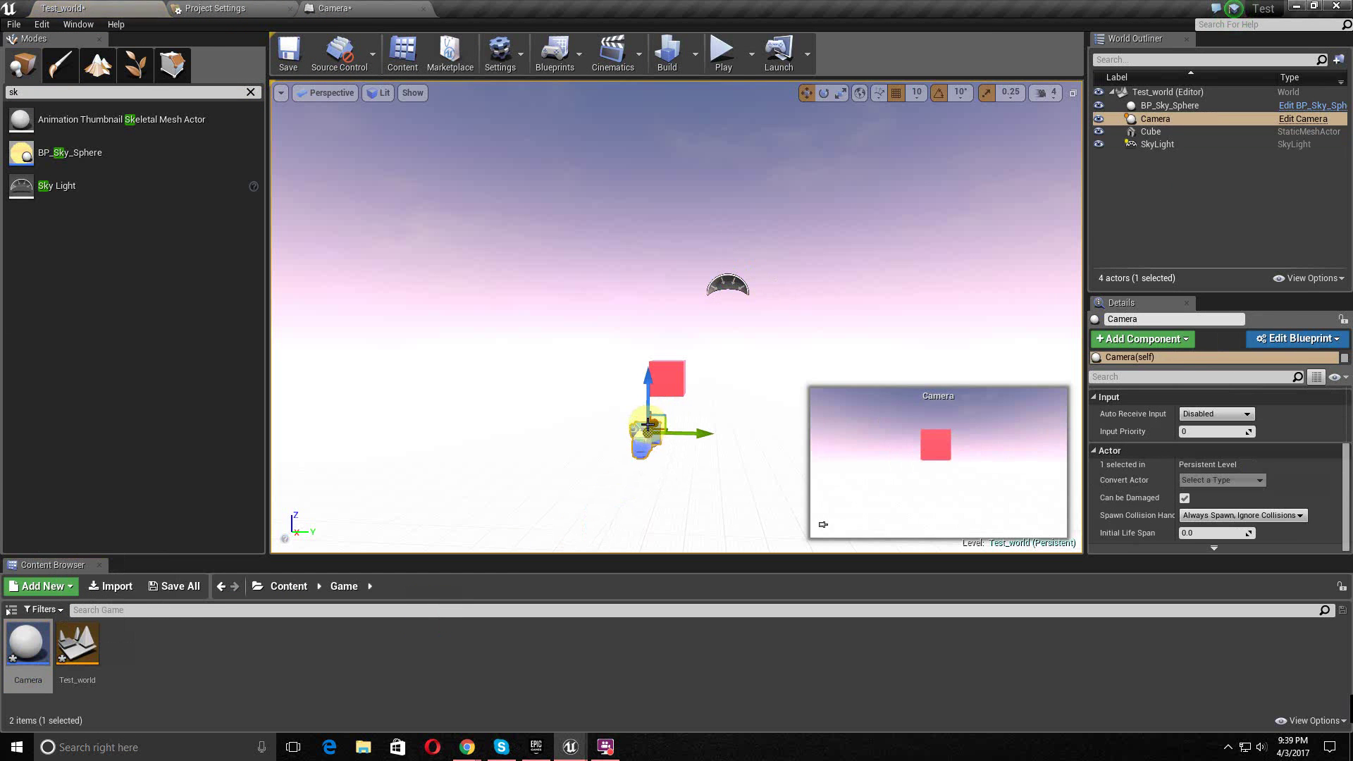
scroll(1017, 465, "up", 1)
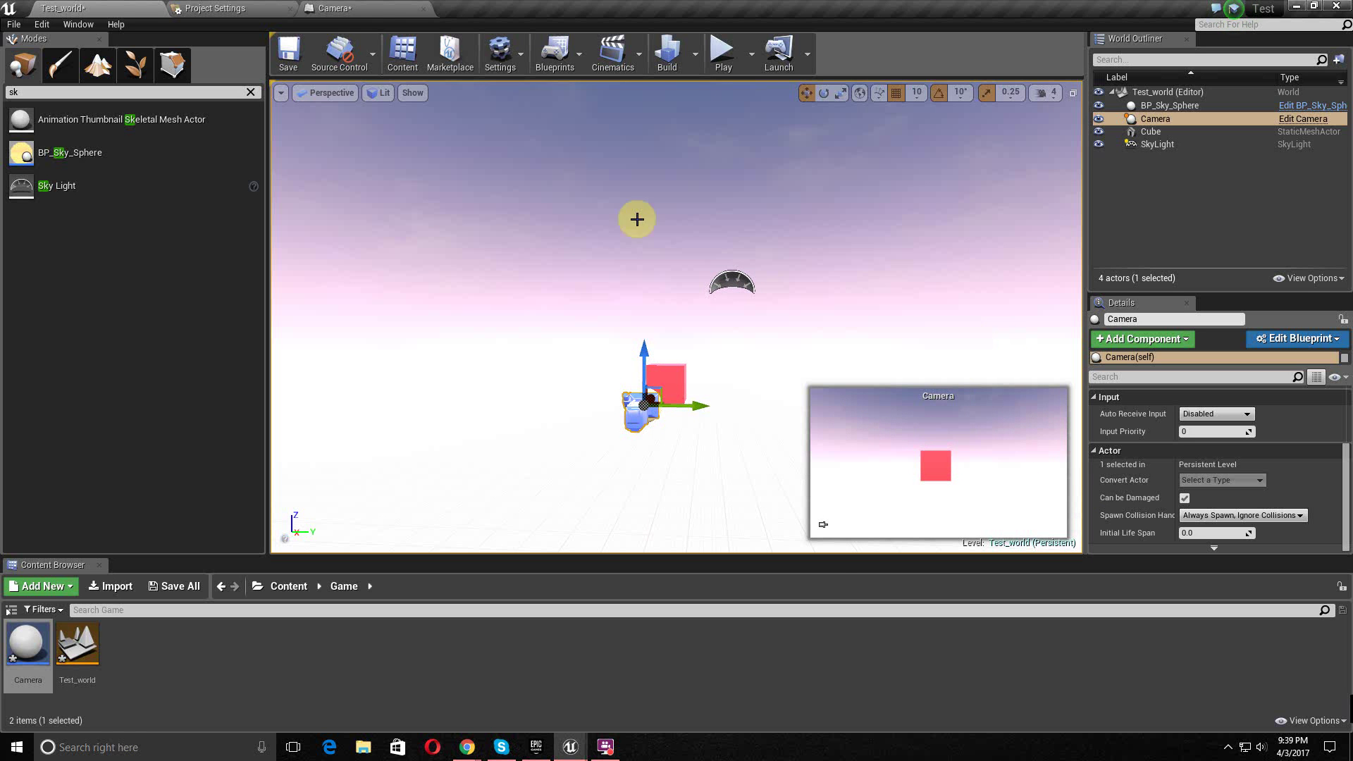
left_click(345, 7)
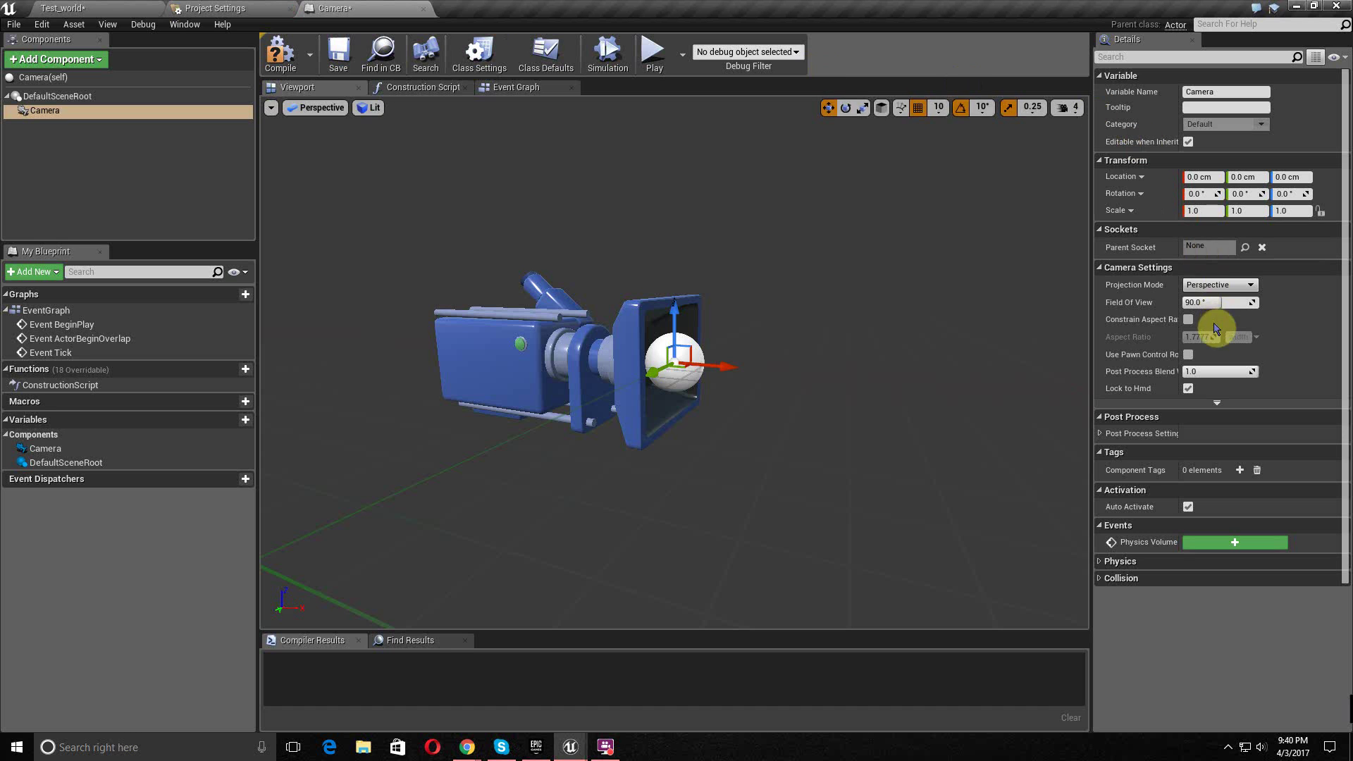
left_click(1189, 320)
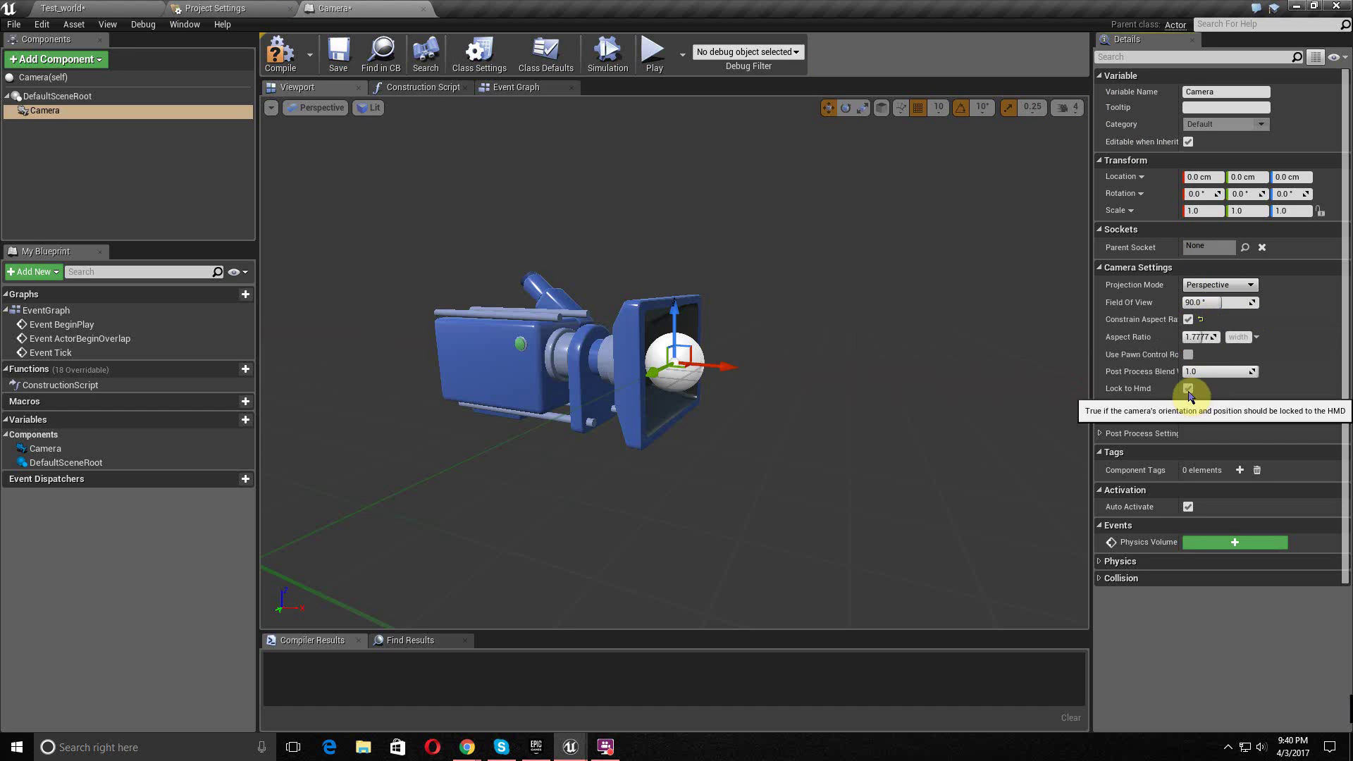
left_click(1198, 337)
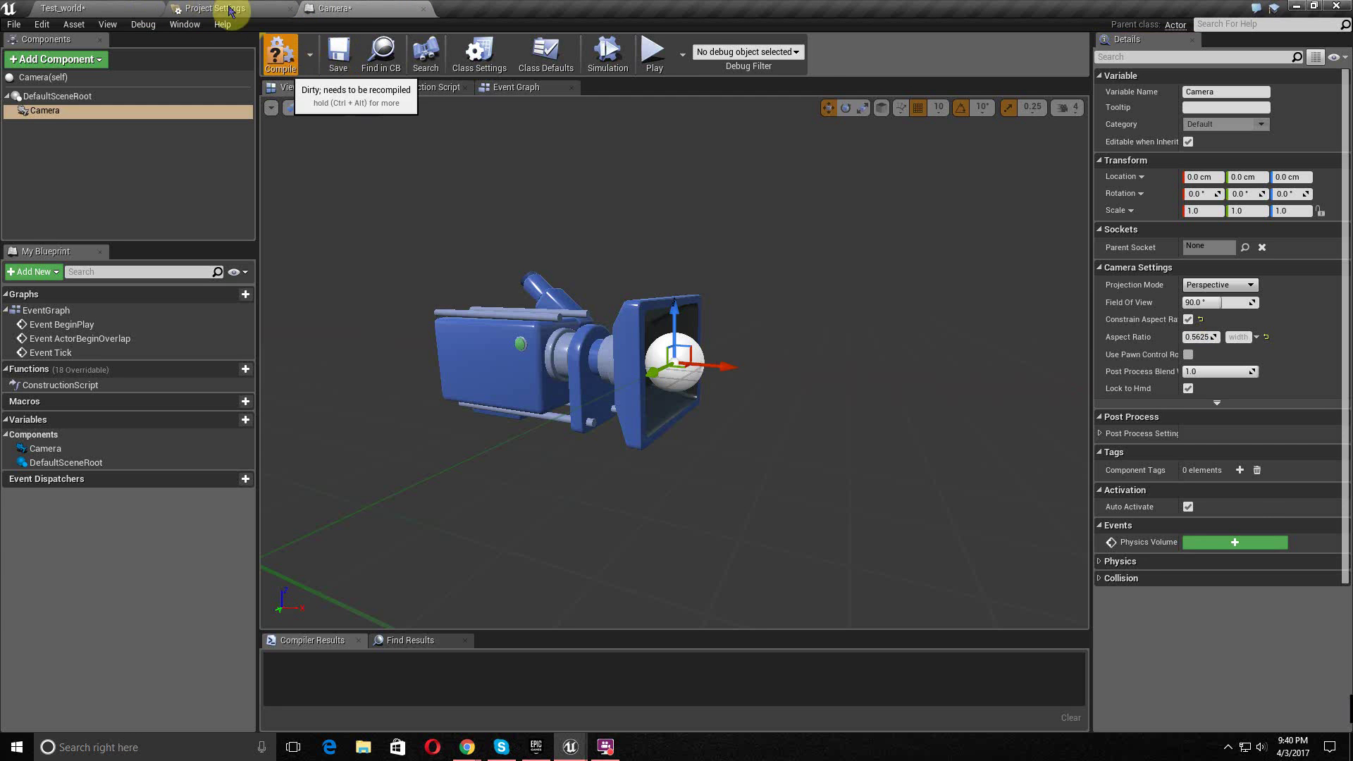
left_click(105, 8)
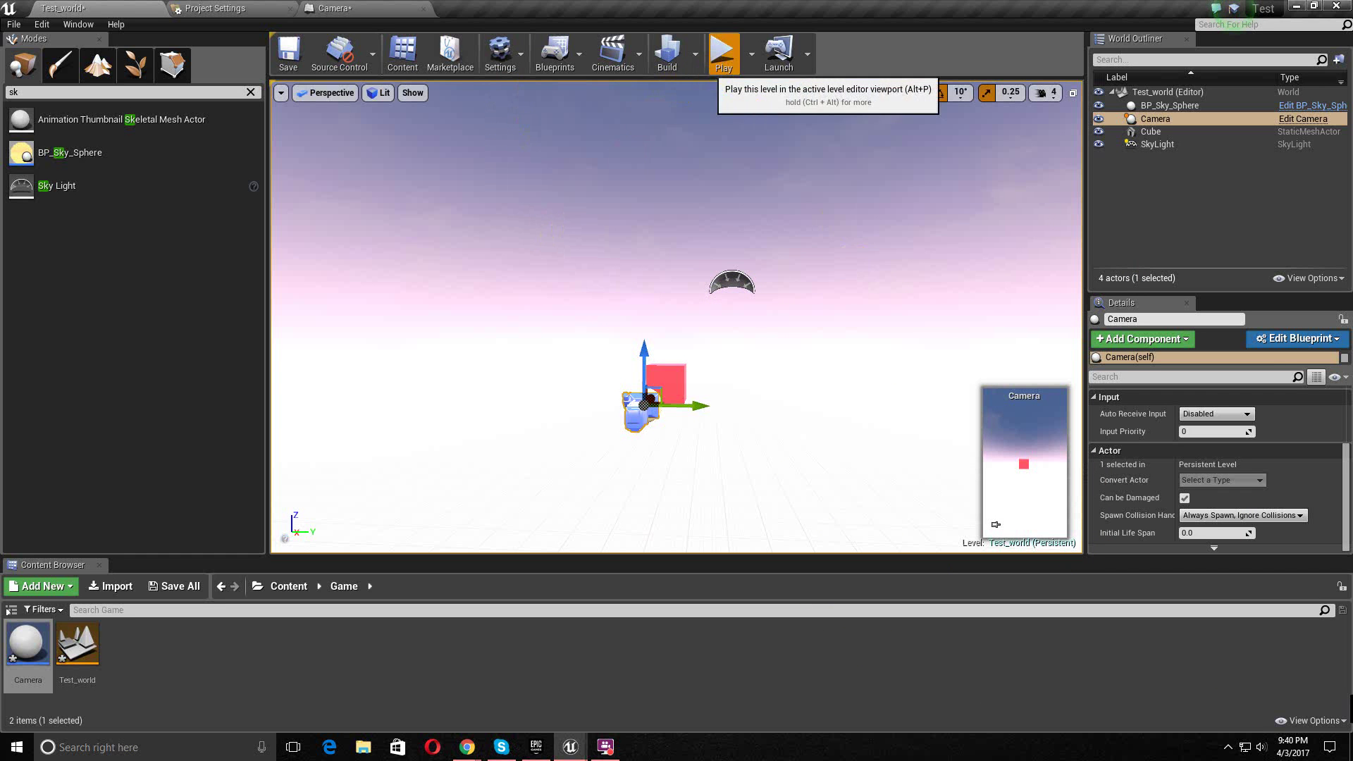
- Play-test Test_world with its touch joysticks, stop it, and bring up the Blueprints options list
left_click(712, 69)
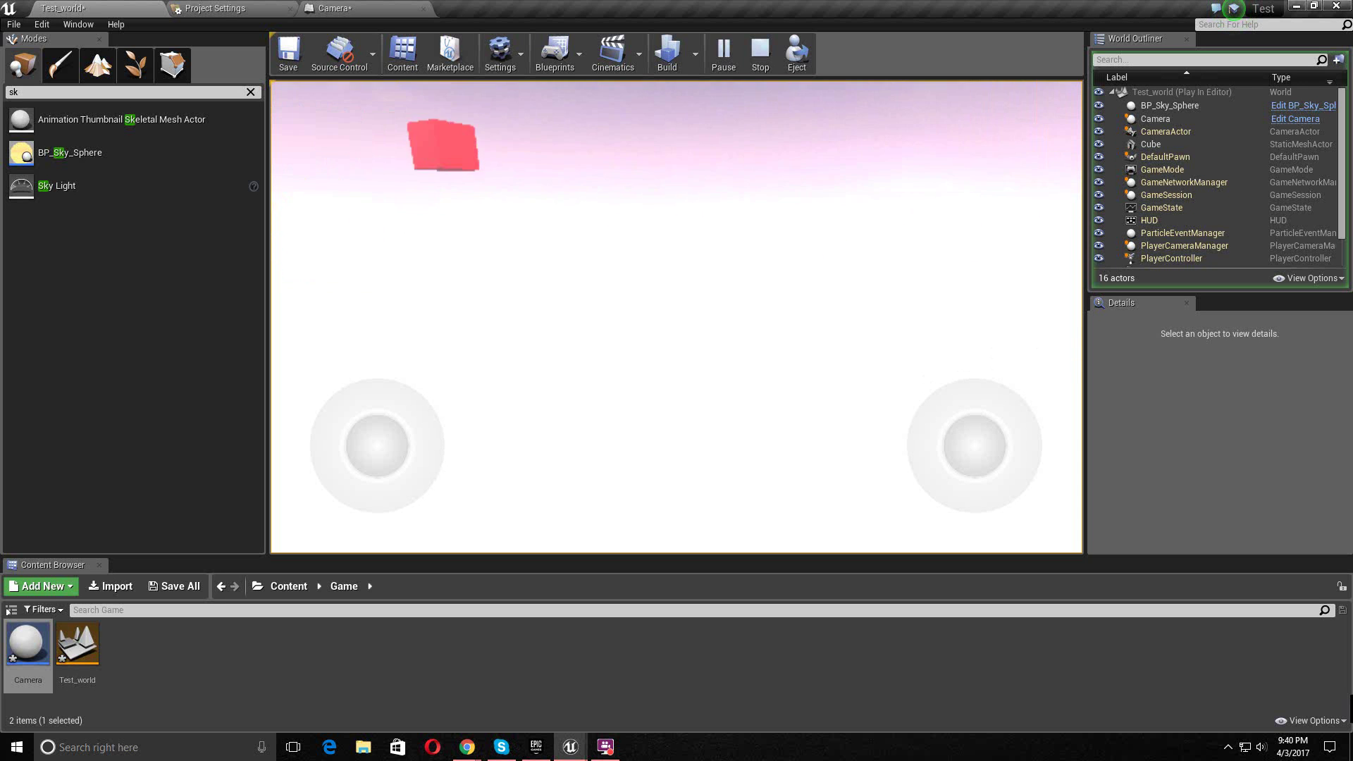
key("Escape")
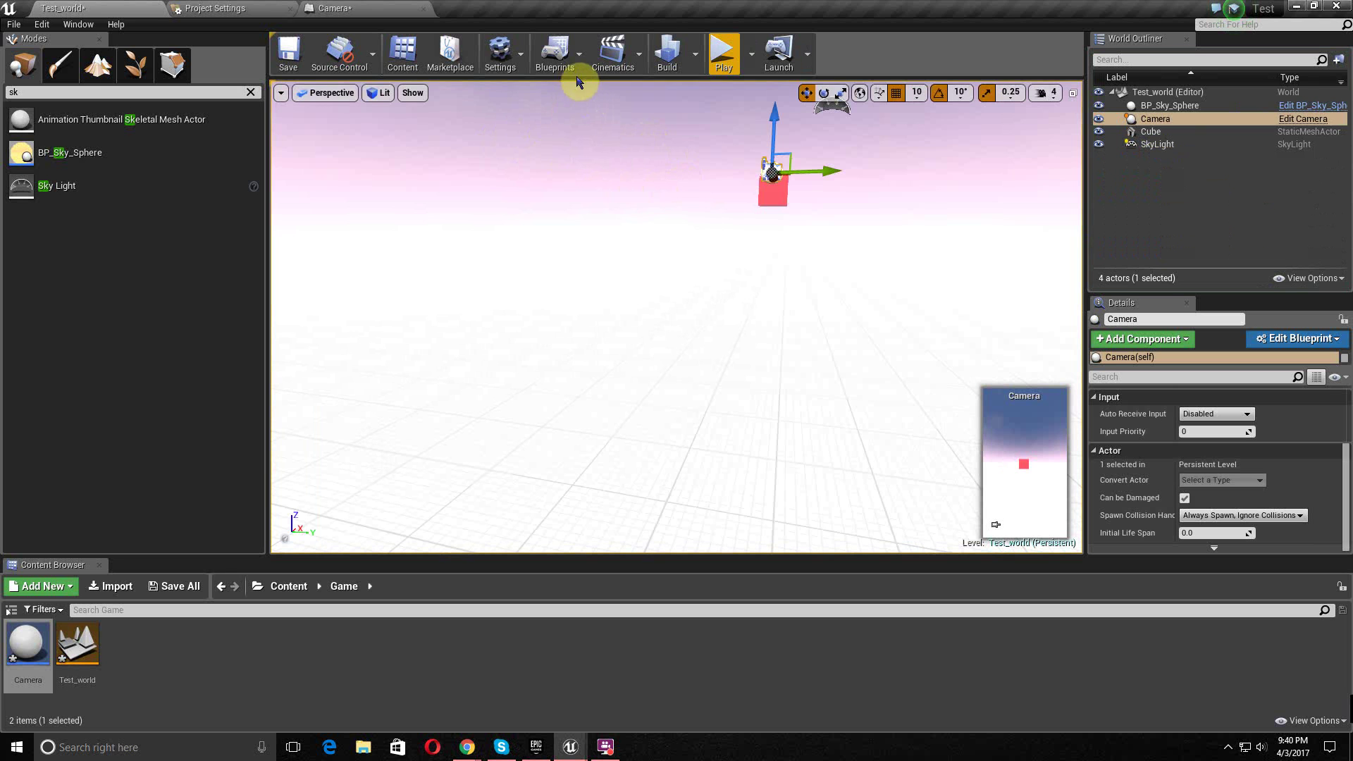
left_click(555, 52)
mouse_move(634, 143)
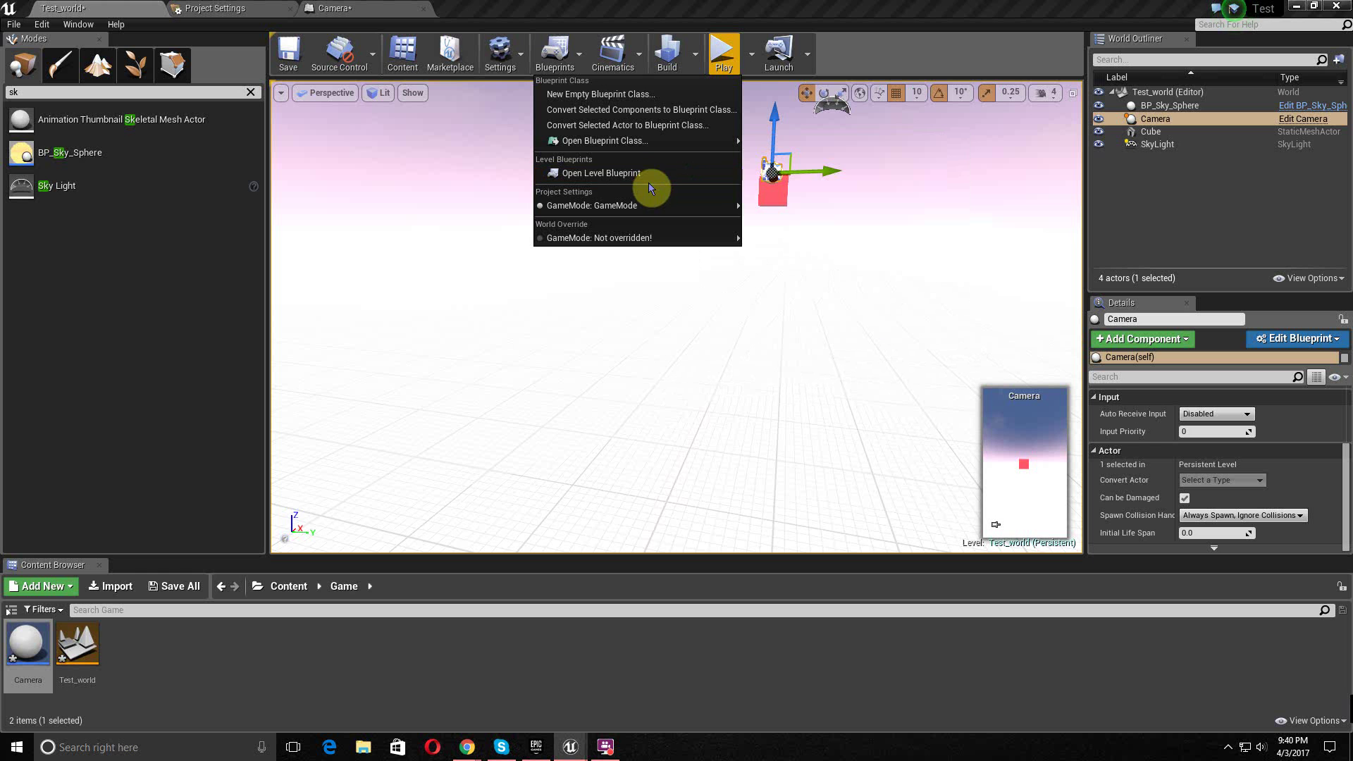
- In Test_world's Level Blueprint, add a Set View Target with Blend node beside Event BeginPlay
left_click(634, 174)
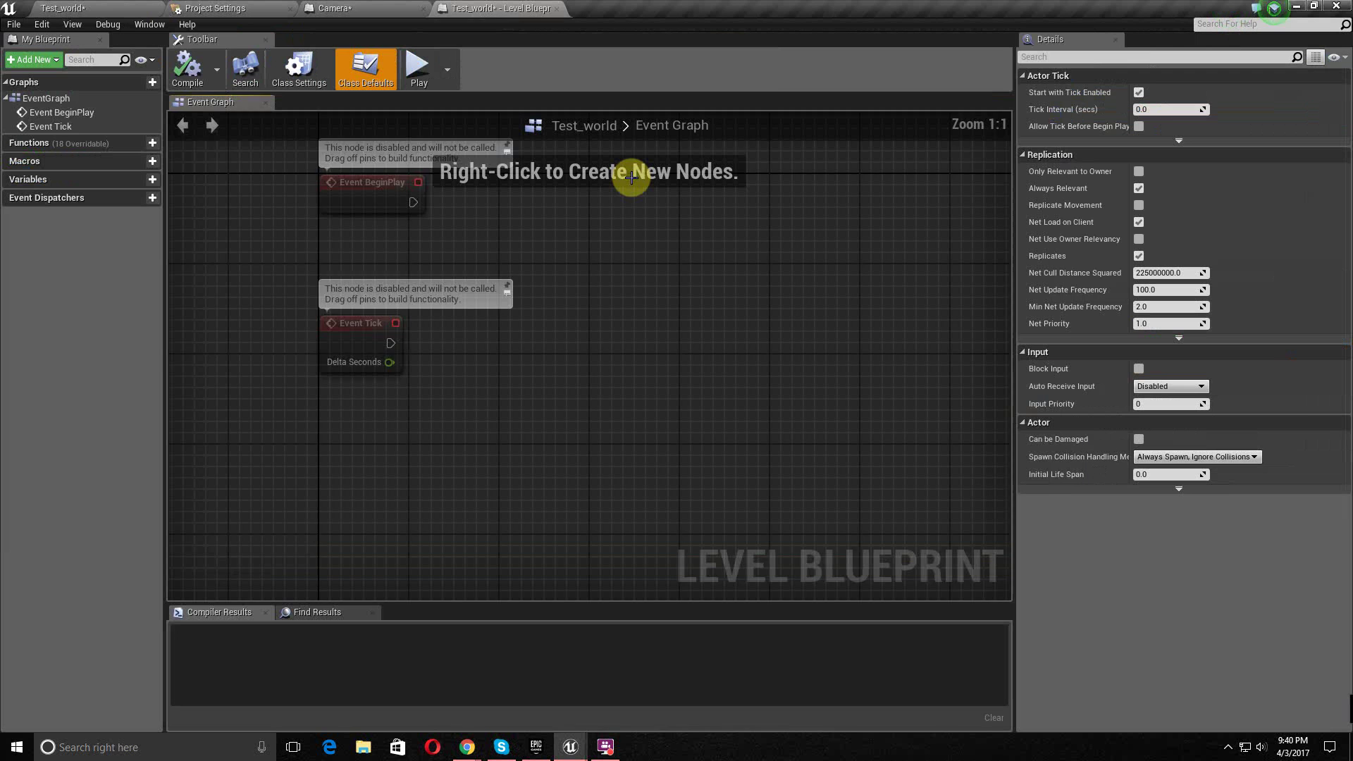
left_click_drag(534, 323, 635, 245)
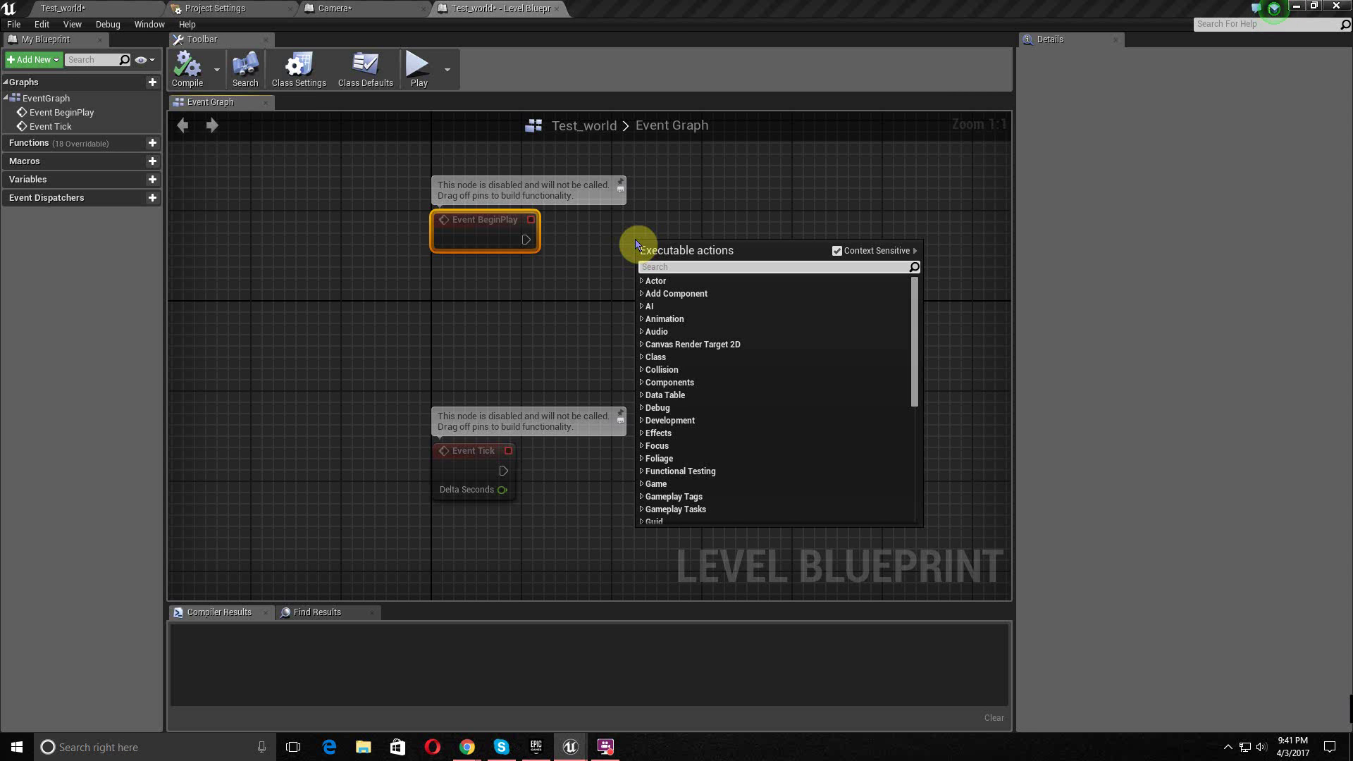
type("view")
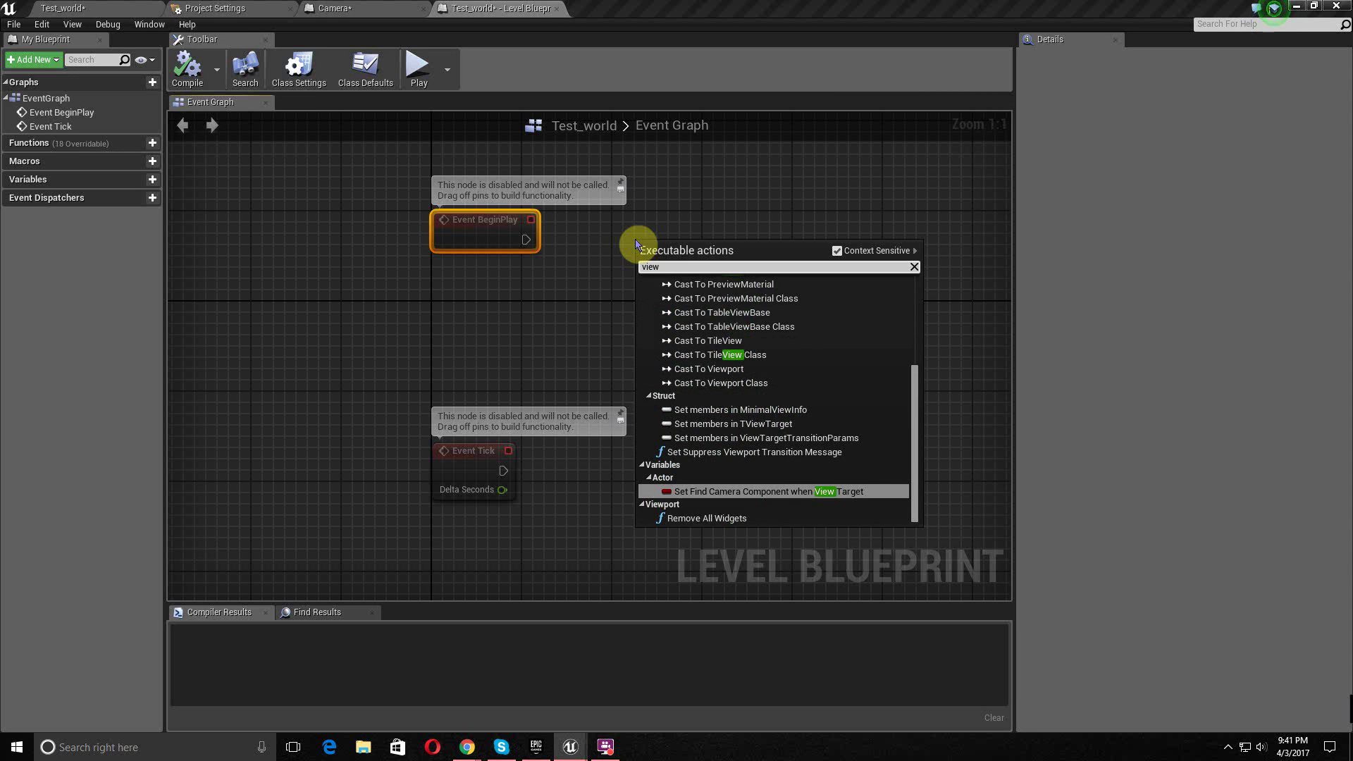
type(" blend")
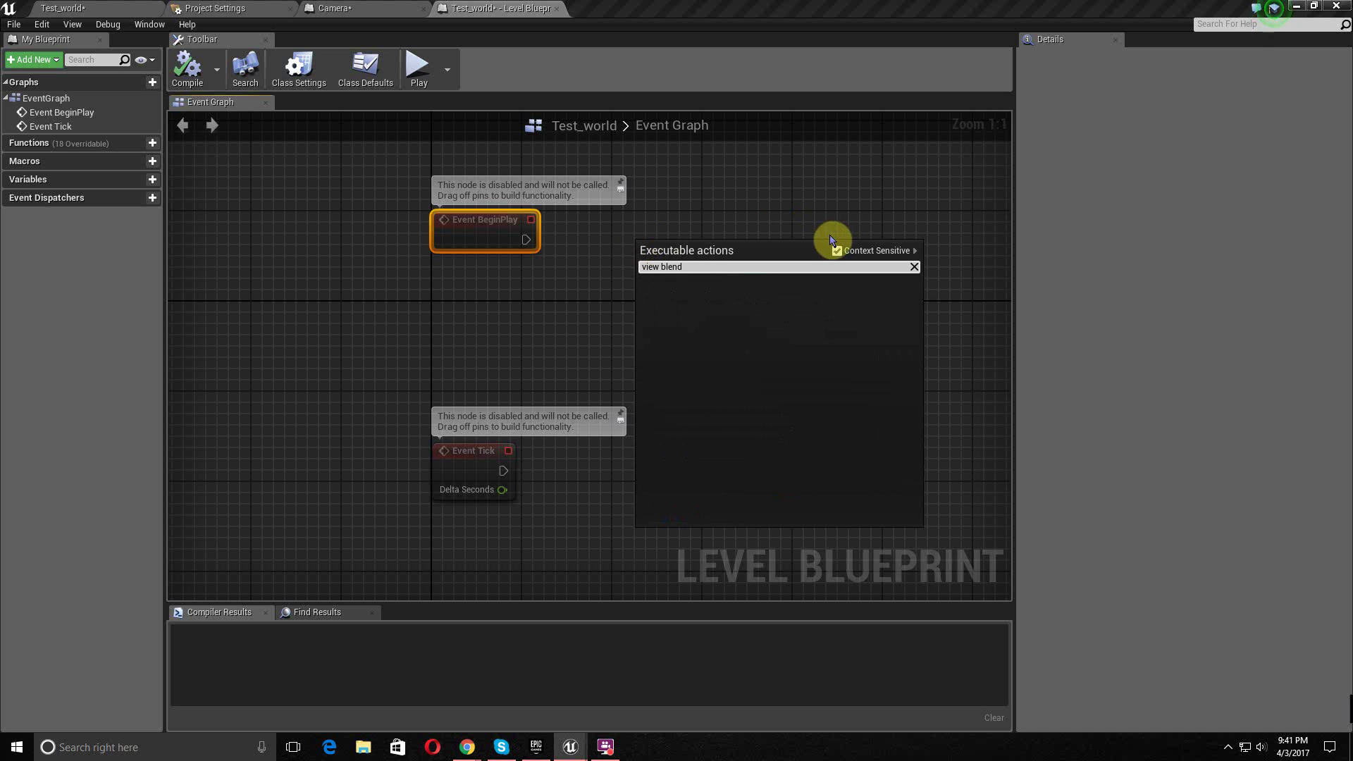
left_click(837, 250)
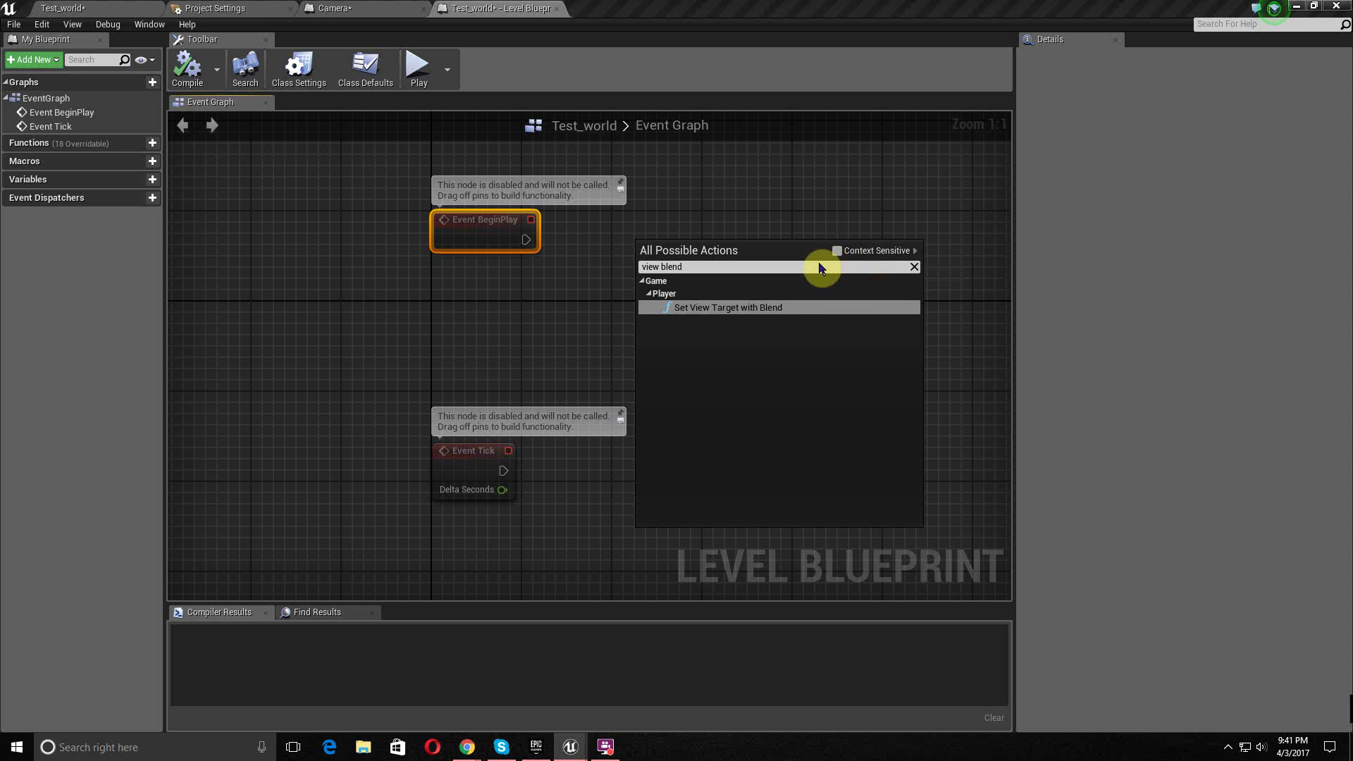
left_click(753, 307)
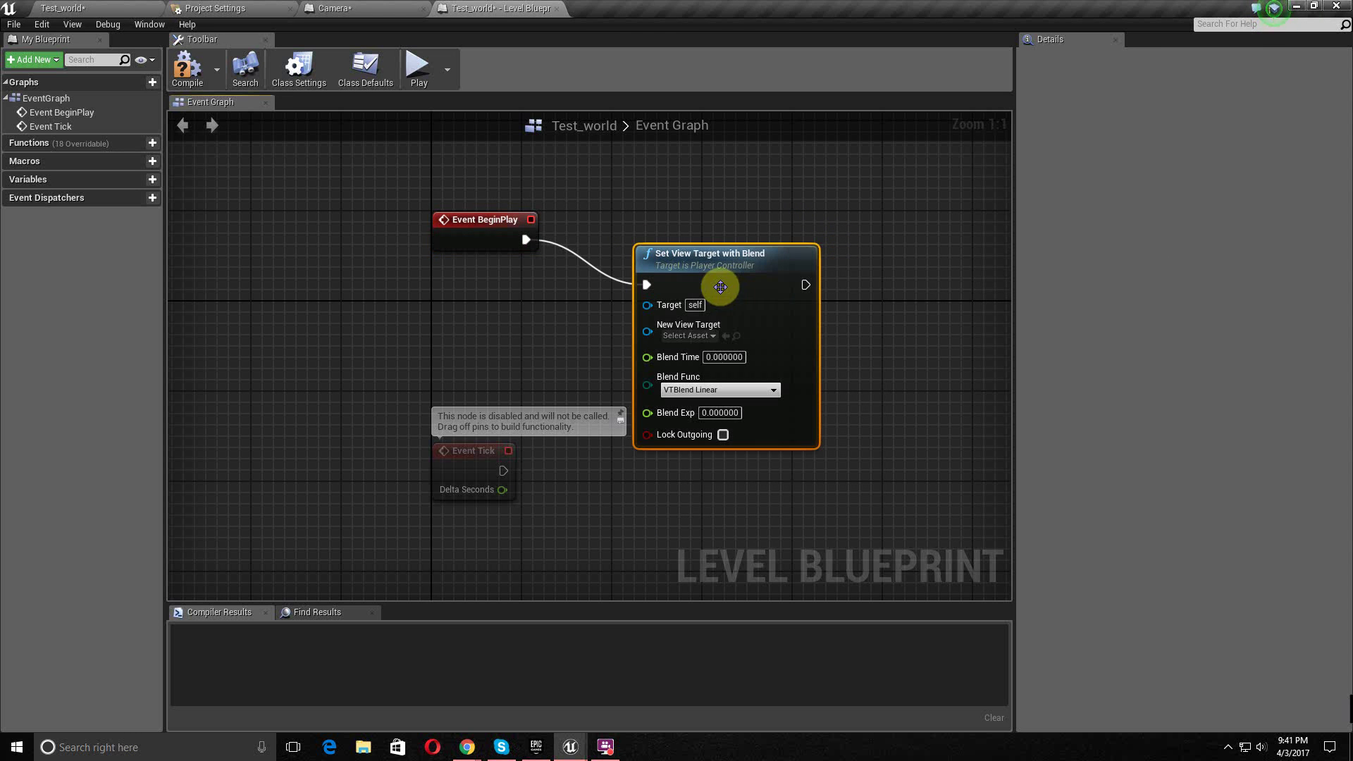
left_click_drag(719, 269, 731, 224)
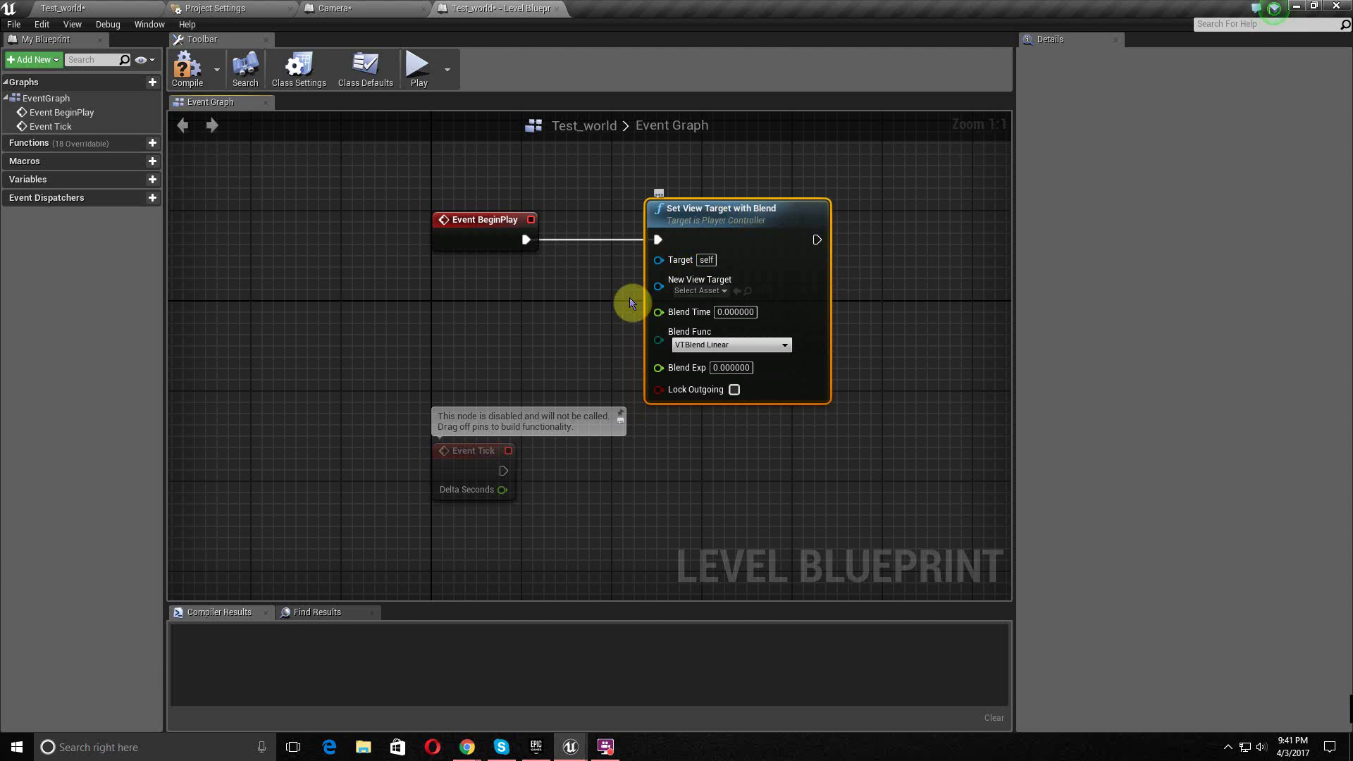
- Bring a Camera actor reference into the graph and wire it to New View Target
left_click(157, 9)
left_click_drag(1162, 119, 448, 323)
left_click_drag(550, 325, 658, 282)
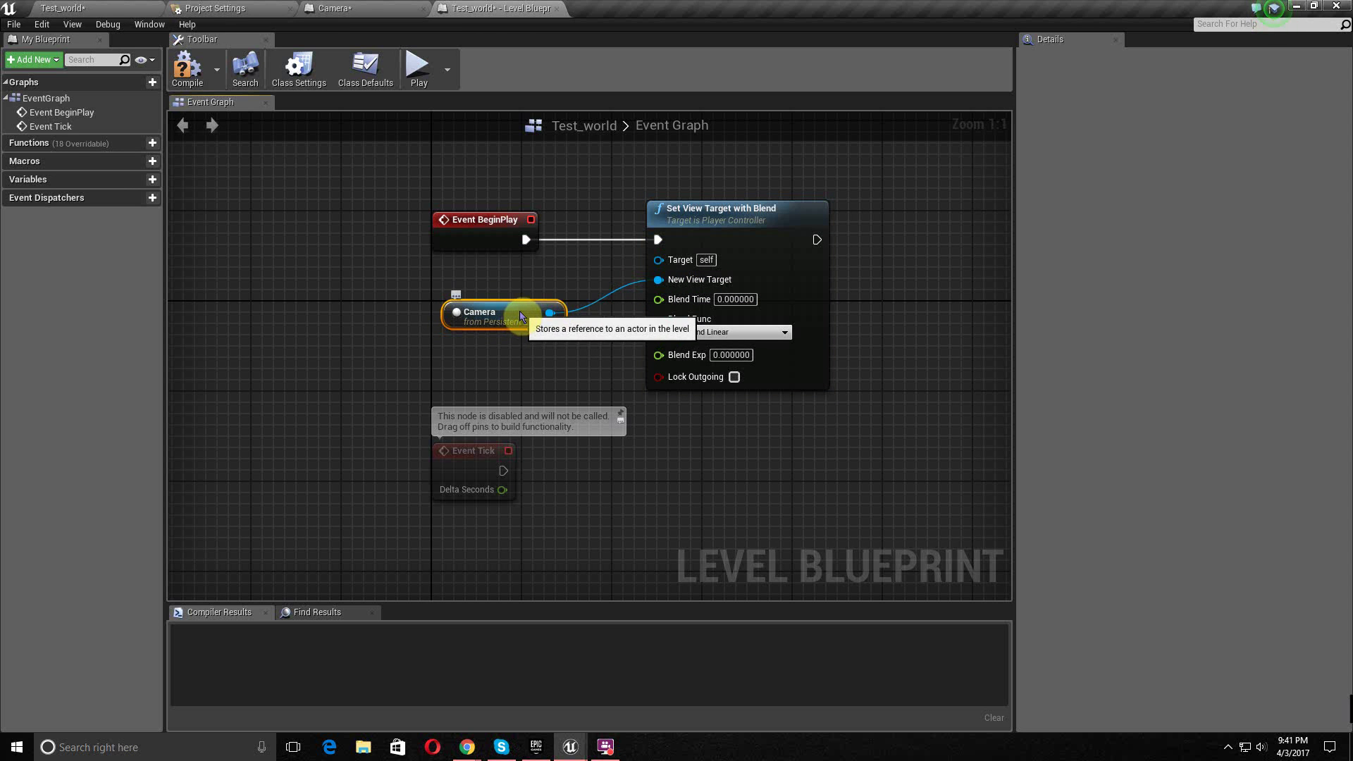
left_click_drag(527, 323, 527, 358)
left_click_drag(655, 261, 541, 295)
- Wire Get Player Controller into Target, compile the Level Blueprint, and return to Test_world
type("player controller")
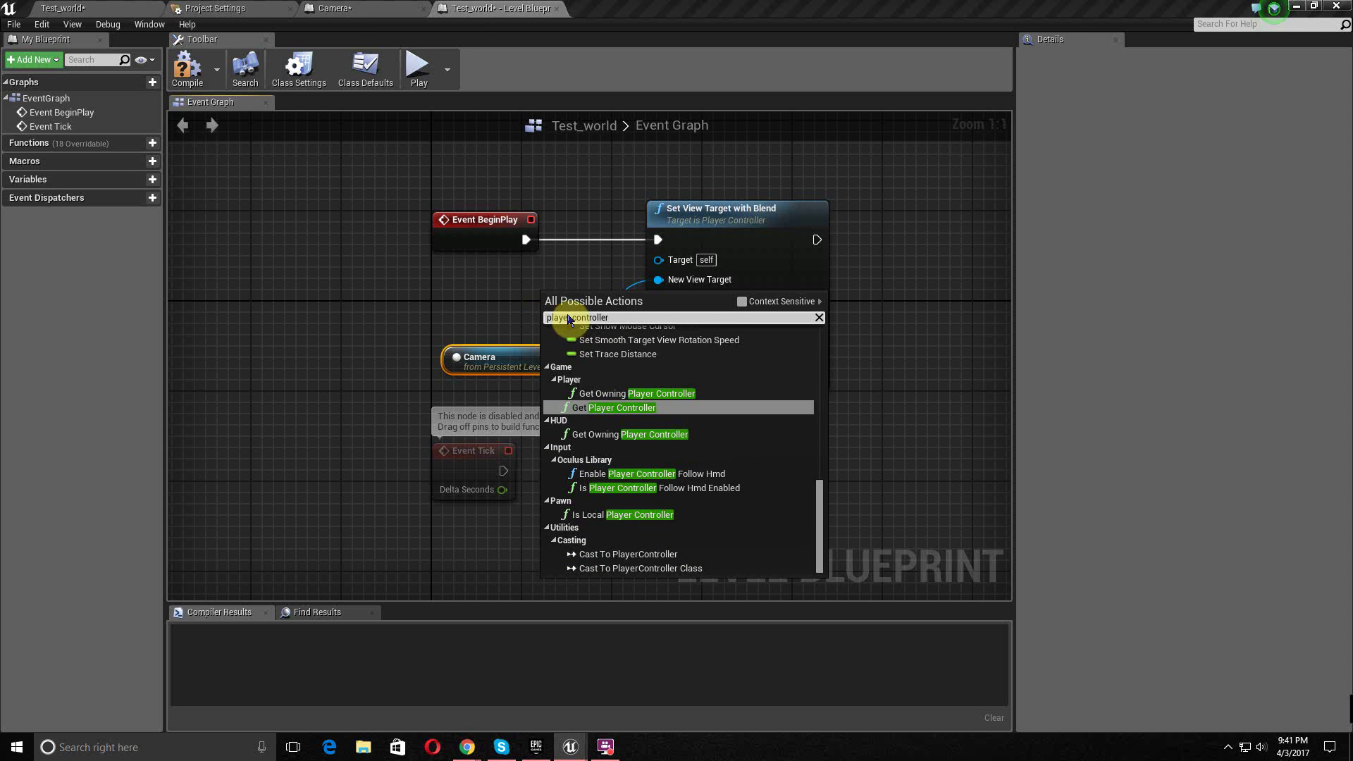
left_click(658, 412)
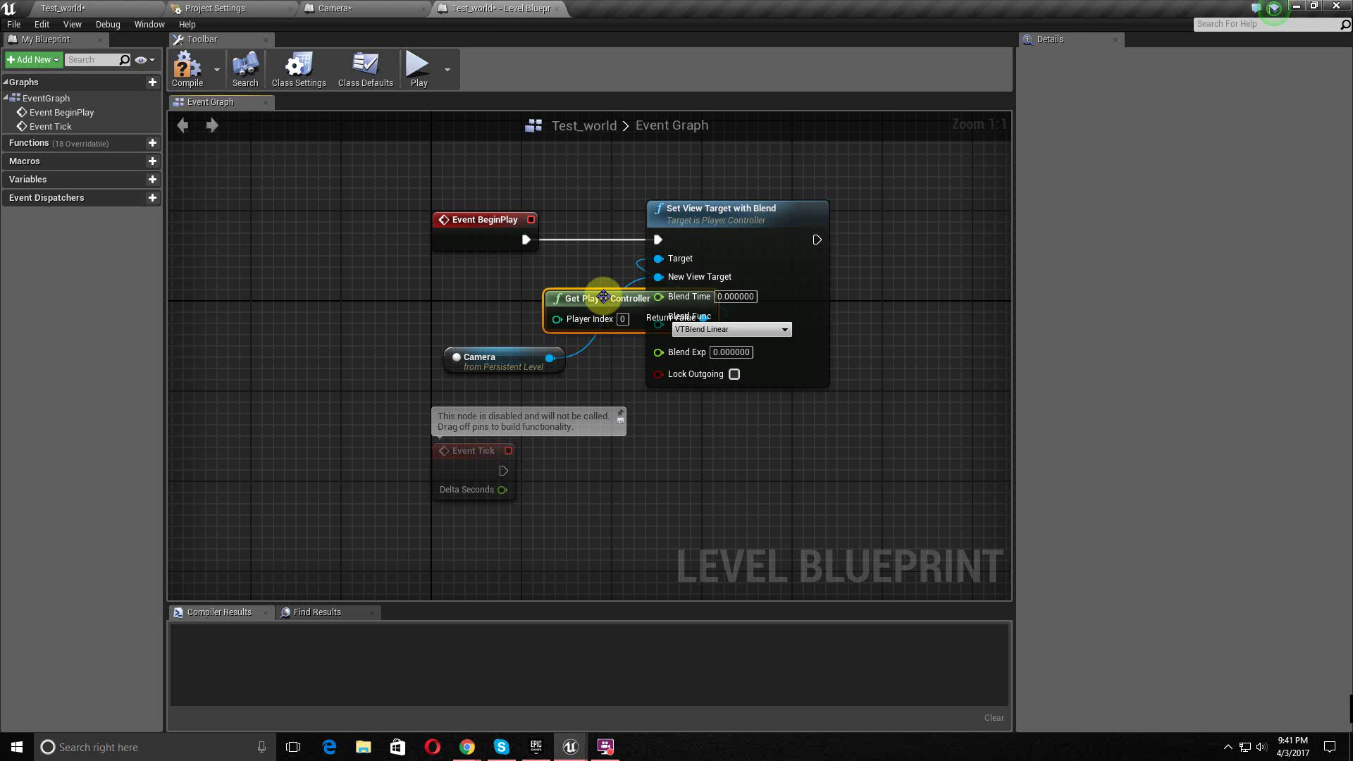
left_click_drag(591, 301, 455, 291)
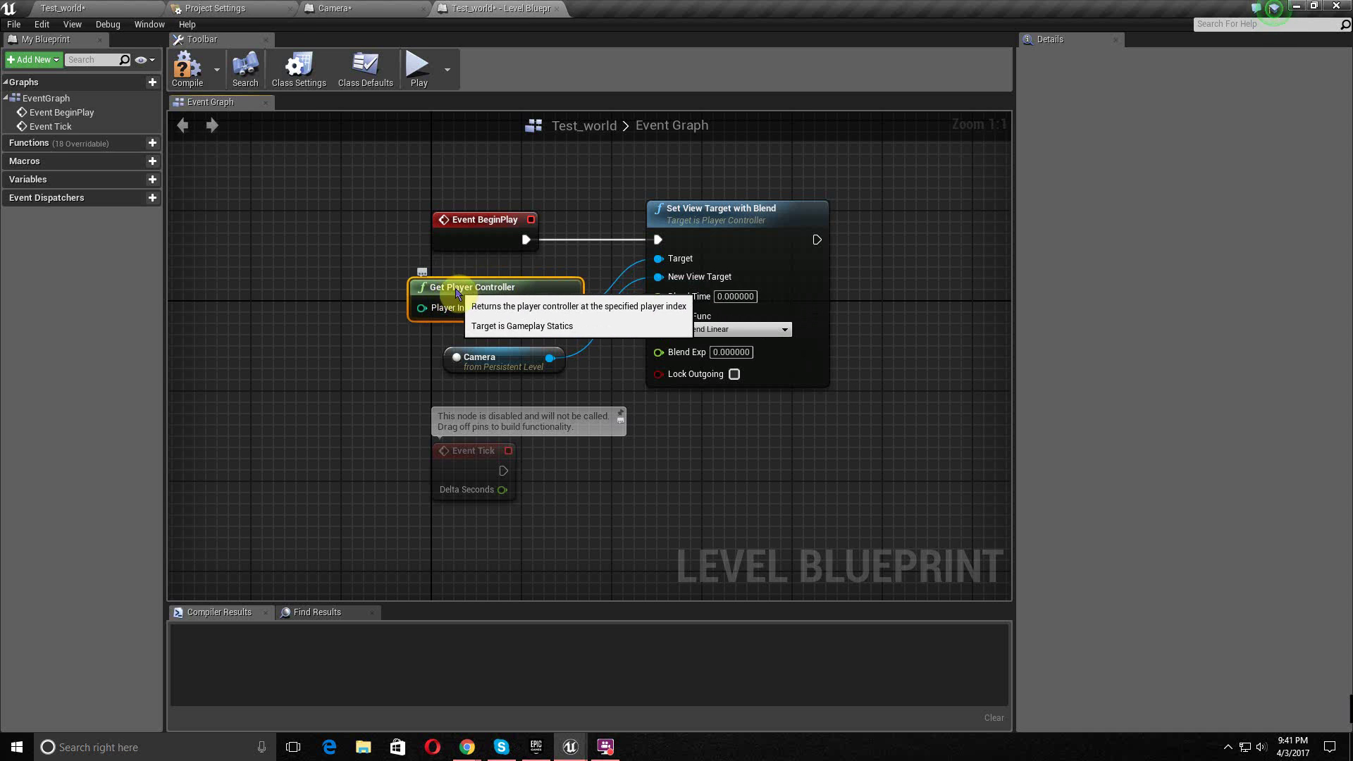
left_click(192, 72)
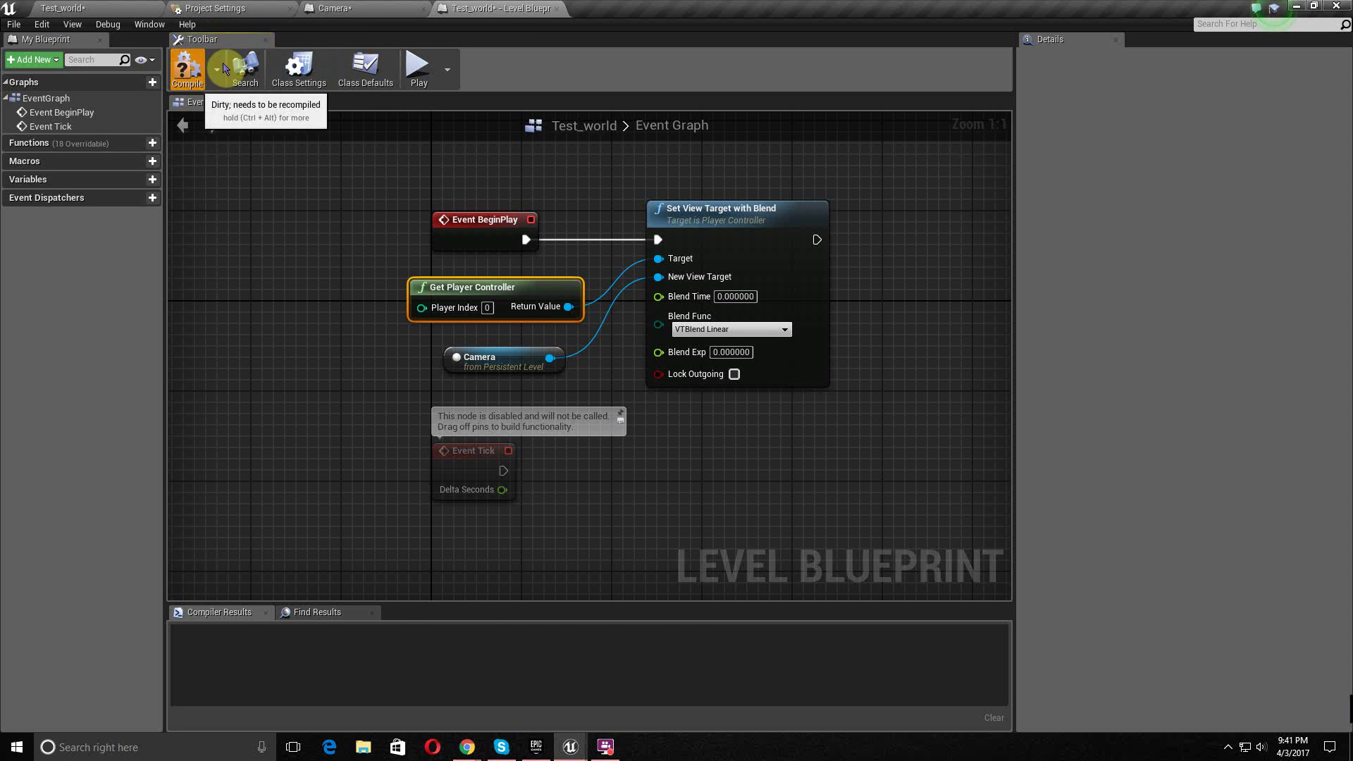
left_click(90, 8)
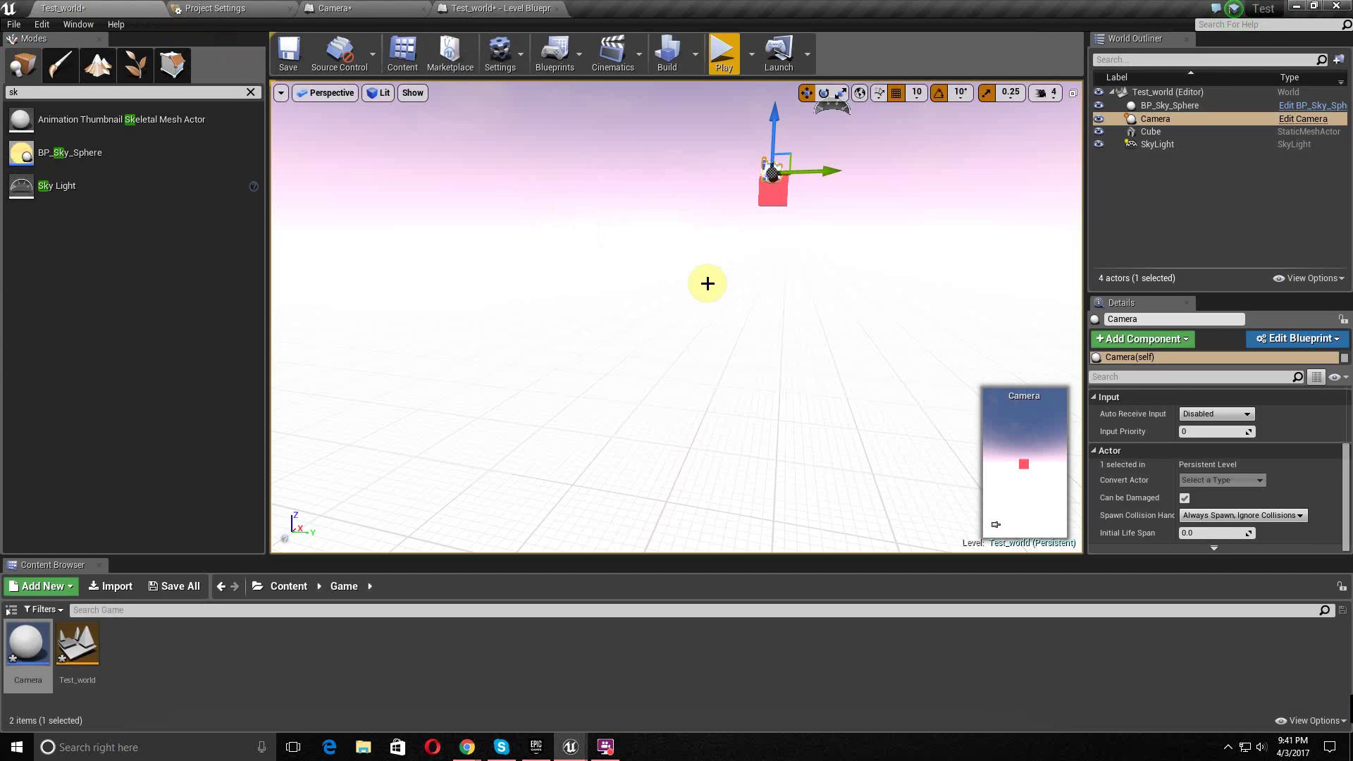
- Focus on the Camera, then play Test_world to check the portrait camera view of the red cube
key("f")
right_click_drag(728, 305, 738, 340)
middle_click_drag(728, 305, 700, 222)
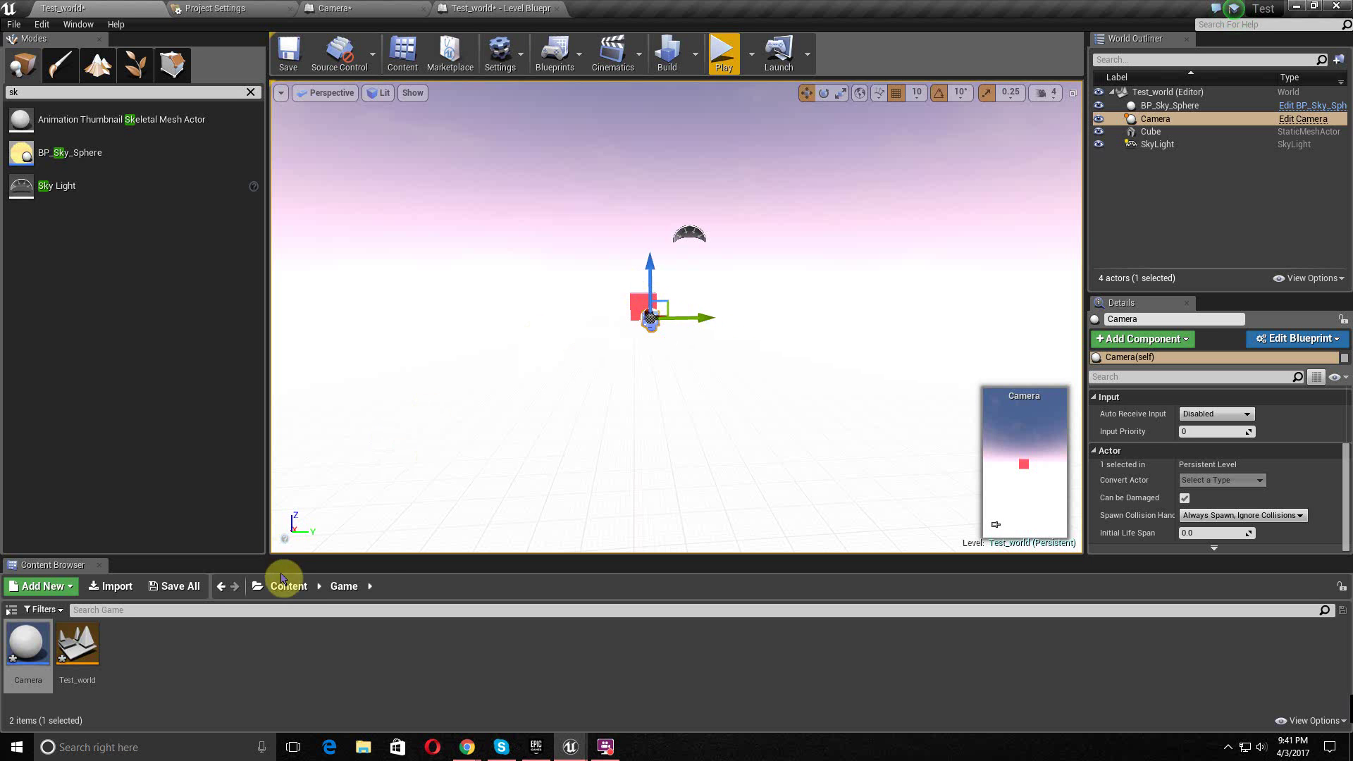
left_click(720, 58)
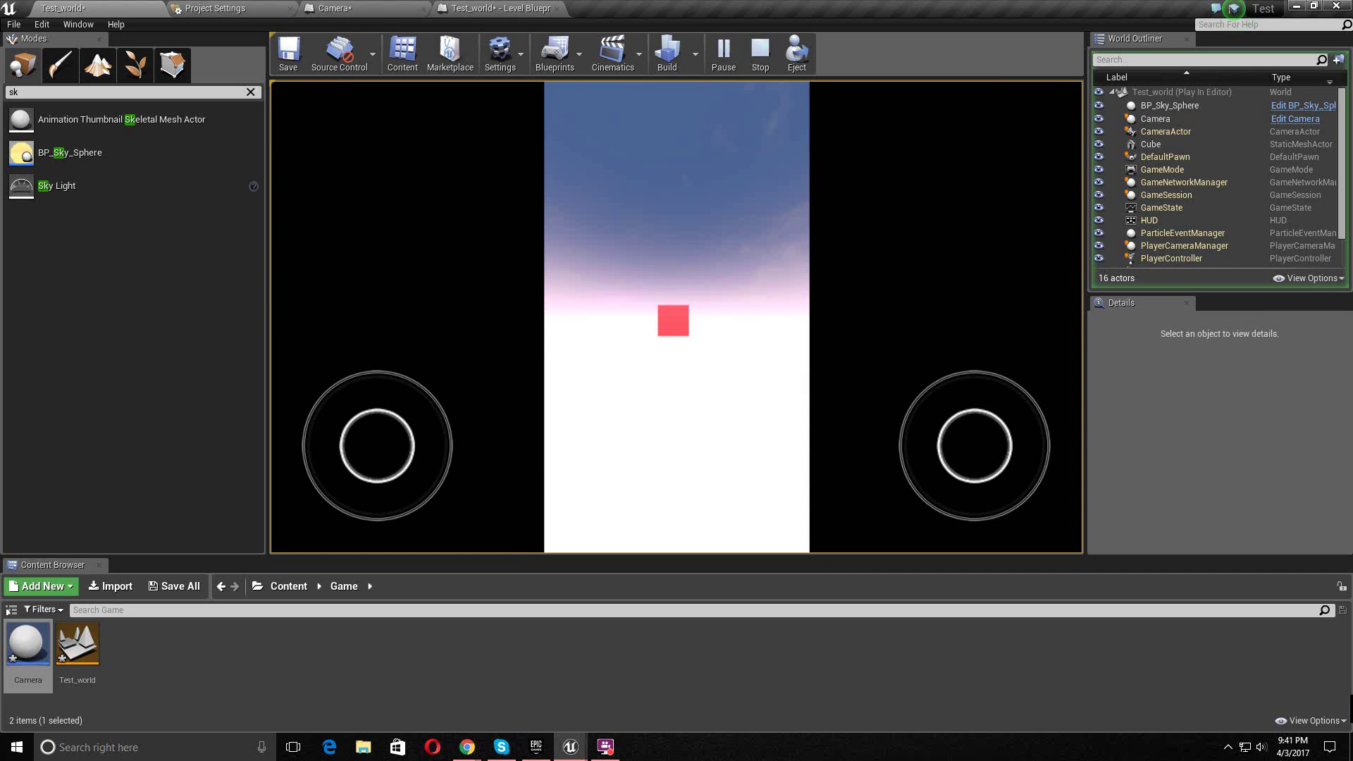
key("Escape")
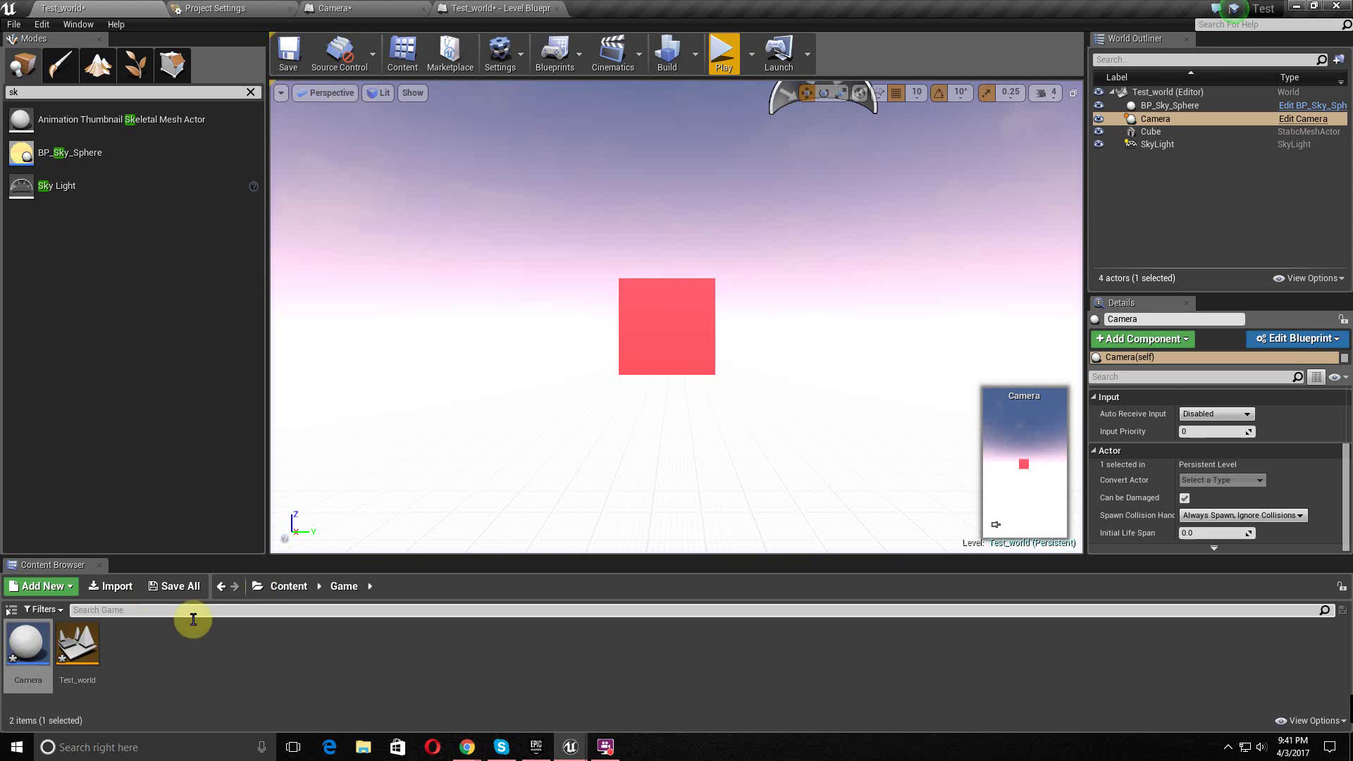
left_click(288, 587)
- In the Mode folder, create a Game Mode blueprint class named Test_Mode and open it
double_click(115, 646)
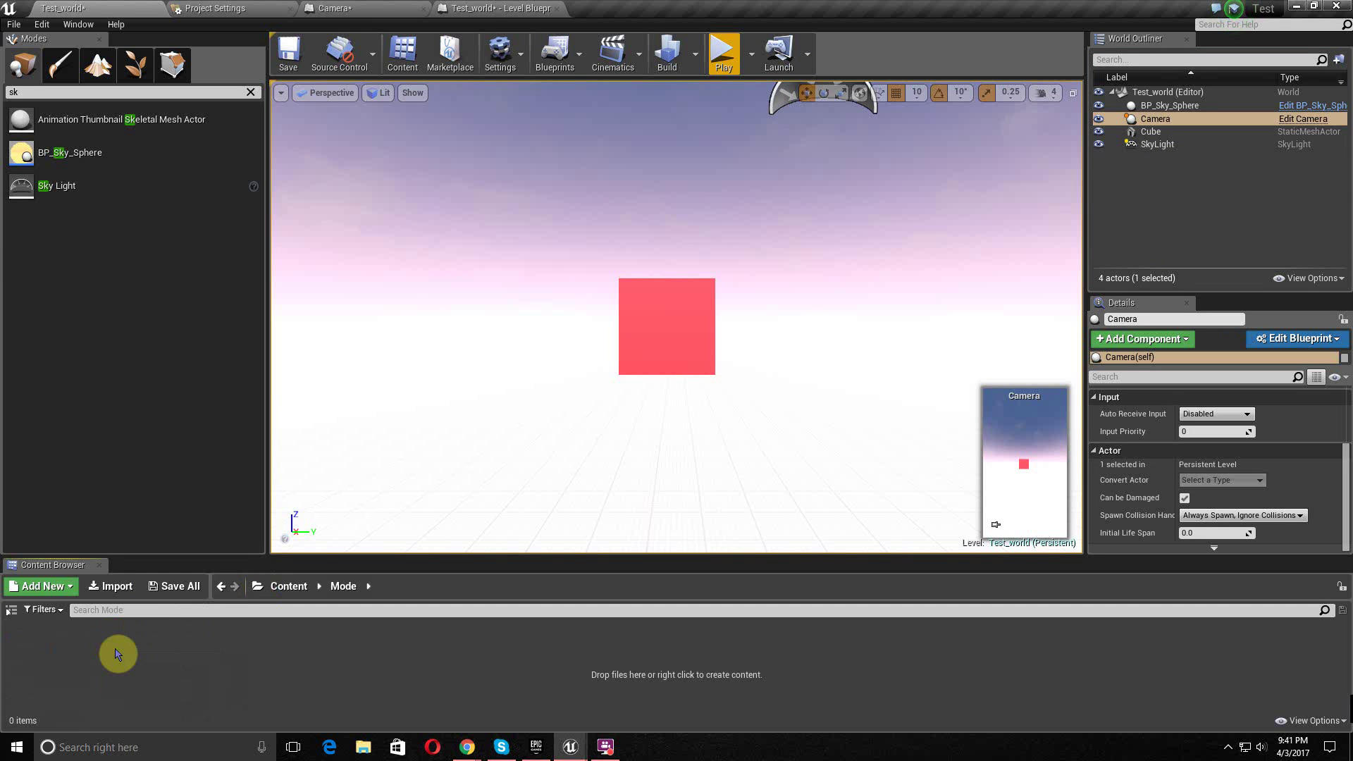
right_click(113, 669)
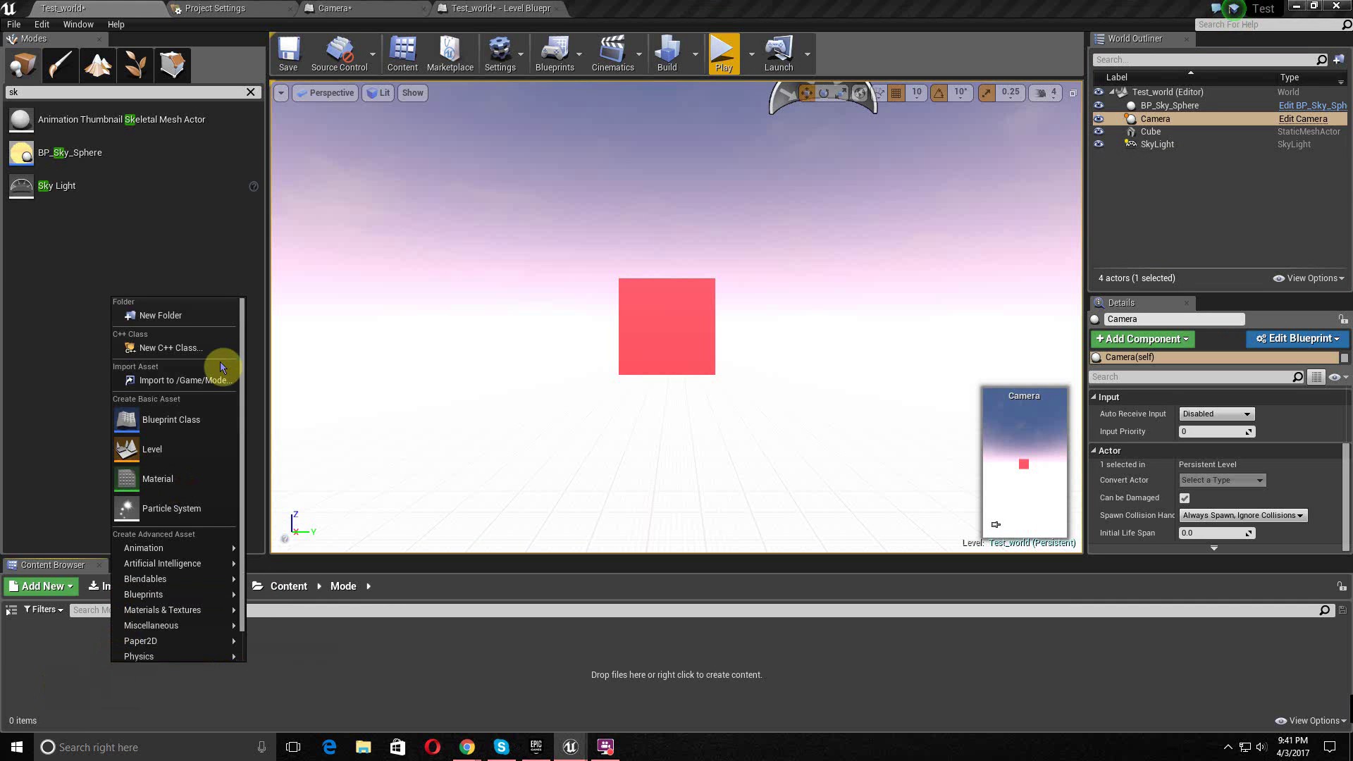
left_click(174, 417)
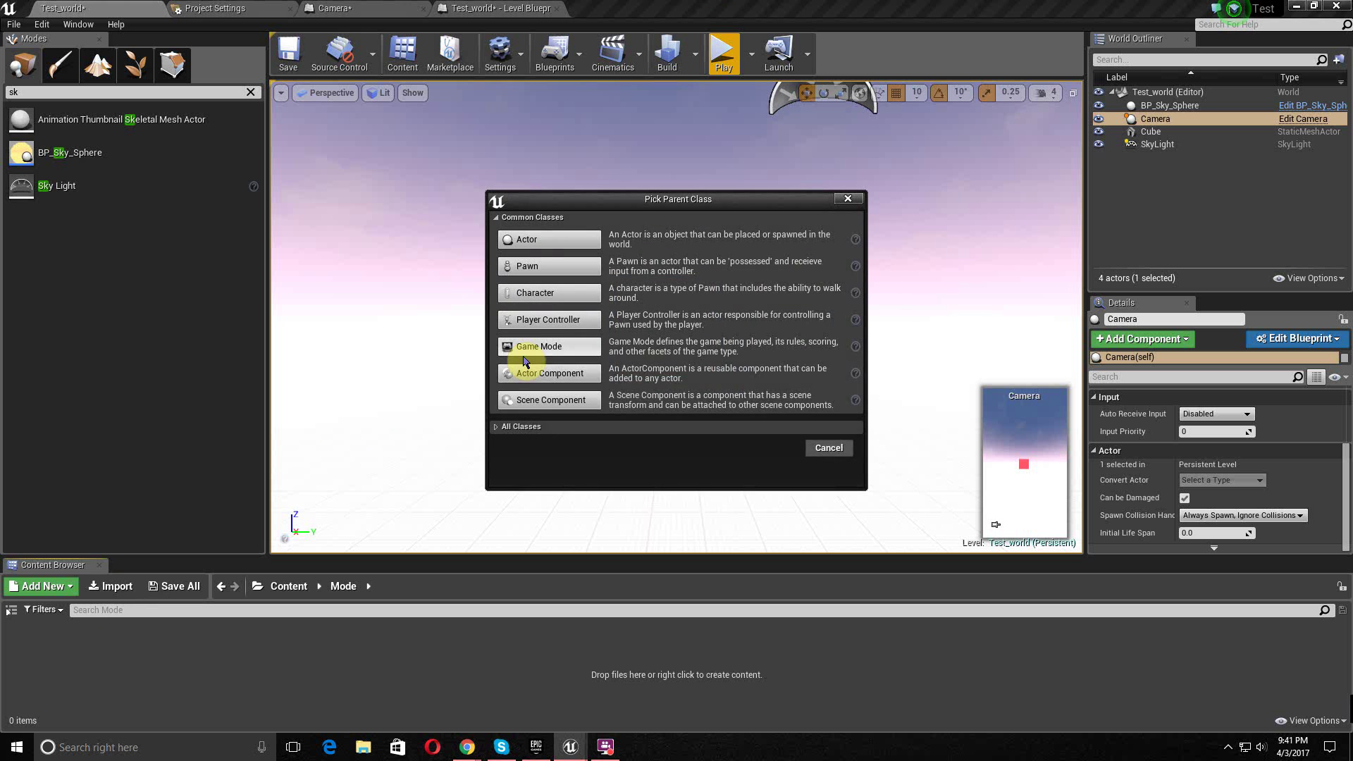
left_click(540, 348)
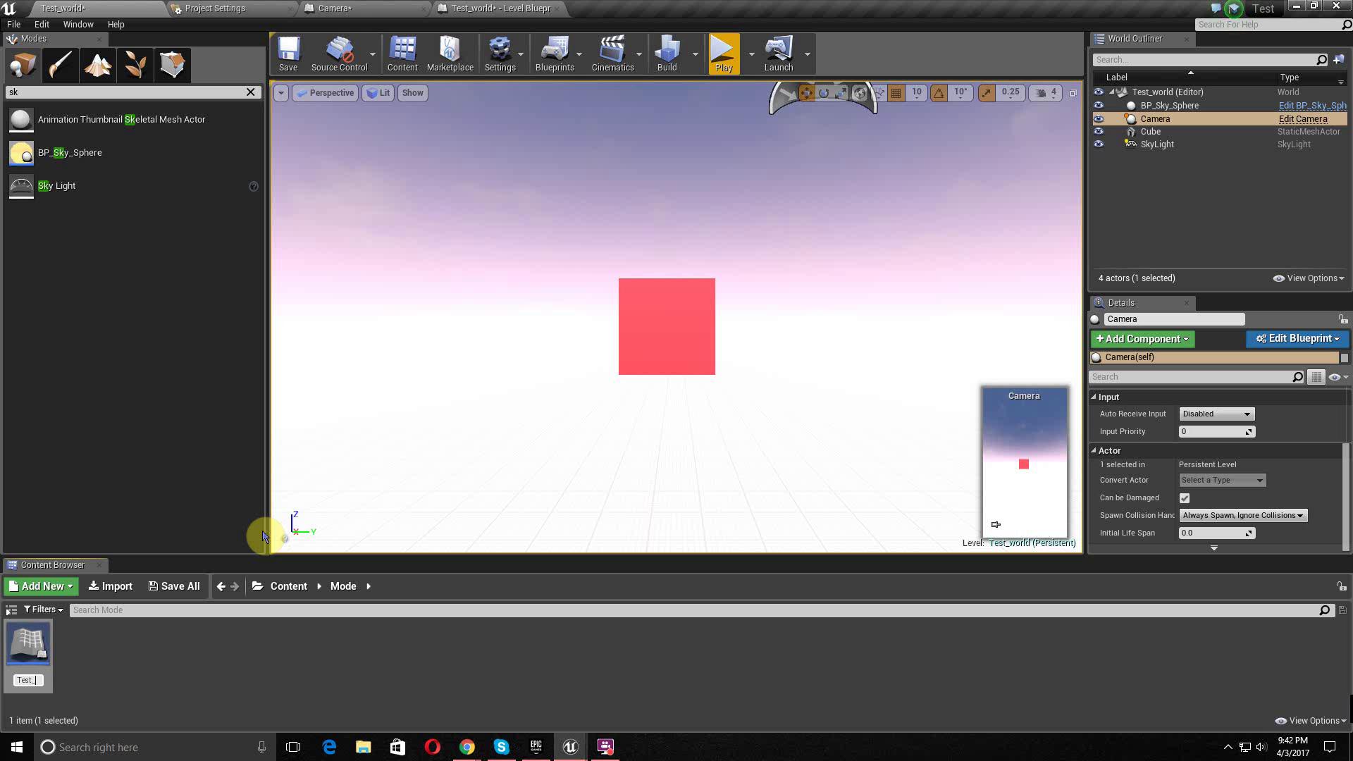
type("Test_Mode")
key("Return")
double_click(32, 641)
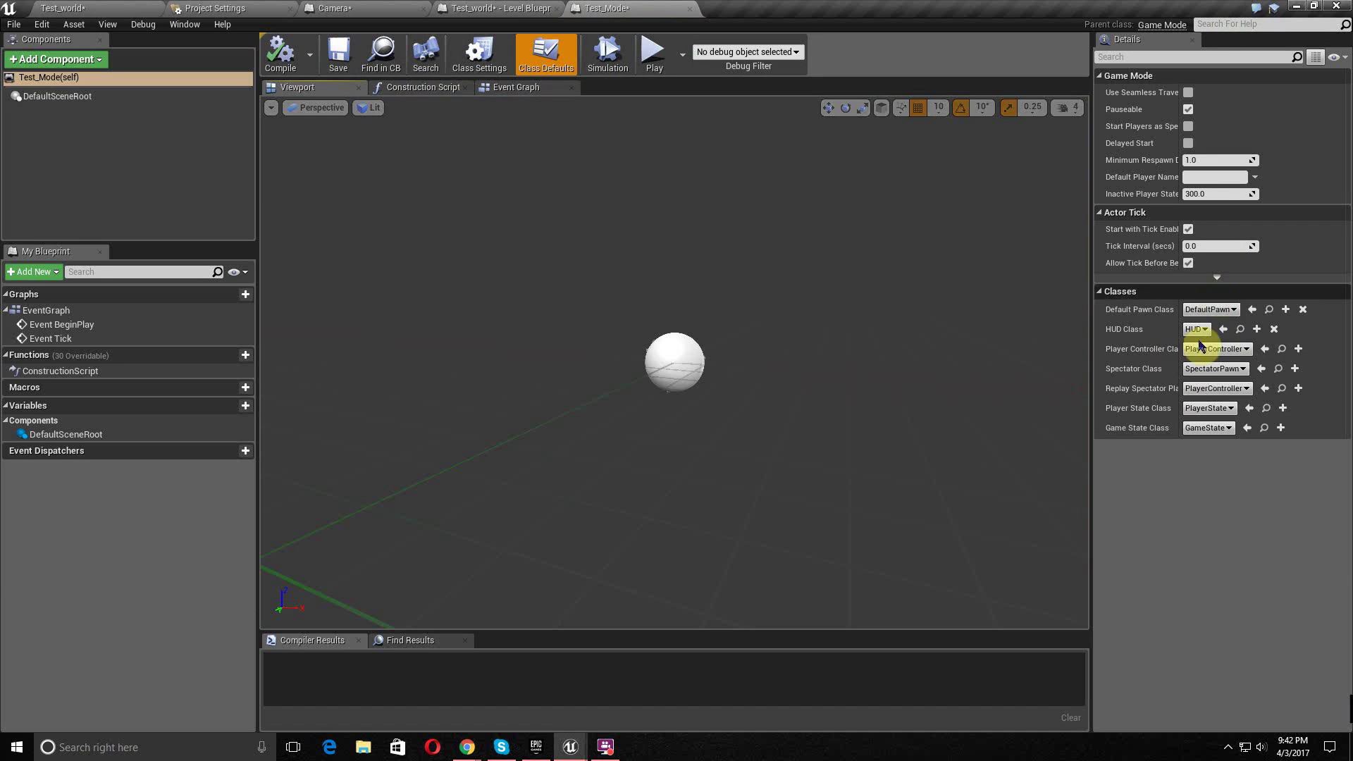
left_click(513, 92)
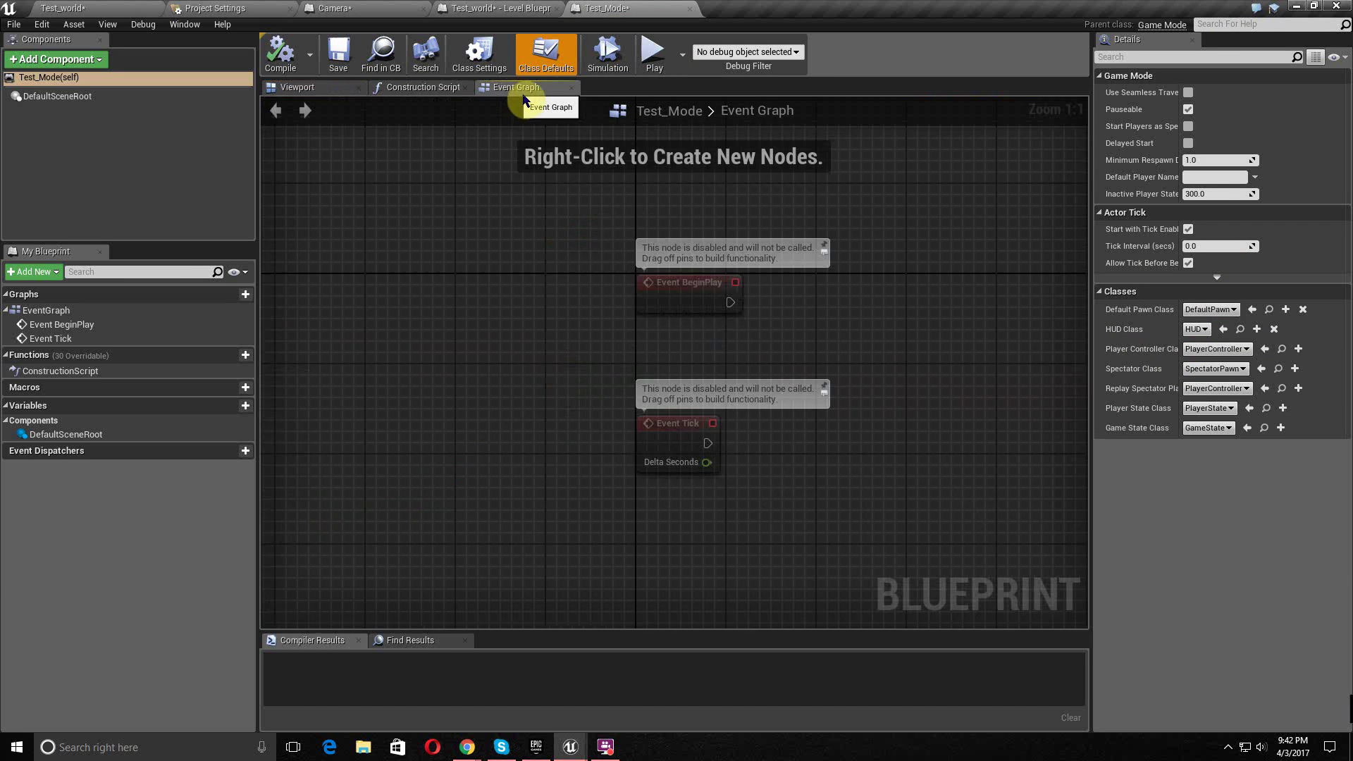
scroll(670, 387, "up", 2)
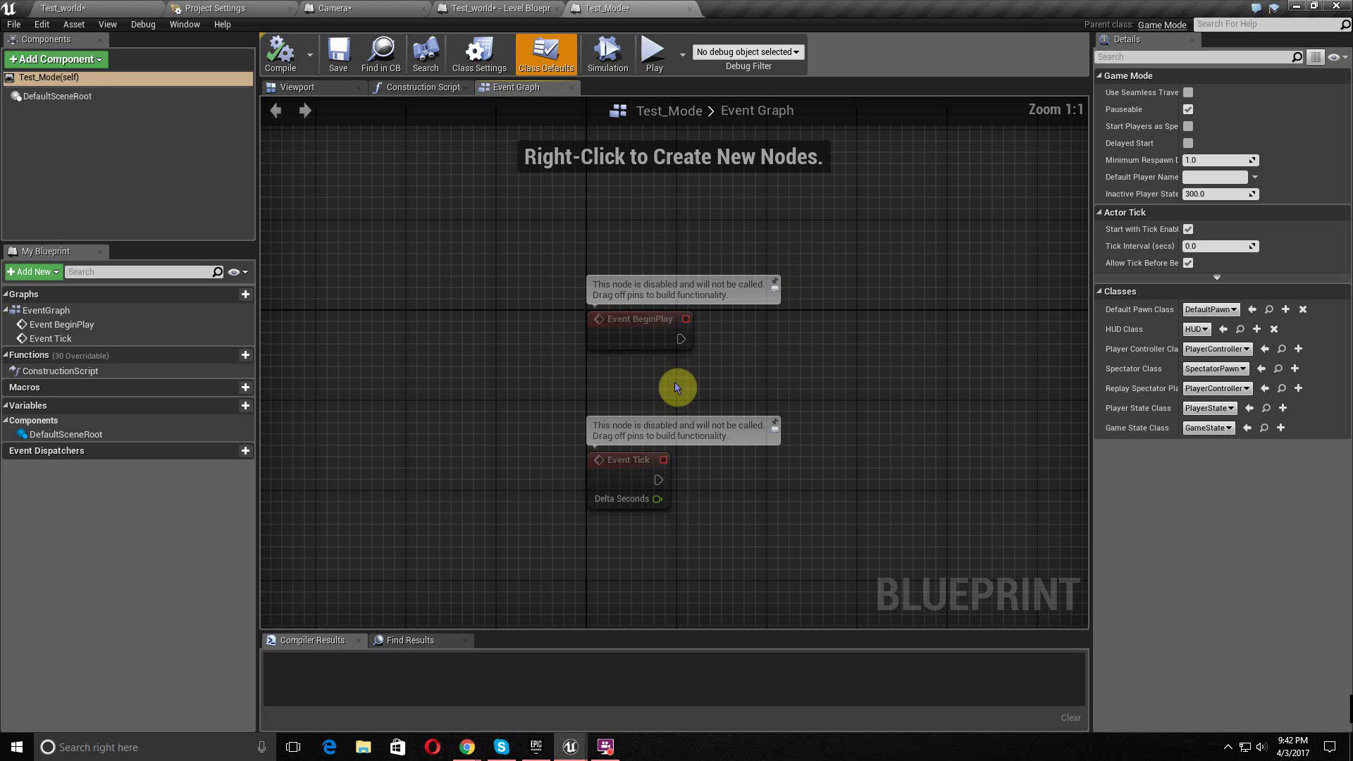
left_click_drag(641, 311, 641, 220)
right_click_drag(742, 280, 592, 275)
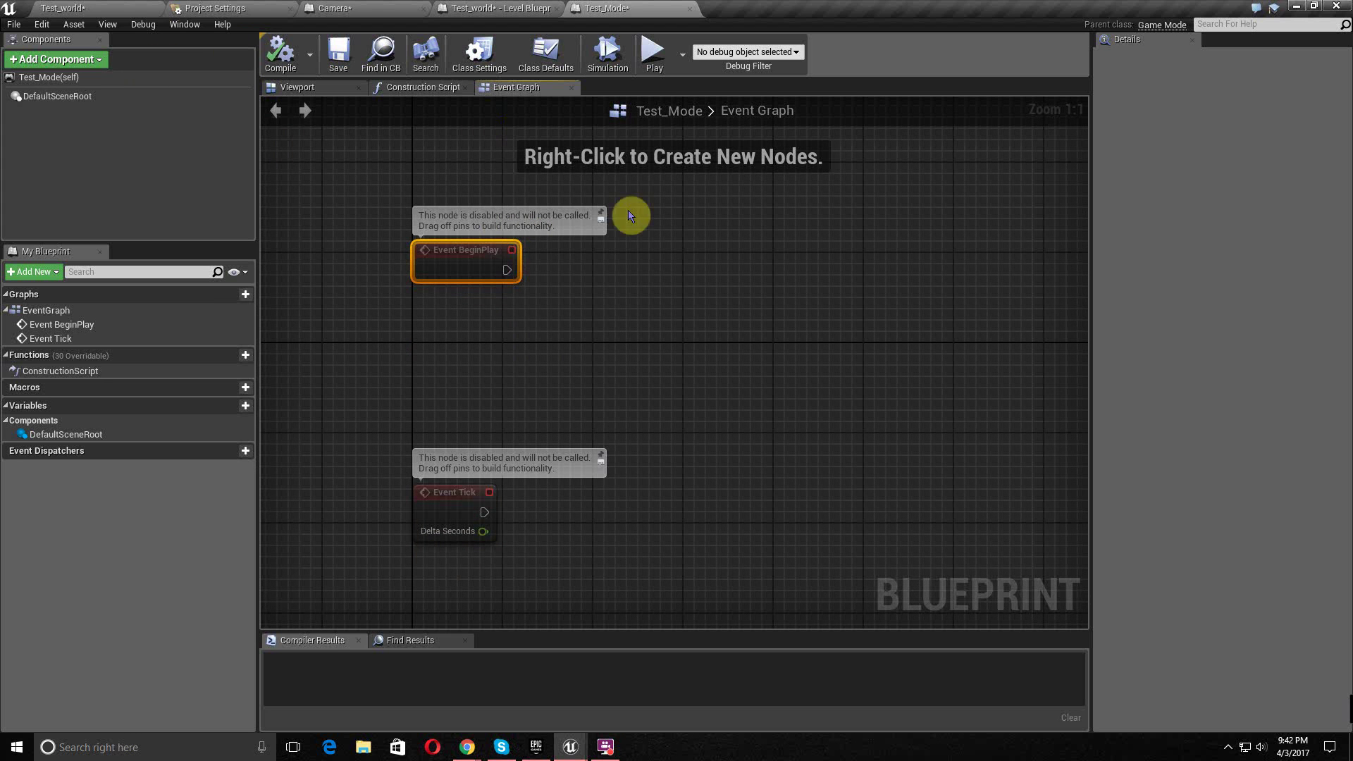
left_click_drag(475, 251, 480, 209)
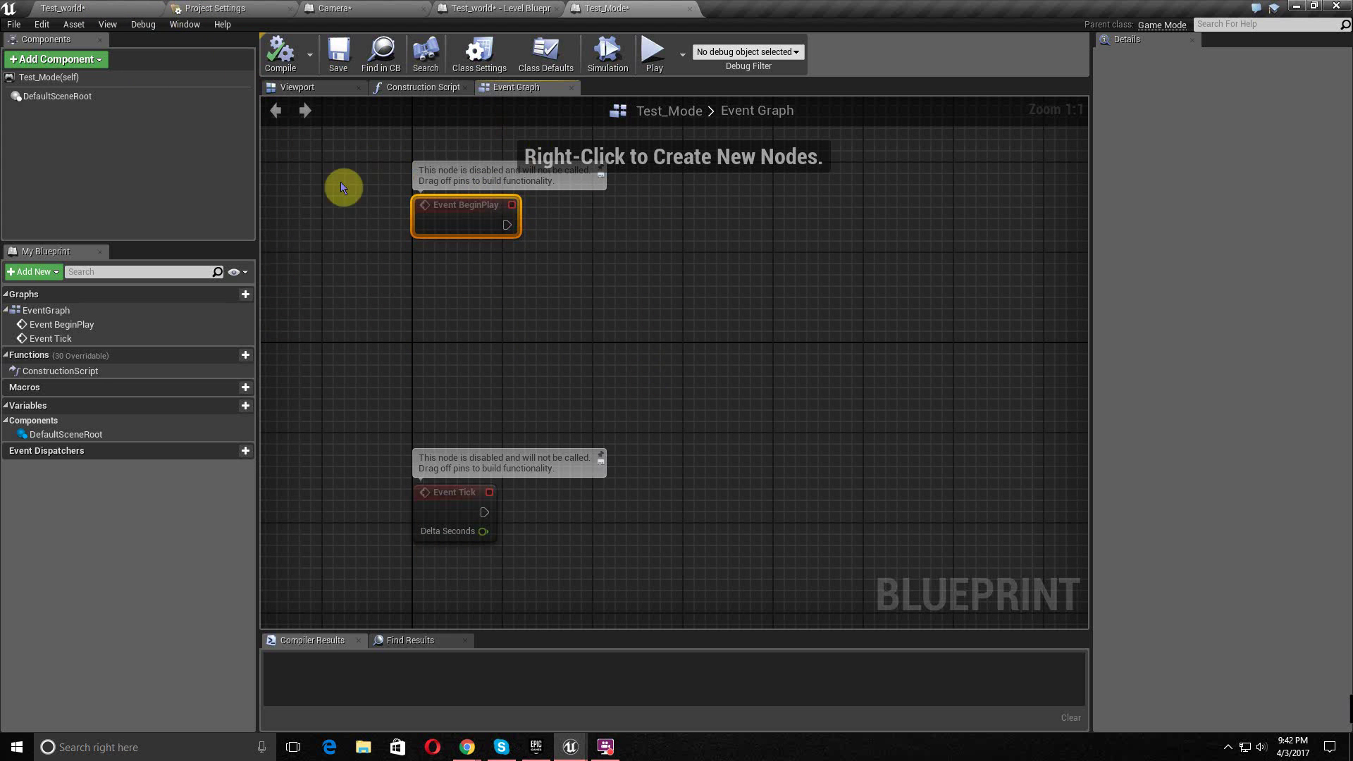
left_click(63, 8)
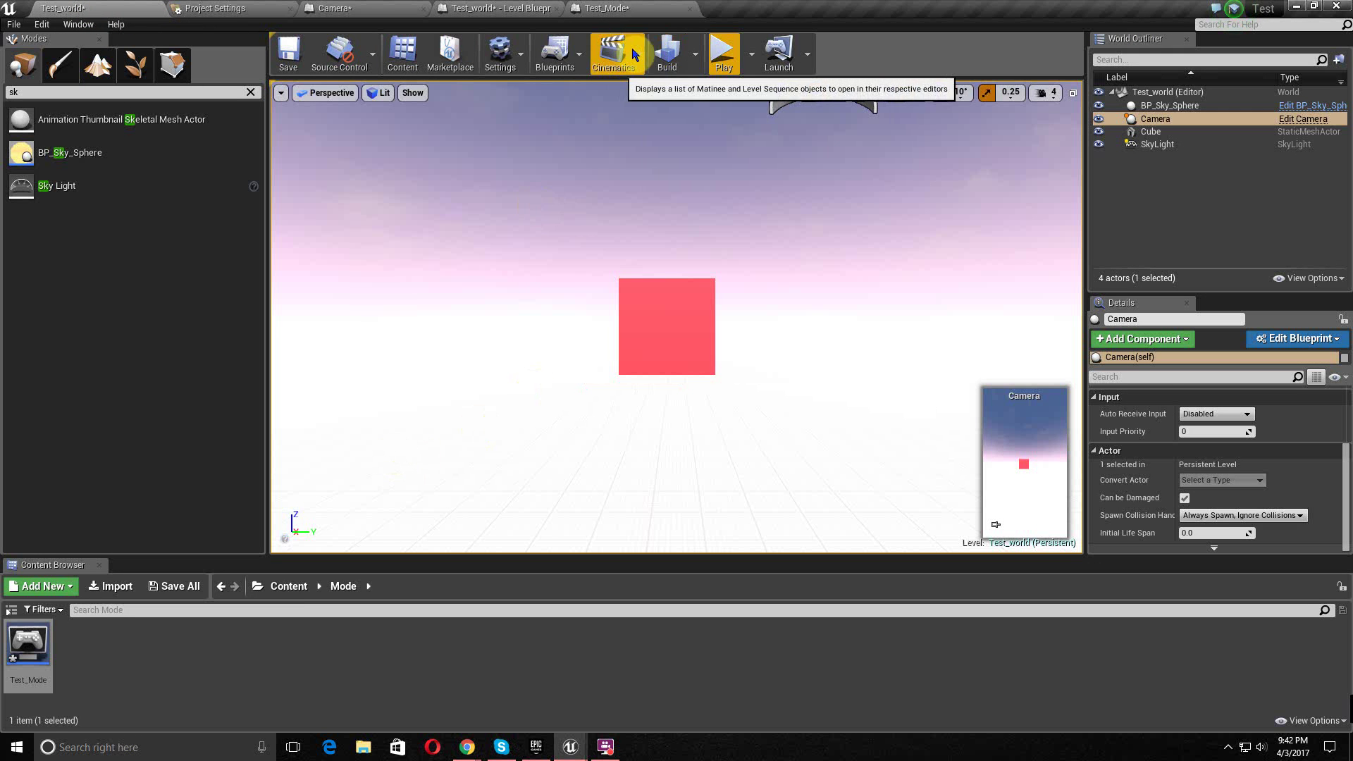
- Pick Test_Mode under GameMode > Select GameMode Class in the Blueprints menu
left_click(557, 53)
mouse_move(634, 205)
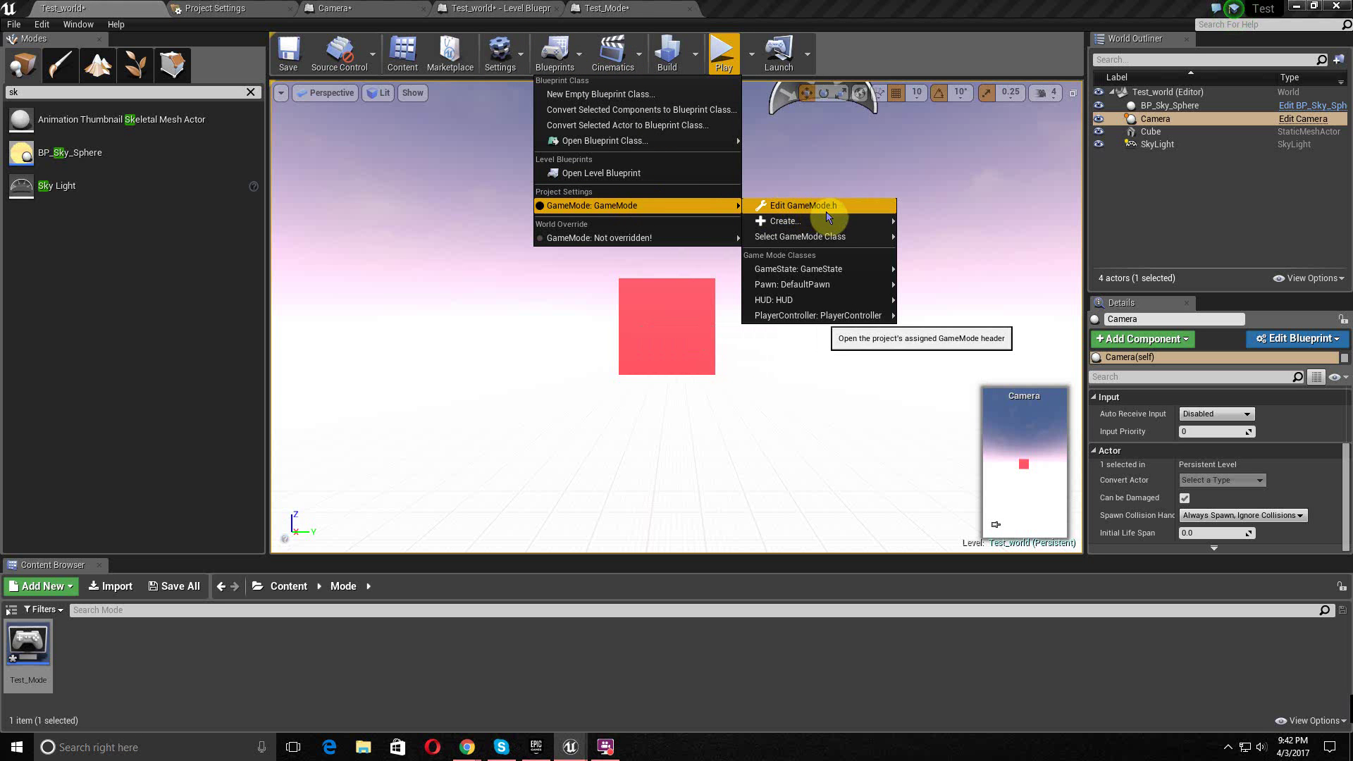
mouse_move(824, 235)
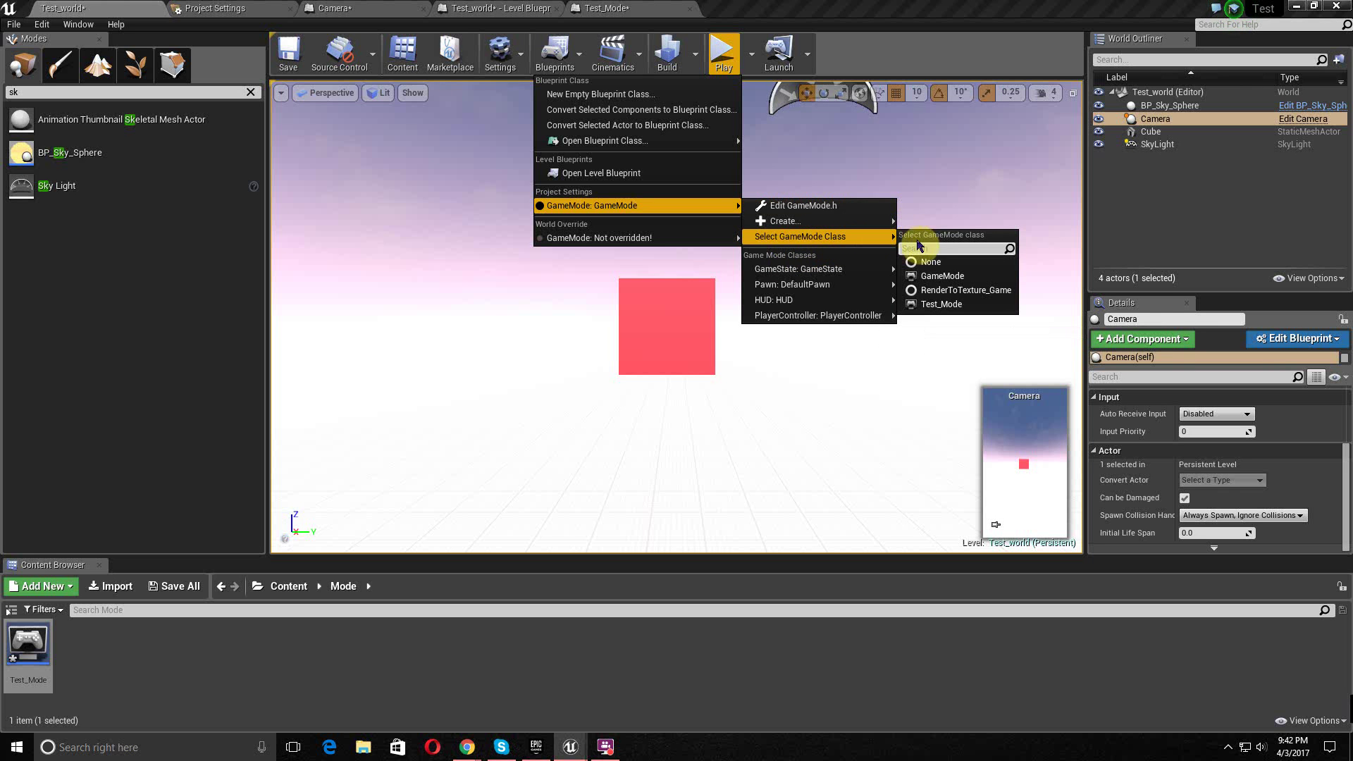
left_click(940, 304)
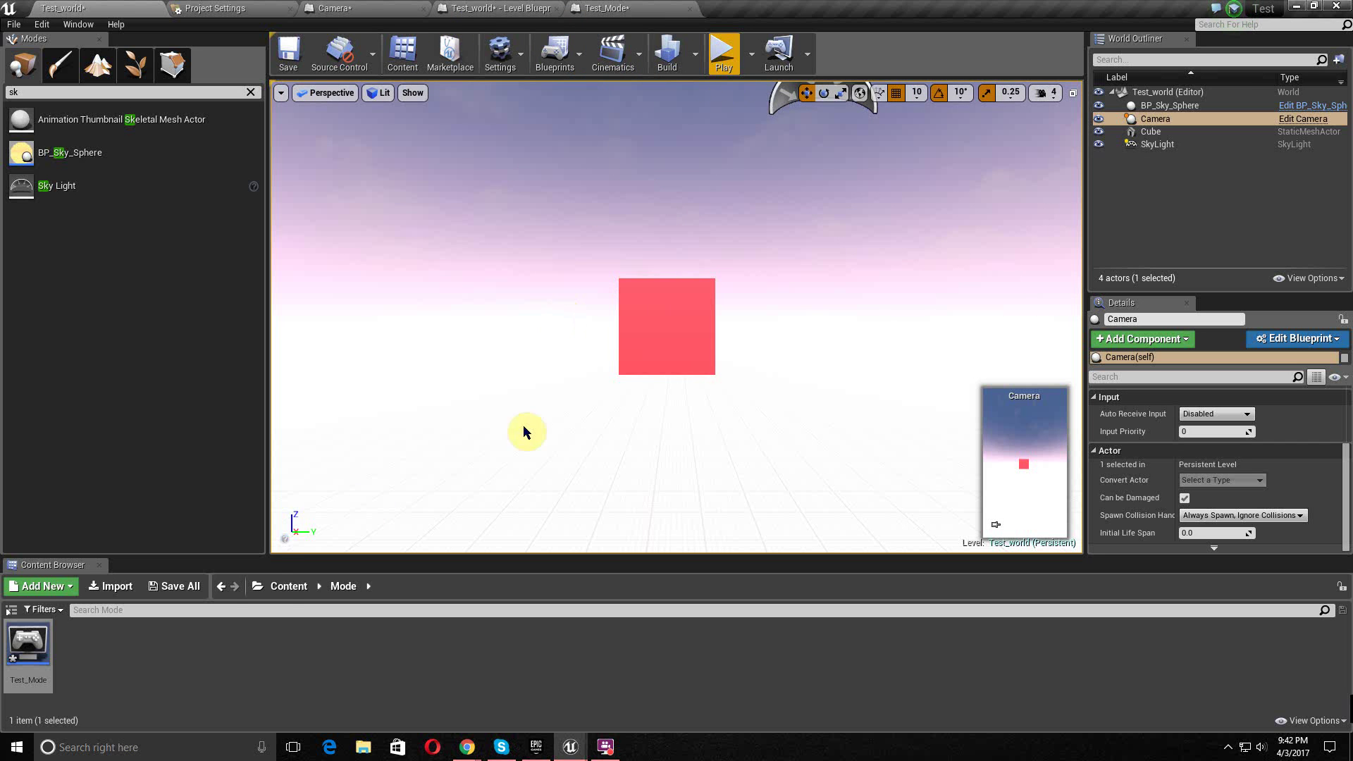
- Create a Widget Blueprint named AdBan in the Ads folder and open it
left_click(286, 586)
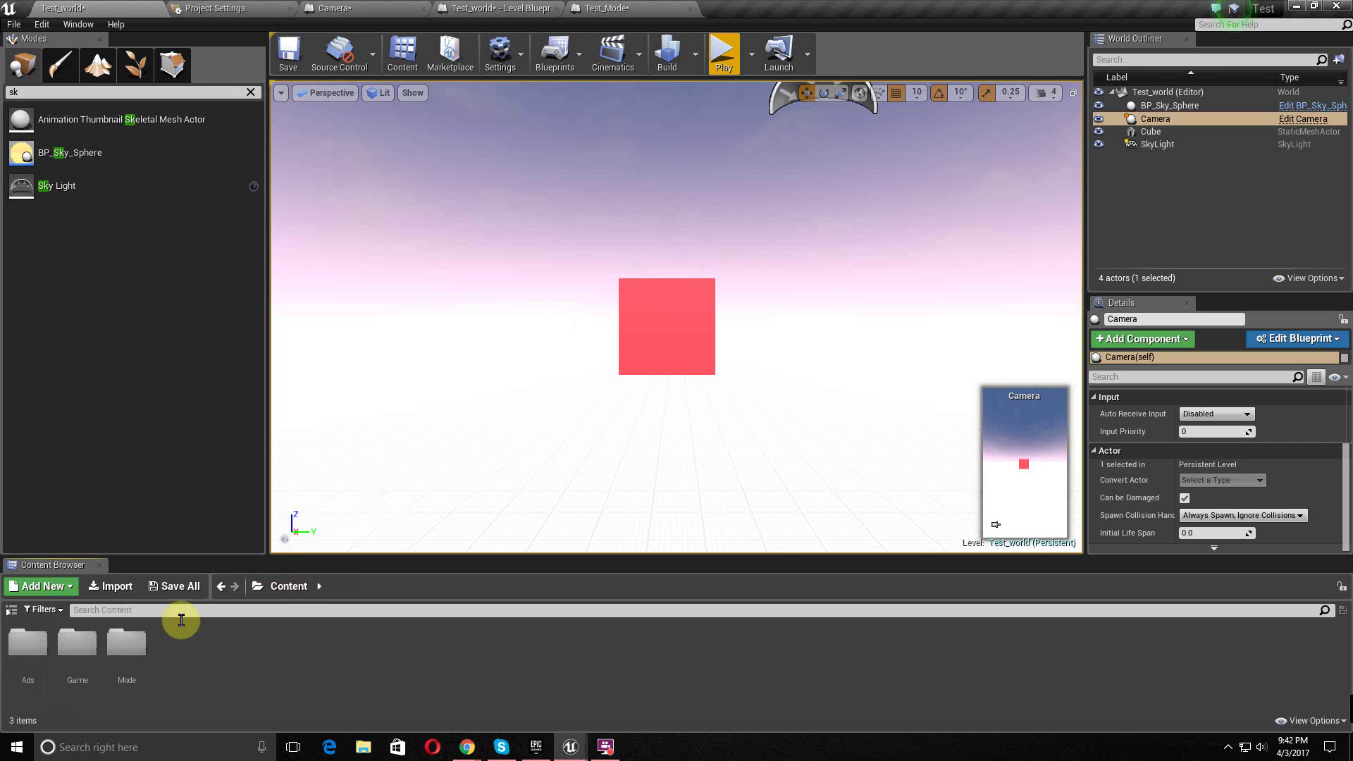
double_click(27, 652)
right_click(67, 662)
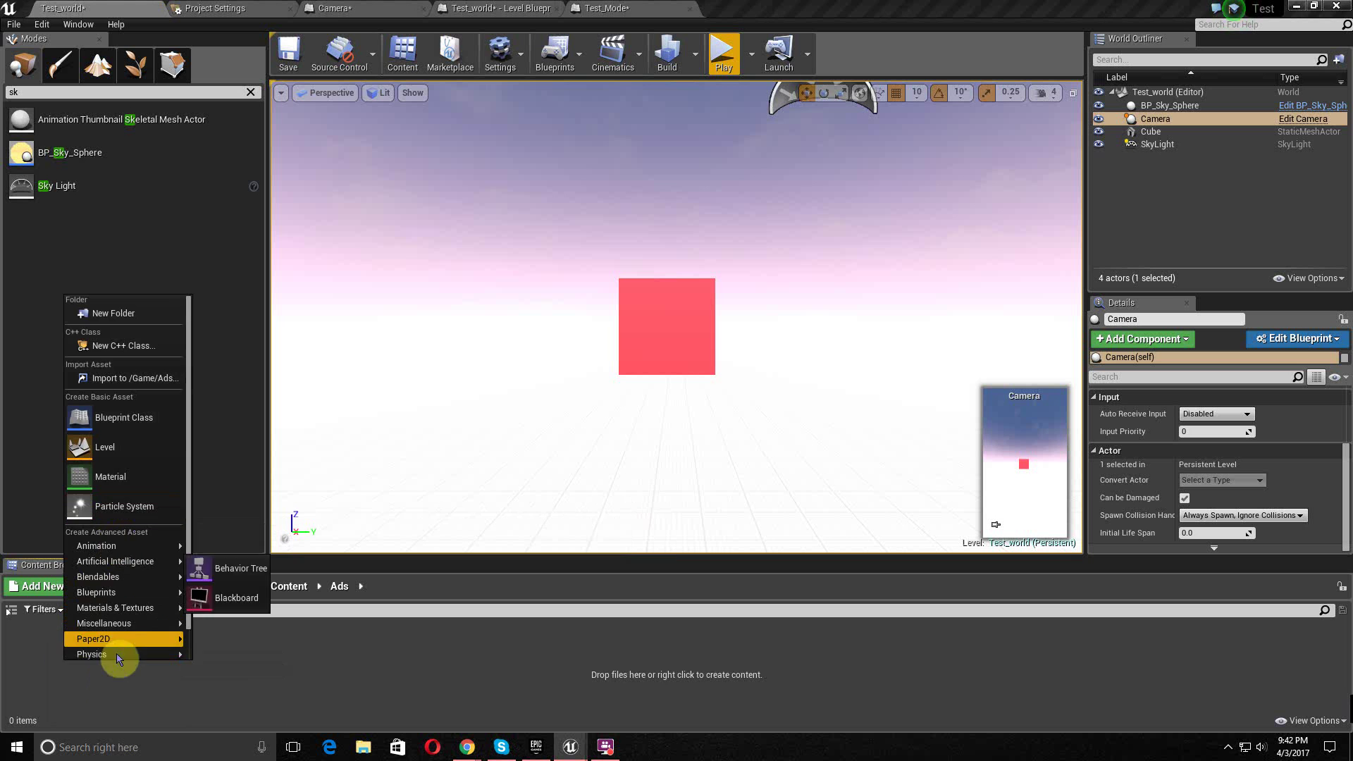
scroll(122, 661, "down", 1)
scroll(121, 661, "down", 1)
mouse_move(173, 650)
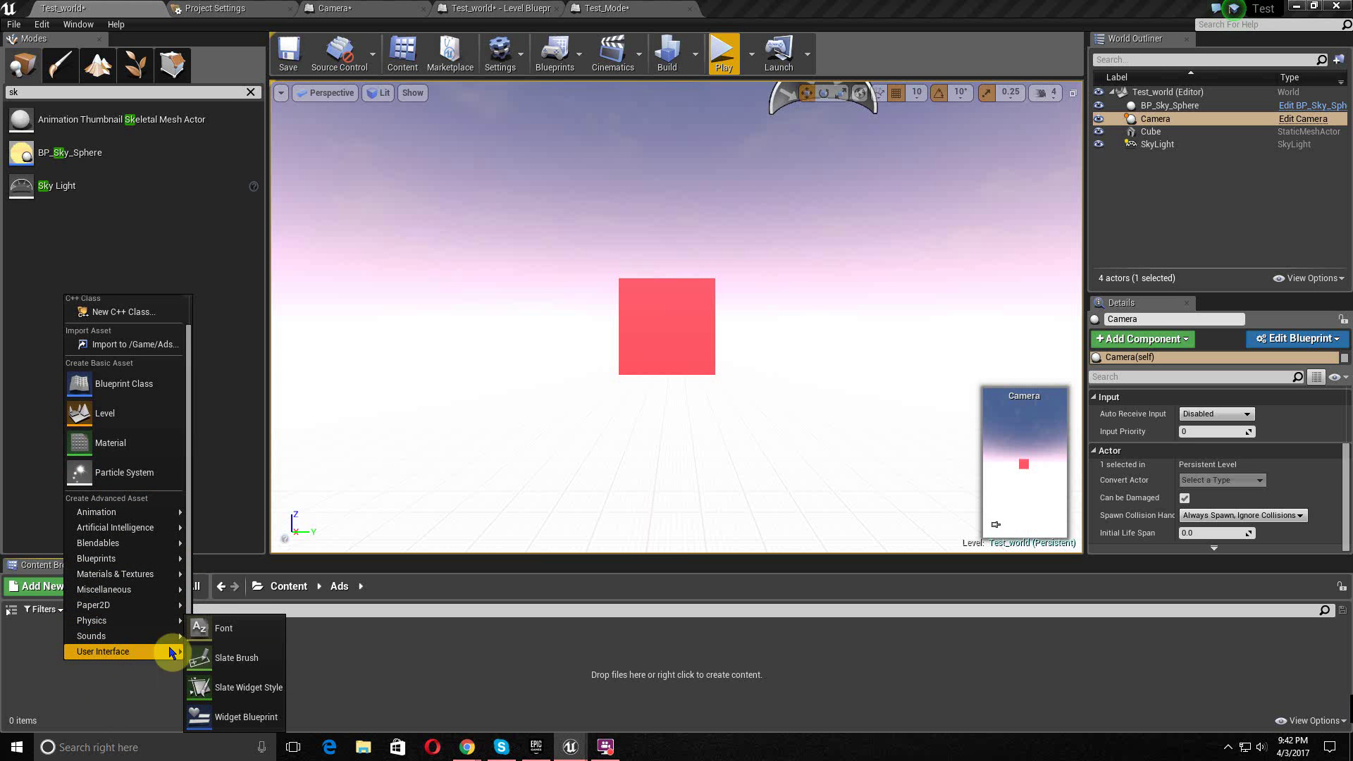
left_click(236, 726)
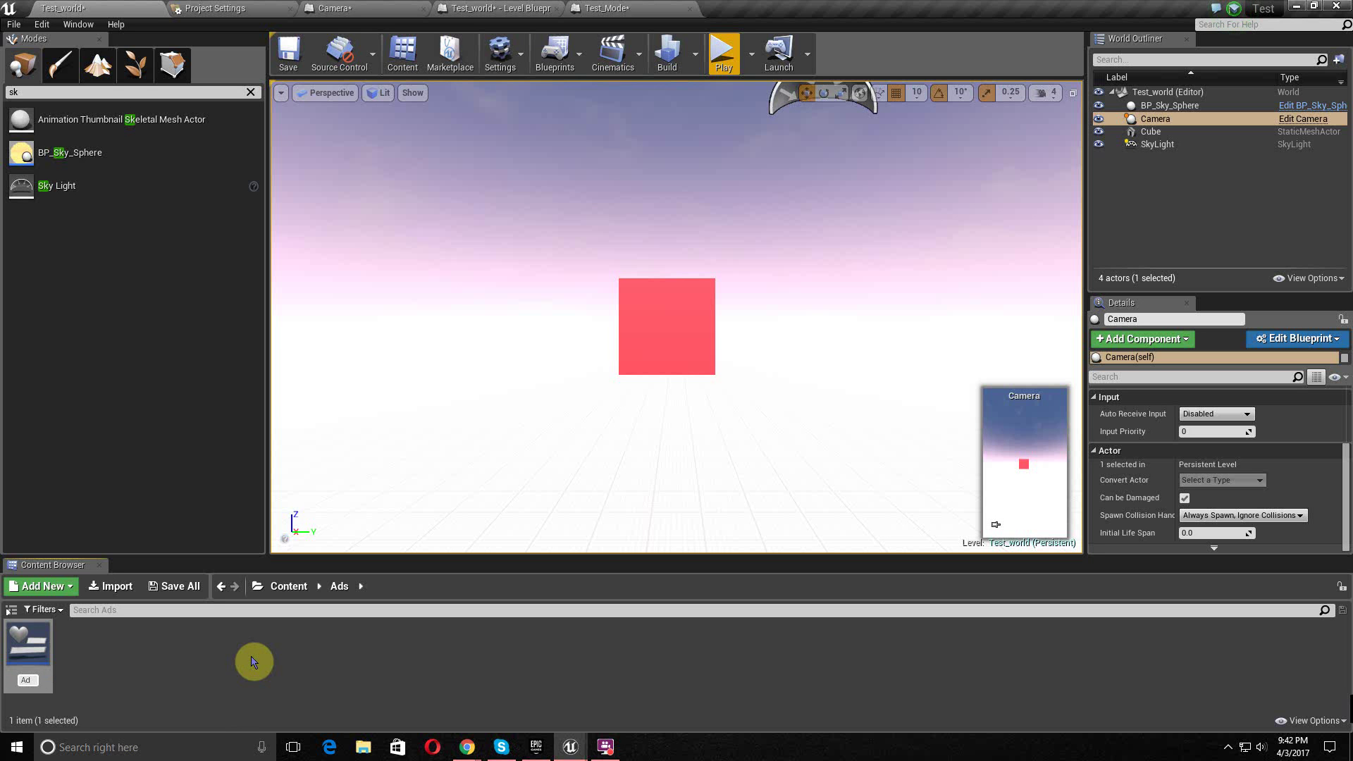
key("Return")
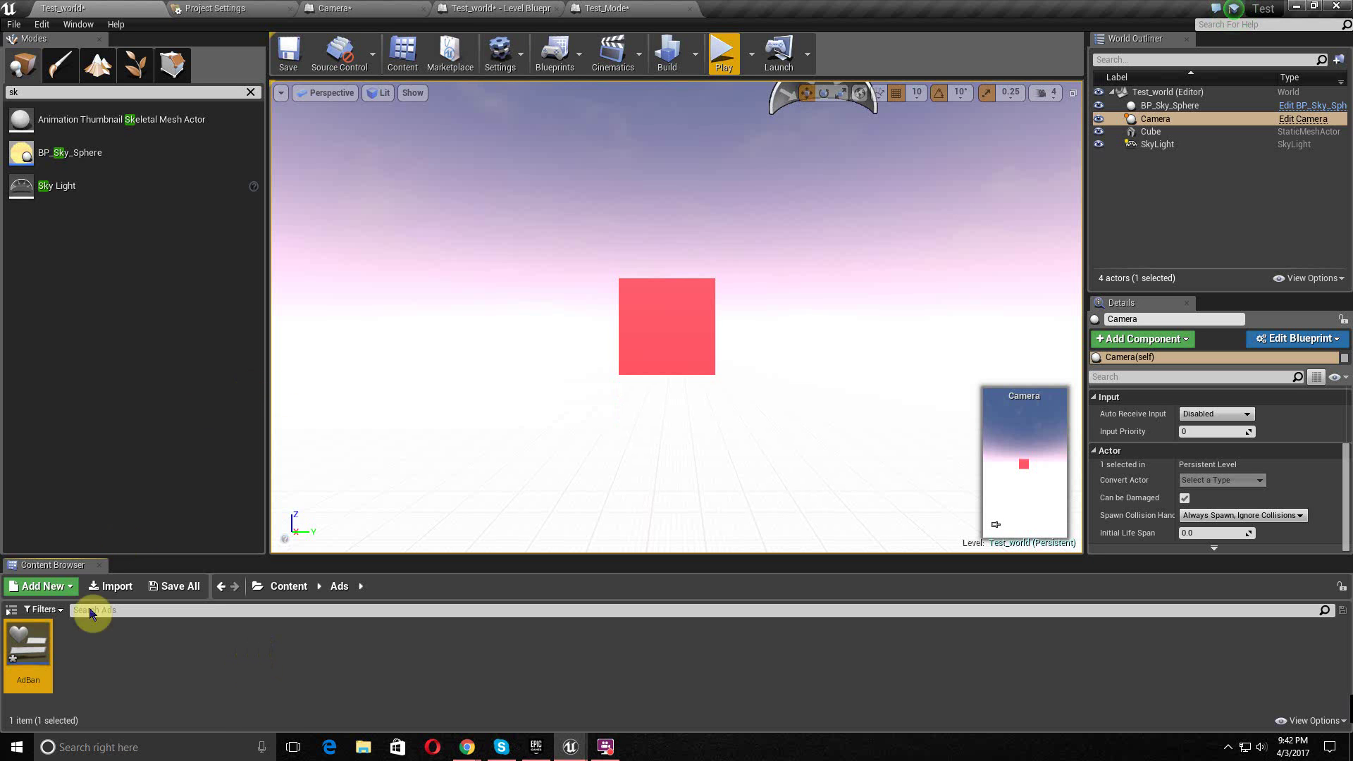
double_click(26, 663)
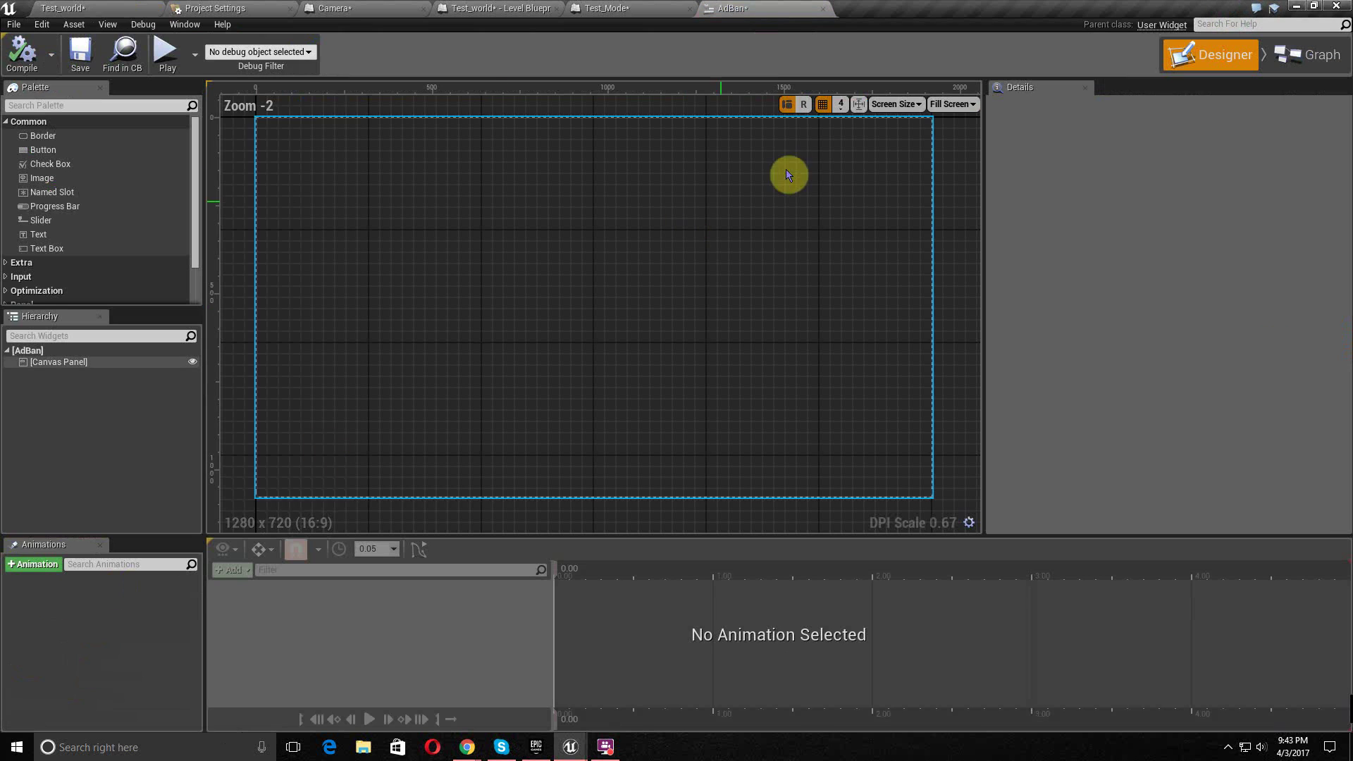
- Preview the AdBan designer at Samsung Galaxy S4 portrait size (1080x1920)
left_click(907, 105)
scroll(947, 596, "down", 2)
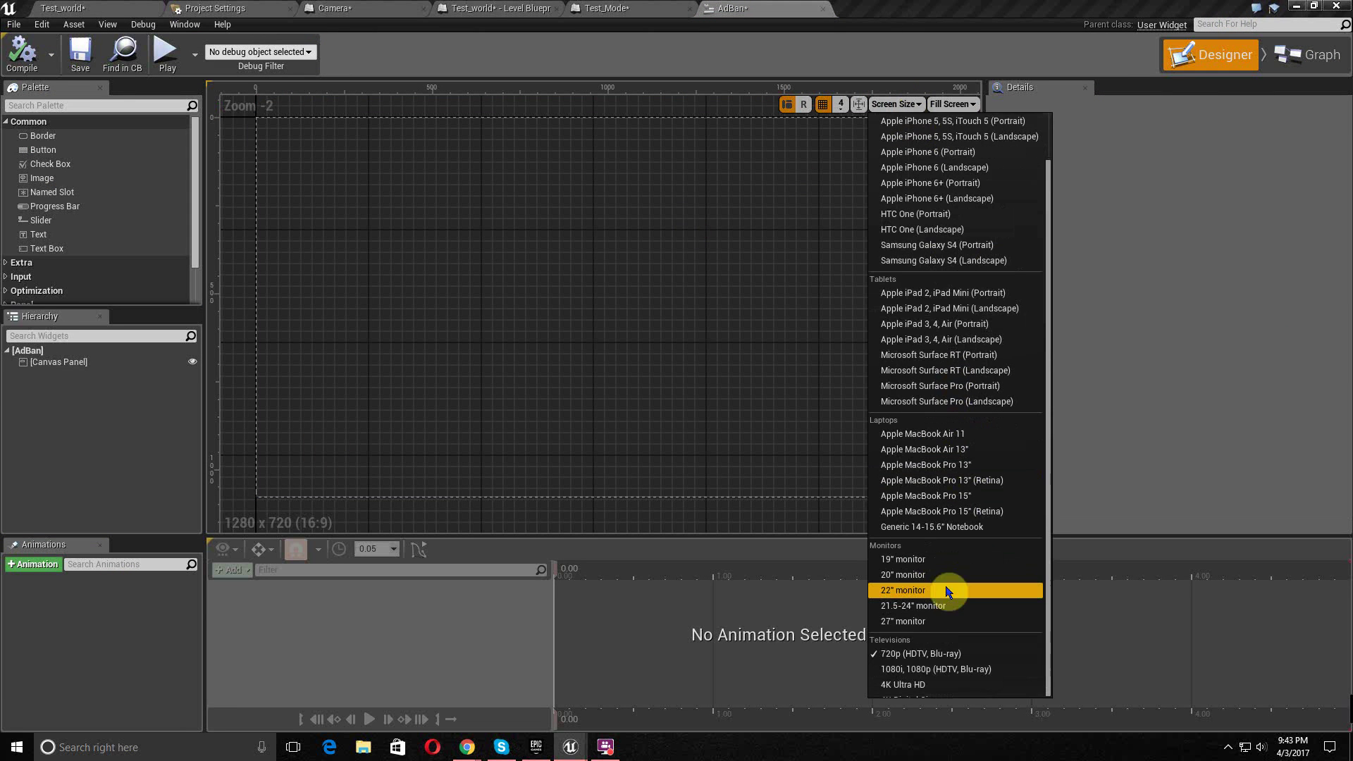
scroll(990, 384, "up", 3)
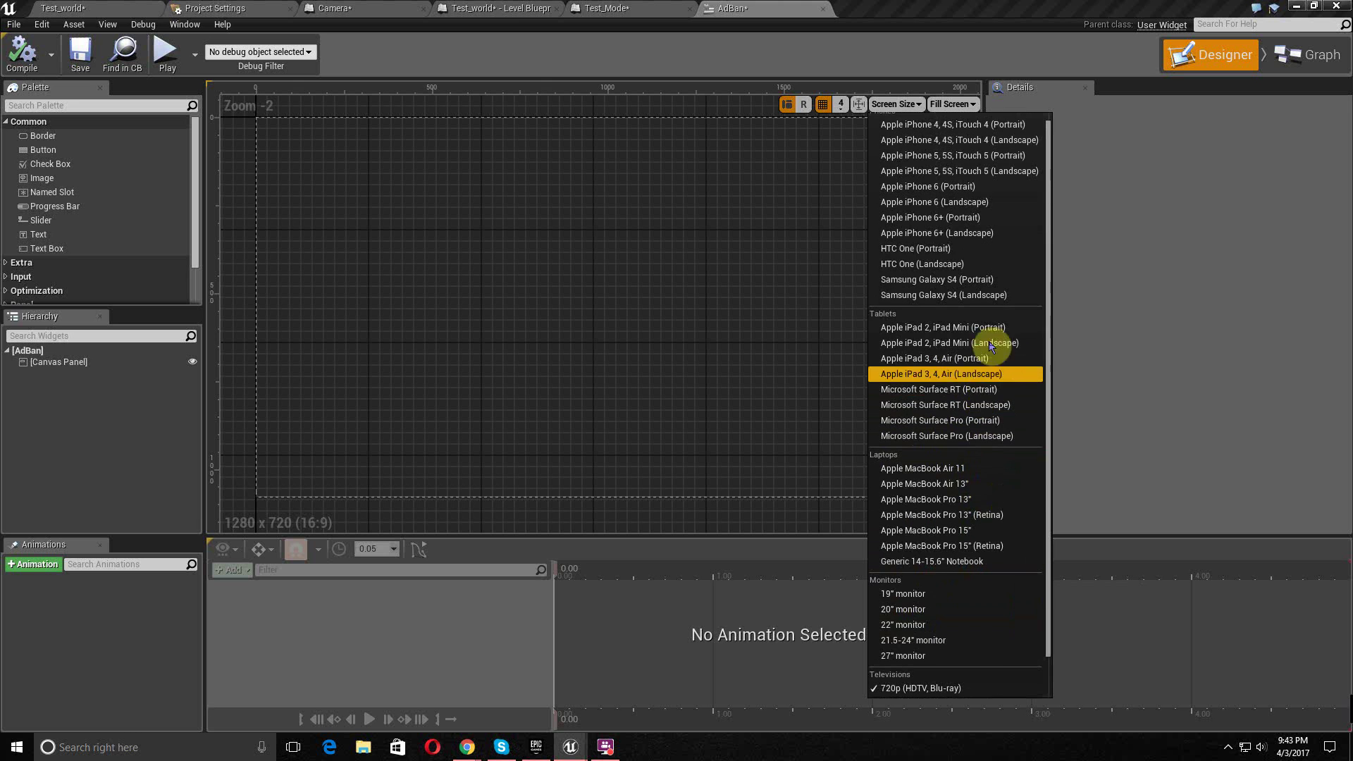
left_click(1001, 285)
scroll(873, 308, "down", 6)
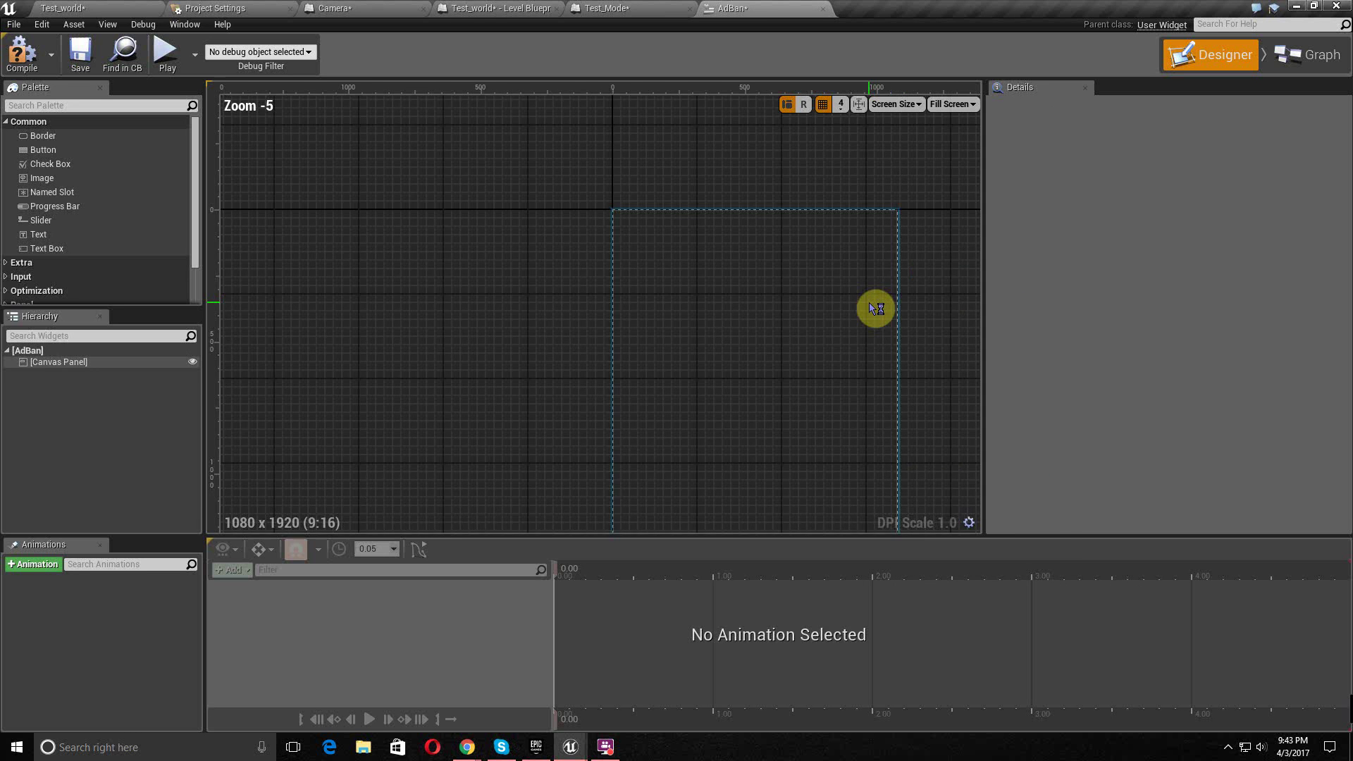
right_click_drag(874, 397, 725, 320)
scroll(737, 317, "up", 3)
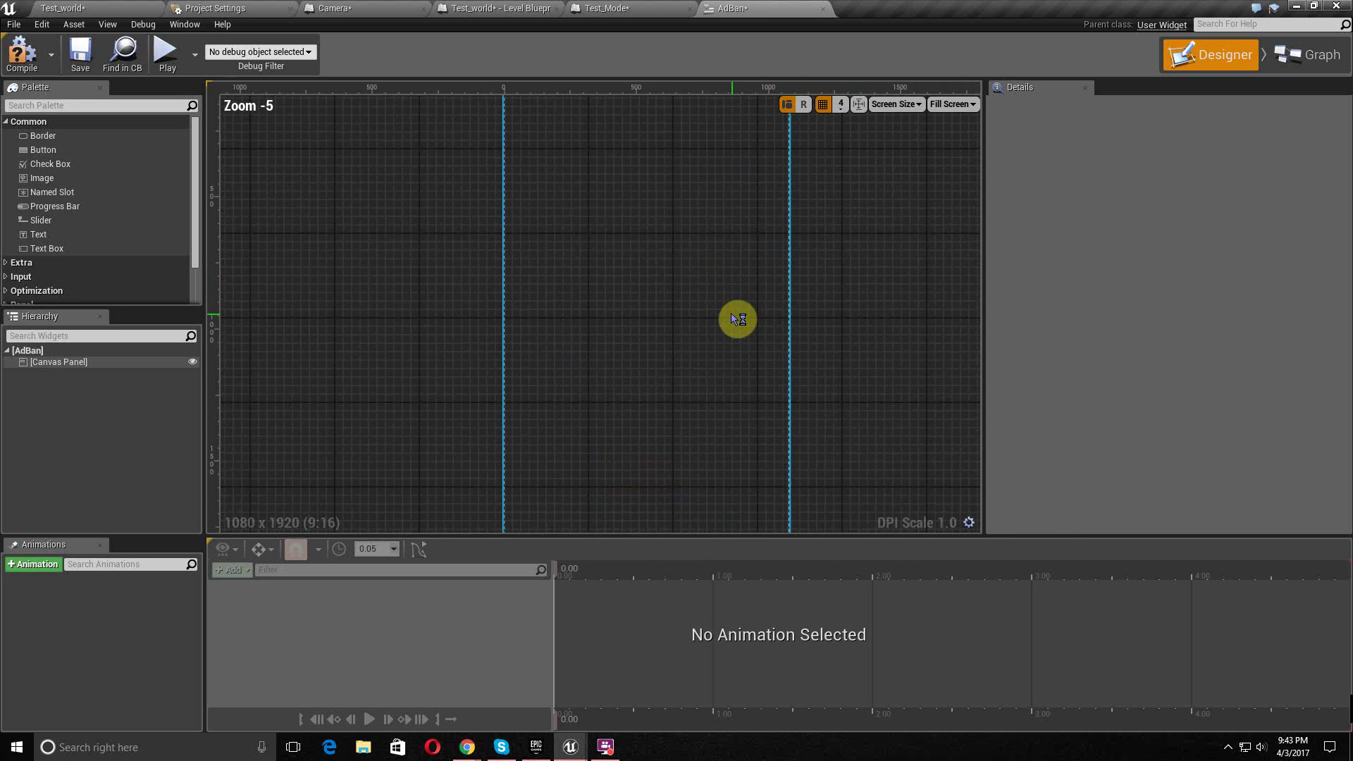
scroll(737, 319, "down", 2)
left_click(1310, 55)
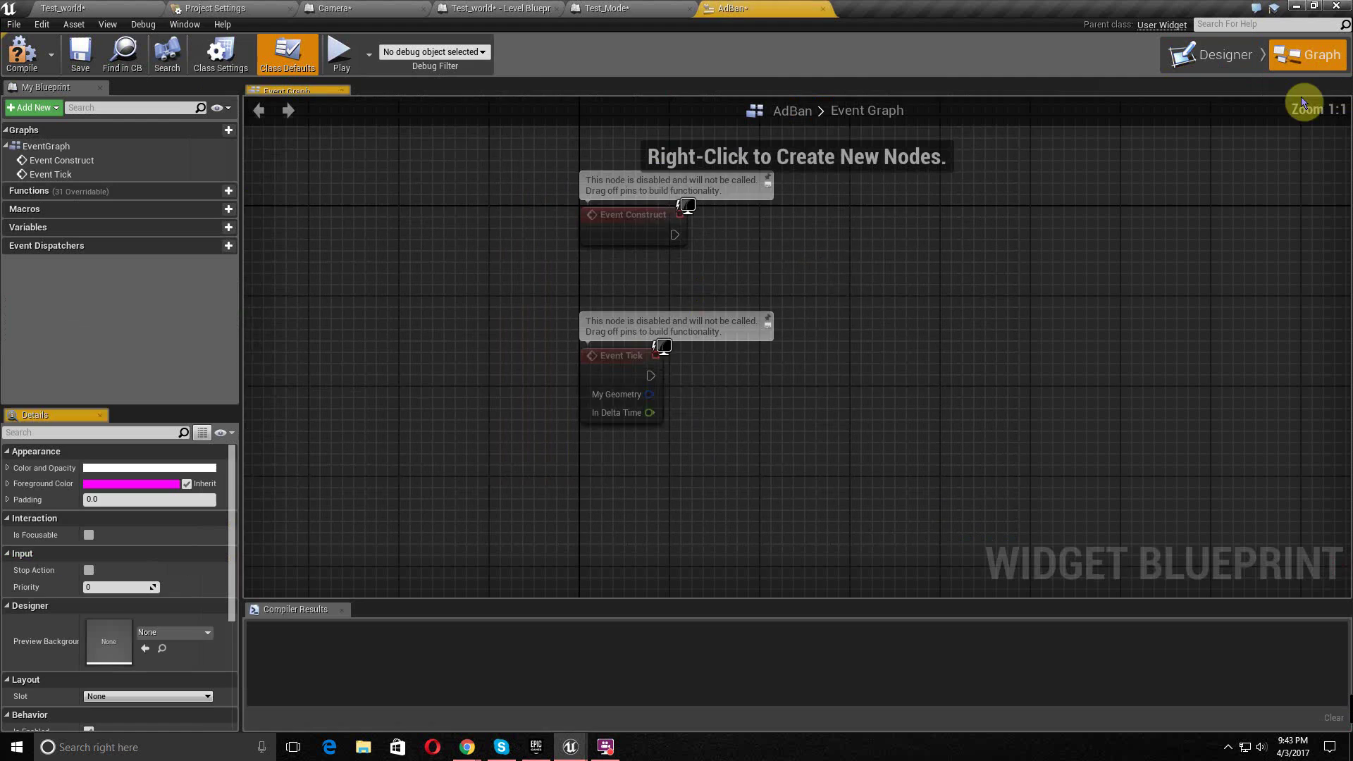
- Add a Cast To Test_Mode node driven by Event Construct
left_click_drag(644, 273, 643, 167)
right_click_drag(779, 227, 648, 408)
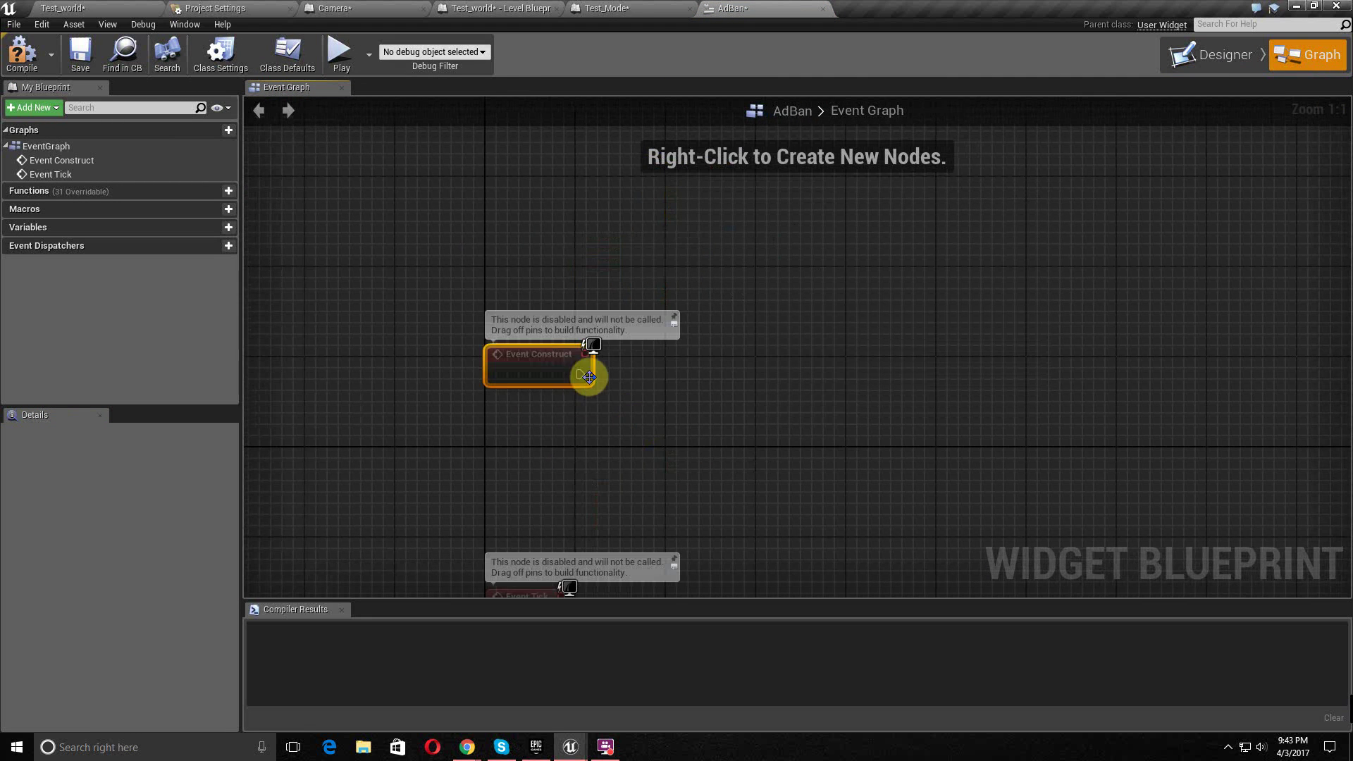
left_click_drag(584, 378, 695, 379)
type("cast to ")
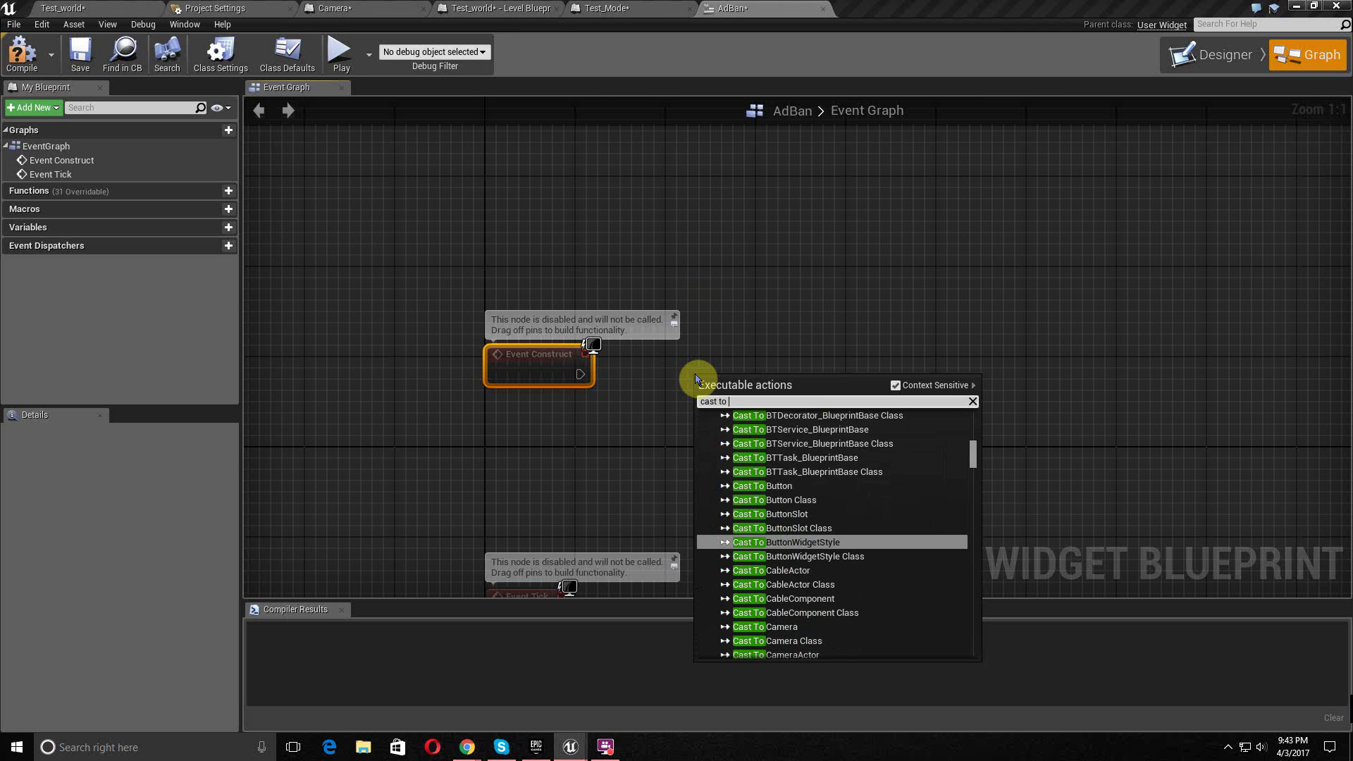
type("test")
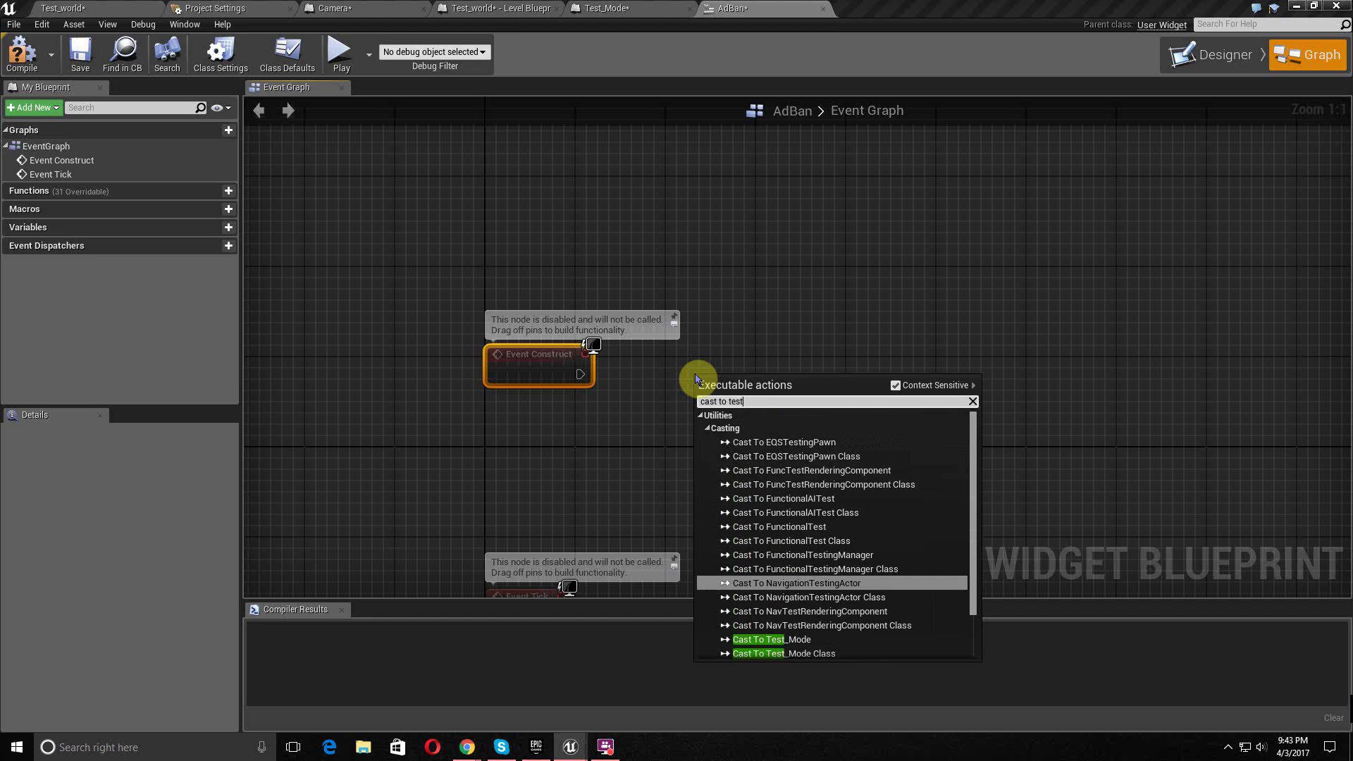
type("_mo")
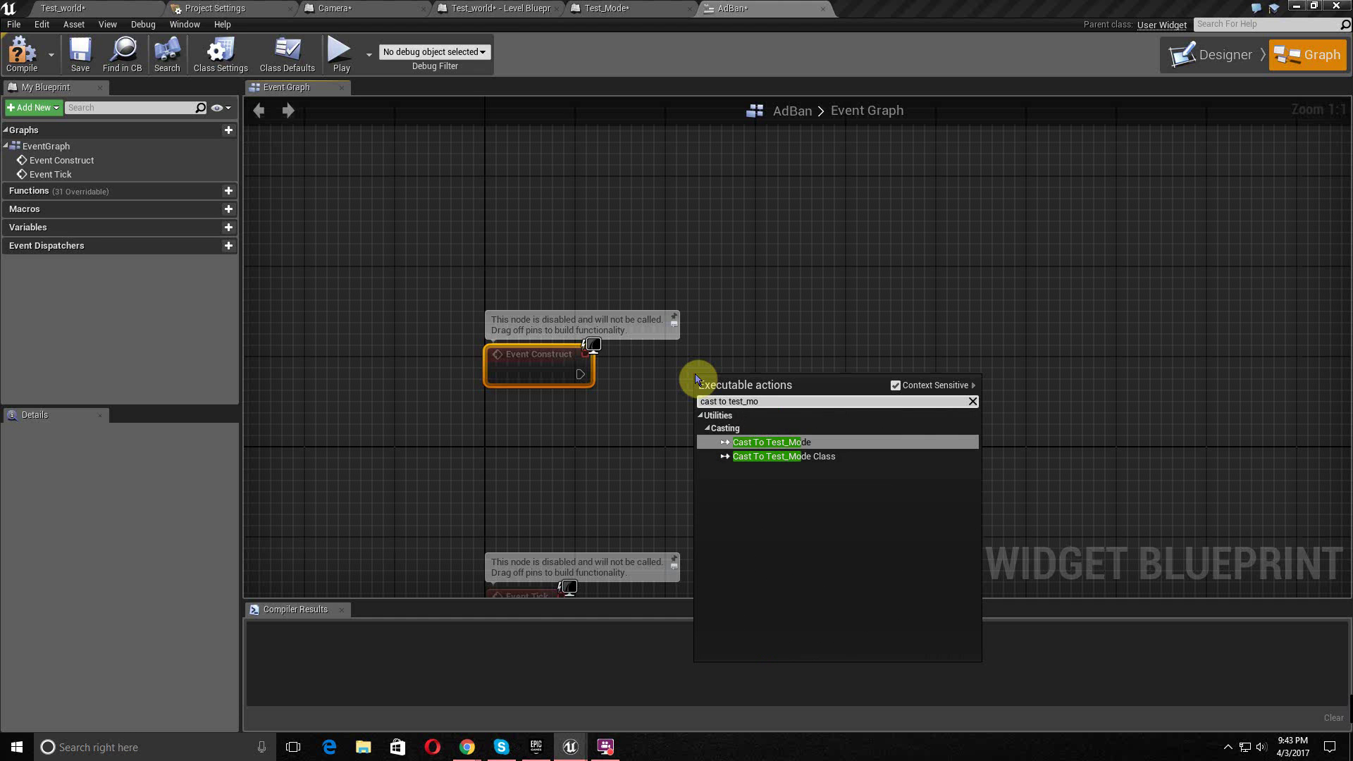
key("Return")
left_click_drag(708, 391, 626, 423)
- Feed Get Game Mode into the cast's Object pin and tidy the node layout
type("get")
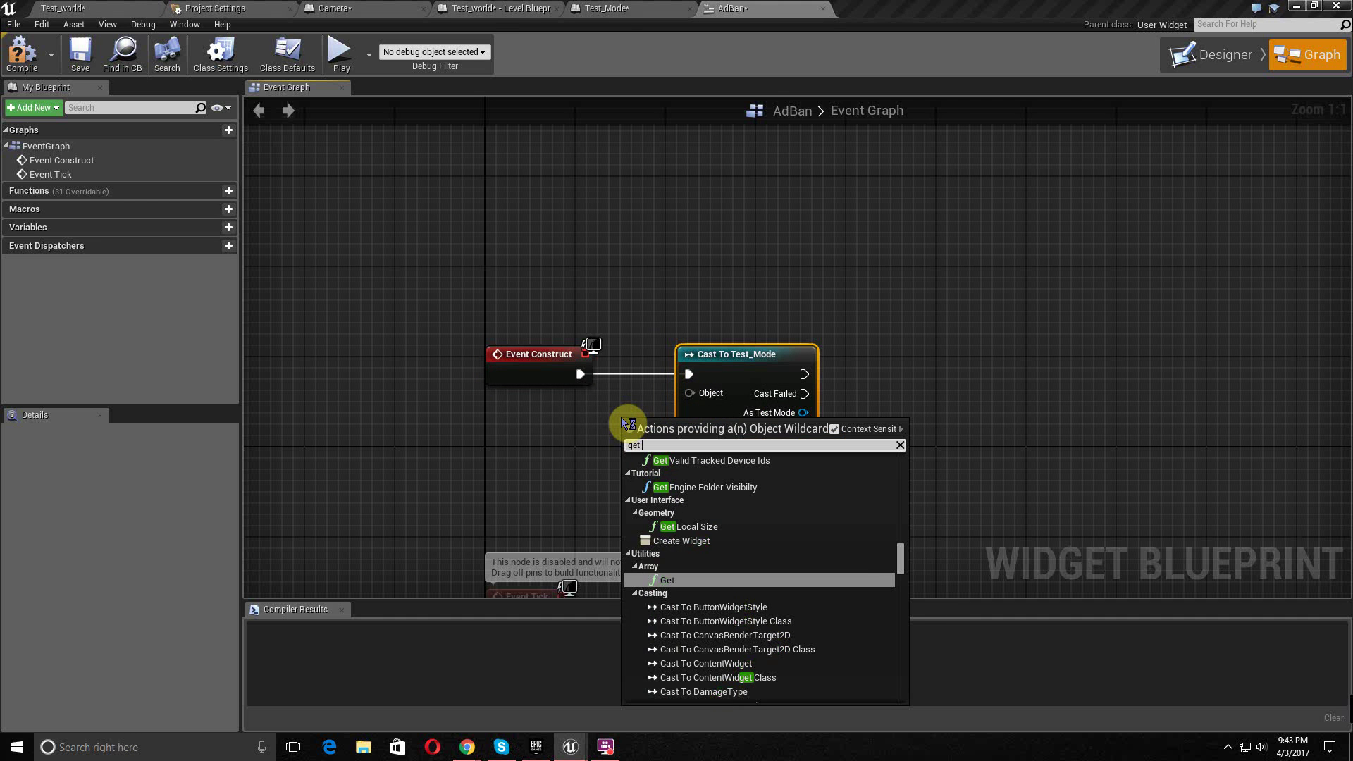
type(" game mode")
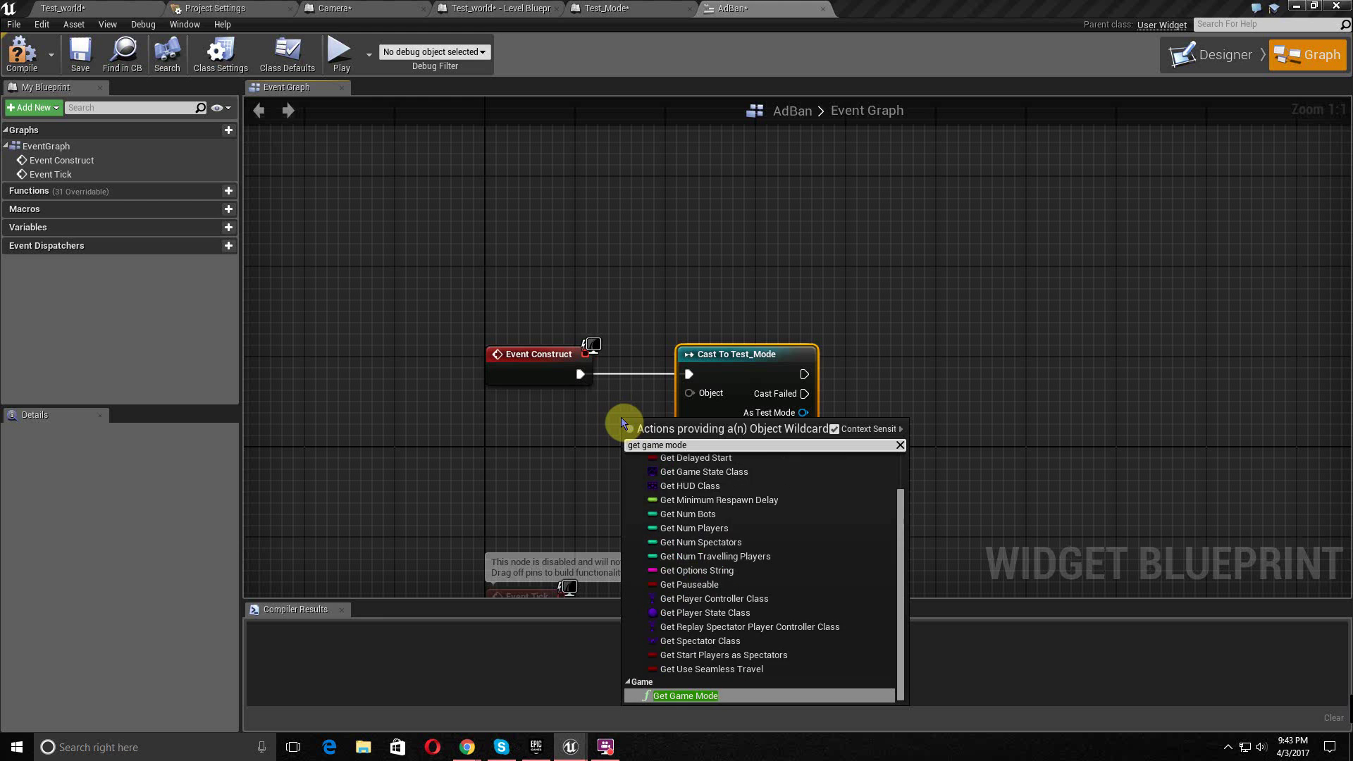
key("Return")
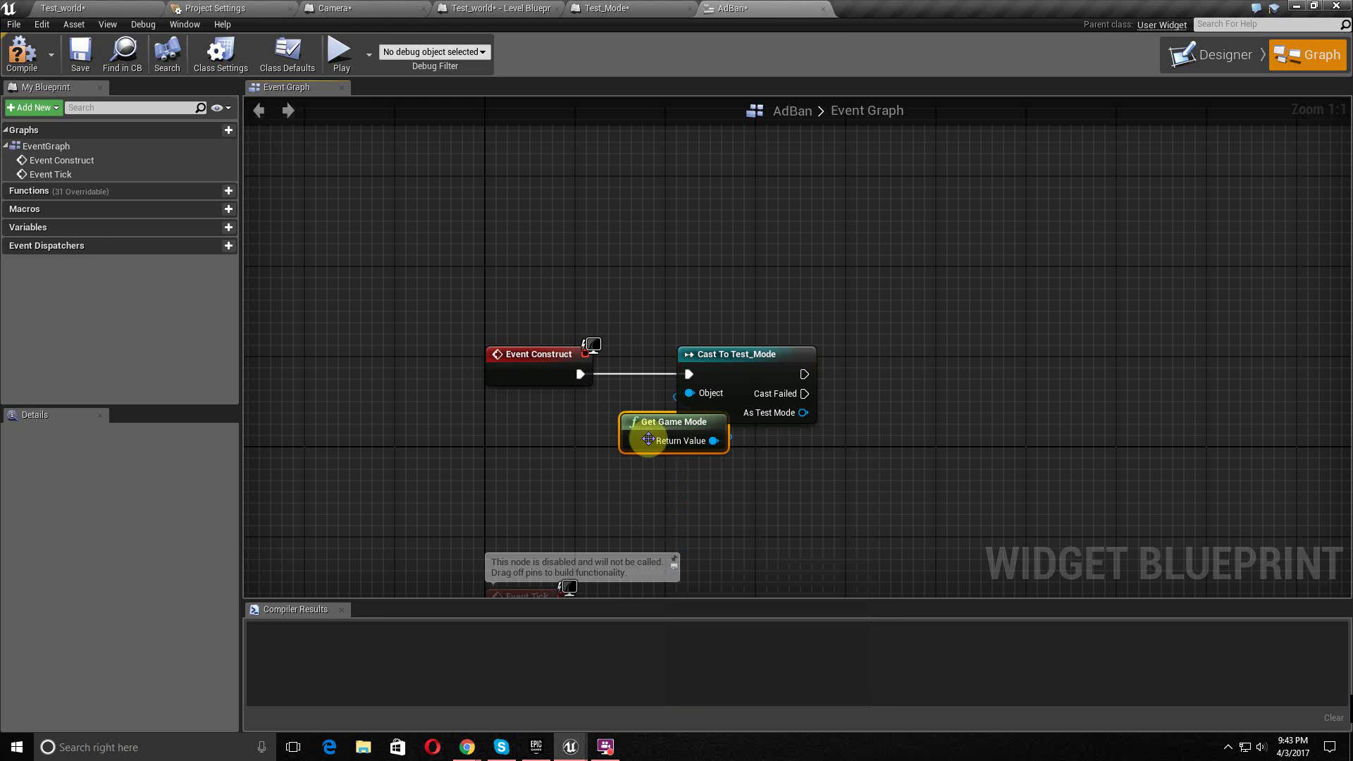
left_click_drag(663, 421, 531, 446)
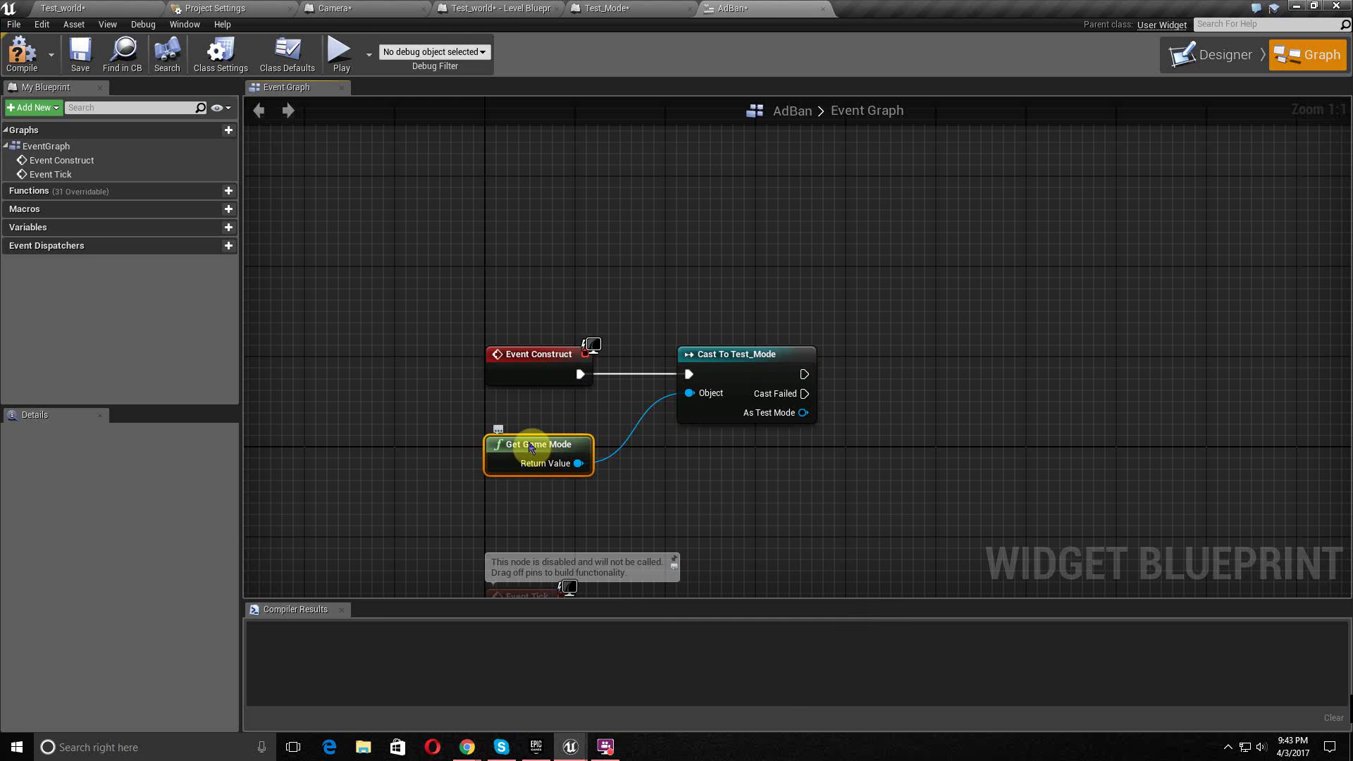
right_click_drag(644, 447, 549, 462)
left_click_drag(637, 370, 602, 371)
right_click_drag(719, 384, 602, 396)
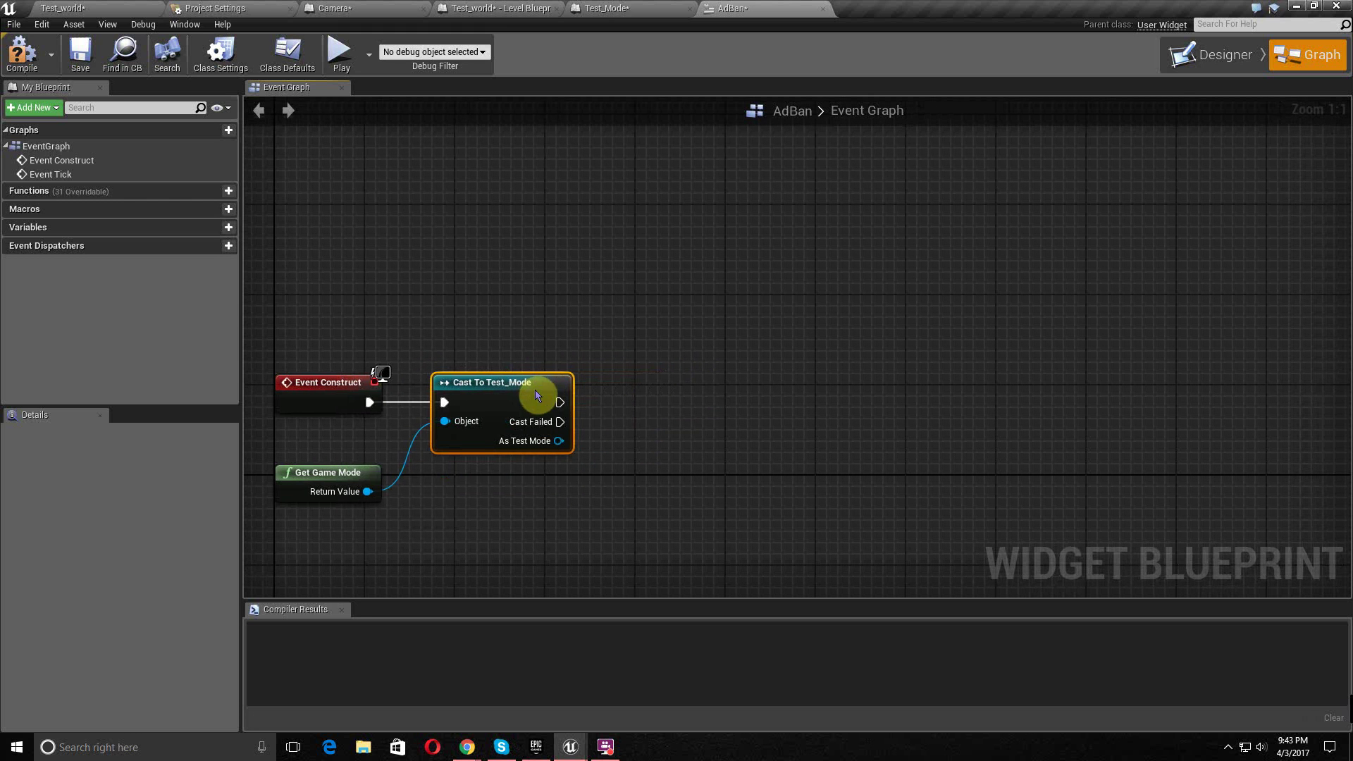
left_click_drag(536, 395, 547, 396)
right_click_drag(640, 411, 596, 434)
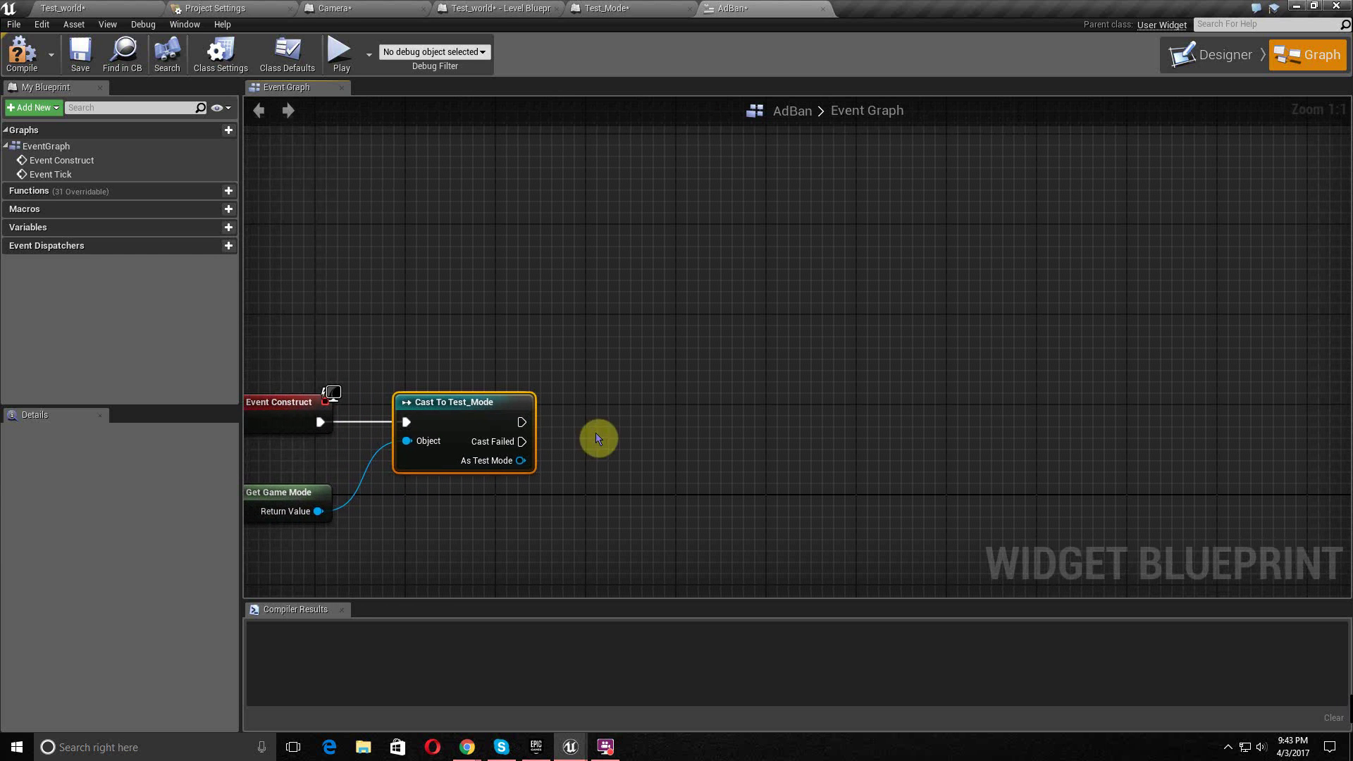
left_click_drag(519, 421, 577, 436)
left_click(556, 399)
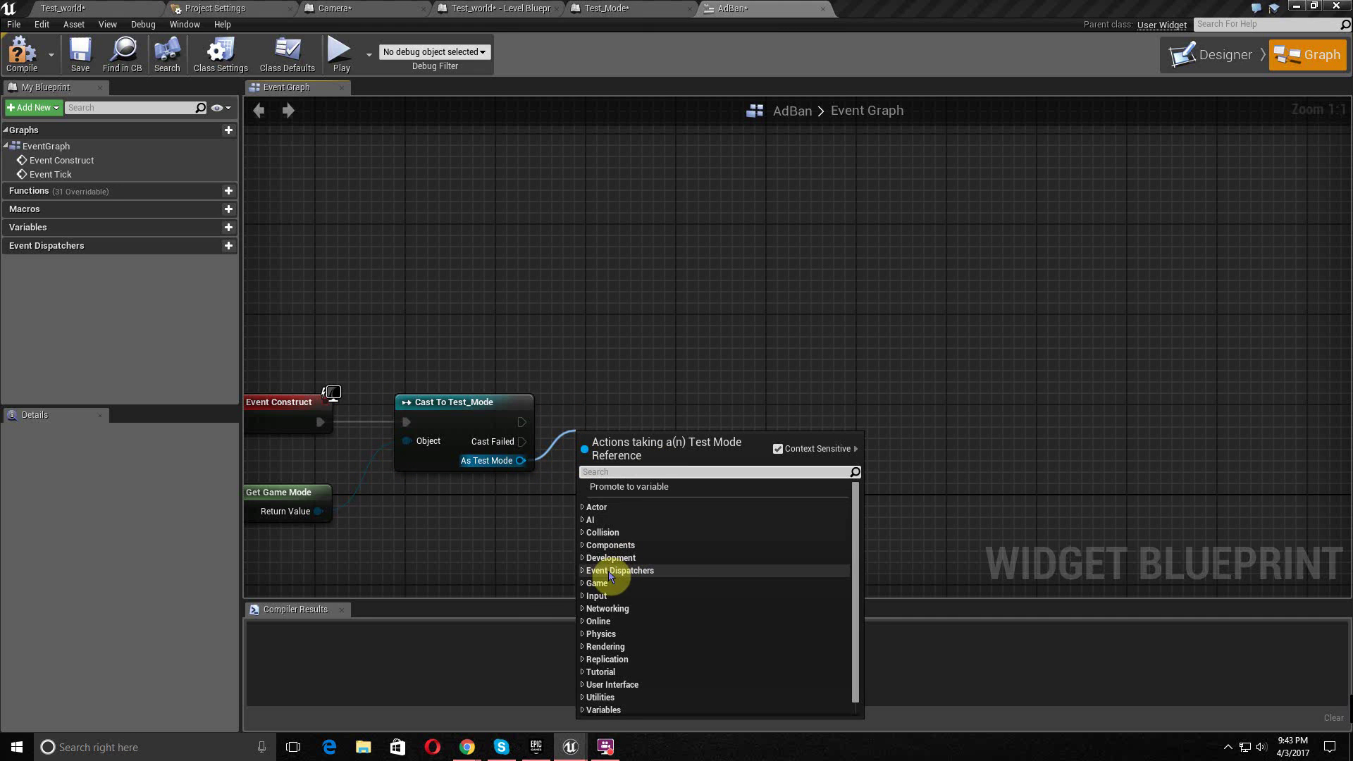
- Promote the cast's As Test Mode output to a variable and rename it Mode_Ref
left_click(627, 486)
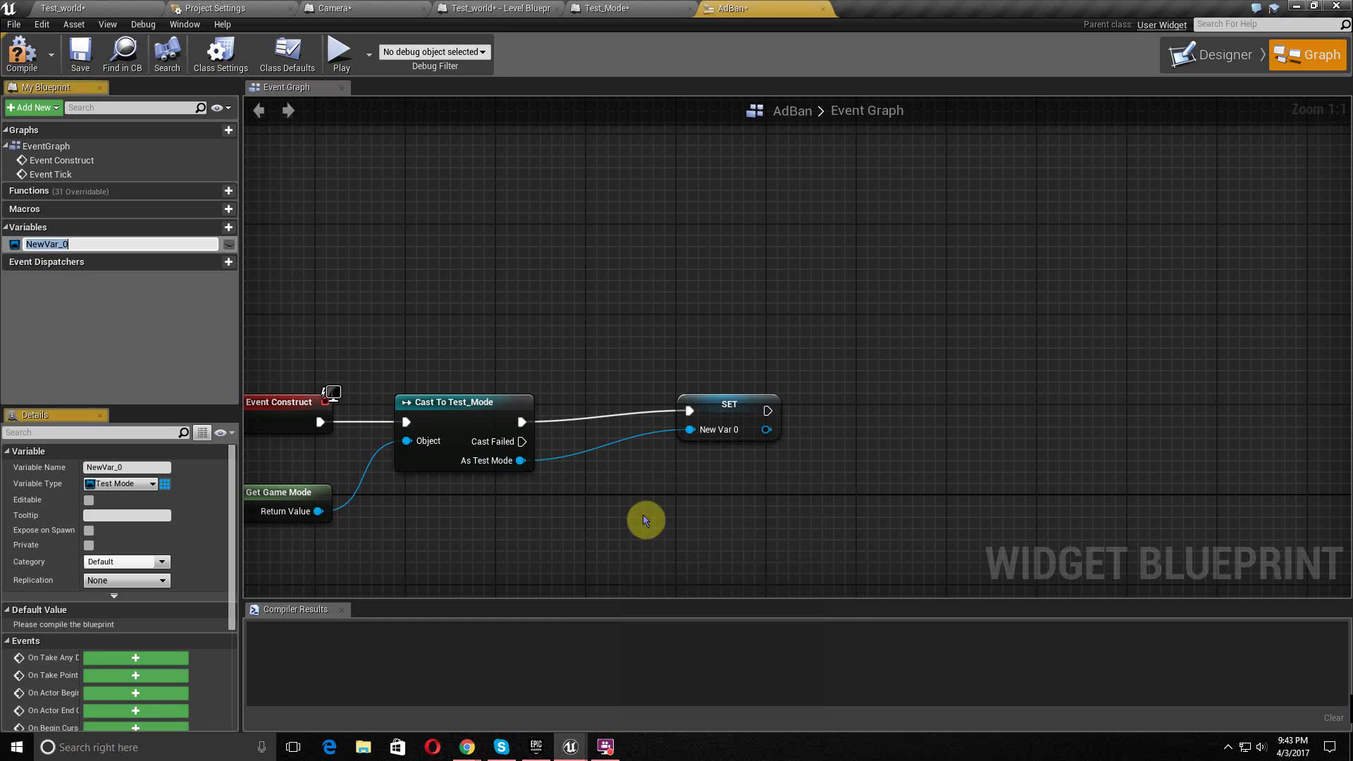
left_click_drag(707, 412, 596, 423)
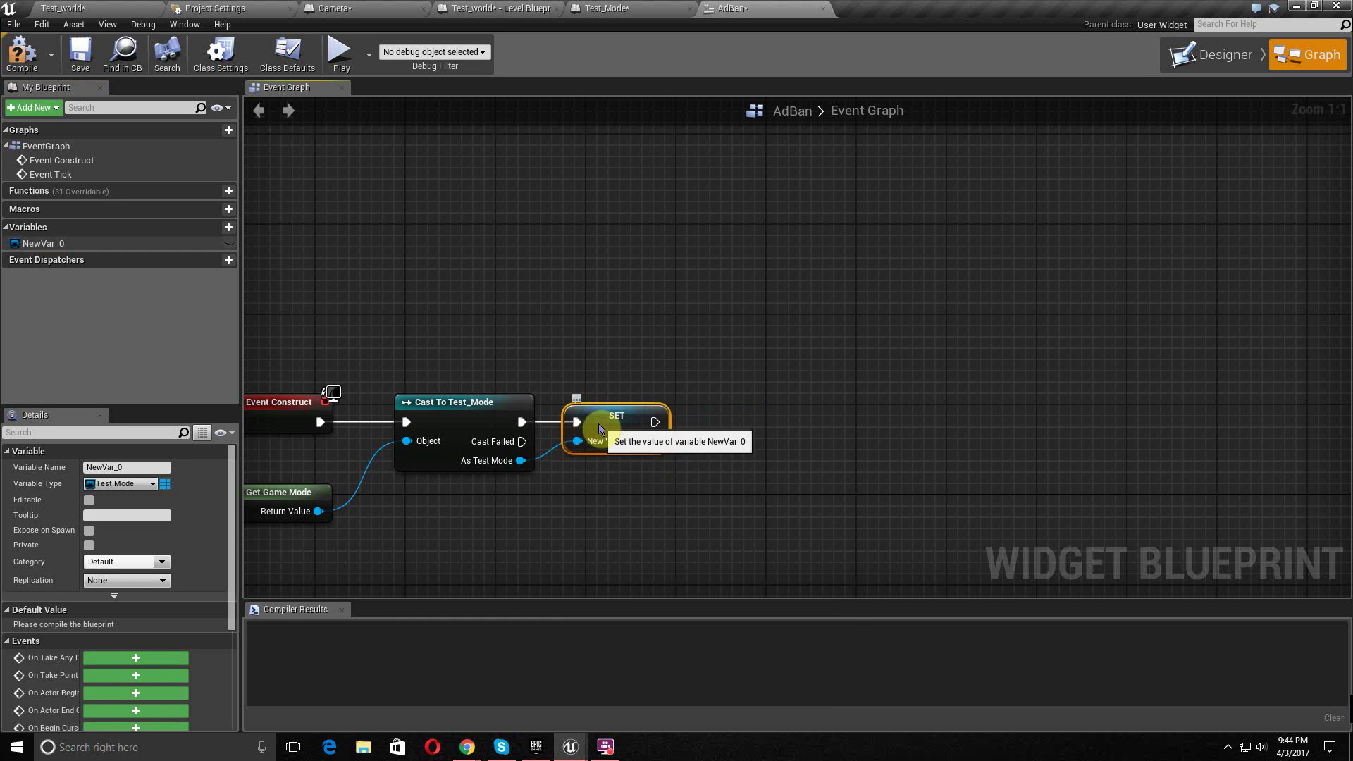
left_click(40, 246)
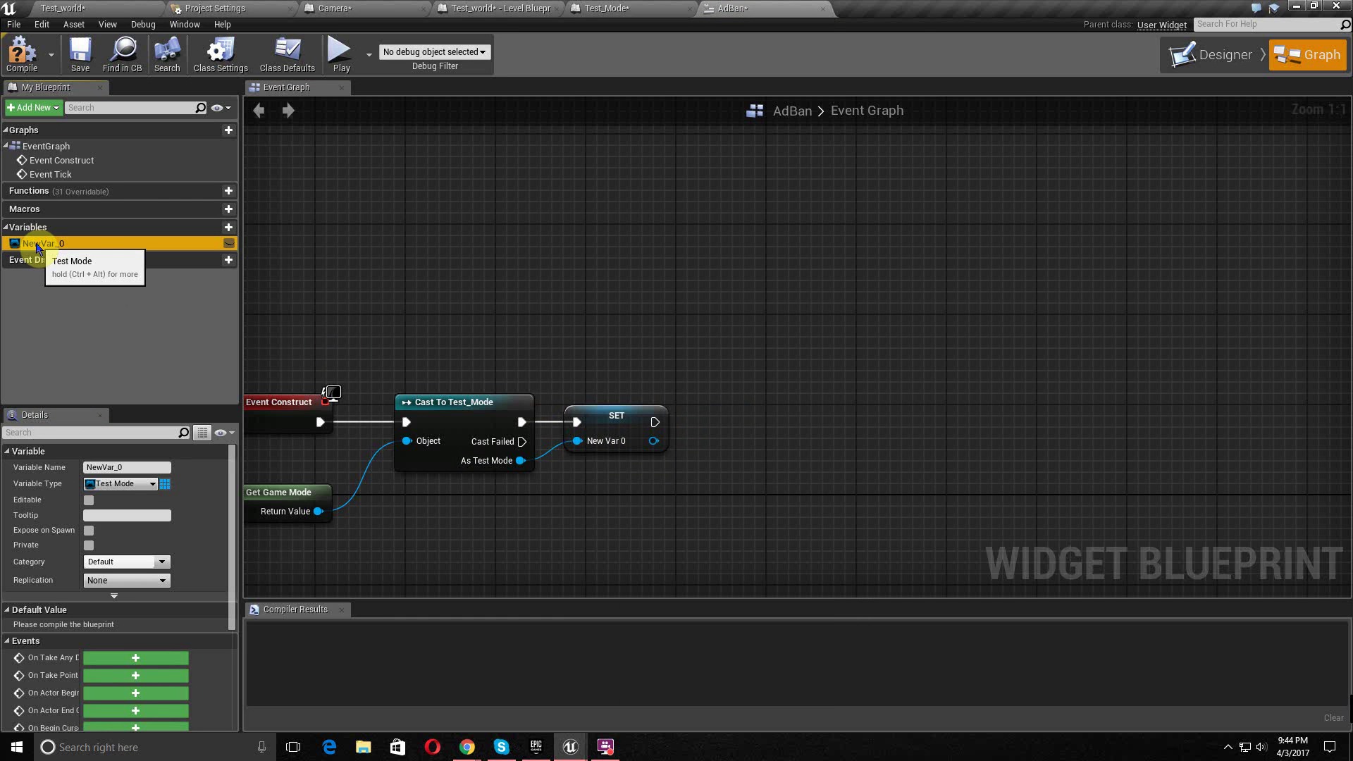
left_click(59, 246)
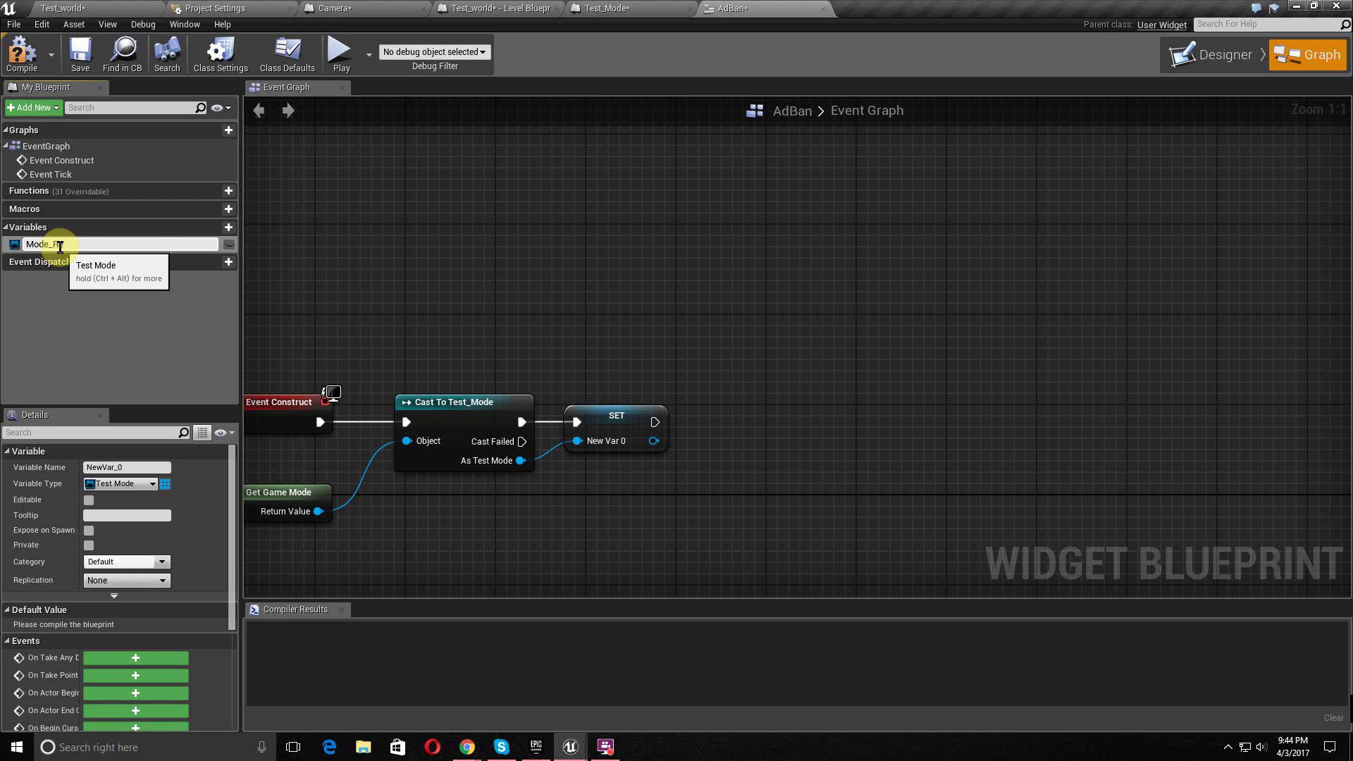
type("Mode_Ref")
key("Return")
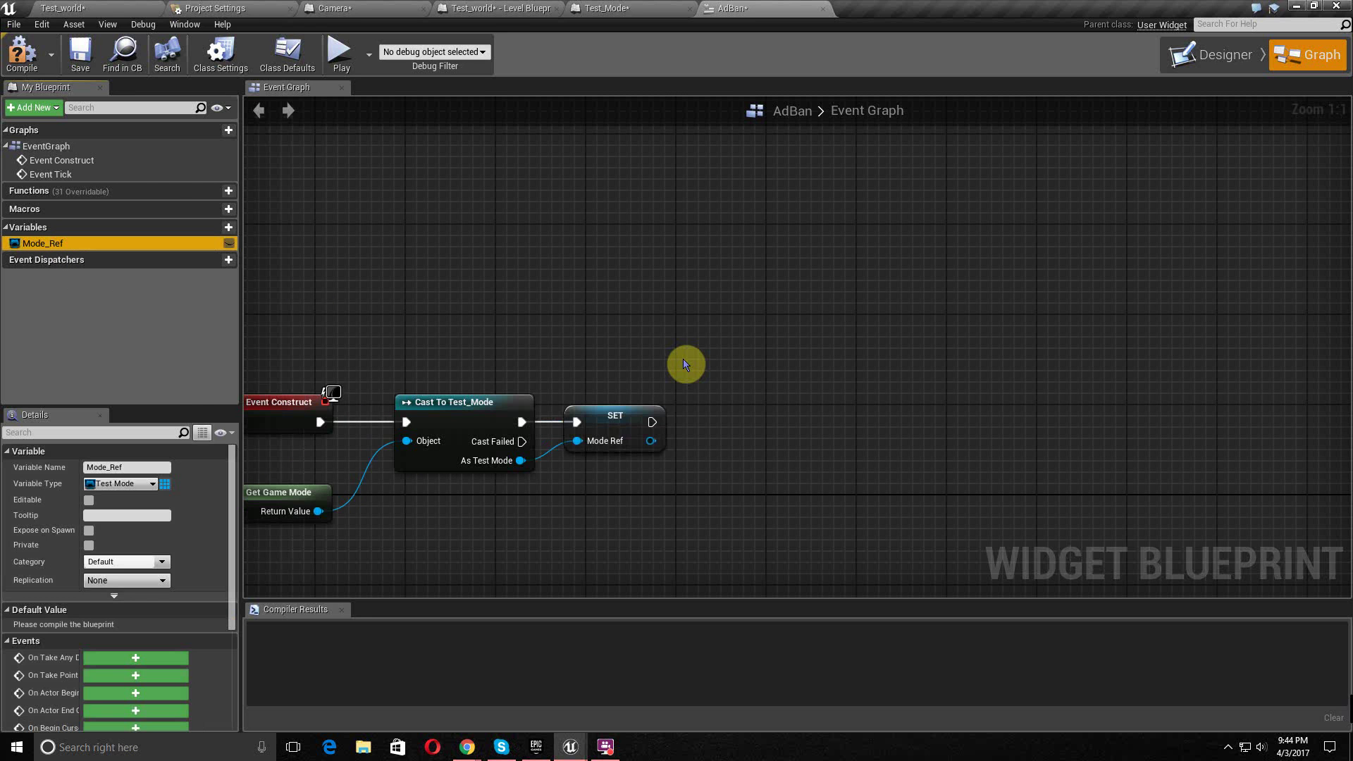
right_click_drag(732, 254, 575, 270)
right_click_drag(551, 330, 710, 256)
left_click_drag(638, 357, 685, 360)
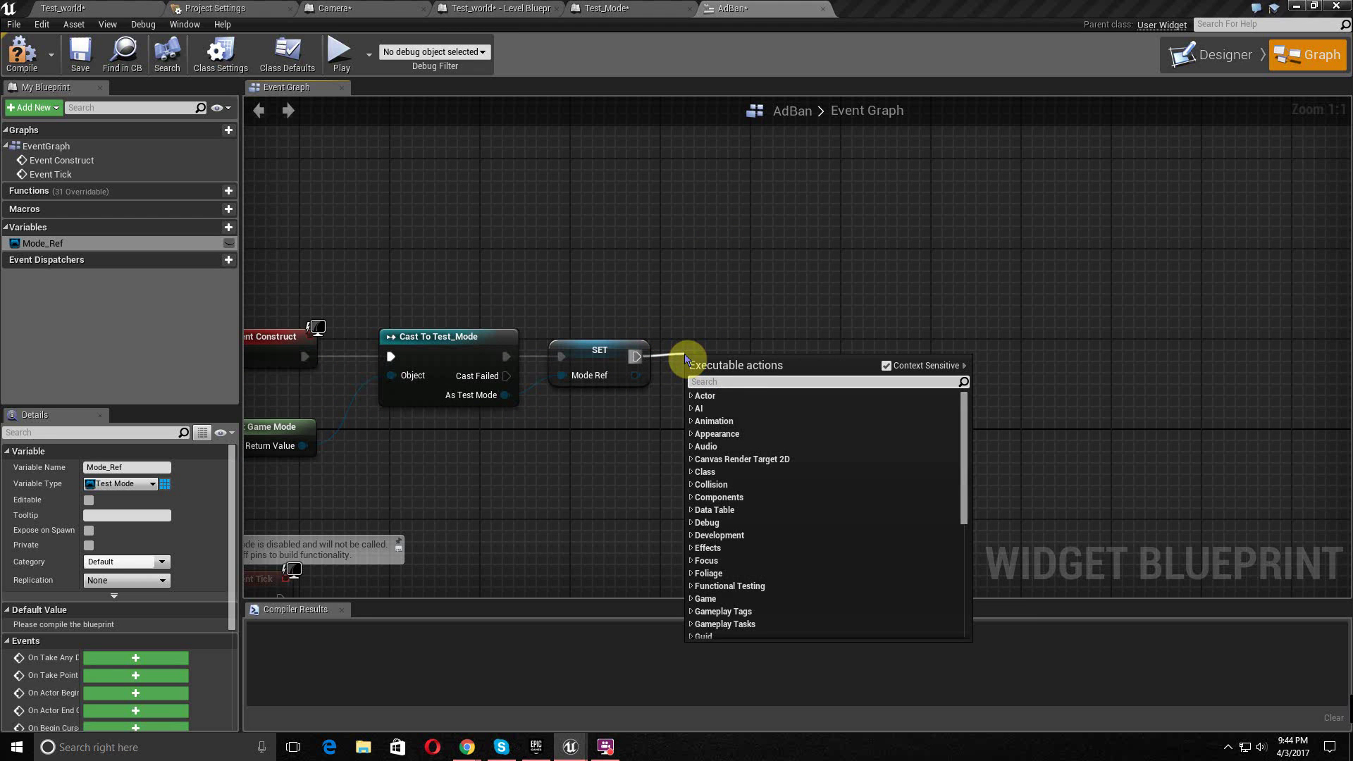
- Add a Show Ad Banner node after SET, shown at screen bottom, and compile AdBan
type("show")
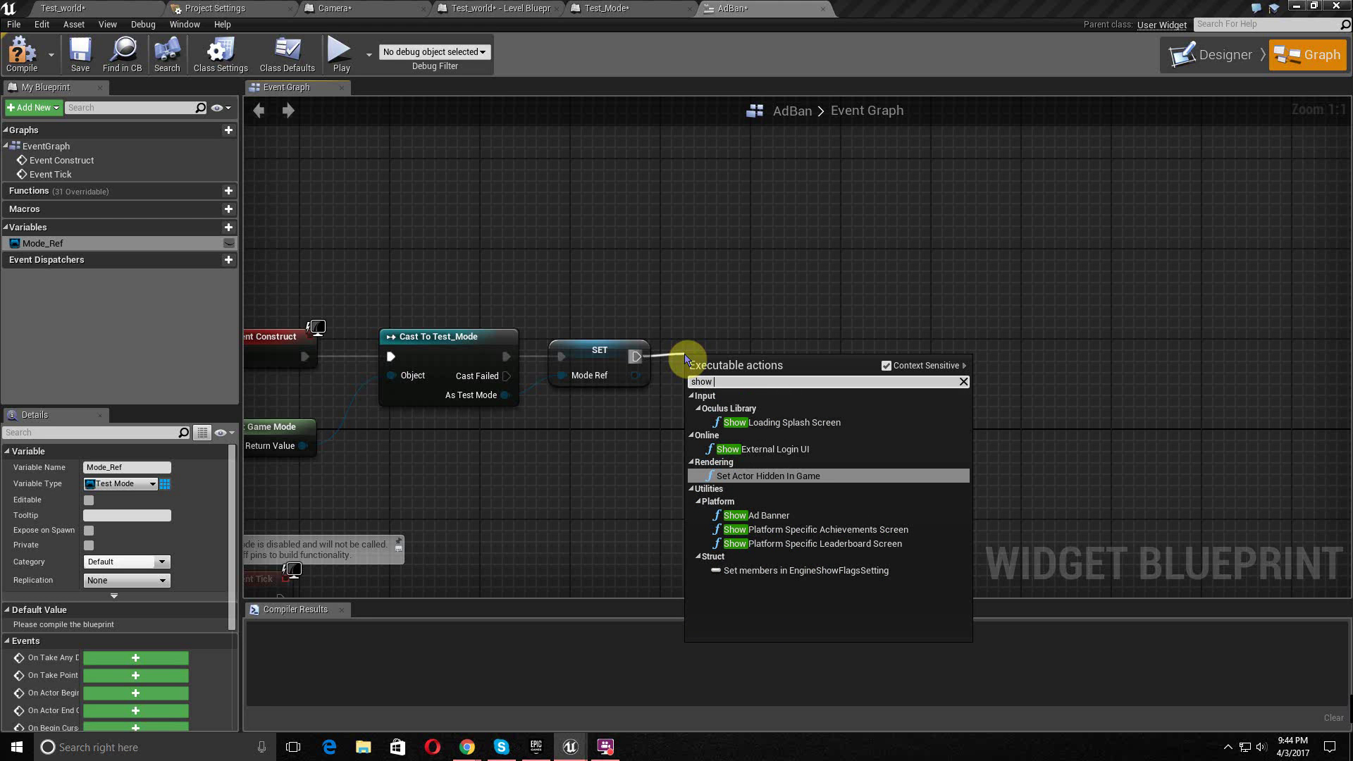
key("Down")
key("Return")
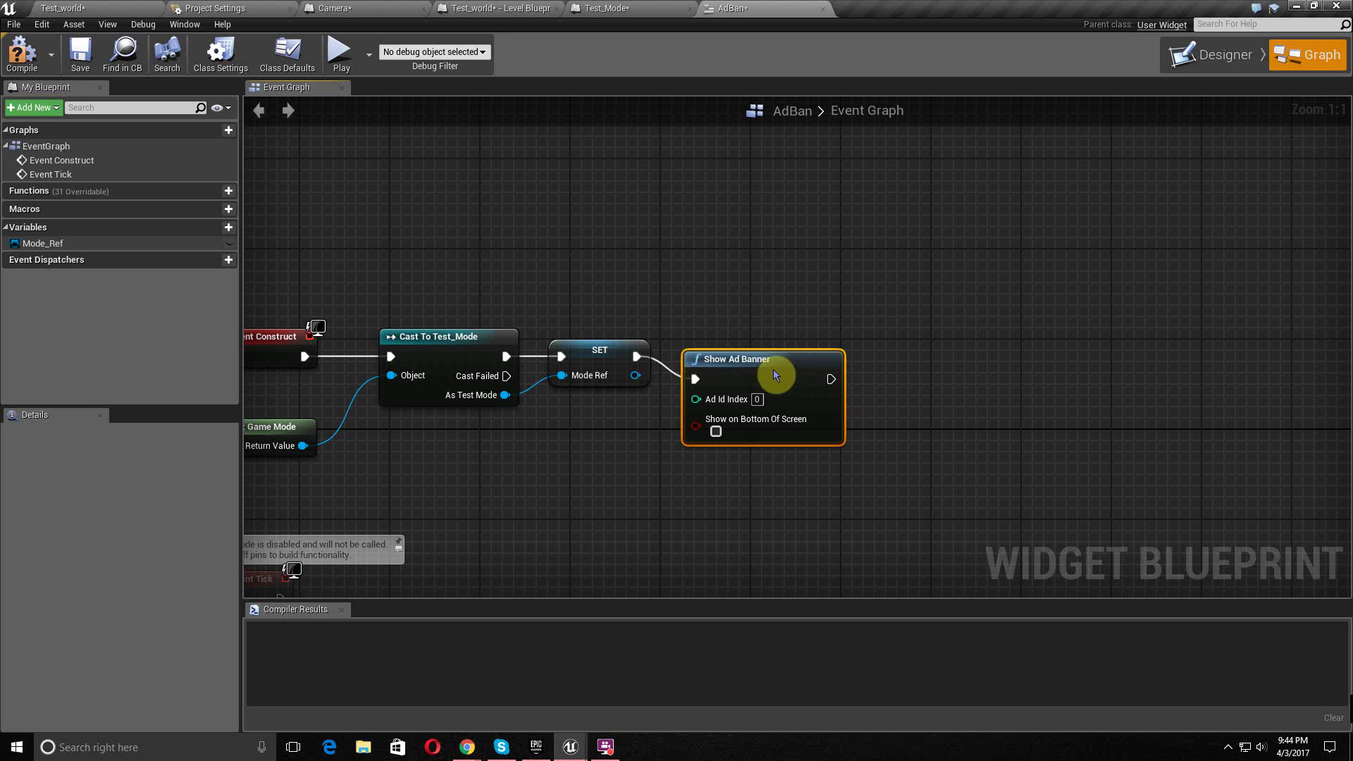
left_click_drag(772, 372, 775, 347)
right_click_drag(766, 311, 890, 270)
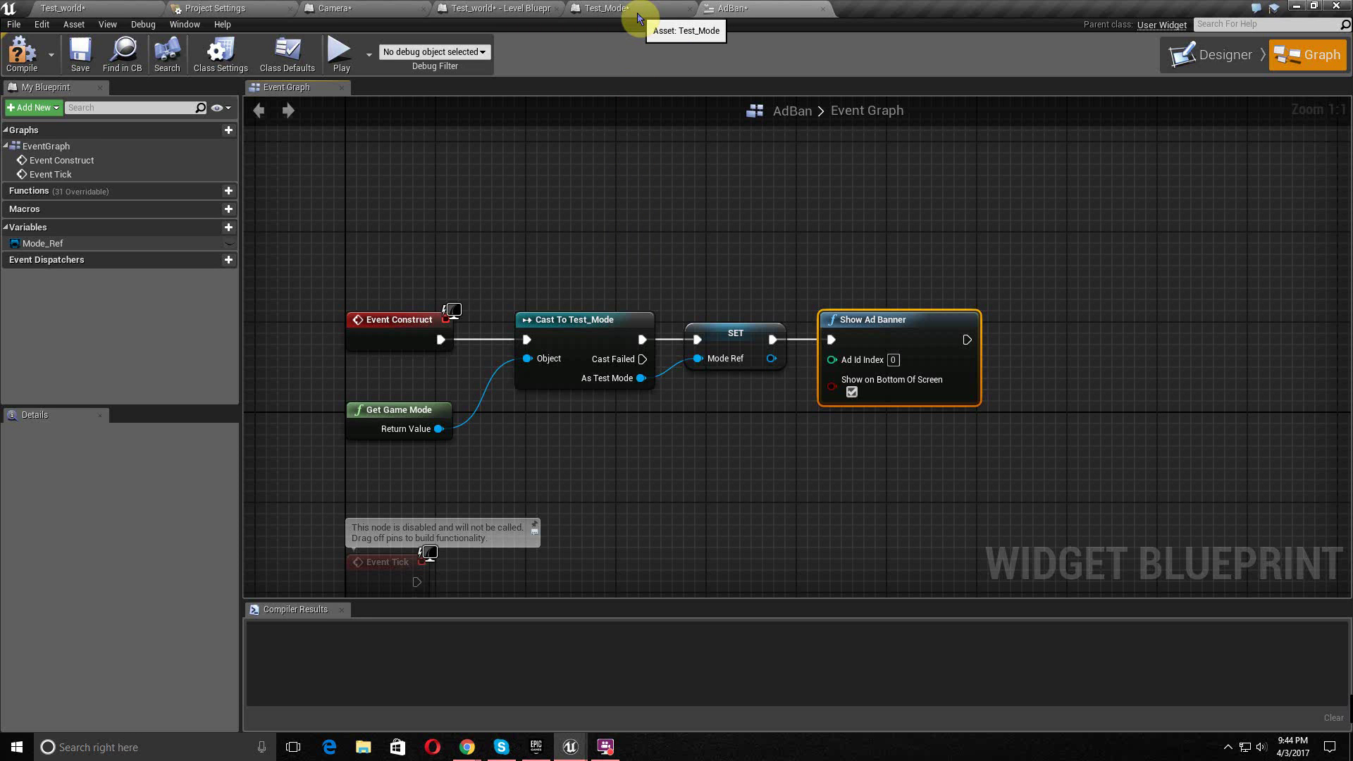
left_click(21, 53)
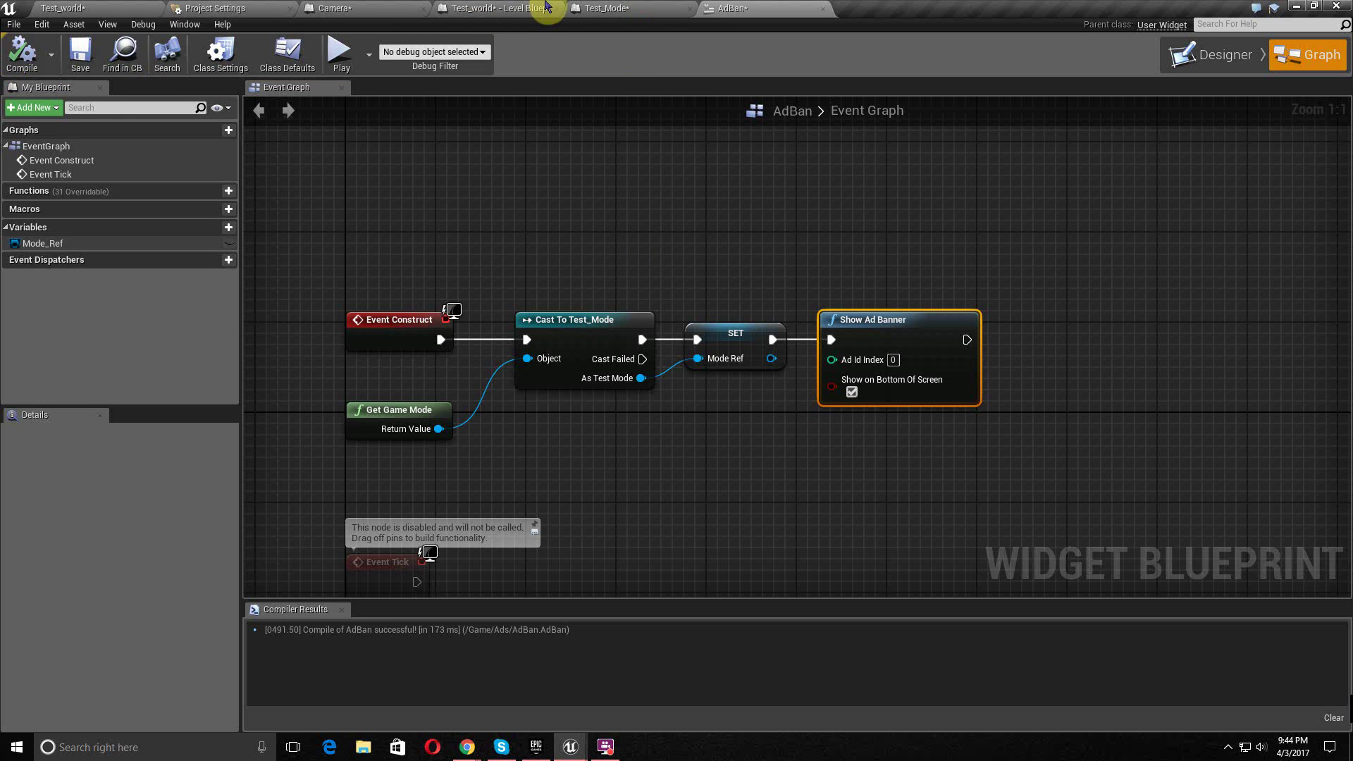
left_click(662, 7)
- Connect a Create Widget node with class AdBan to Event BeginPlay and align it beside BeginPlay
right_click_drag(587, 253, 580, 414)
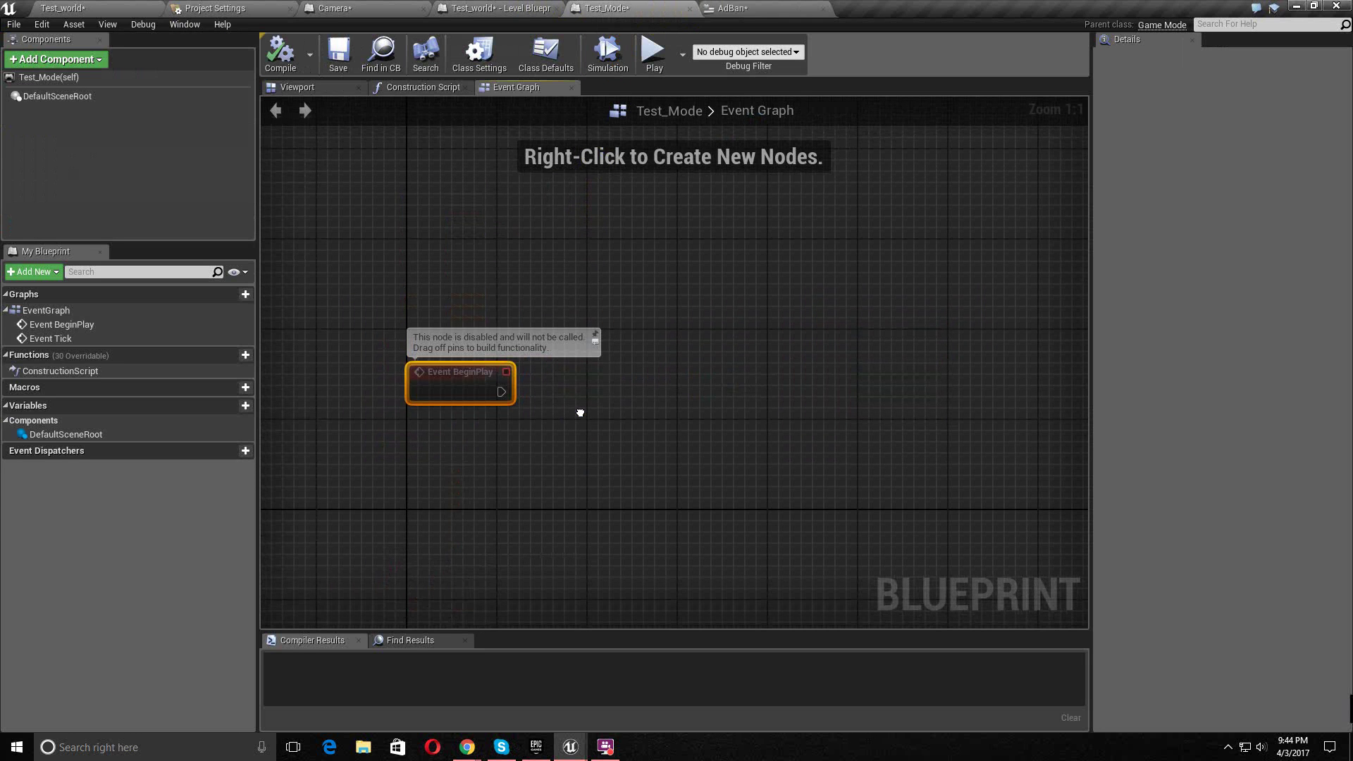
left_click_drag(505, 396, 565, 393)
type("create widget")
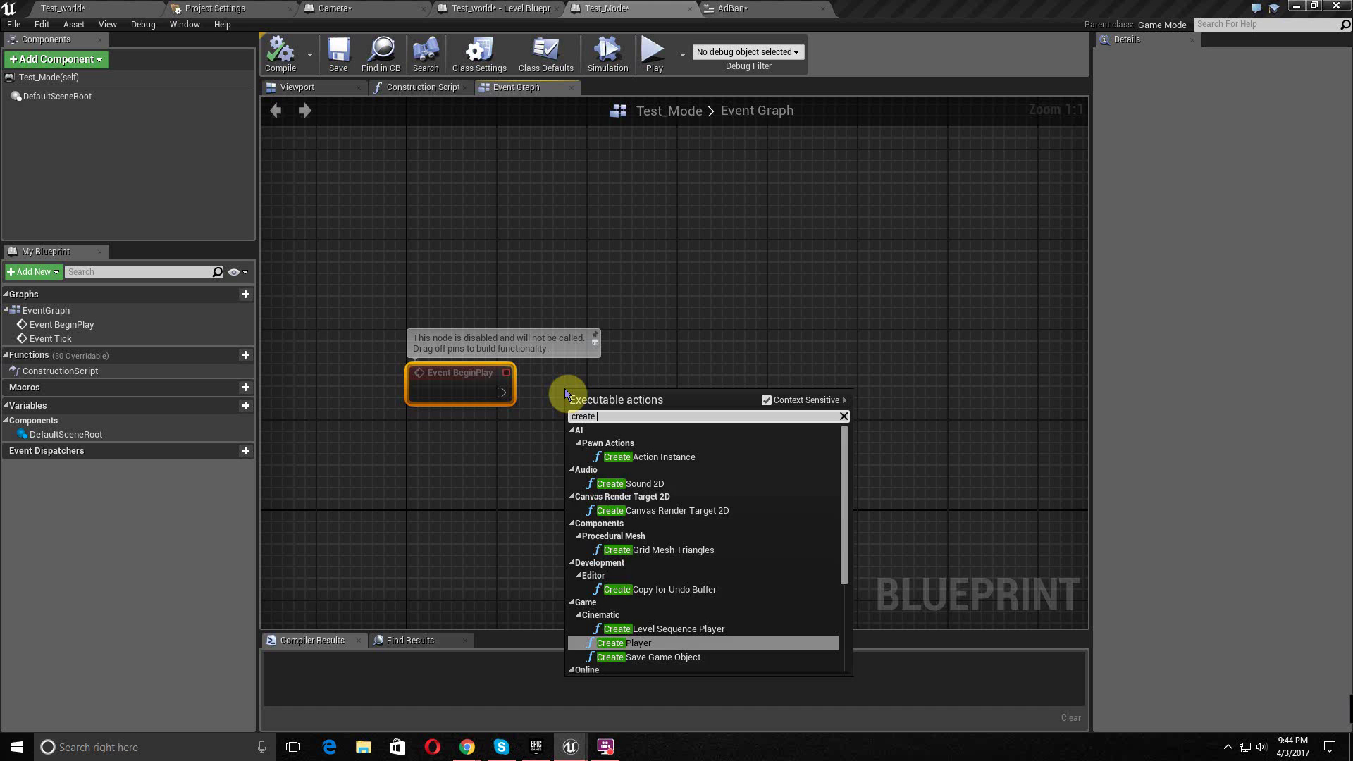
key("Return")
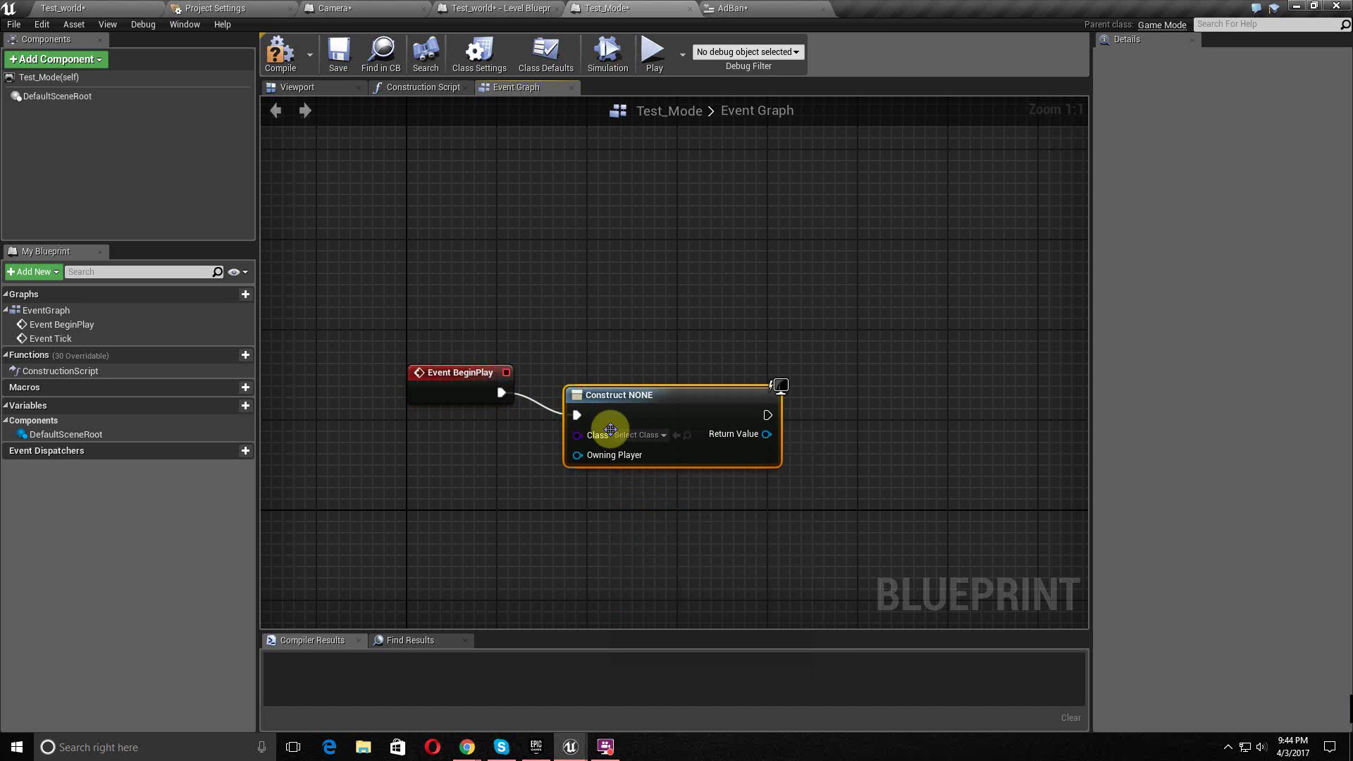
left_click(637, 434)
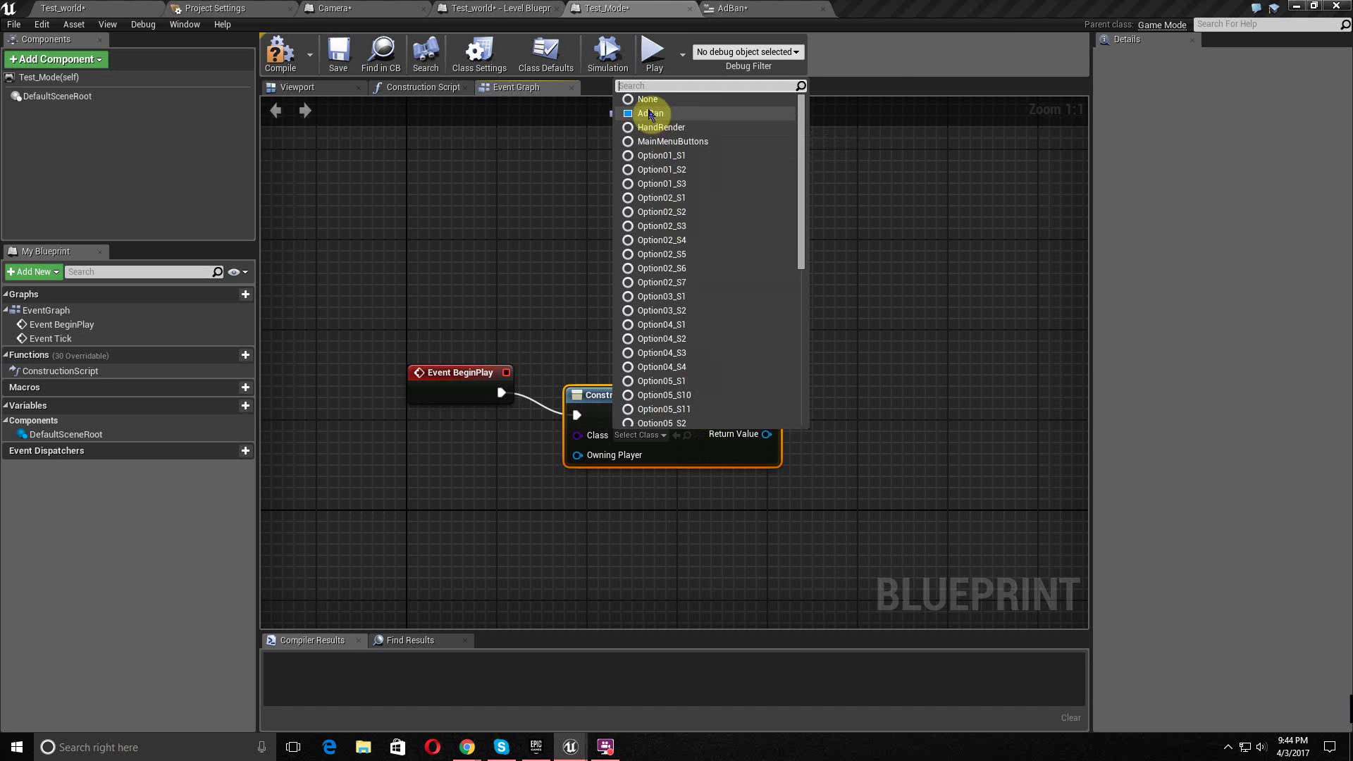
left_click(650, 112)
left_click_drag(632, 381, 623, 370)
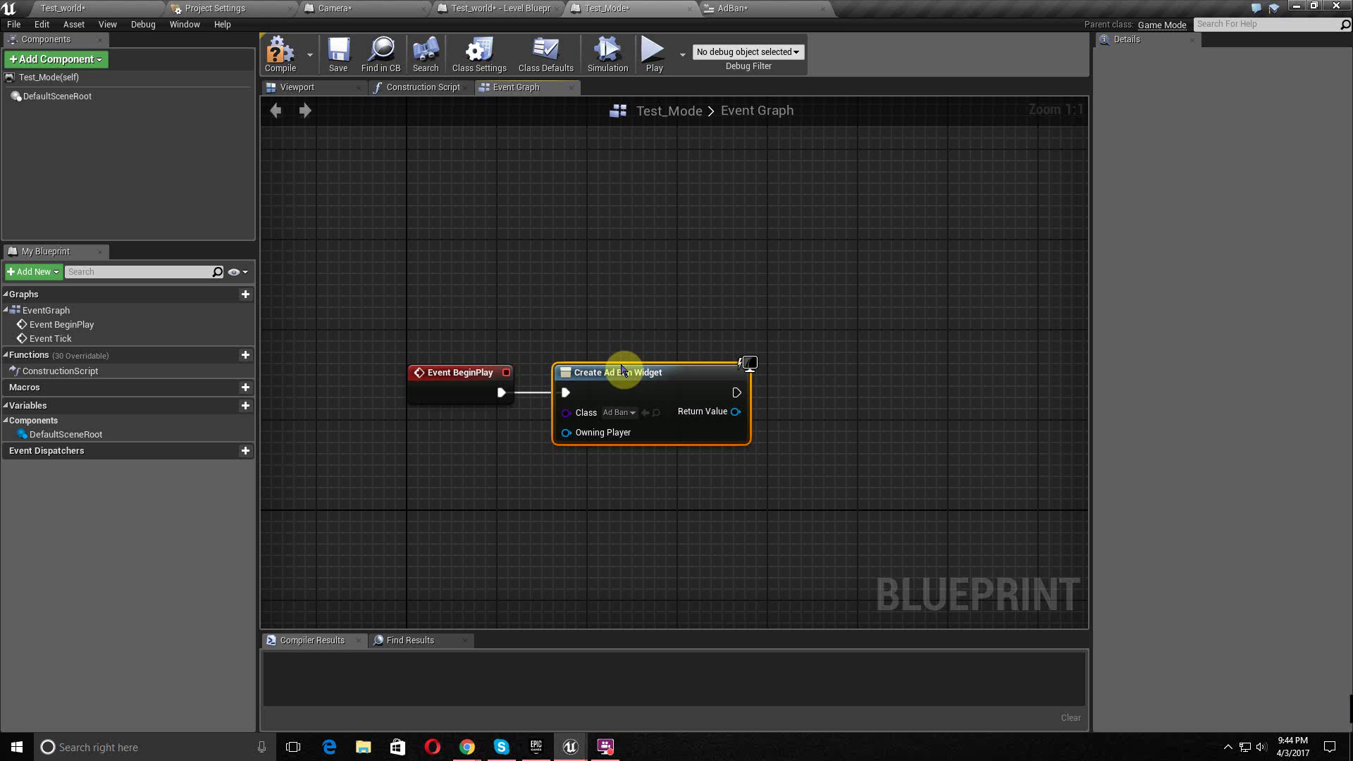
right_click_drag(742, 467, 652, 484)
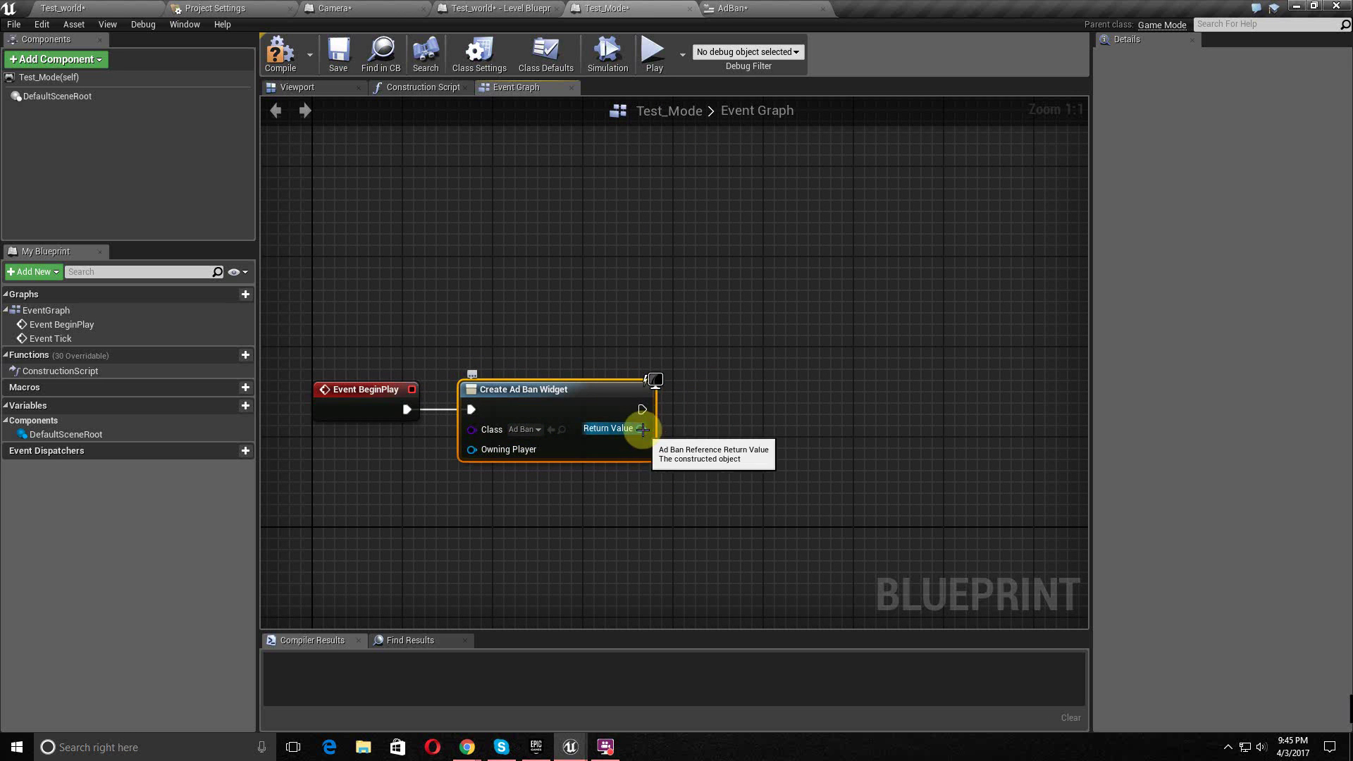
left_click_drag(641, 409, 704, 416)
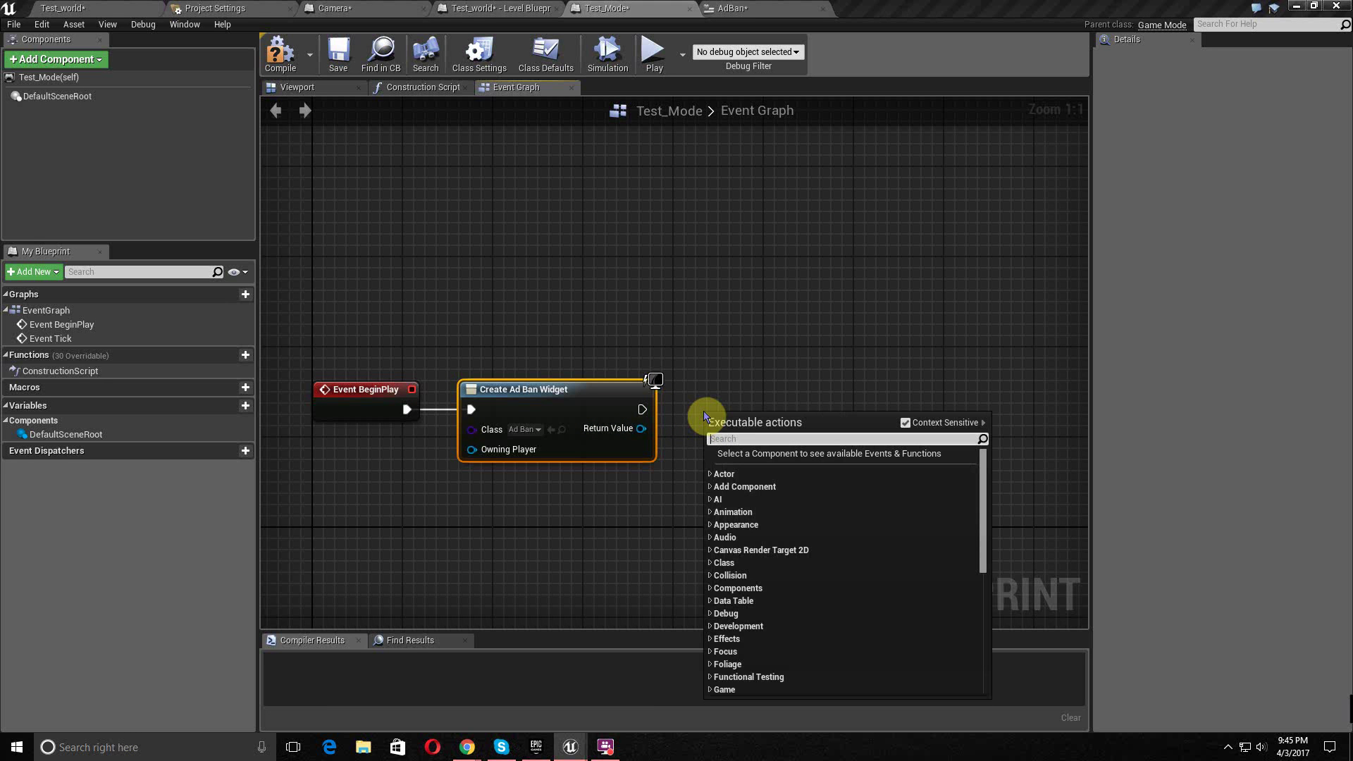
- Search all actions for 'set to vie' with Context Sensitive off, then dismiss the search
type("set")
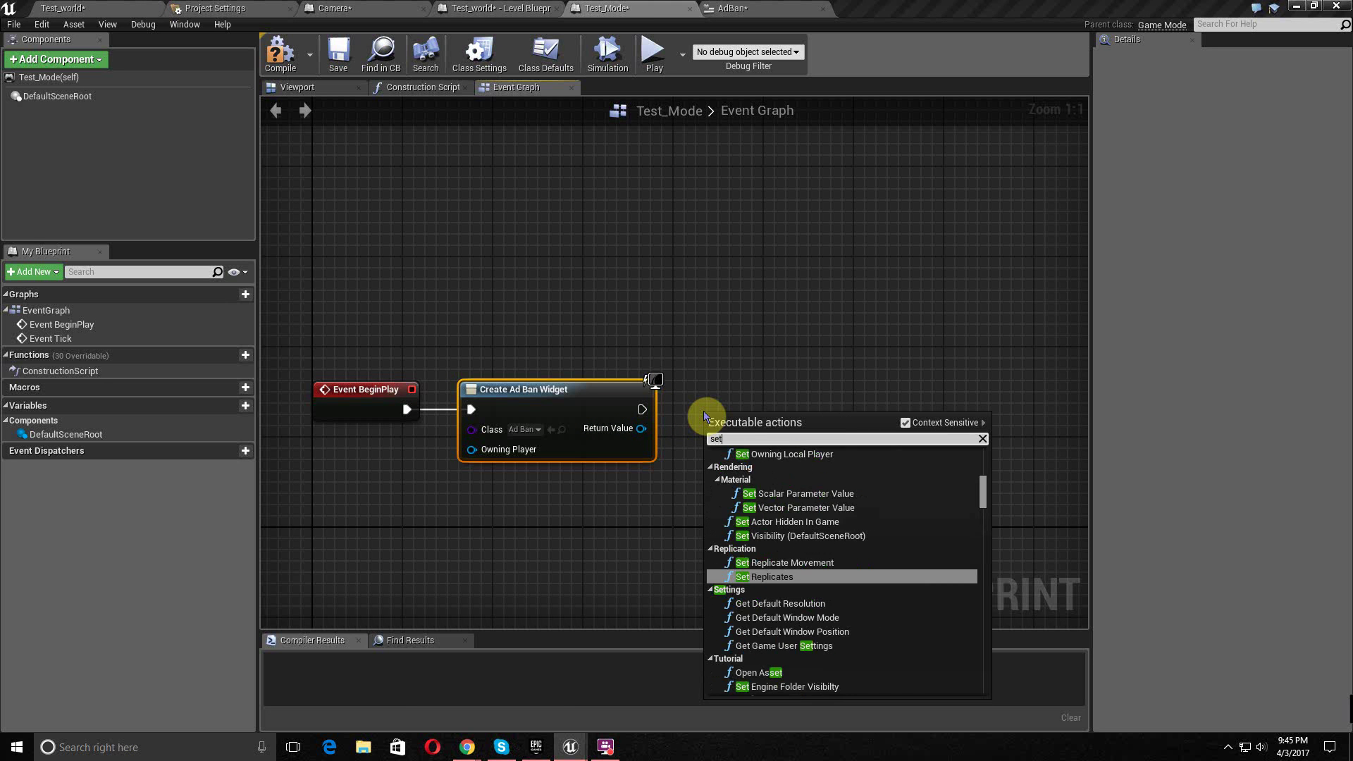
type(" to view")
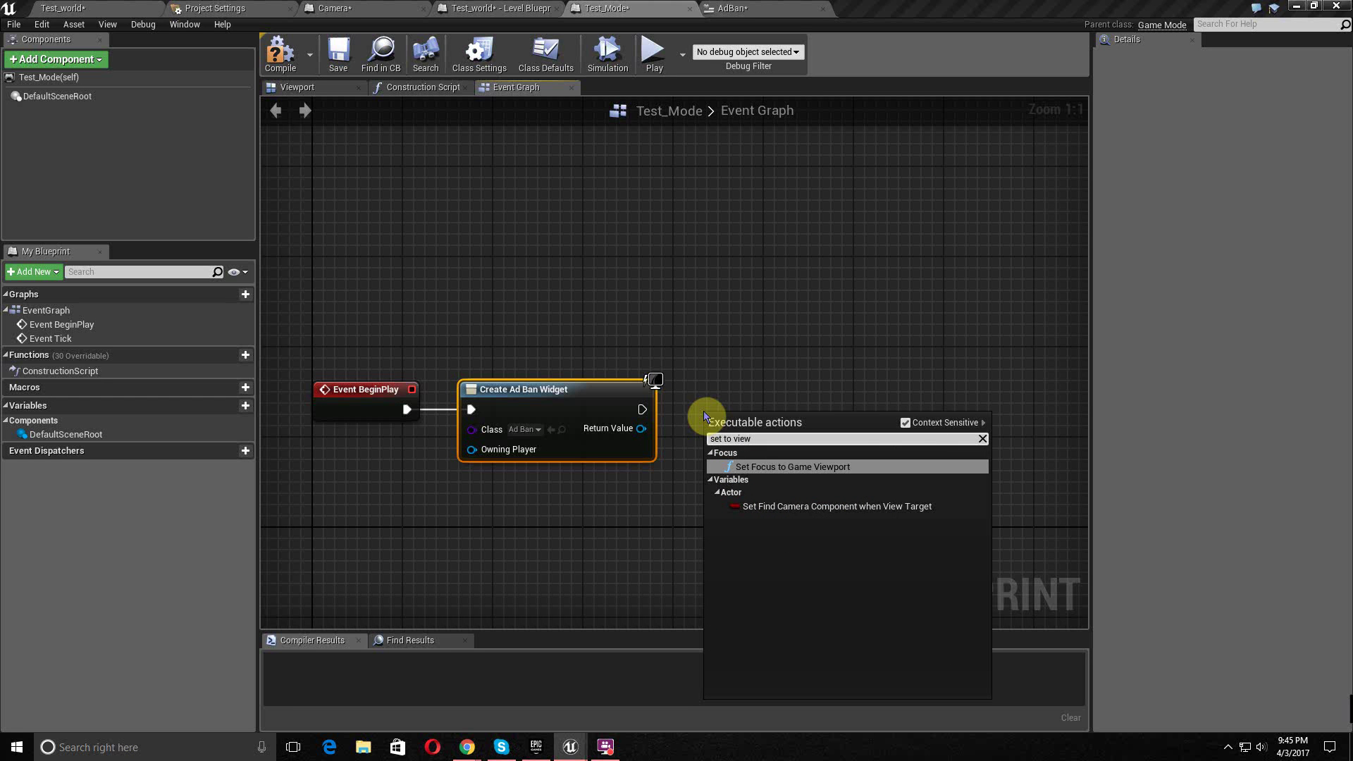
left_click(905, 422)
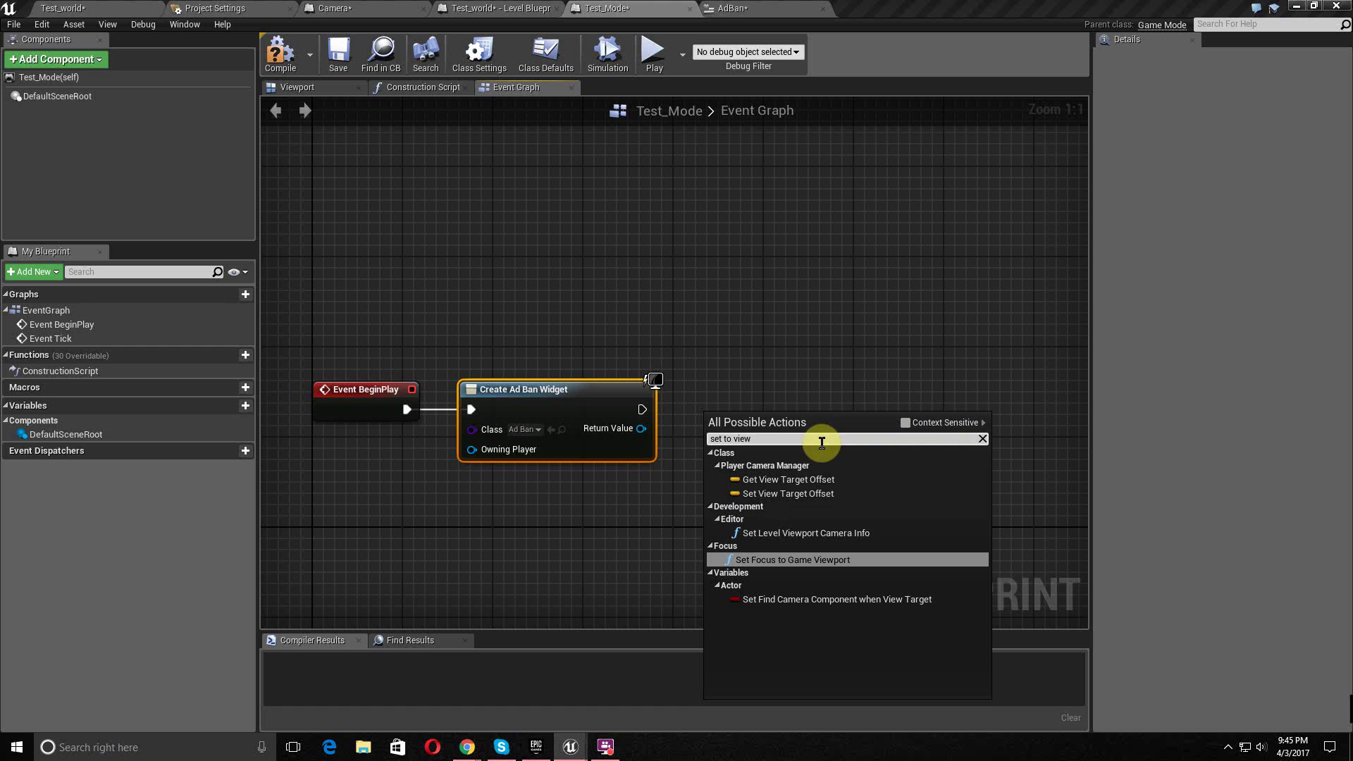
left_click(778, 392)
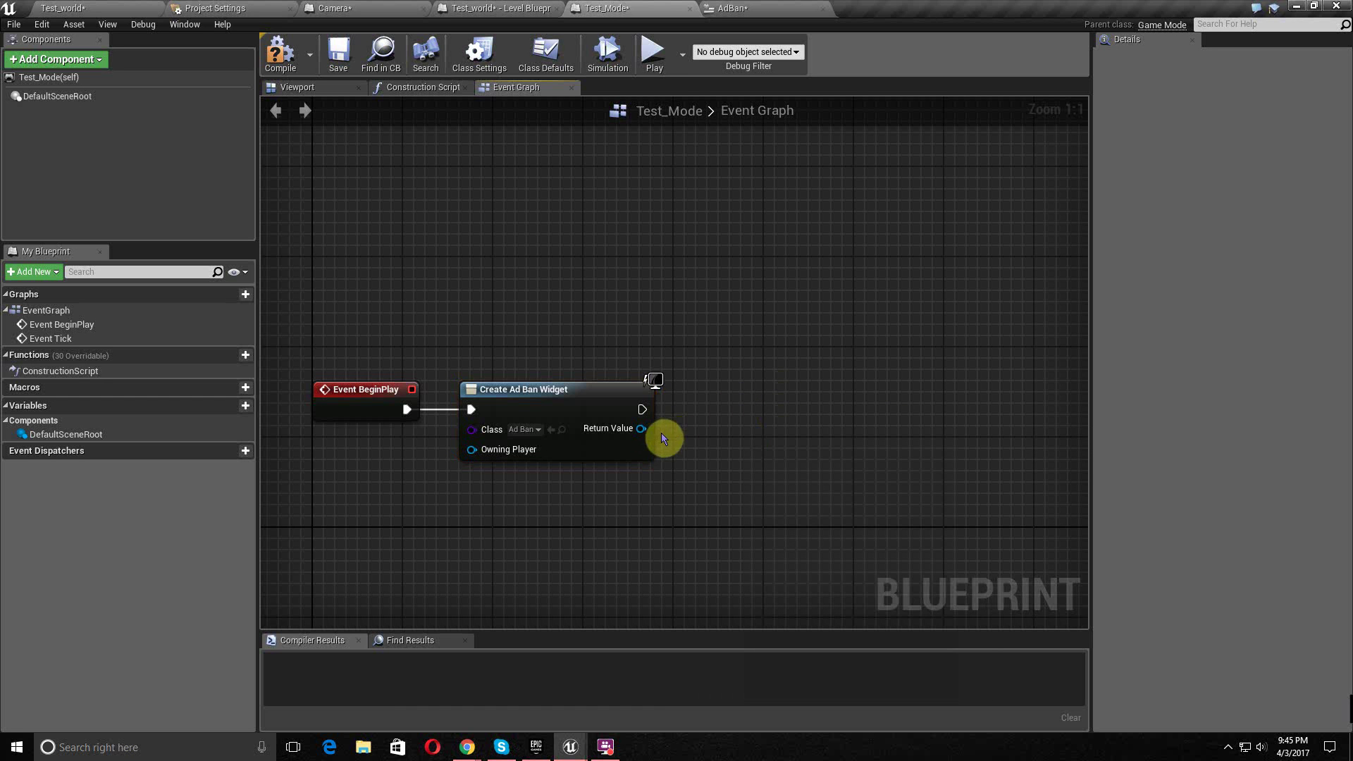
- Feed the widget's Return Value into an Add to Viewport node, collapse its pins, and compile Test_Mode
left_click_drag(640, 428, 710, 428)
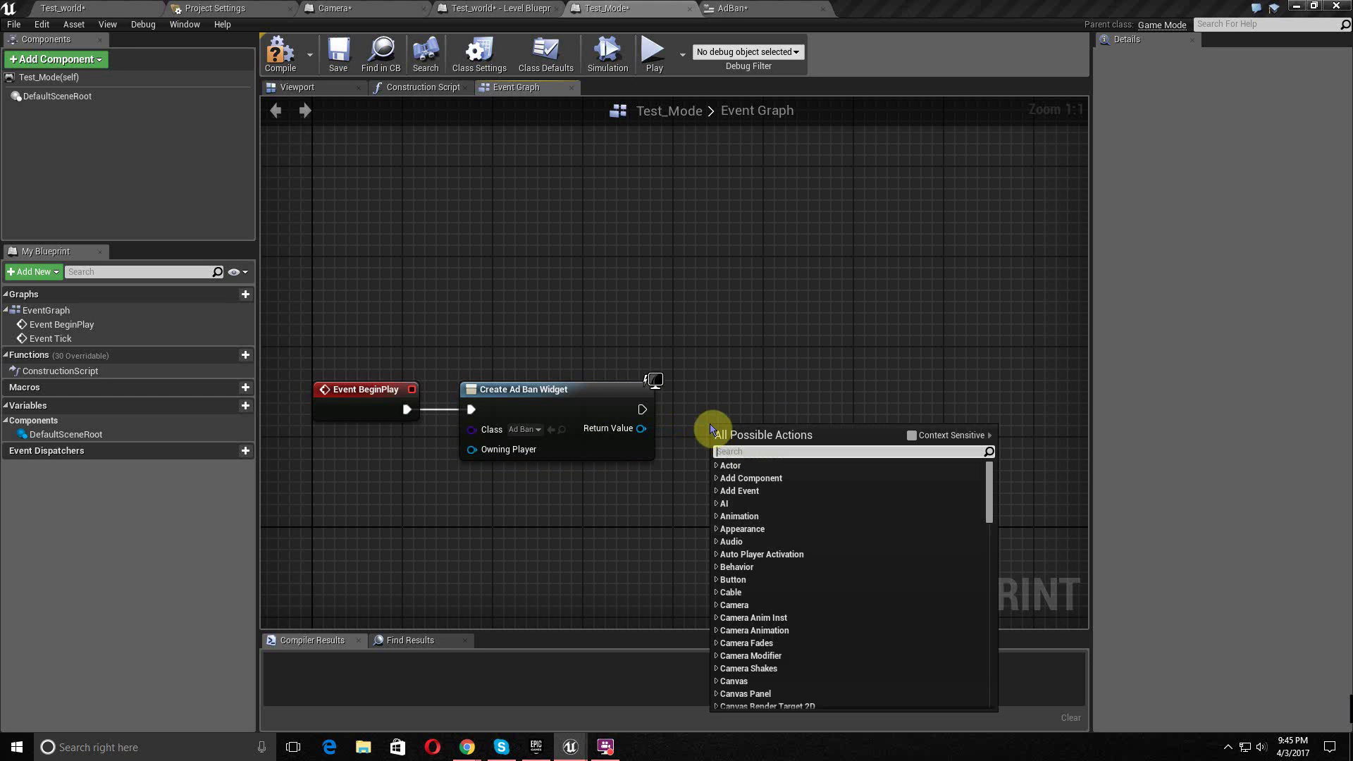
type("vie")
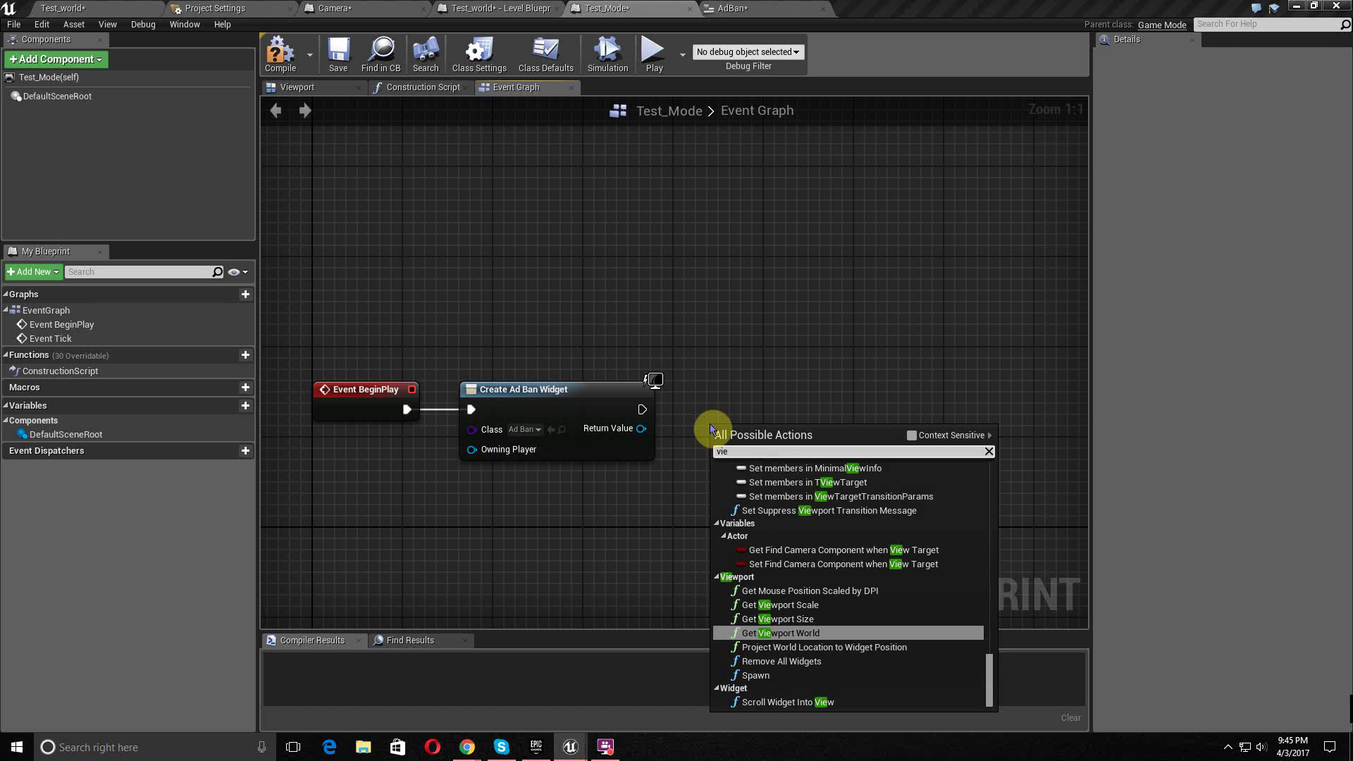
type("w port")
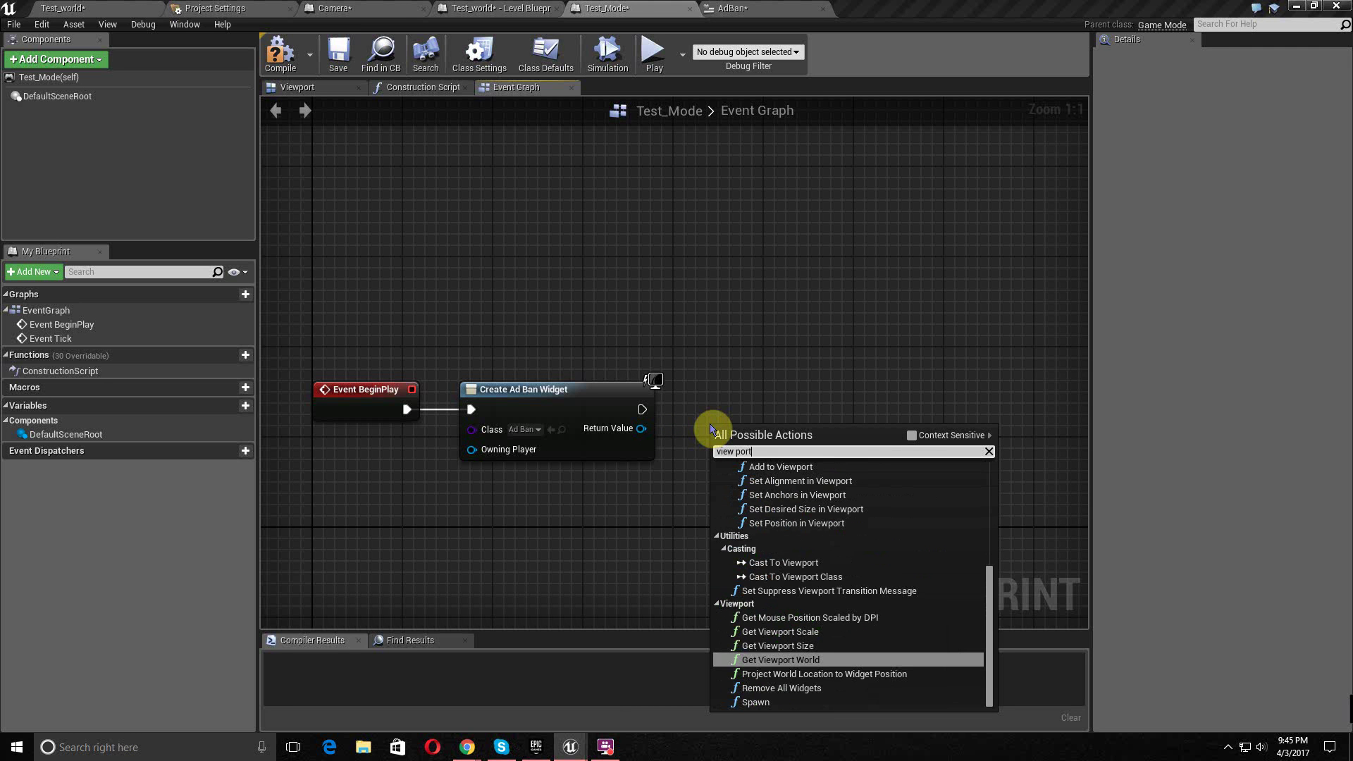
scroll(817, 557, "up", 3)
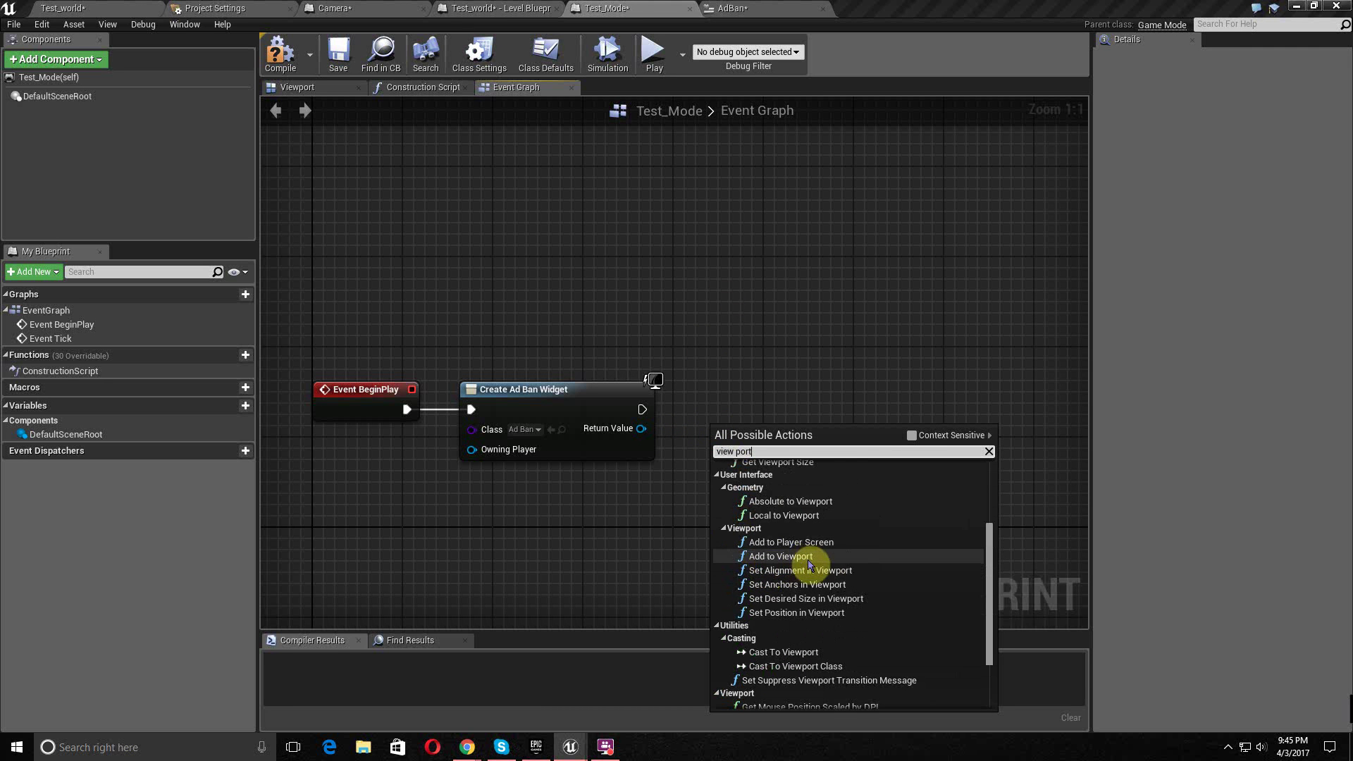
left_click(808, 560)
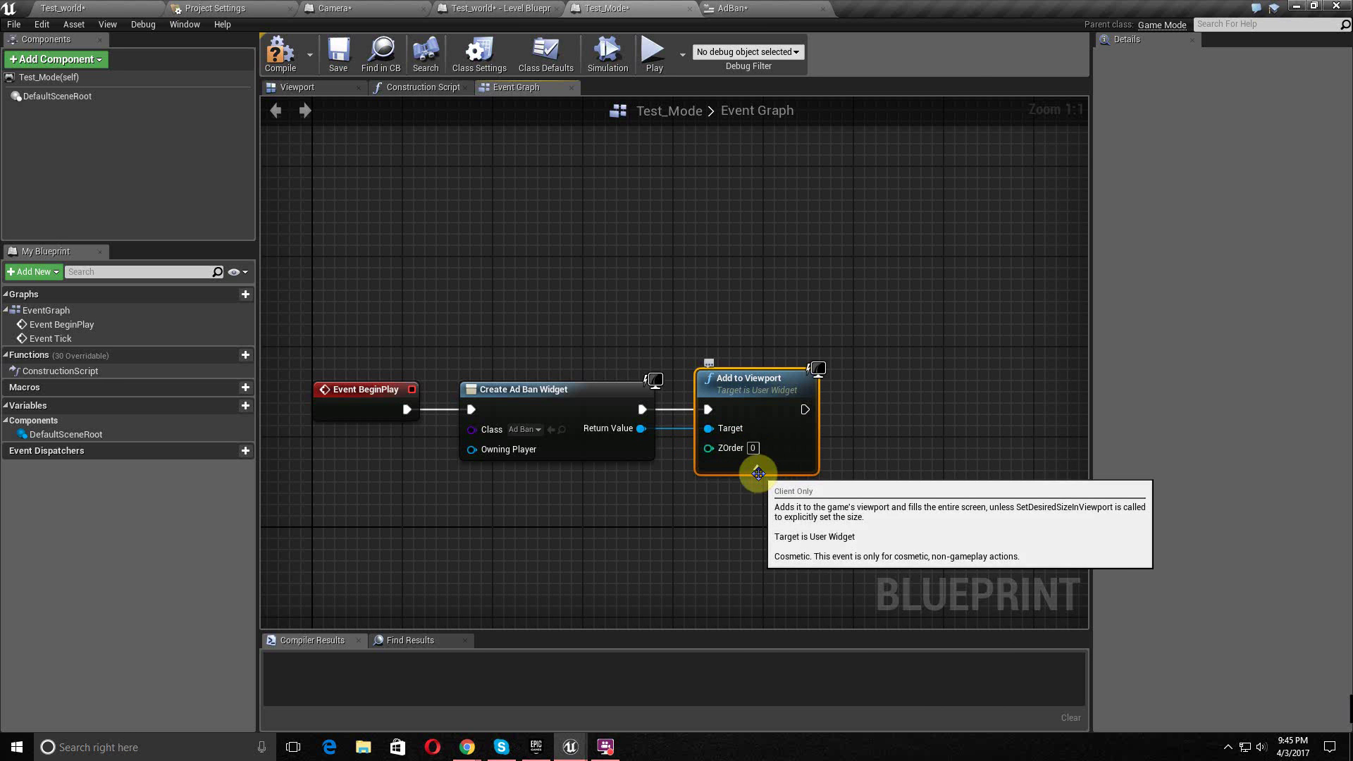
left_click(756, 472)
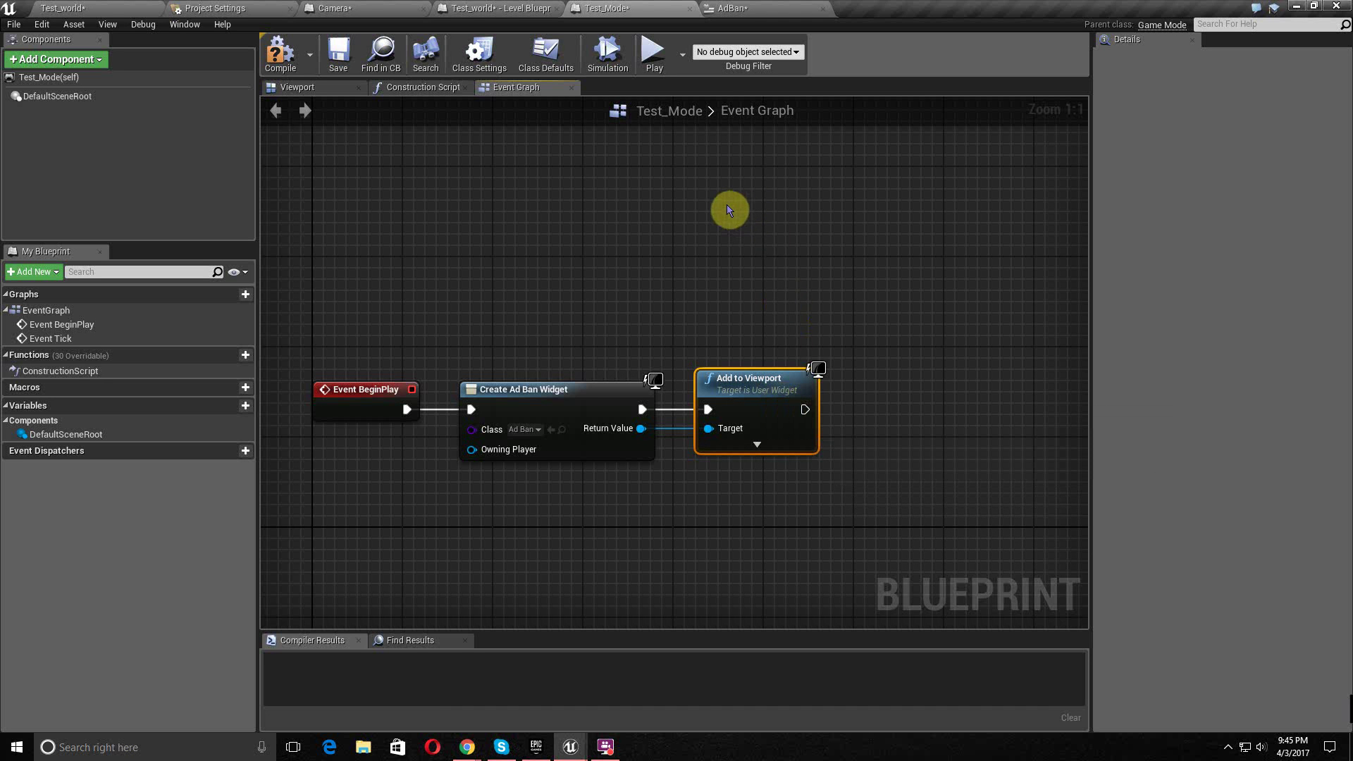
left_click(292, 60)
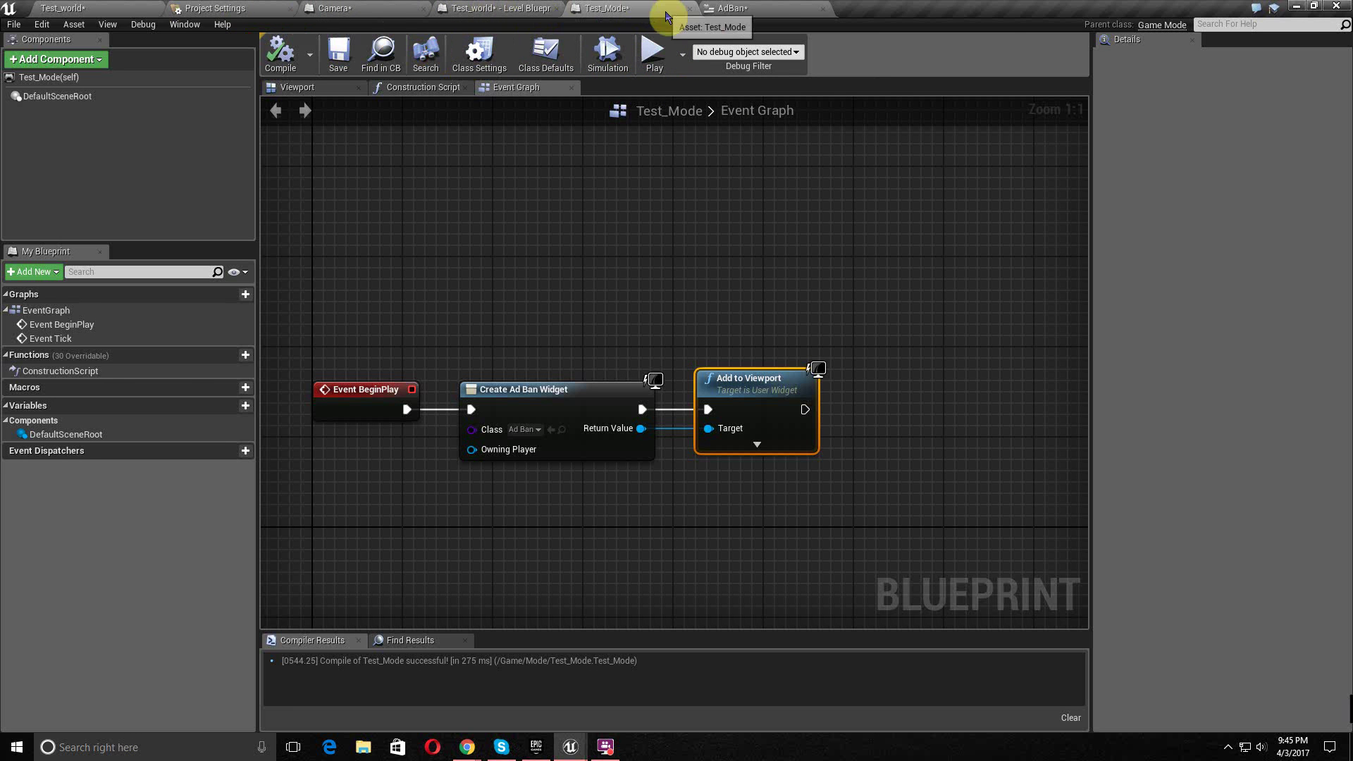
- Switch through the Test_world Level Blueprint and AdBan tabs, then close the Camera blueprint
left_click(484, 8)
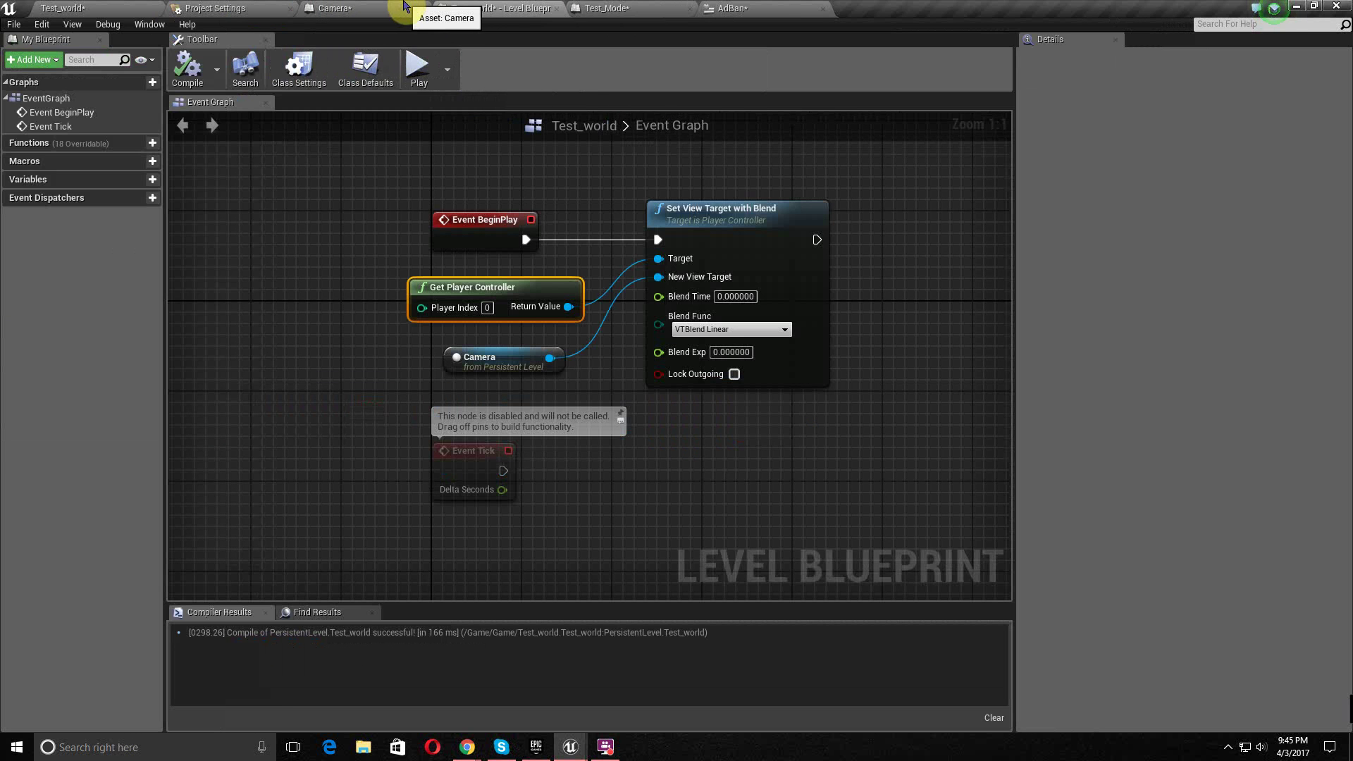
left_click(761, 8)
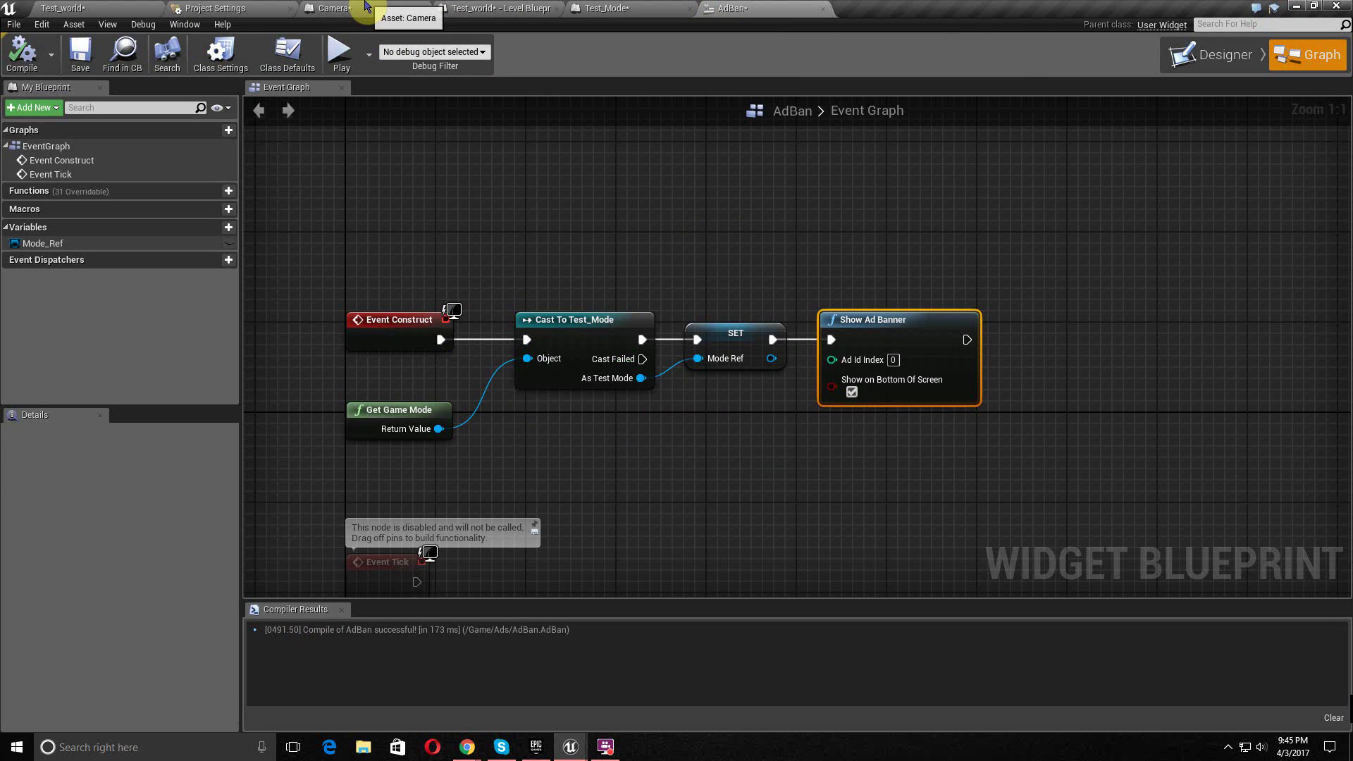
left_click(363, 7)
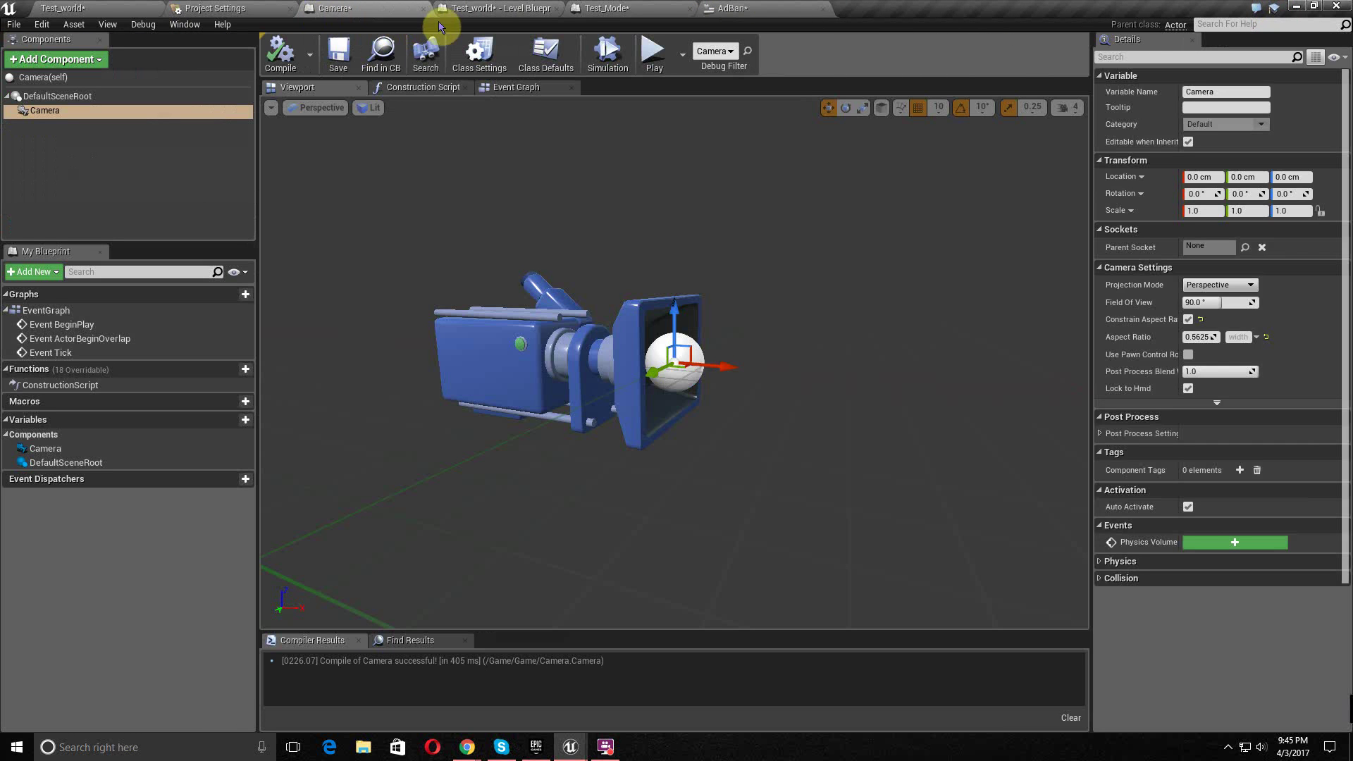
left_click(423, 10)
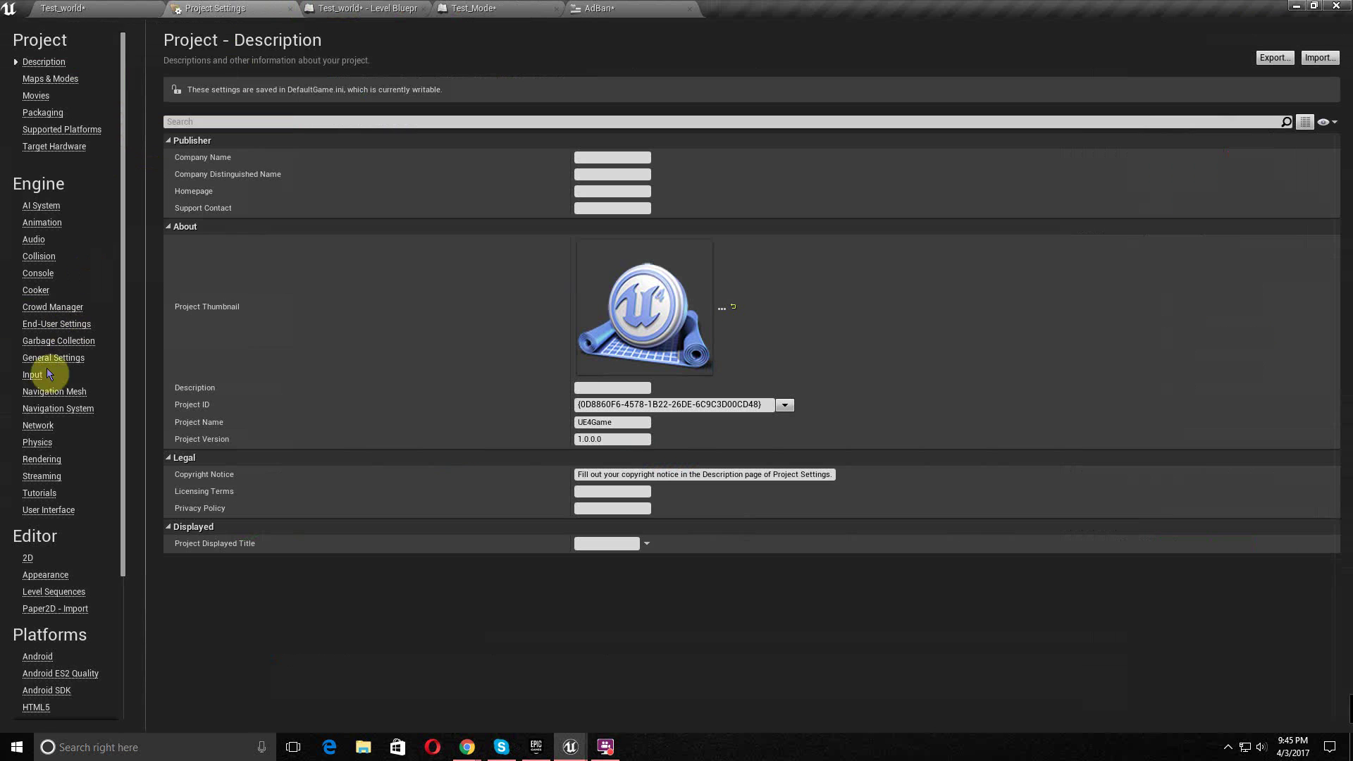
scroll(61, 373, "down", 5)
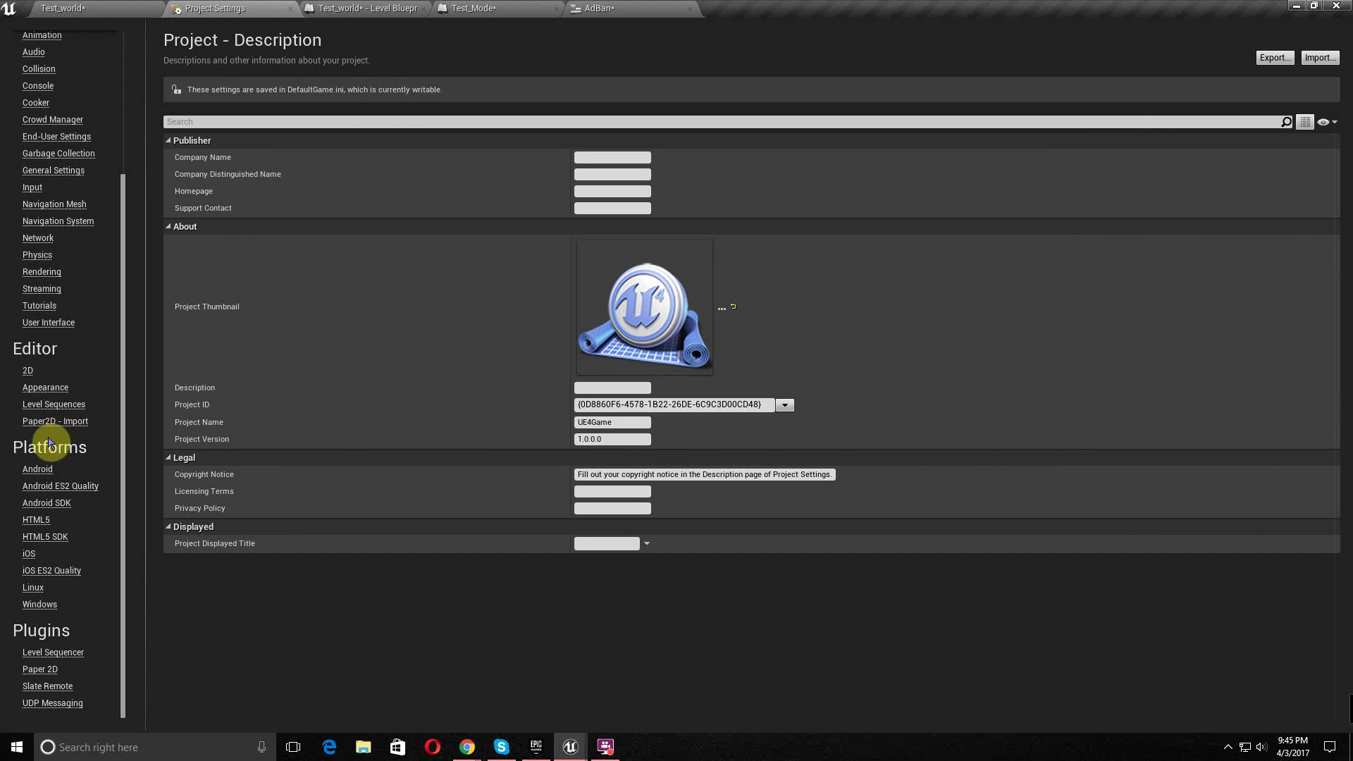
- Open Platforms > Android and run Configure Now for both APKPackaging and Google Play Services
left_click(32, 472)
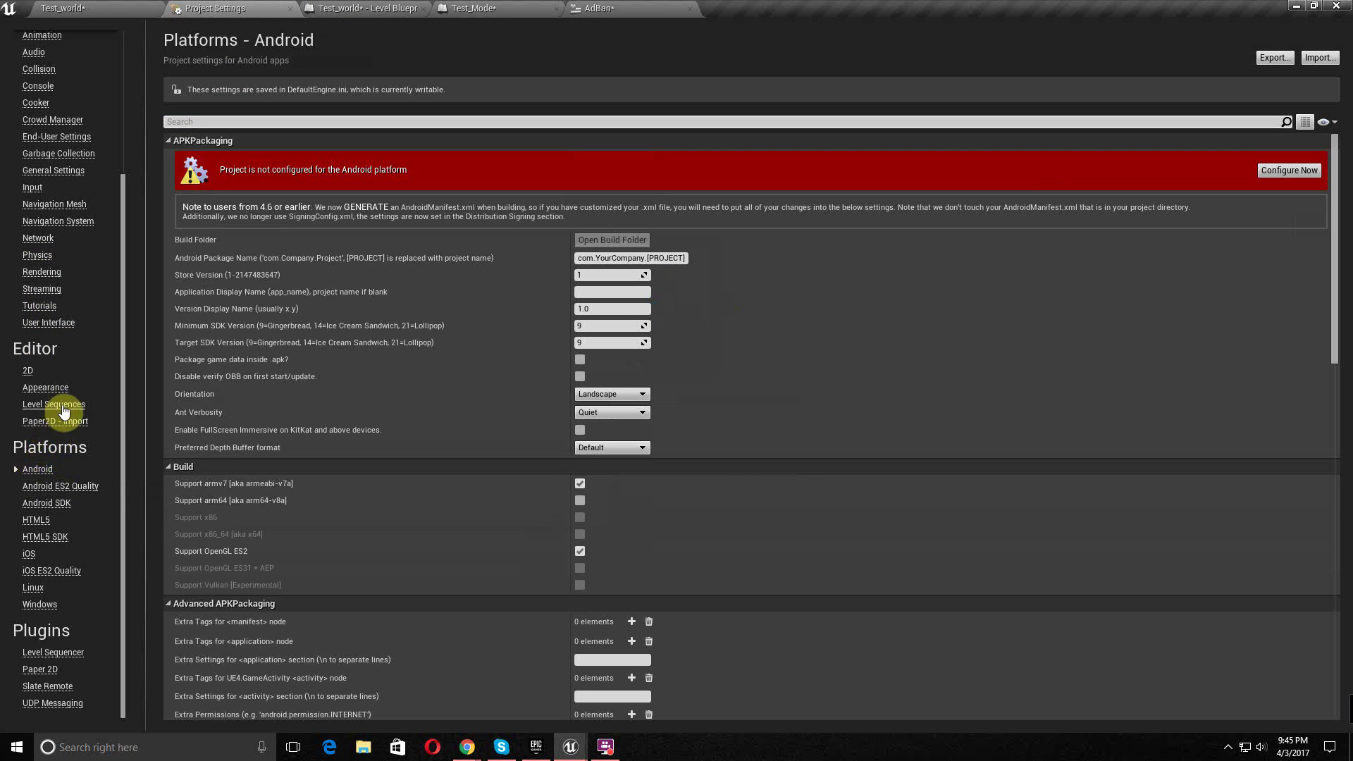
left_click(1296, 171)
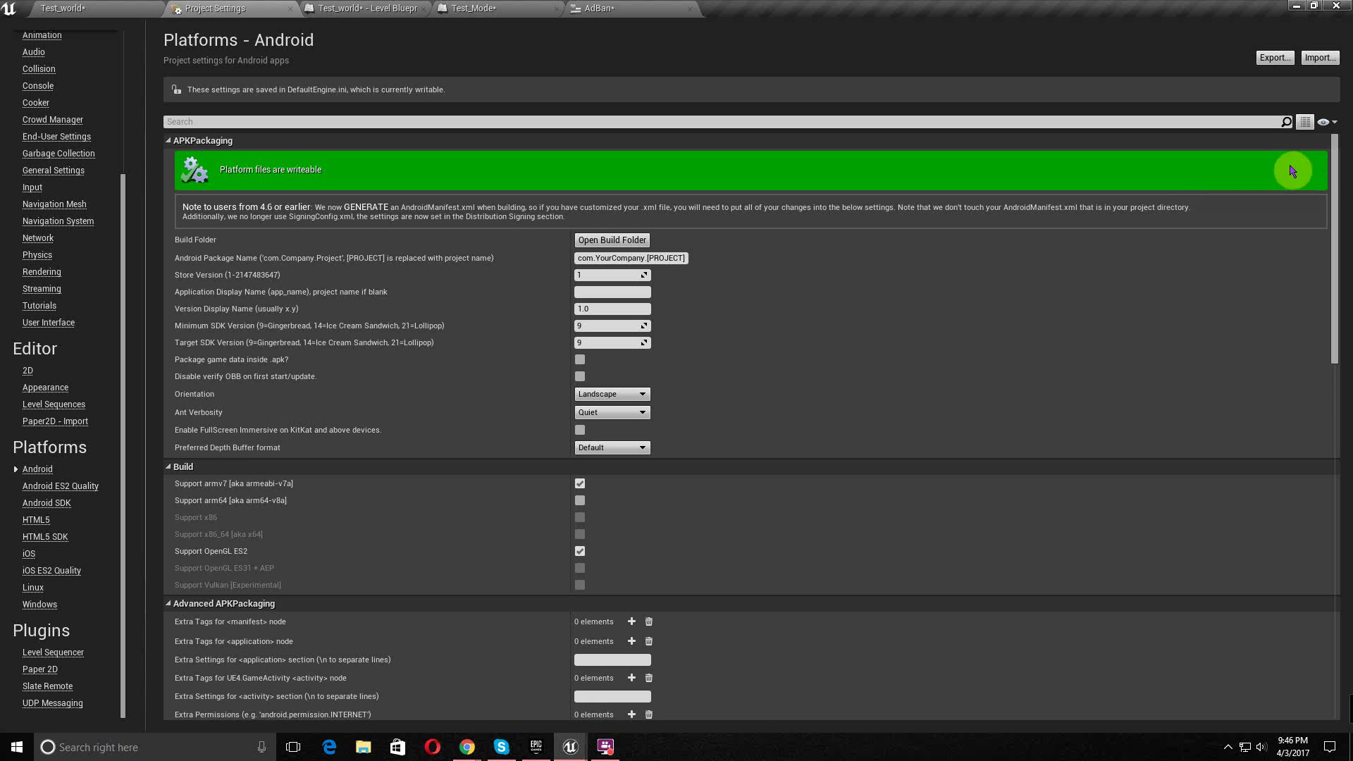
scroll(1184, 278, "down", 10)
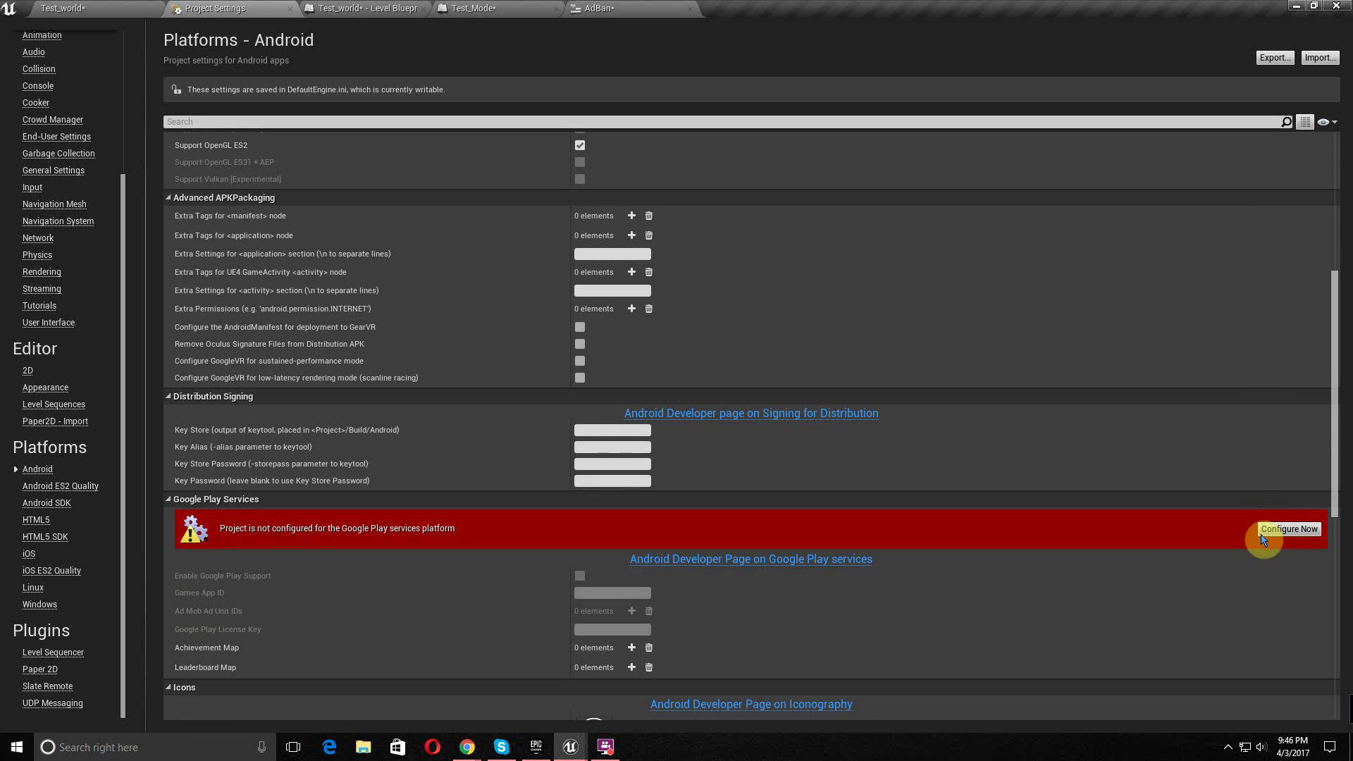
left_click(1264, 533)
scroll(1220, 455, "down", 7)
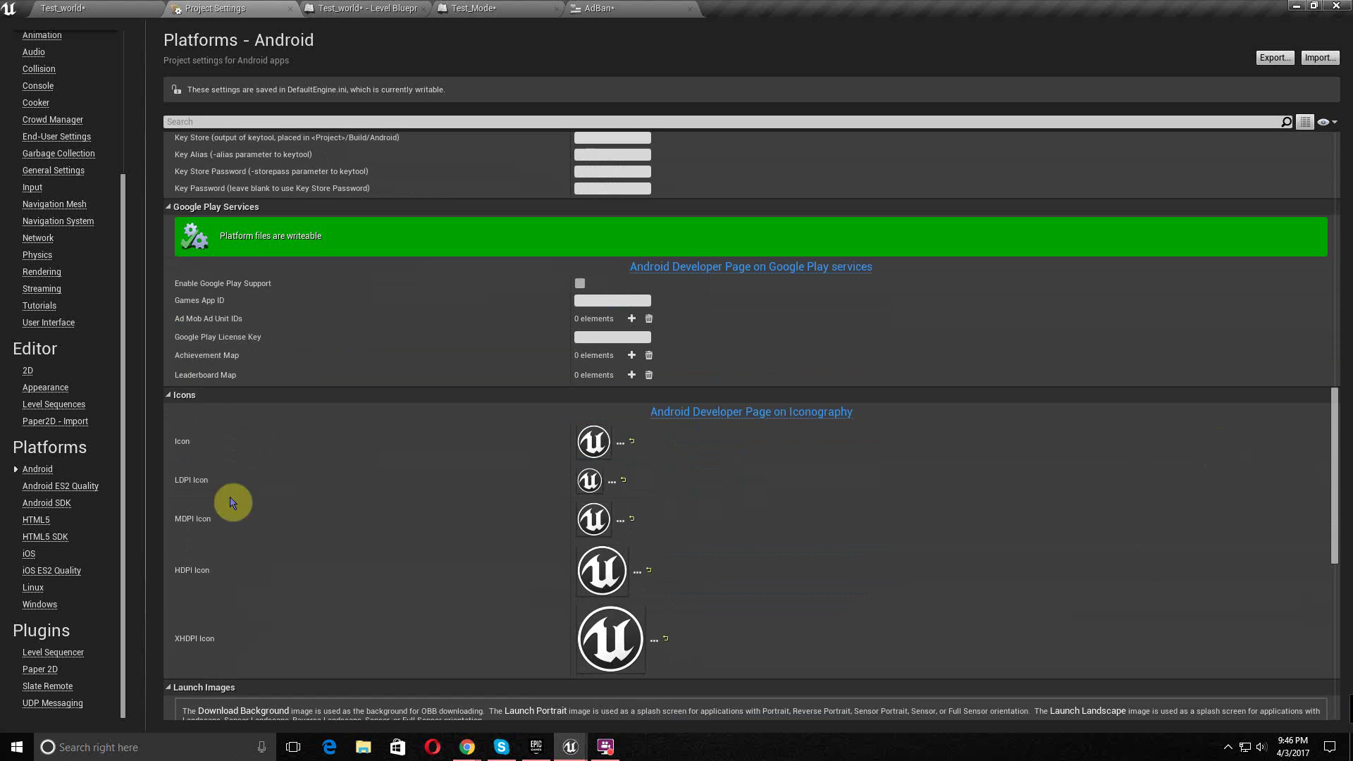
scroll(536, 437, "up", 7)
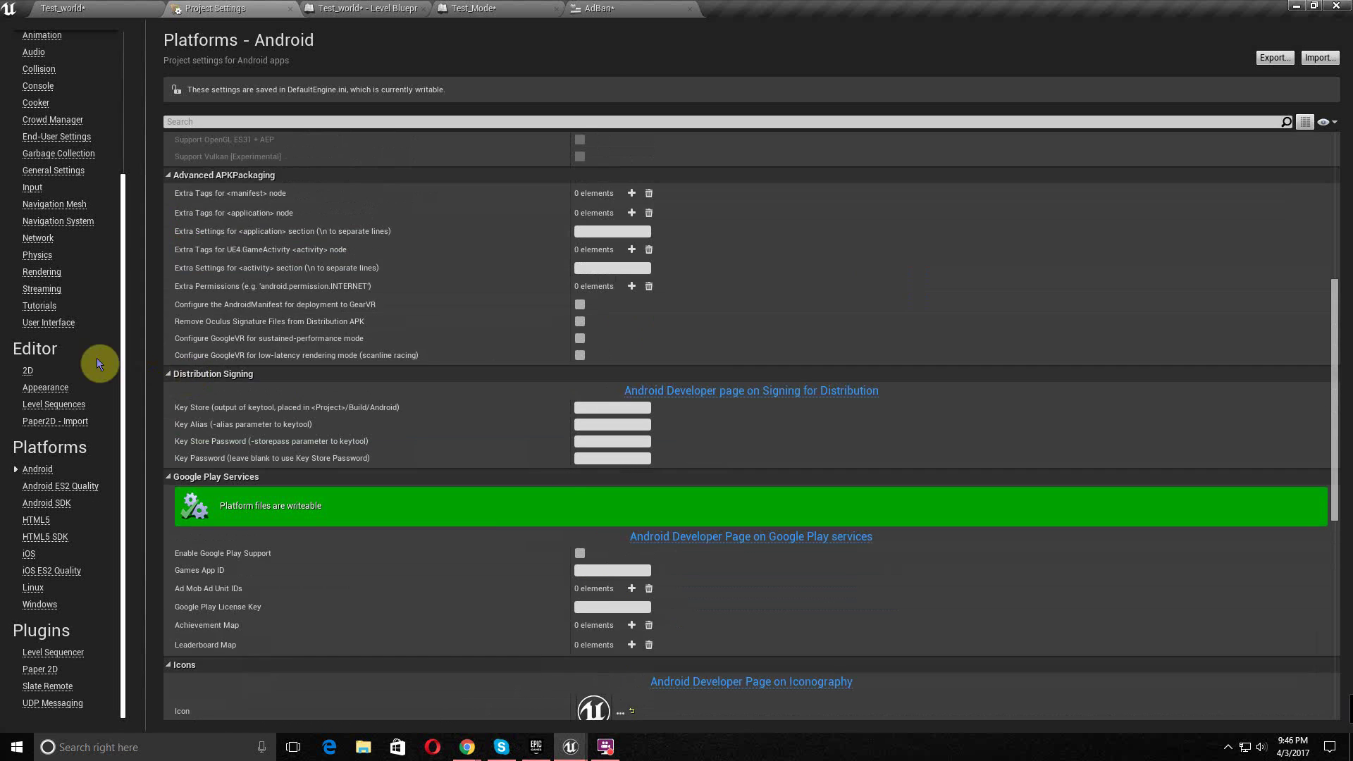
scroll(305, 338, "up", 11)
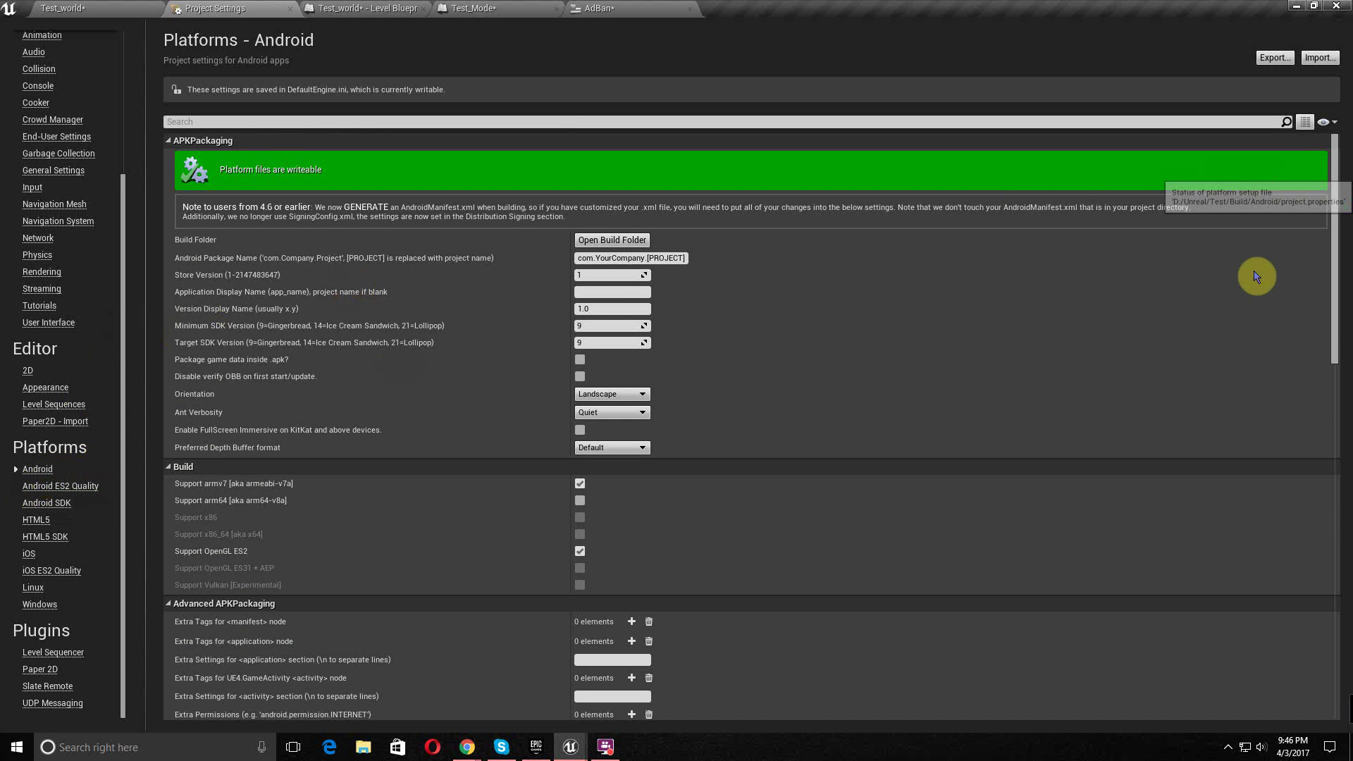
scroll(1133, 453, "down", 8)
scroll(1200, 615, "up", 8)
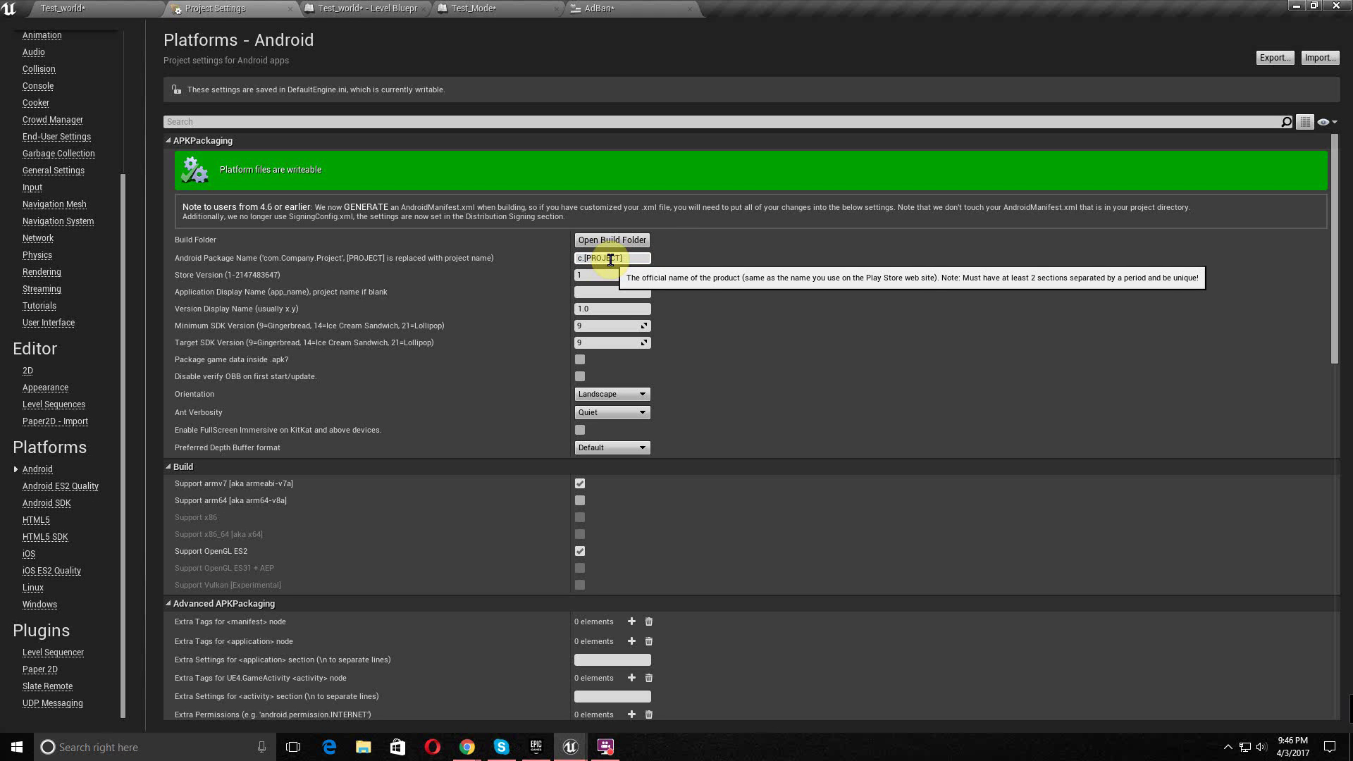
- Set package name com.VNTAGE.test, display name test, and Version Display Name 1.1
left_click(611, 259)
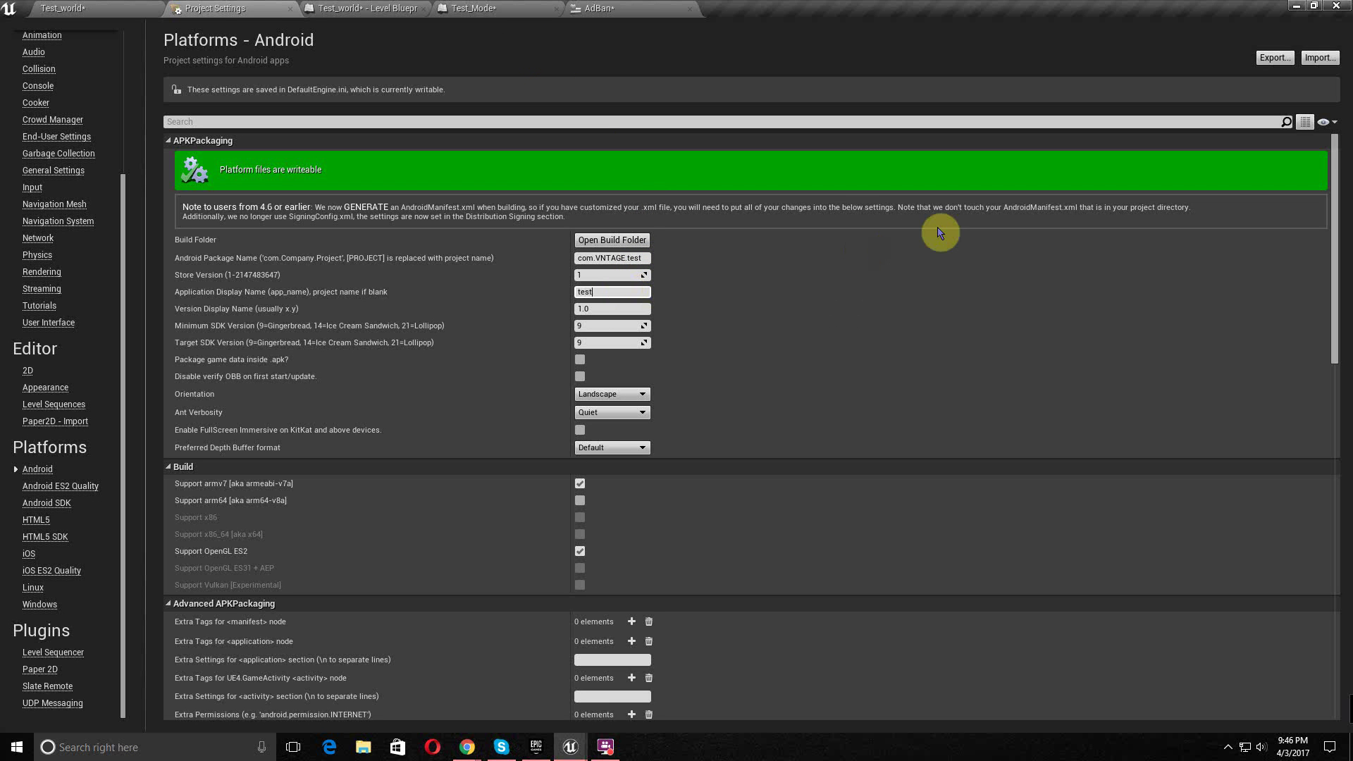
left_click(604, 309)
double_click(618, 313)
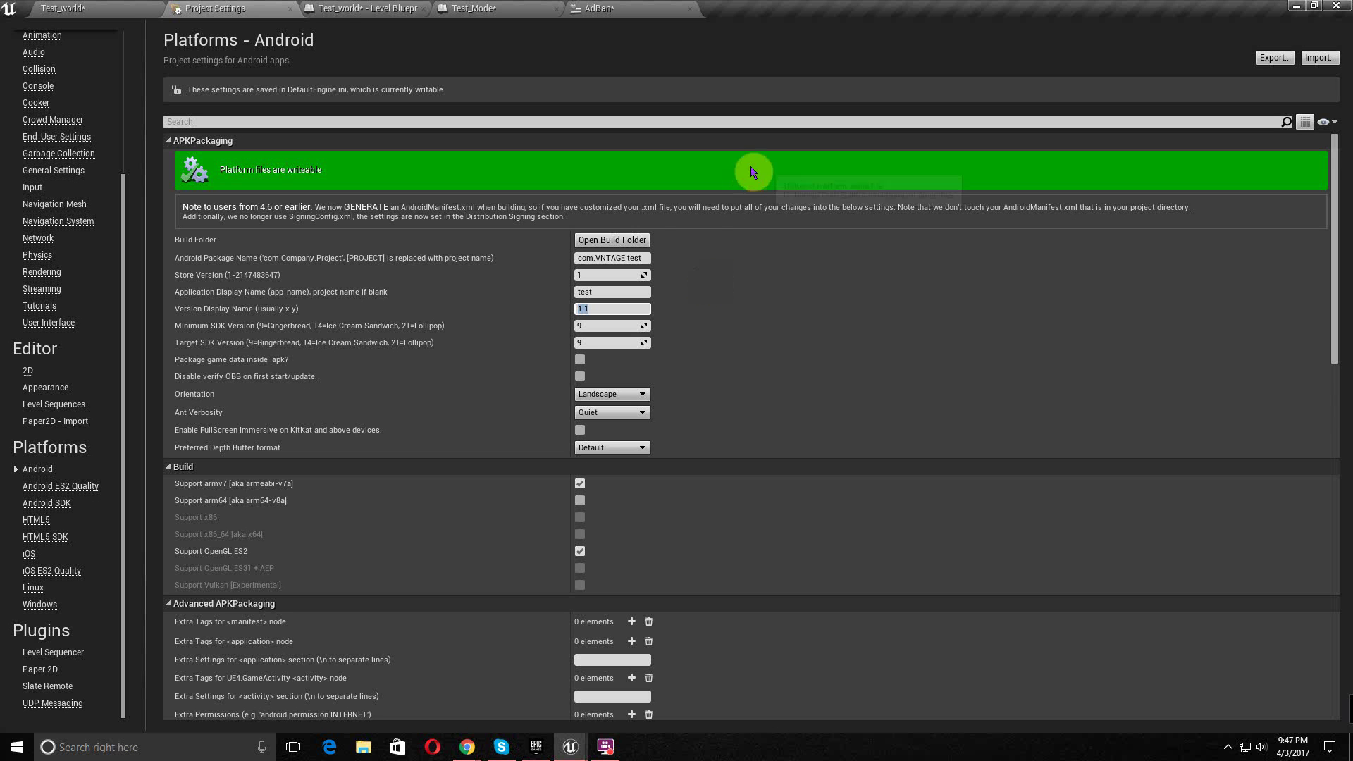
- Set Orientation to Portrait and enable KitKat FullScreen Immersive
scroll(648, 275, "down", 2)
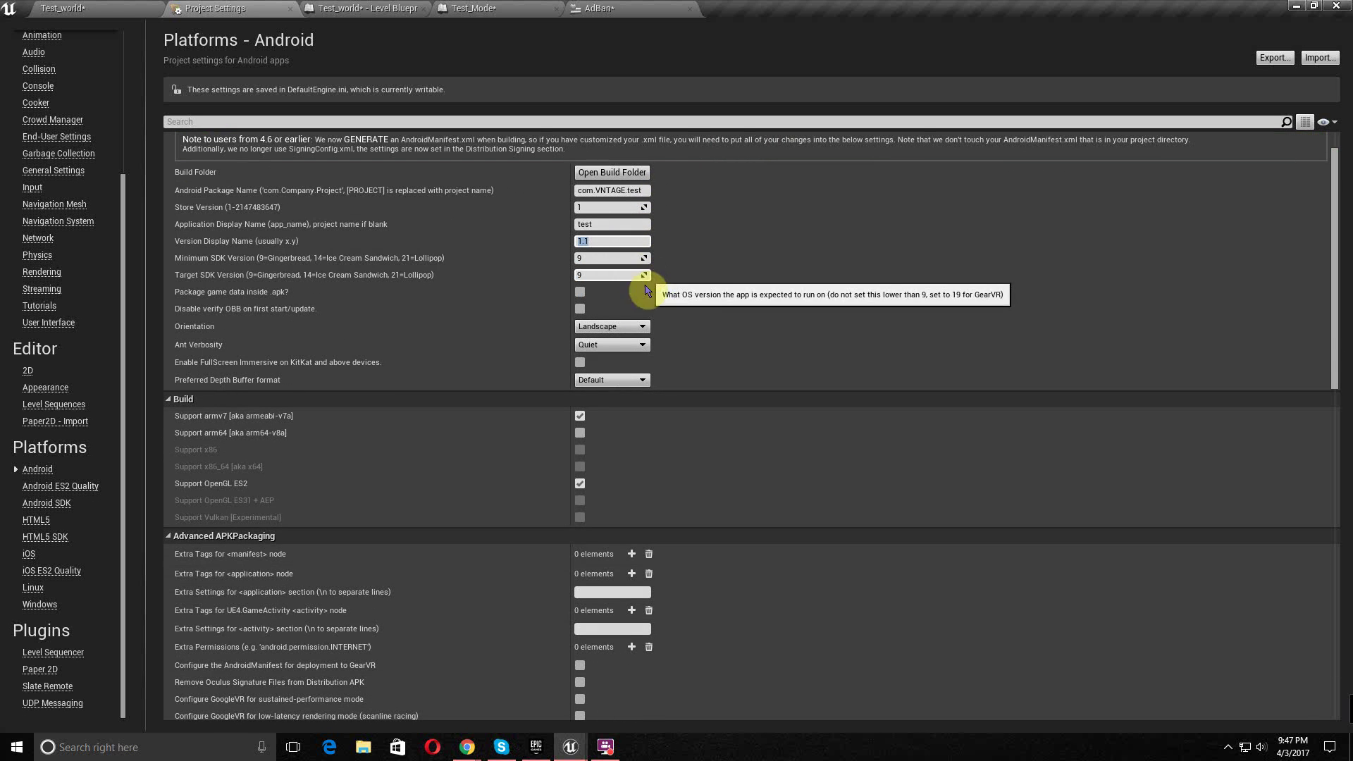
left_click(641, 327)
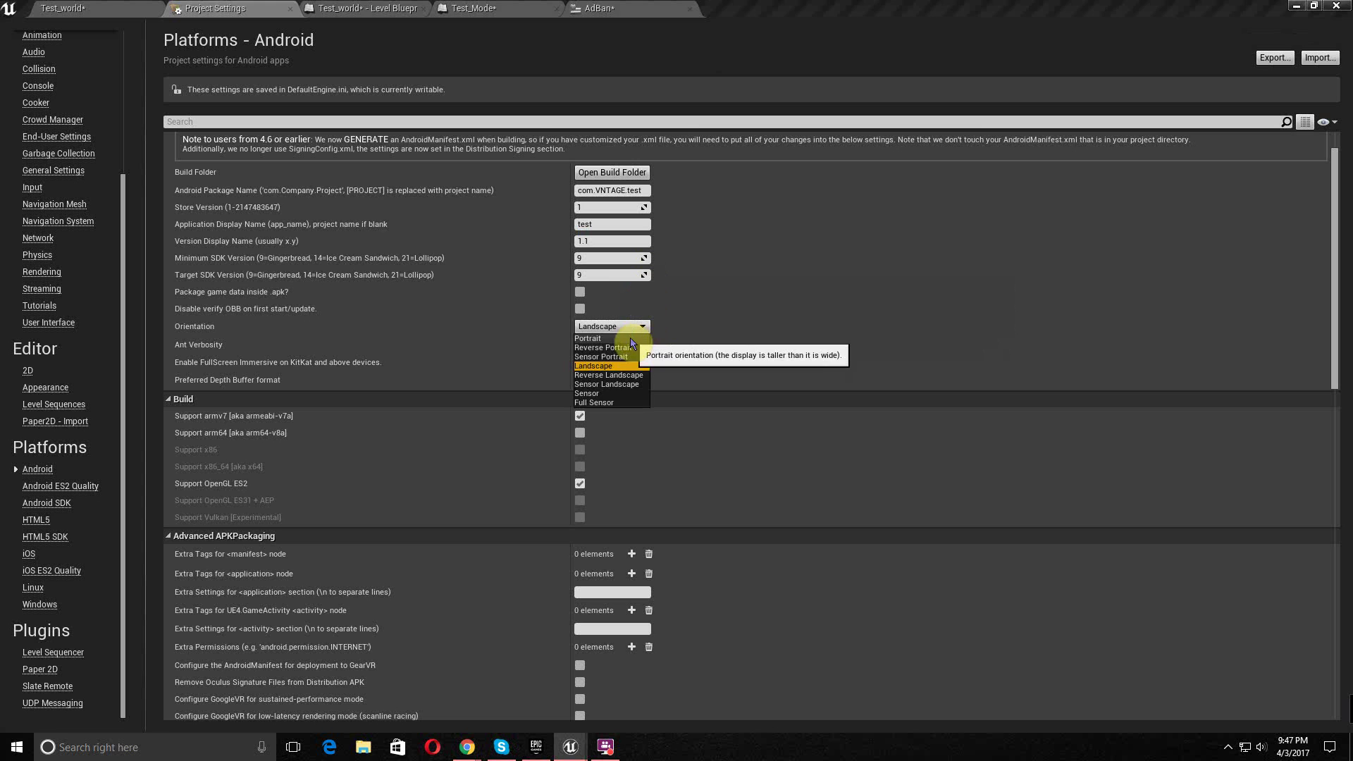
left_click(631, 339)
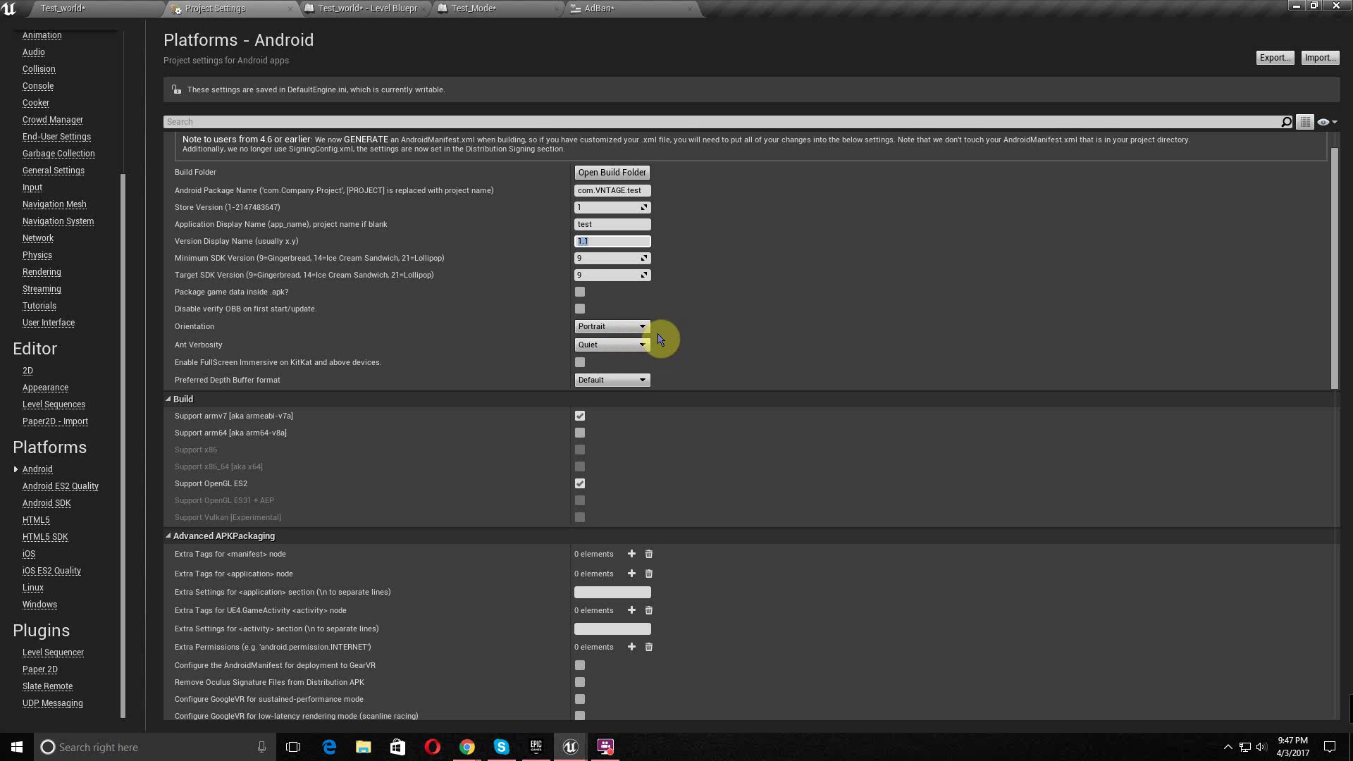
left_click(579, 362)
- Add two empty entries to Extra Tags for the <manifest> node
scroll(689, 347, "down", 3)
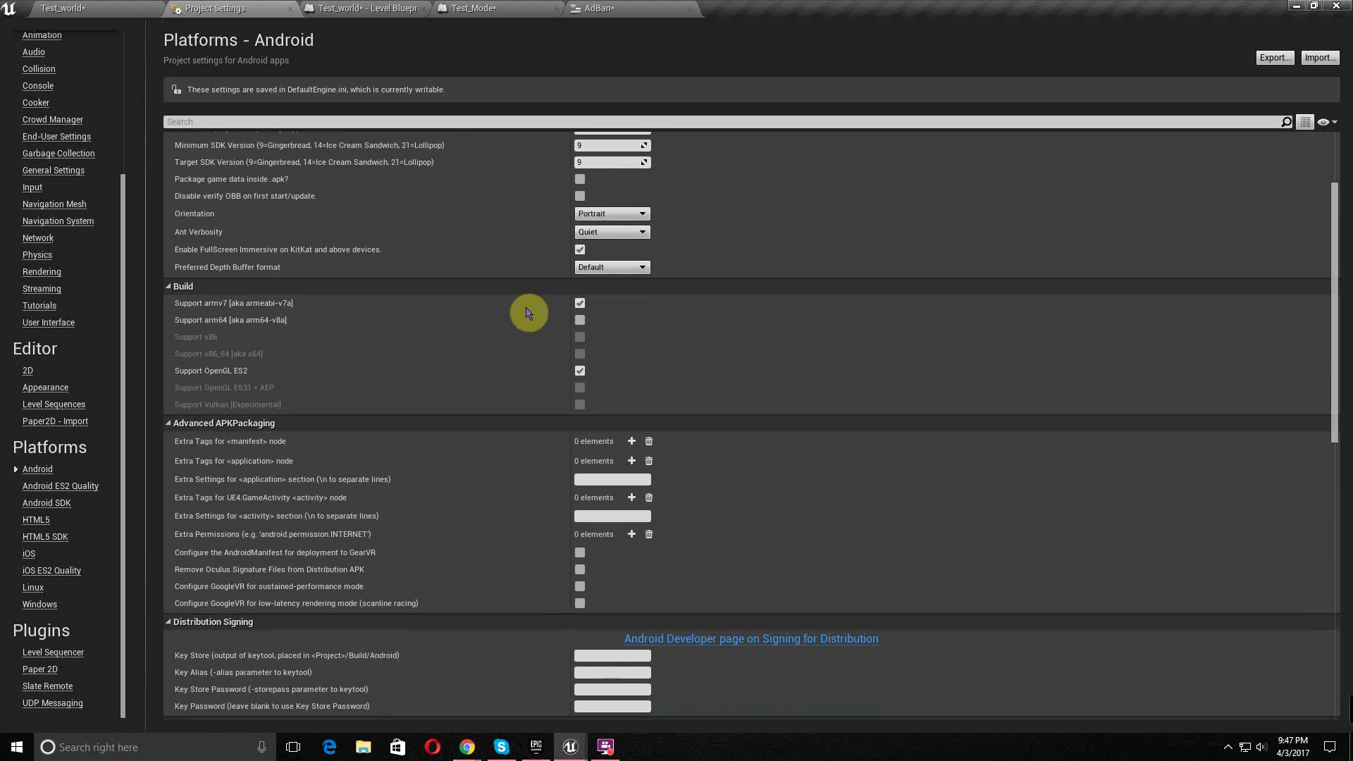
scroll(637, 261, "down", 2)
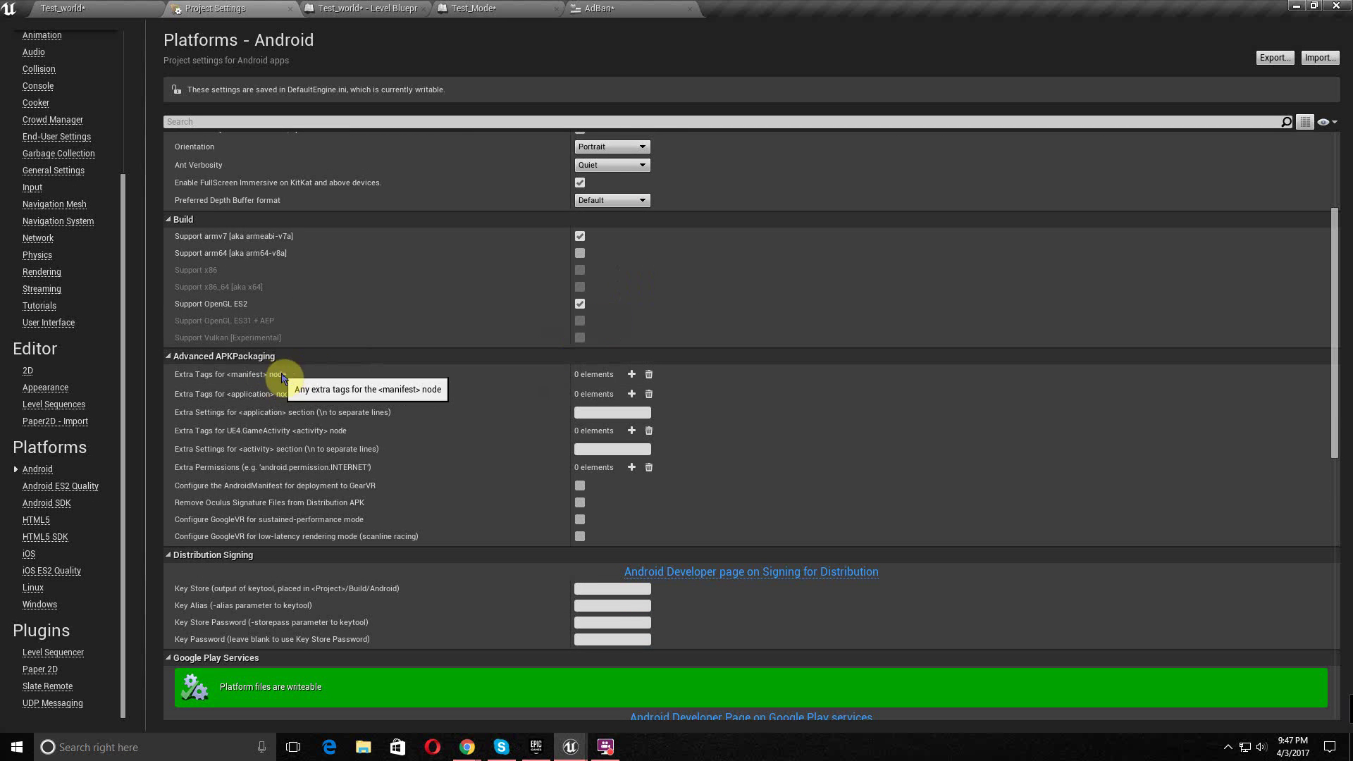
left_click(631, 374)
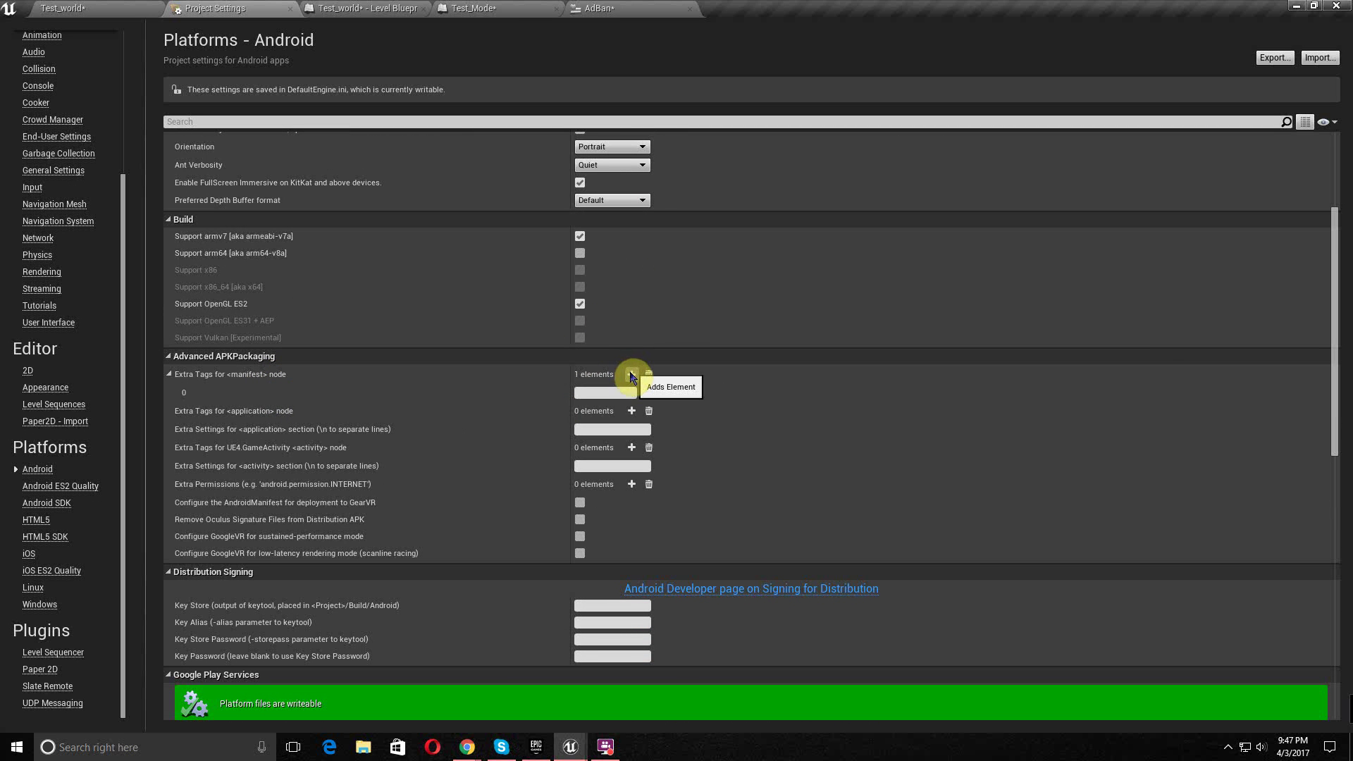
left_click(631, 374)
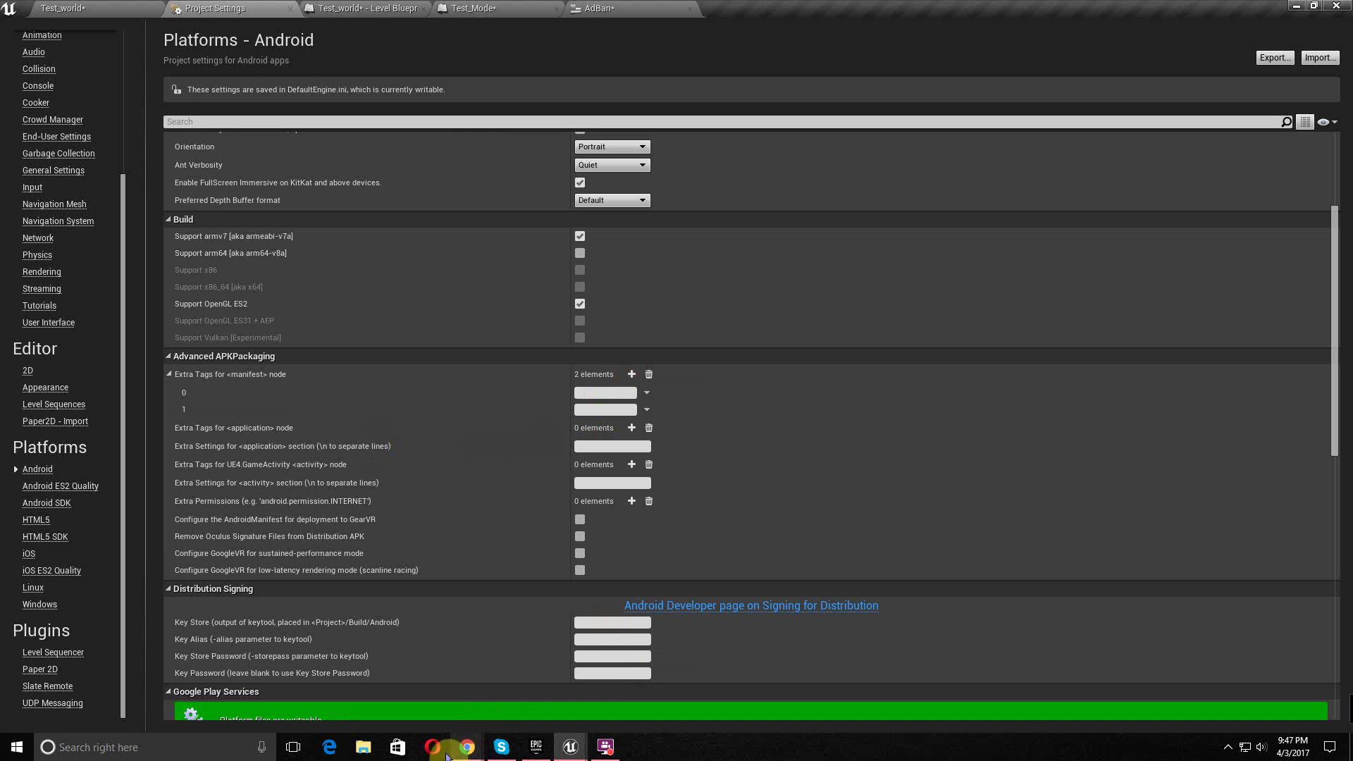
- Copy the games APP_ID Manifest line from the Docs notes into manifest tag entry 0
mouse_move(467, 747)
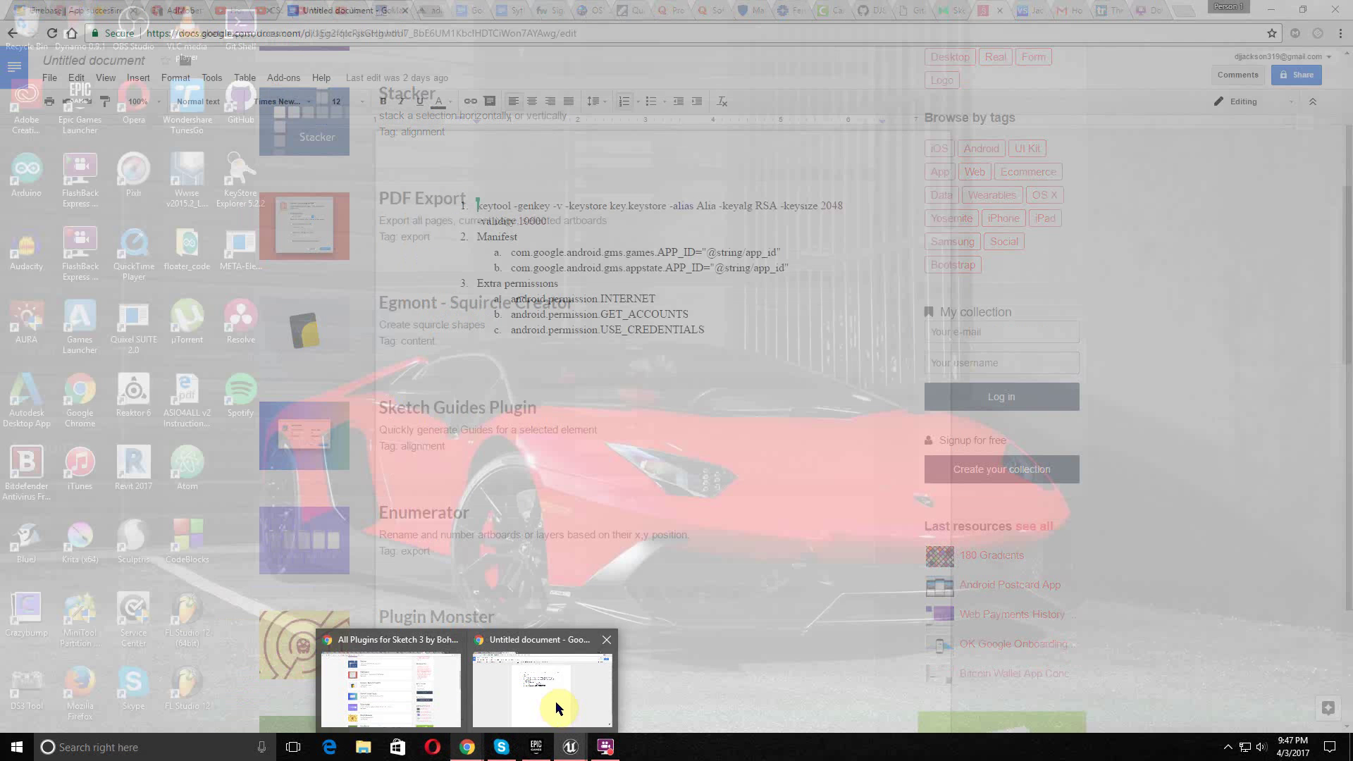
left_click(557, 705)
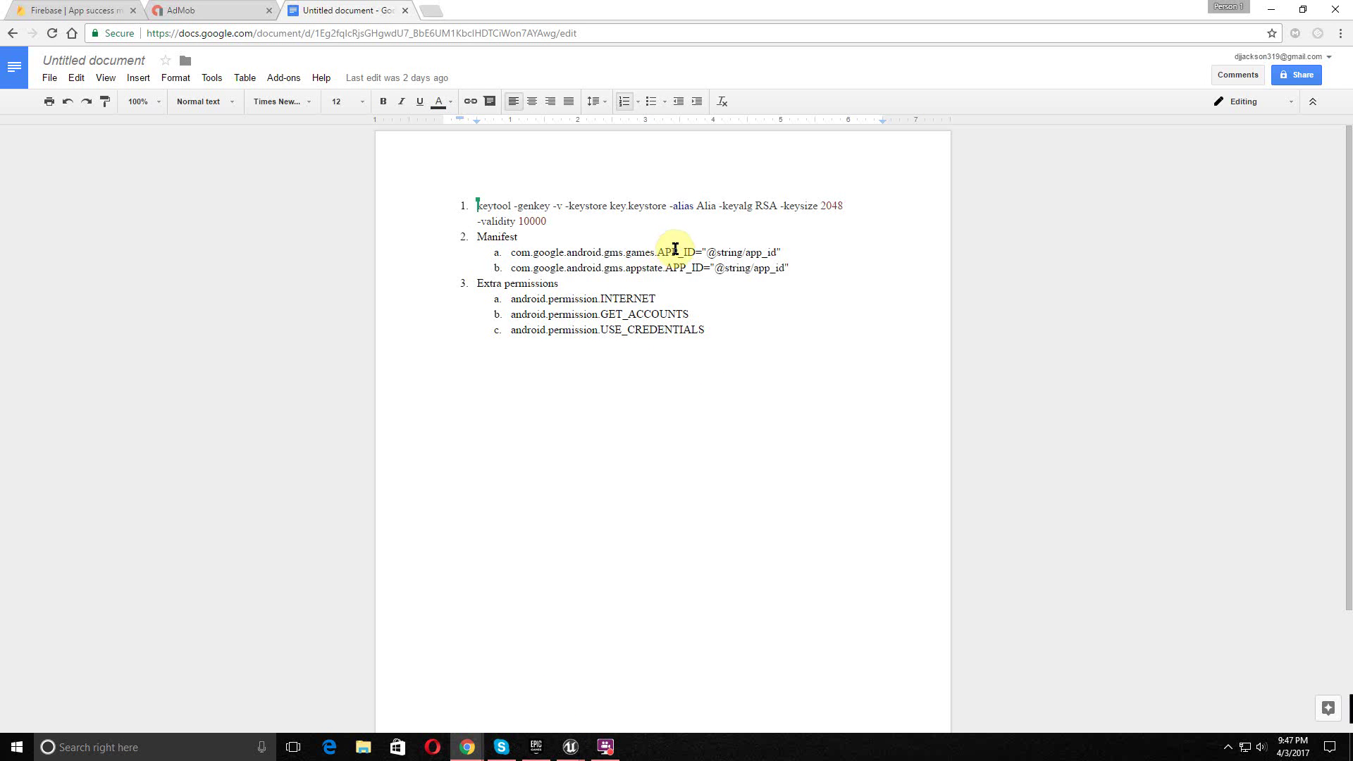
left_click_drag(789, 251, 505, 254)
key("ctrl+c")
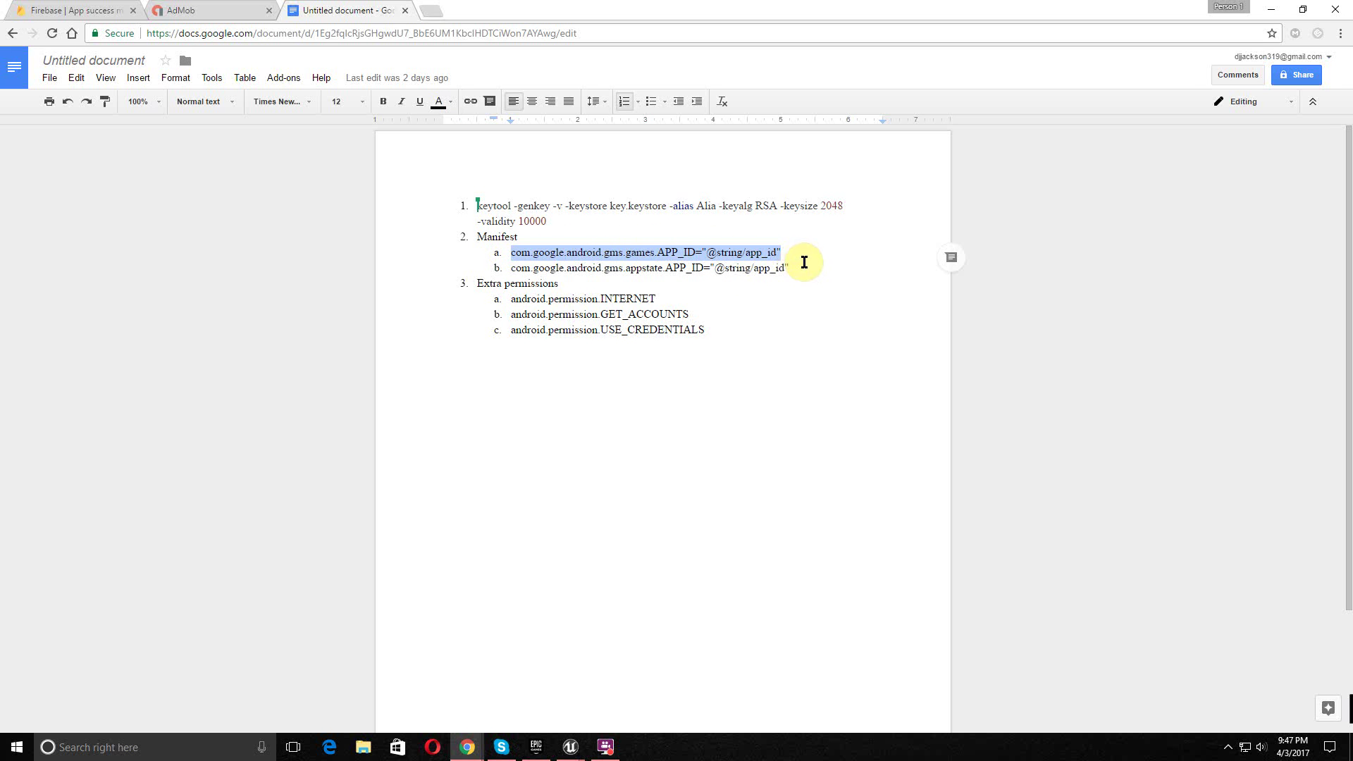
key("alt+Tab")
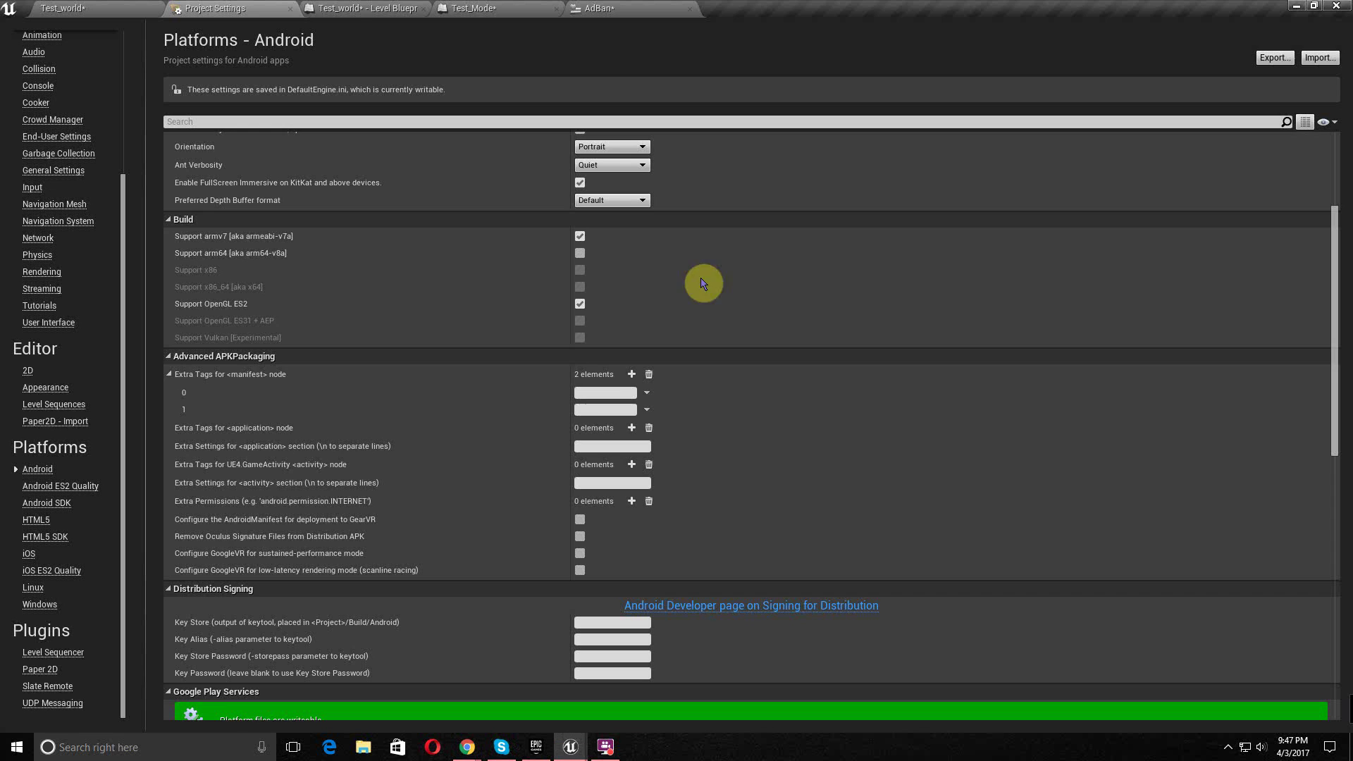
left_click(596, 393)
key("ctrl+v")
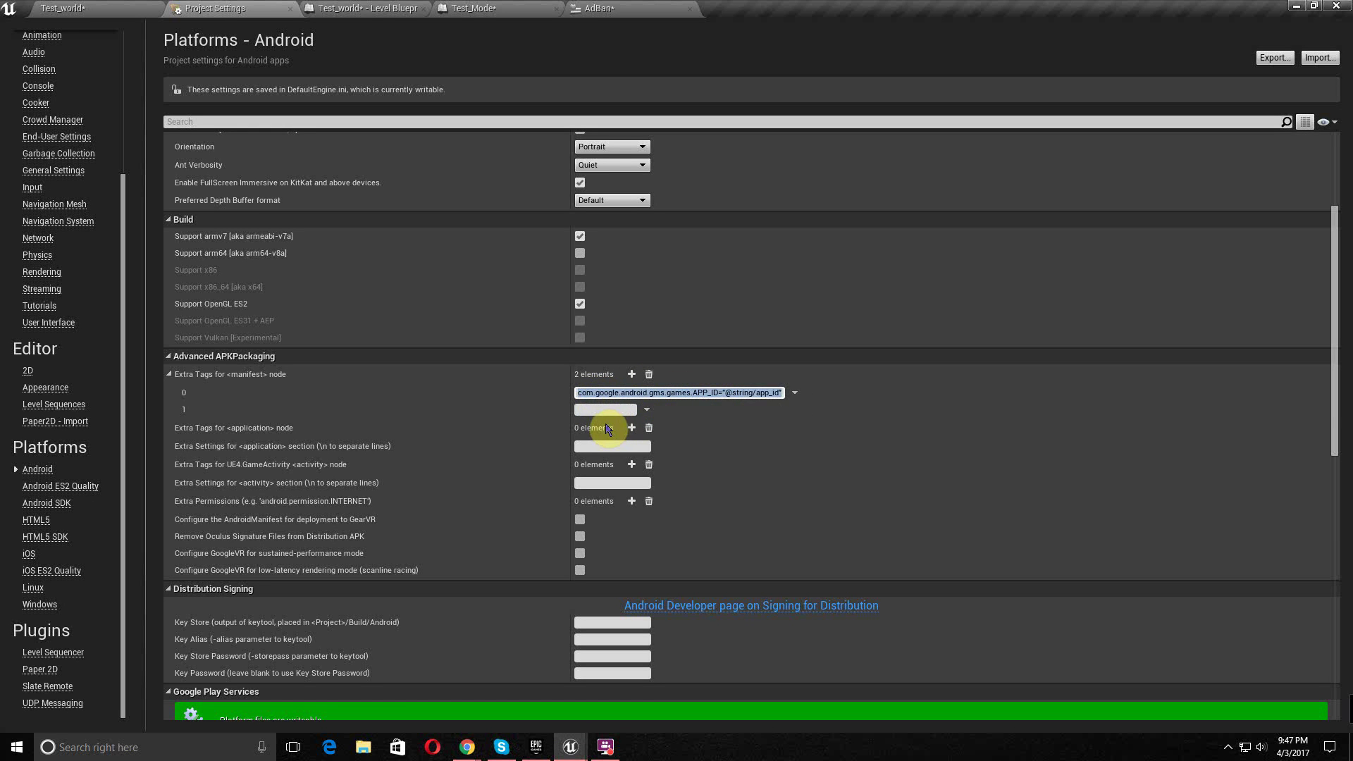
- Copy the appstate APP_ID Manifest line from the notes into manifest tag entry 1
key("alt+Tab")
left_click_drag(789, 268, 514, 273)
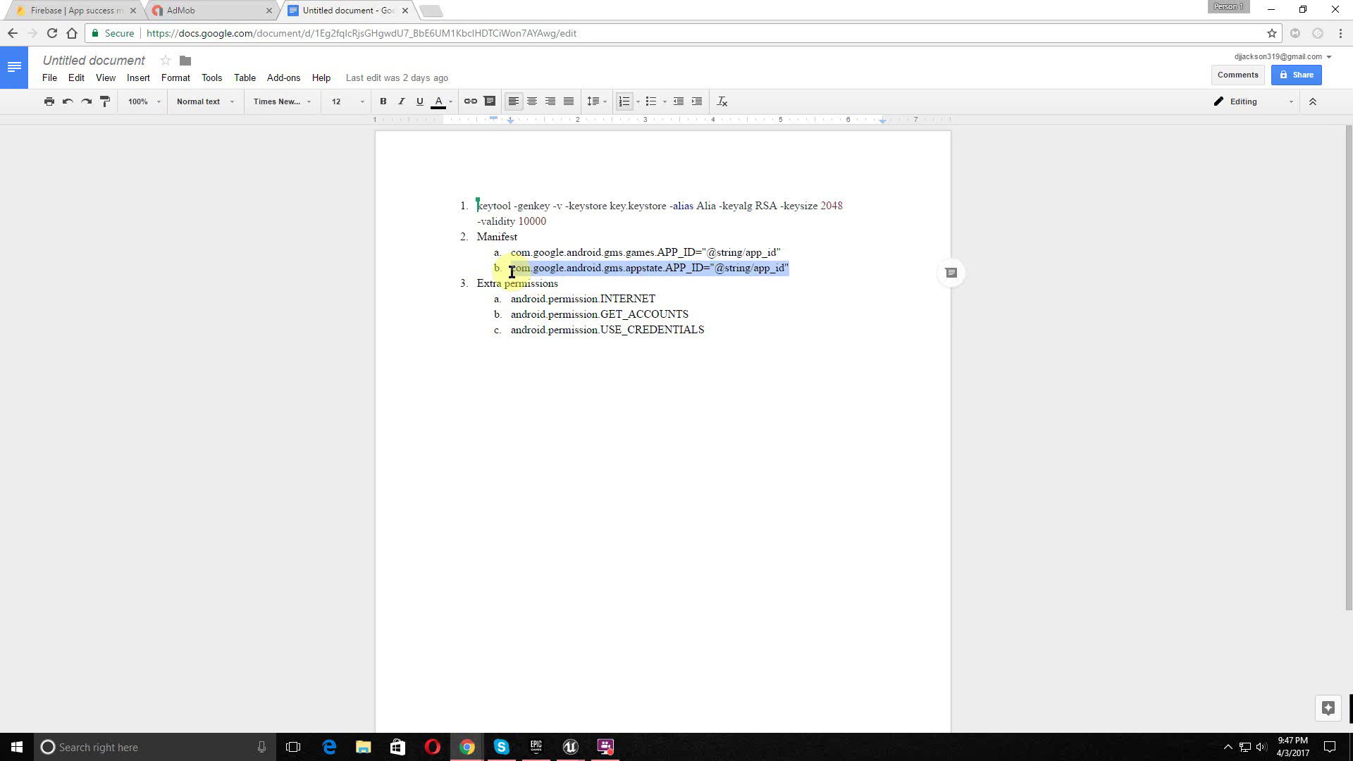
key("ctrl+c")
key("alt+Tab")
left_click(592, 410)
key("ctrl+v")
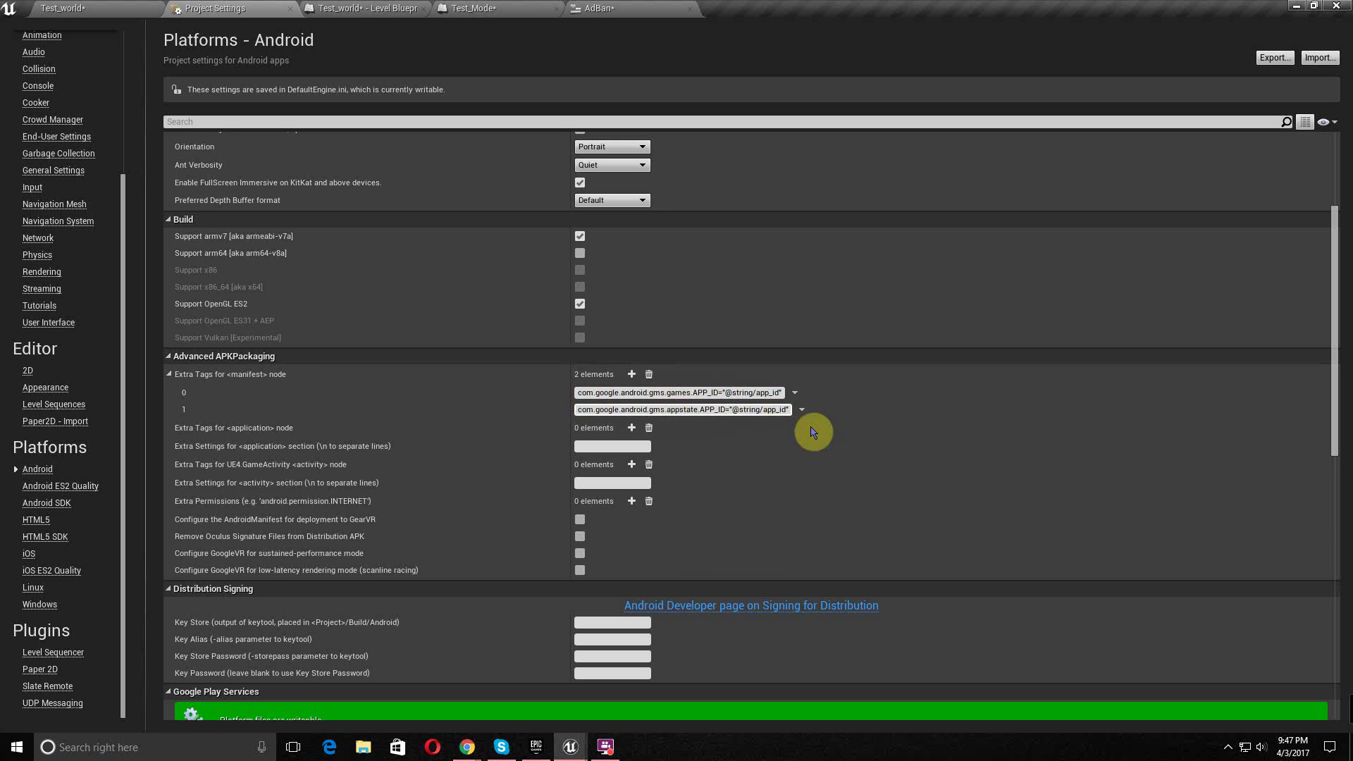
left_click(620, 409)
scroll(638, 419, "down", 1)
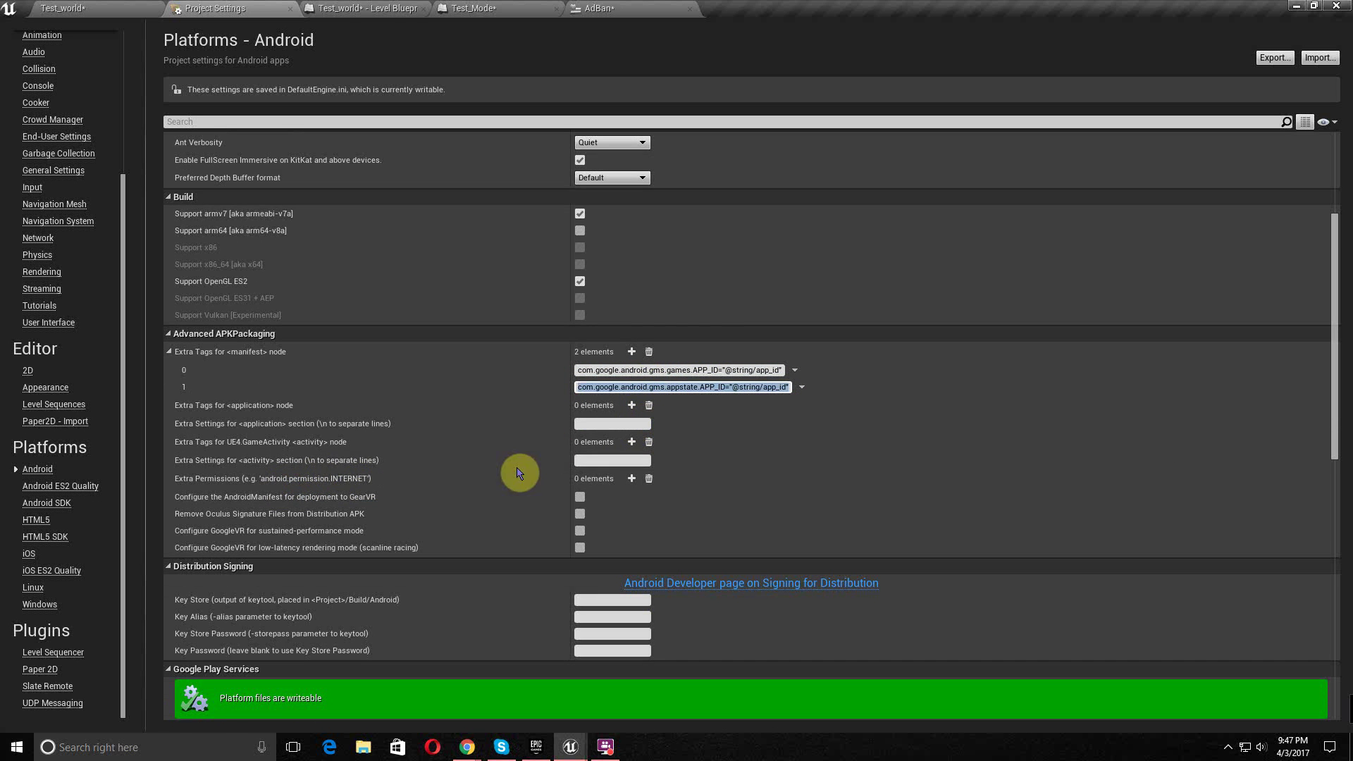
- Add three Extra Permissions entries and paste android.permission.INTERNET from the notes into entry 0
left_click(631, 479)
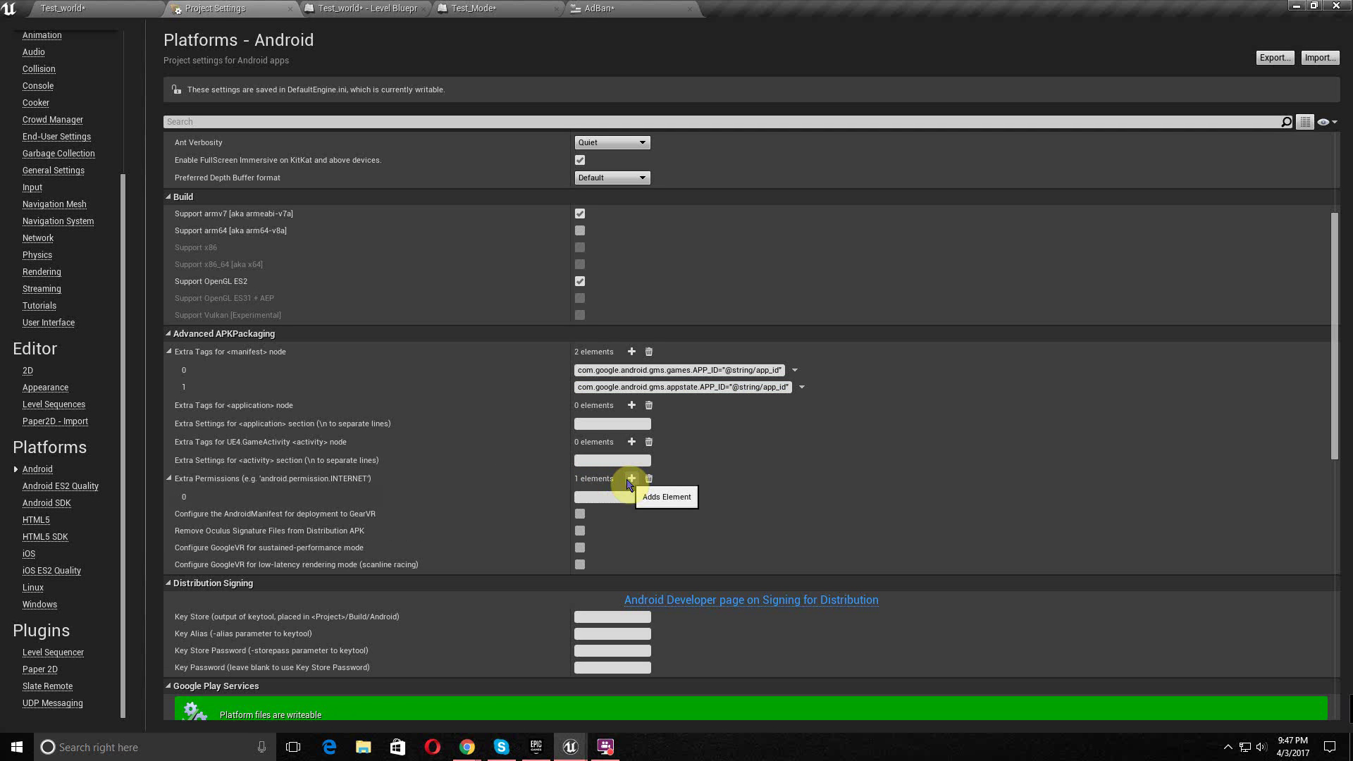
left_click(630, 479)
left_click(631, 479)
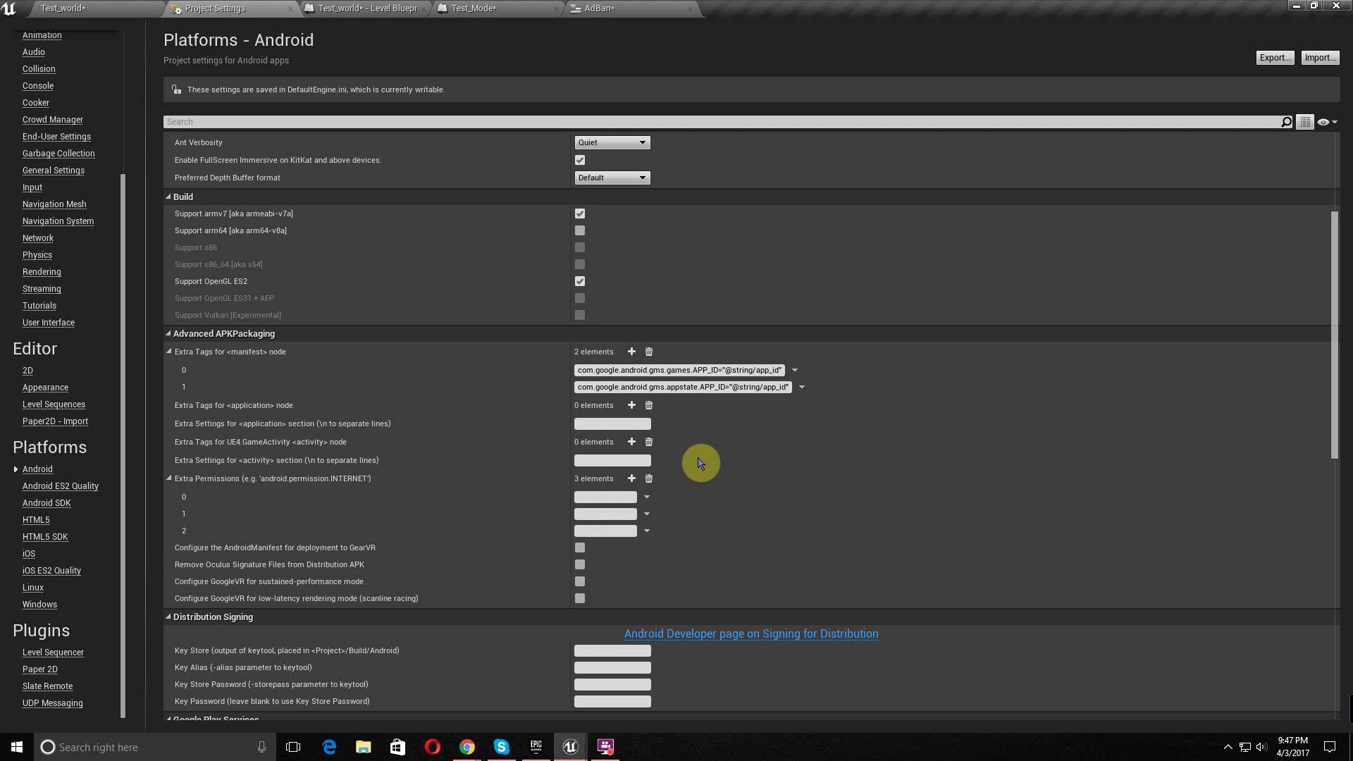
key("alt+Tab")
left_click(620, 317)
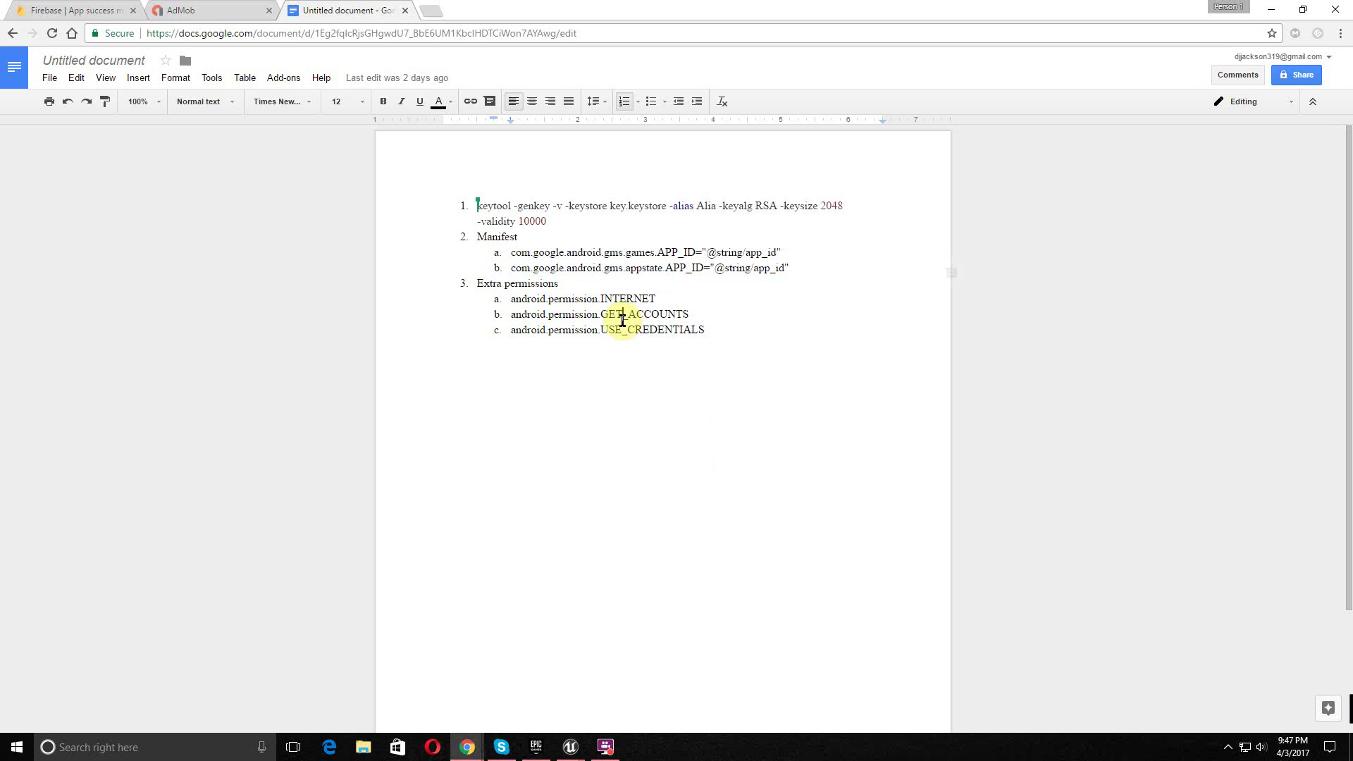
triple_click(504, 305)
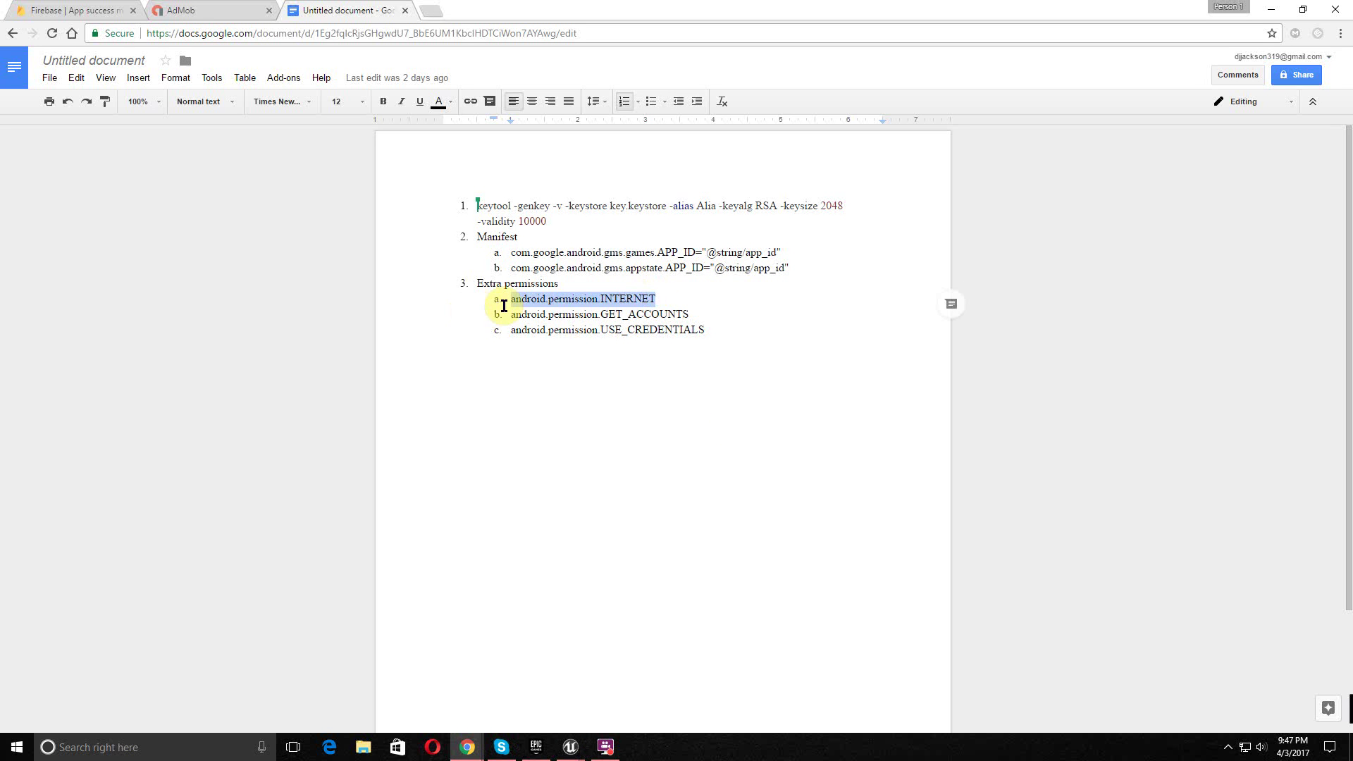
key("alt+Tab")
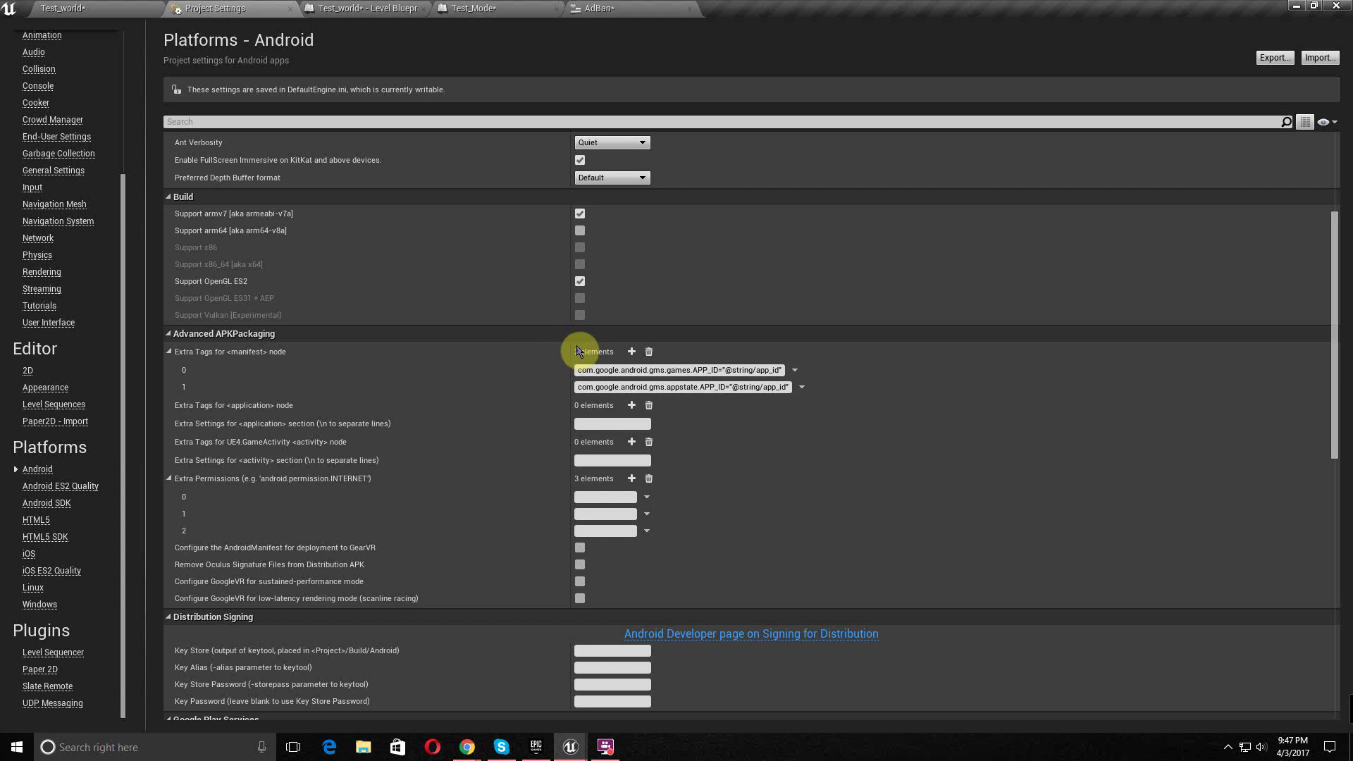
left_click(592, 496)
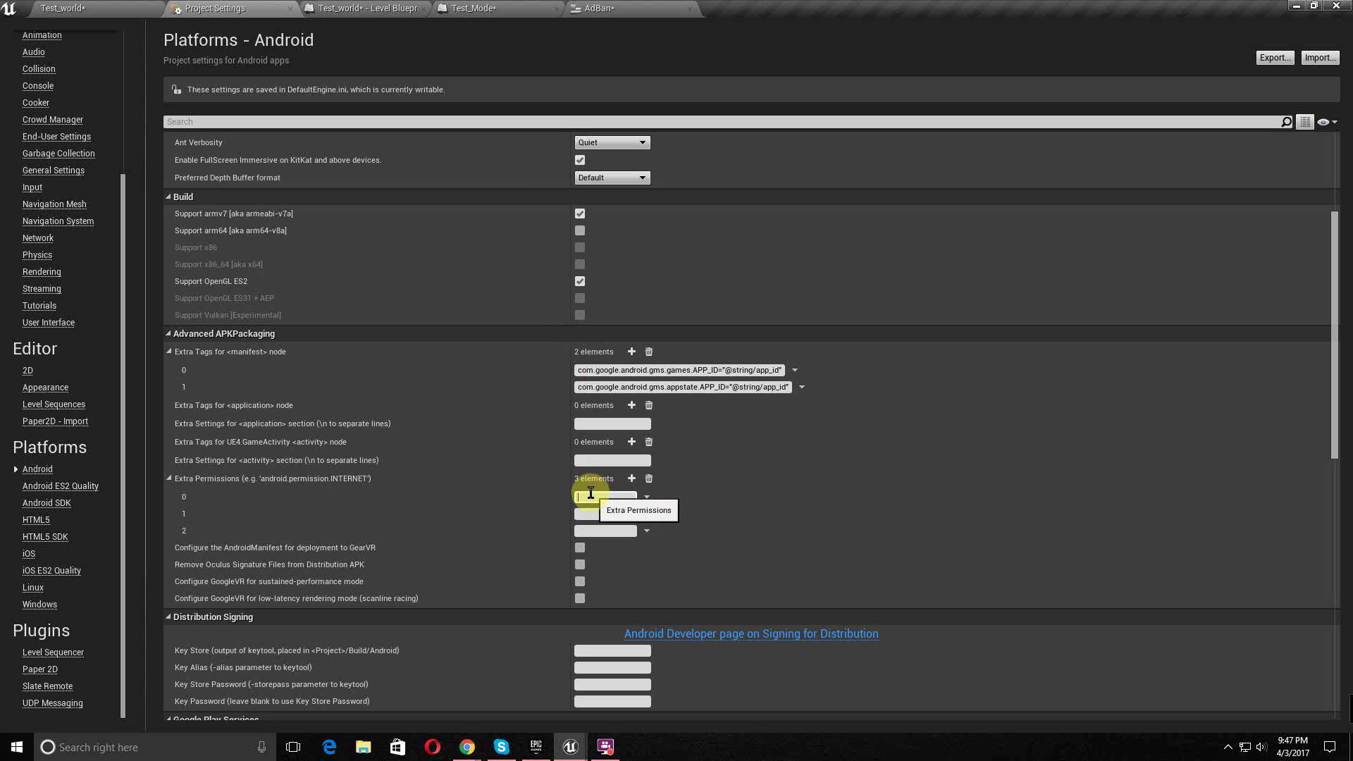
key("ctrl+v")
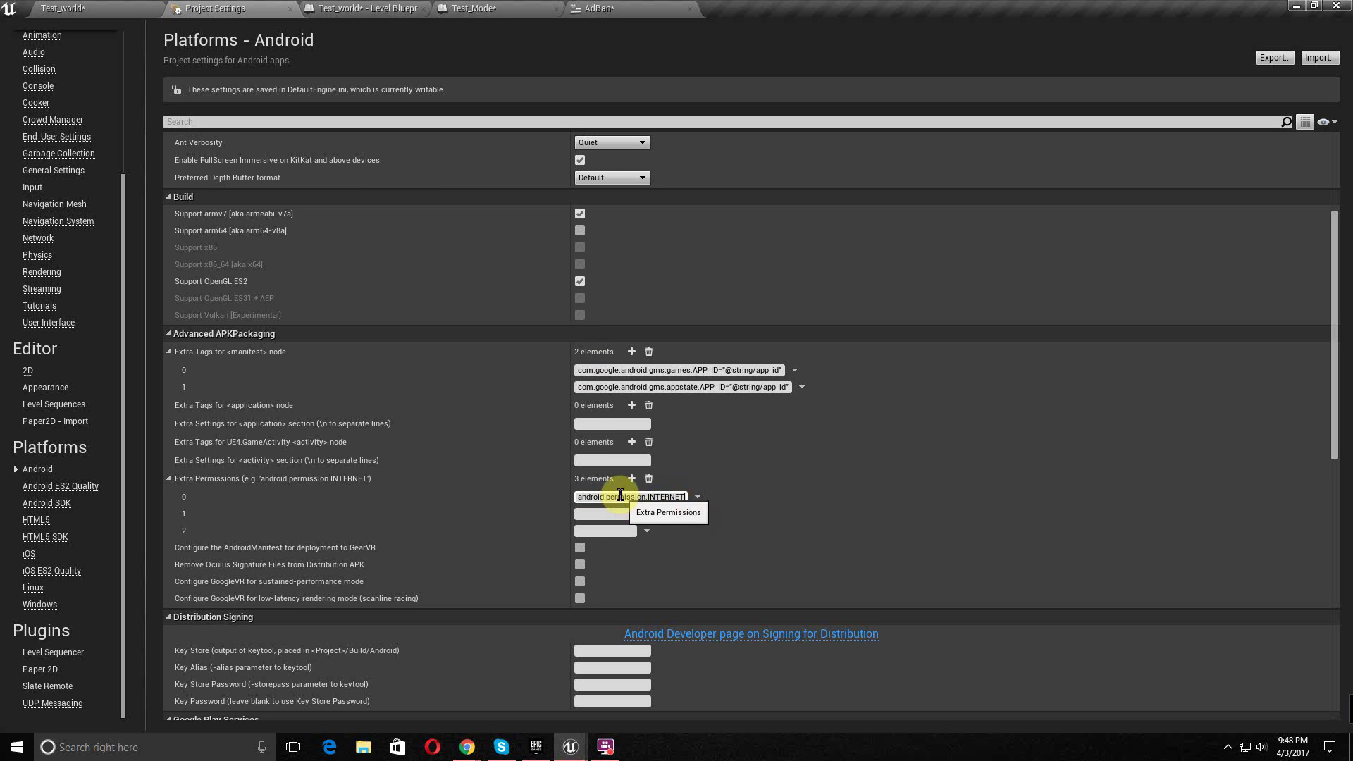
- Paste android.permission.GET_ACCOUNTS from the notes into permission entry 1
key("alt+Tab")
left_click_drag(696, 313, 508, 310)
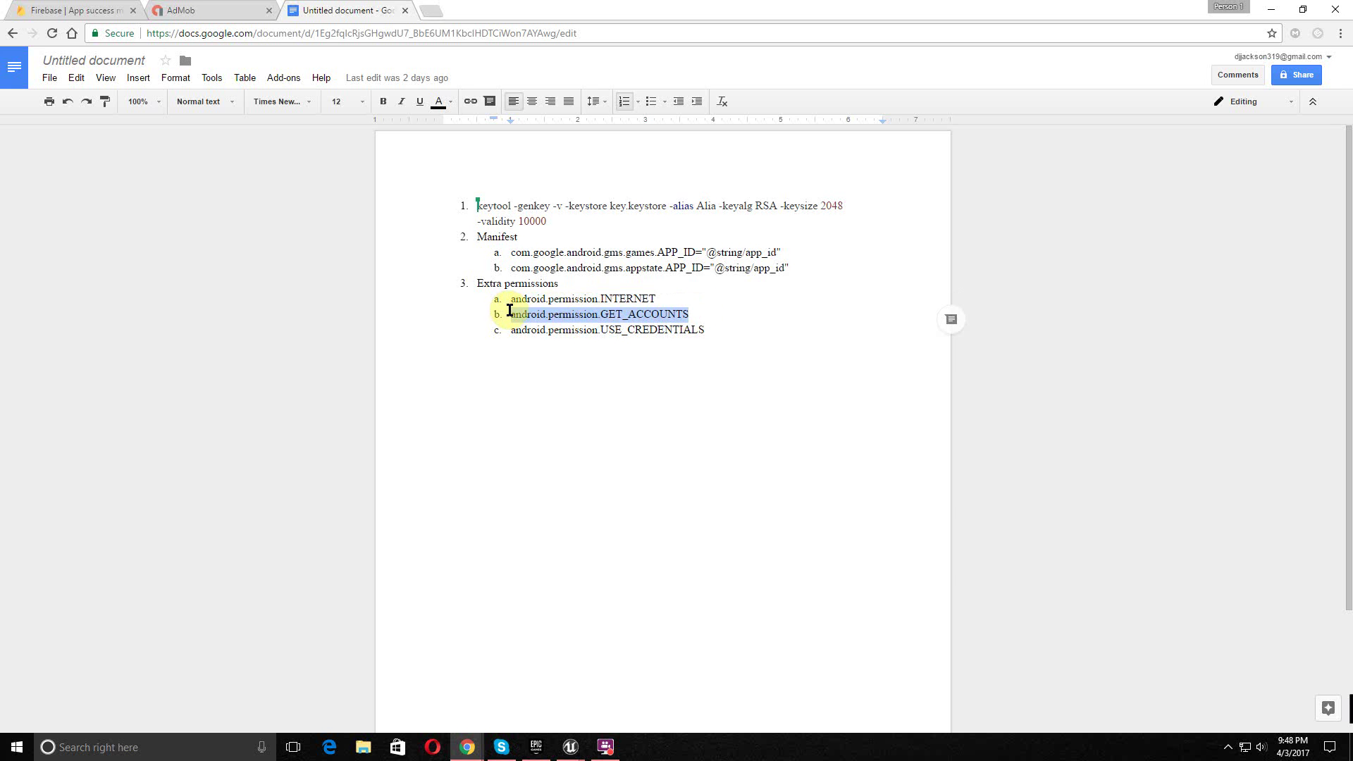
key("alt+Tab")
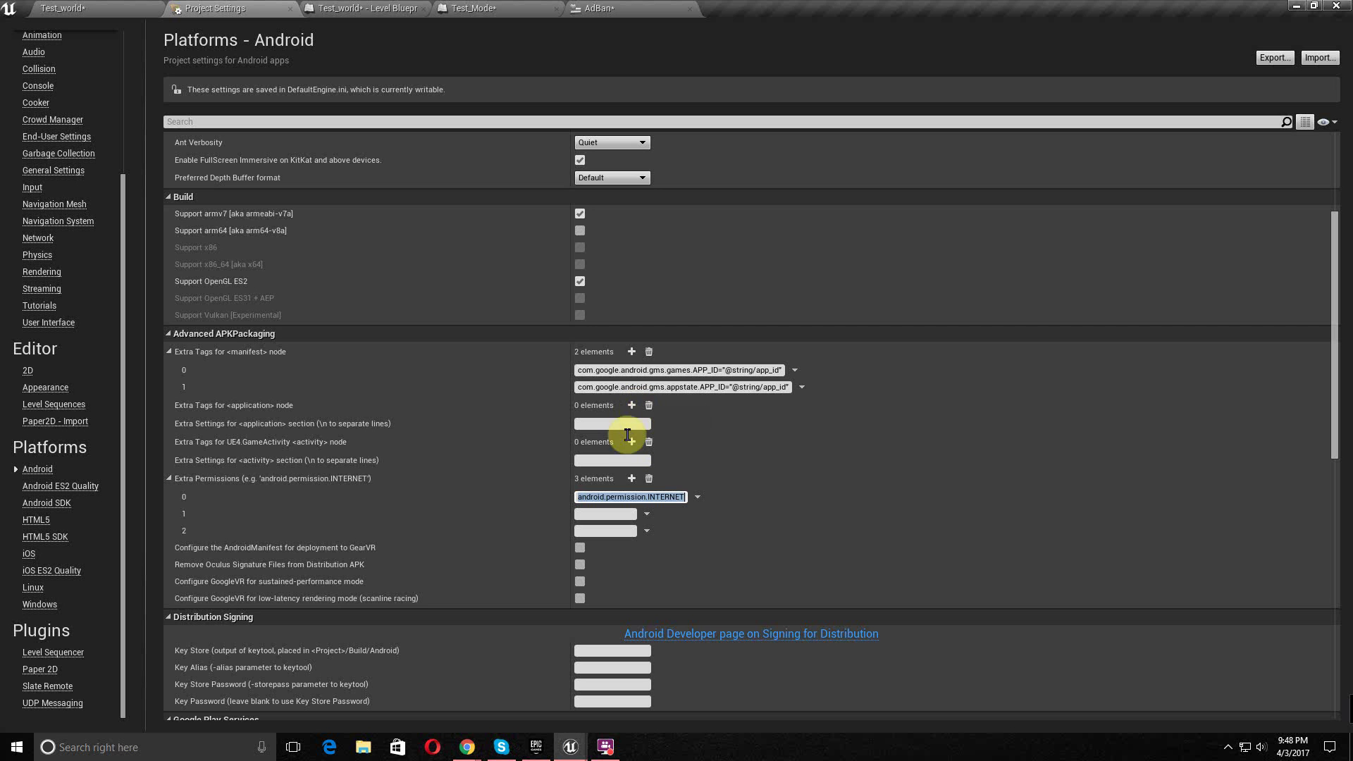
left_click(602, 514)
key("ctrl+v")
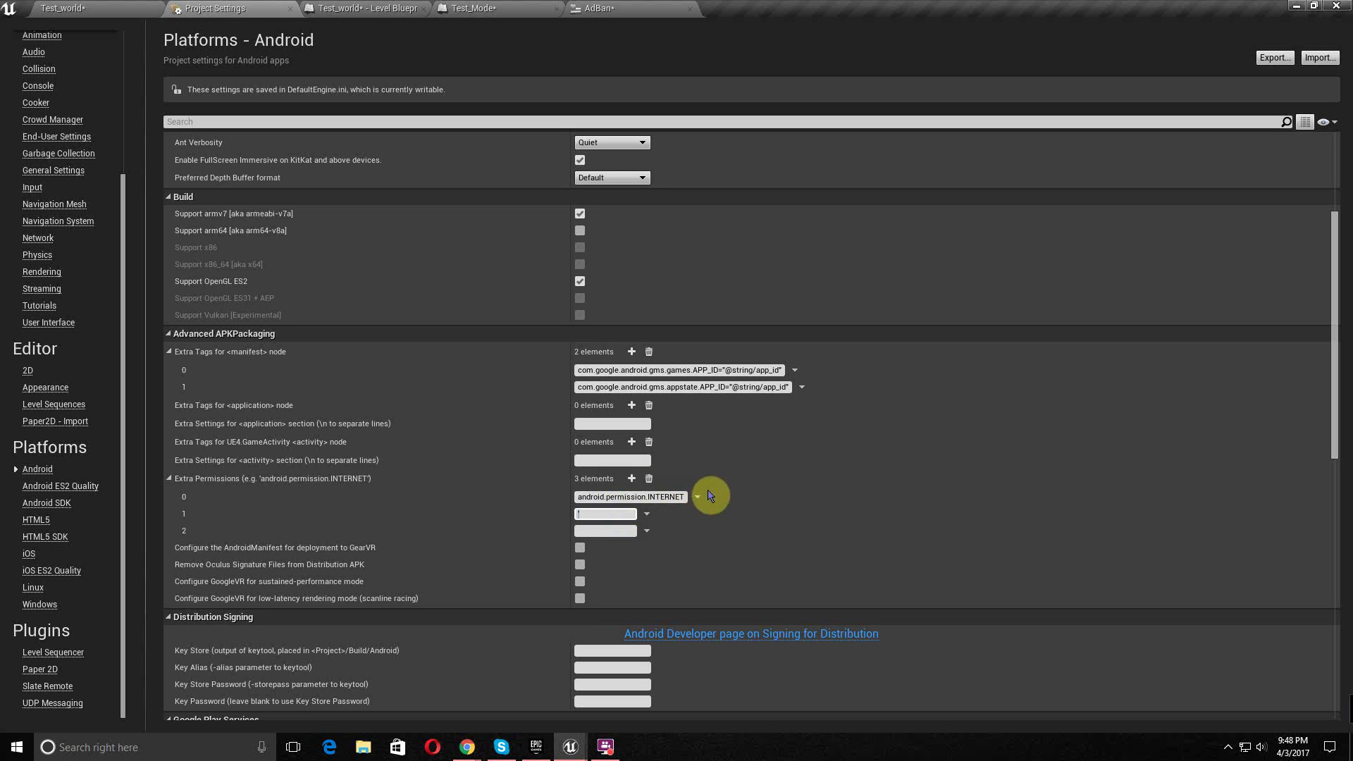
key("ctrl+v")
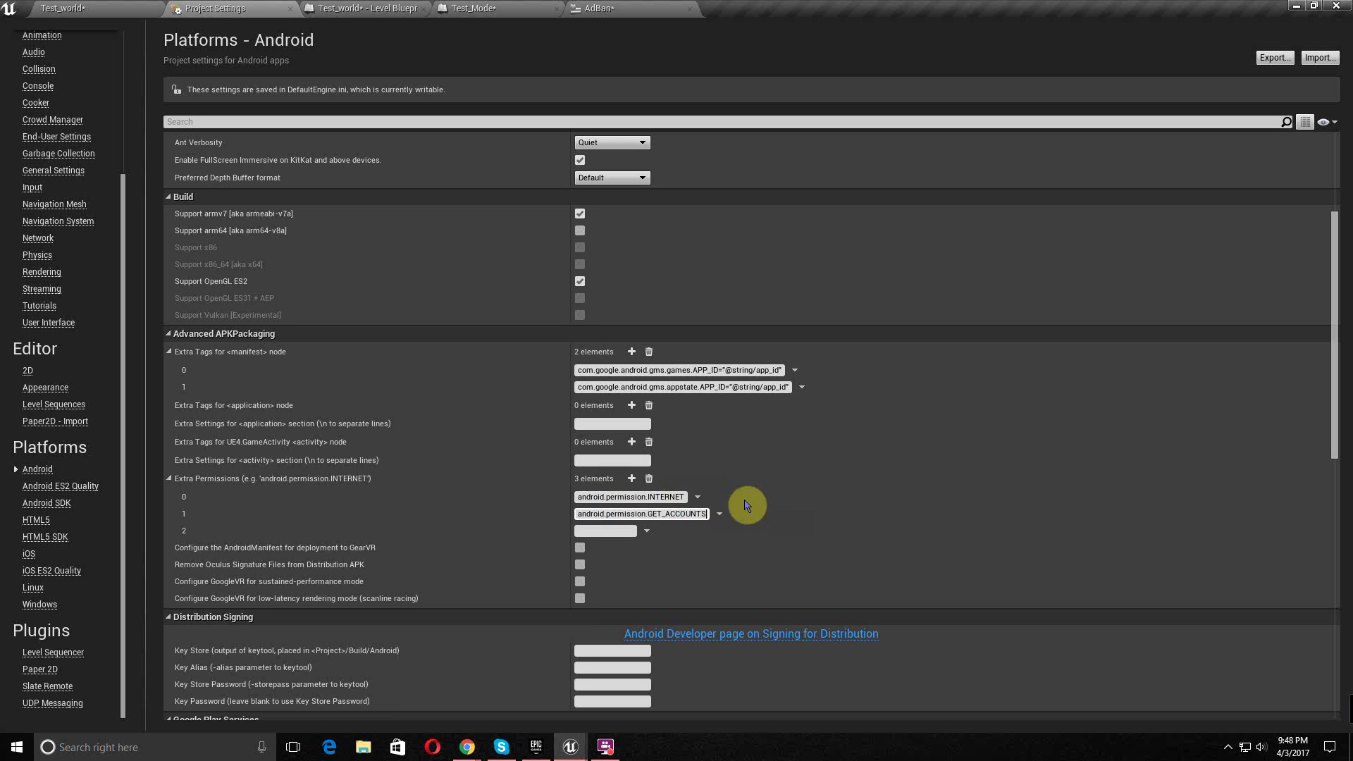
- Paste android.permission.USE_CREDENTIALS from the notes into permission entry 2
left_click(610, 530)
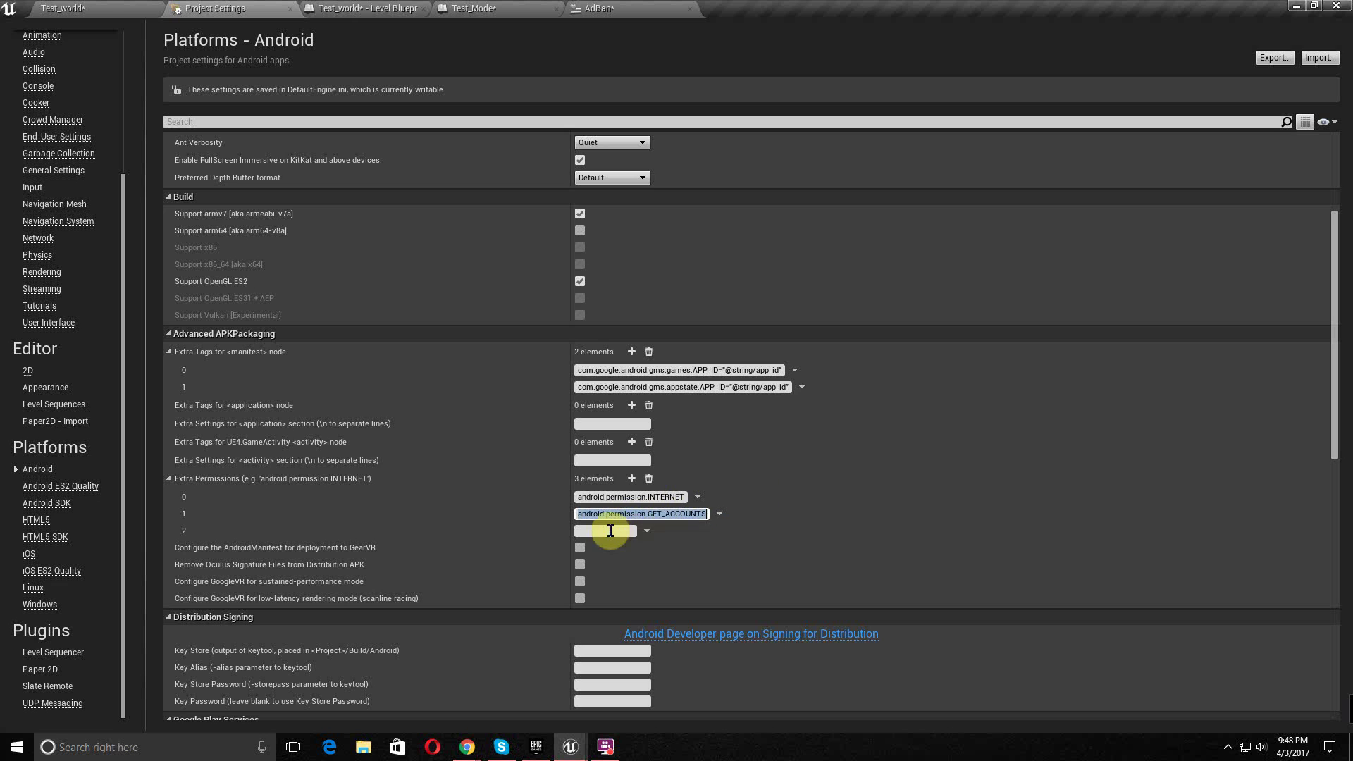
key("alt+Tab")
left_click_drag(709, 331, 510, 325)
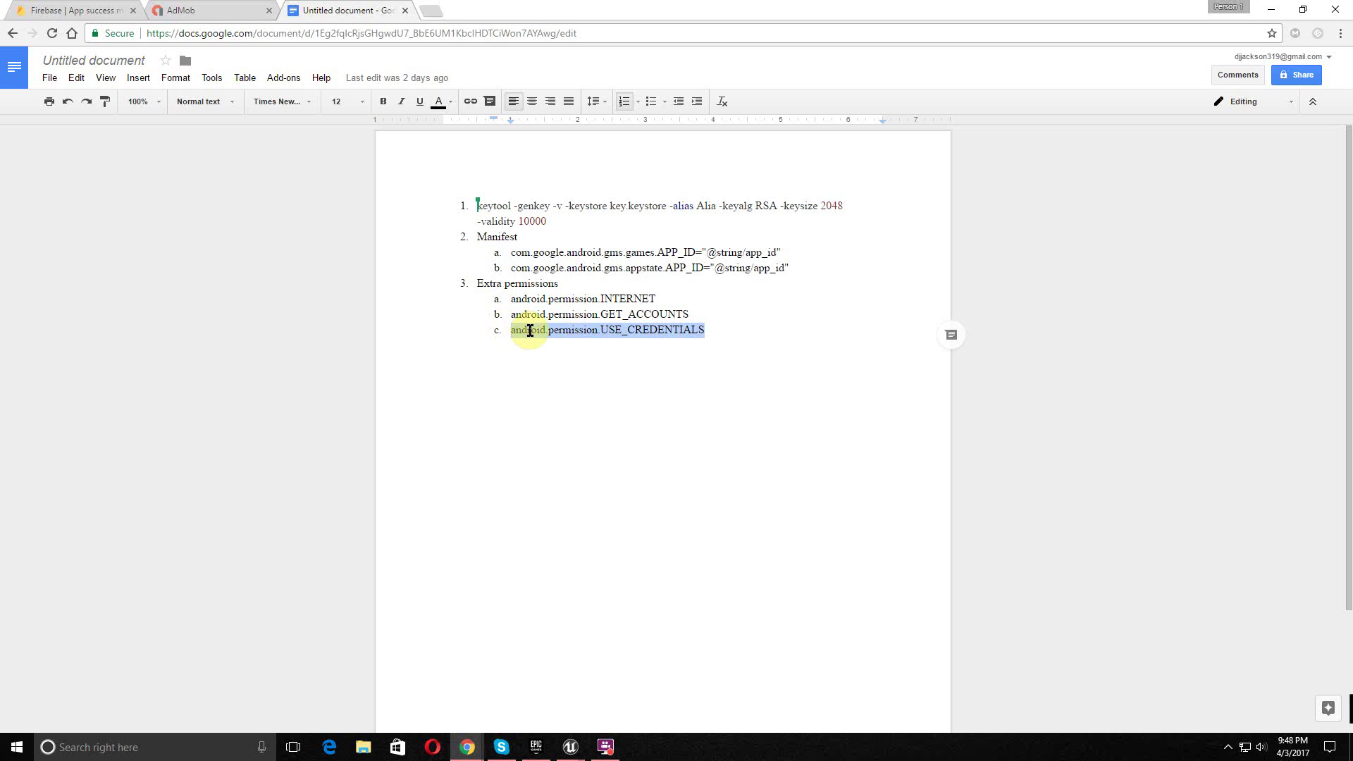
key("alt+Tab")
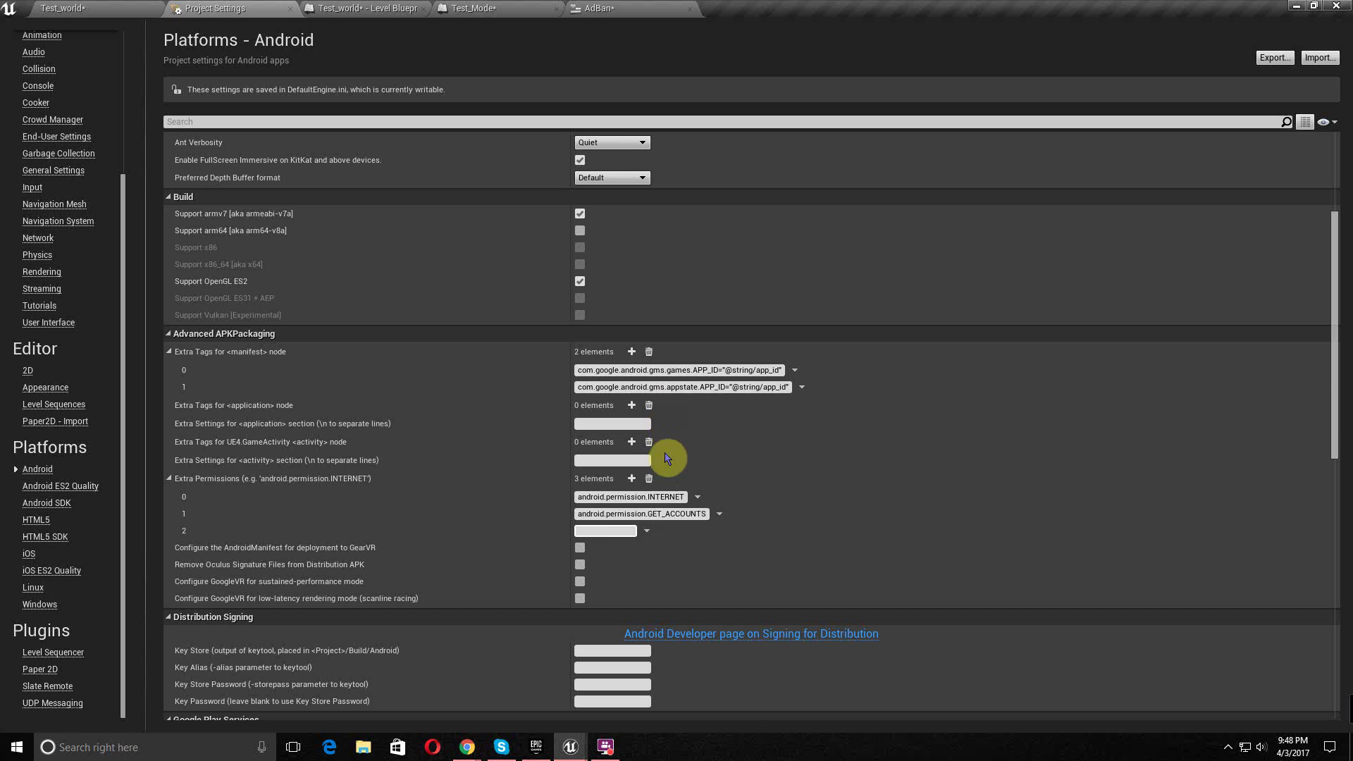
key("ctrl+v")
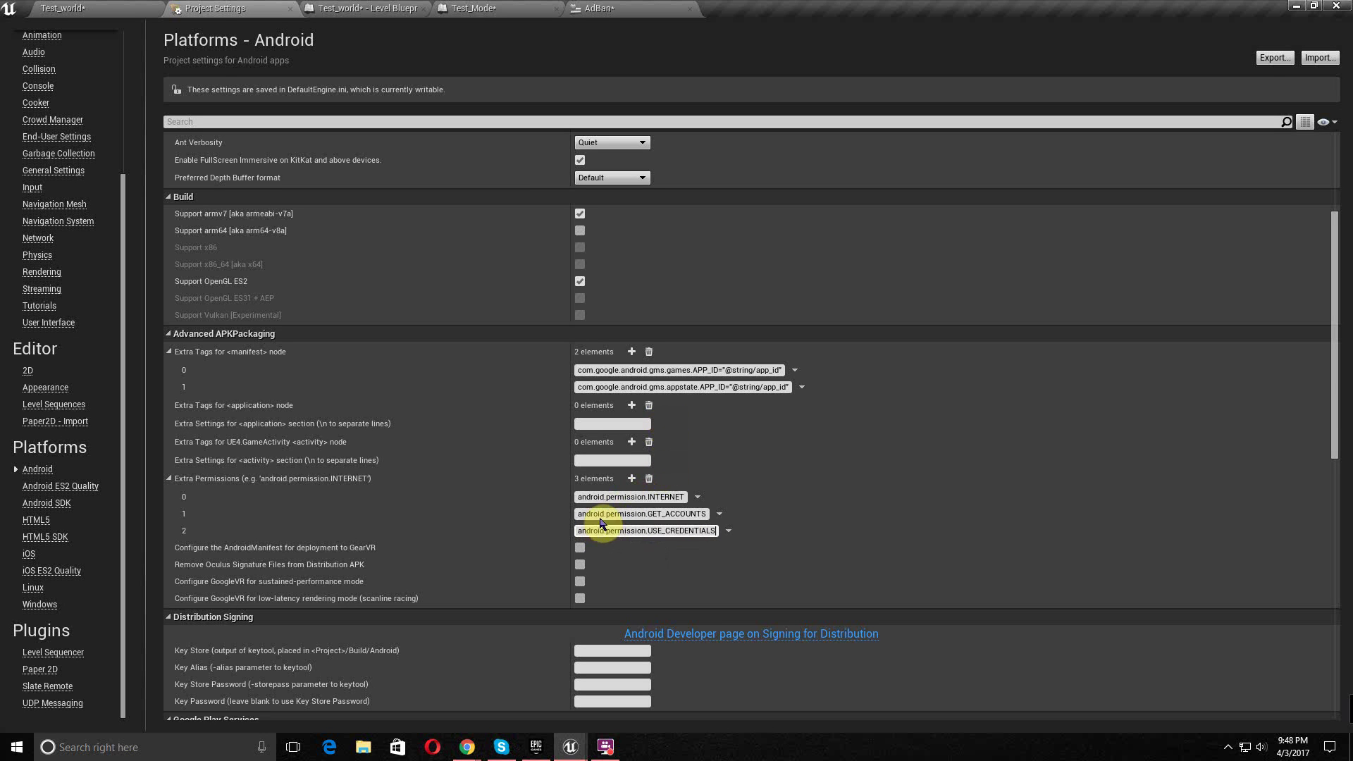
key("Return")
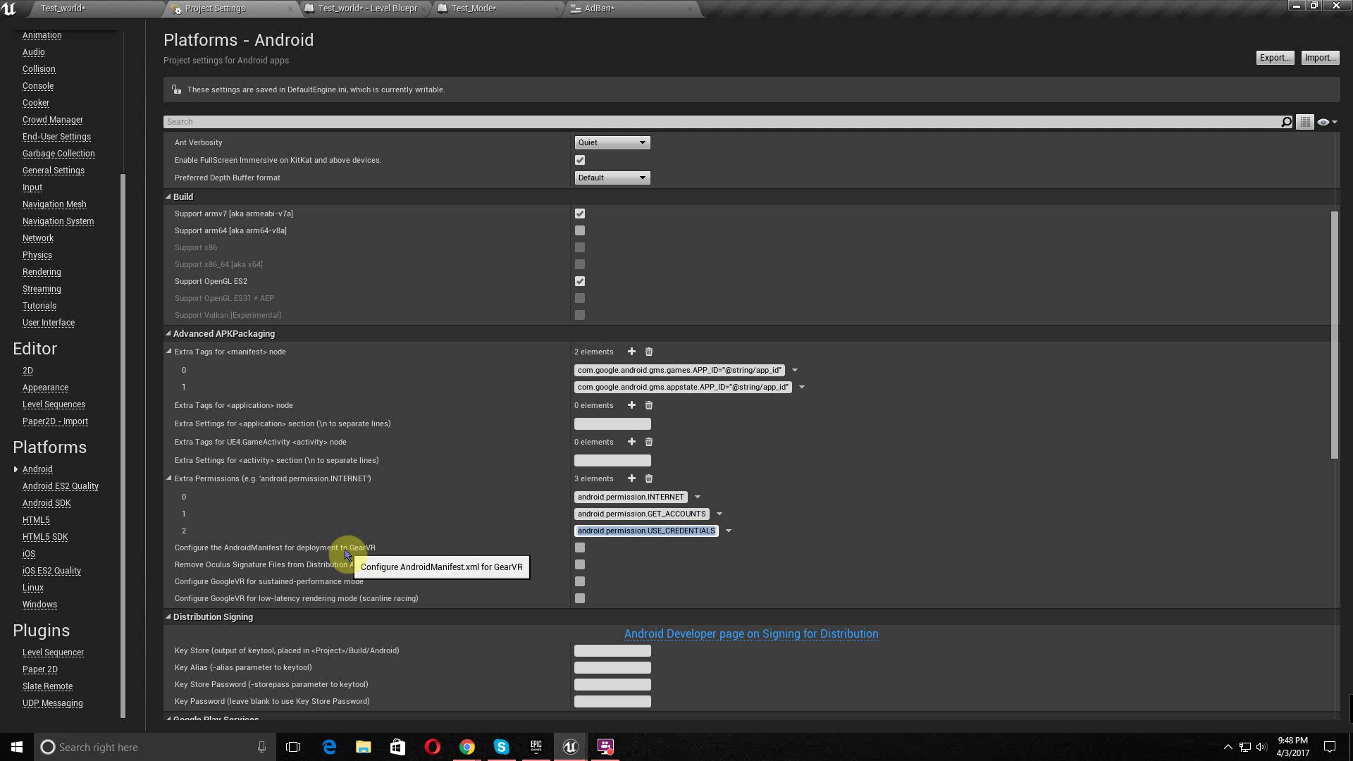
- Keep 'Configure the AndroidManifest for deployment to GearVR' unticked and tick 'Remove Oculus Signature Files from Distribution APK'
left_click(579, 548)
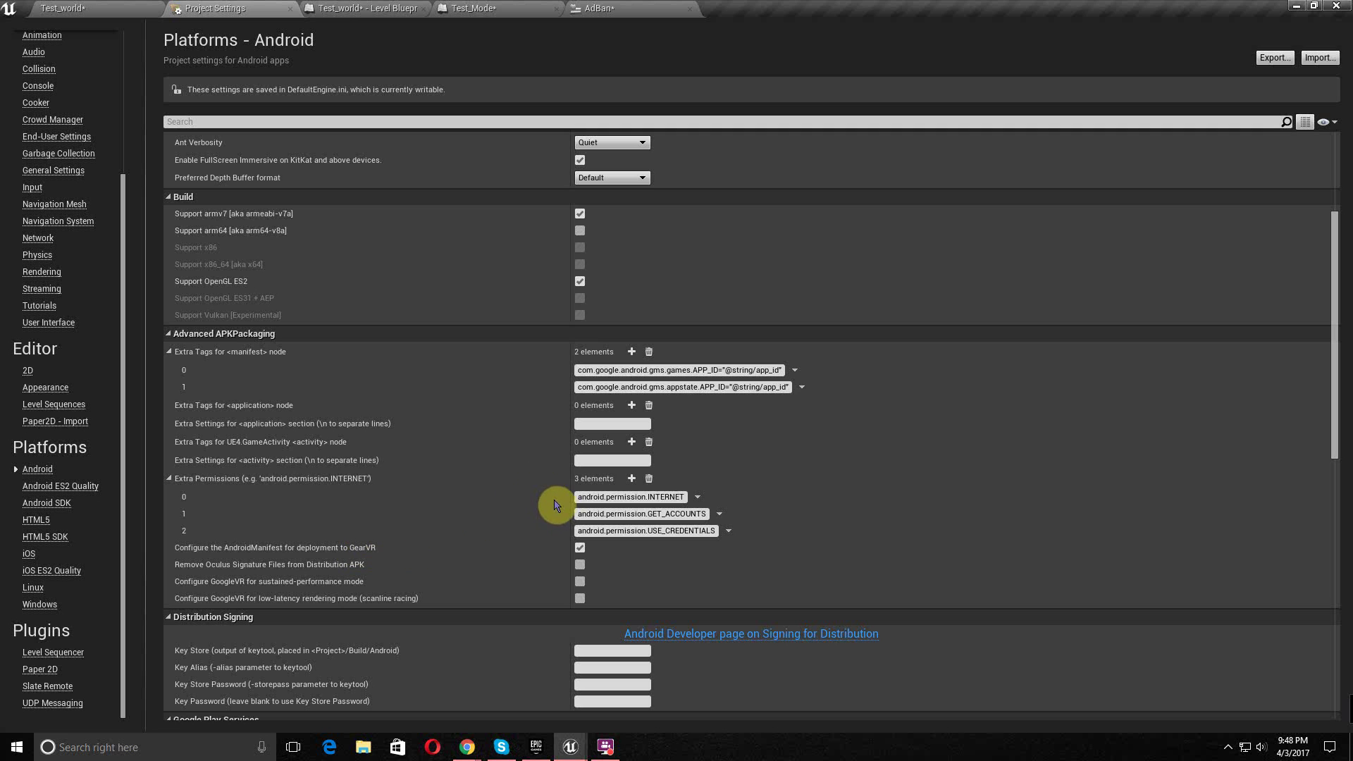
left_click(582, 550)
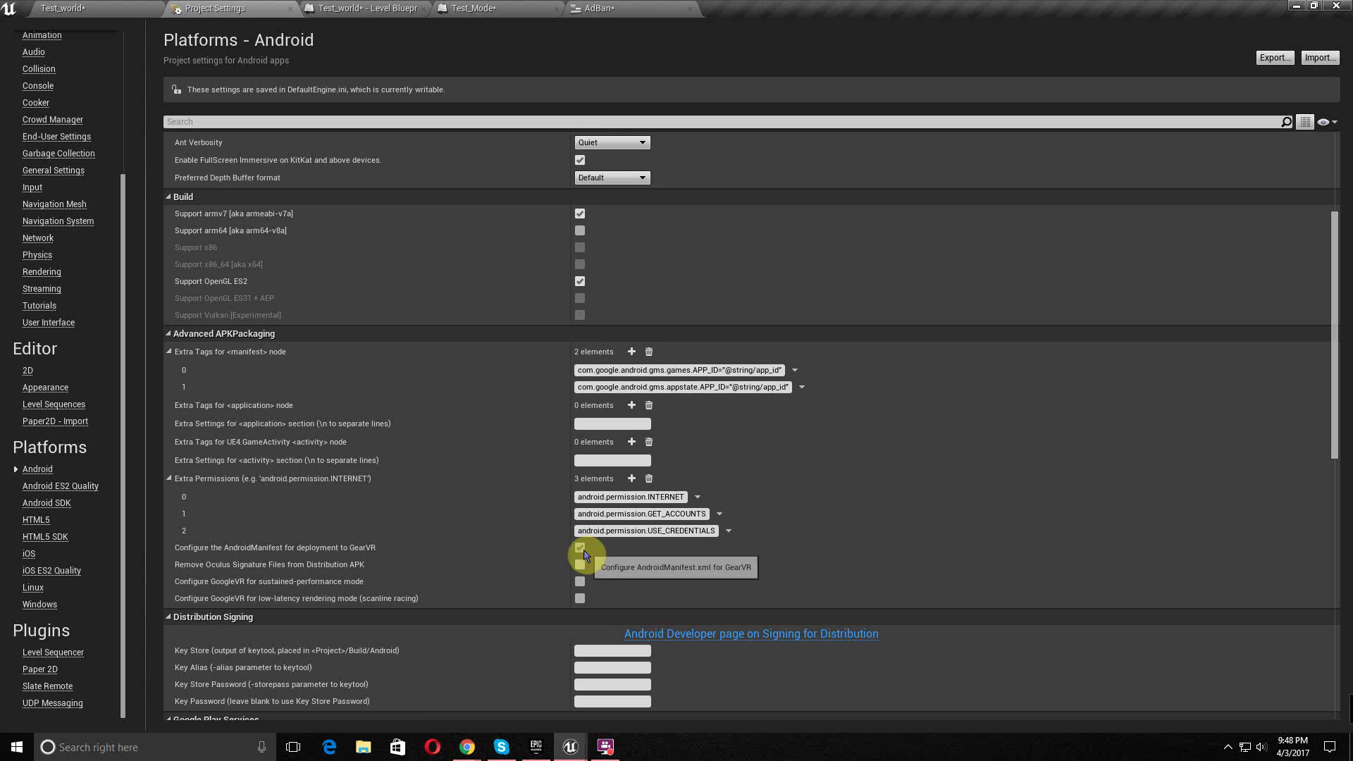
left_click(581, 567)
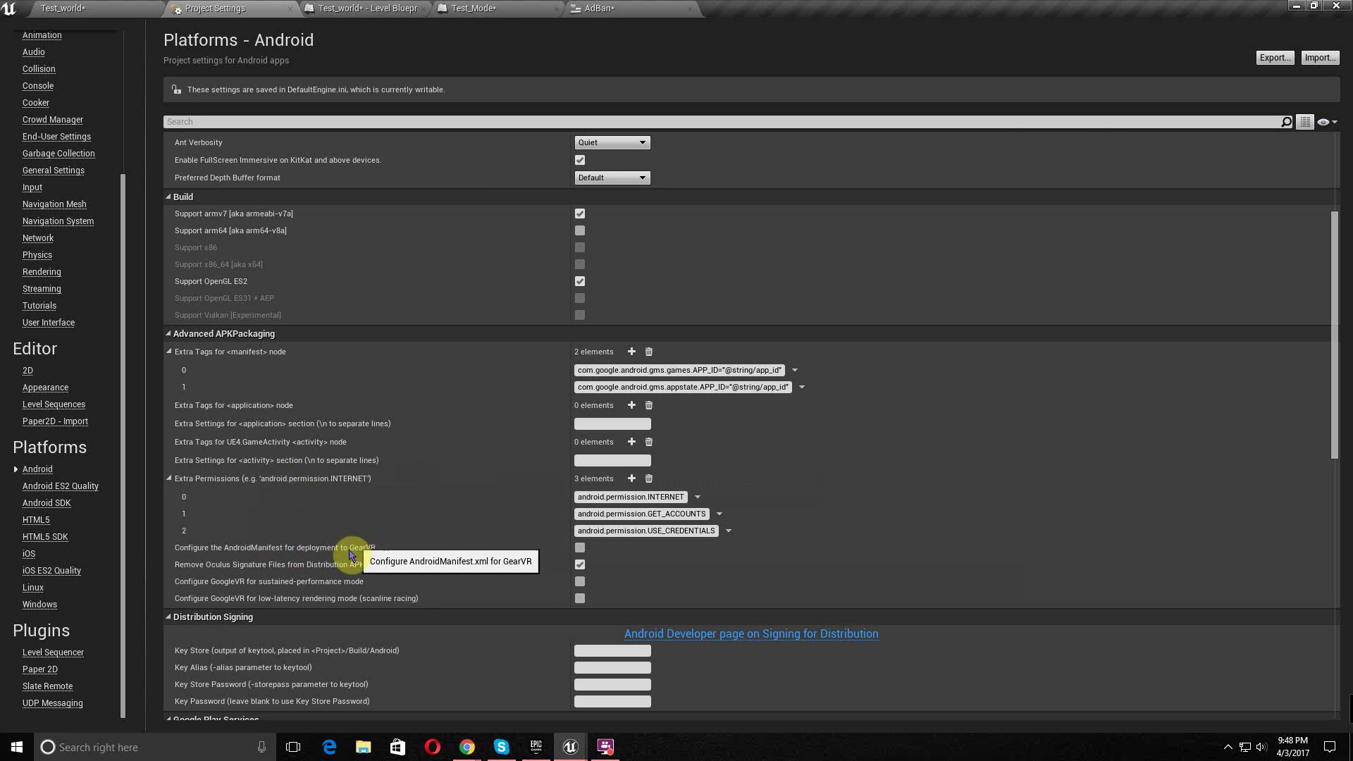
scroll(374, 513, "down", 3)
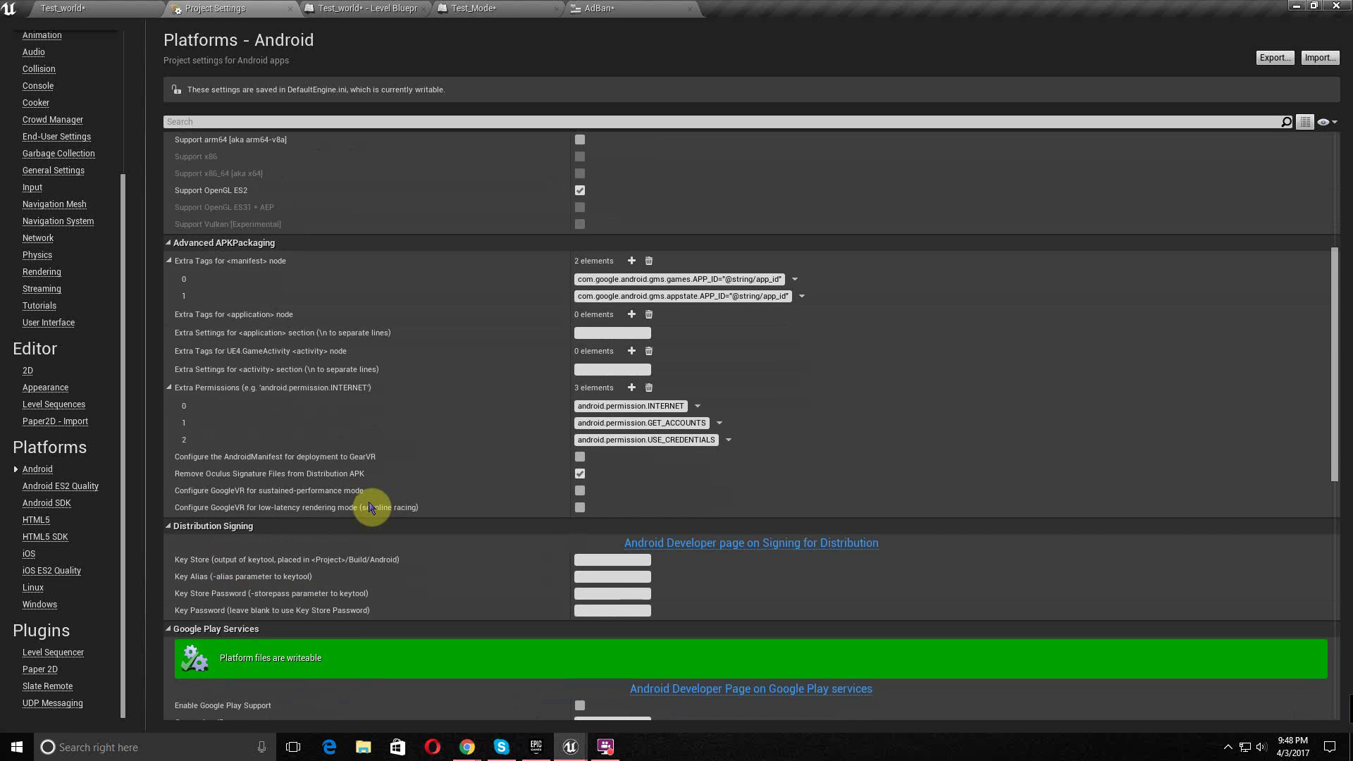
scroll(423, 484, "down", 4)
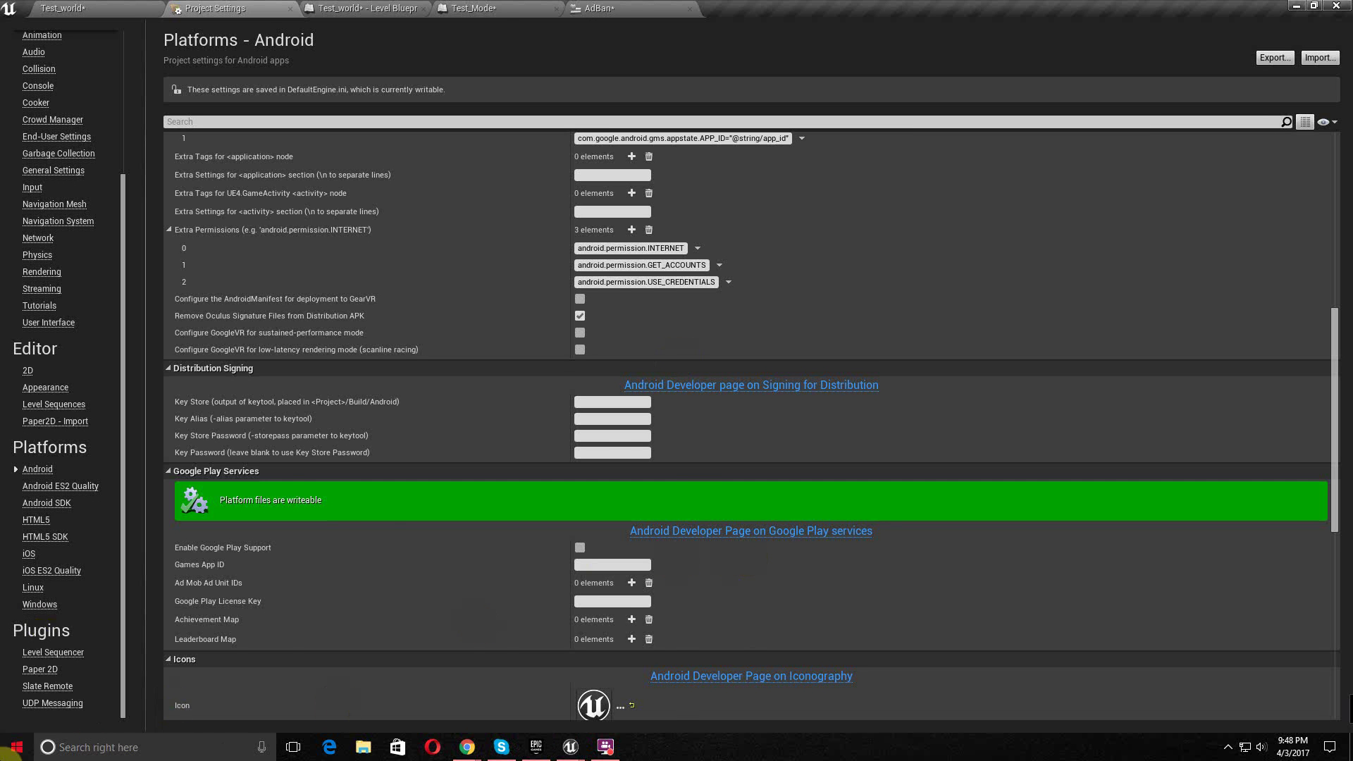
- Launch a Command Prompt from Start search and move its window aside
left_click(6, 753)
type("cmd")
key("Return")
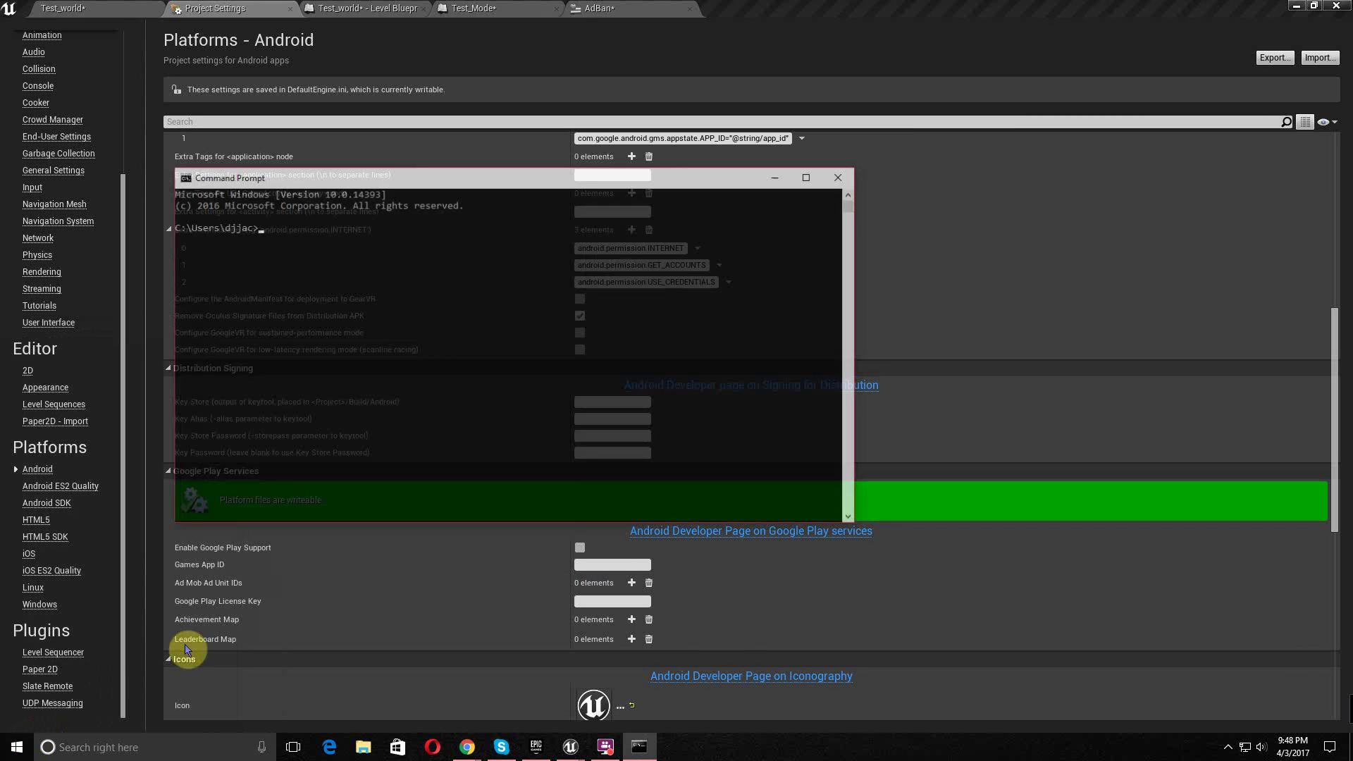
left_click_drag(458, 185, 579, 211)
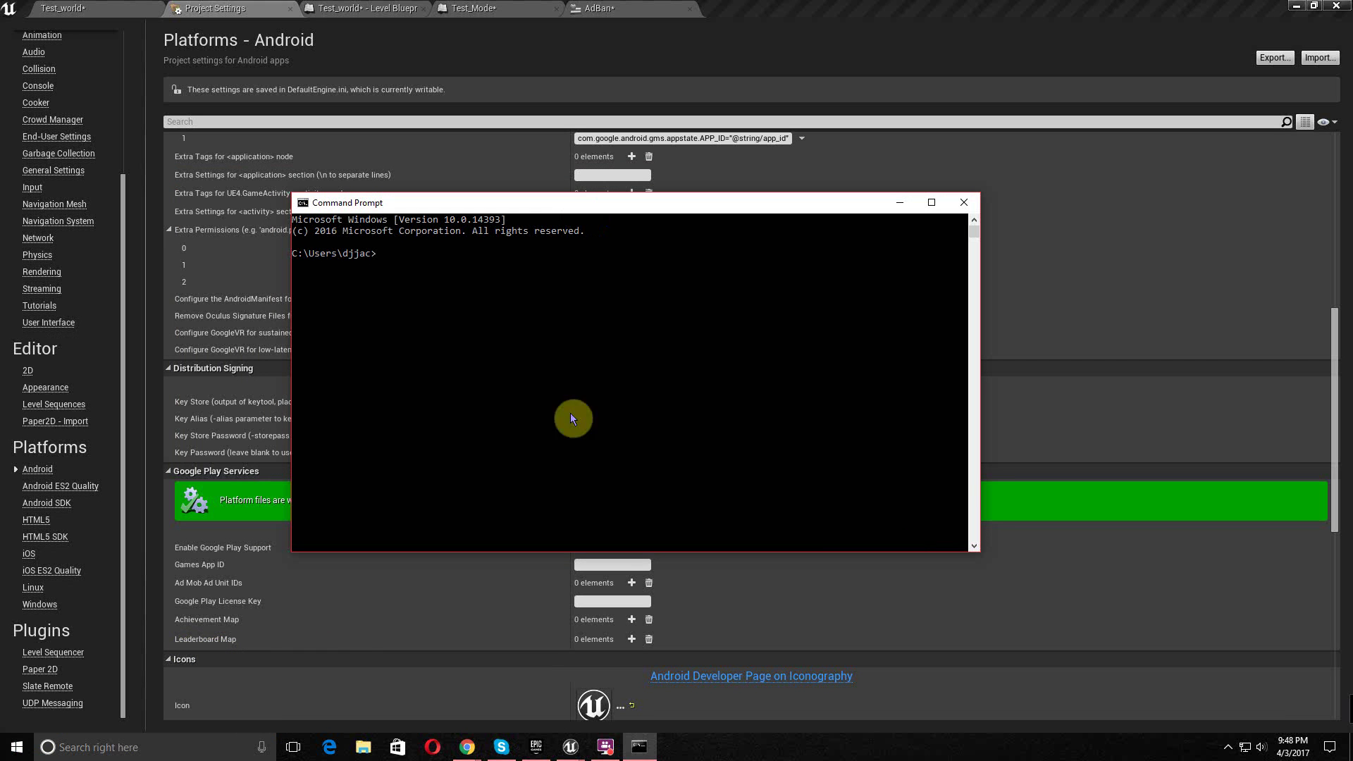
- In the Docs keytool command, rename key.keystore to test_key.keystore
mouse_move(467, 747)
left_click(522, 714)
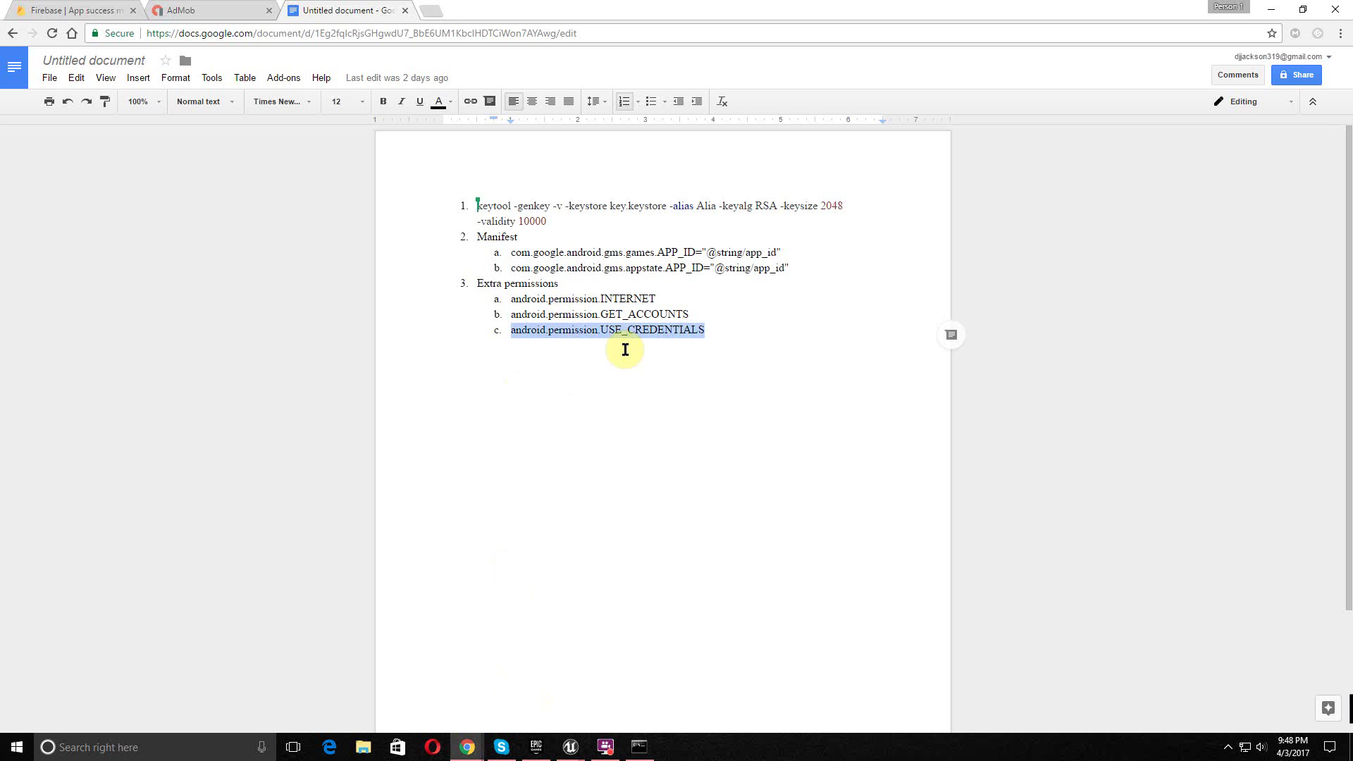
left_click_drag(572, 225, 469, 202)
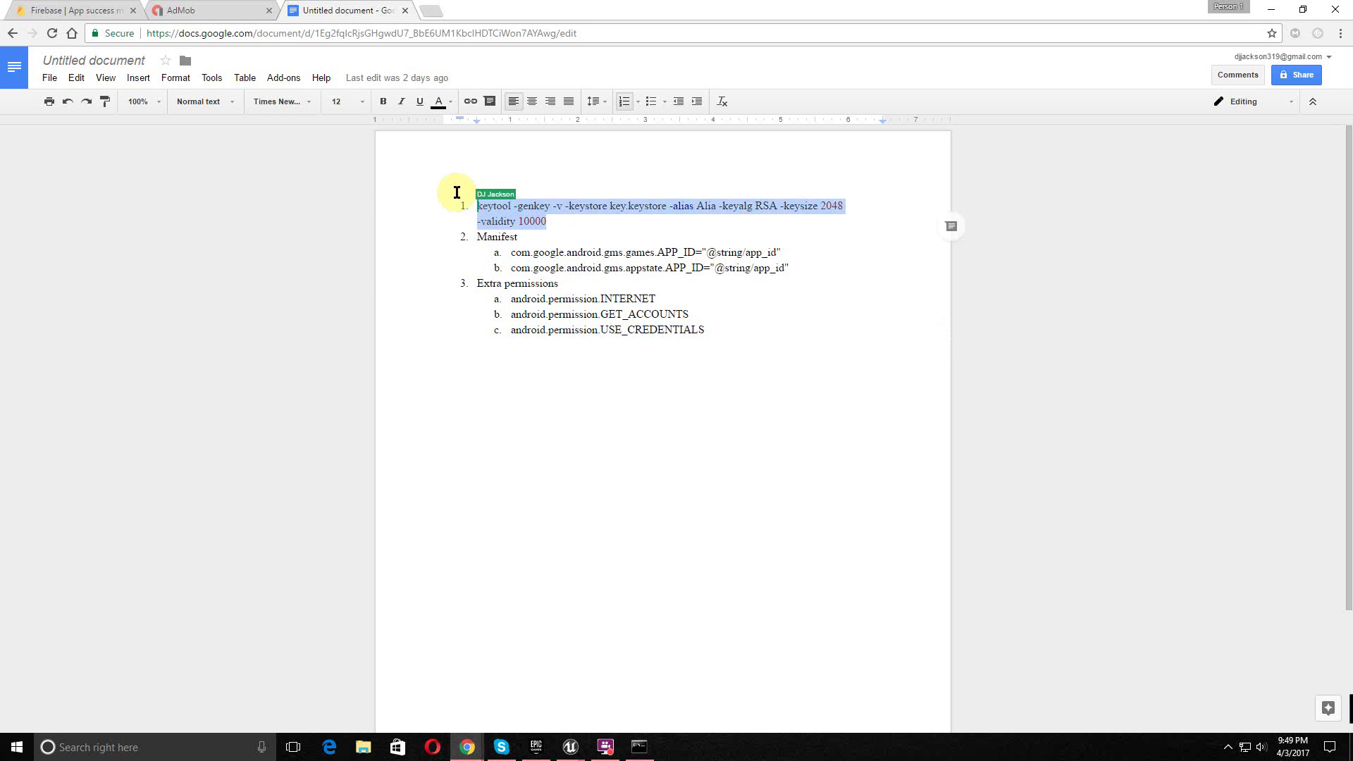
left_click(624, 237)
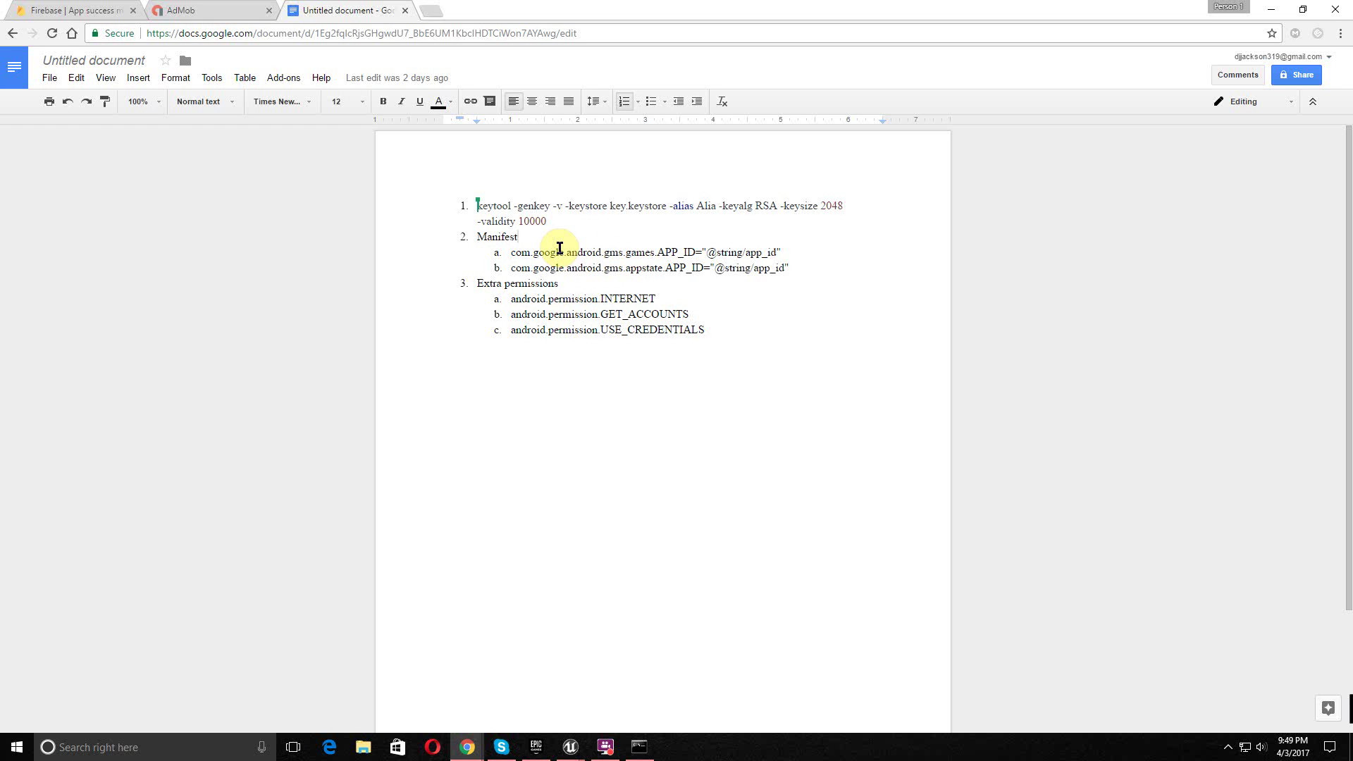
double_click(611, 205)
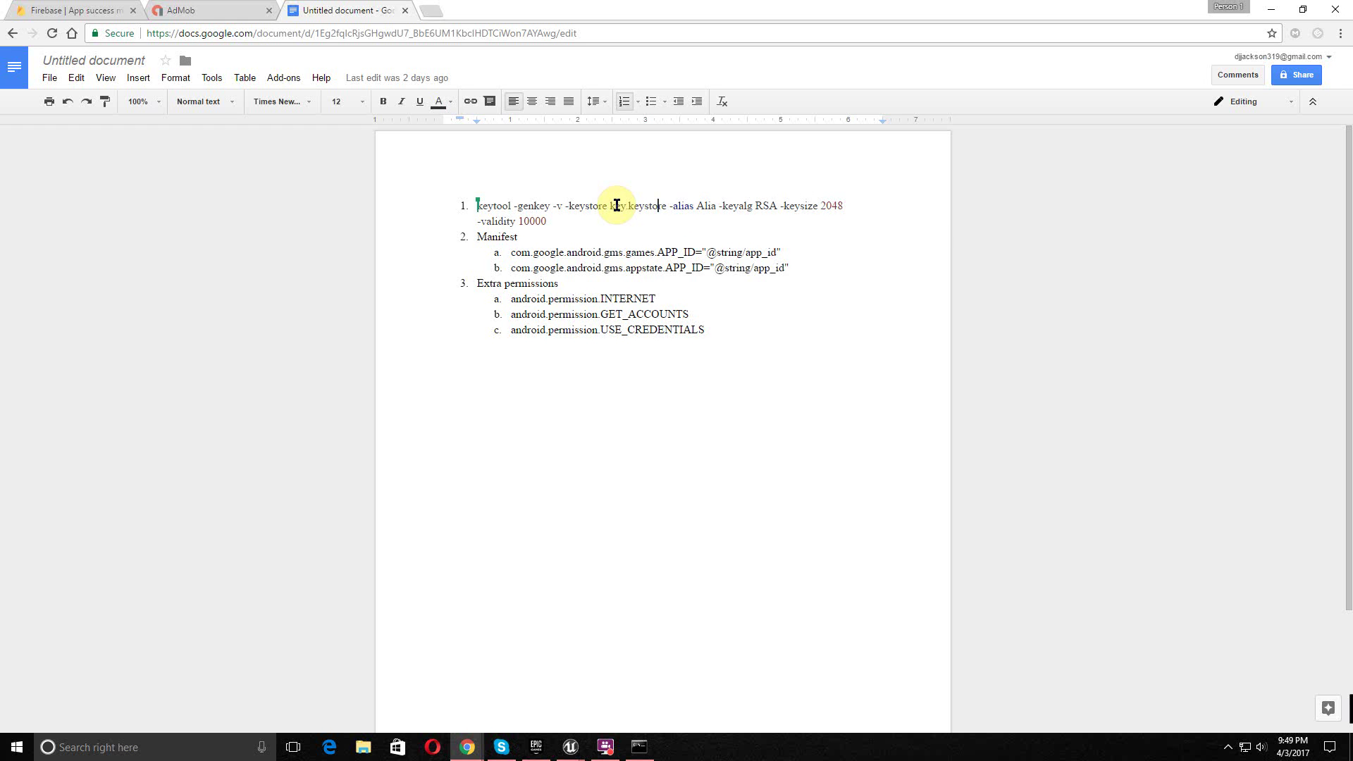
left_click_drag(627, 205, 663, 199)
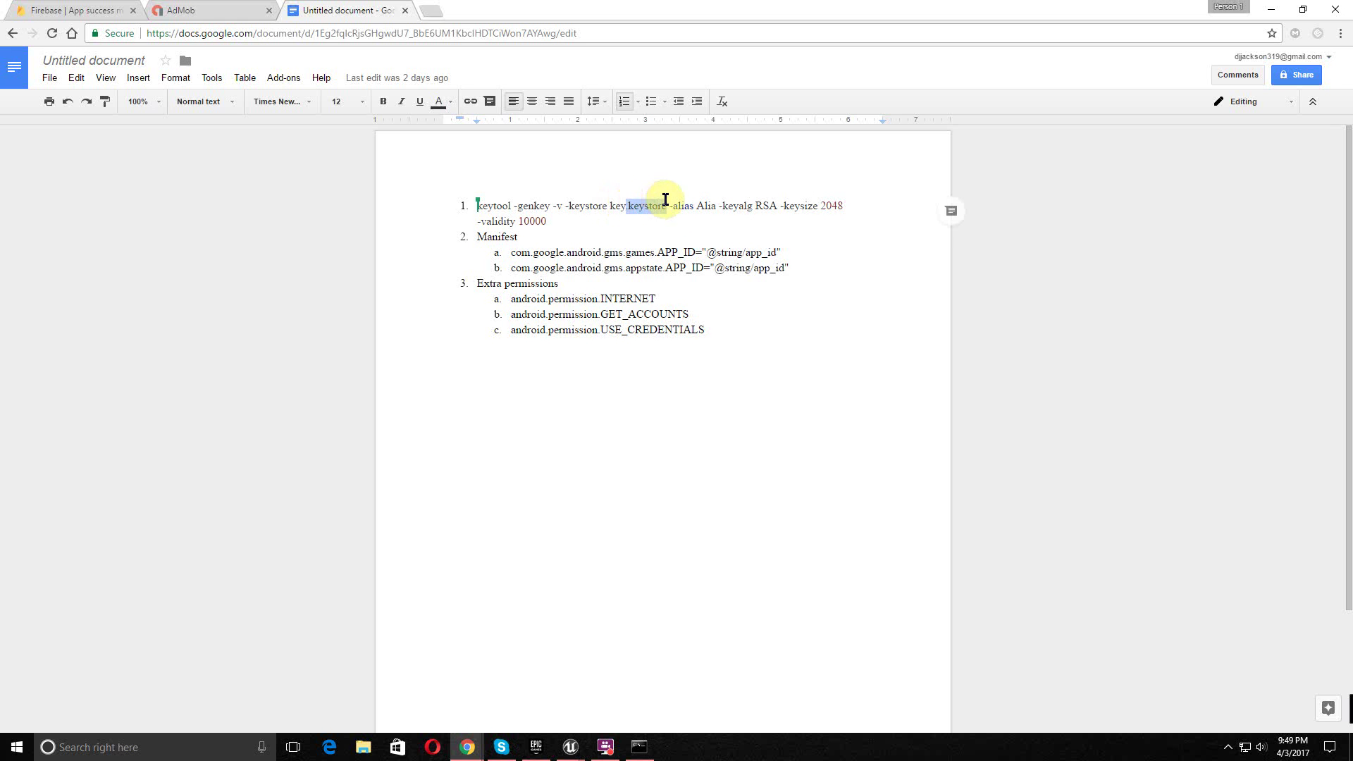
left_click(623, 207)
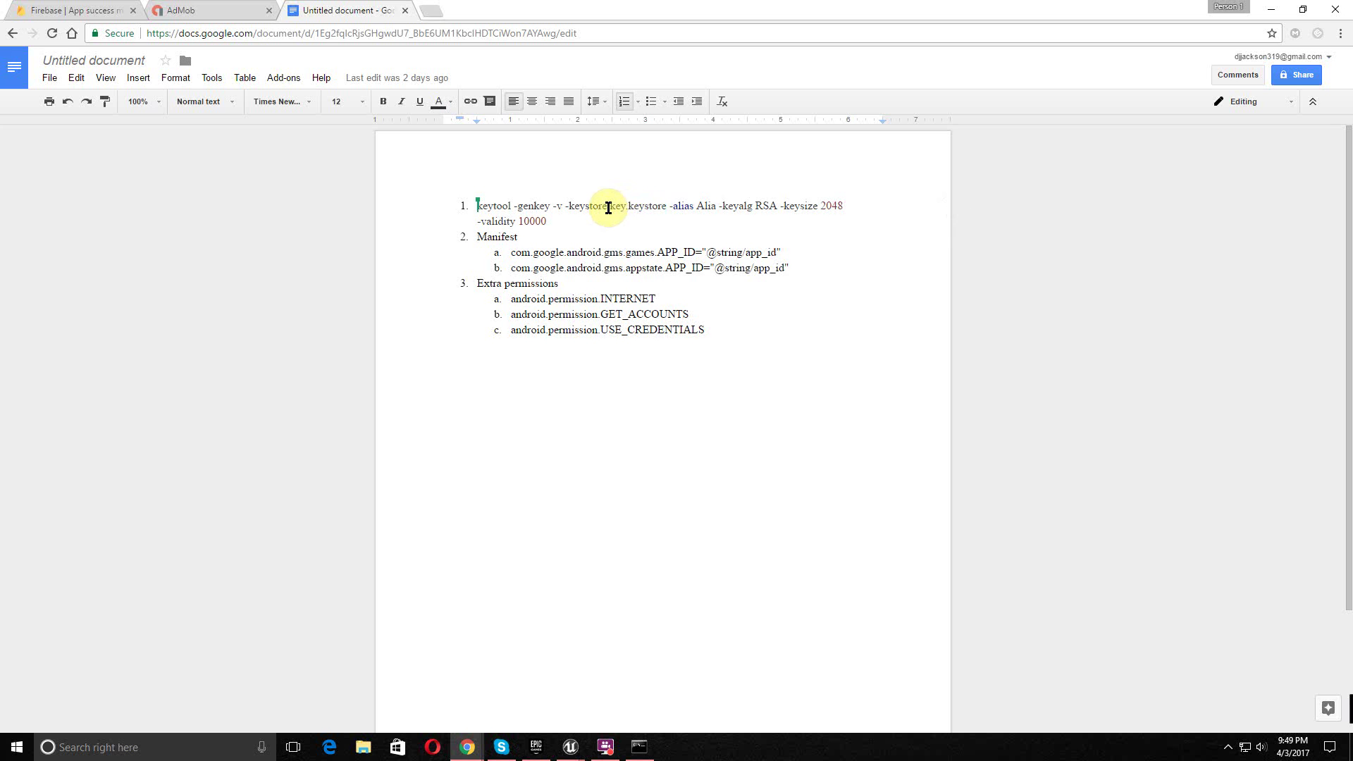
type("test_")
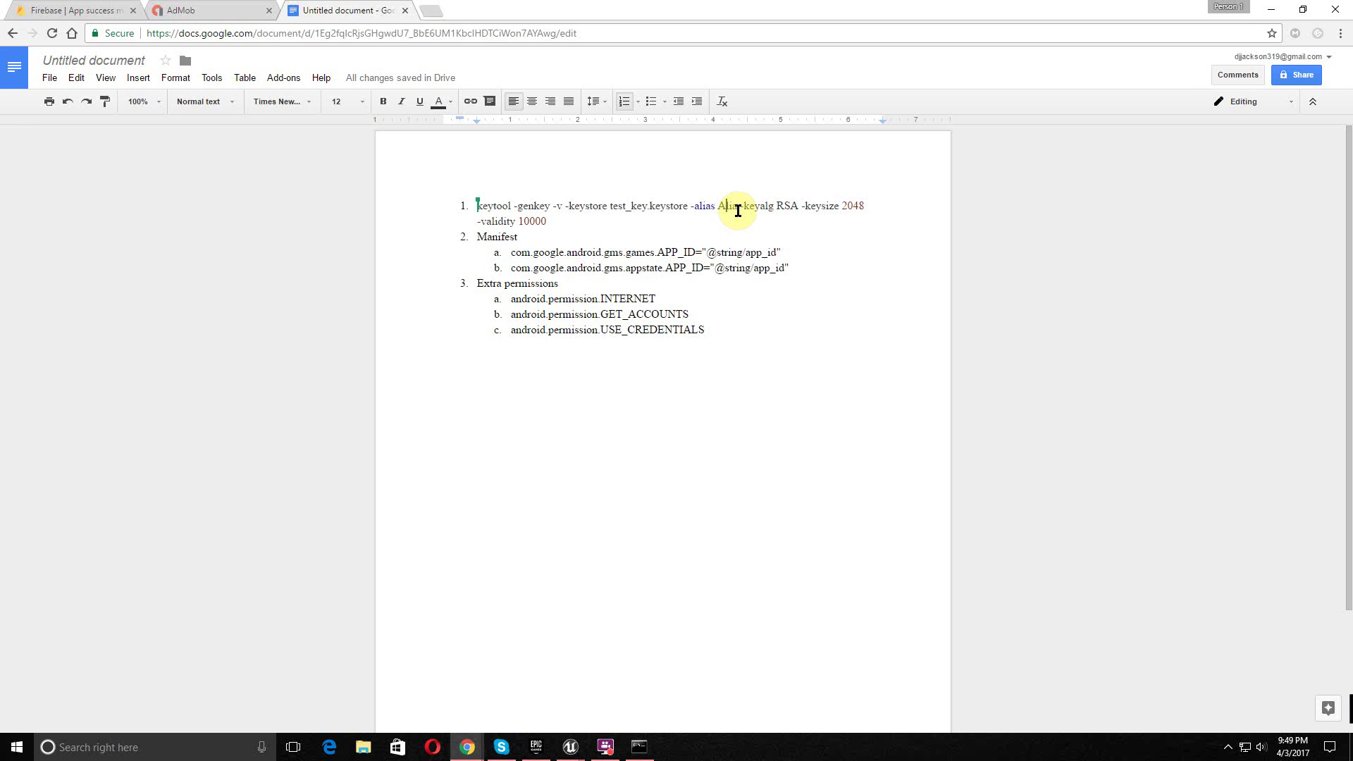
- Change the keytool alias from Alia to al and select the edited command
double_click(717, 207)
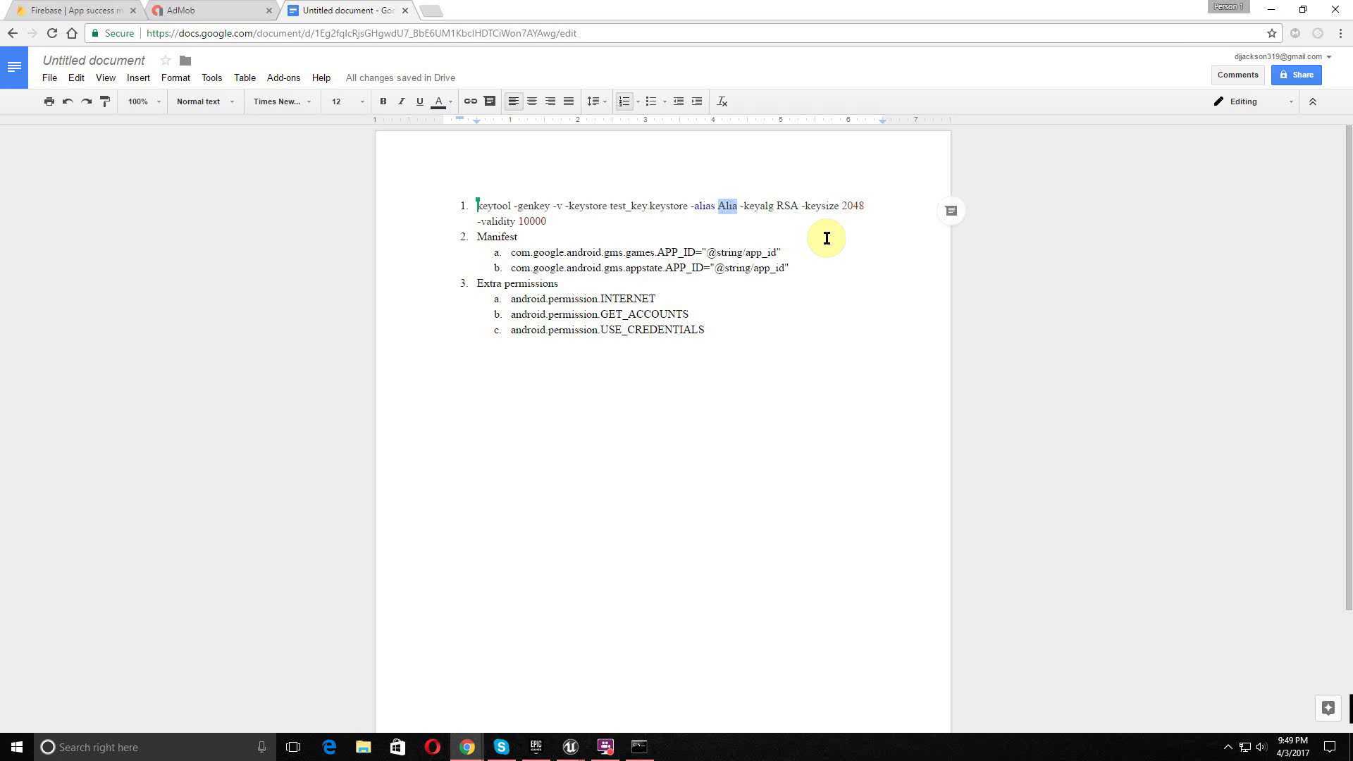
type("al")
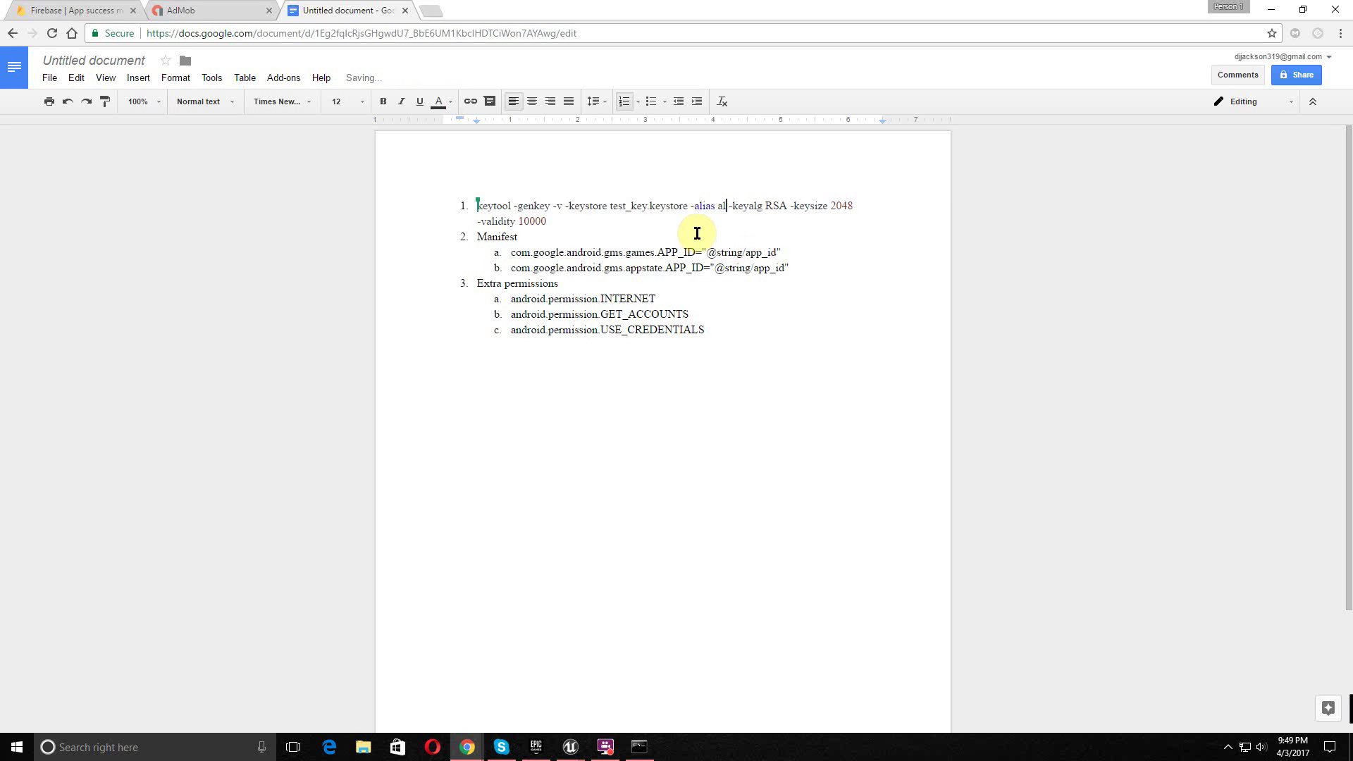
left_click(588, 224)
left_click_drag(588, 224, 477, 196)
key("ctrl+c")
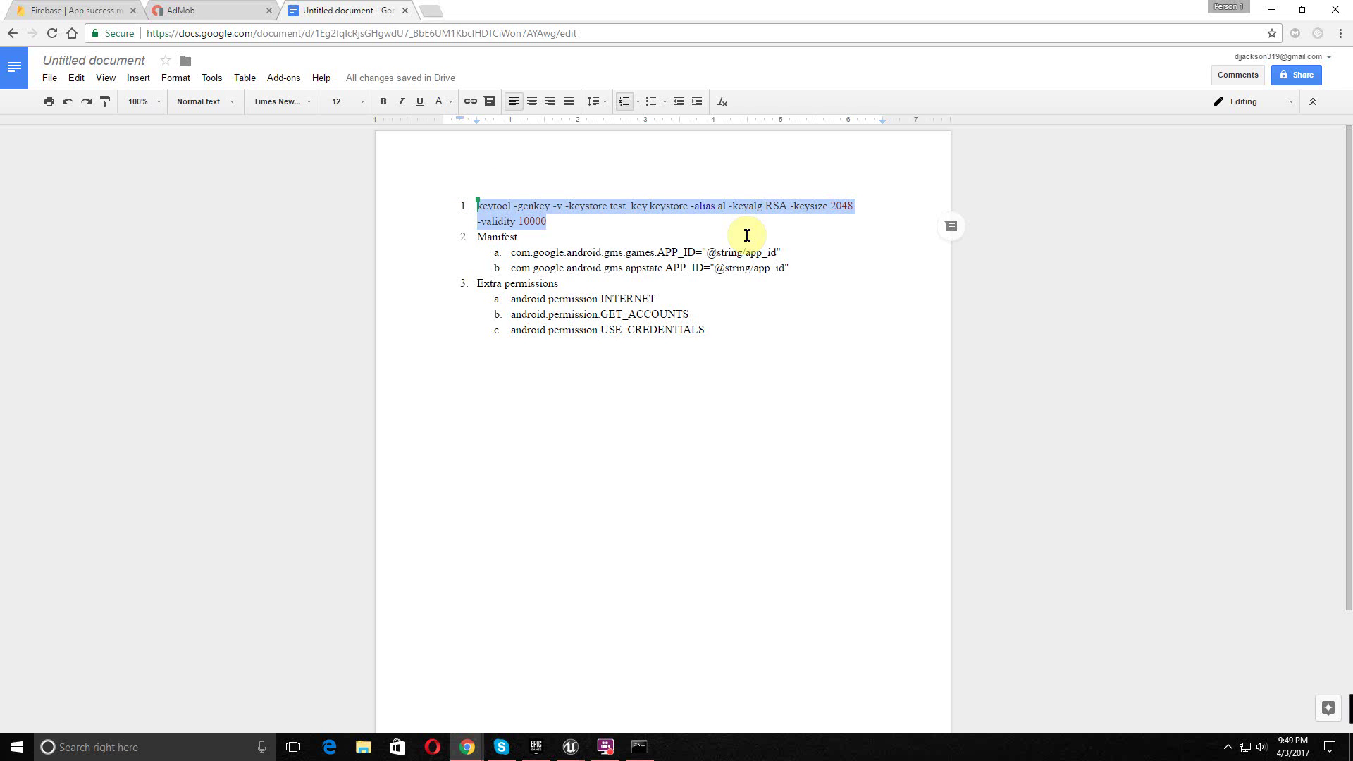
- Run the pasted keytool command for test_key.keystore with alias al and submit the keystore password
left_click(639, 746)
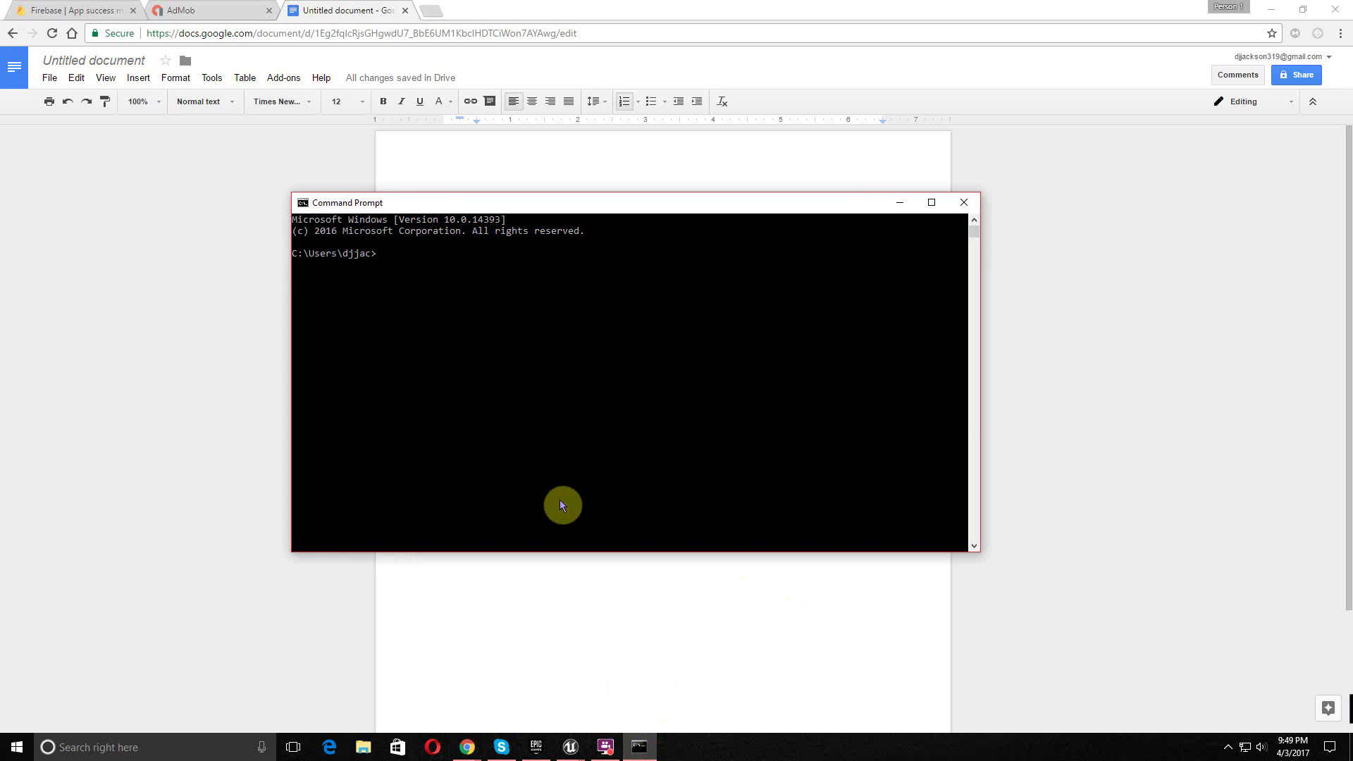
key("ctrl+v")
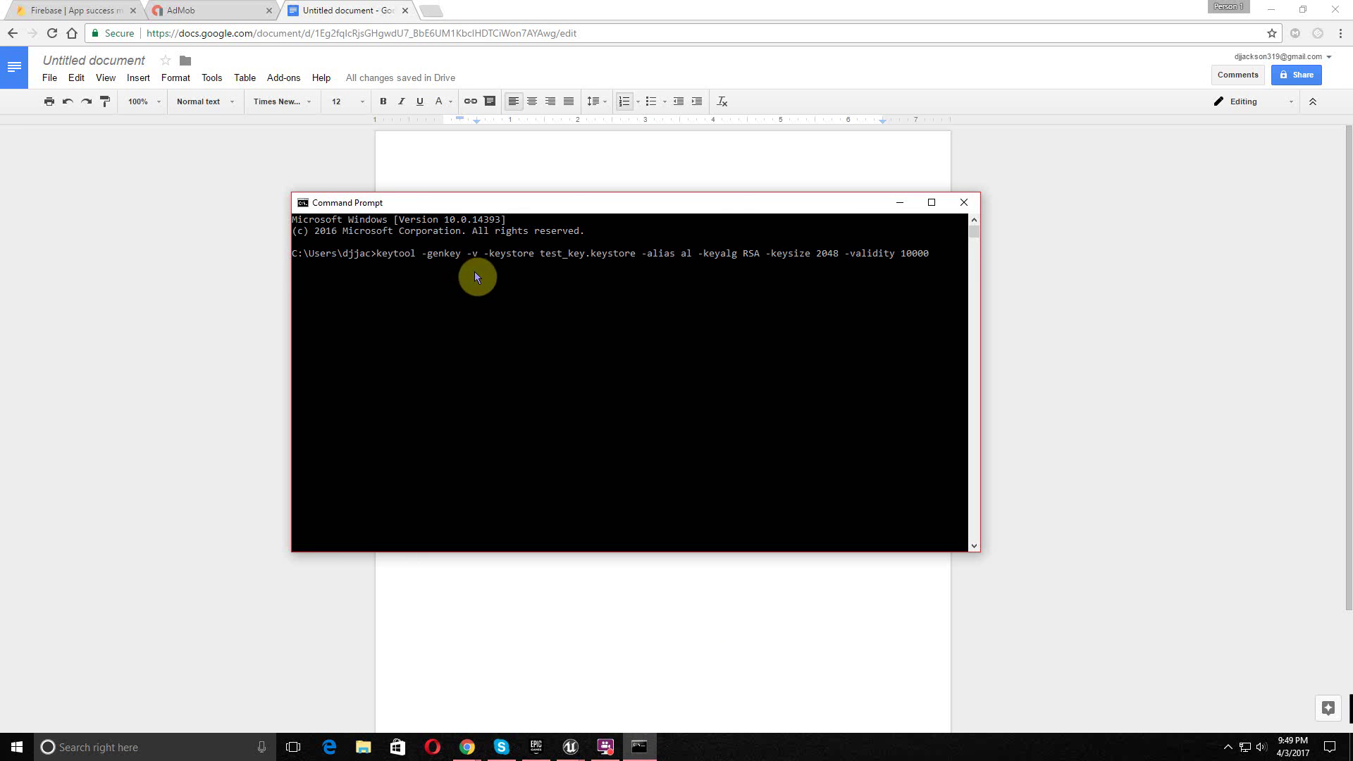
key("Return")
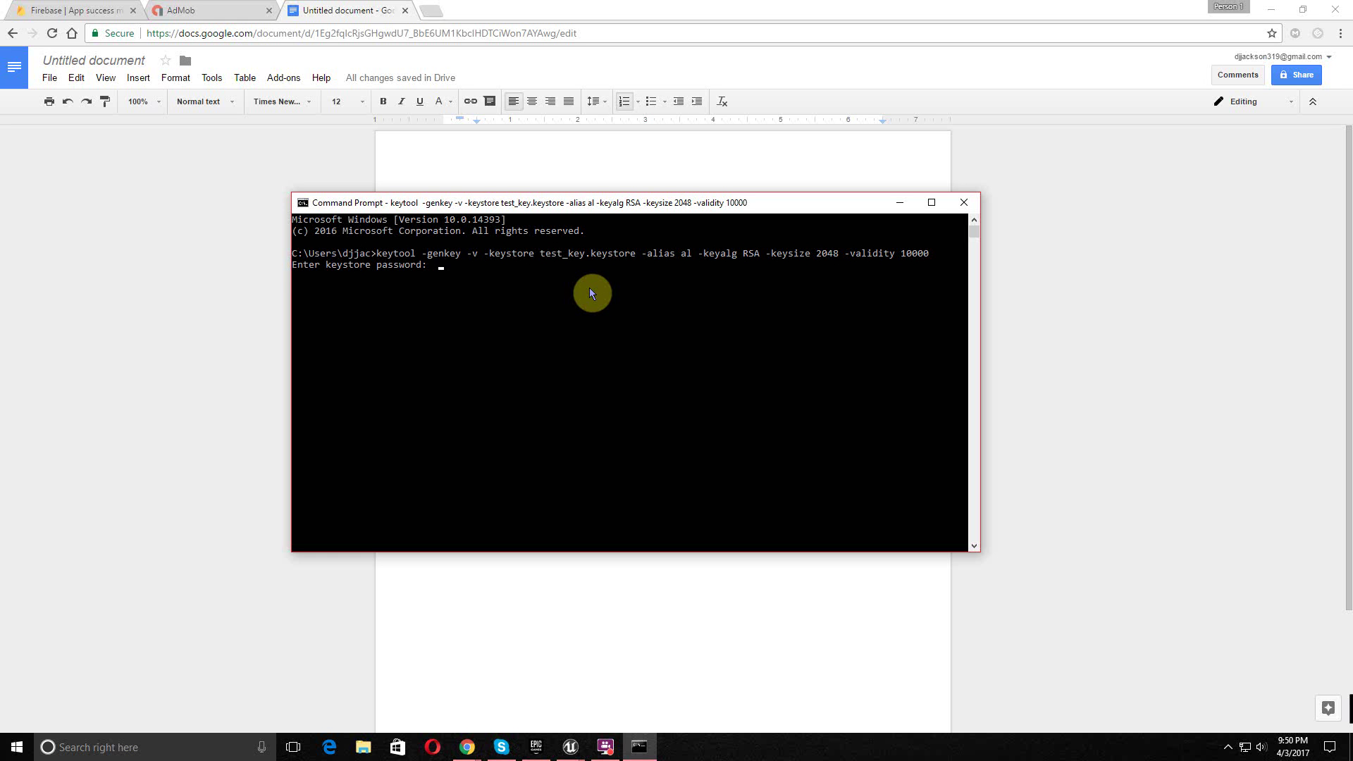
key("Return")
key("Return")
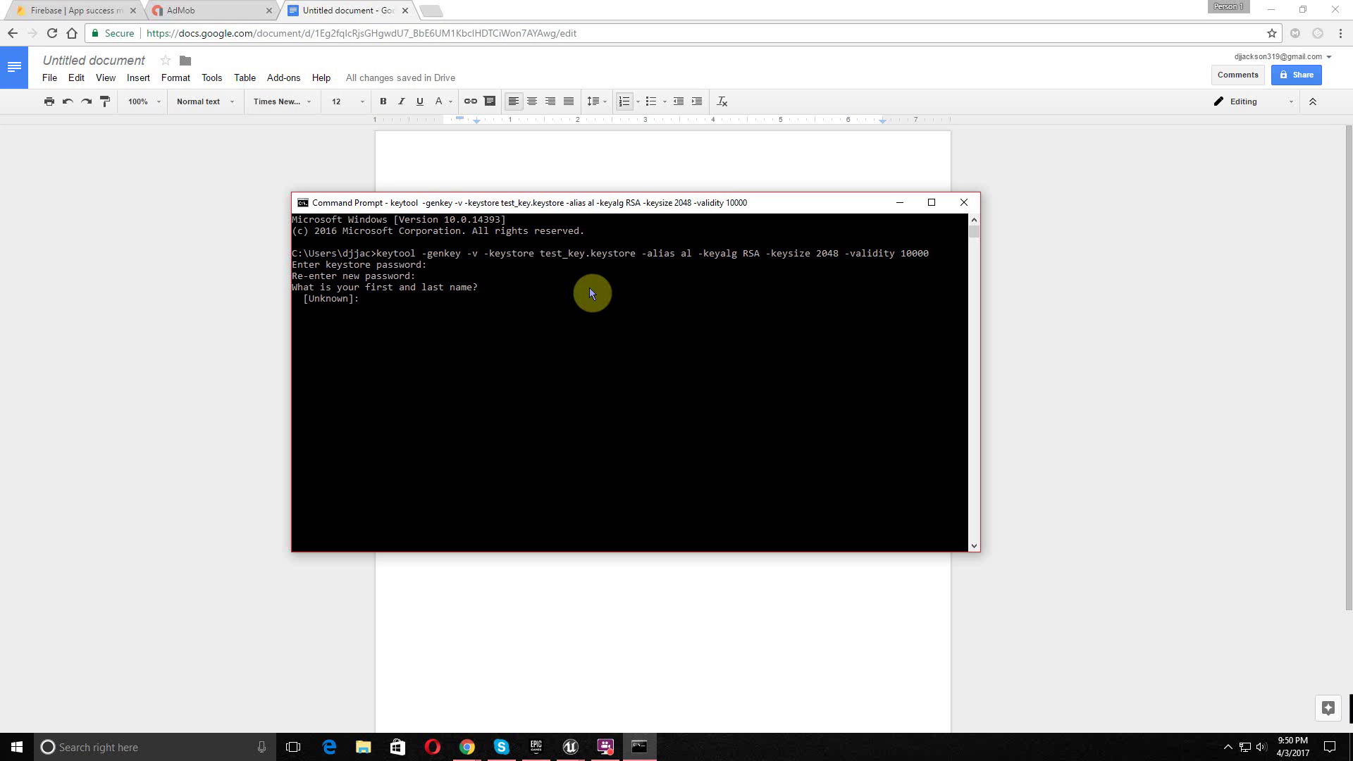
- Answer the first and last name prompt, then give VNTAGE as organizational unit and organization
type("bob")
key("Return")
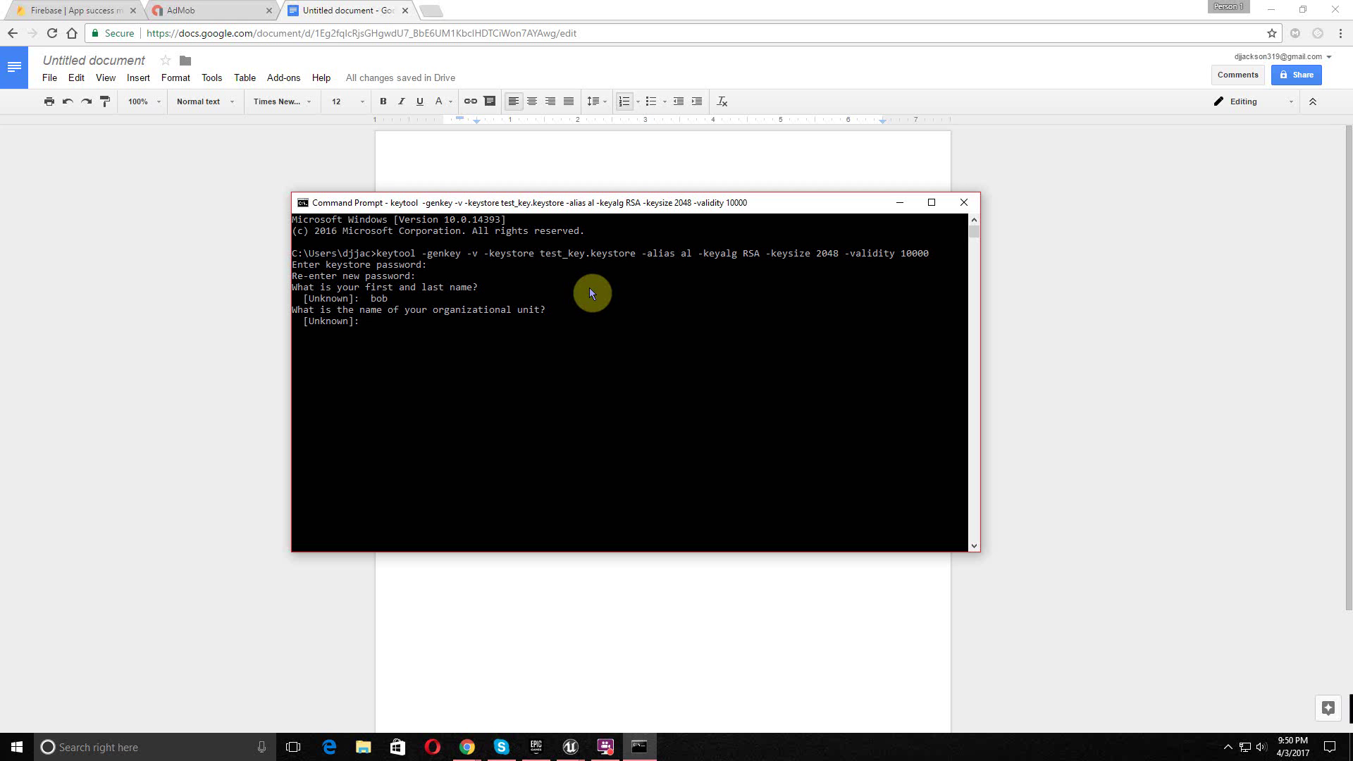
type("VNTAGE")
key("Return")
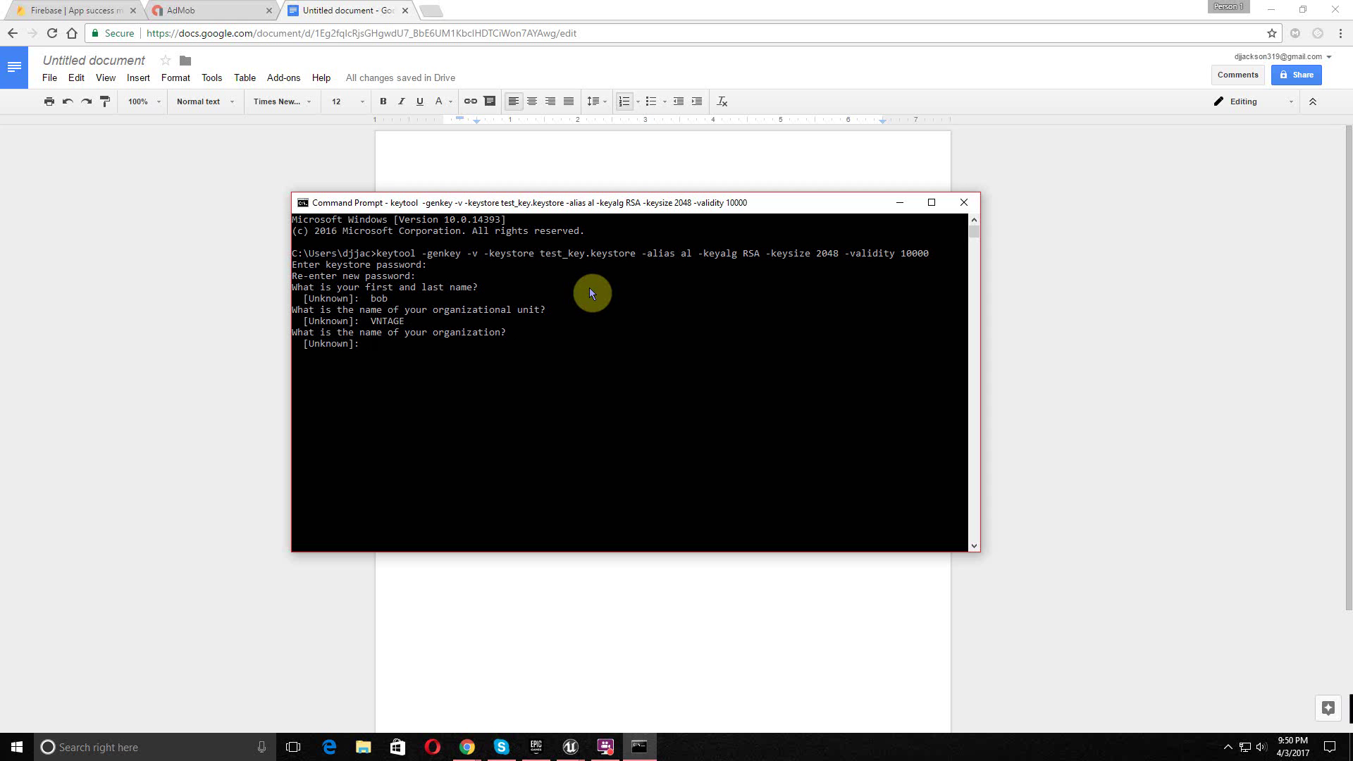
type("VNTAGE")
key("Return")
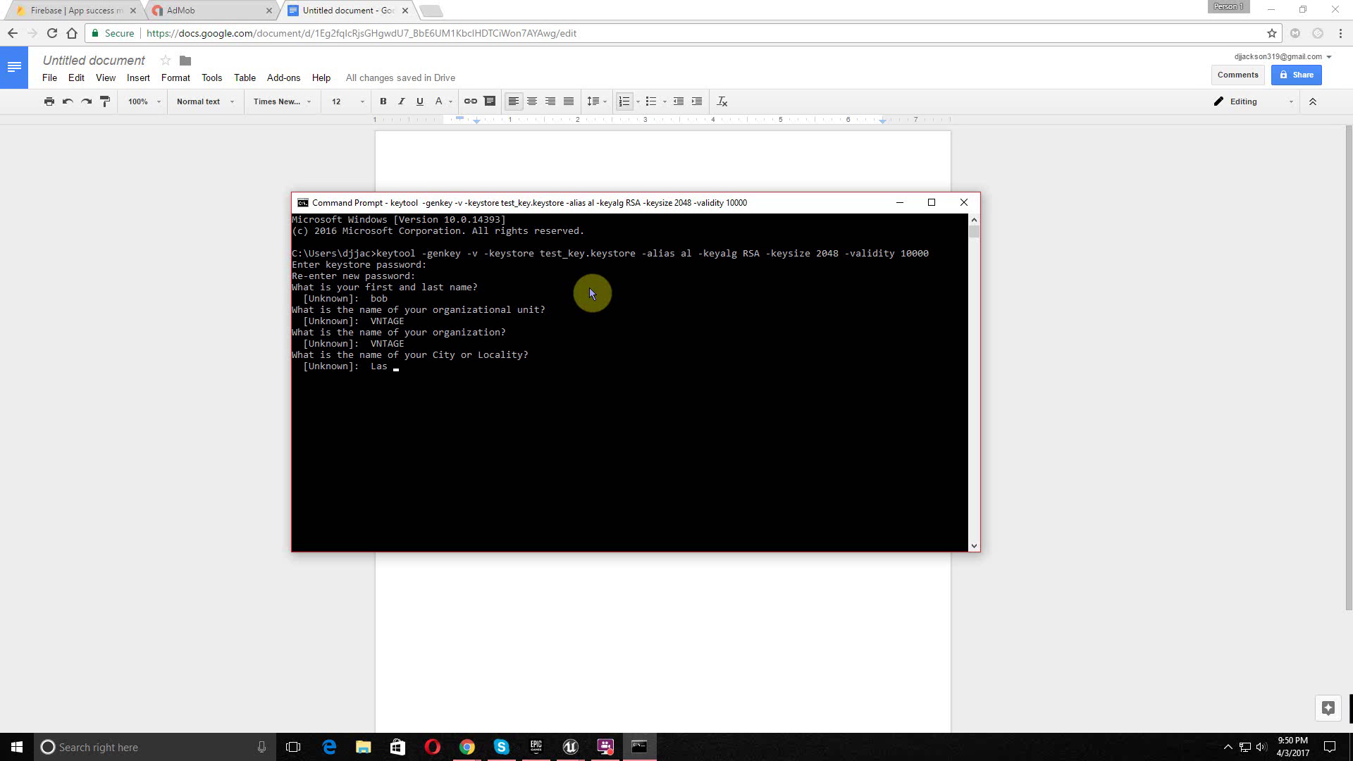
- Enter Chicago, California and US as city, state and country, then confirm to generate the key
key("BackSpace")
key("BackSpace")
key("BackSpace")
key("BackSpace")
key("BackSpace")
type("Chicago")
key("Return")
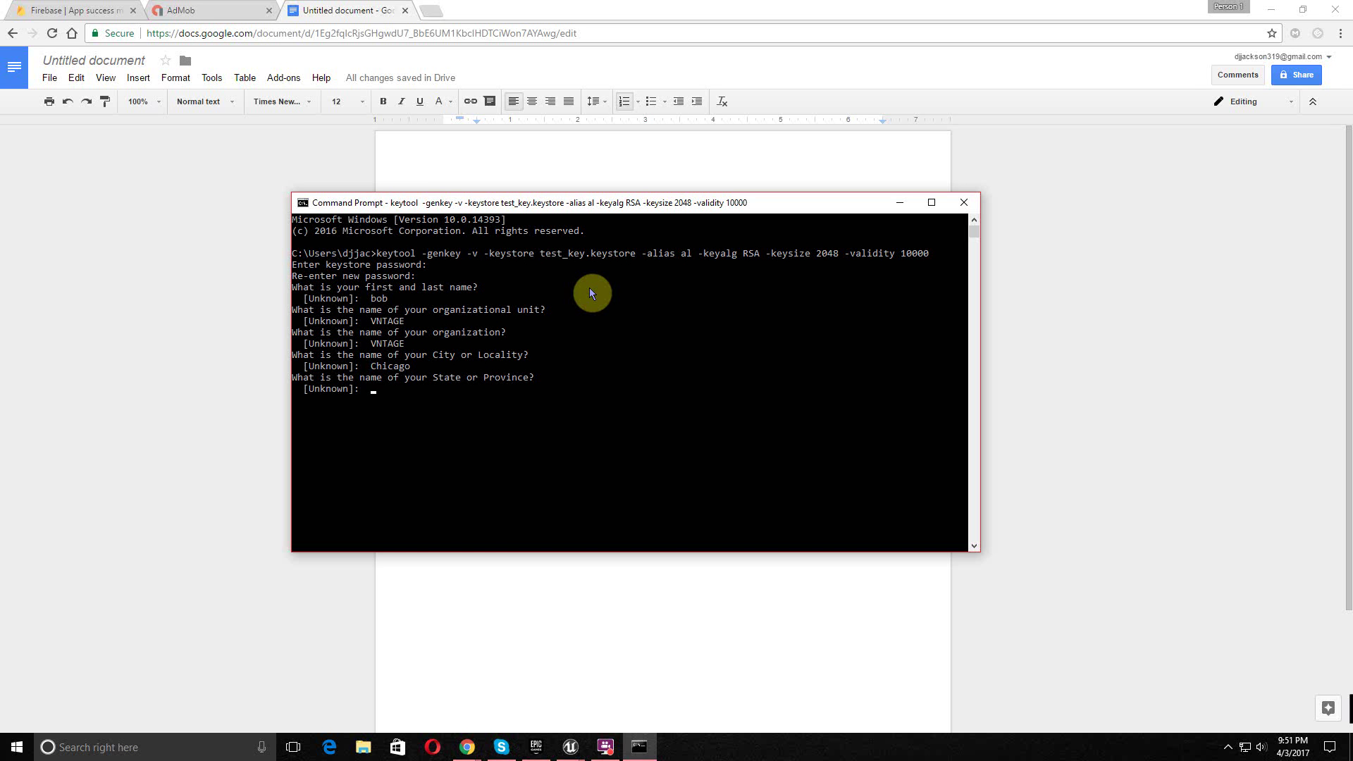
type("California")
key("Return")
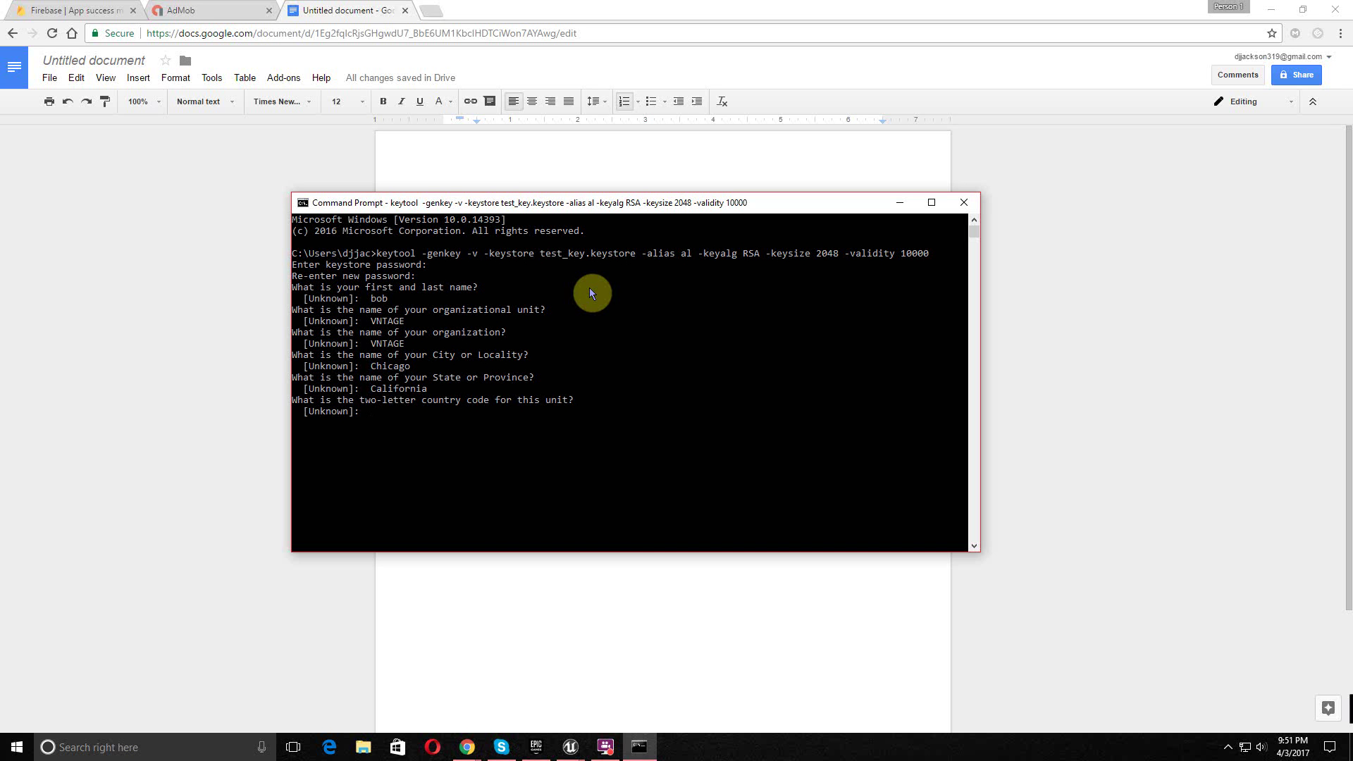
type("US")
key("Return")
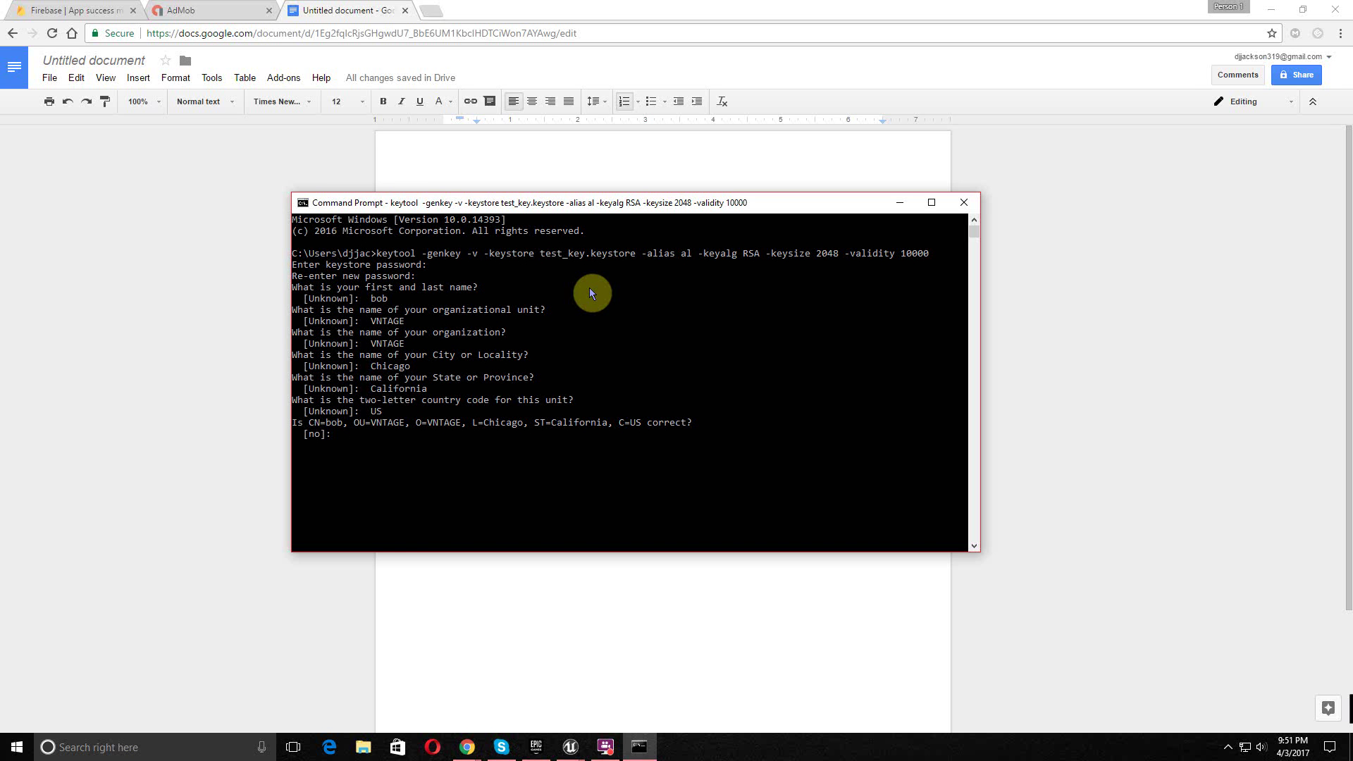
type("yes")
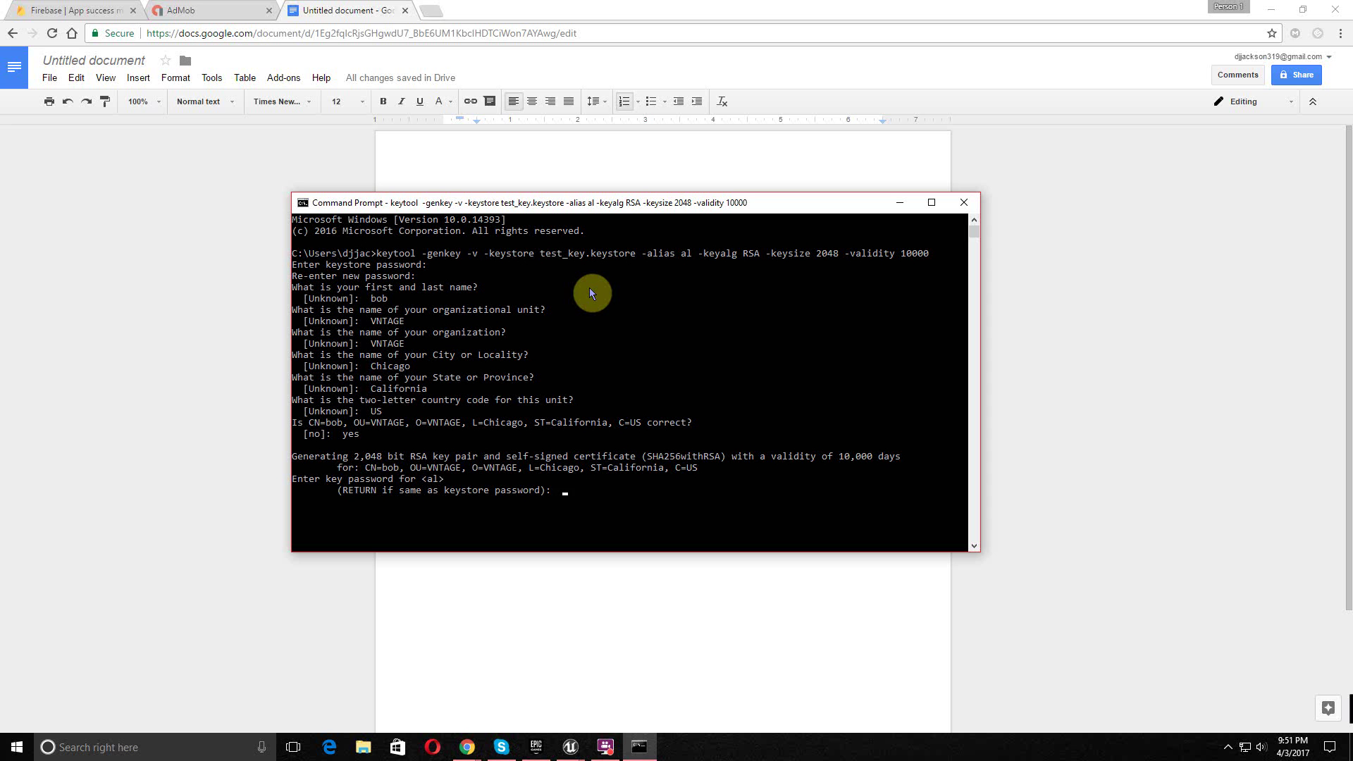
key("Return")
key("Return")
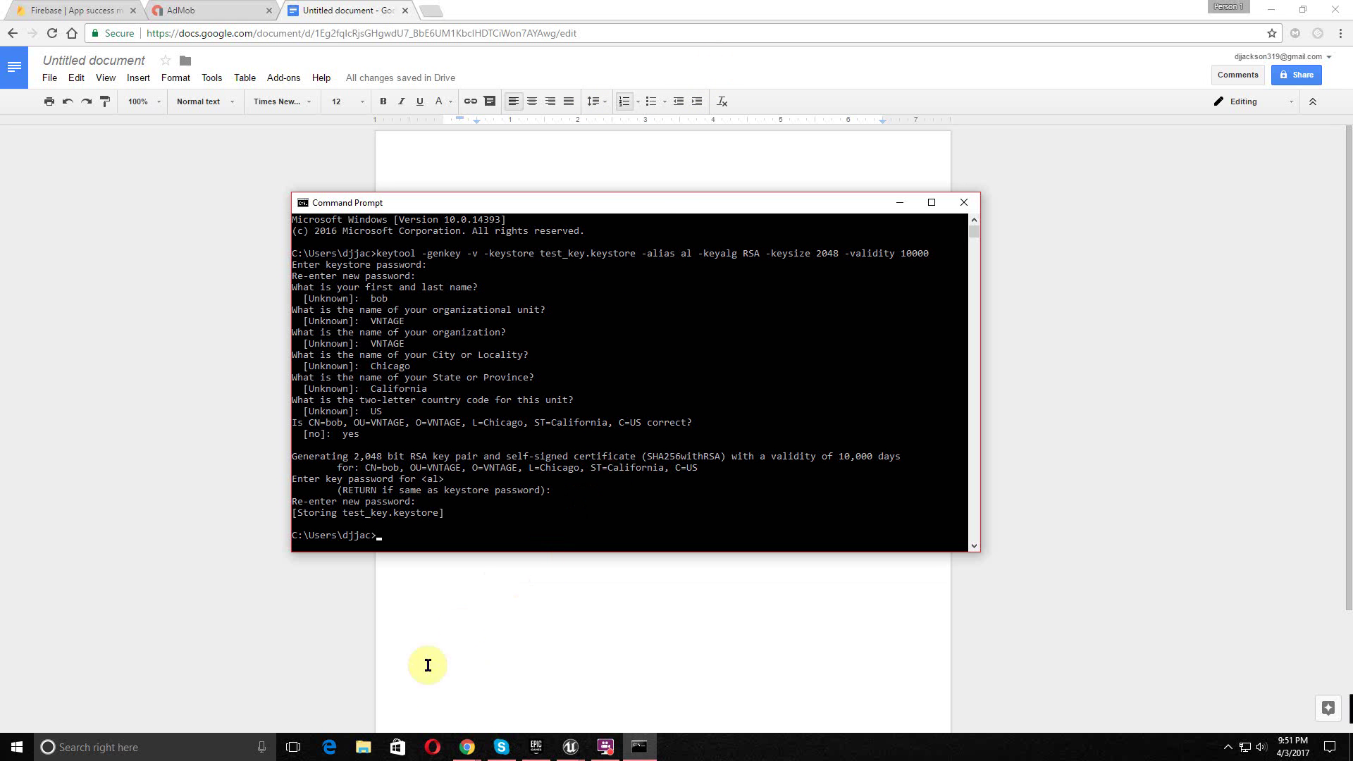
- Copy test_key.keystore from the user's home folder under C:\Users
left_click(366, 750)
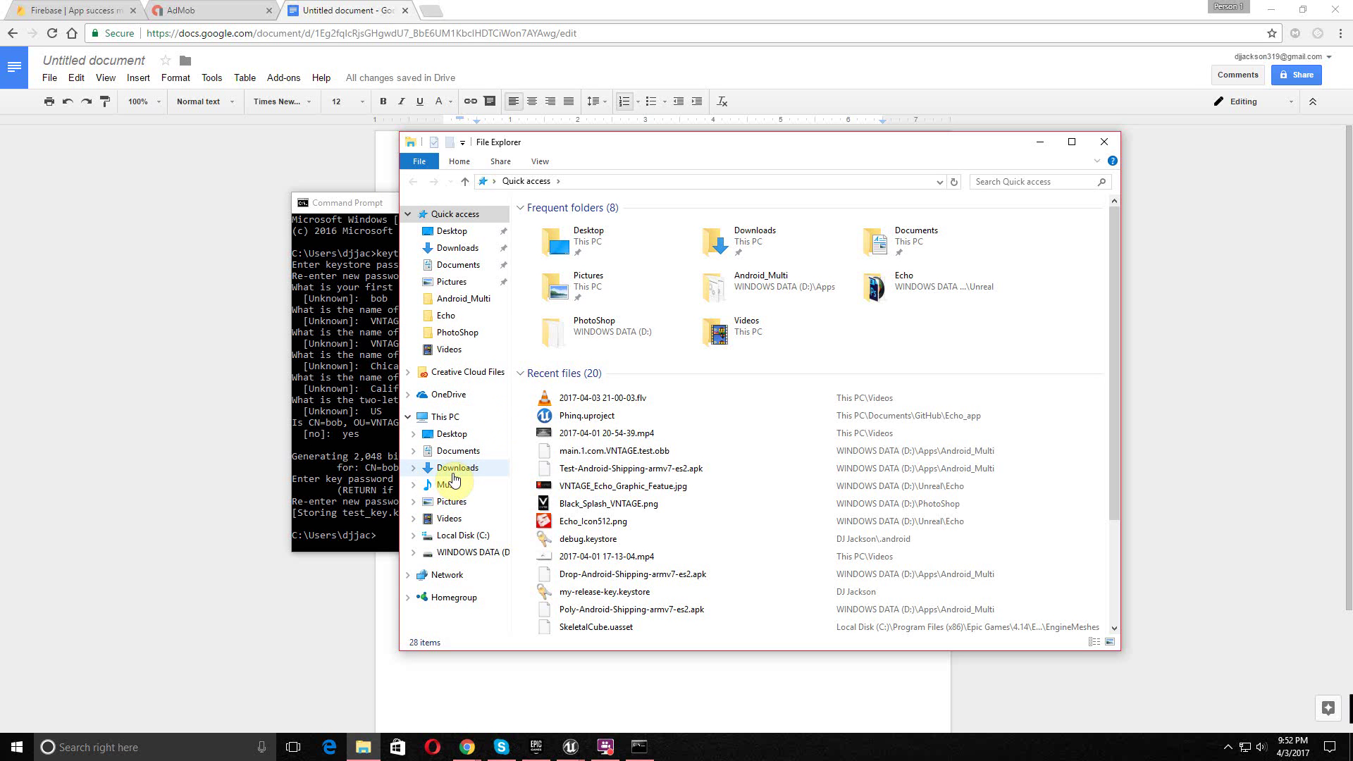
left_click(461, 536)
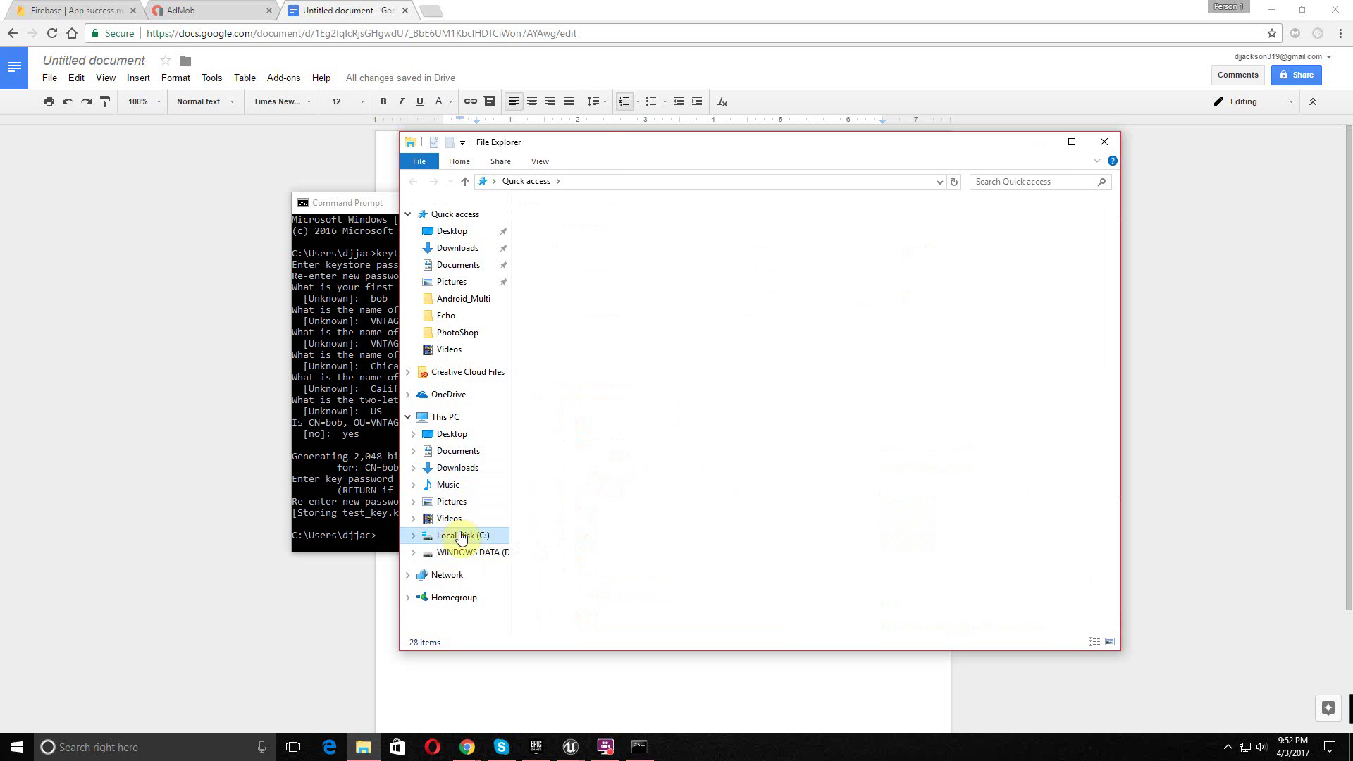
double_click(574, 374)
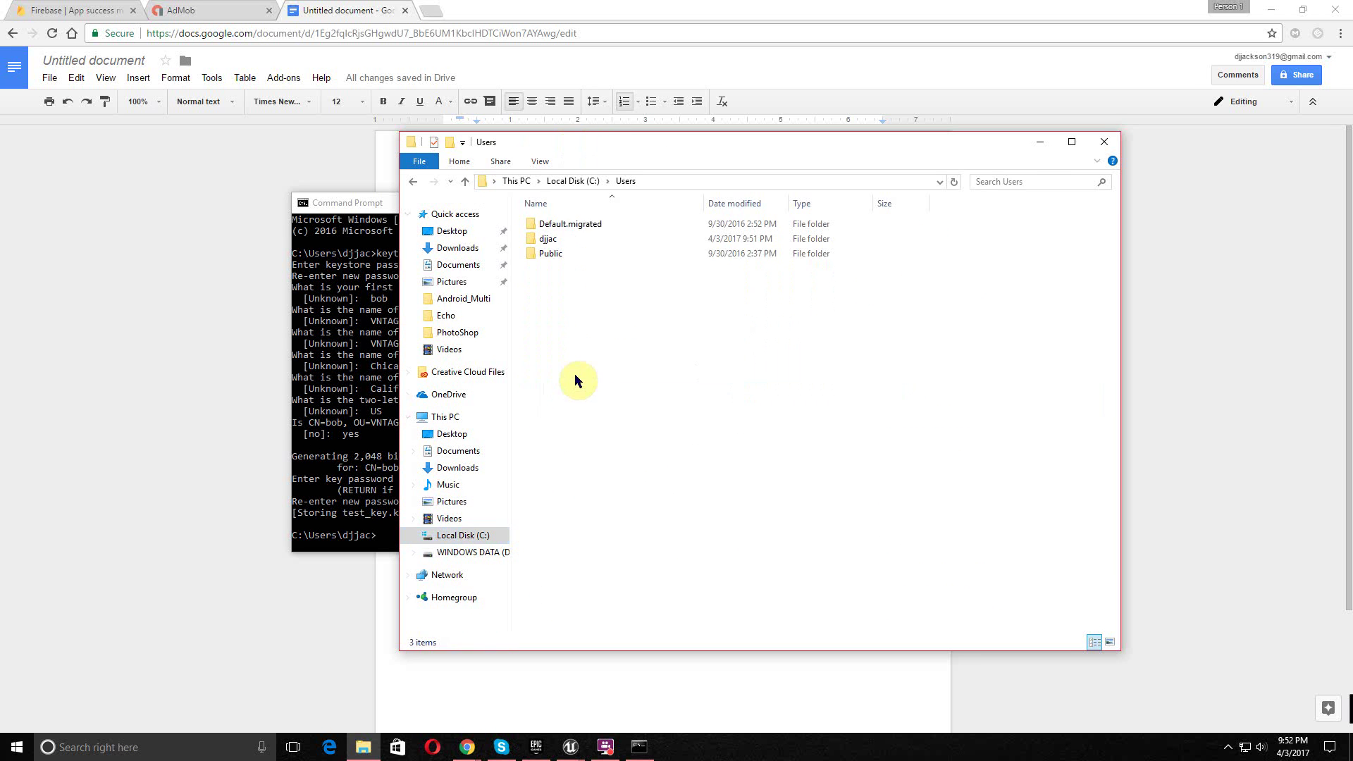
double_click(579, 241)
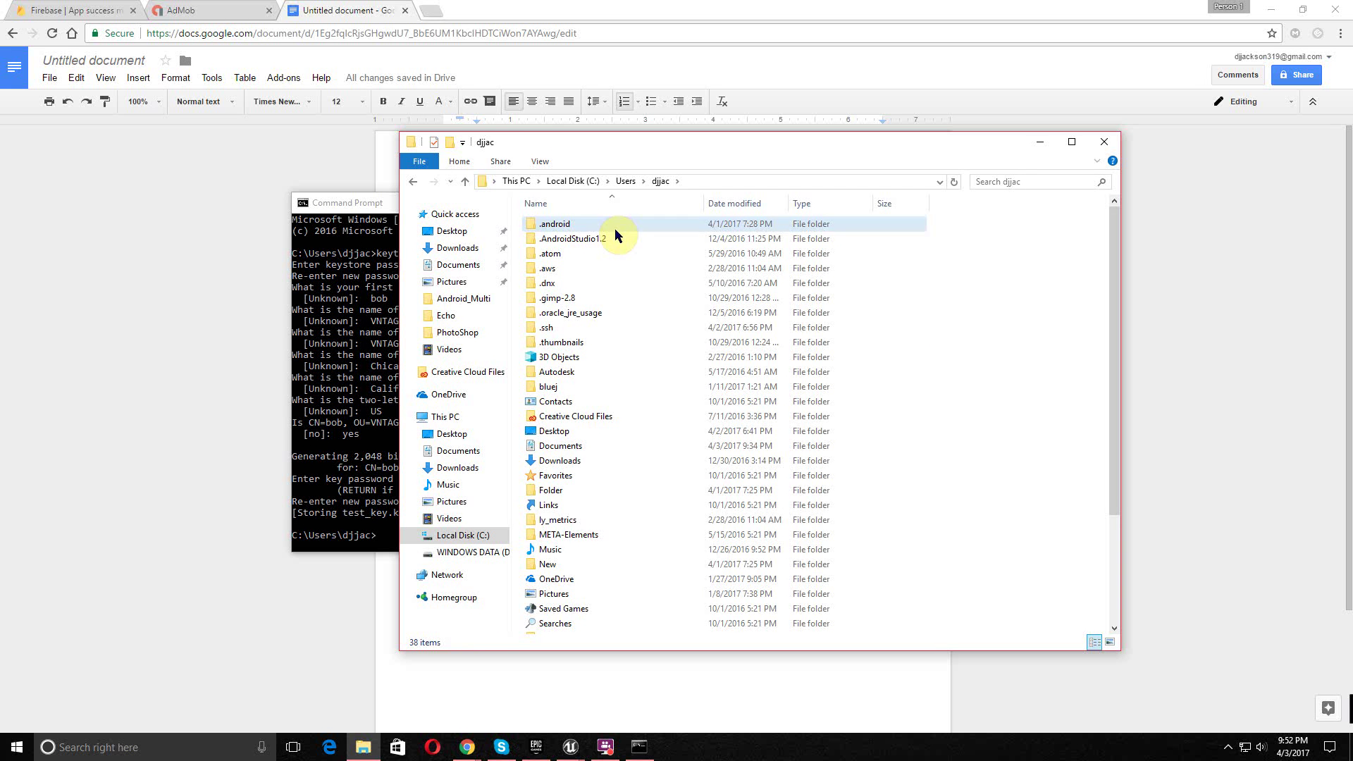
double_click(615, 229)
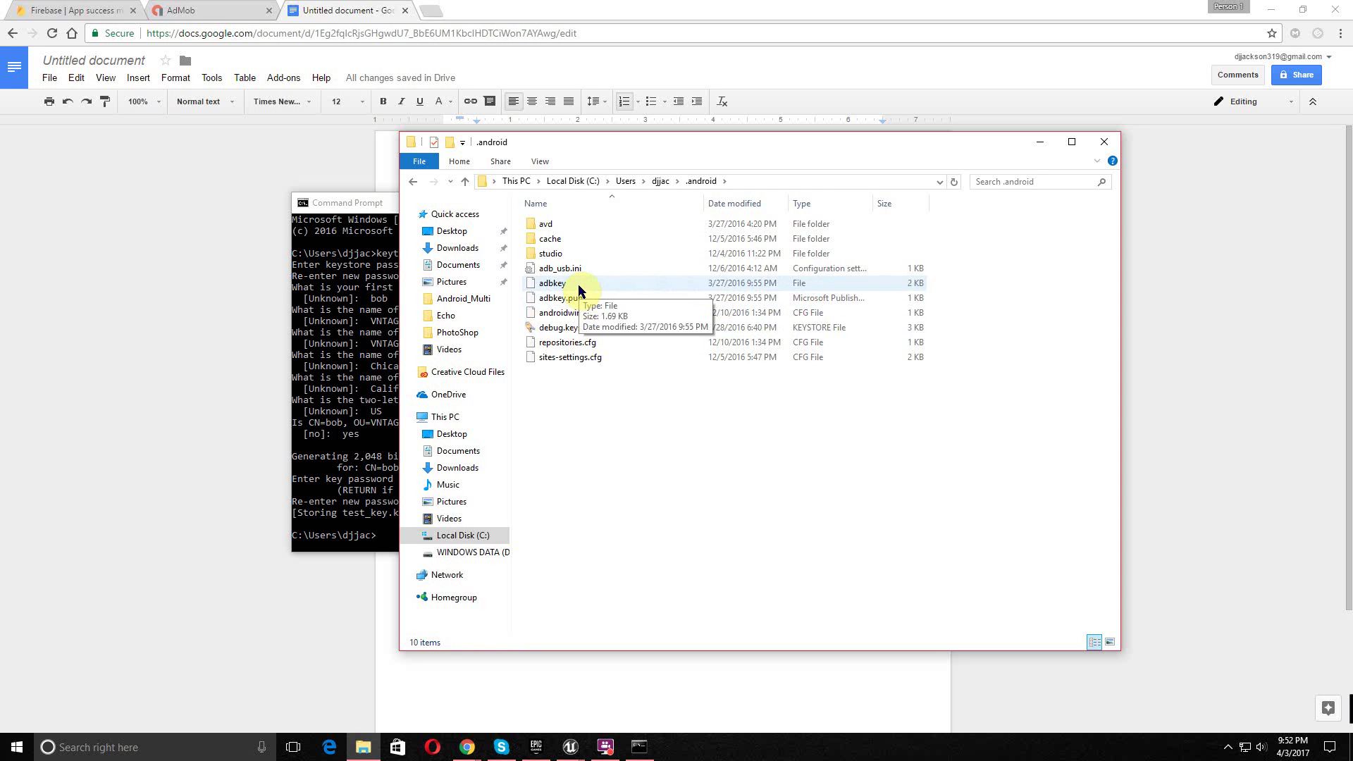
key("BackSpace")
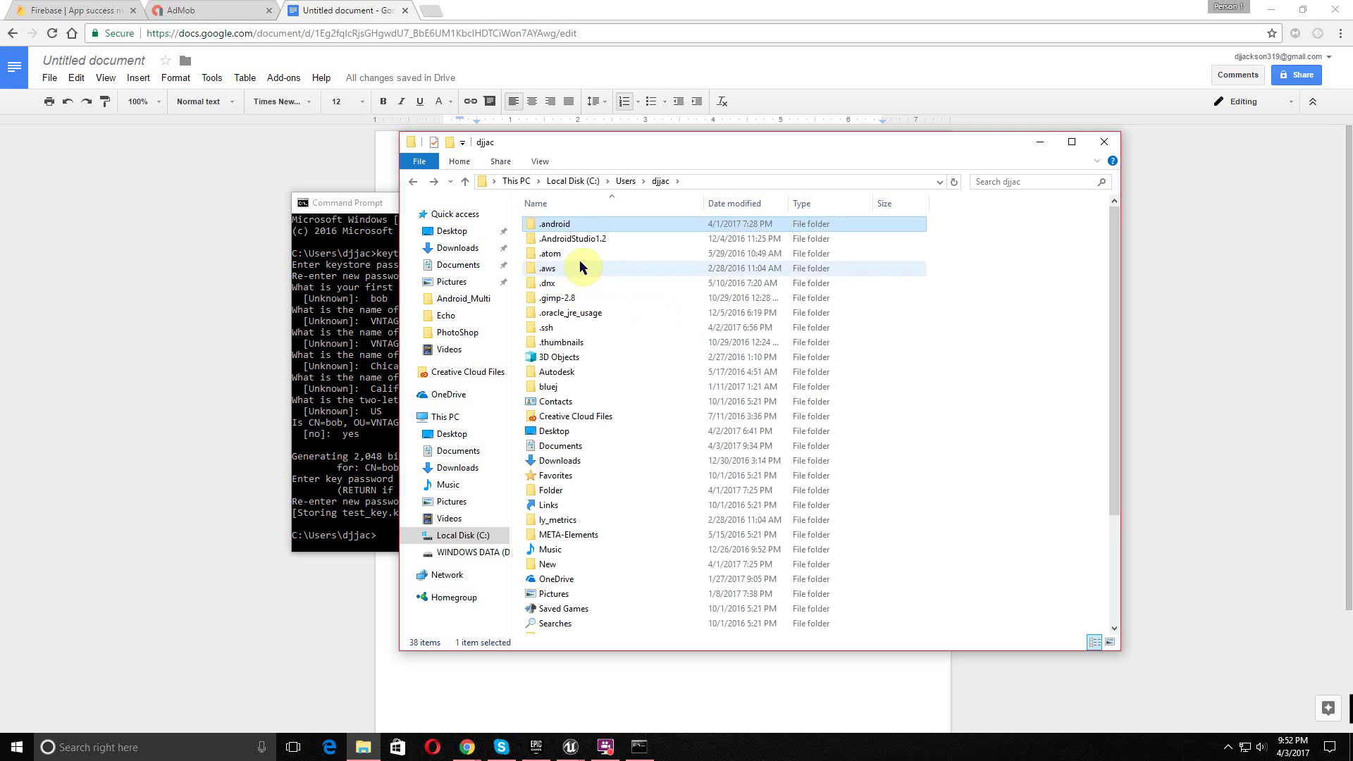
scroll(584, 397, "down", 1)
scroll(584, 397, "down", 3)
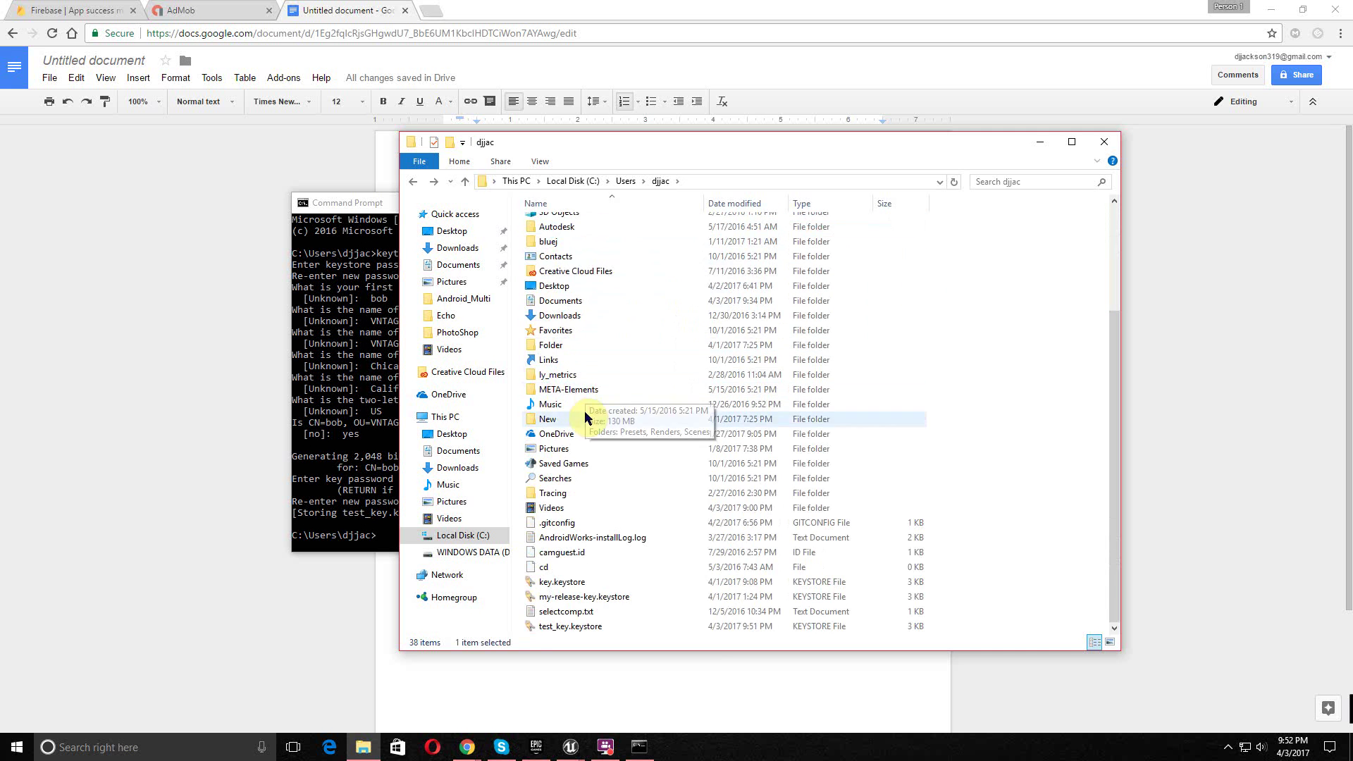
right_click(575, 634)
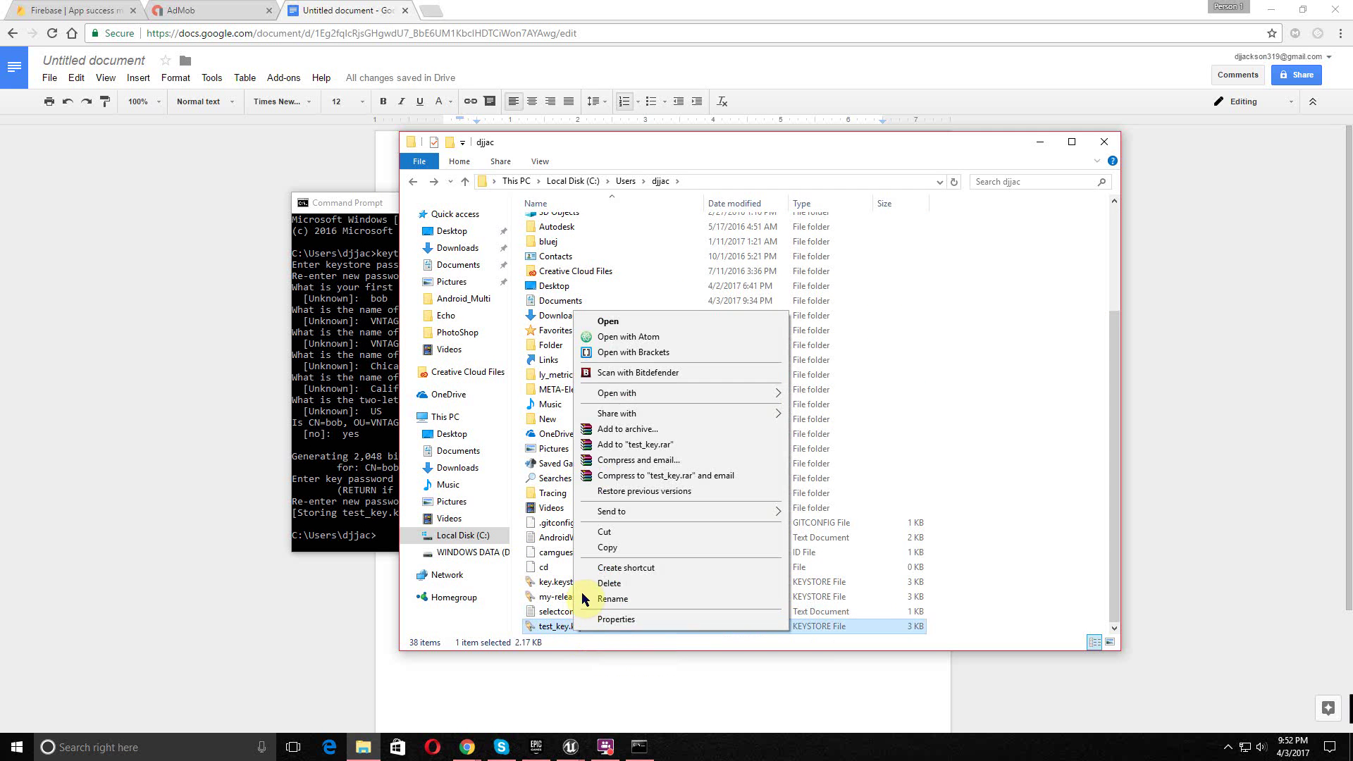
left_click(606, 551)
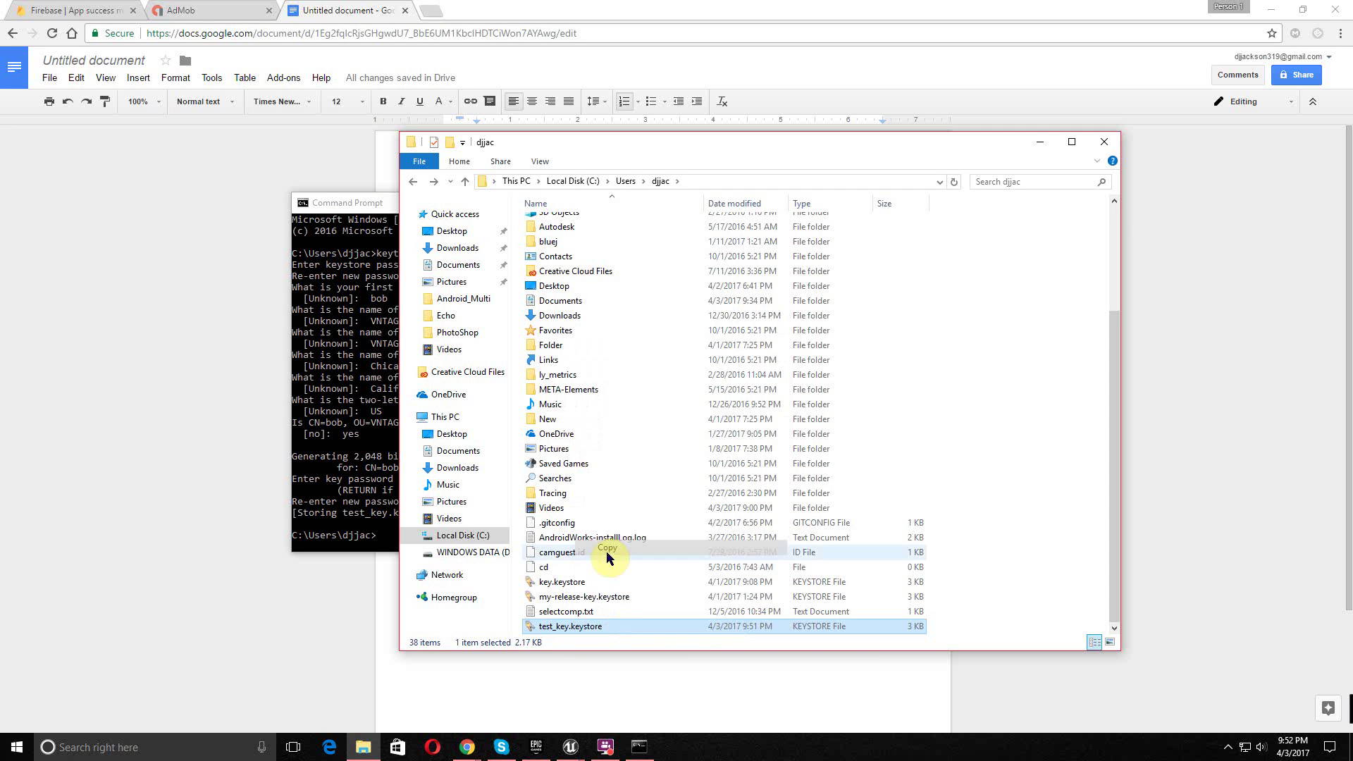
- Paste the keystore into D:\Unreal\Test\Build\Android
left_click(490, 554)
scroll(581, 431, "down", 5)
left_click(578, 438)
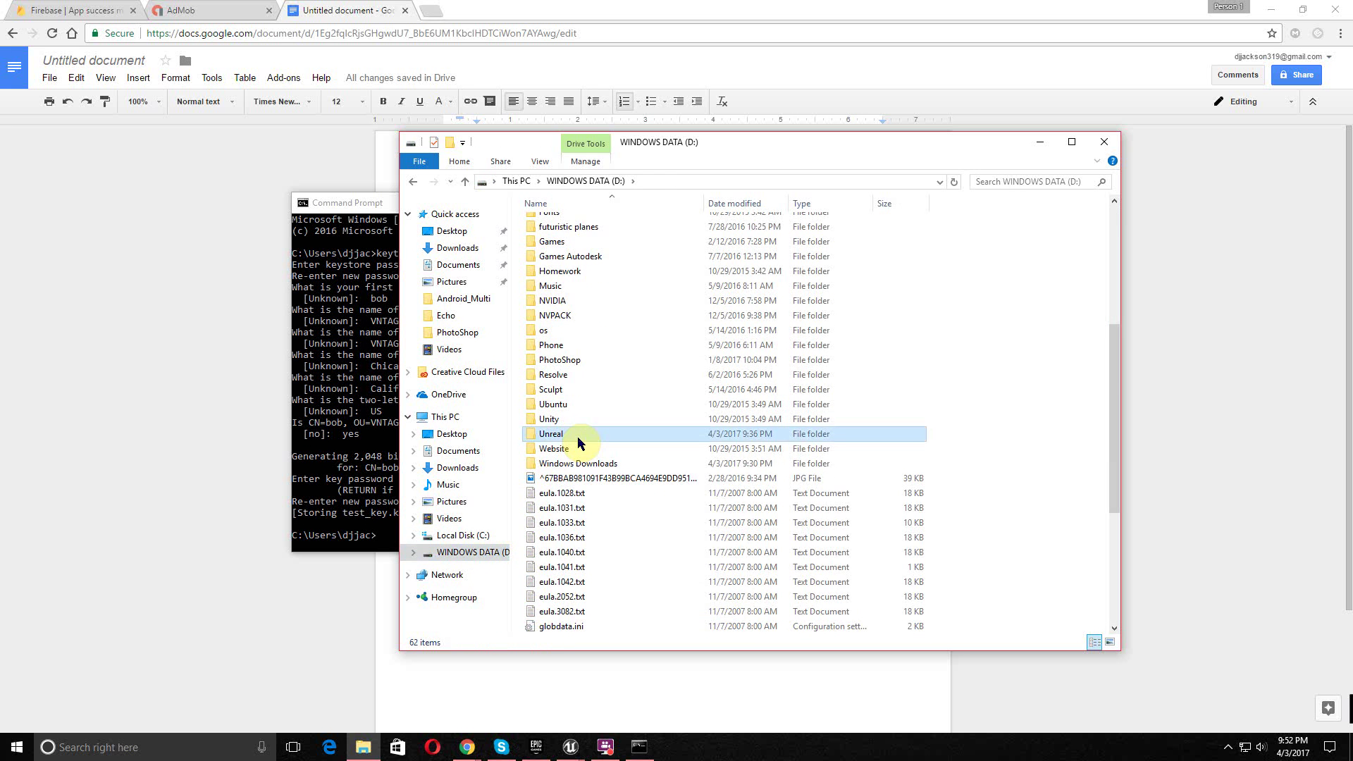
double_click(578, 438)
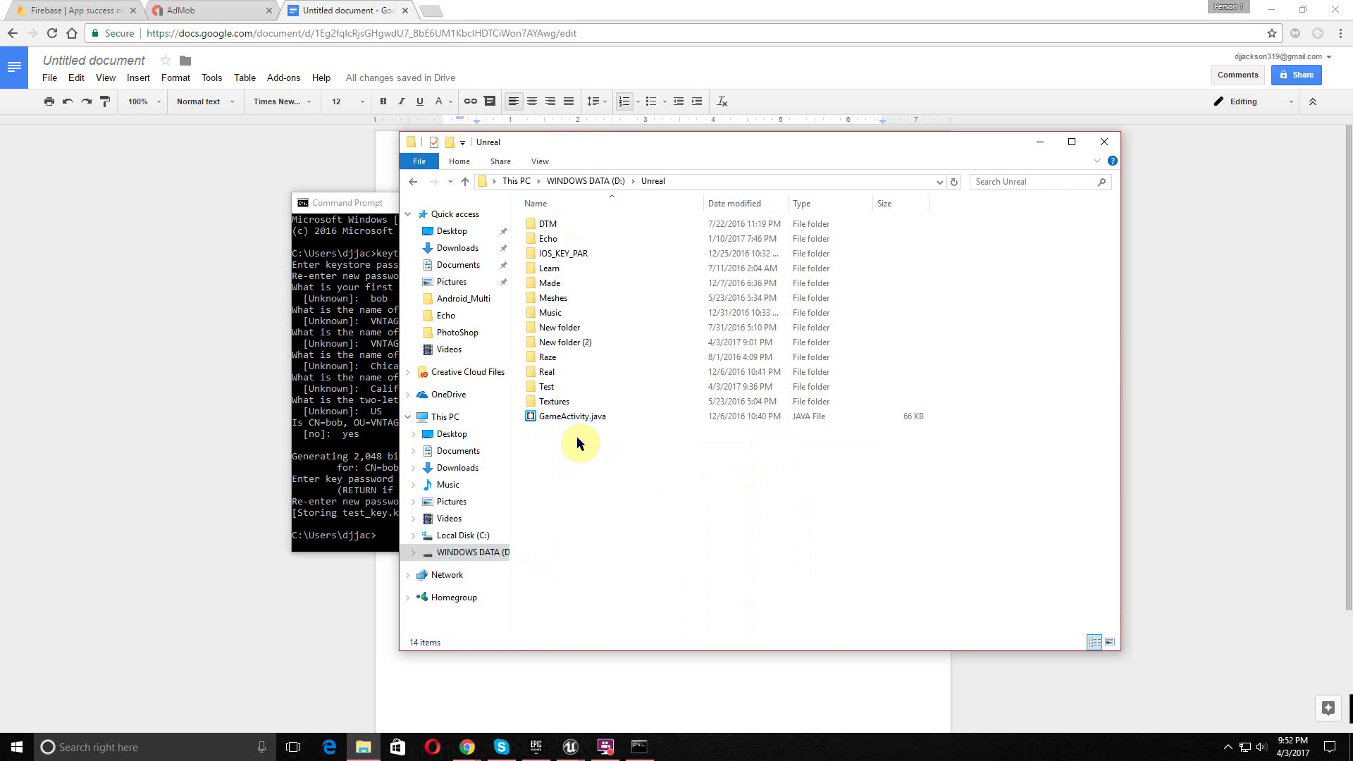
double_click(570, 389)
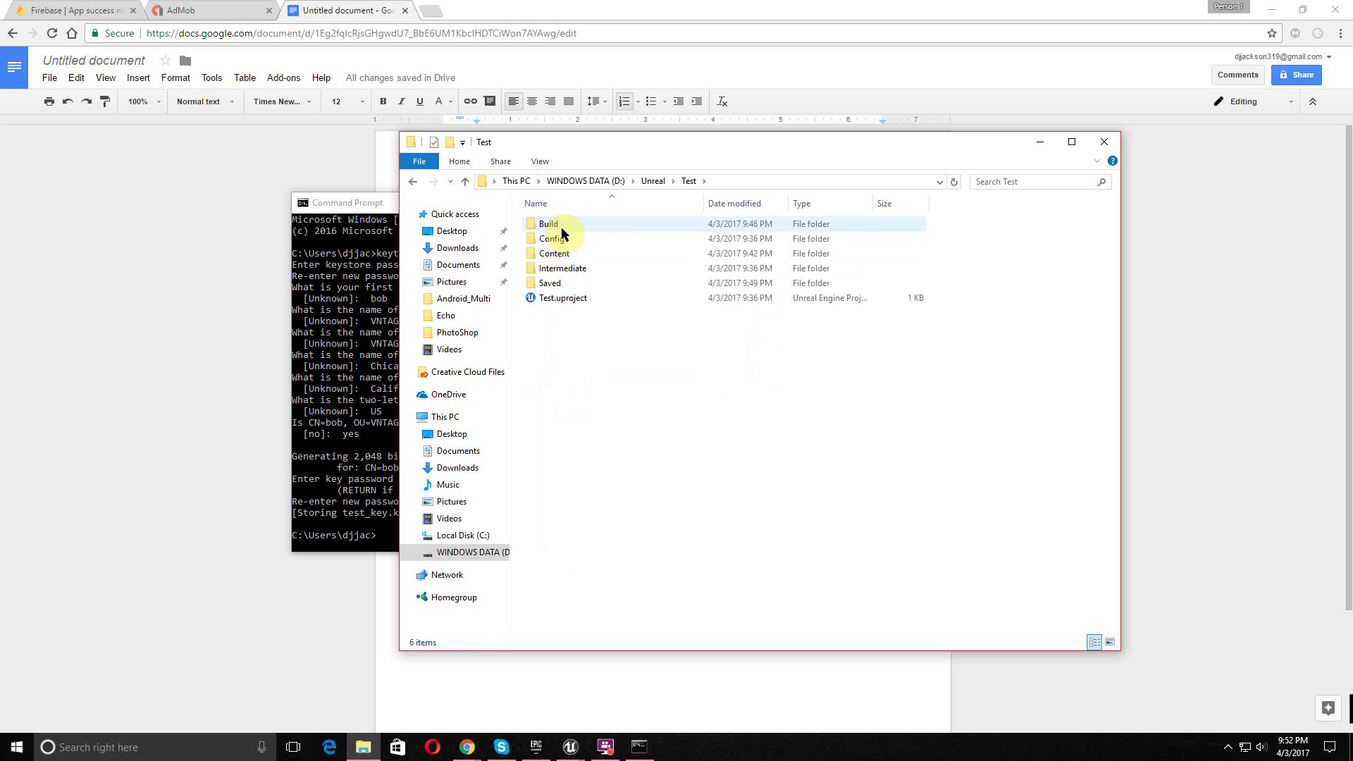
double_click(549, 224)
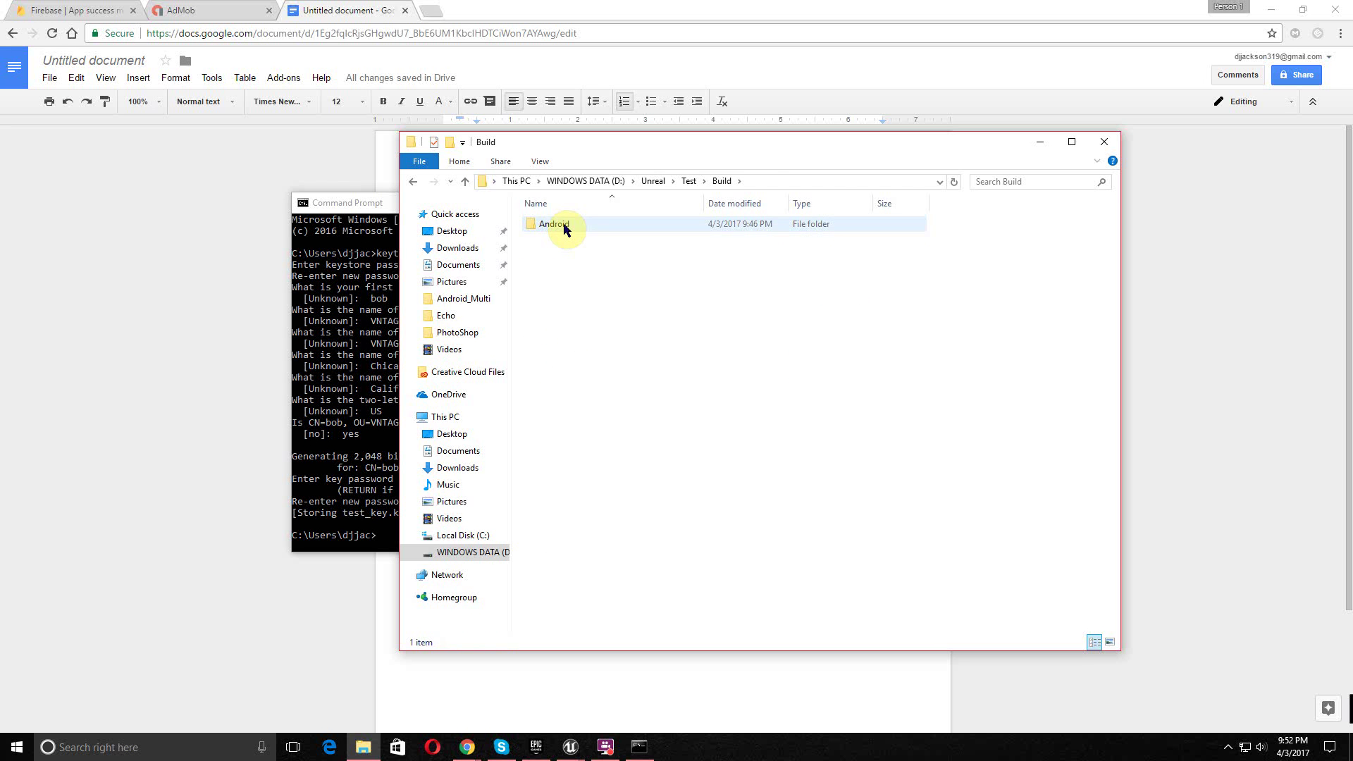
double_click(573, 227)
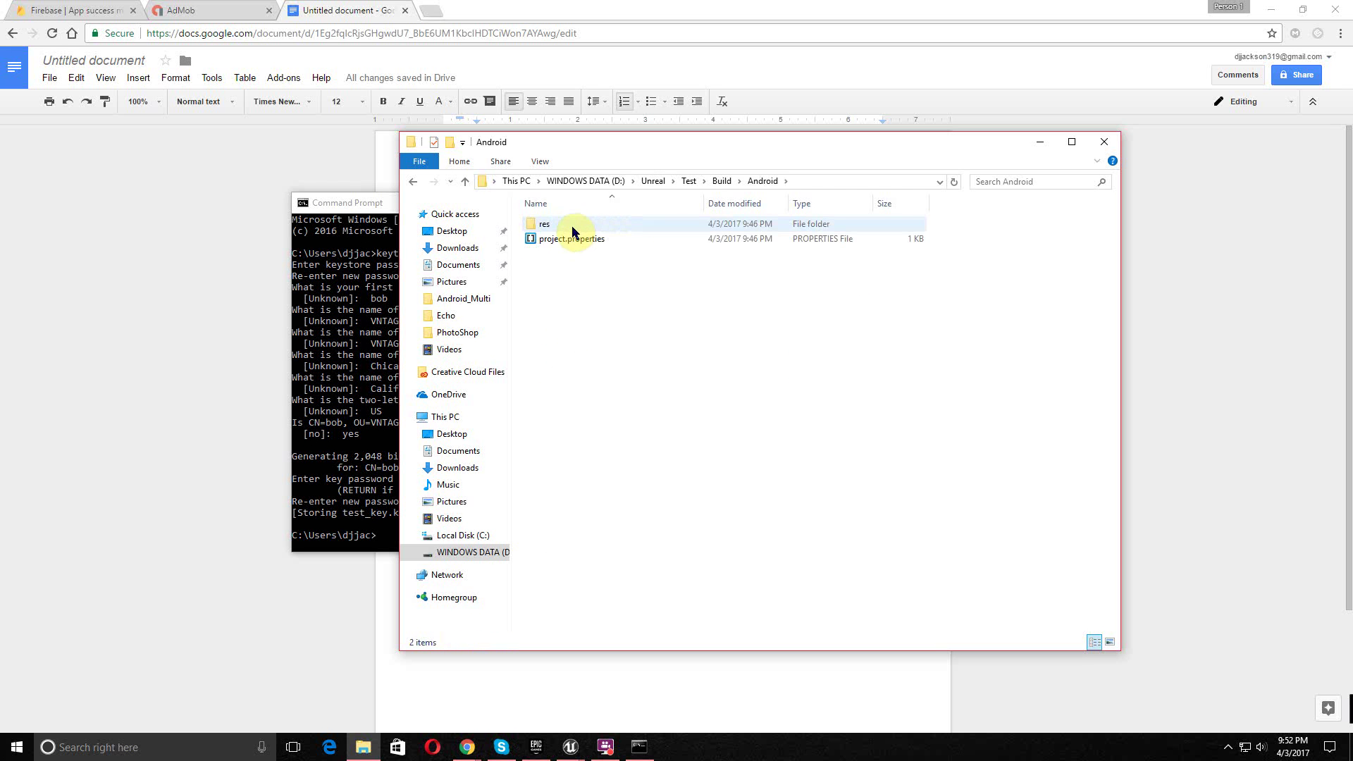
right_click(556, 274)
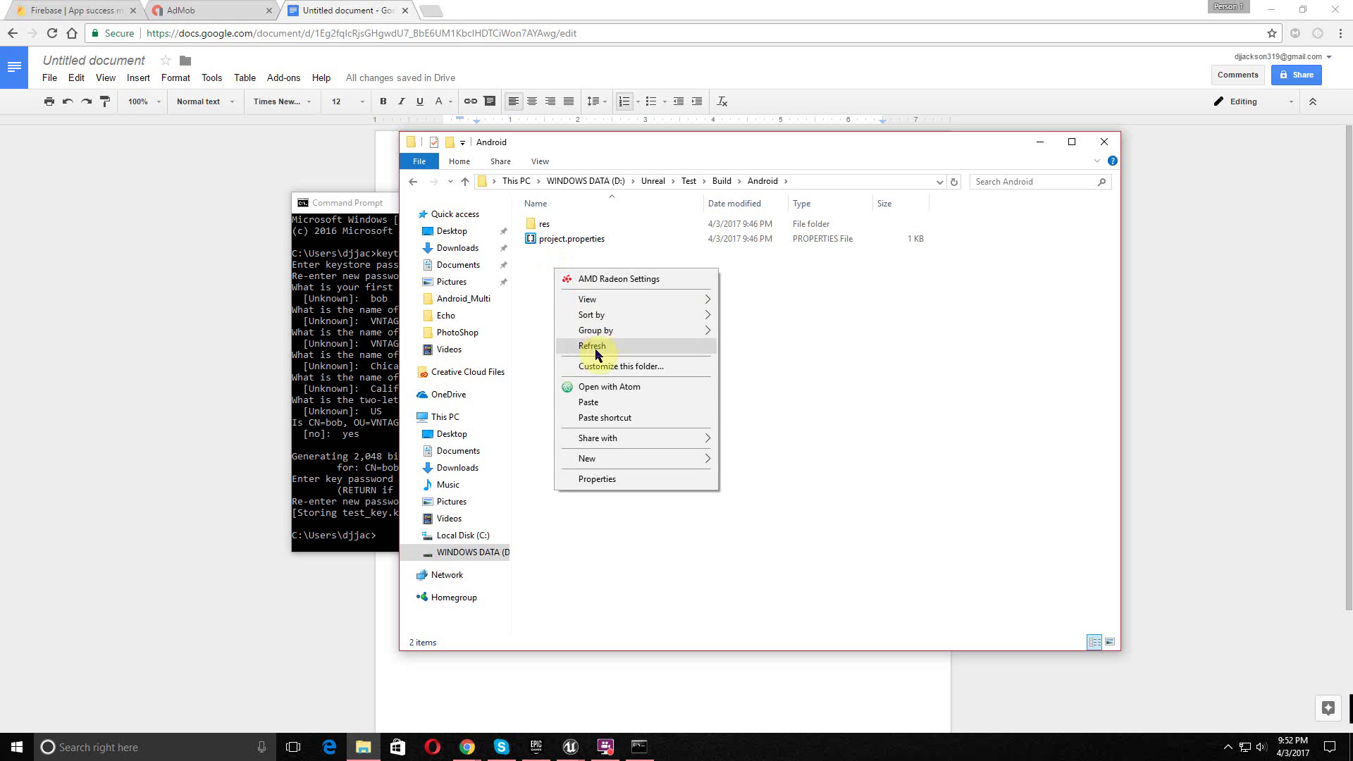
left_click(592, 405)
left_click(603, 386)
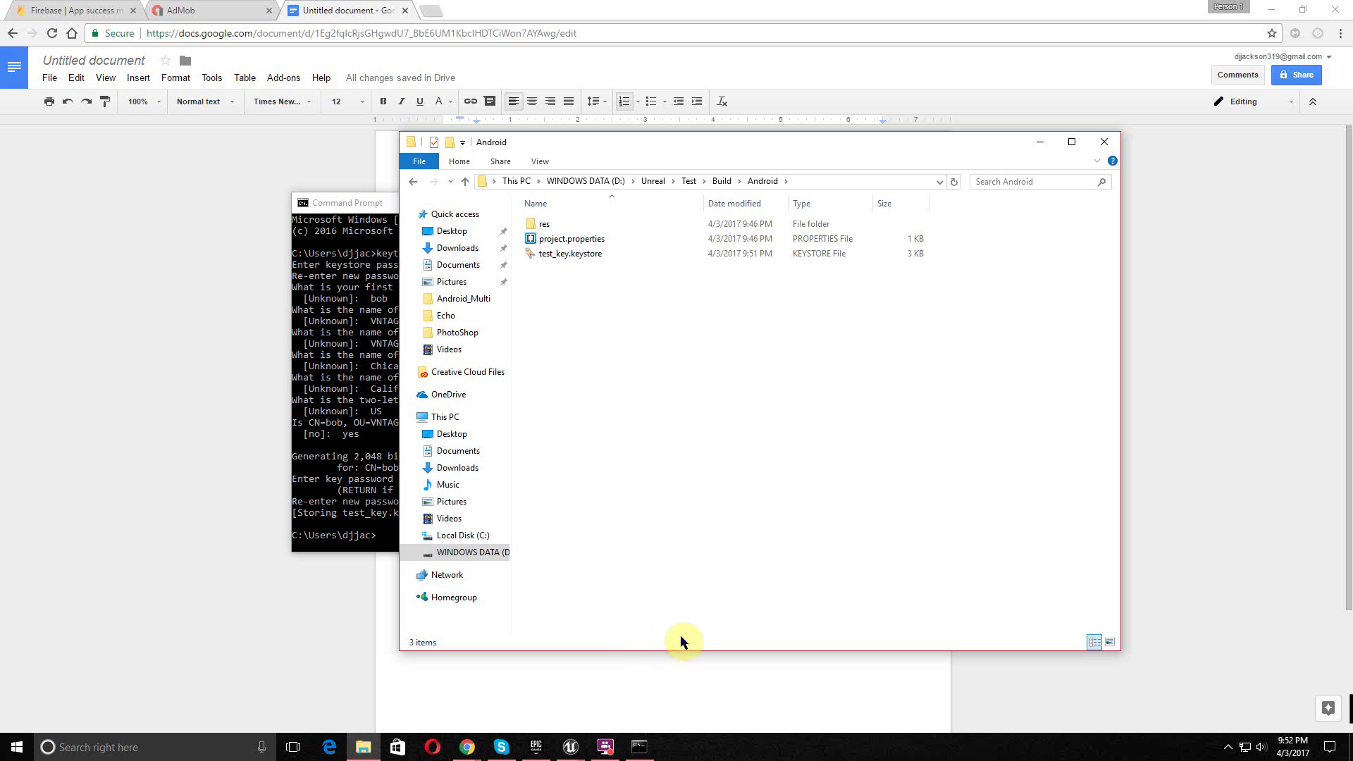
- Set Key Store to test_key.keystore, Key Alias to al, and enter the store and key passwords
mouse_move(577, 757)
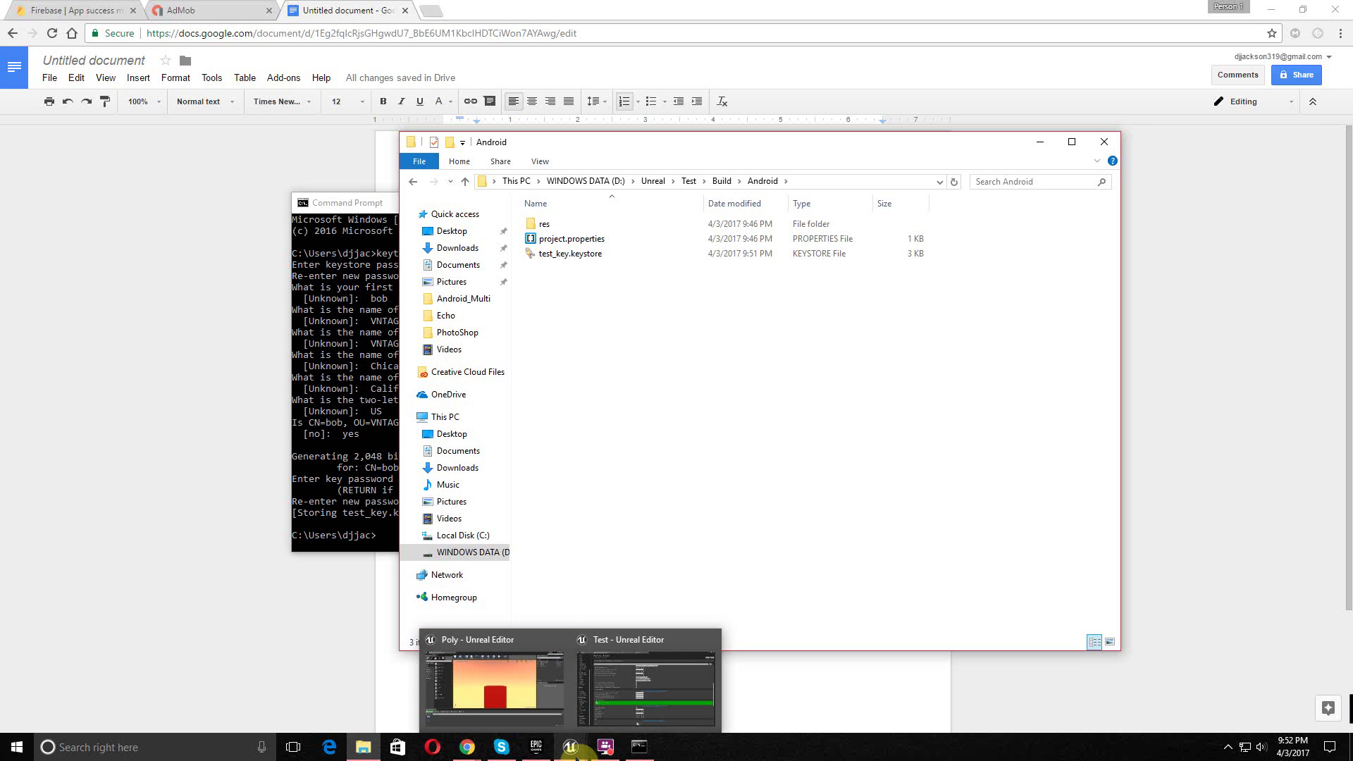
left_click(599, 712)
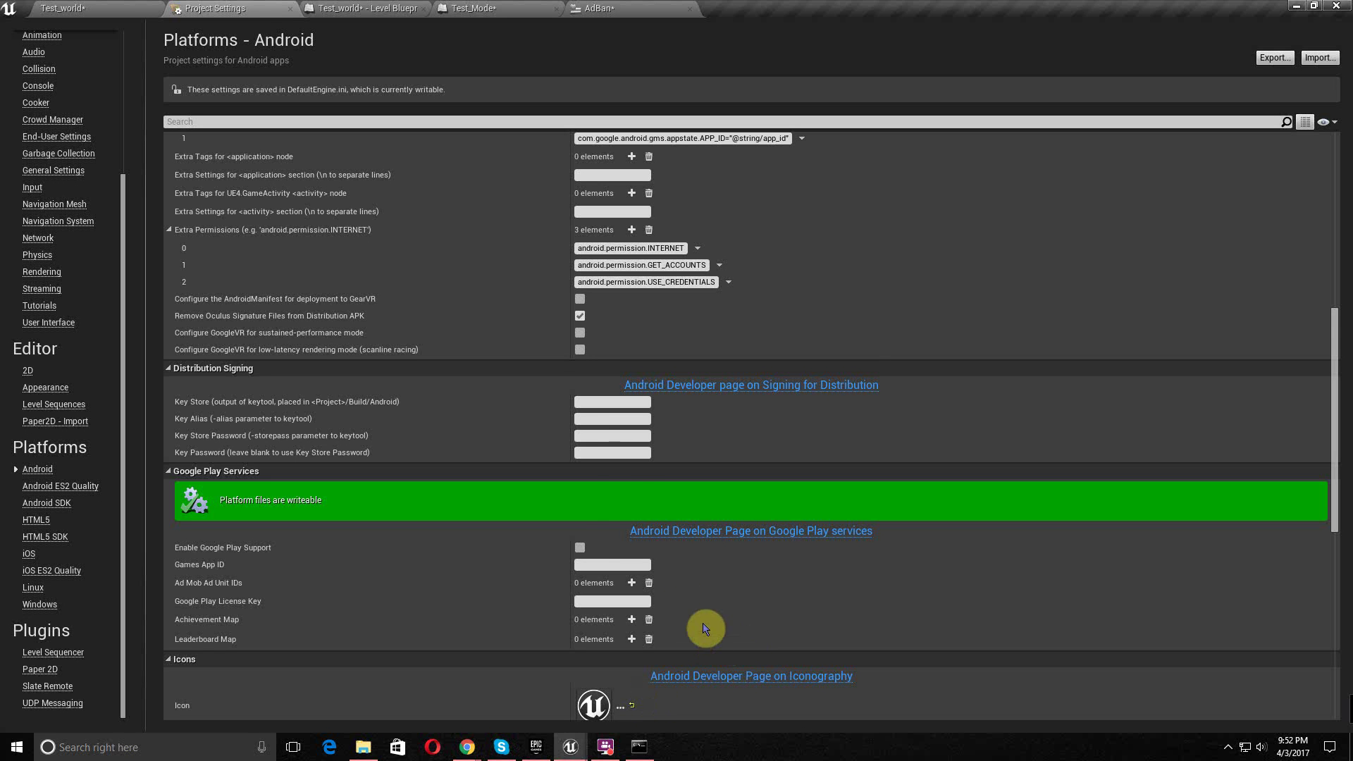
left_click(589, 403)
type("test_key.keystore")
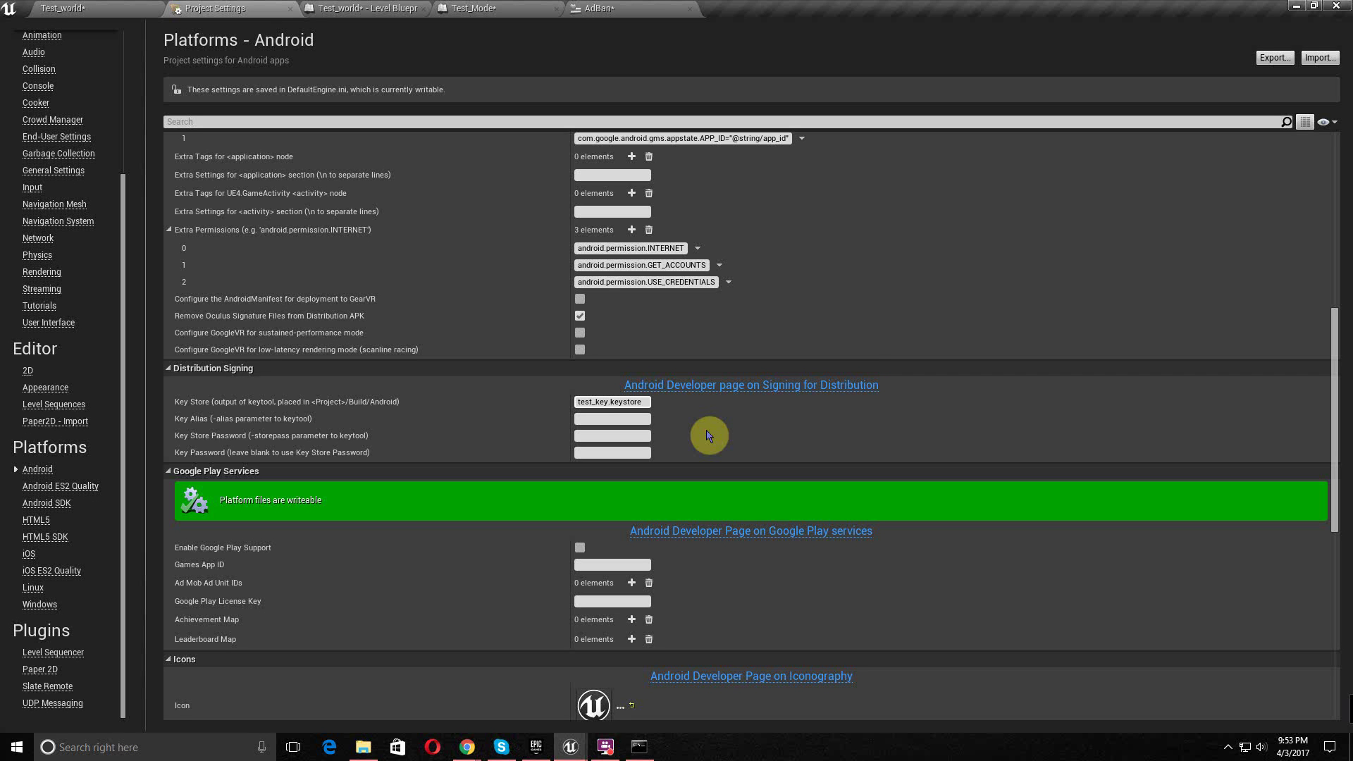
left_click(608, 419)
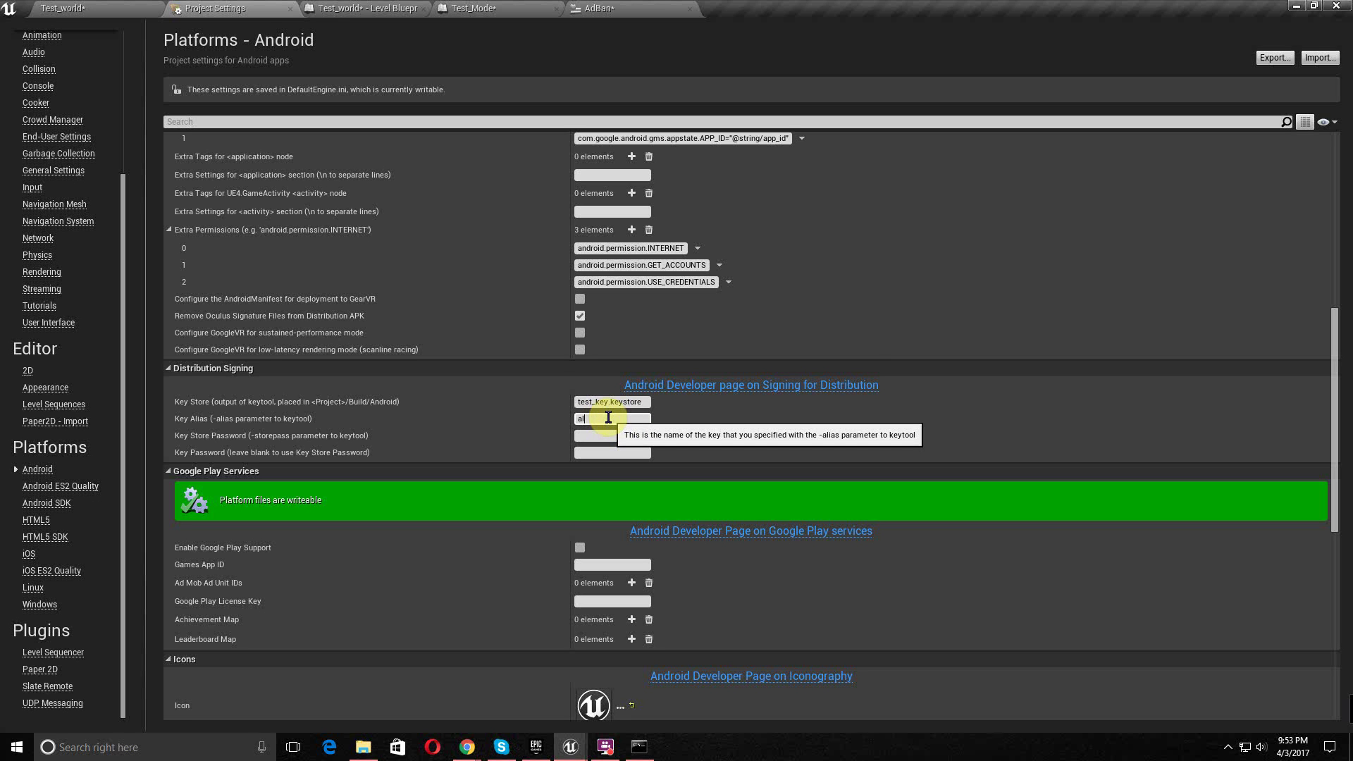
type("al")
key("Tab")
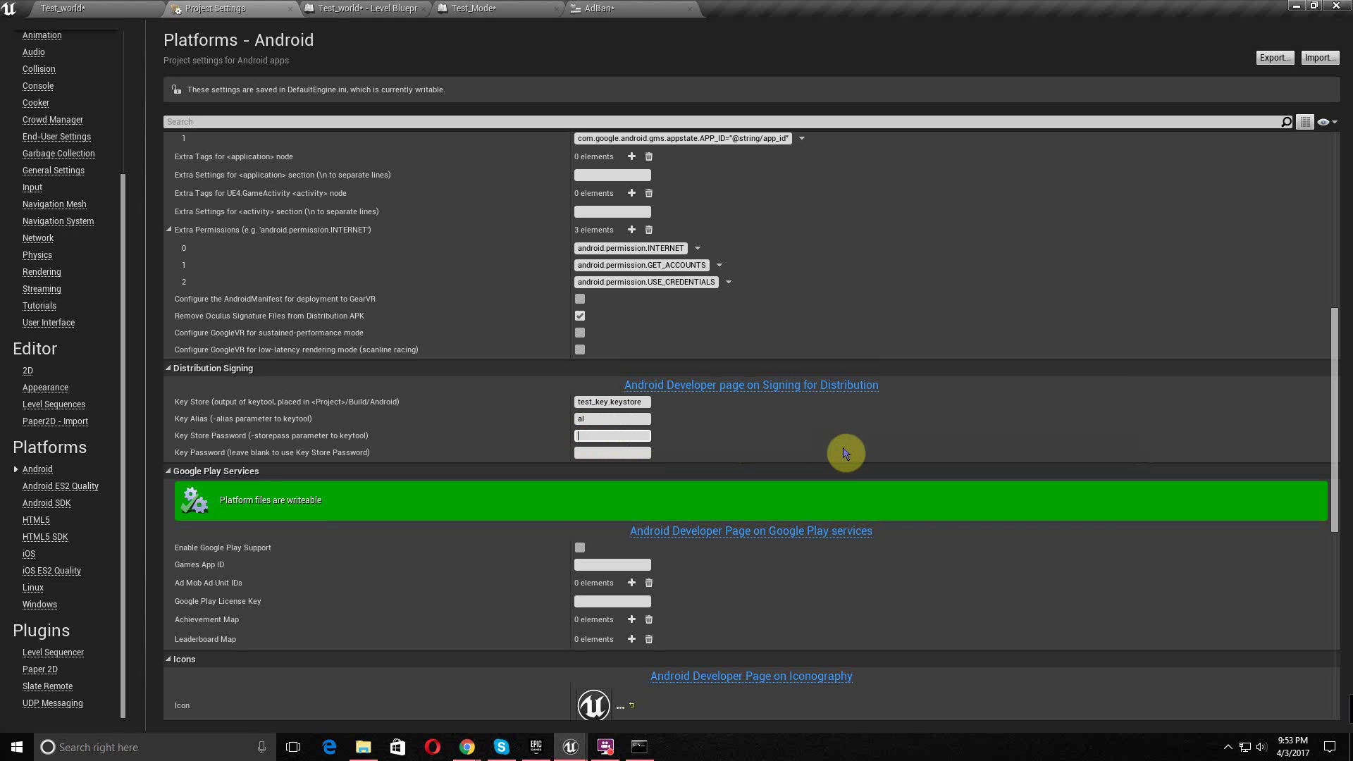
type("01234567")
key("Tab")
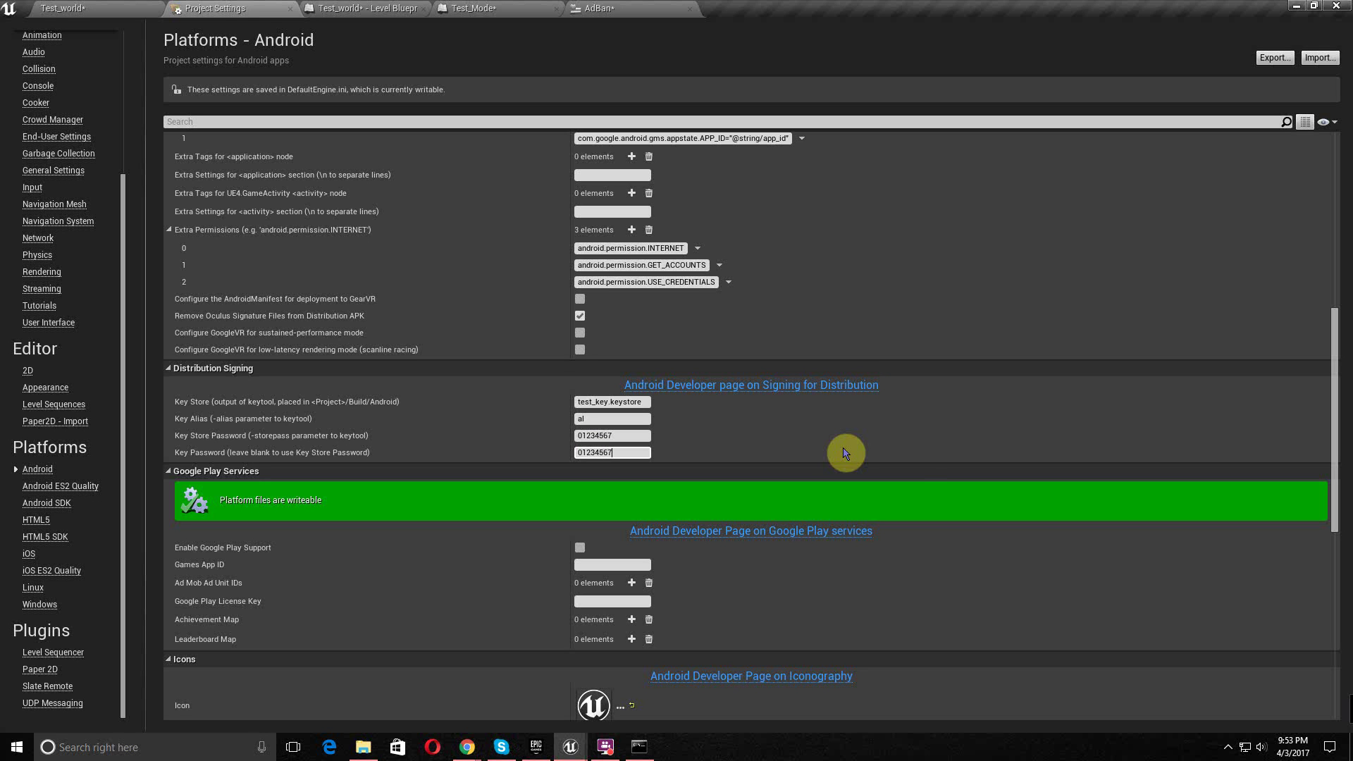
key("Return")
- Tick Enable Google Play Support and return to the Google Docs notes
scroll(719, 465, "down", 3)
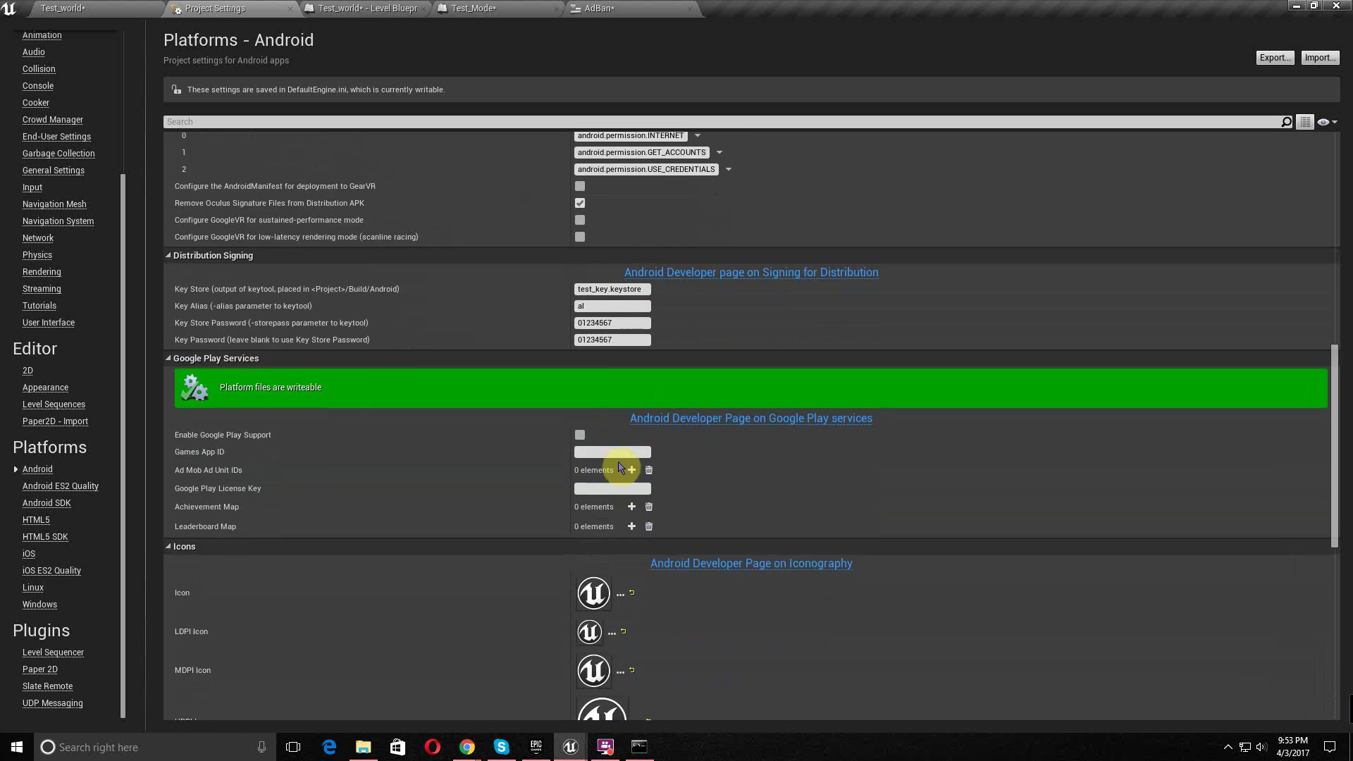
left_click(579, 412)
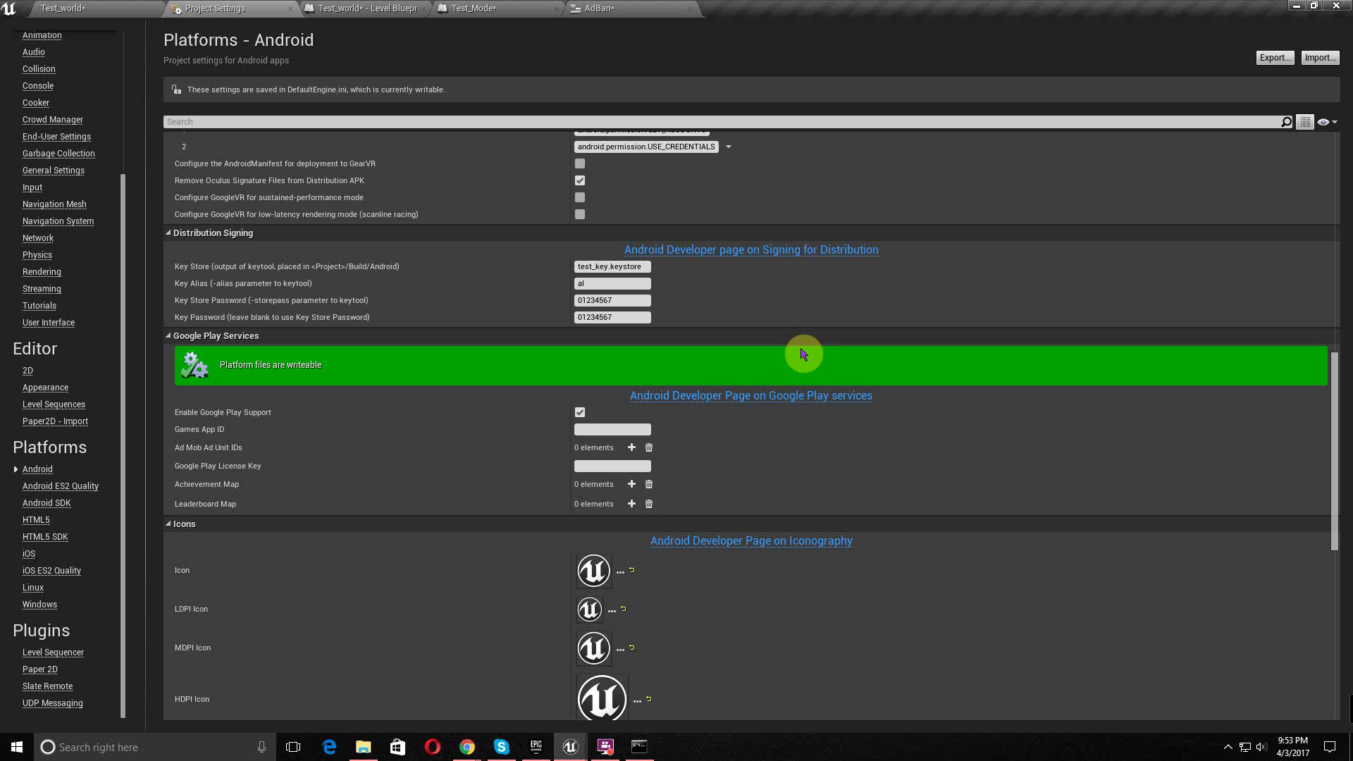
mouse_move(472, 749)
left_click(515, 686)
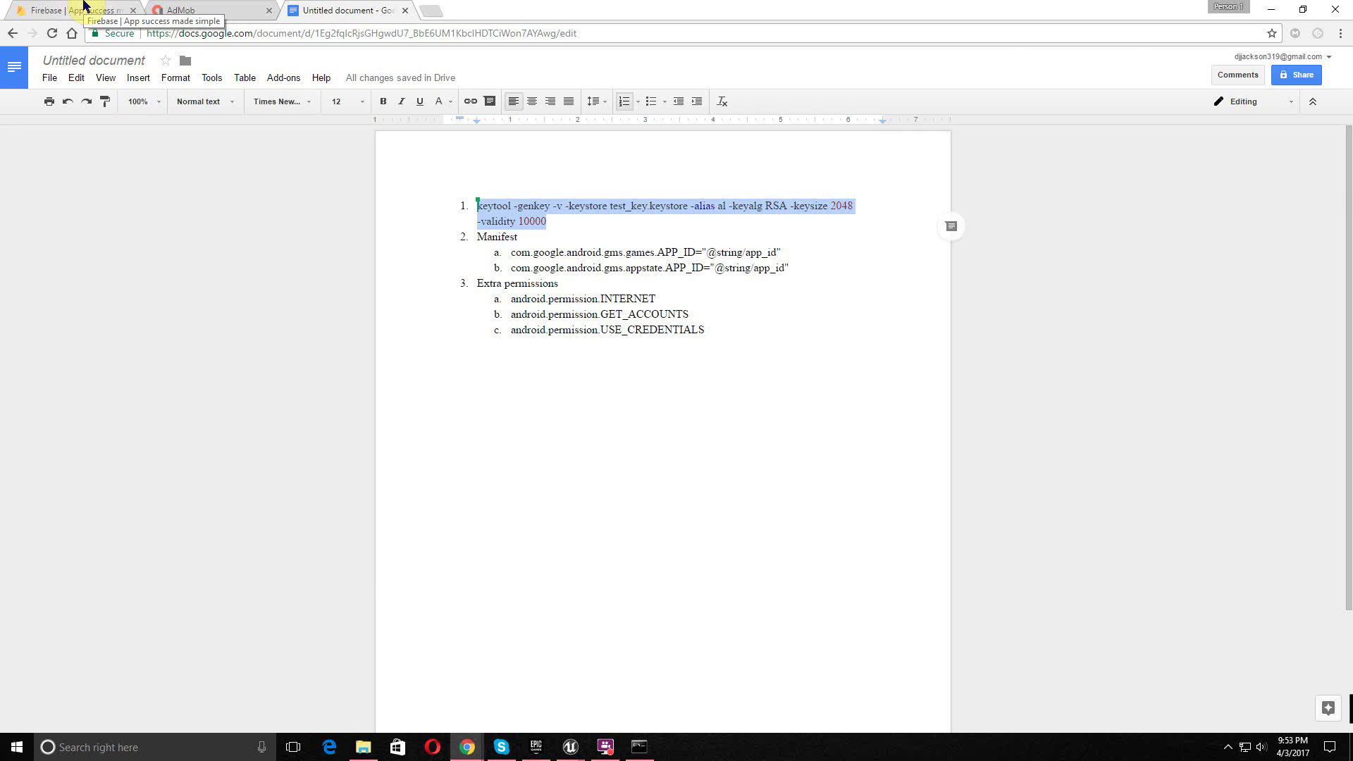
- From the Firebase homepage, go to the console and create a project named Test
left_click(84, 9)
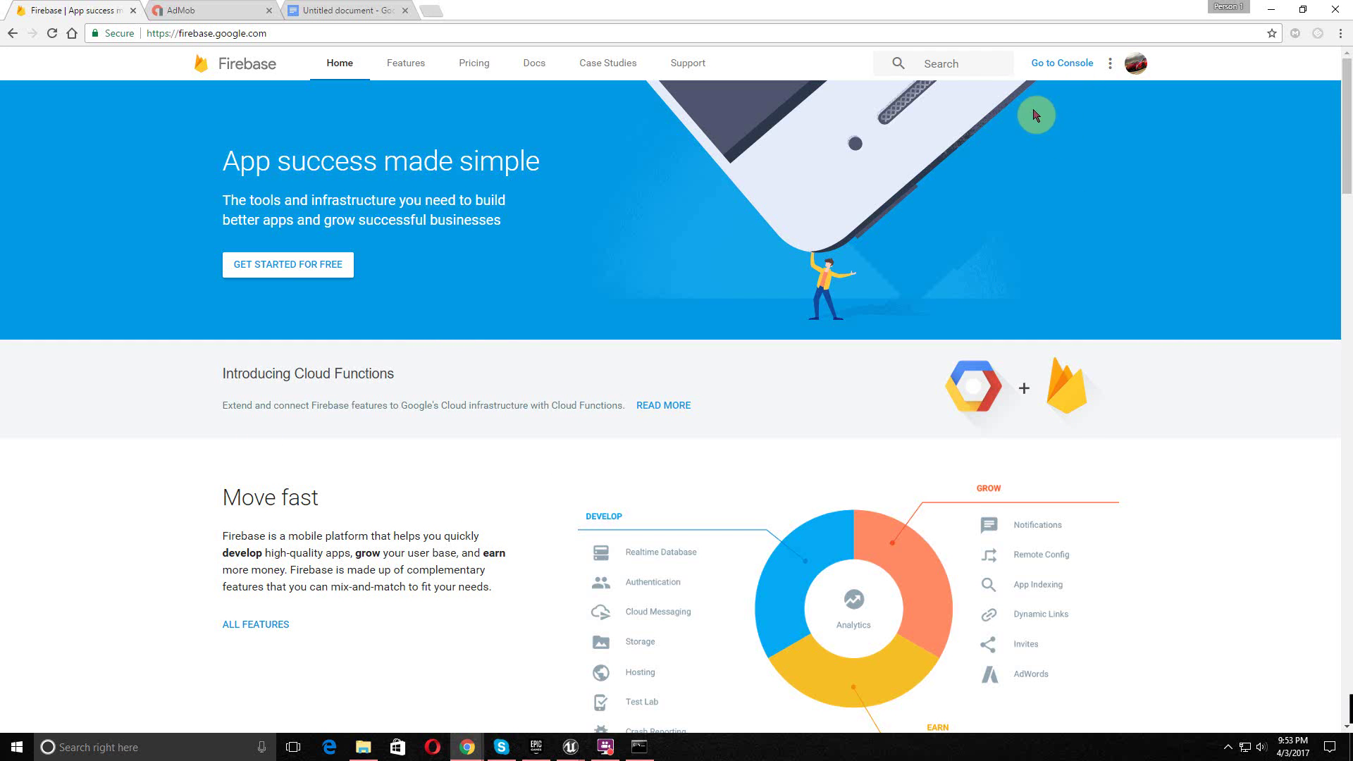
left_click(1071, 65)
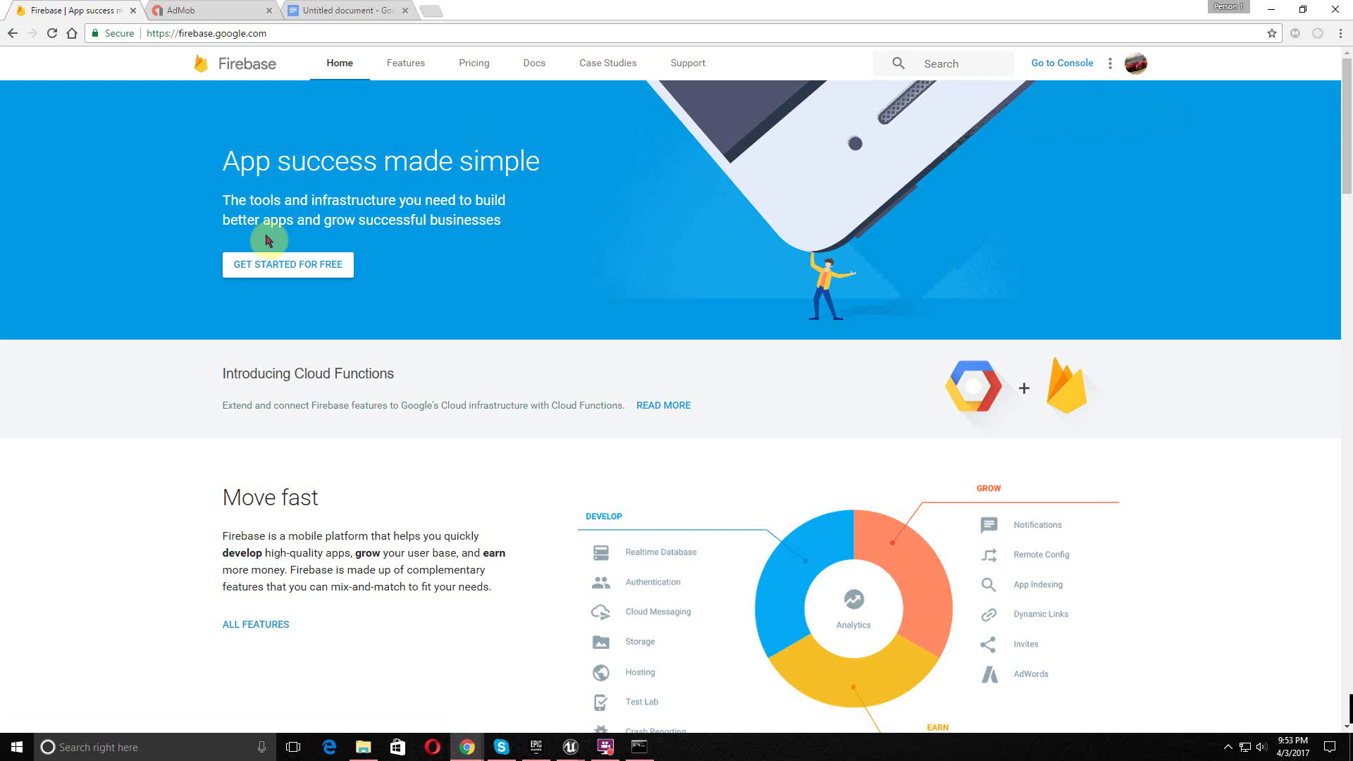
left_click(1078, 63)
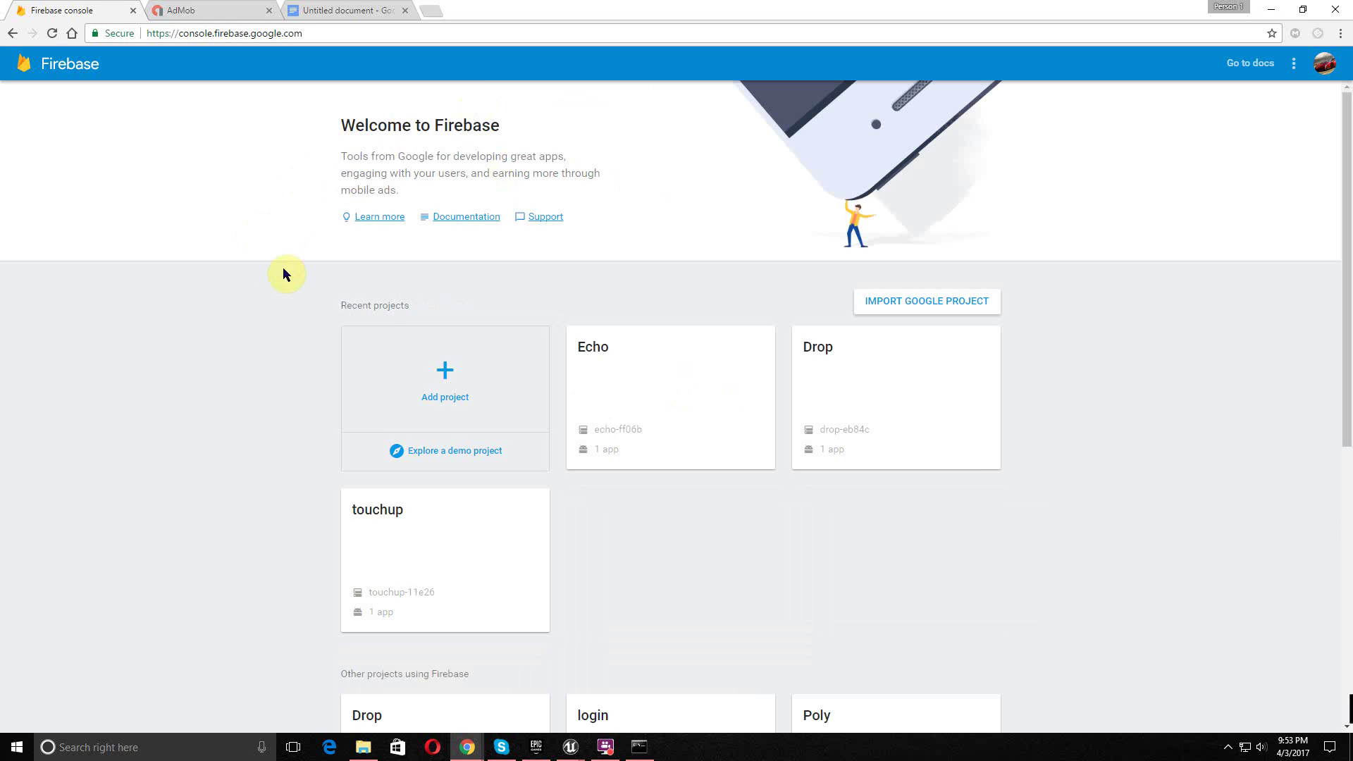
left_click(444, 368)
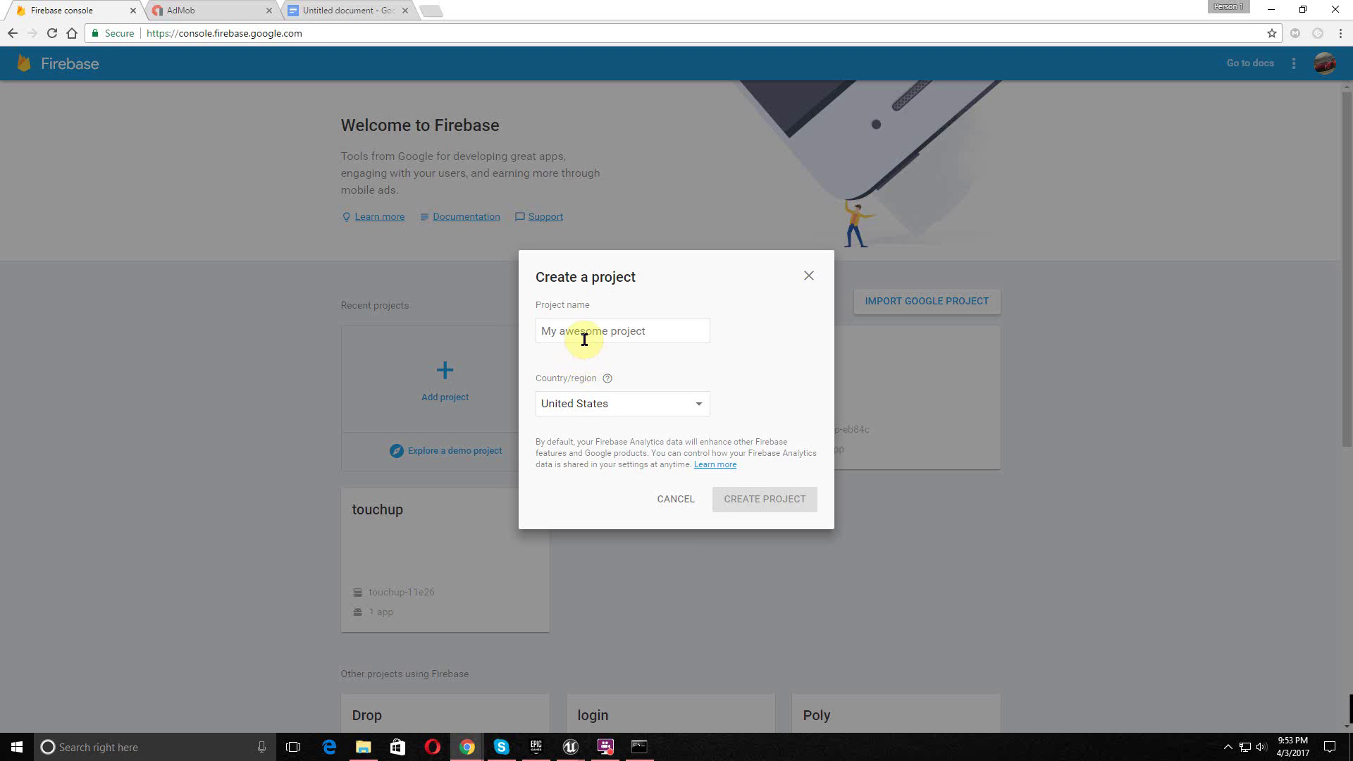
left_click(591, 337)
type("Test")
key("Return")
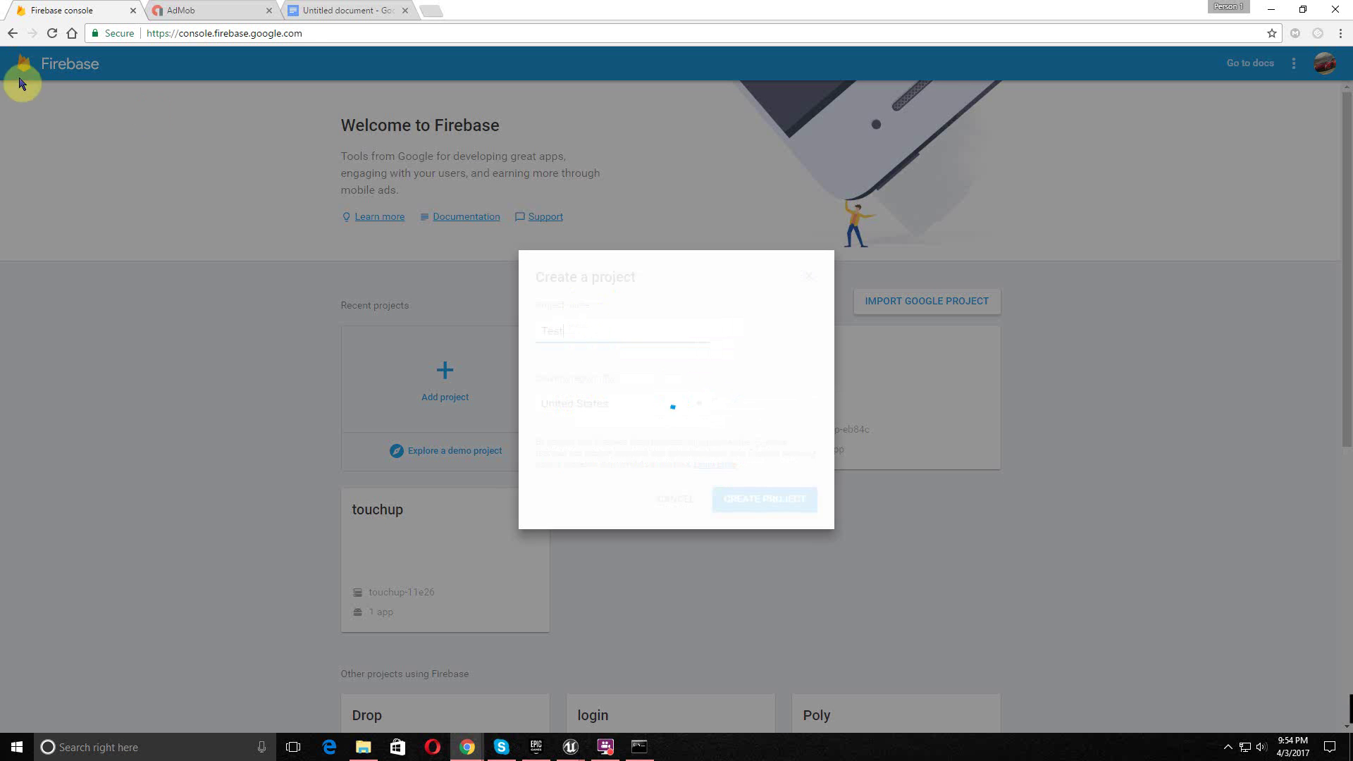
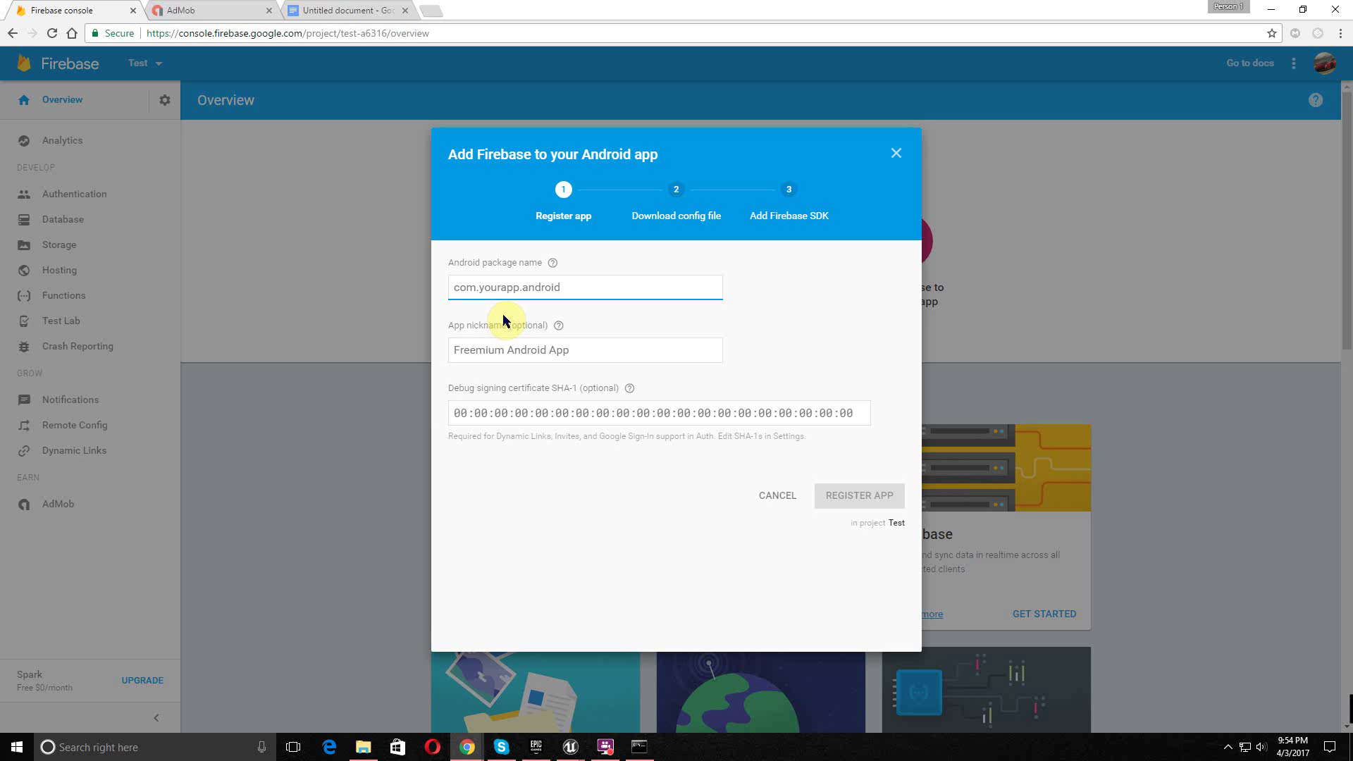
- Register Android app com.VNTAGE.test nicknamed Test in Firebase, skip to the console, open a new tab
type("com.VNT")
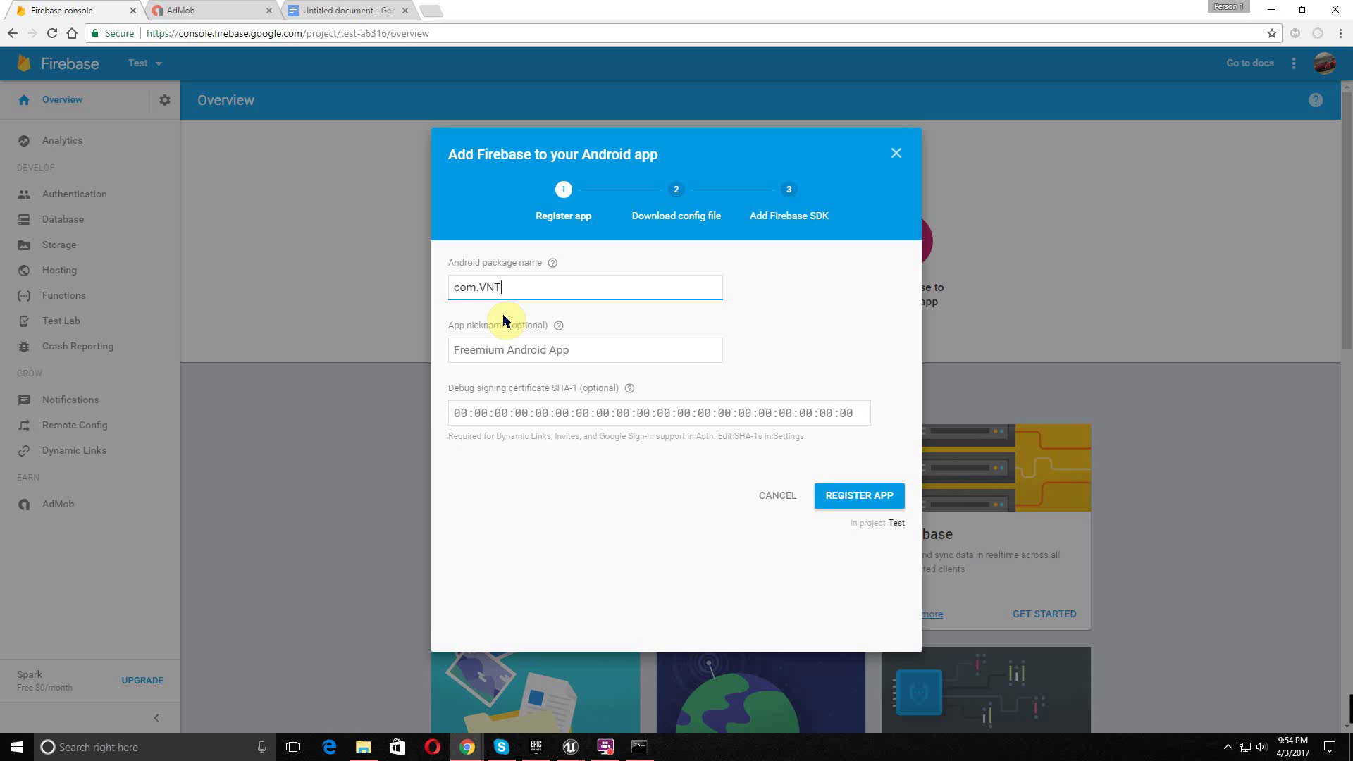
type("AGE.test")
left_click(493, 355)
type("Test")
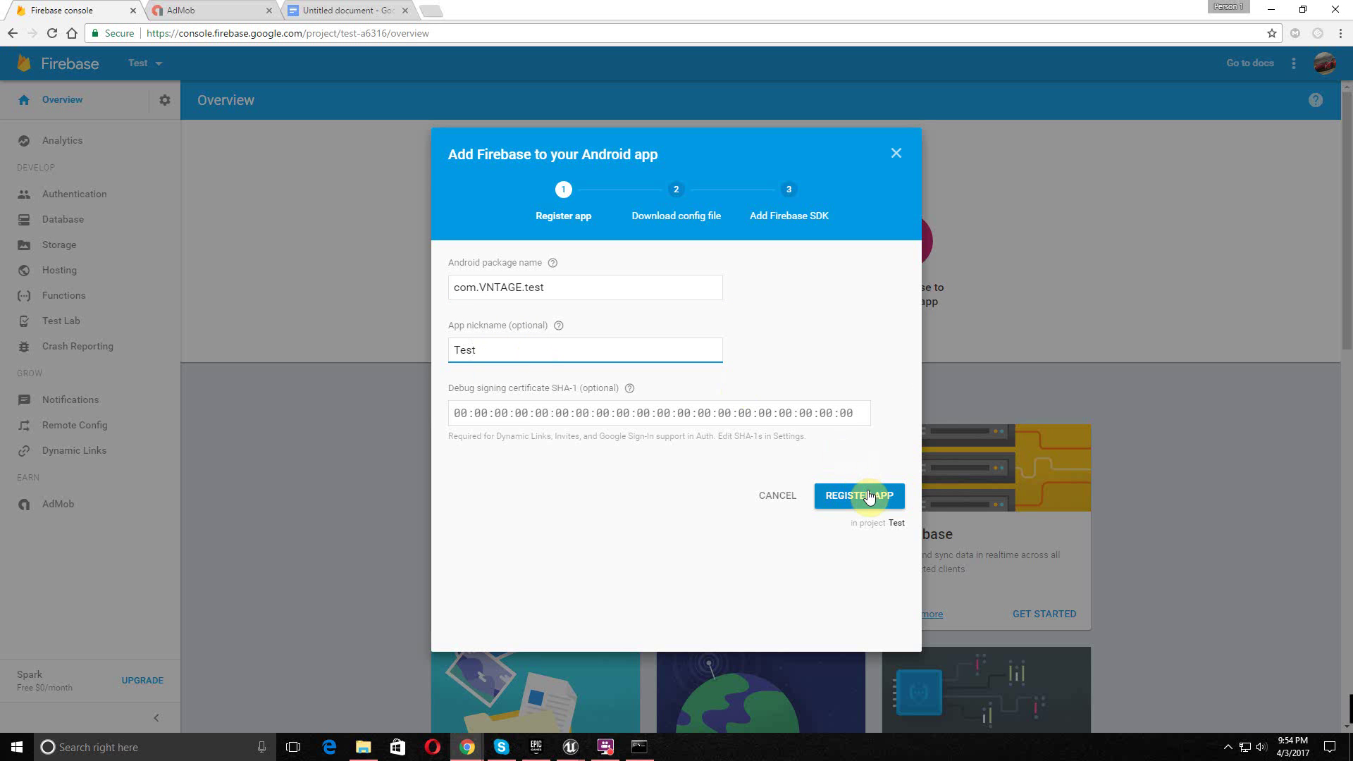
left_click(801, 419)
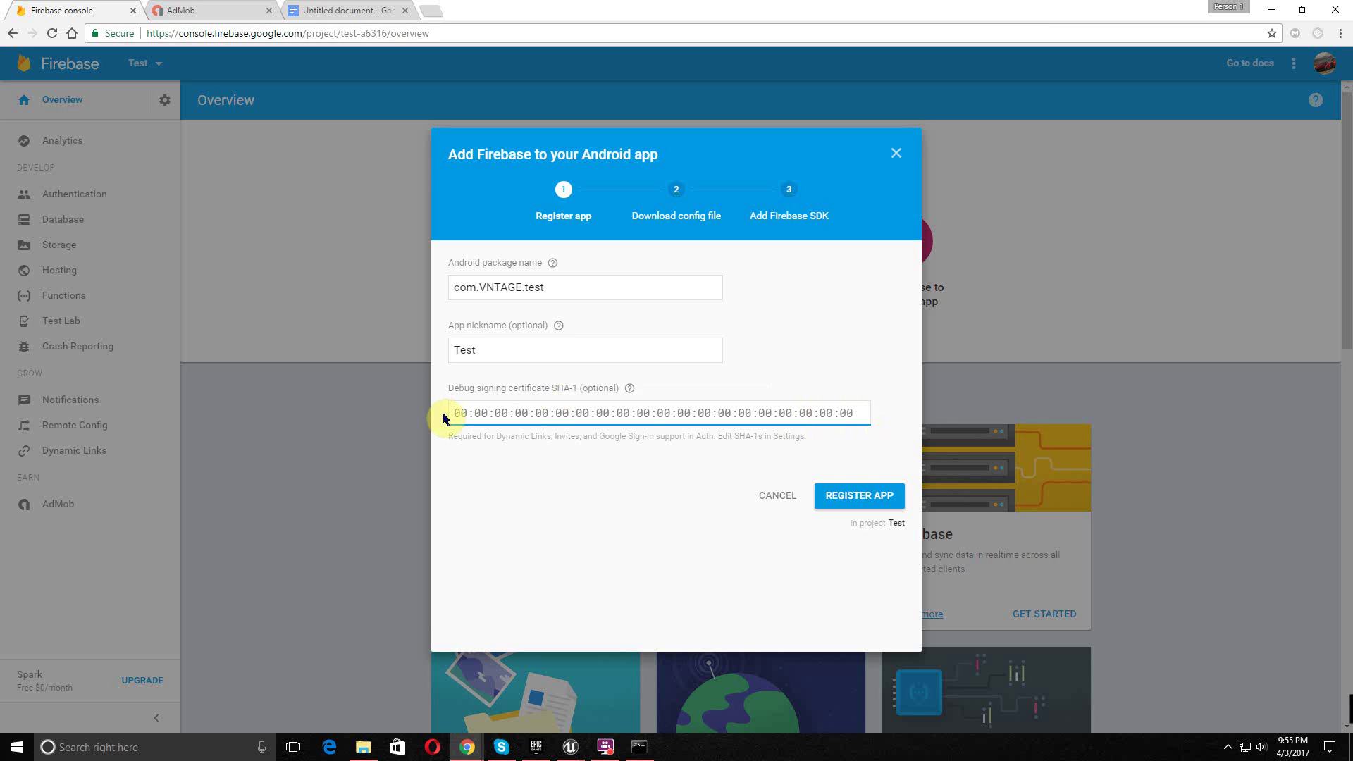
left_click(860, 497)
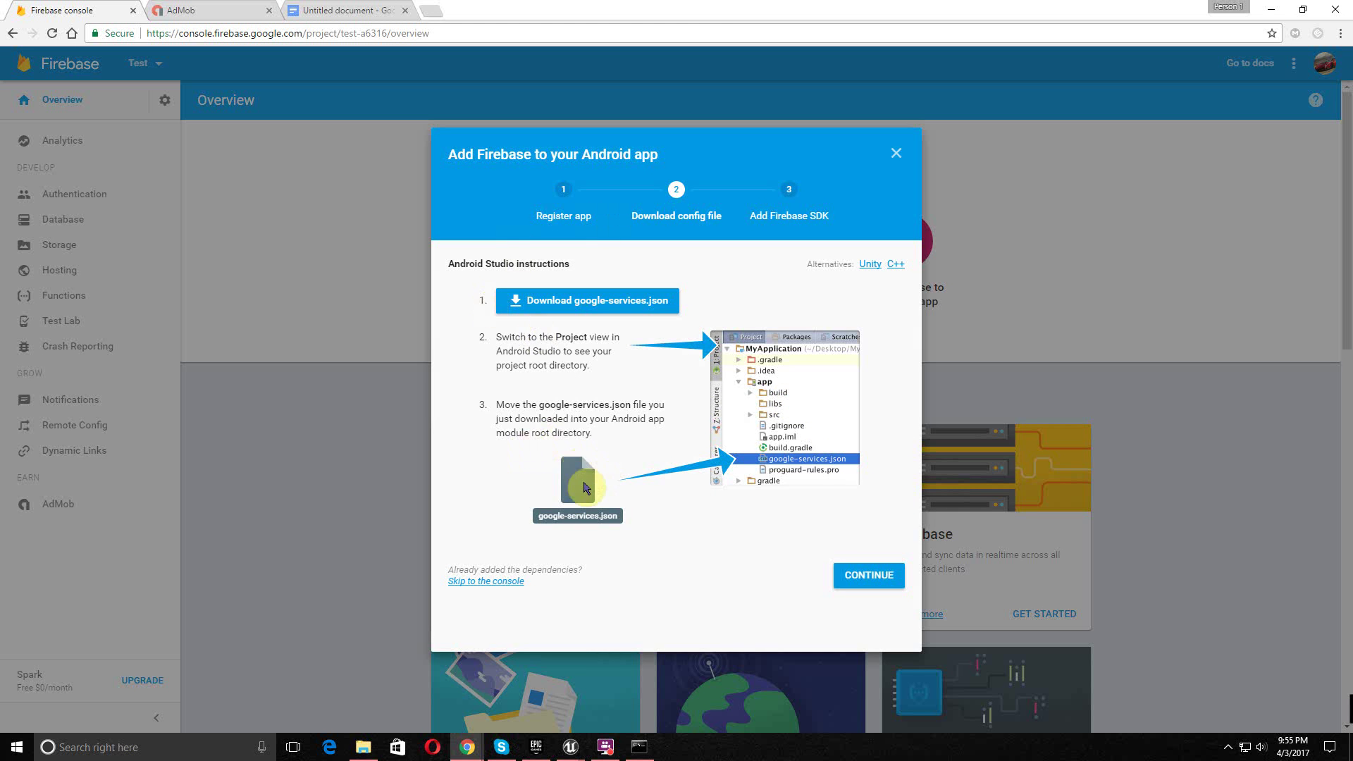
left_click(506, 582)
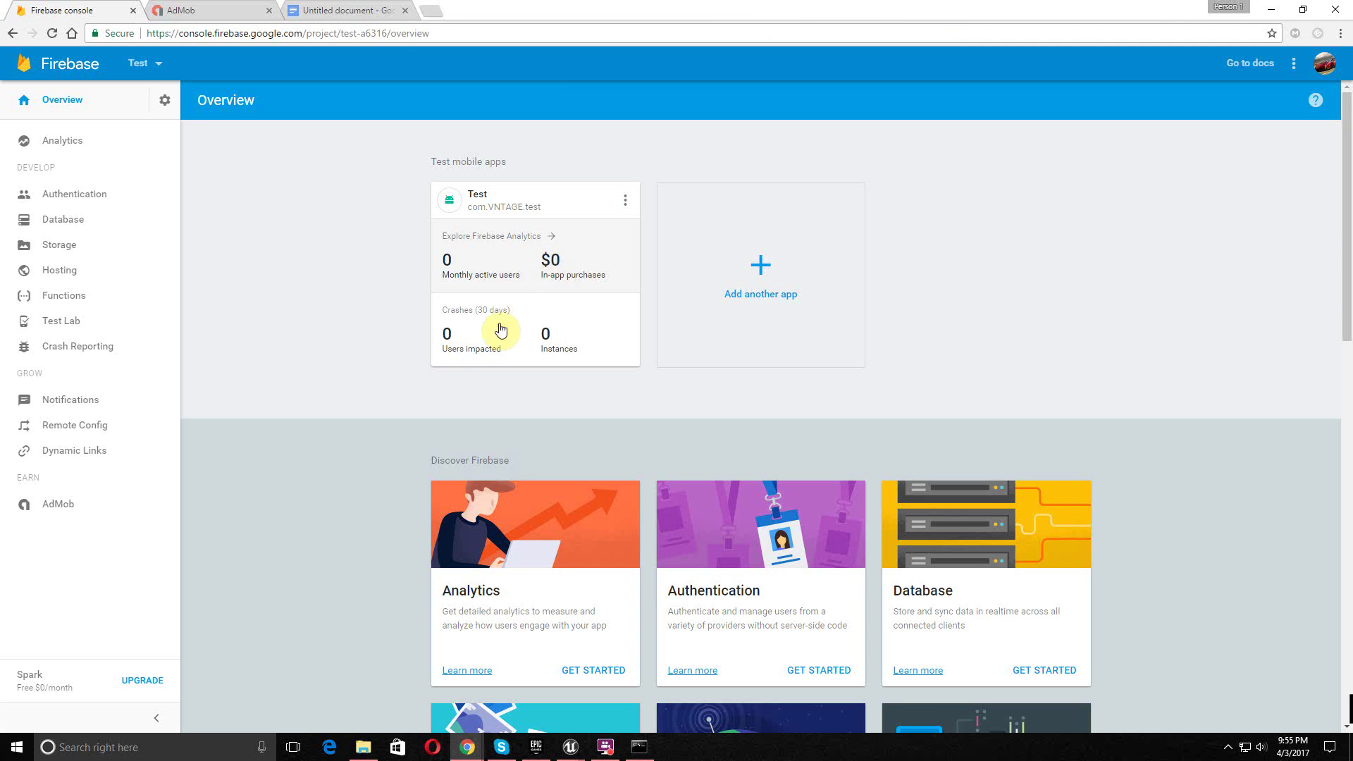
left_click(432, 10)
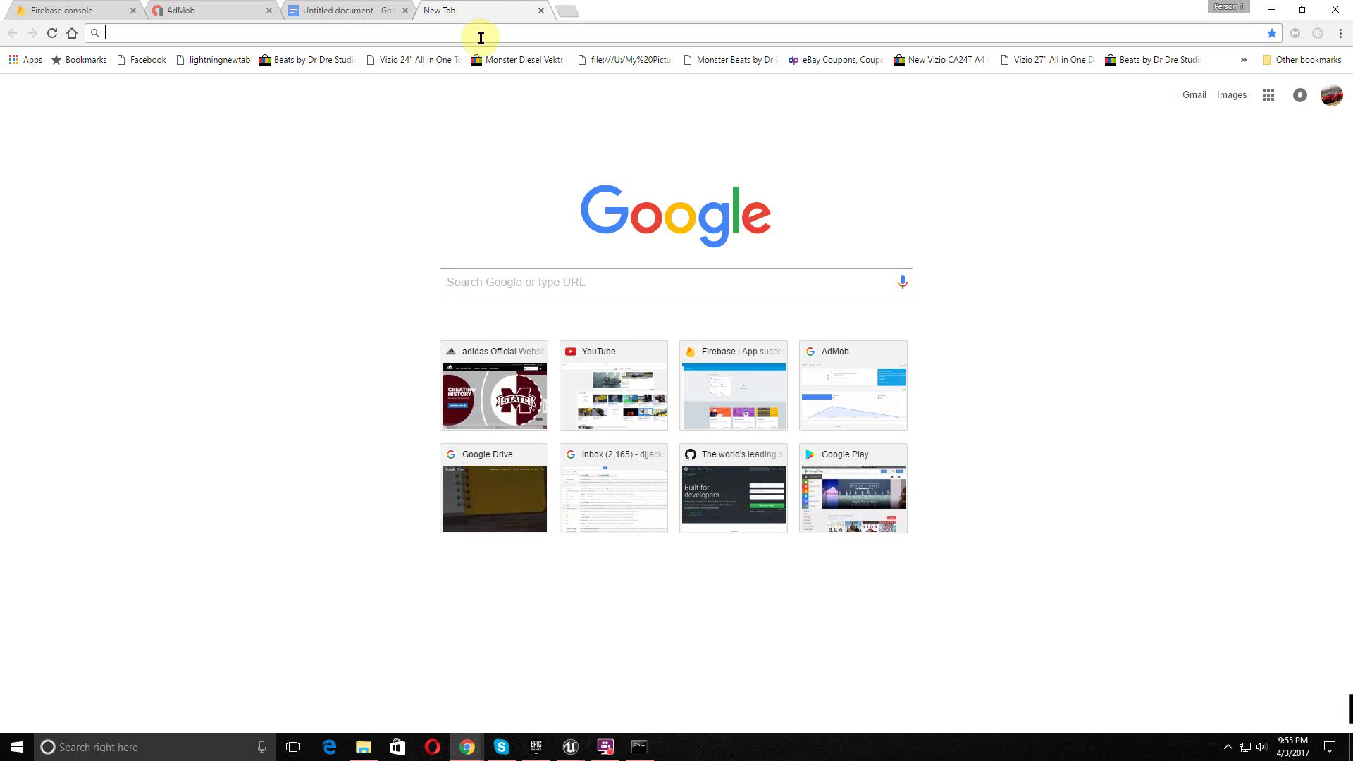
- Search 'developers goog play' and go to the Google Play Developer Console
type("d")
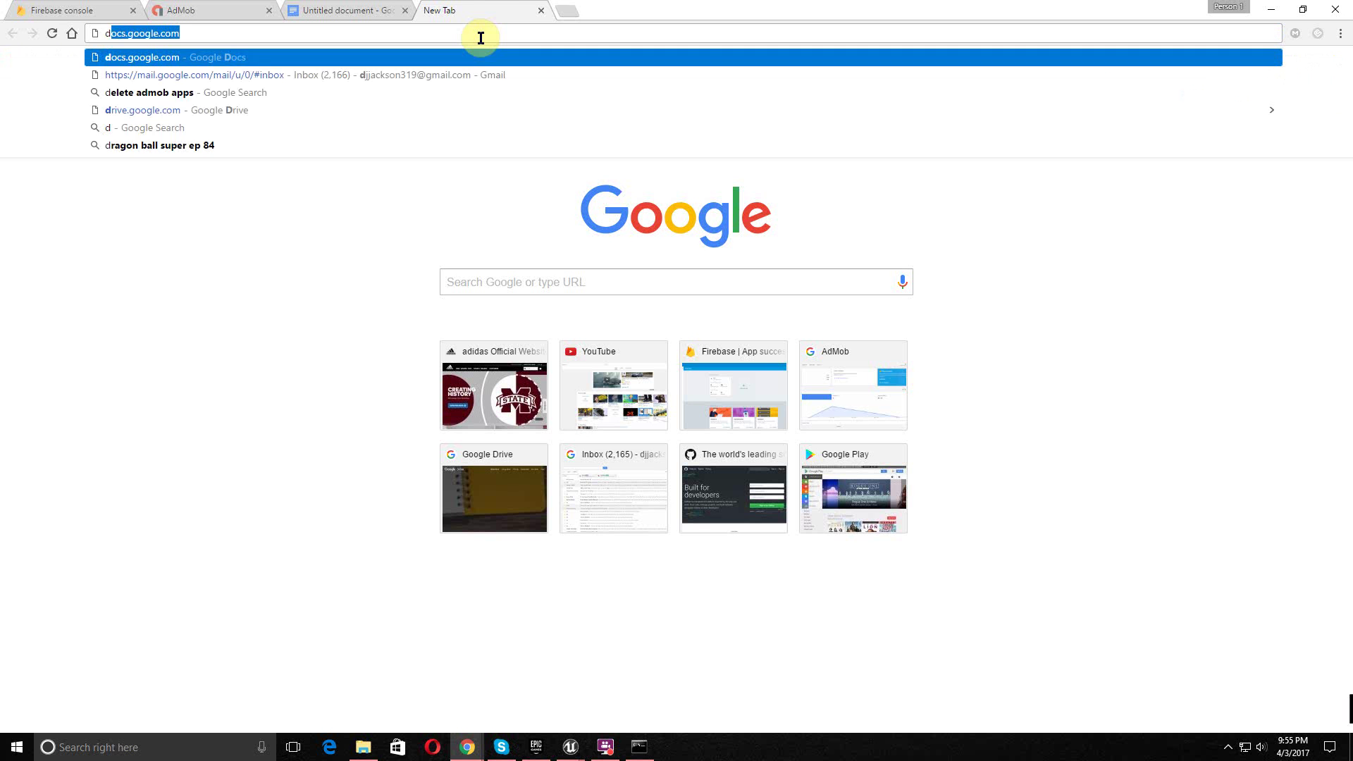
type("ev")
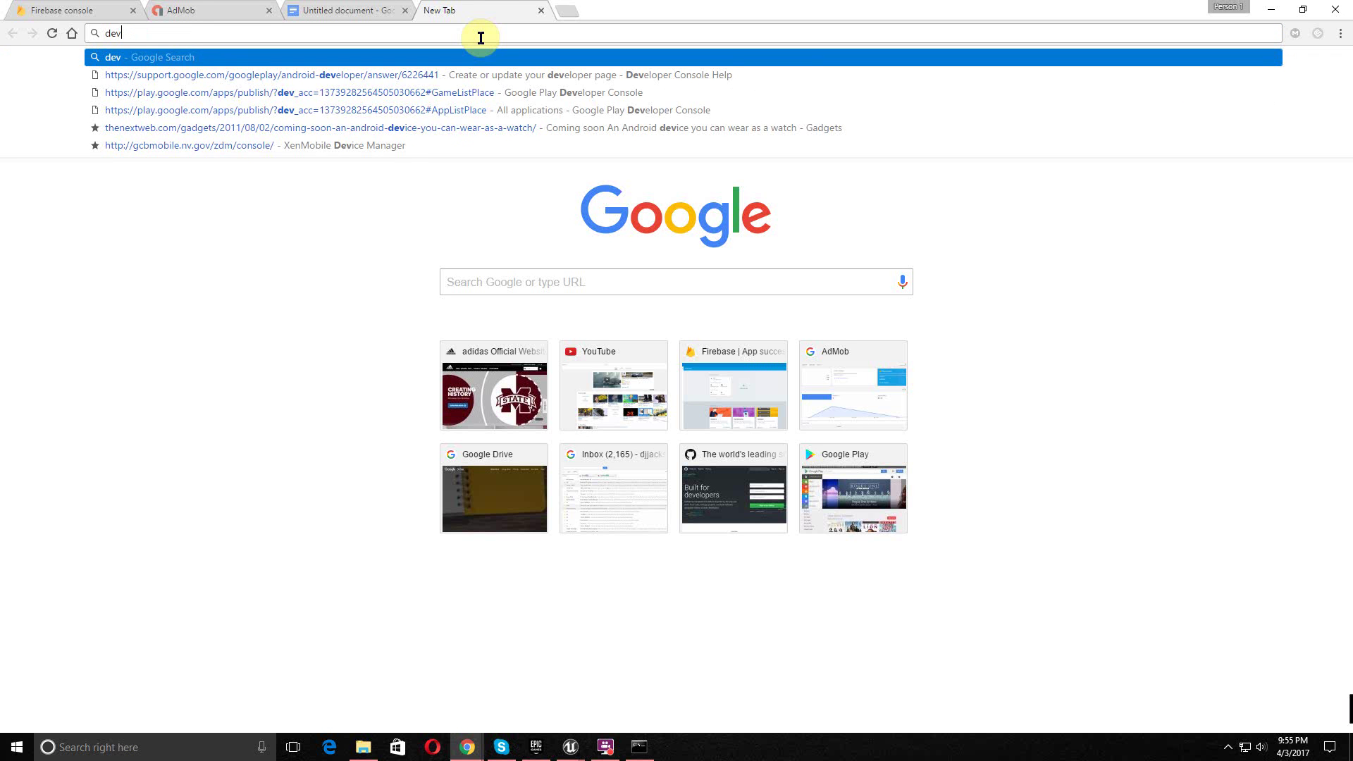
type("elopers .g")
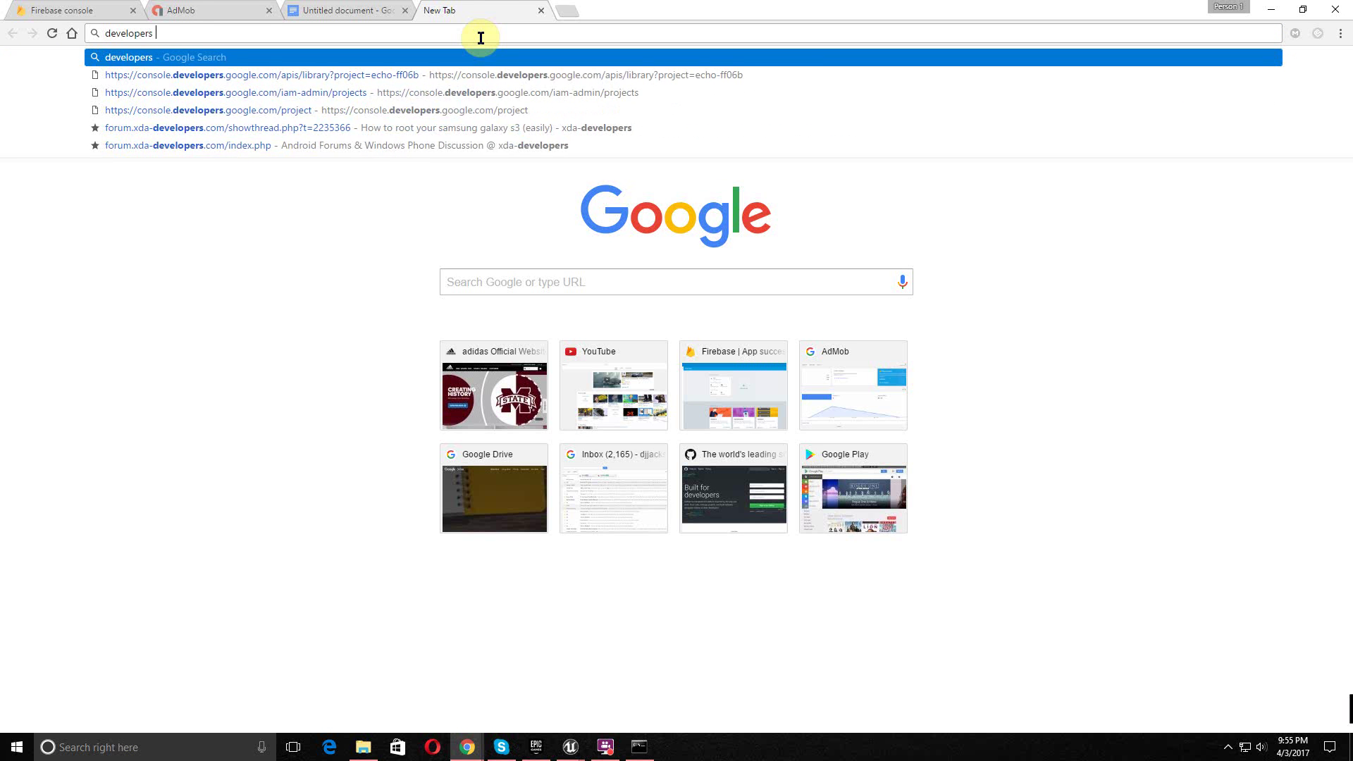
key("BackSpace")
key("BackSpace")
type("goog pl")
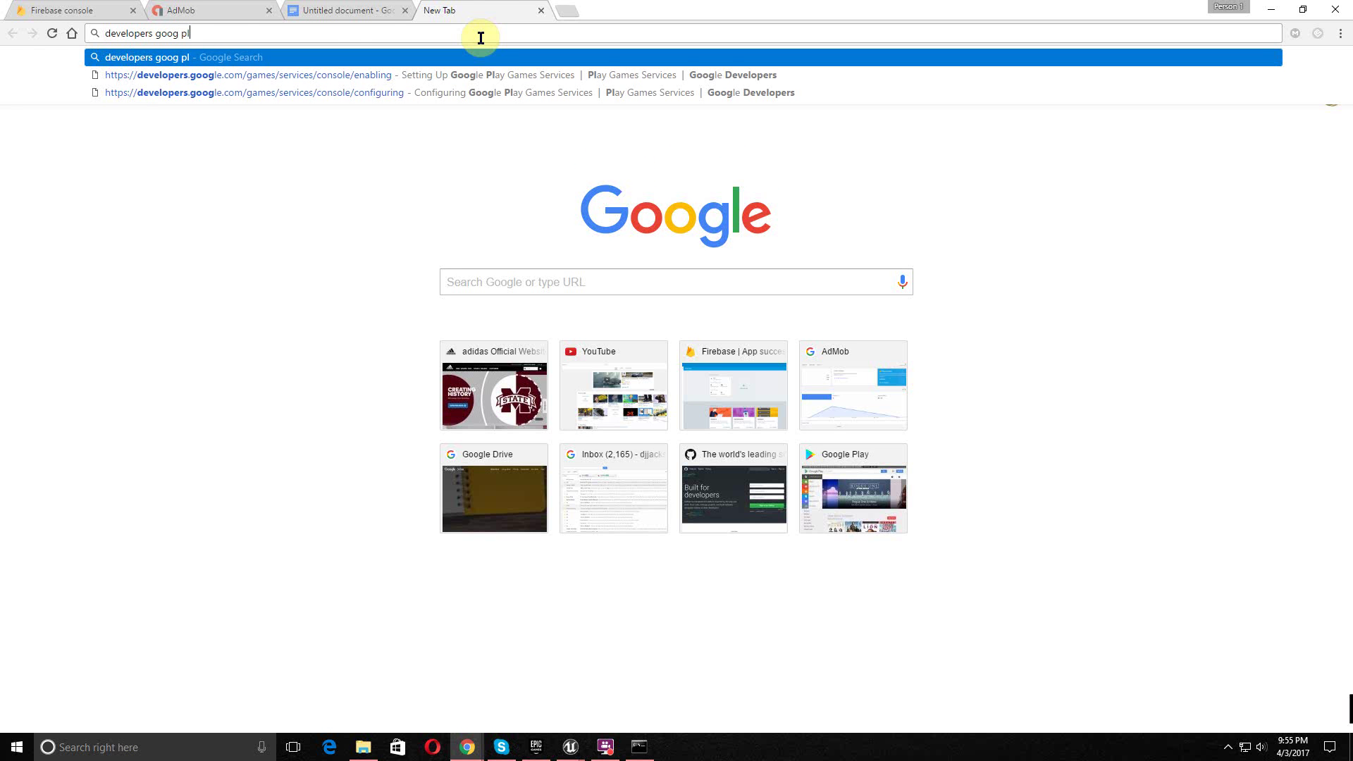
type("ay")
key("Return")
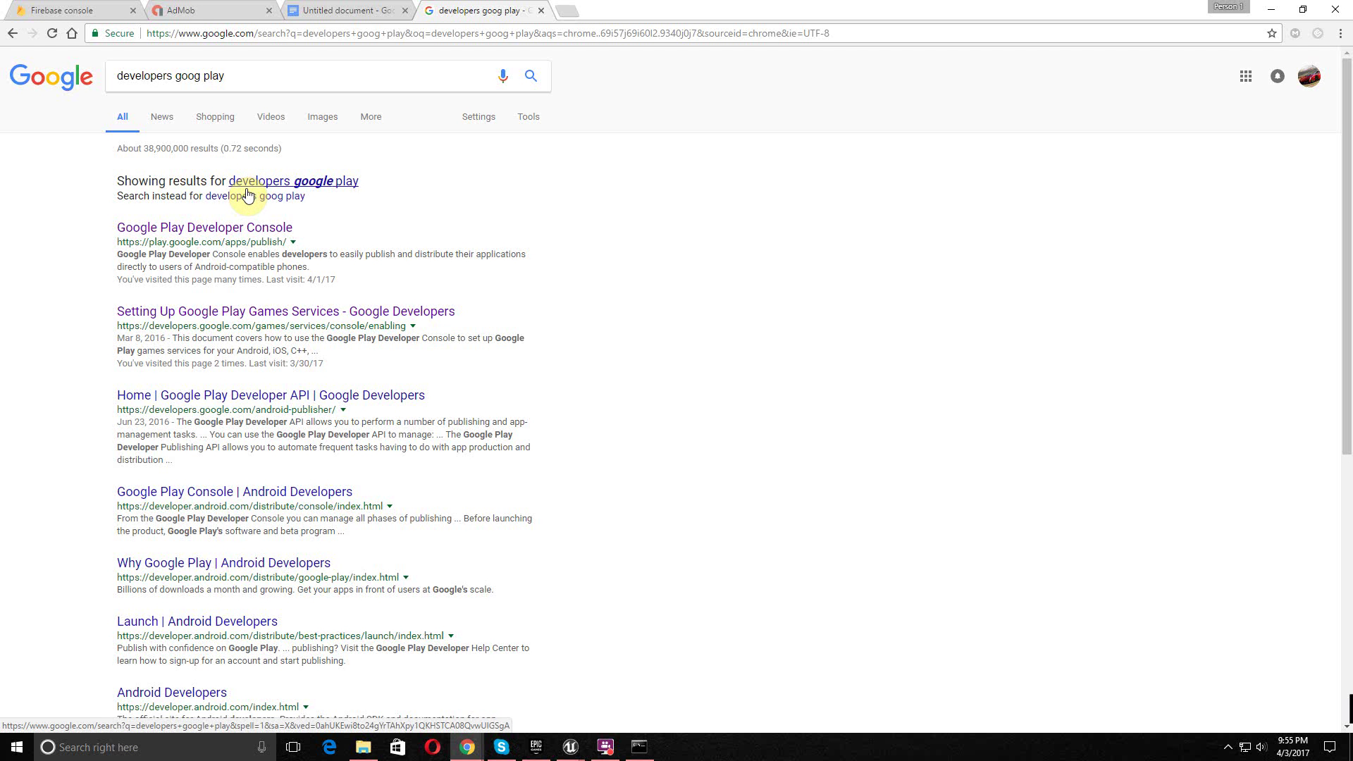
left_click(211, 226)
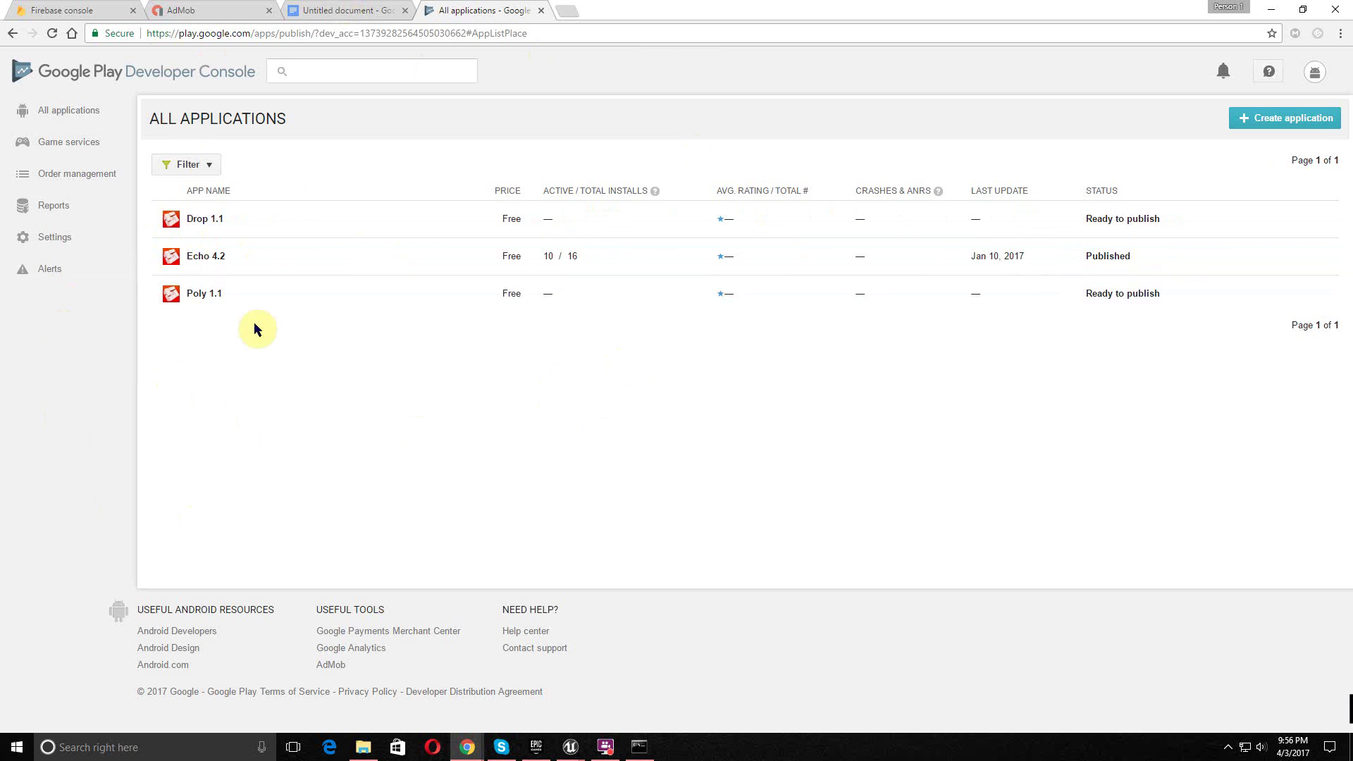
- Create a new app titled Test with short description 'test' and full description 'test all'
left_click(1267, 122)
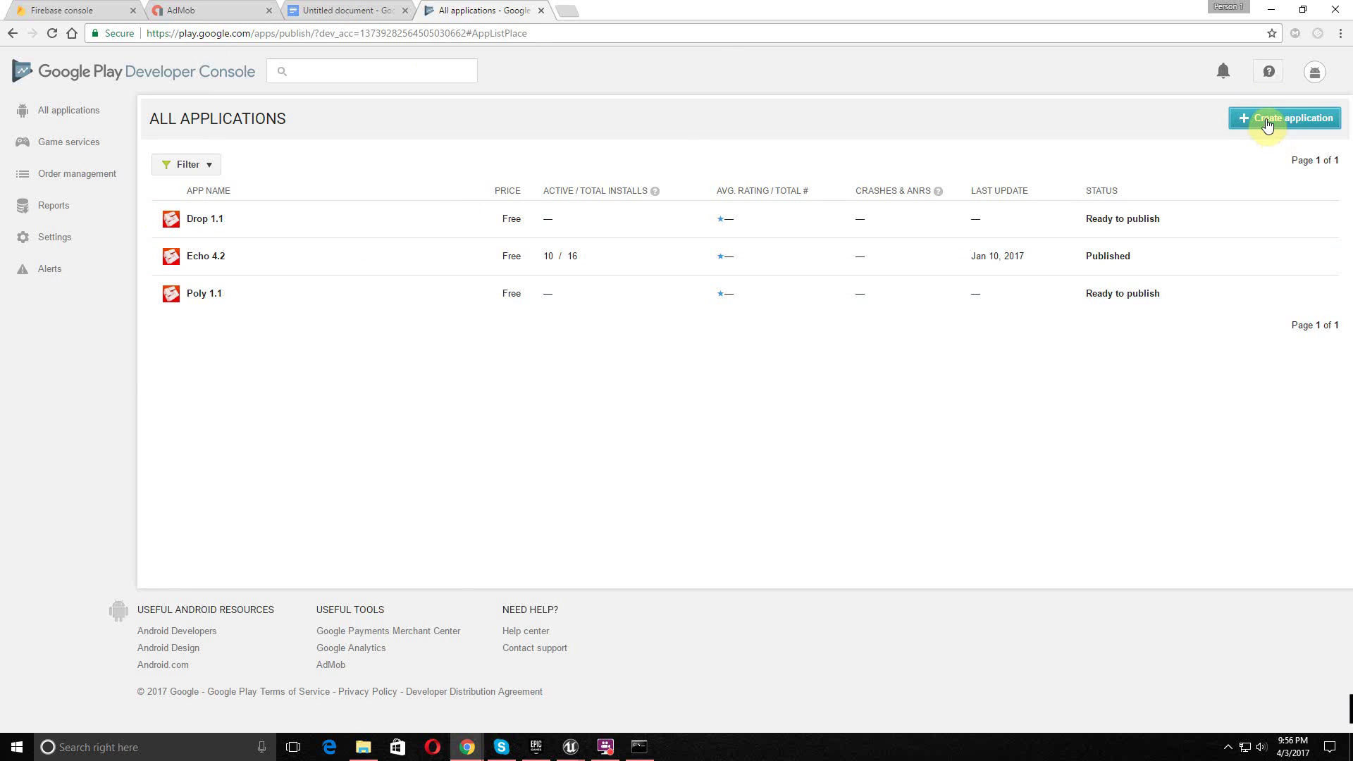
left_click(694, 409)
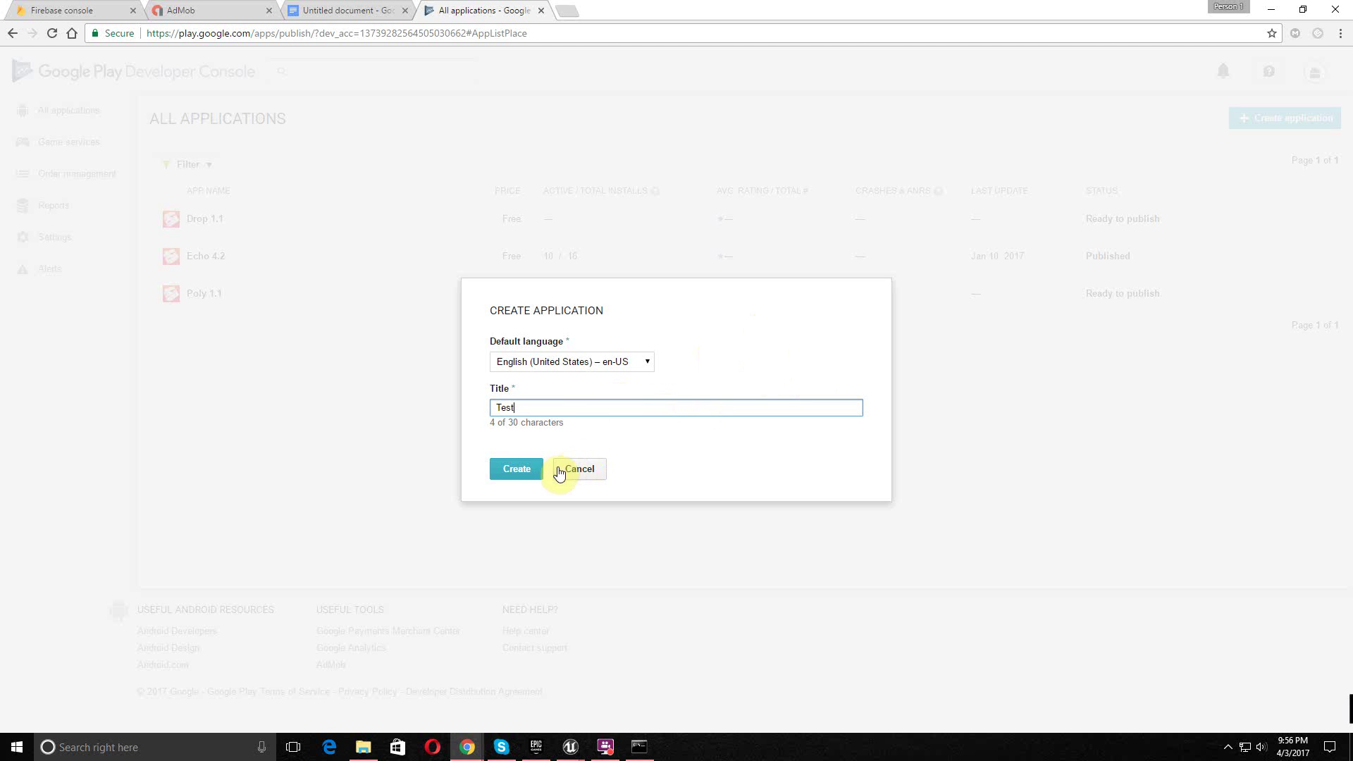
left_click(522, 473)
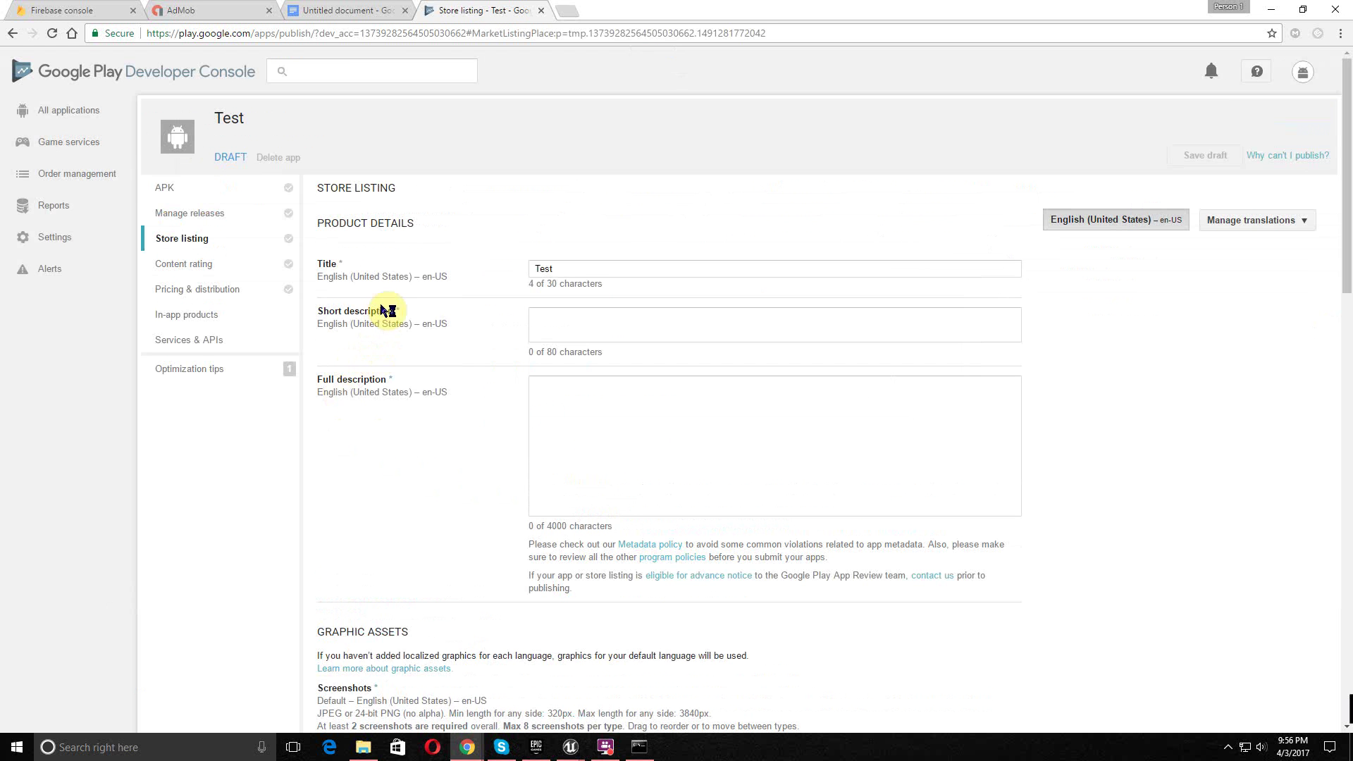
left_click(564, 313)
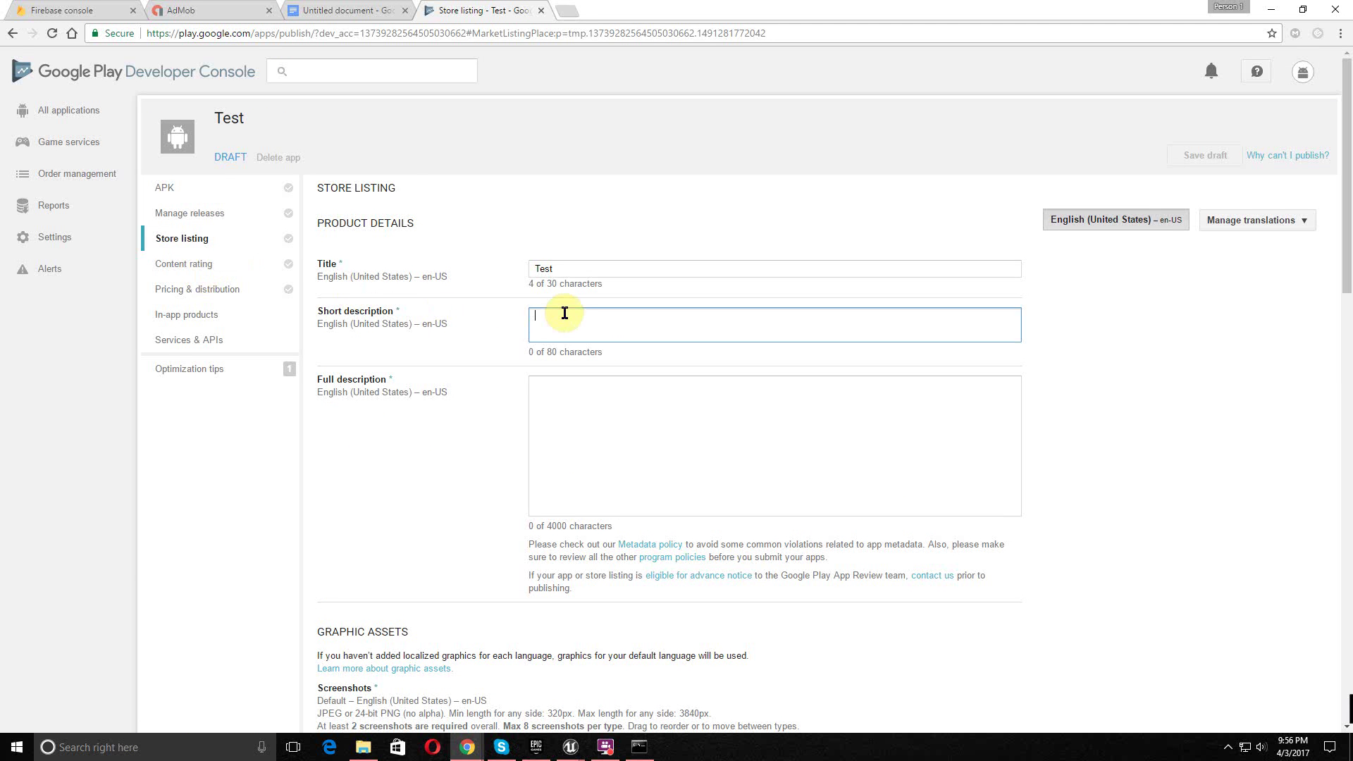
key("Tab")
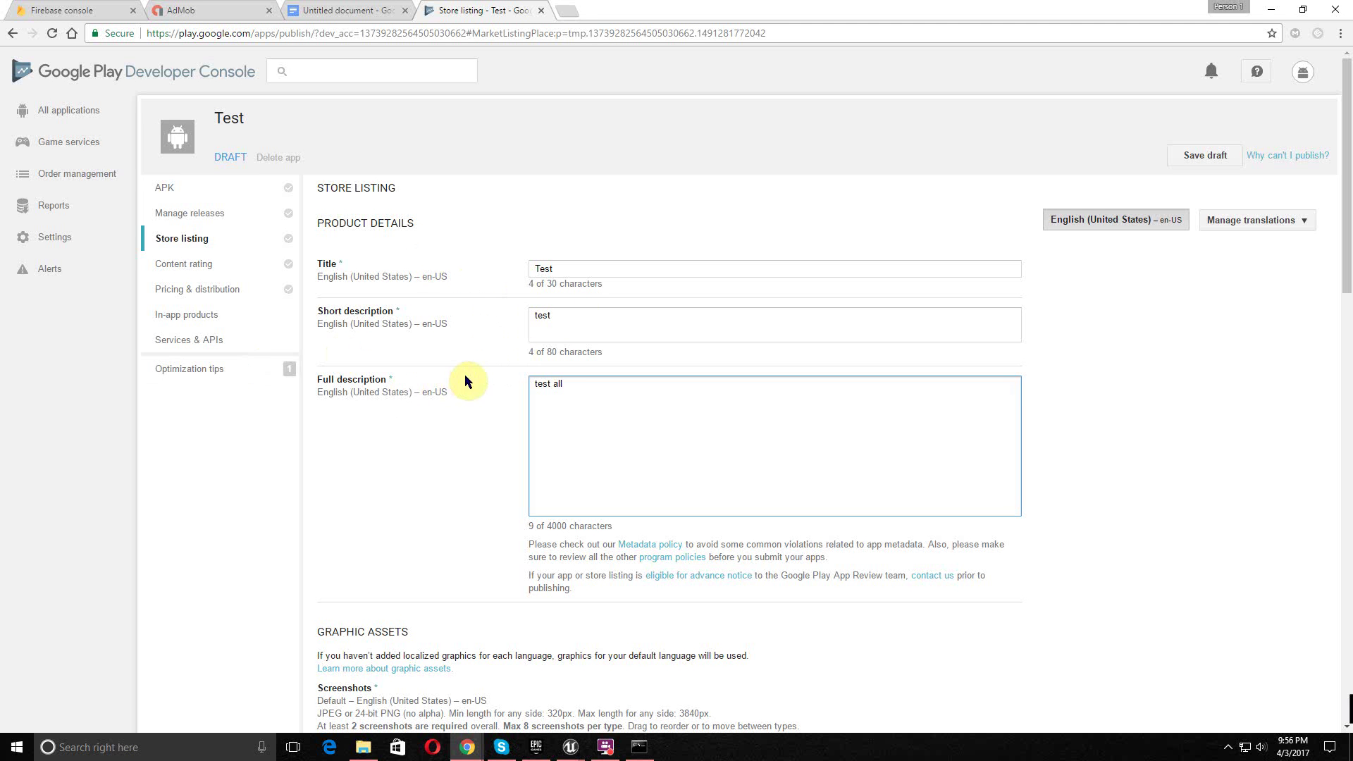
- Upload Black_Splash_VNTAGE.png from the D: drive PhotoShop folder as the first phone screenshot
scroll(476, 381, "down", 5)
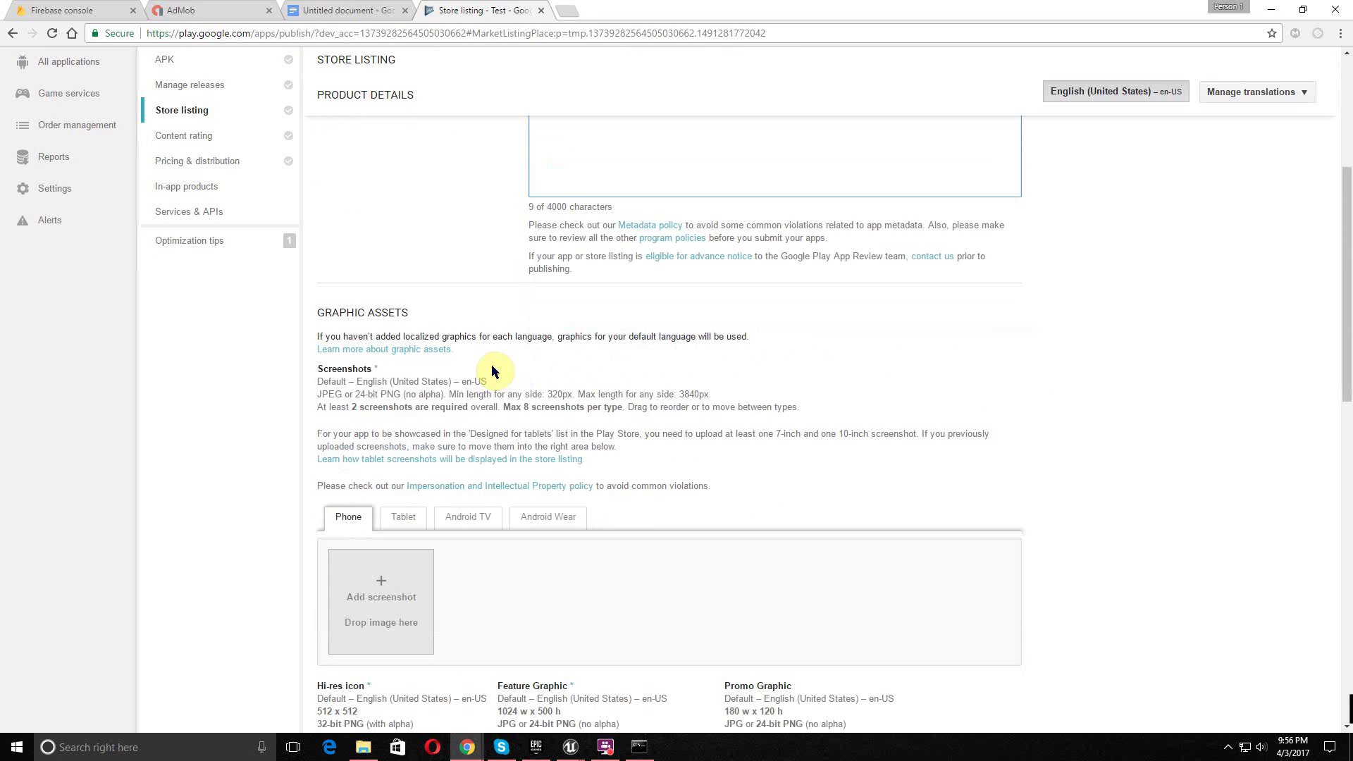
scroll(495, 364, "down", 3)
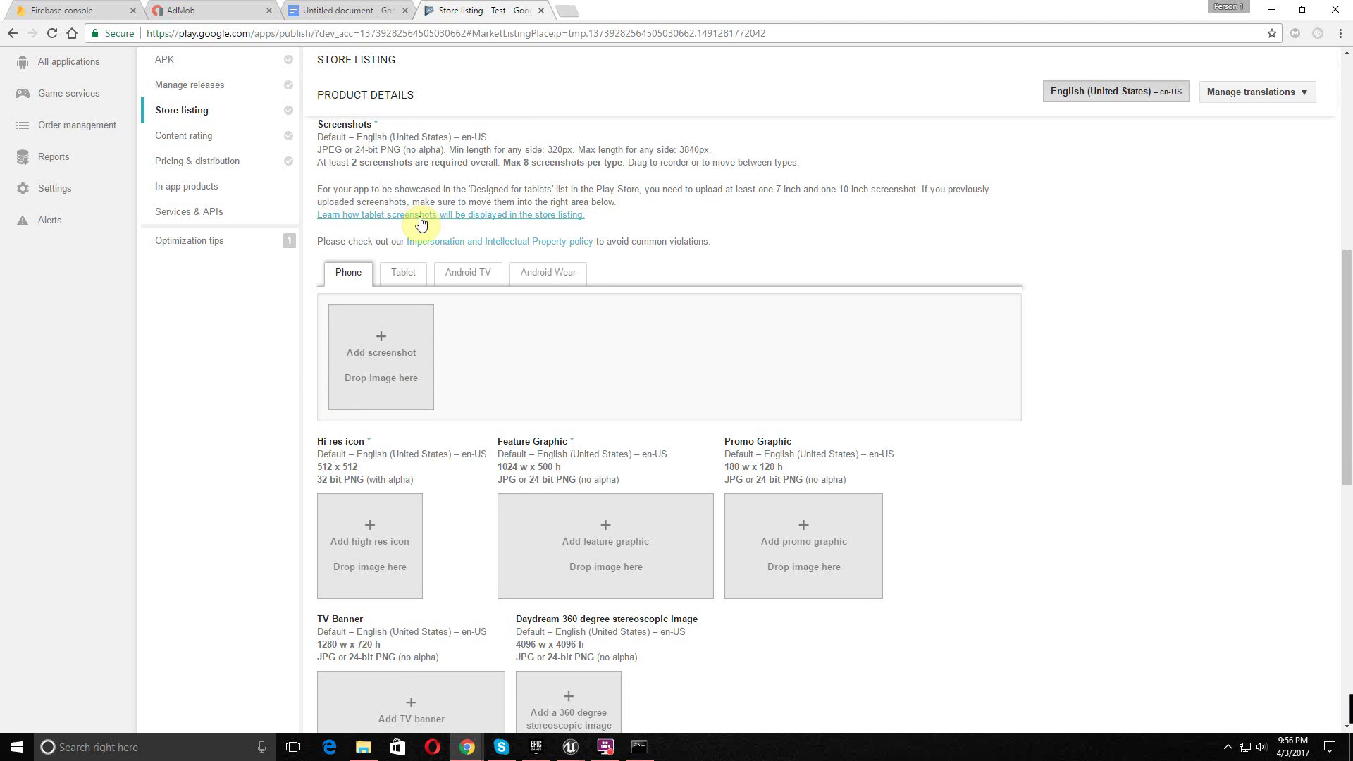
scroll(423, 217, "up", 2)
left_click_drag(393, 278, 362, 277)
left_click(363, 276)
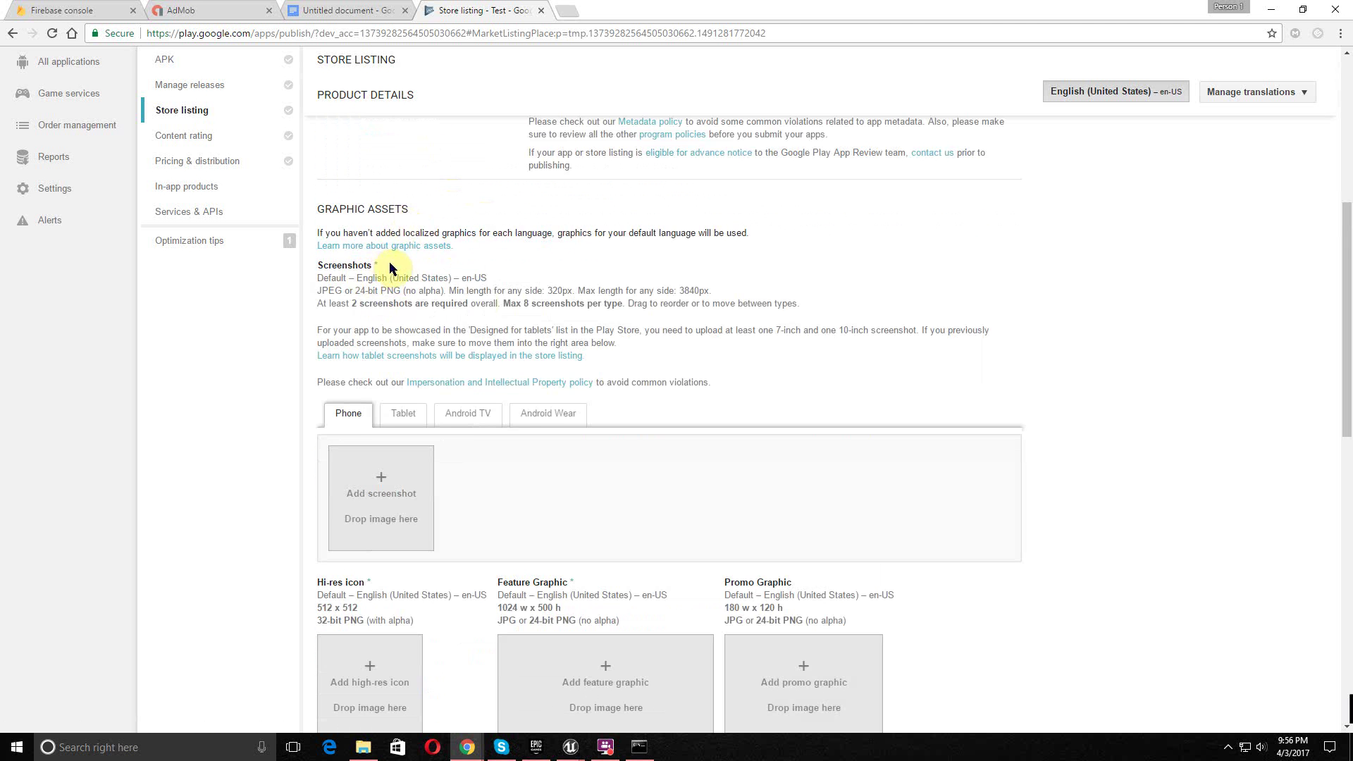
scroll(494, 336, "down", 2)
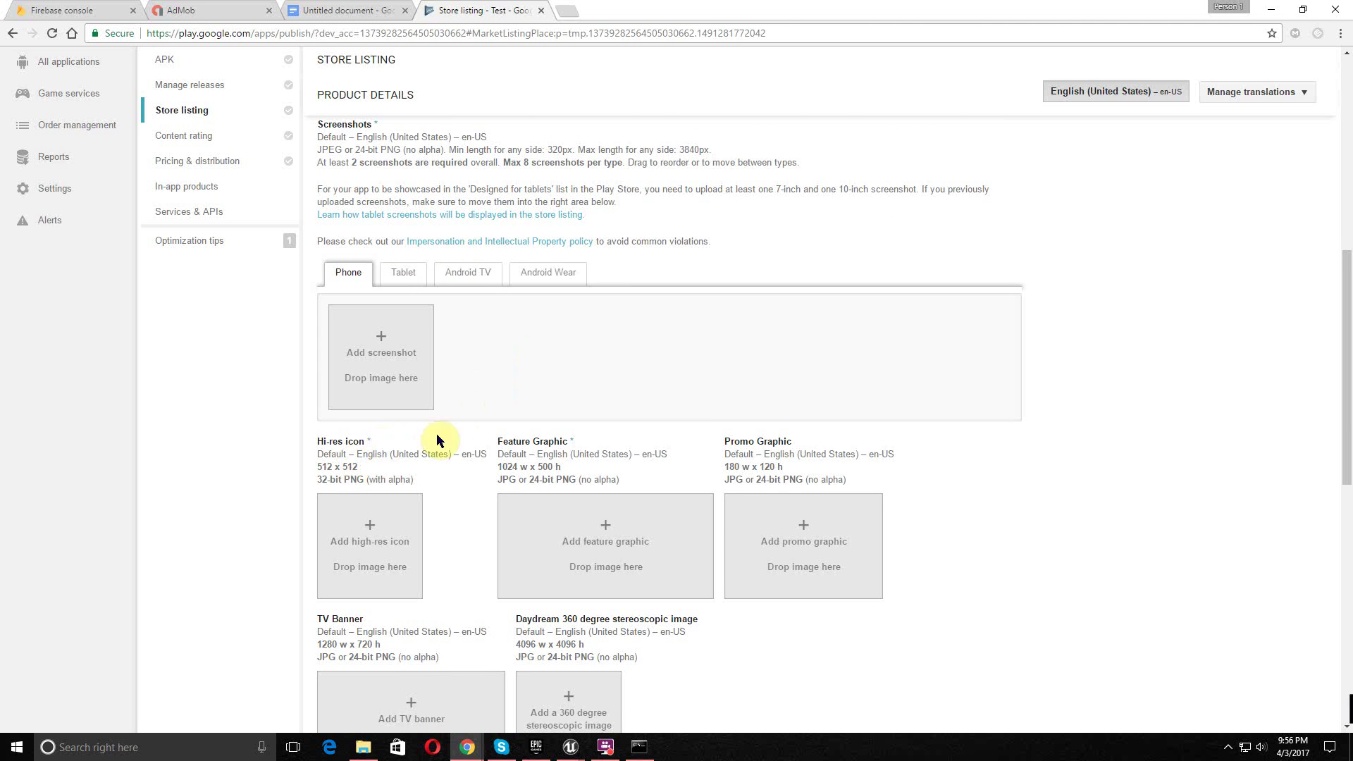
left_click(356, 341)
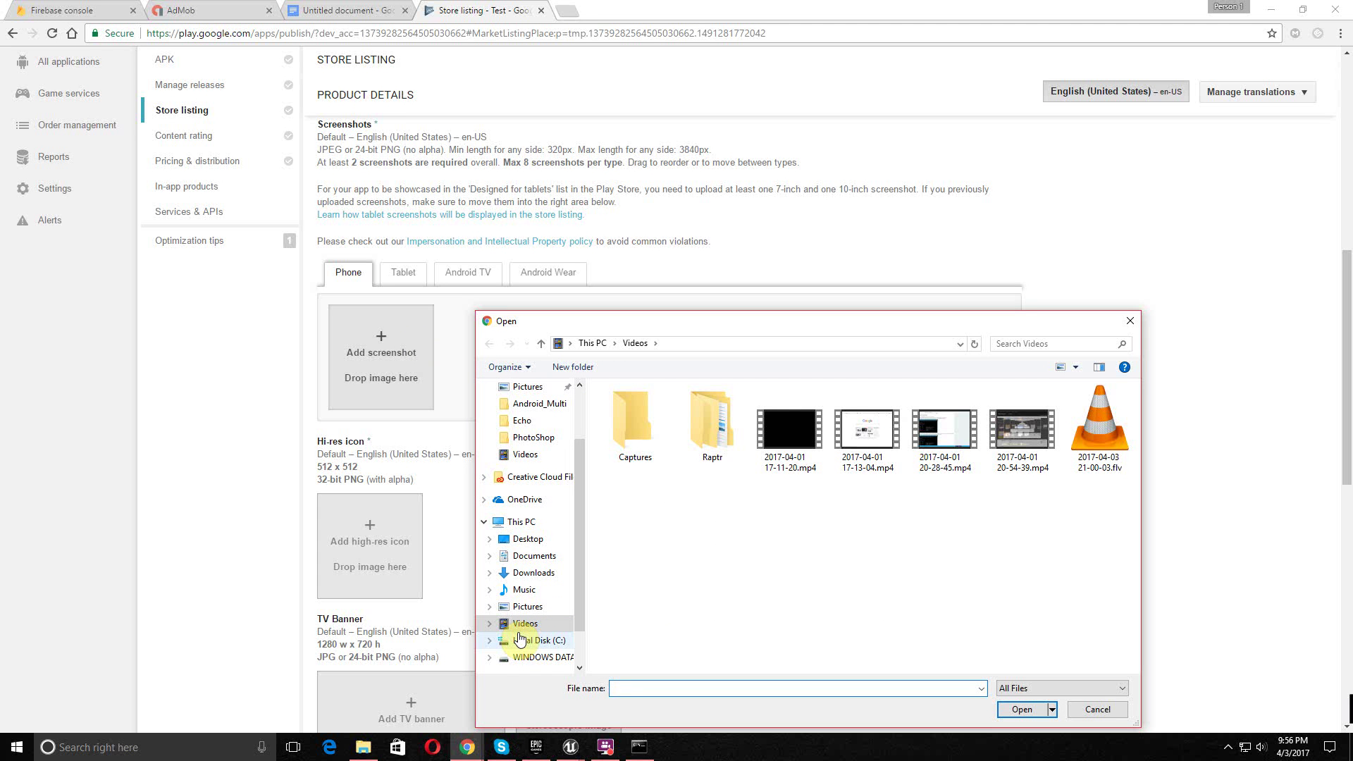
left_click(521, 642)
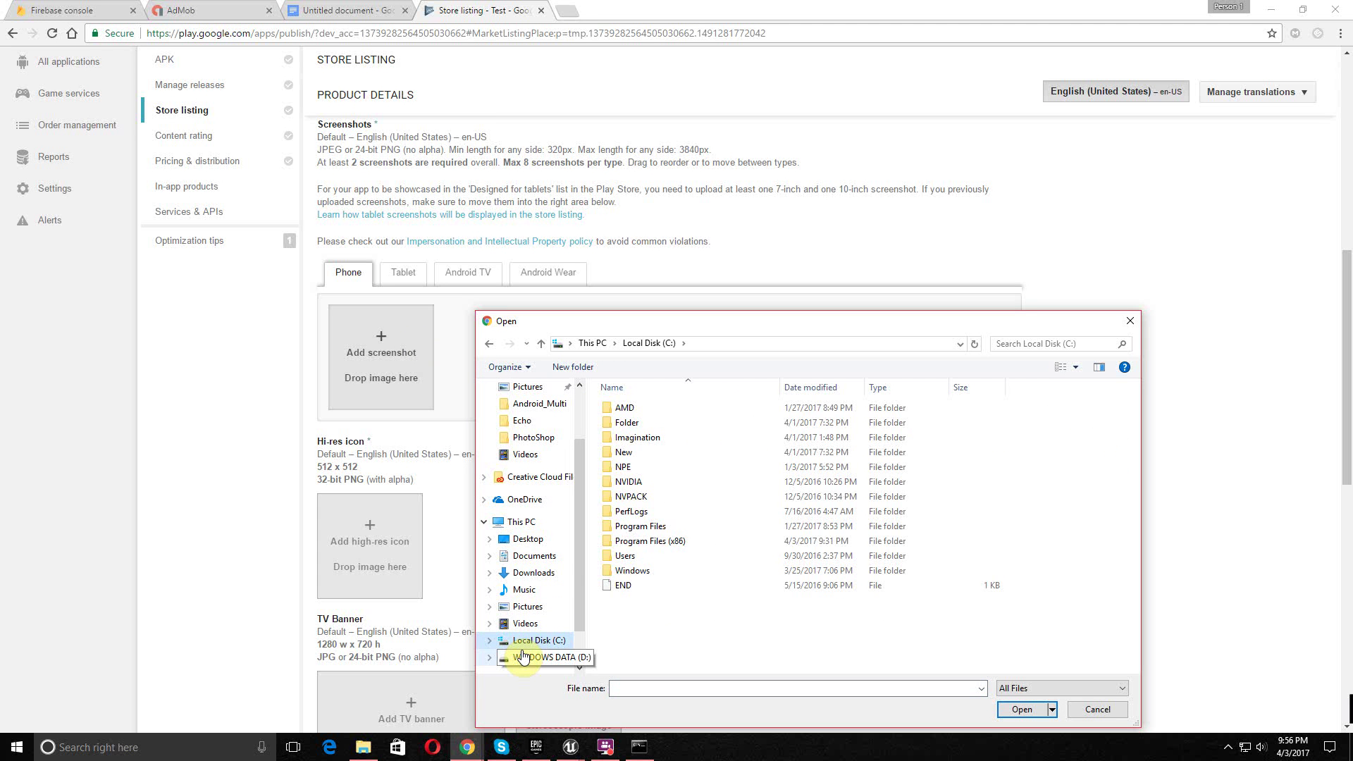
left_click(520, 659)
left_click_drag(726, 312, 743, 227)
left_click(644, 417)
double_click(643, 415)
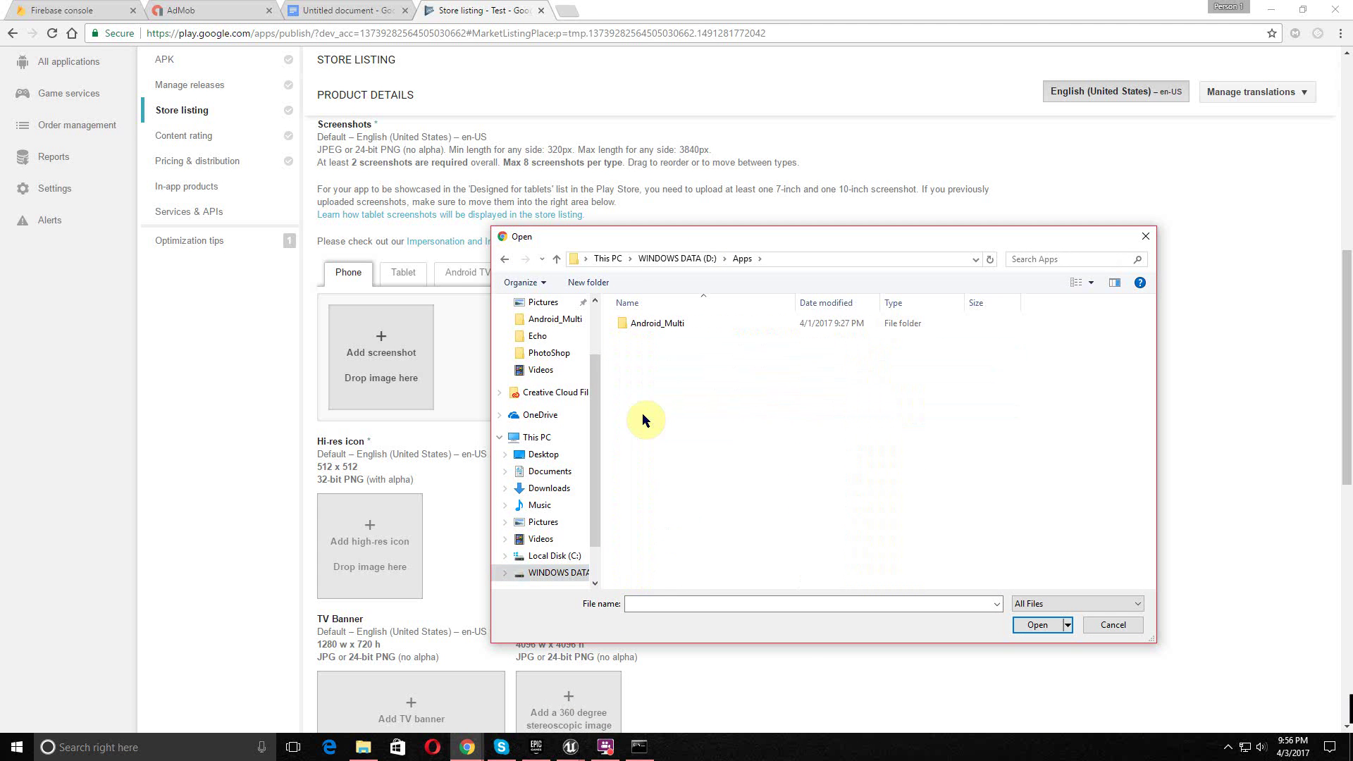
left_click(655, 261)
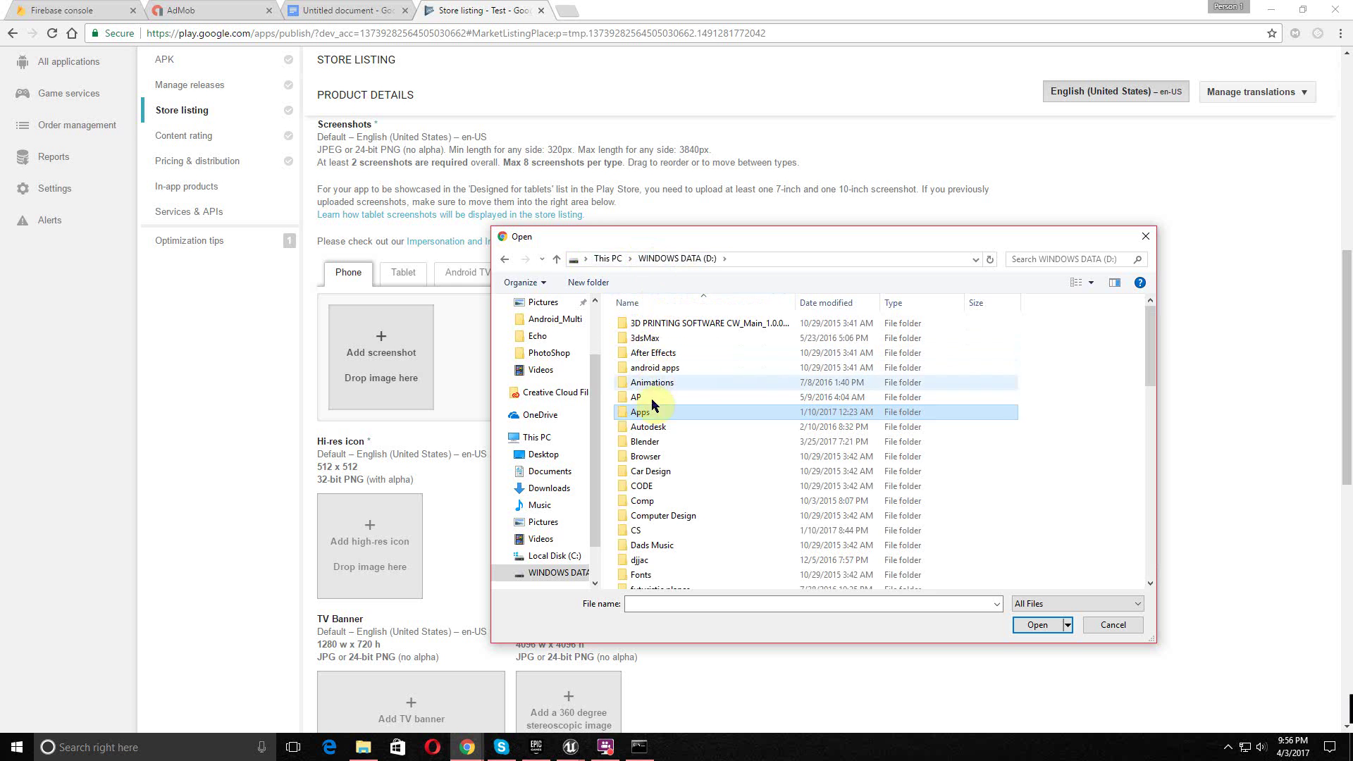
scroll(640, 520, "down", 6)
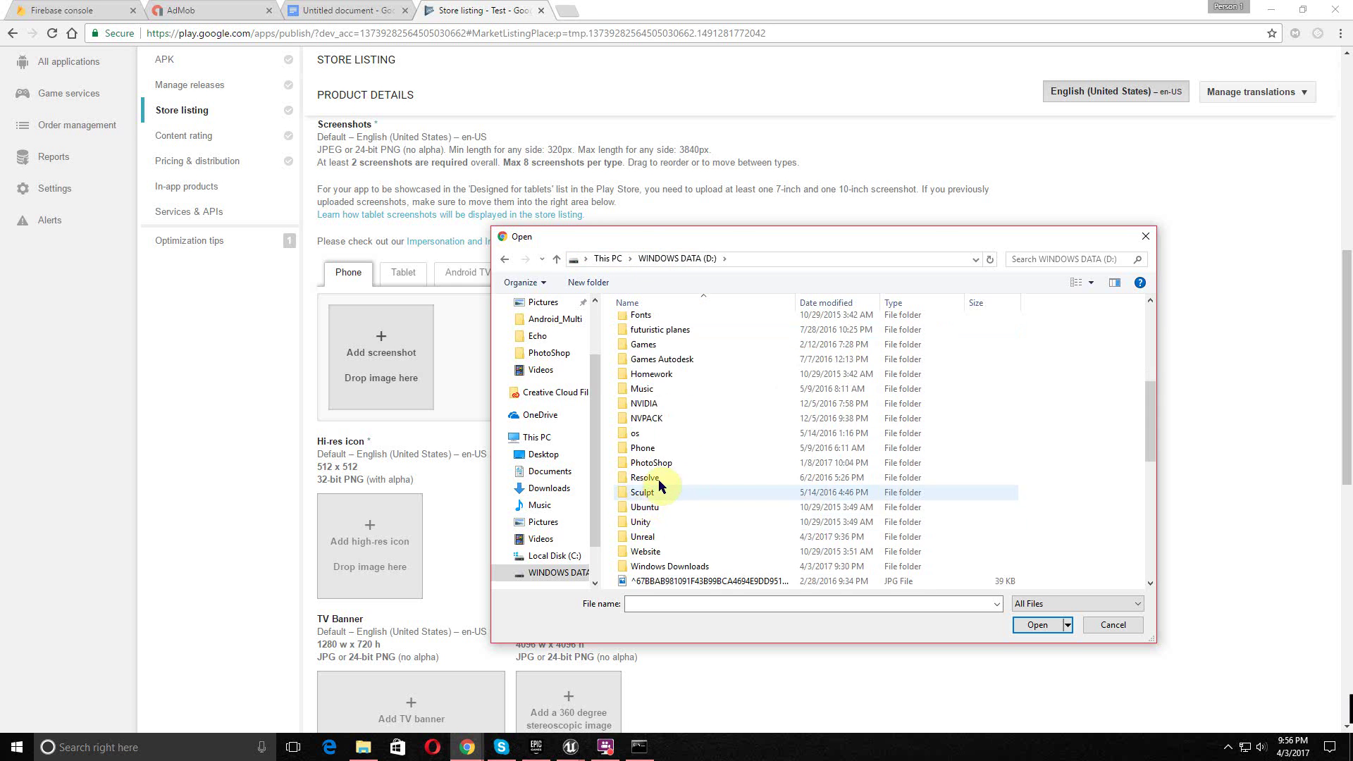
double_click(666, 463)
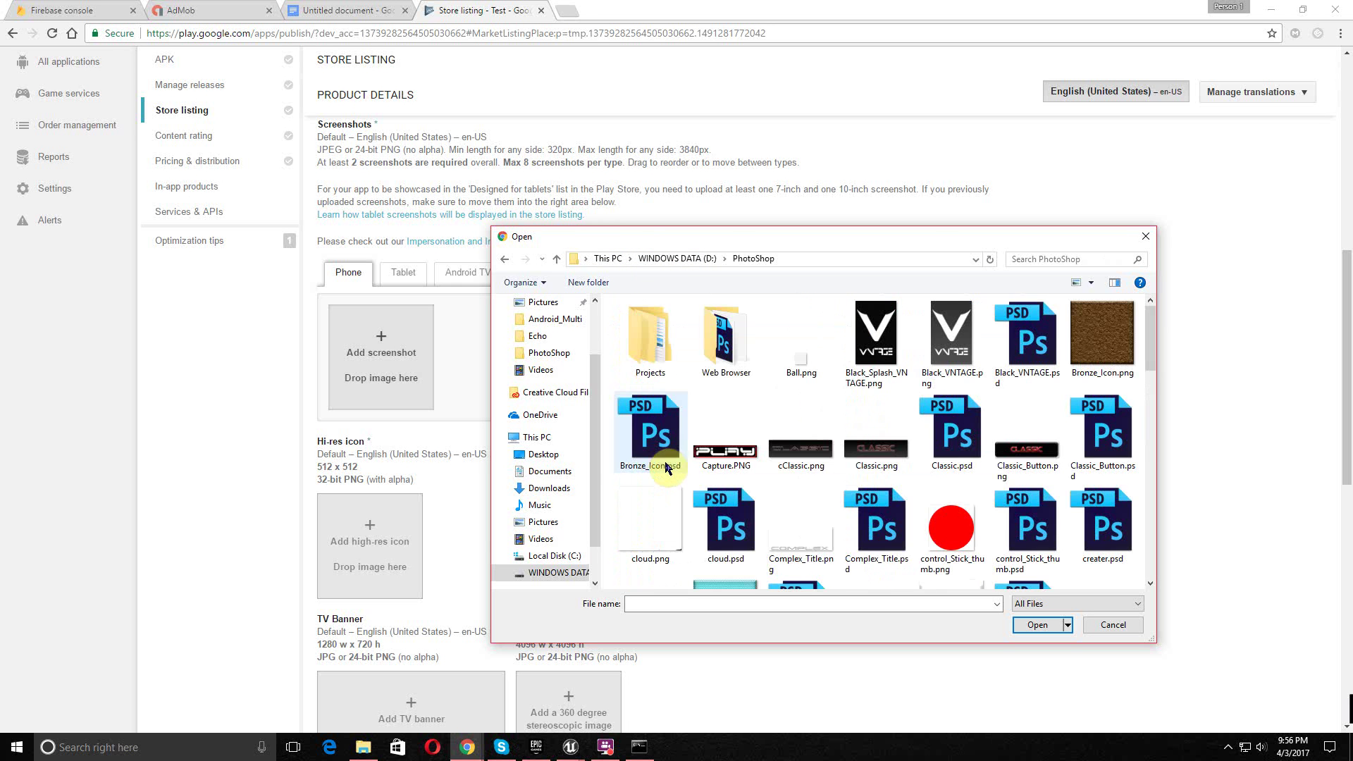
left_click(864, 355)
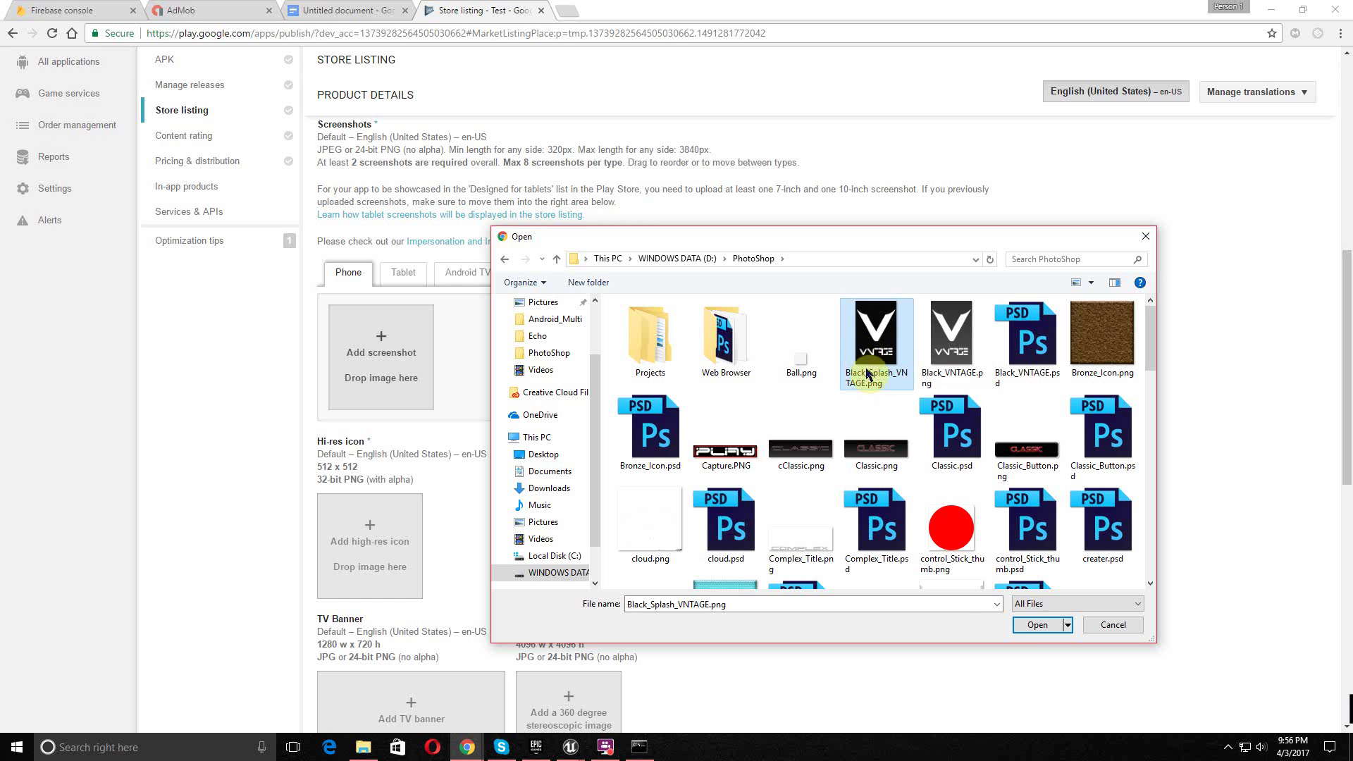
left_click(1035, 625)
- Upload Black_Splash_VNTAGE.png again as a second phone screenshot
left_click(506, 354)
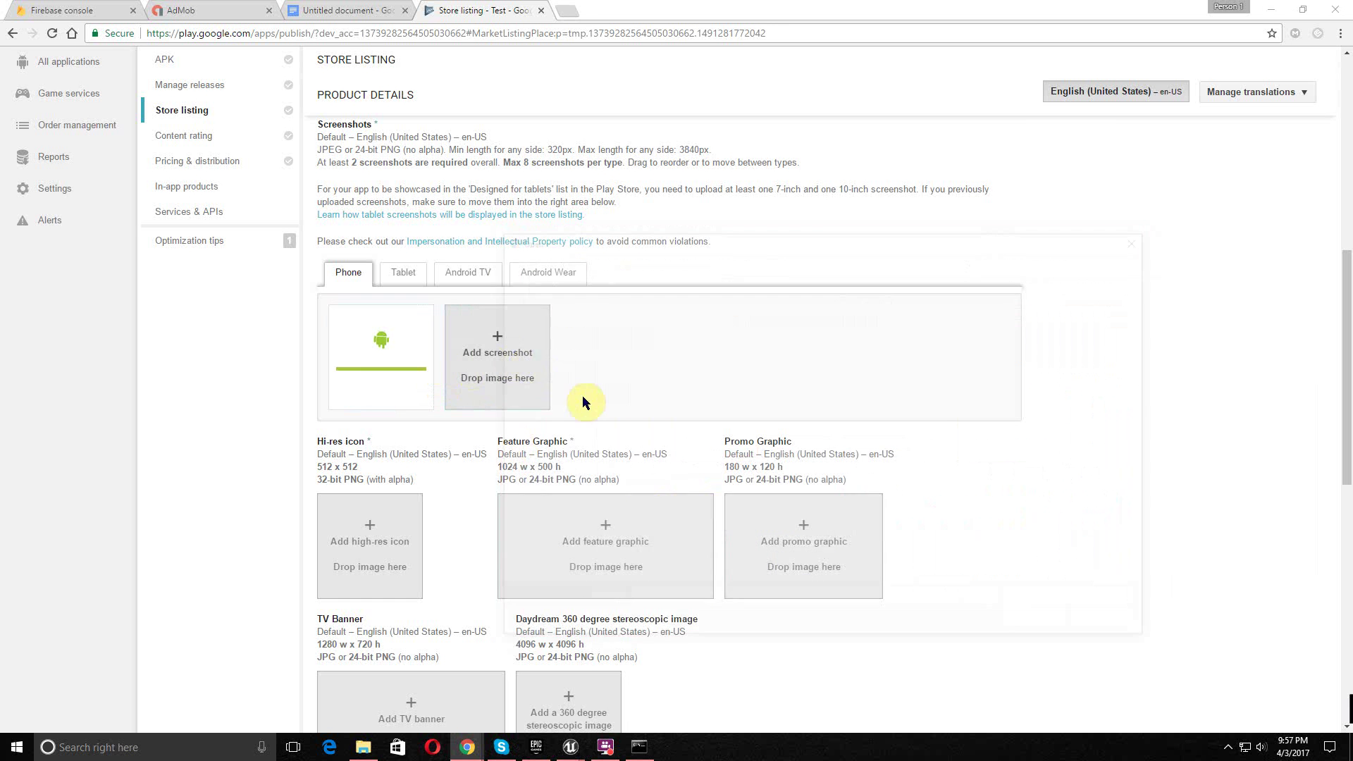
scroll(889, 423, "down", 5)
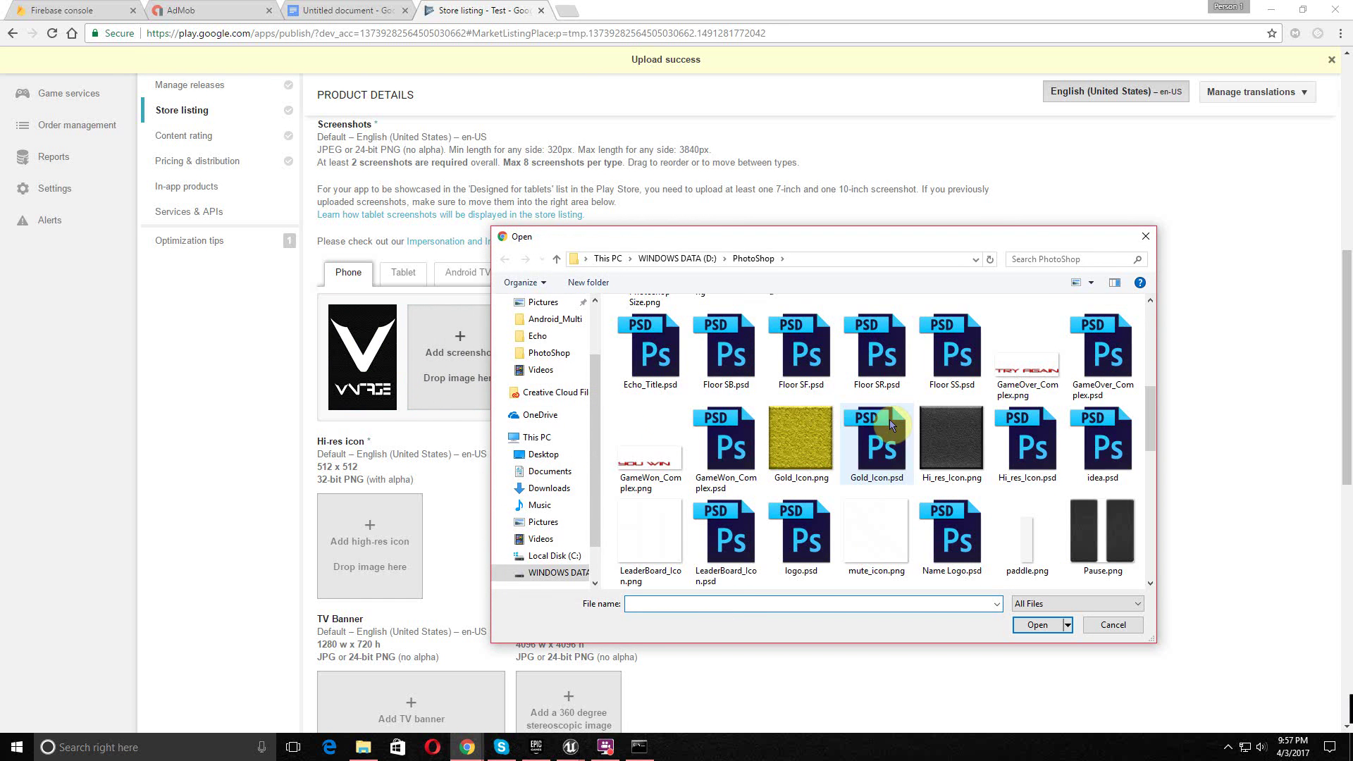
scroll(889, 416, "up", 5)
left_click(876, 338)
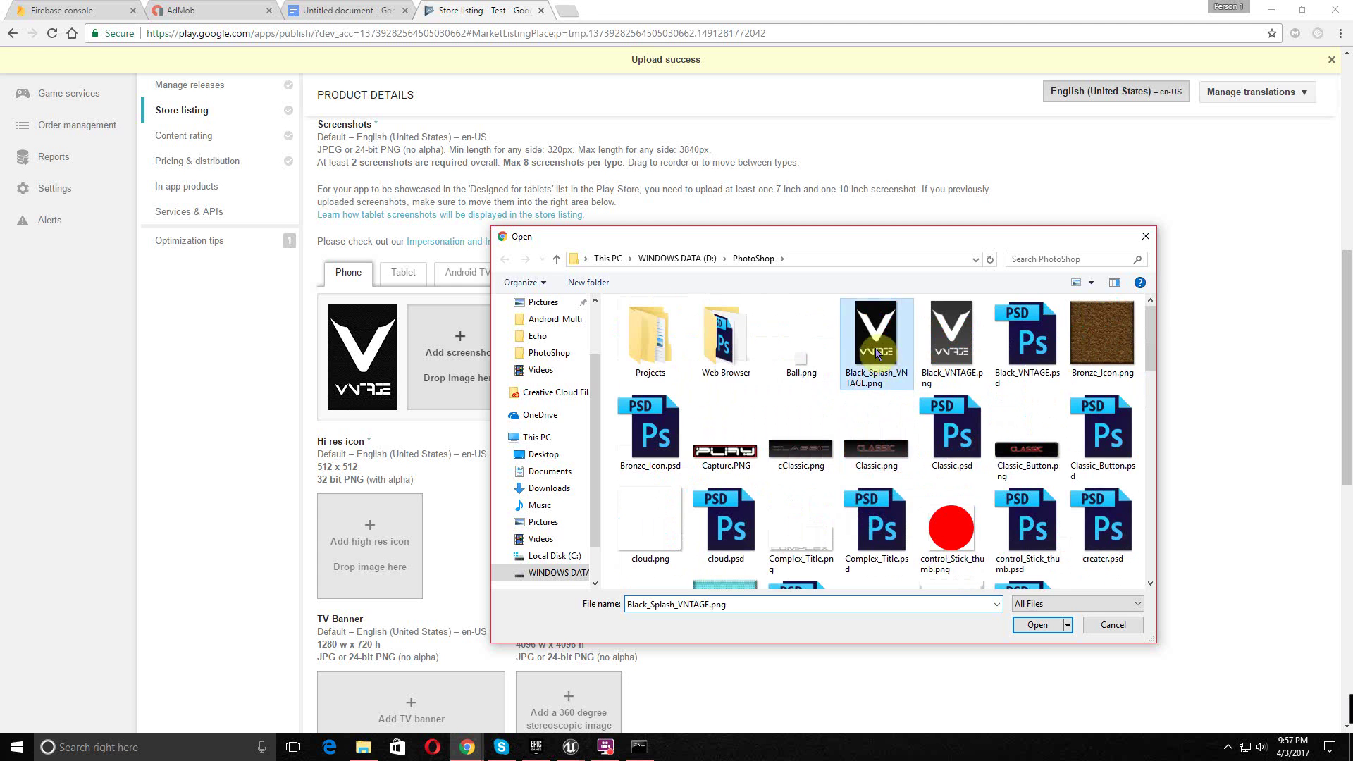
left_click(1036, 625)
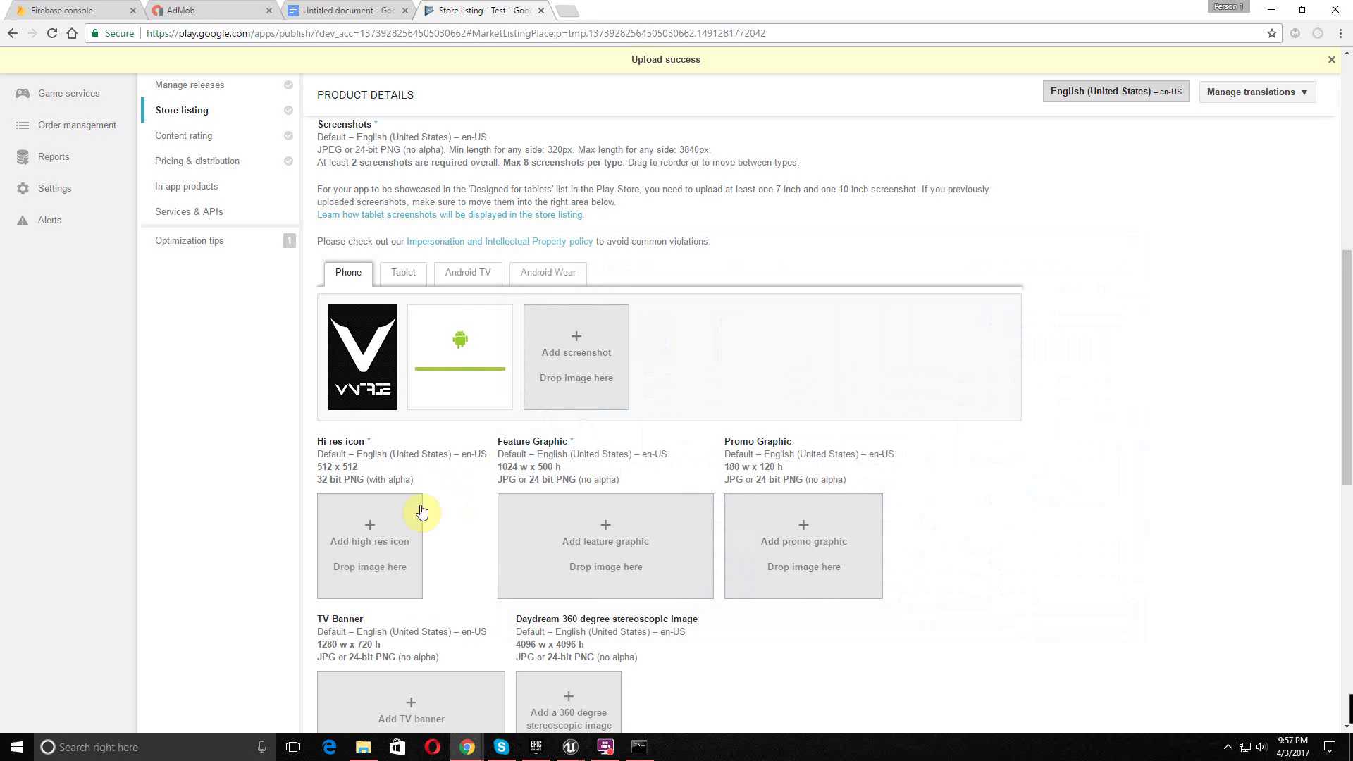
- Upload Echo_Icon512.png from D:\Unreal\Echo as the hi-res icon
left_click(401, 527)
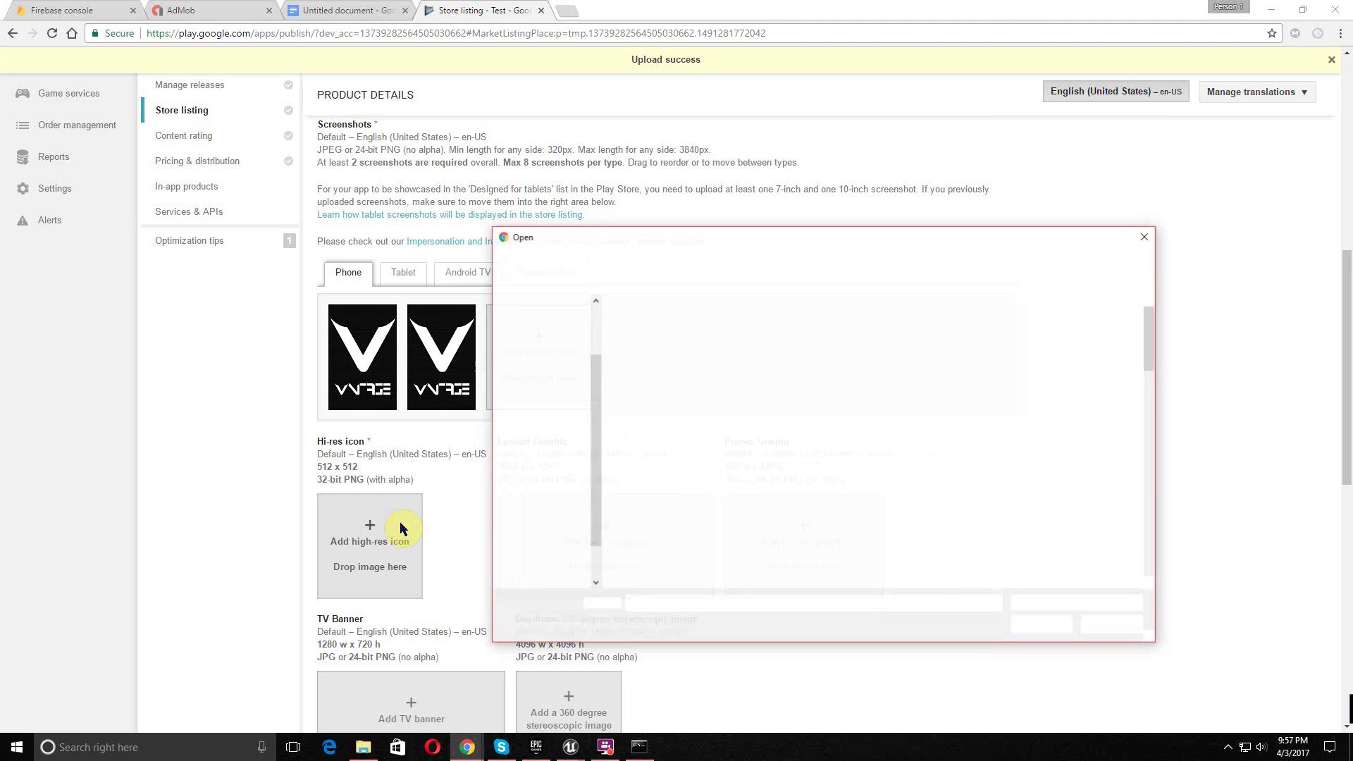
scroll(761, 423, "down", 10)
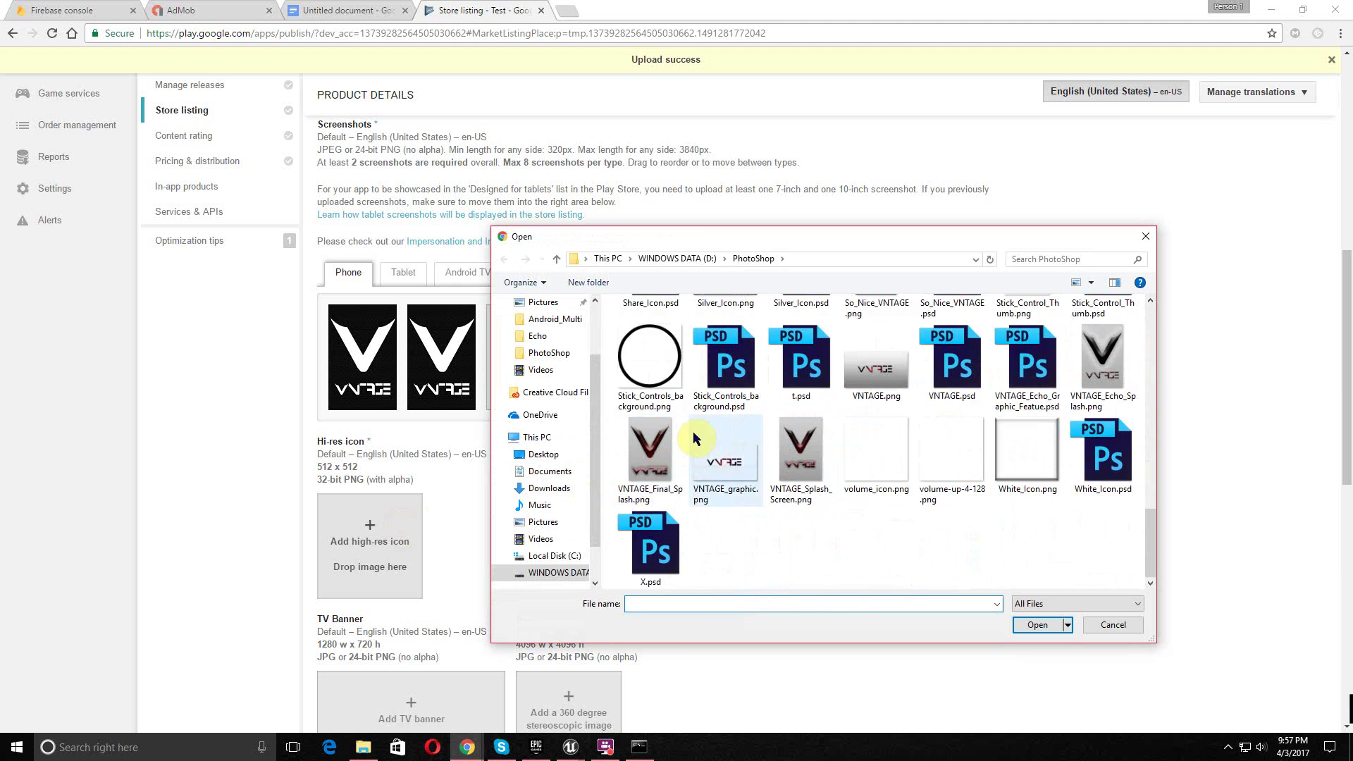
scroll(693, 437, "up", 10)
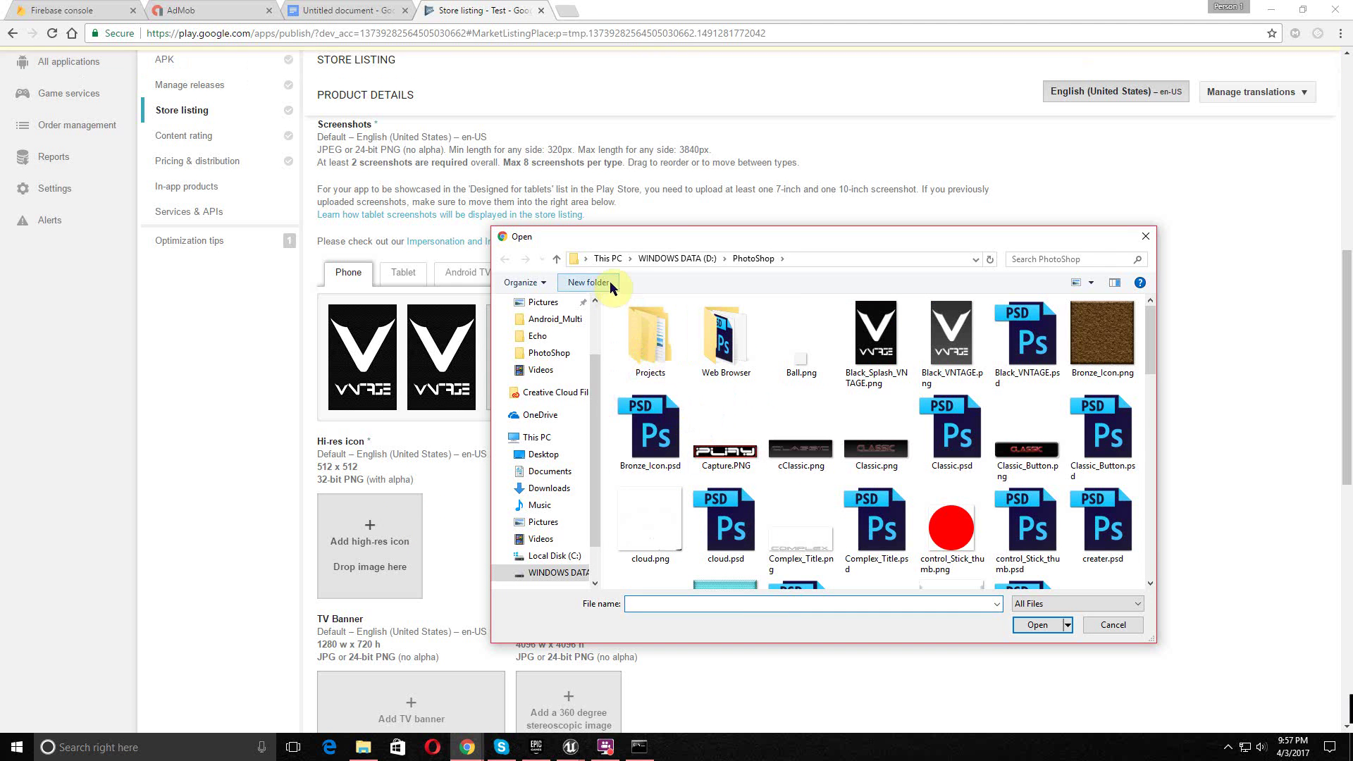
left_click(668, 261)
scroll(674, 528, "down", 2)
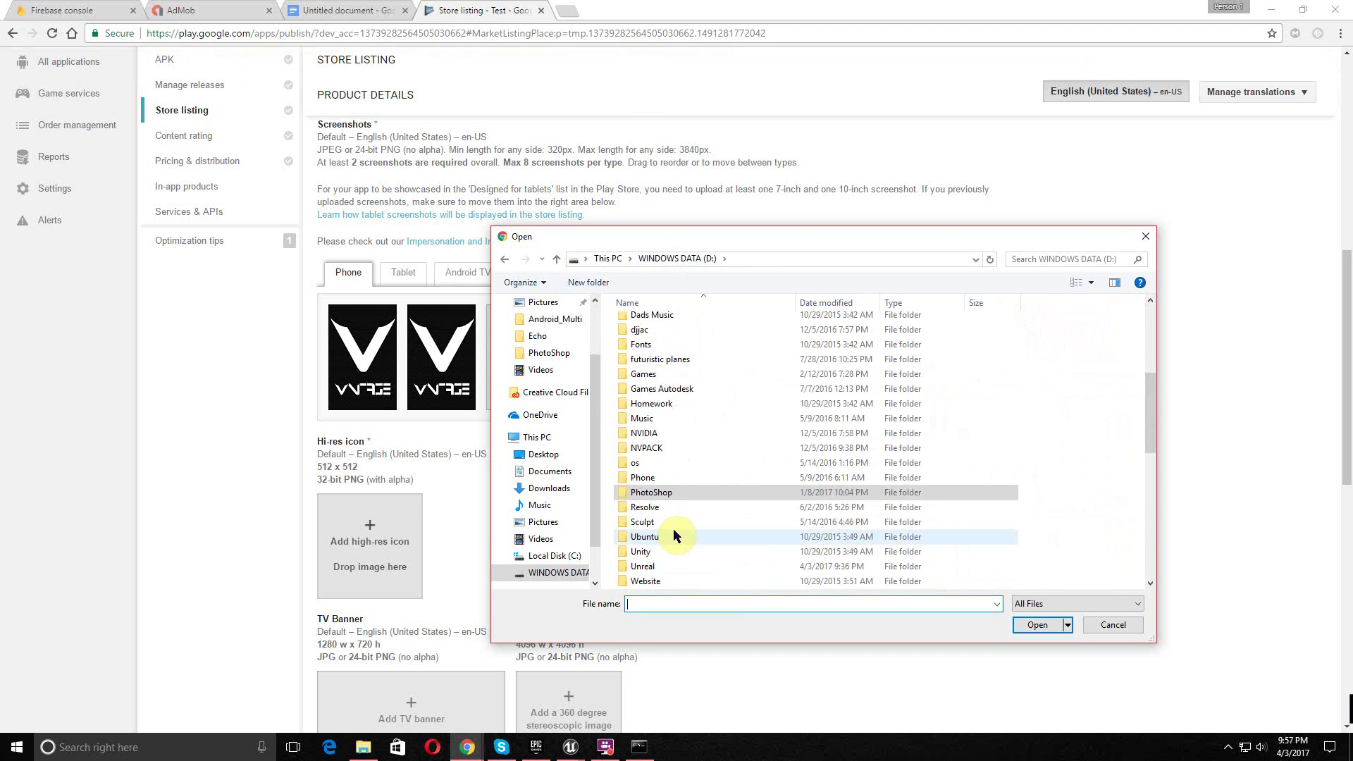
double_click(640, 568)
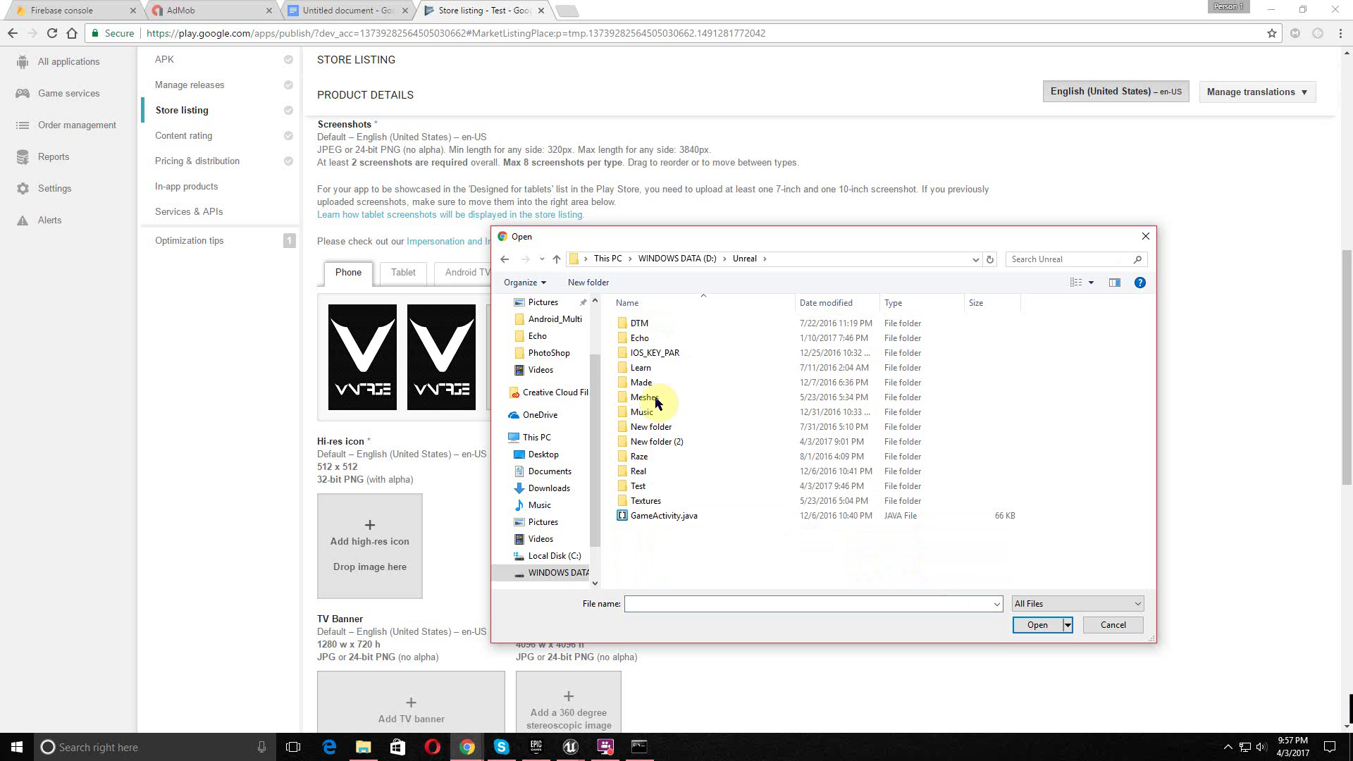
double_click(659, 338)
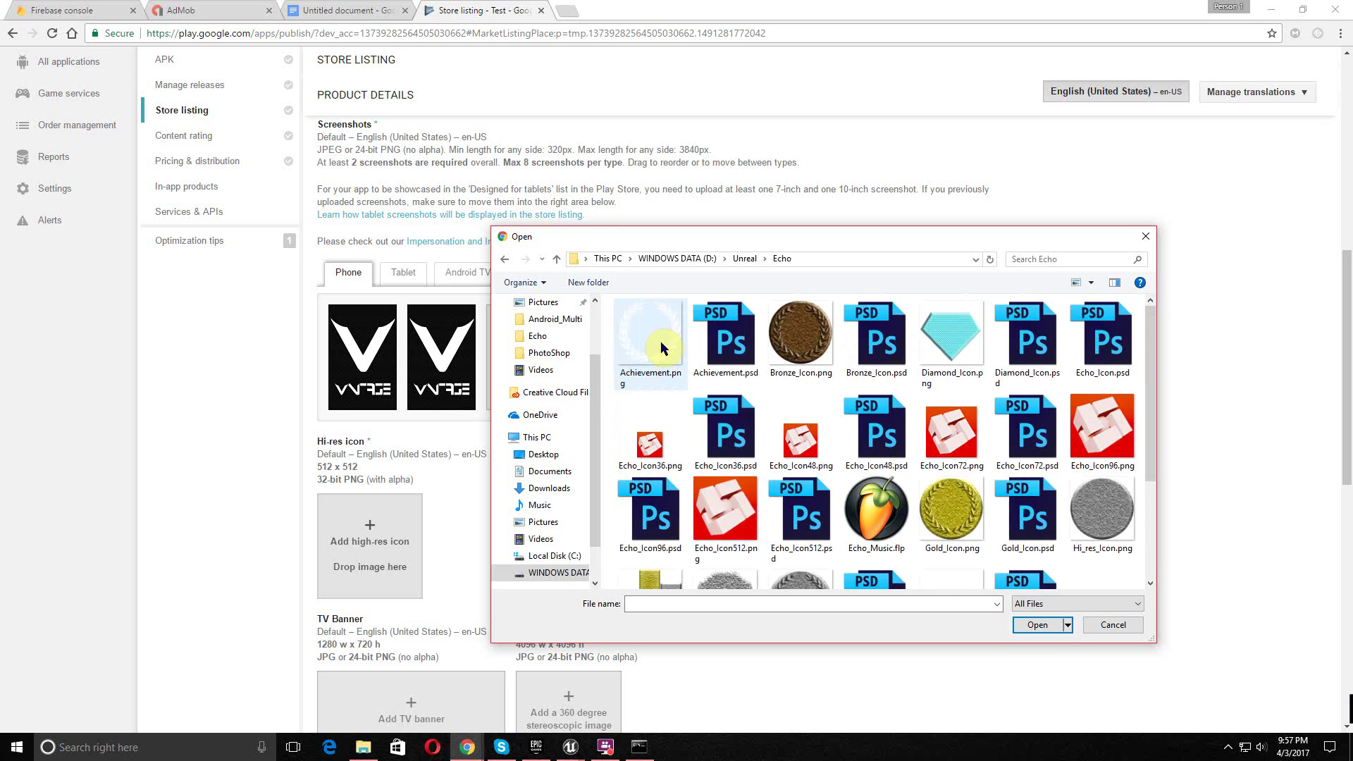
left_click(715, 355)
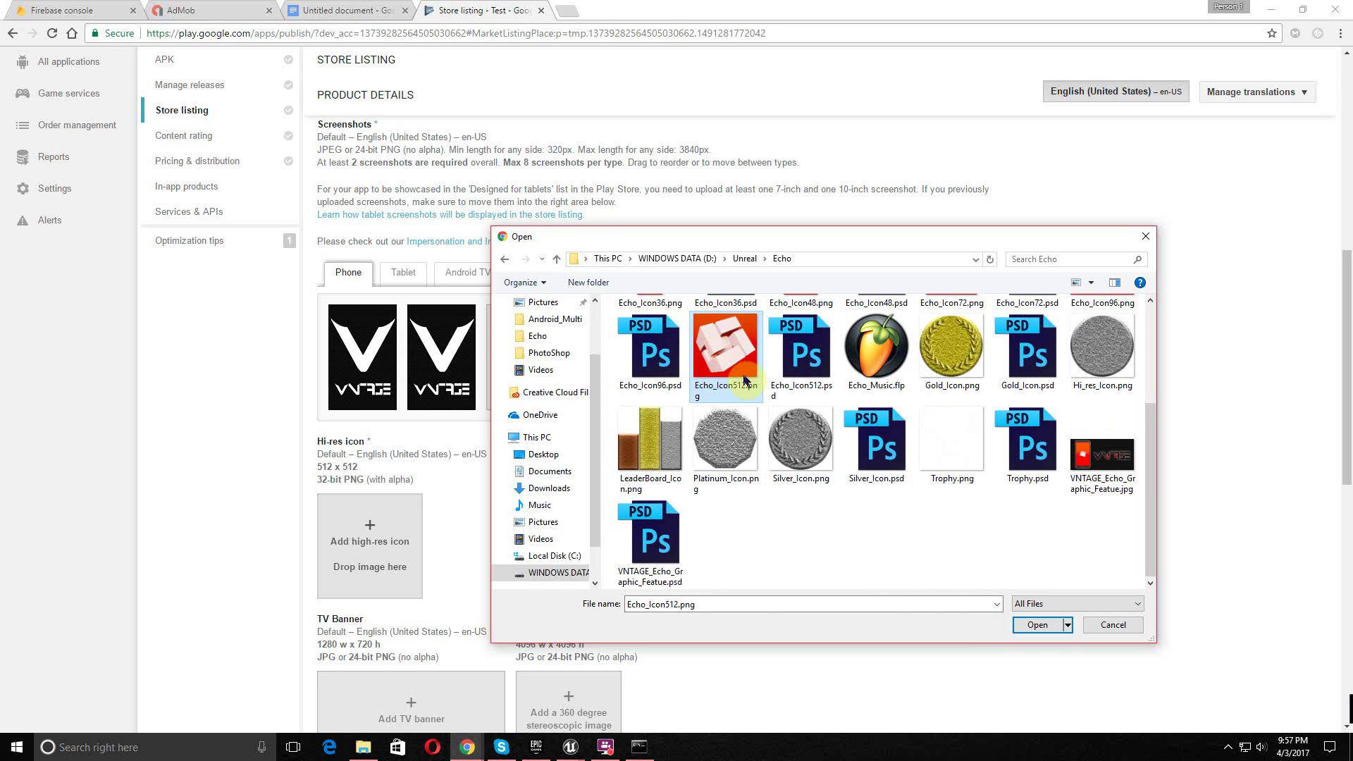
left_click(1038, 625)
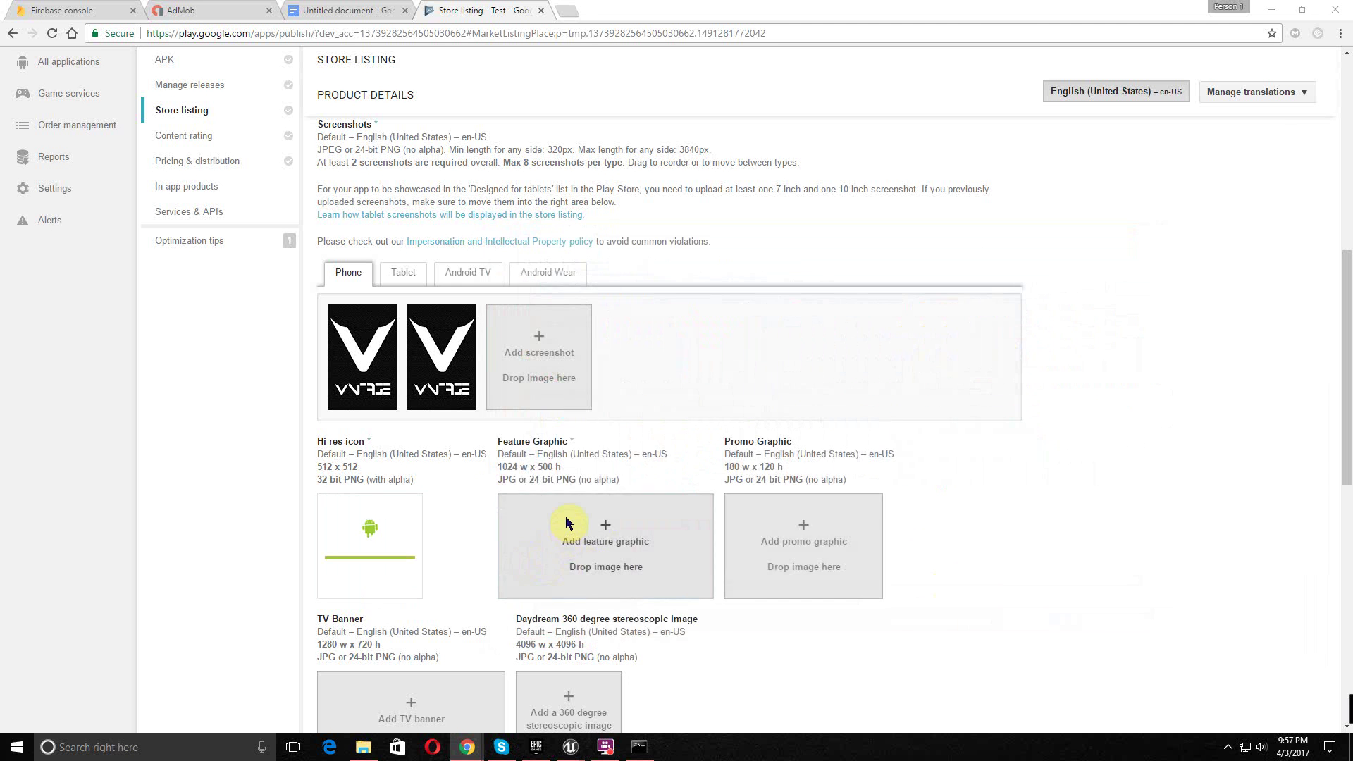
- Upload the VNTAGE Echo image as the feature graphic
left_click(567, 525)
scroll(1043, 451, "down", 3)
left_click(1102, 454)
left_click(1036, 625)
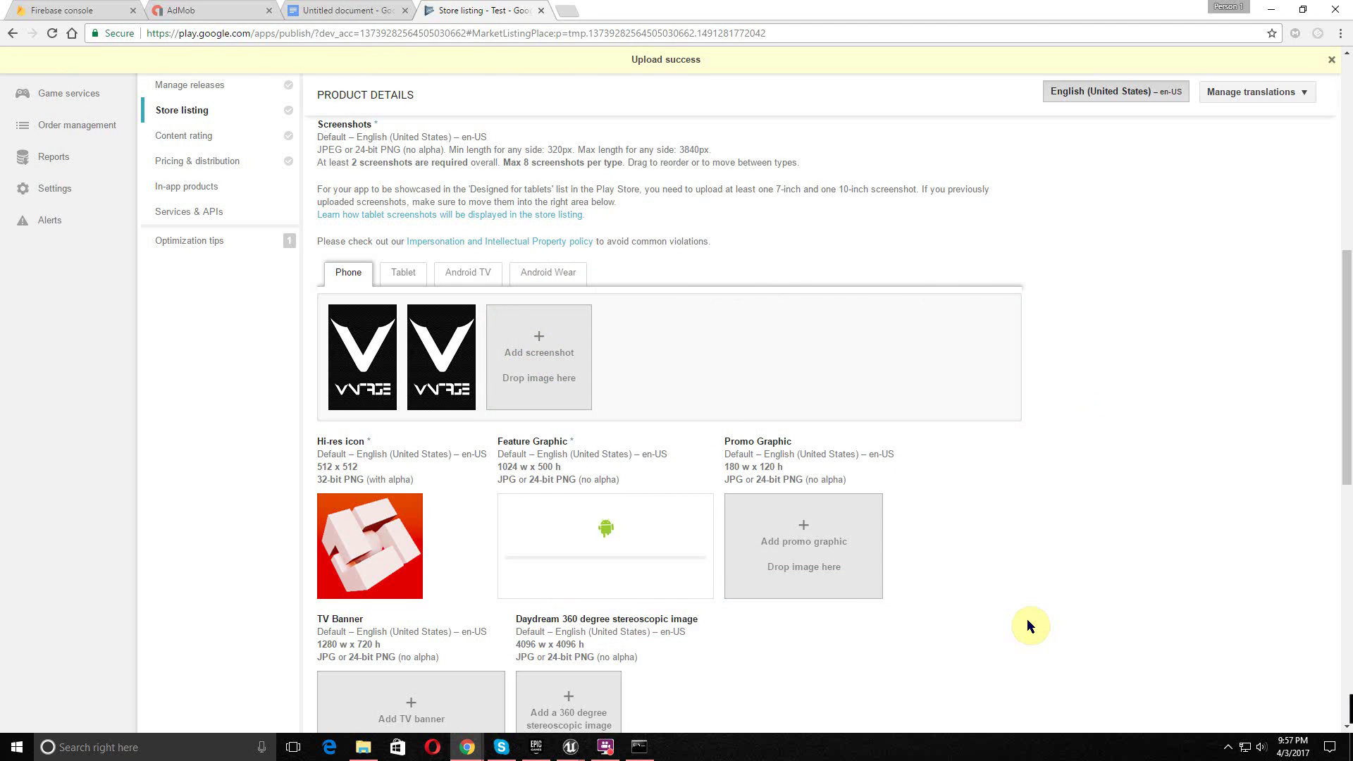
scroll(1013, 584, "down", 7)
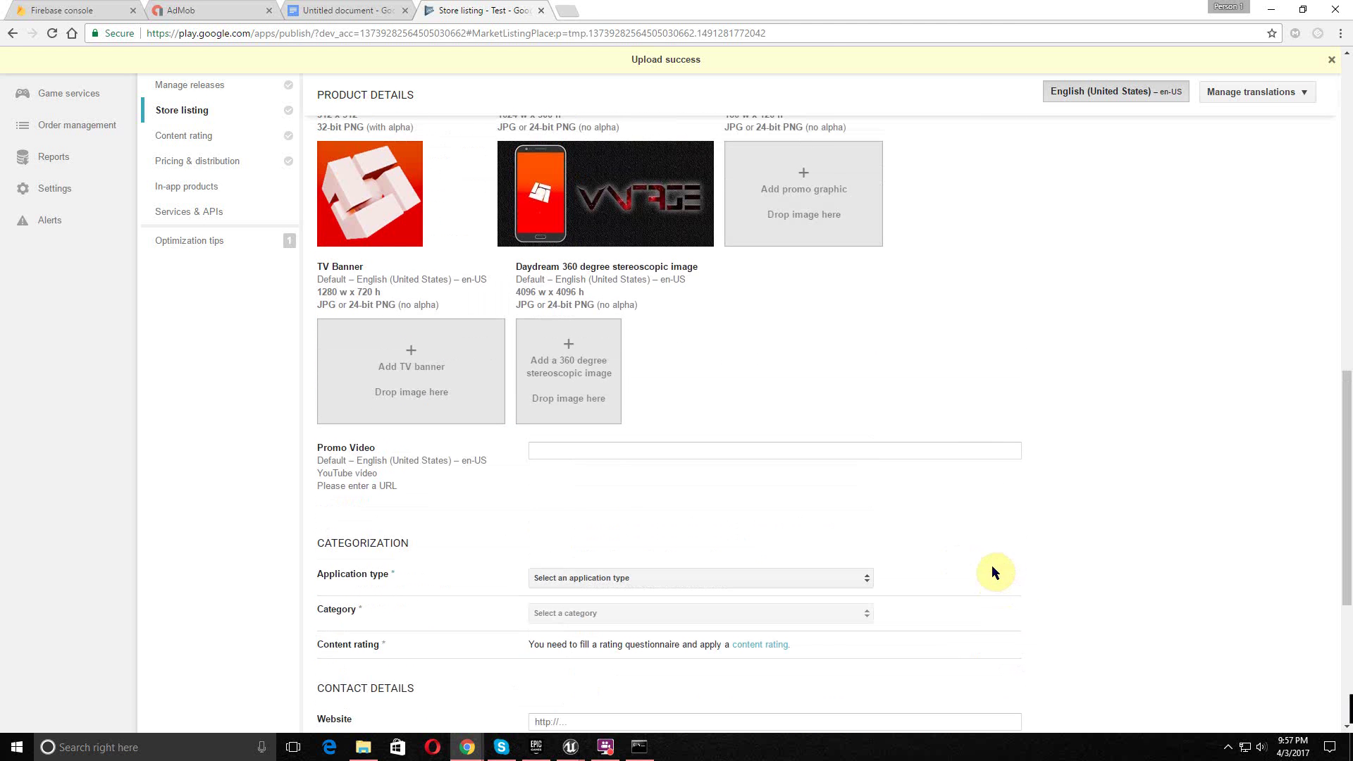
- Set the application type to Games and the category to Casual
scroll(807, 365, "down", 4)
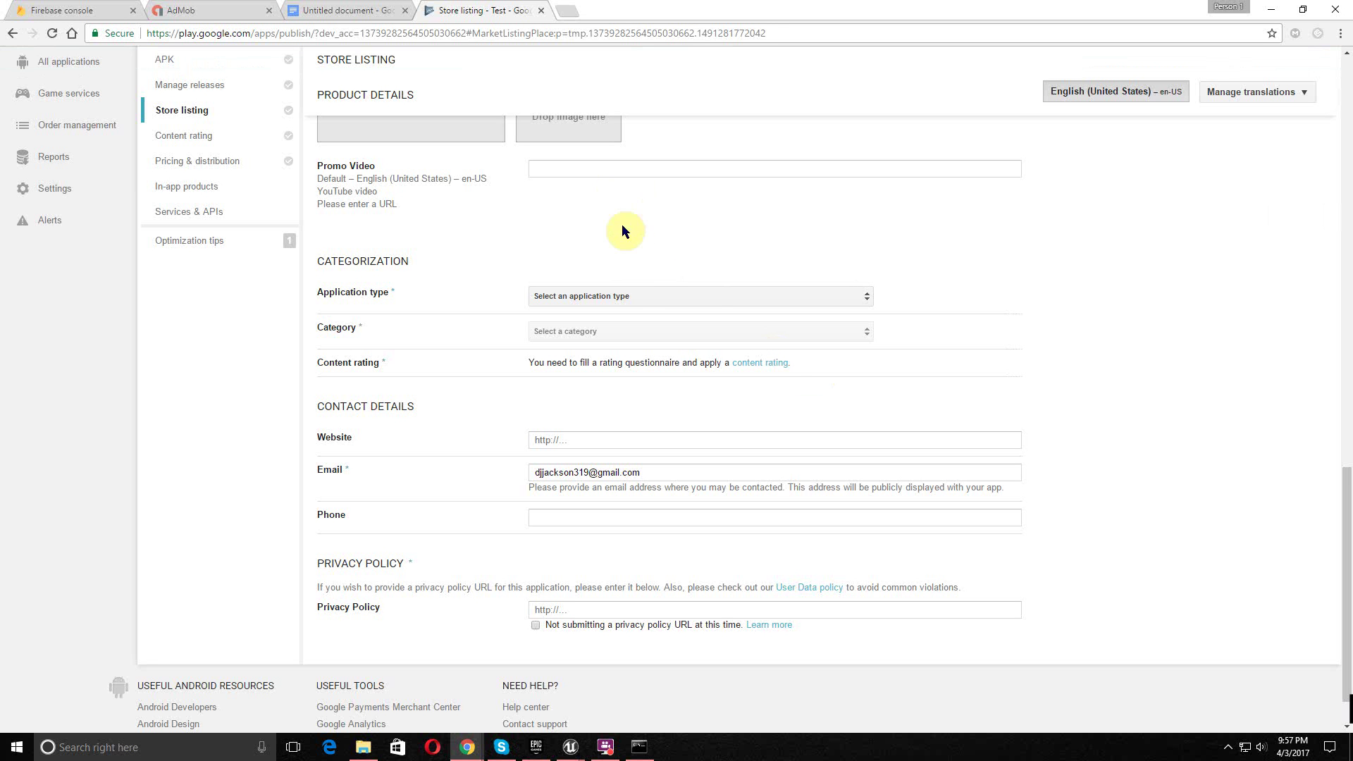
left_click(629, 304)
left_click(606, 320)
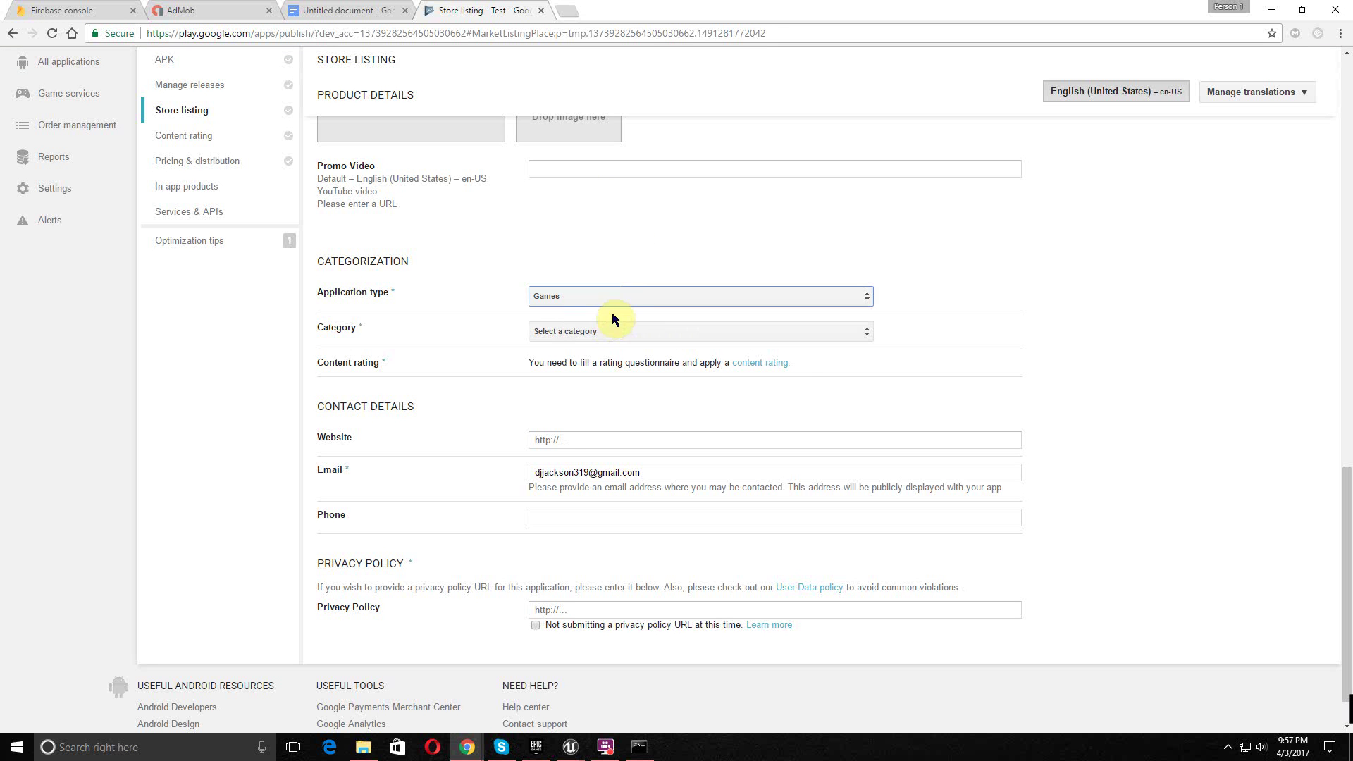
left_click(588, 332)
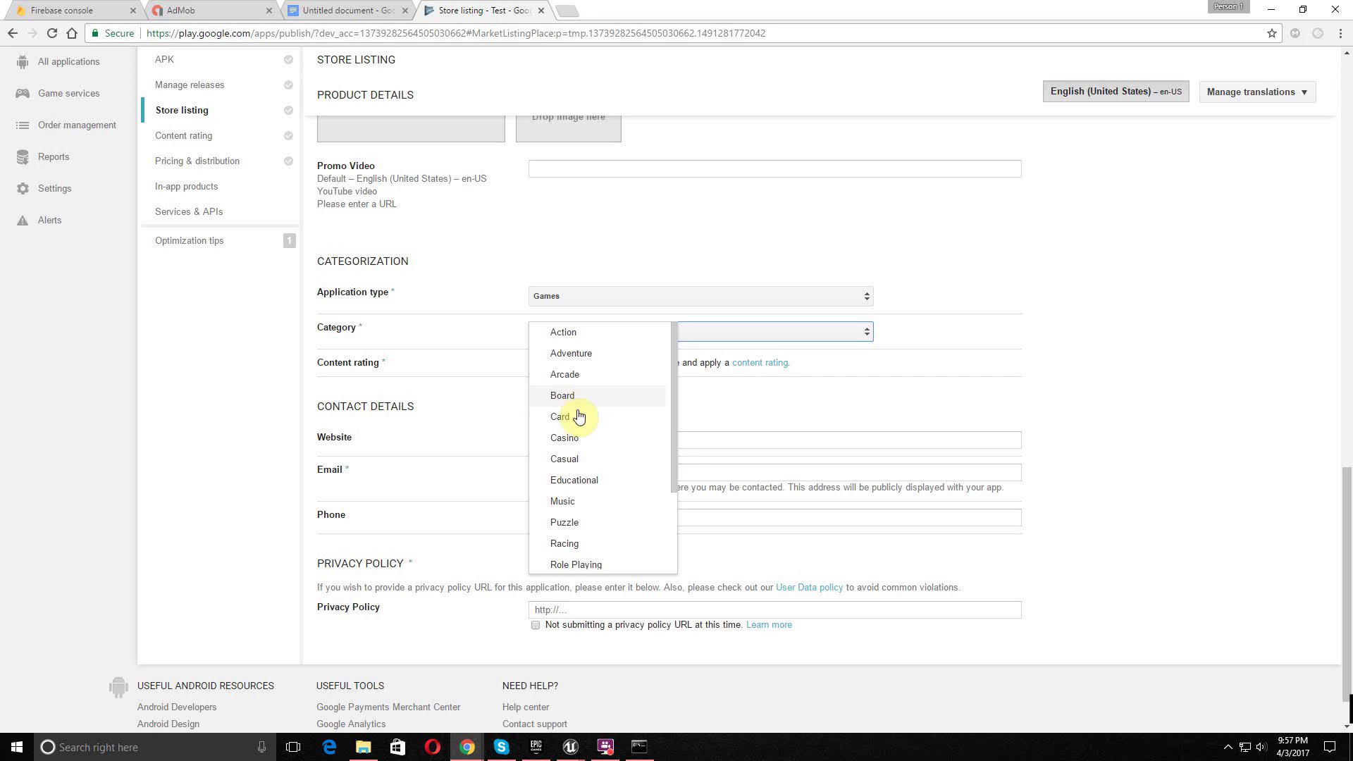
left_click(564, 460)
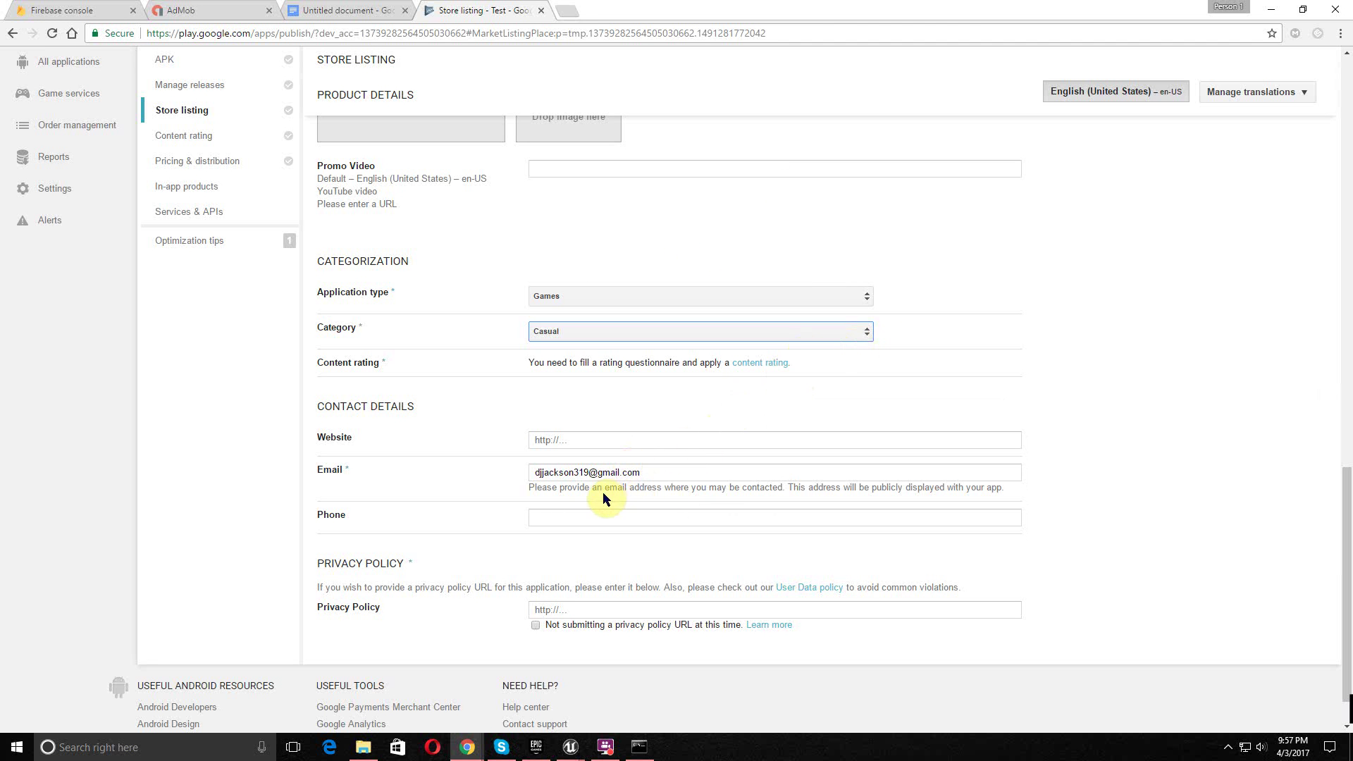
- Declare no privacy policy URL, save the listing draft, and go to Services & APIs
left_click_drag(664, 474, 449, 481)
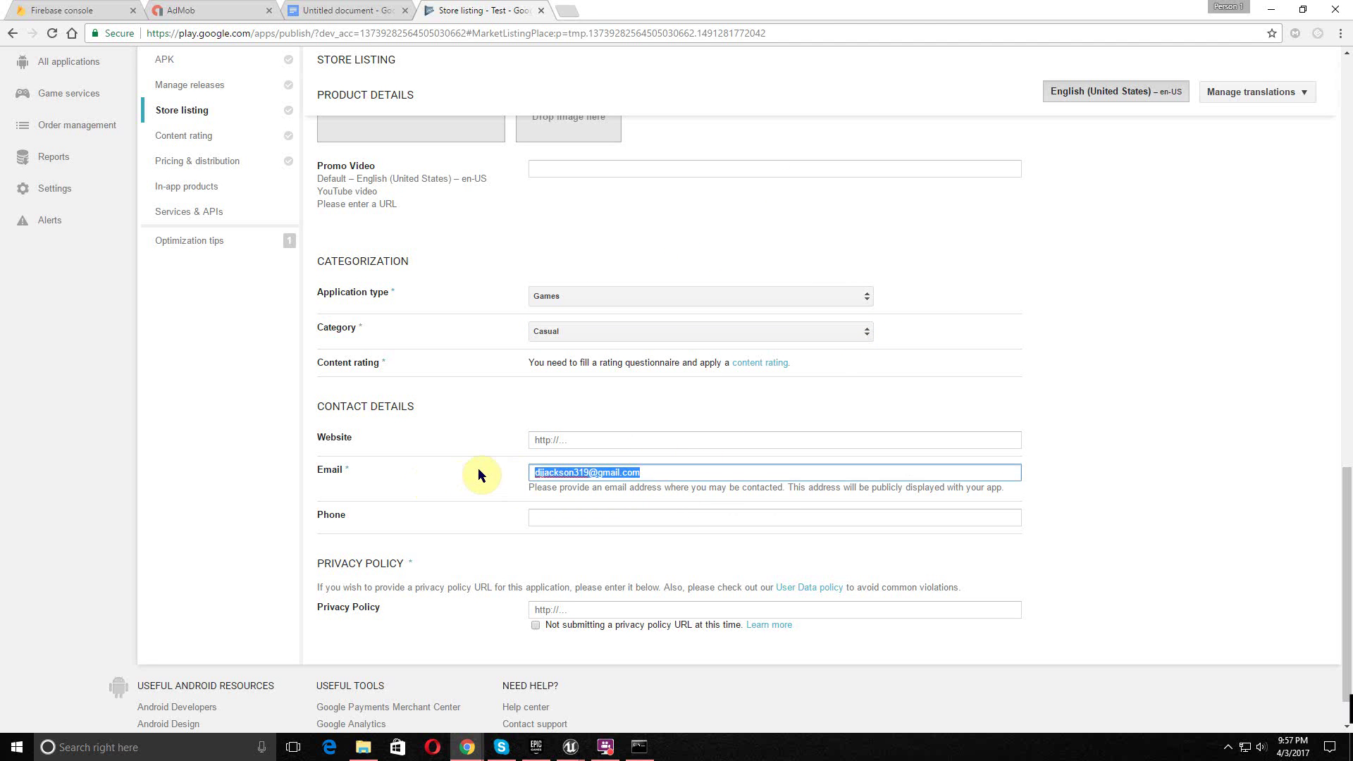
left_click(491, 446)
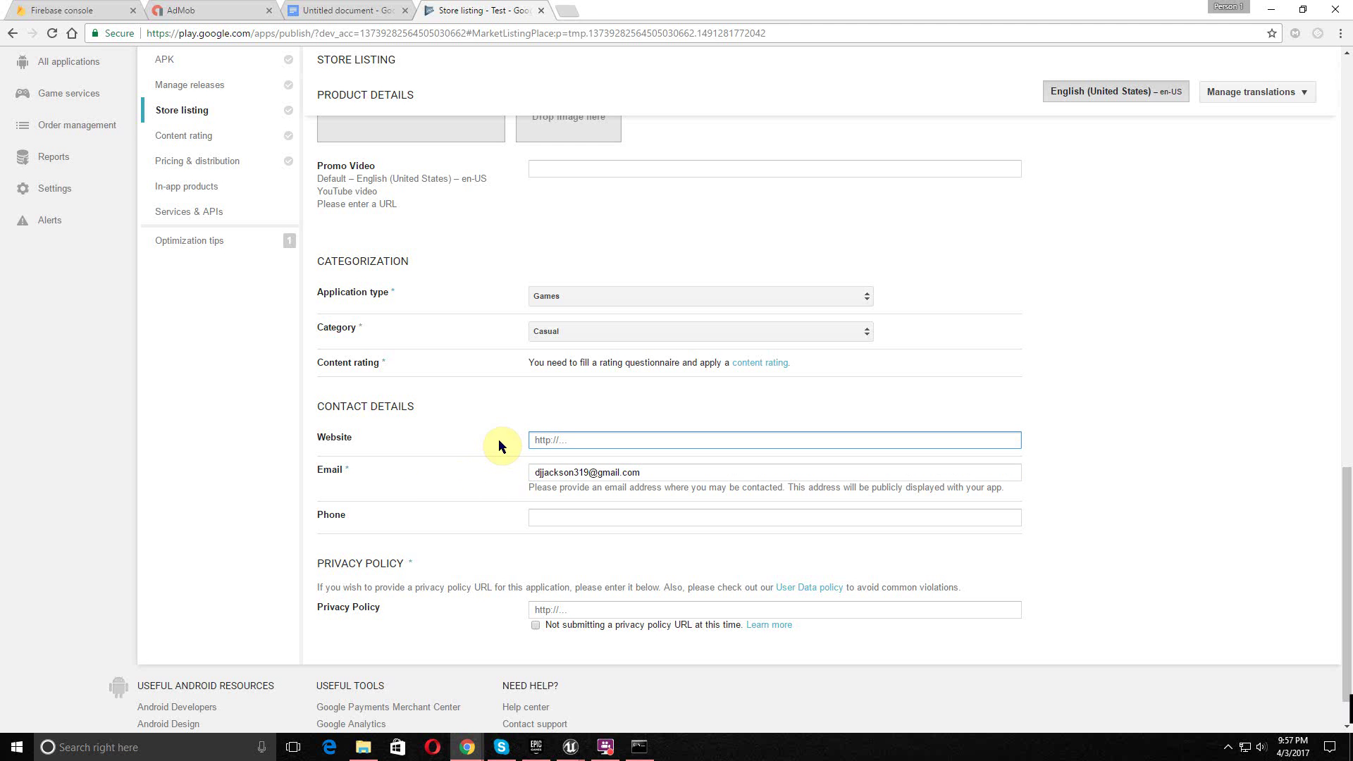
scroll(588, 517, "down", 1)
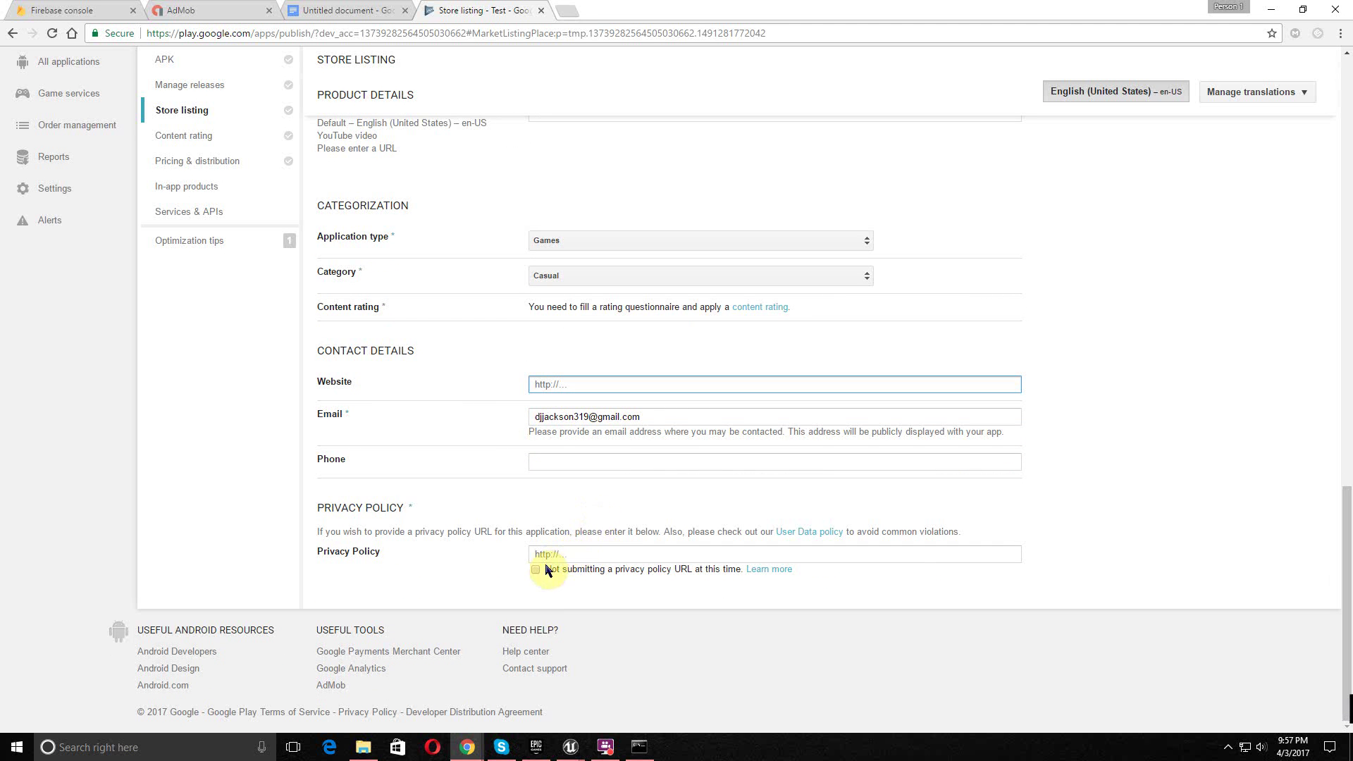
left_click(536, 570)
scroll(687, 363, "up", 10)
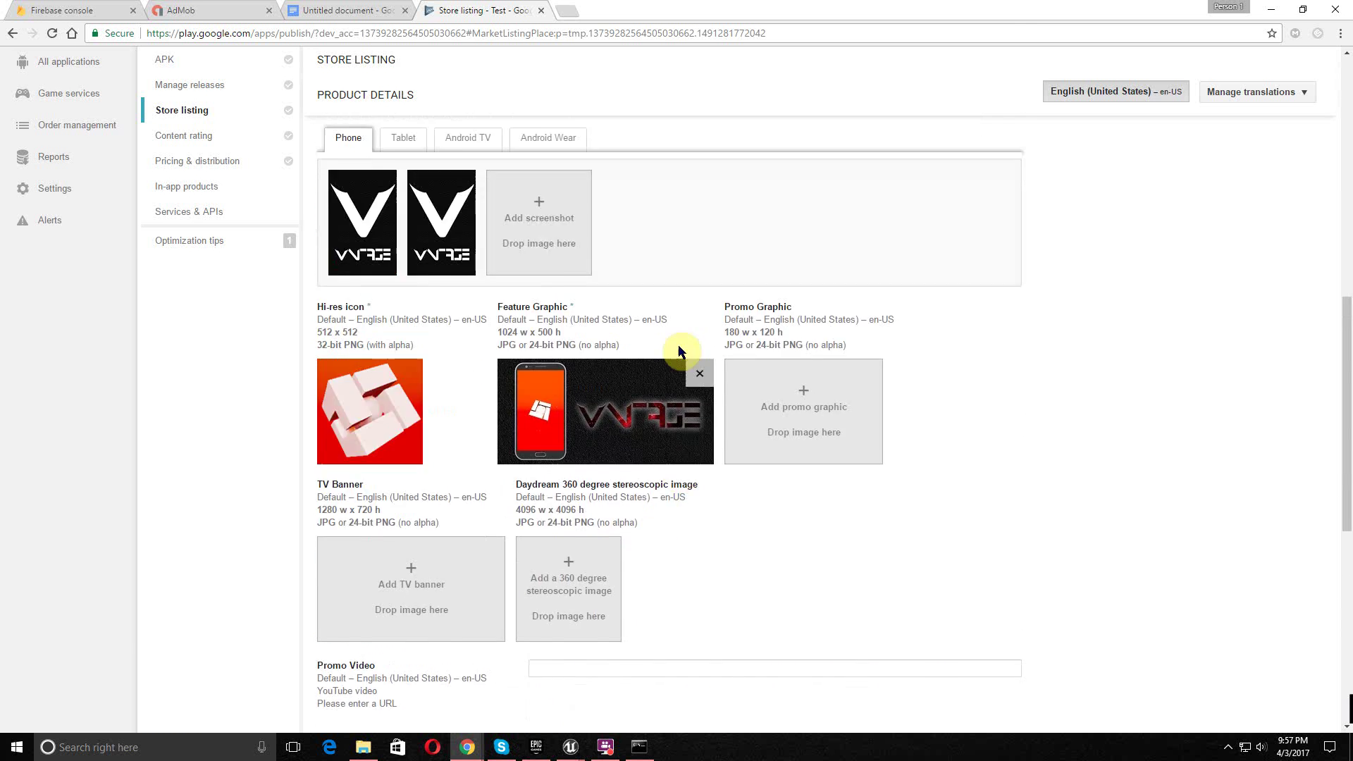
scroll(675, 341, "up", 7)
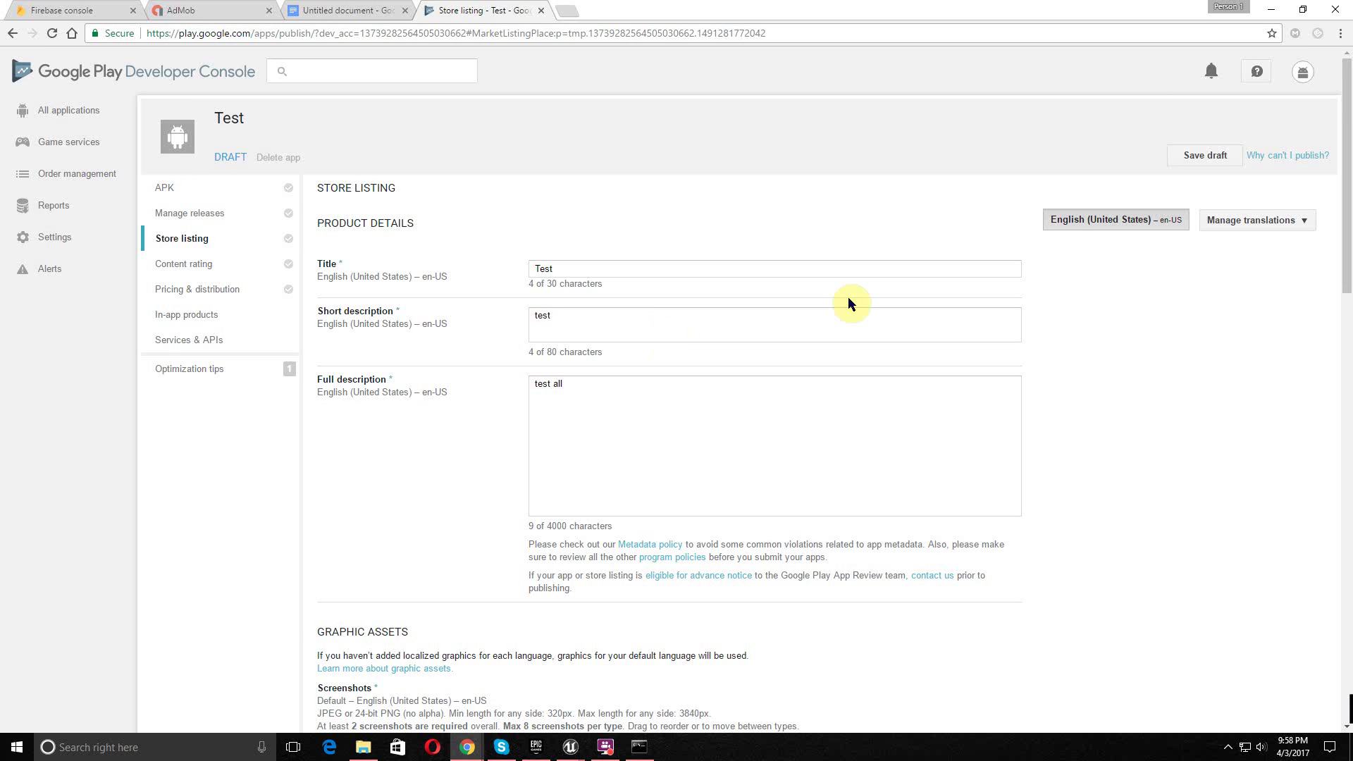
left_click(1184, 169)
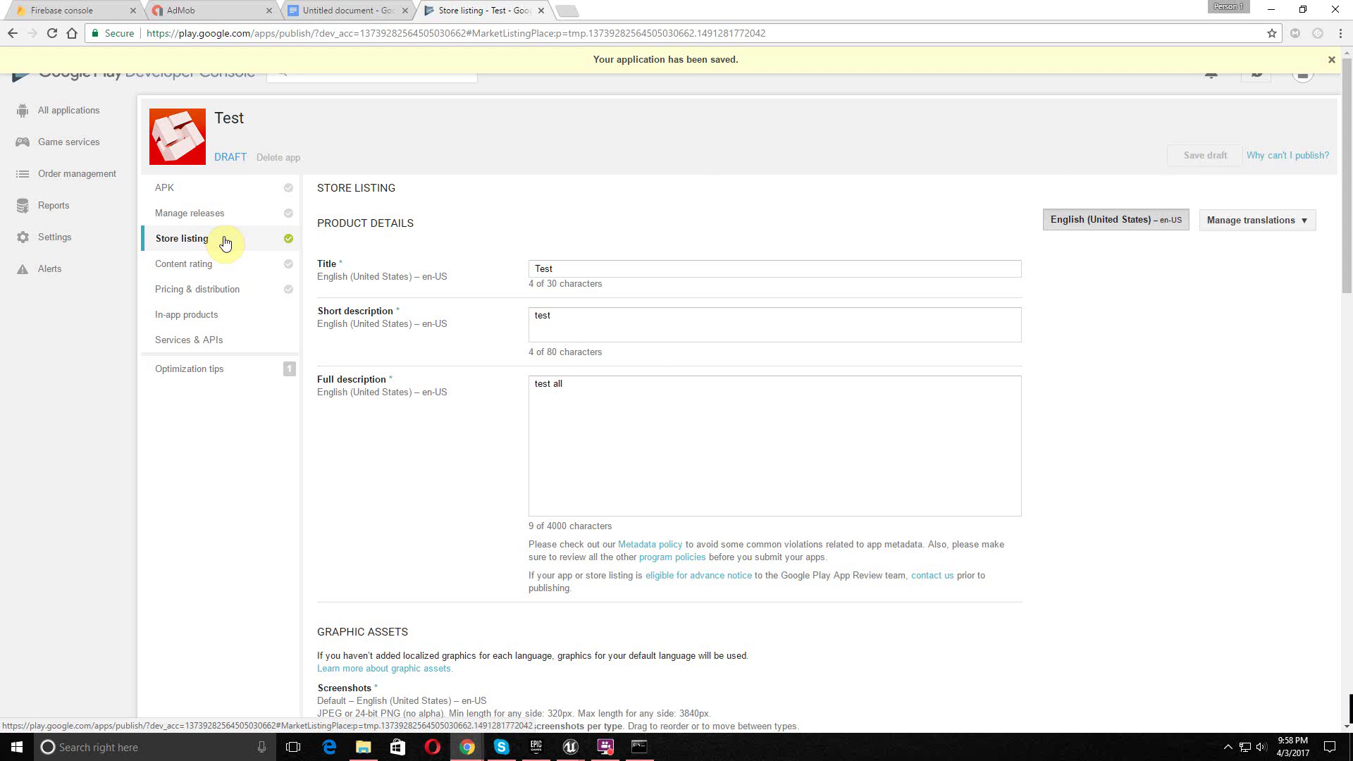
left_click(203, 344)
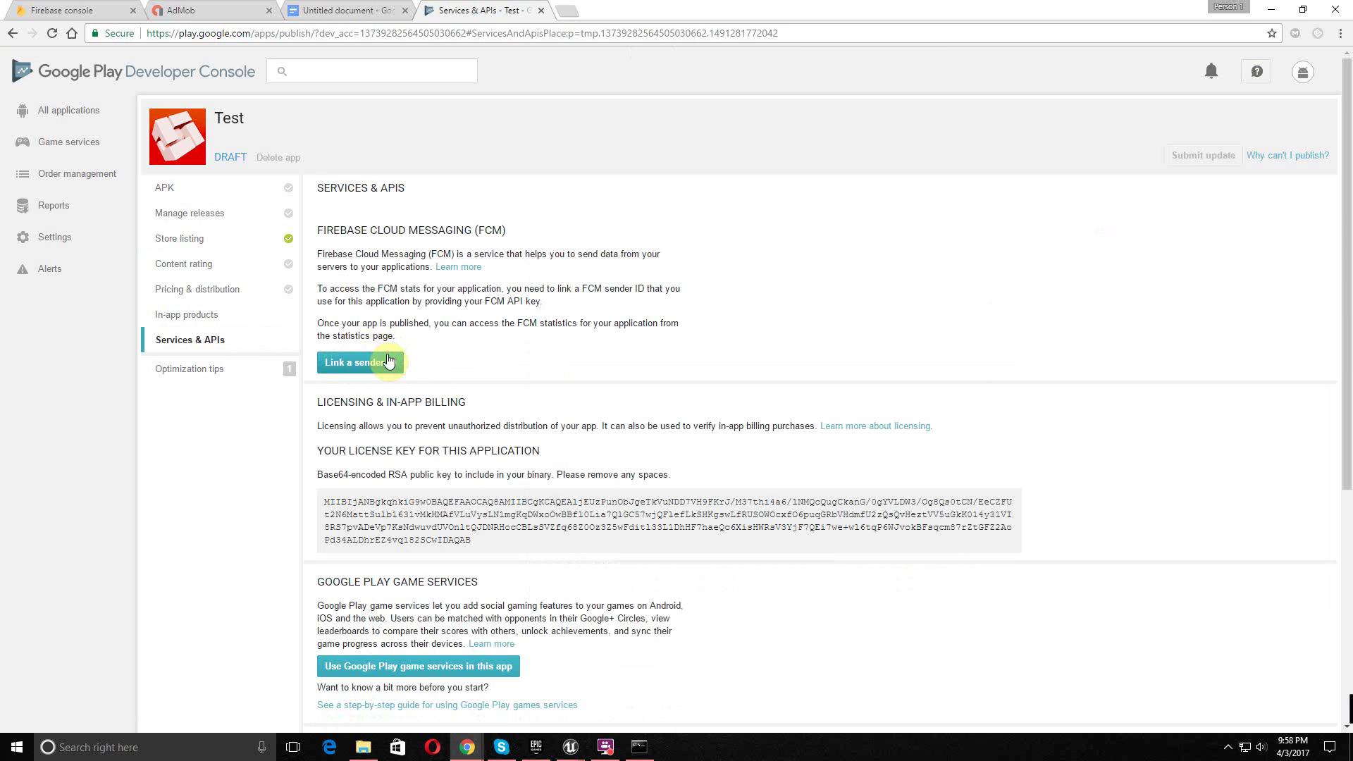
- Start linking a sender ID and copy the server key from Firebase Cloud Messaging settings
left_click(388, 361)
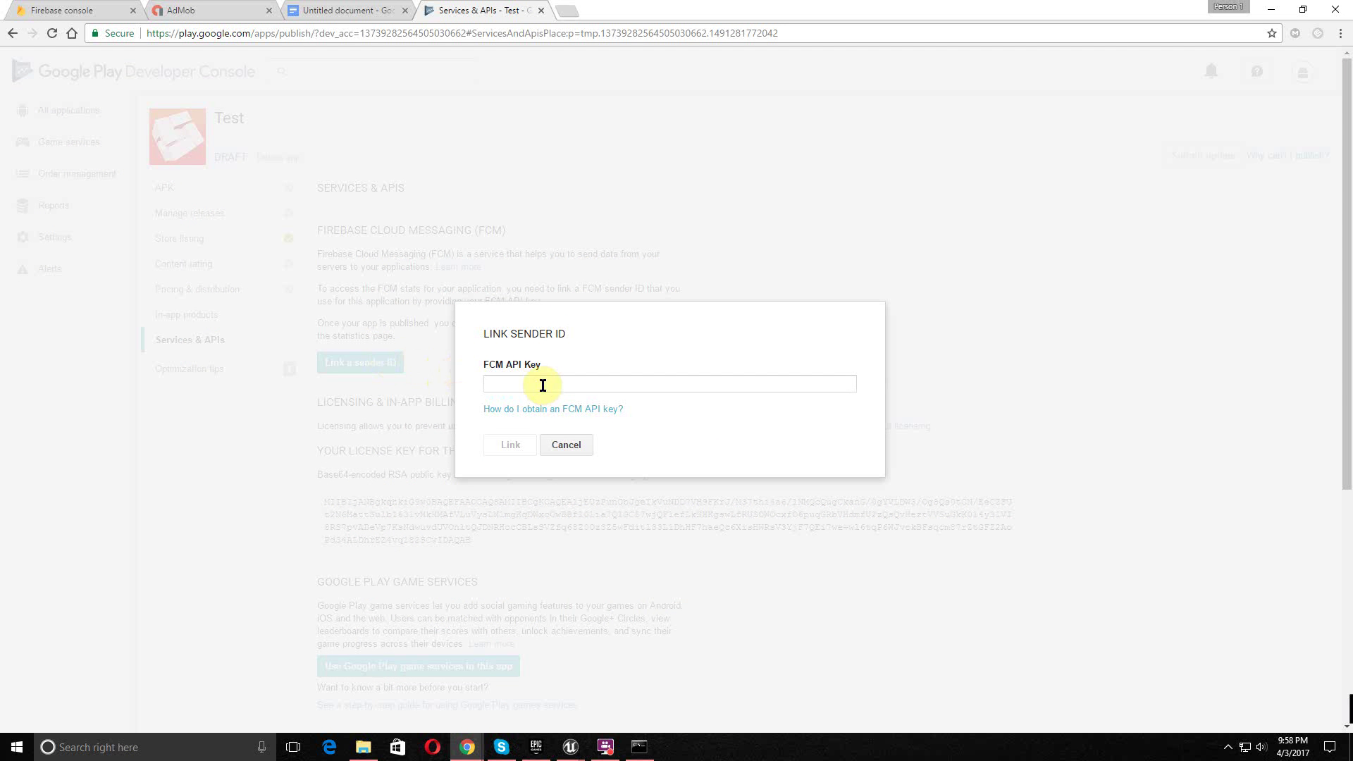
left_click(137, 7)
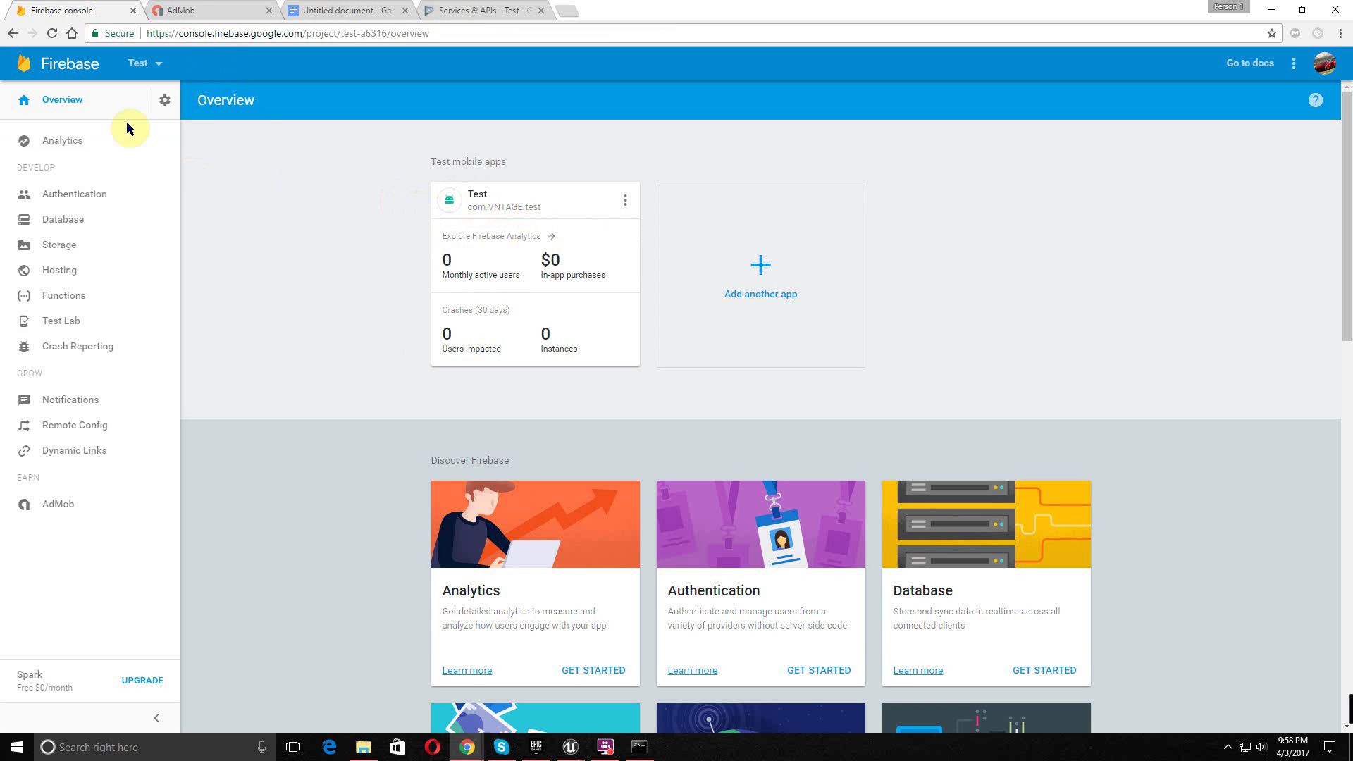
left_click(165, 99)
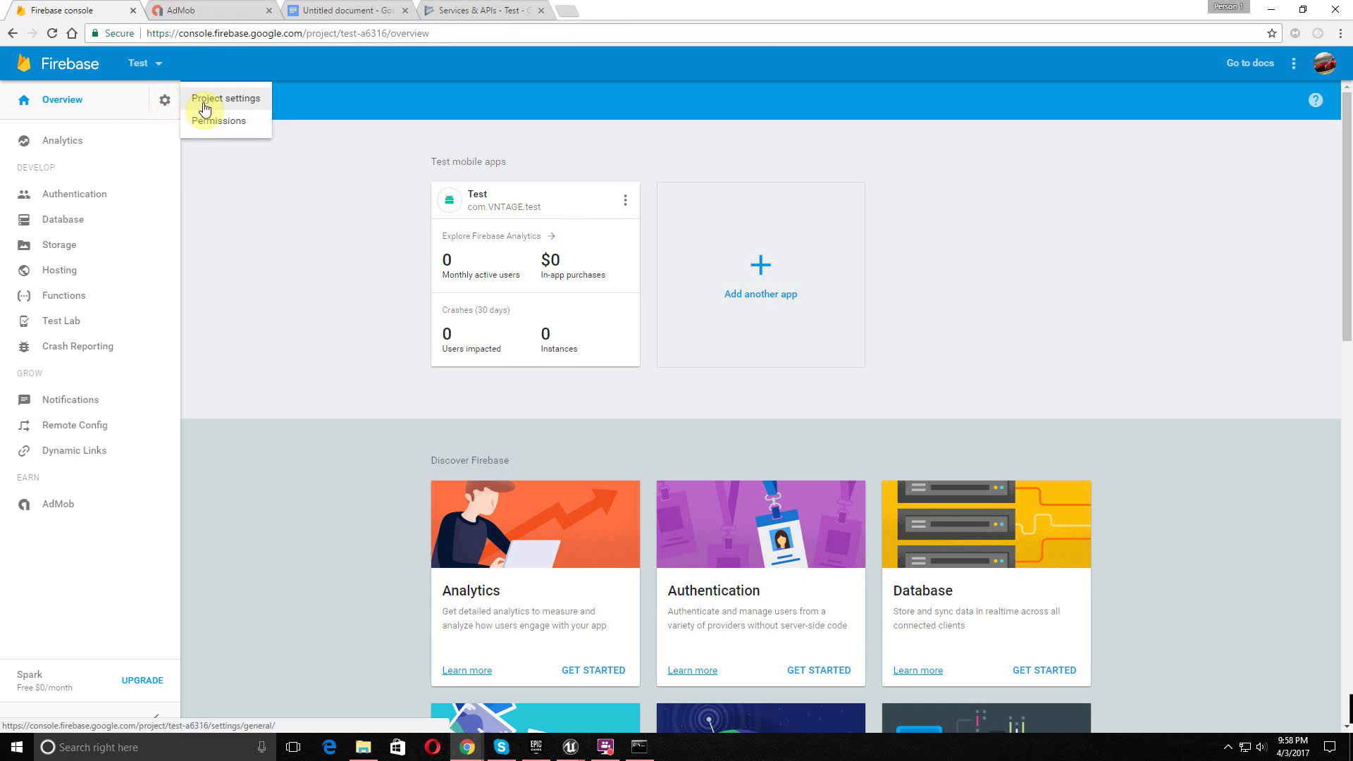
left_click(205, 107)
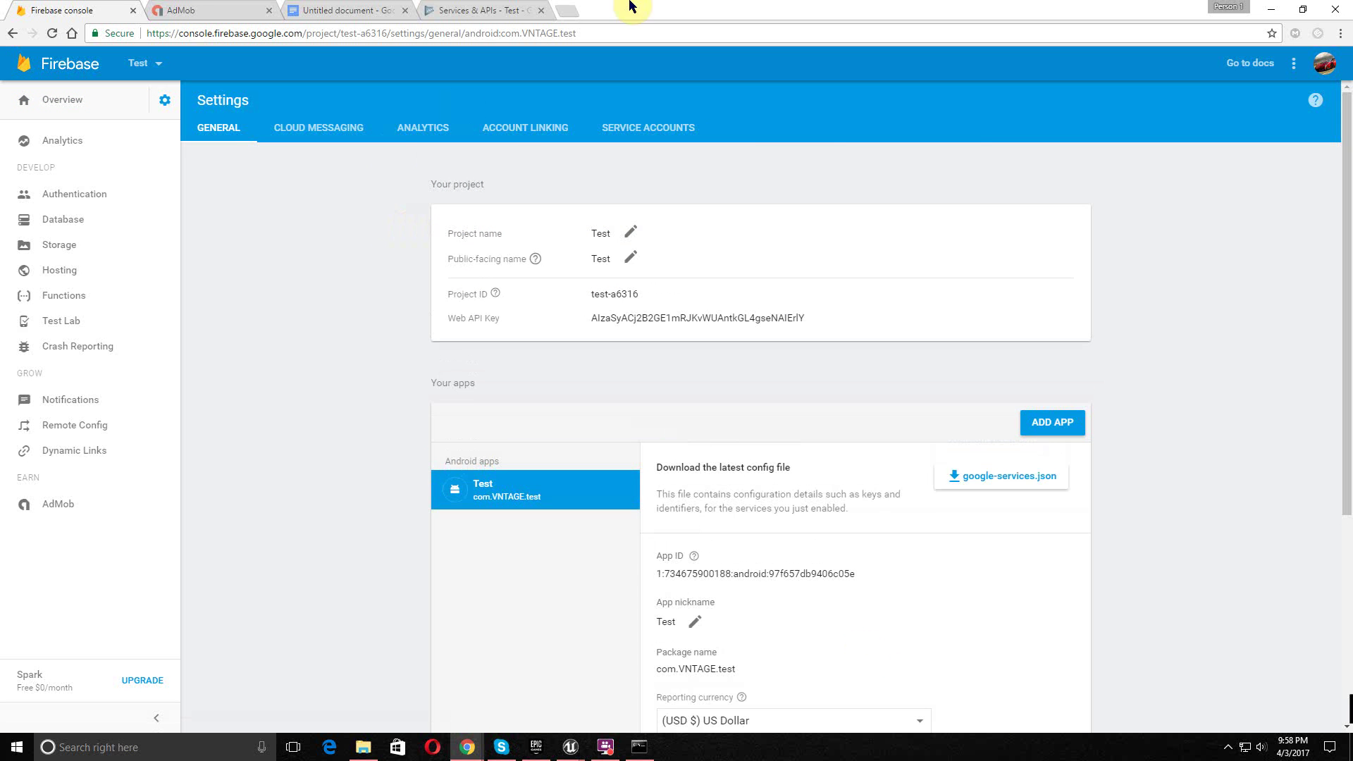
left_click(486, 7)
left_click(109, 7)
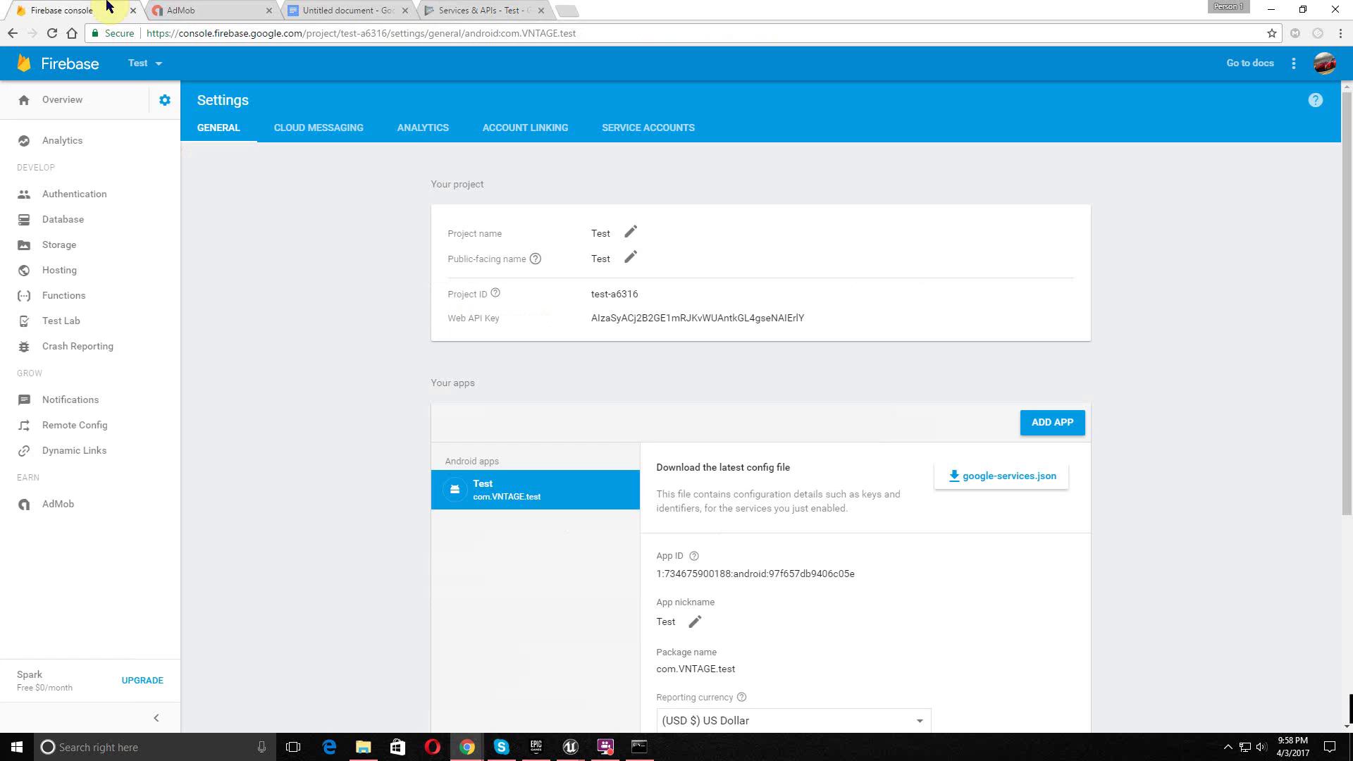
left_click(339, 135)
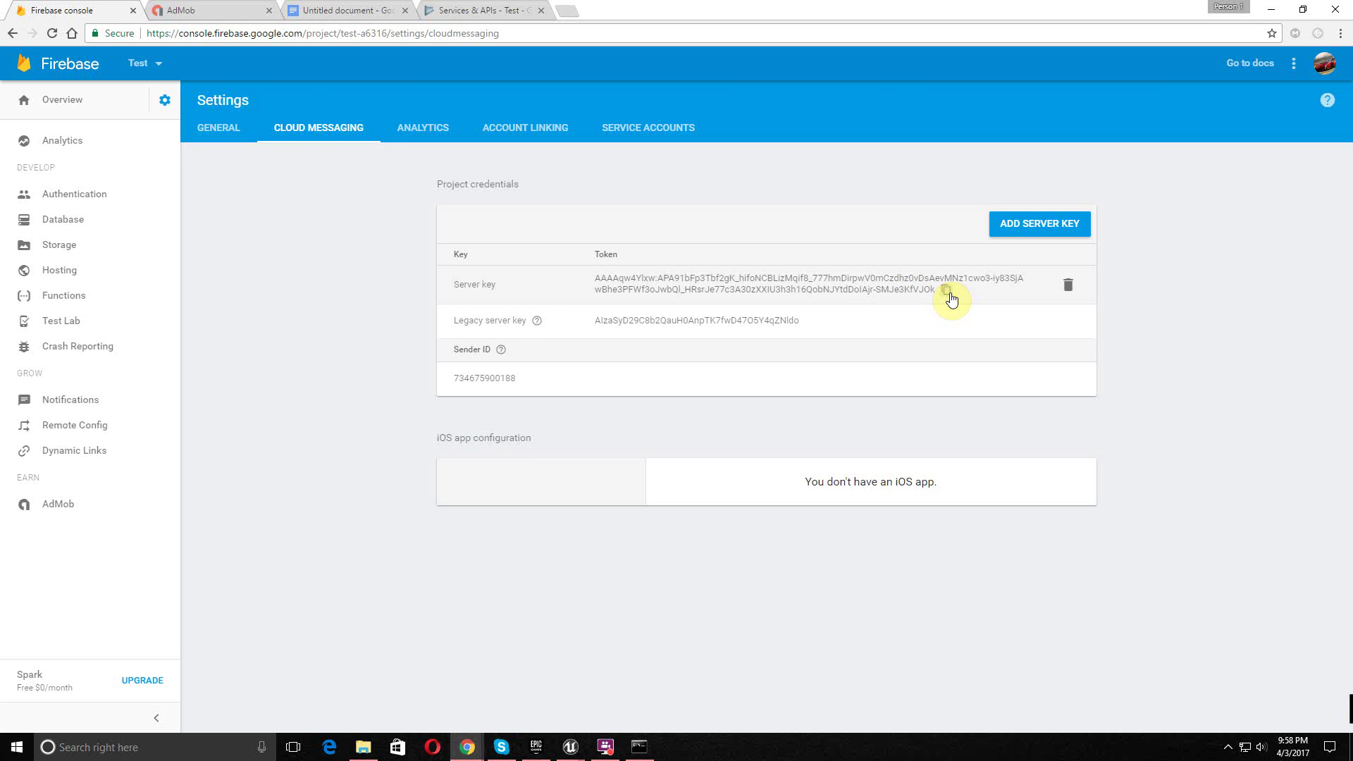
left_click(948, 292)
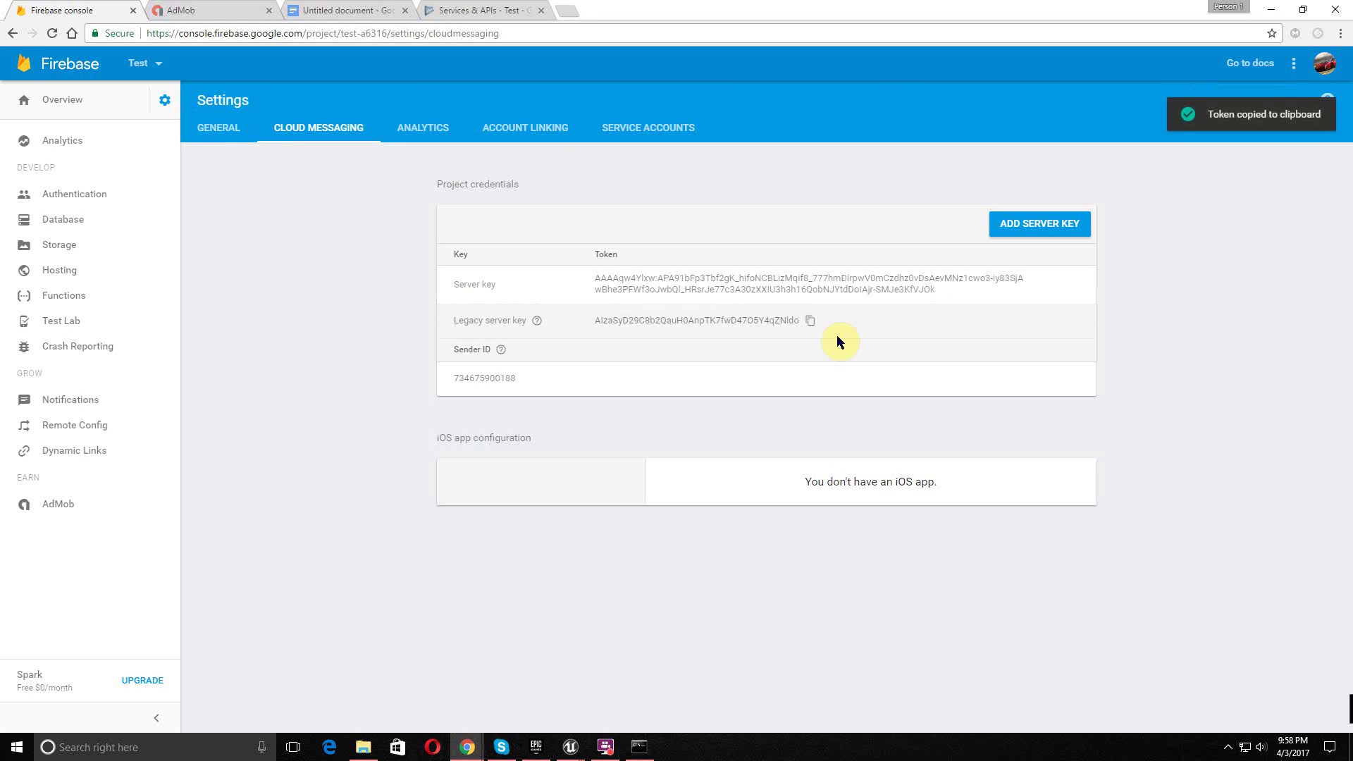
- Paste the server key into FCM API Key and link the sender ID
left_click(504, 8)
left_click(550, 383)
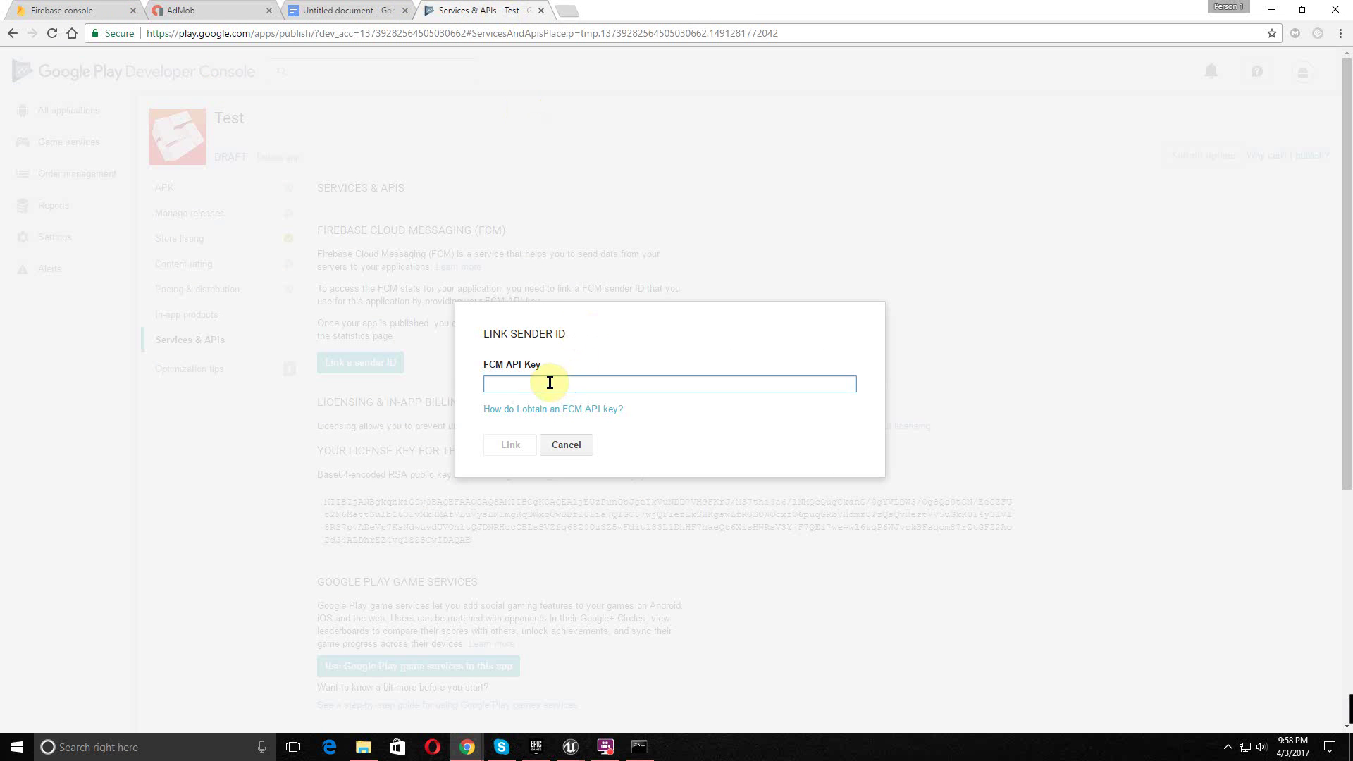
right_click(550, 382)
left_click(605, 465)
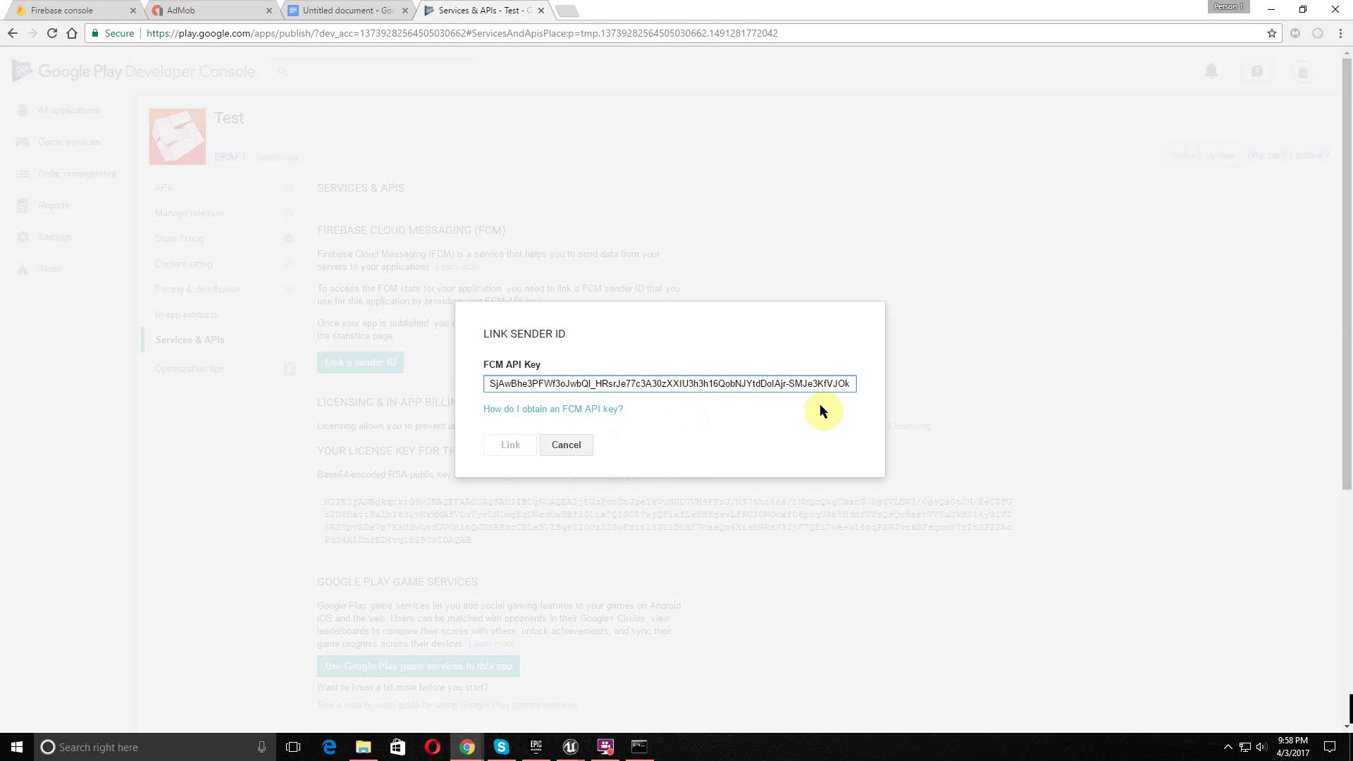
left_click(504, 444)
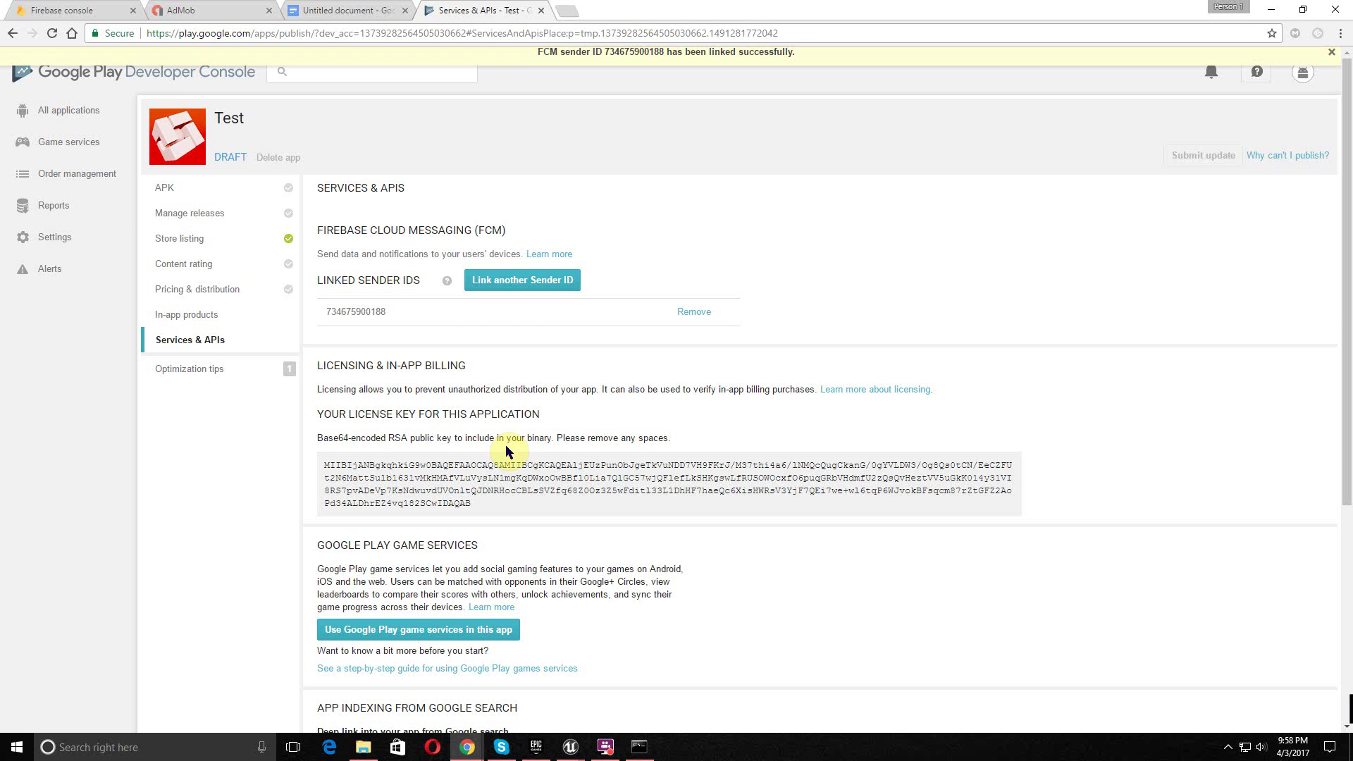
left_click_drag(389, 310, 332, 311)
right_click(349, 315)
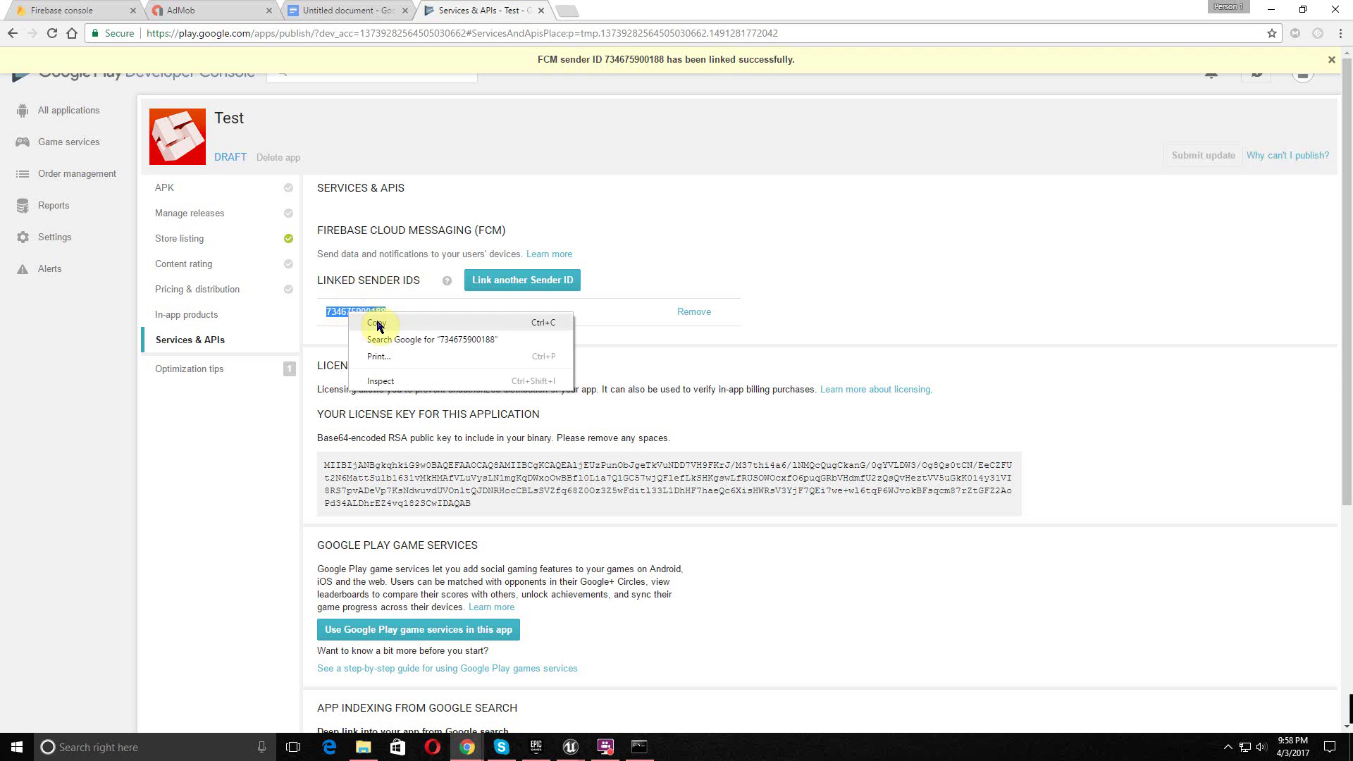
left_click(377, 322)
mouse_move(576, 751)
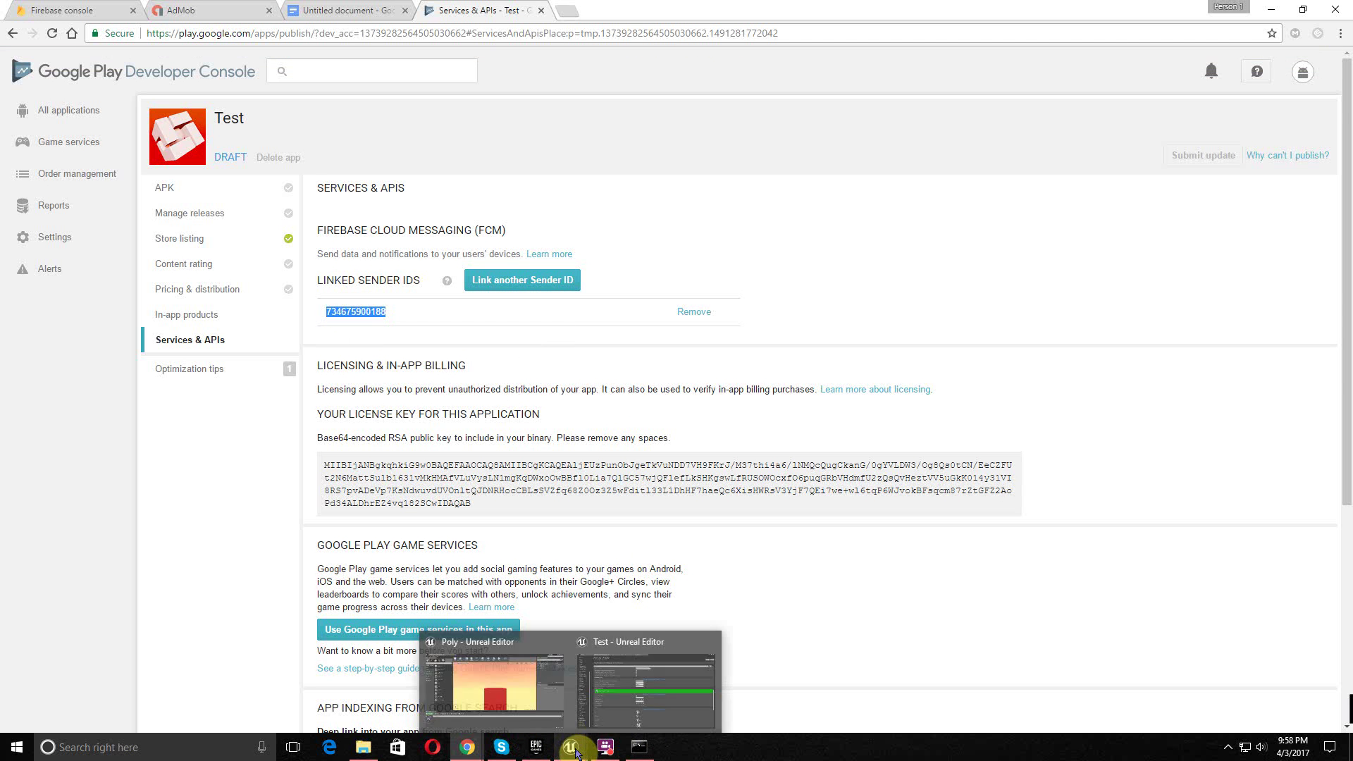
left_click(577, 725)
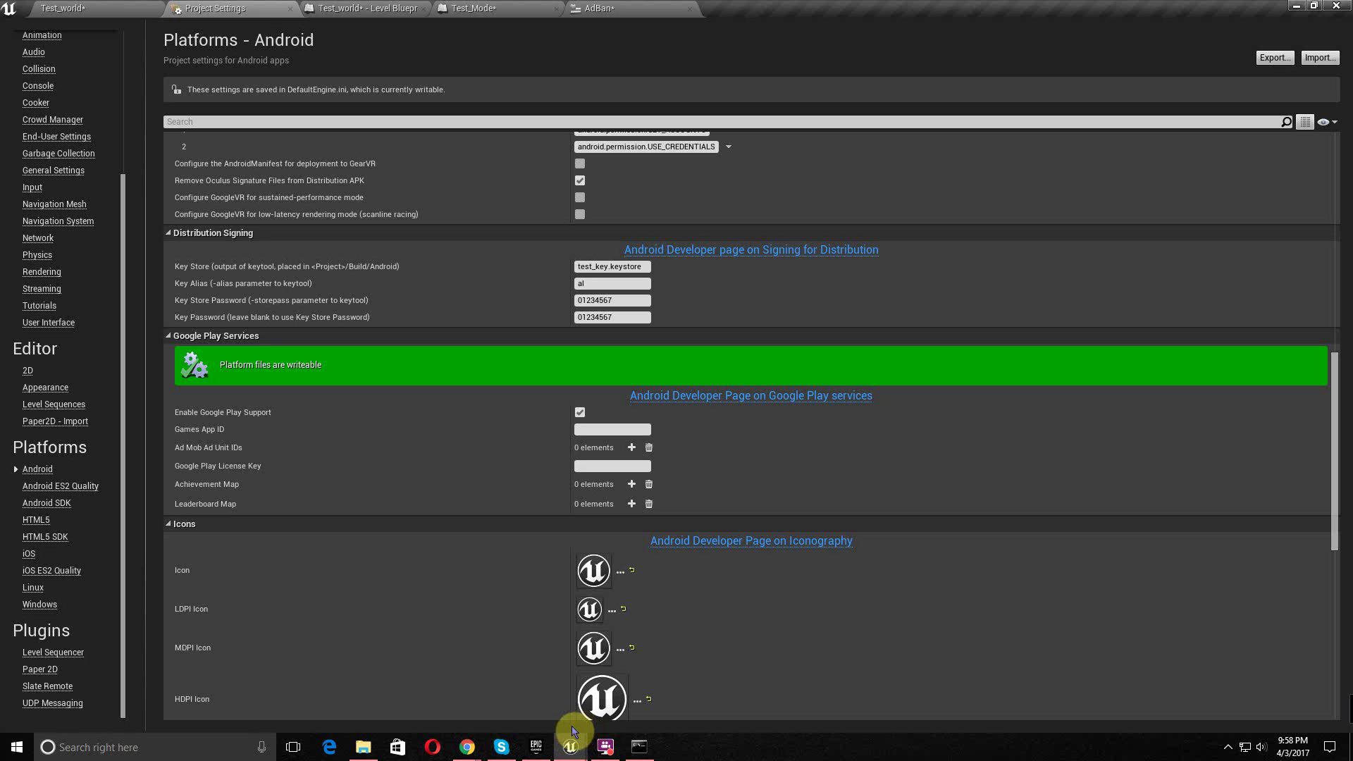
right_click(596, 430)
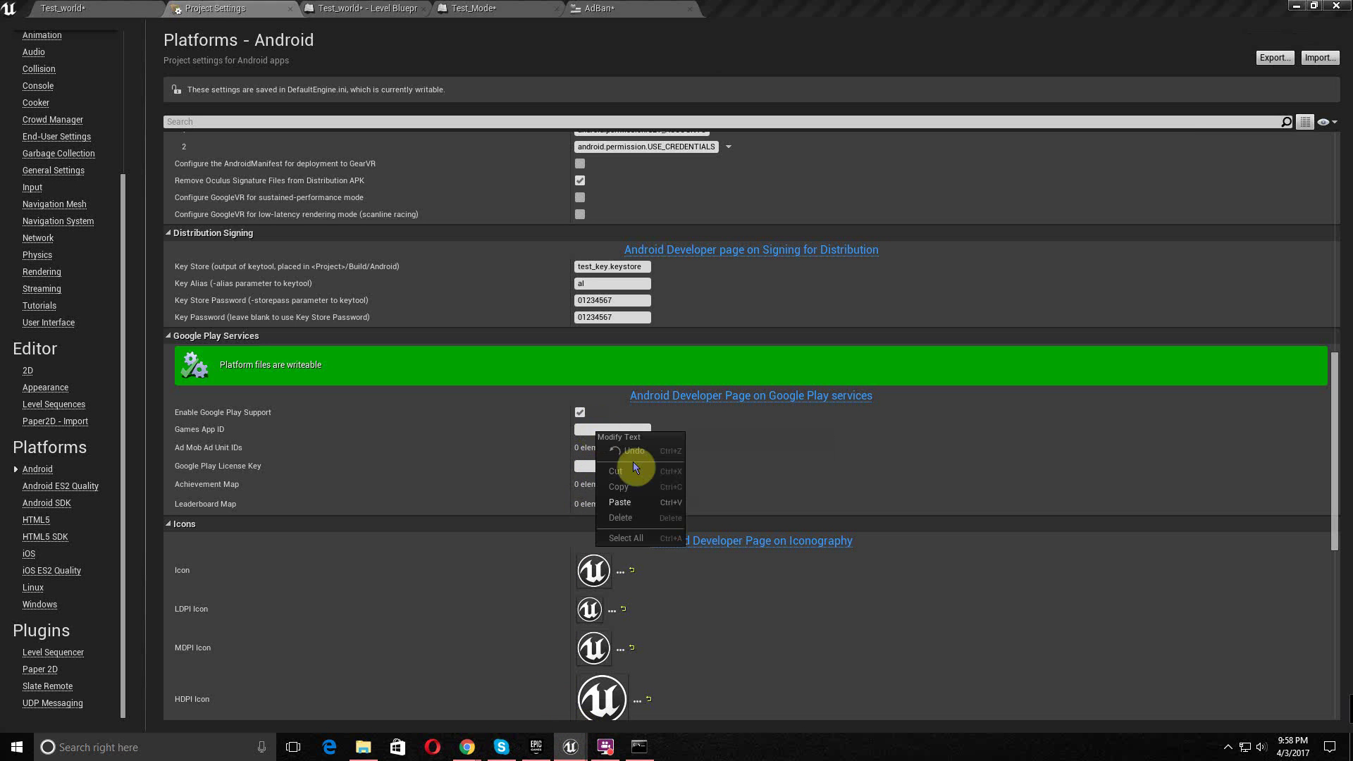
left_click(624, 502)
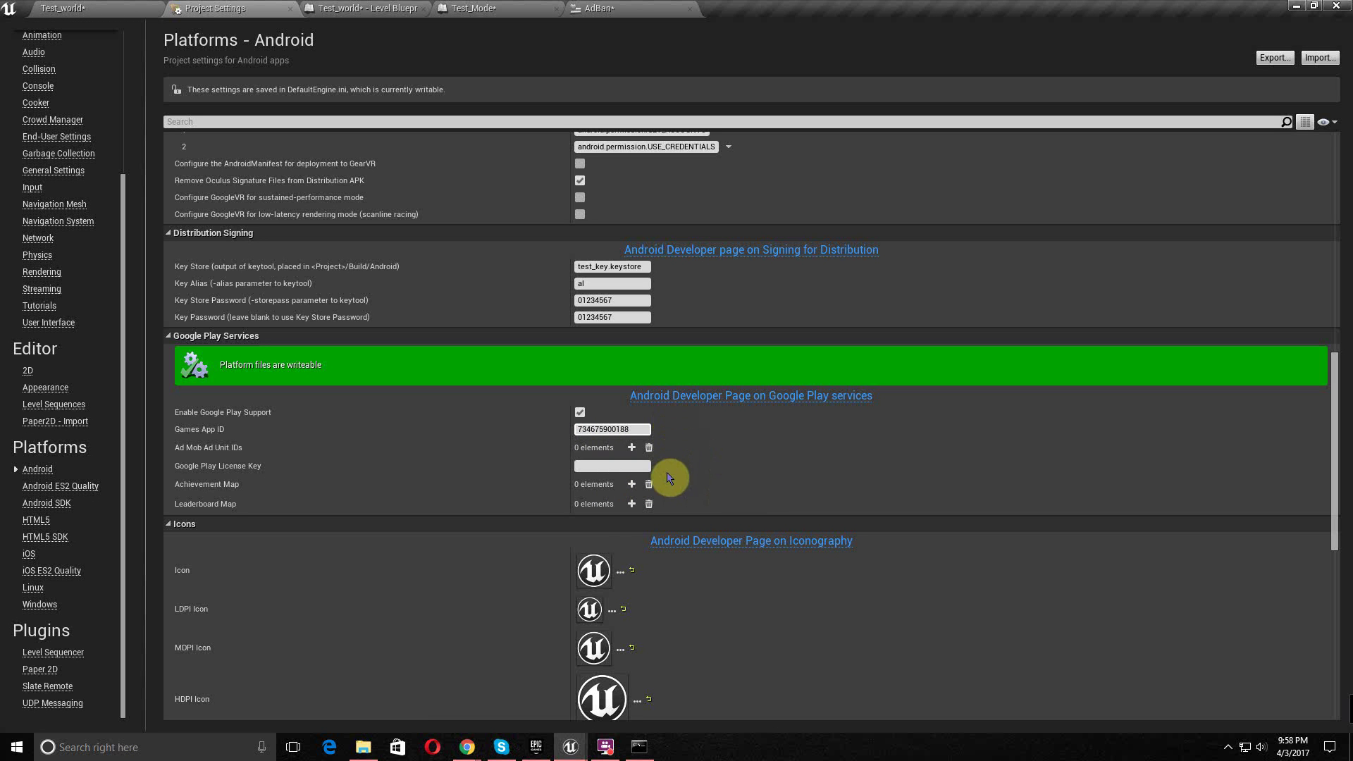
key("Return")
- Copy the app's licensing public key from the Play Console and return to Unreal
mouse_move(471, 751)
left_click(522, 701)
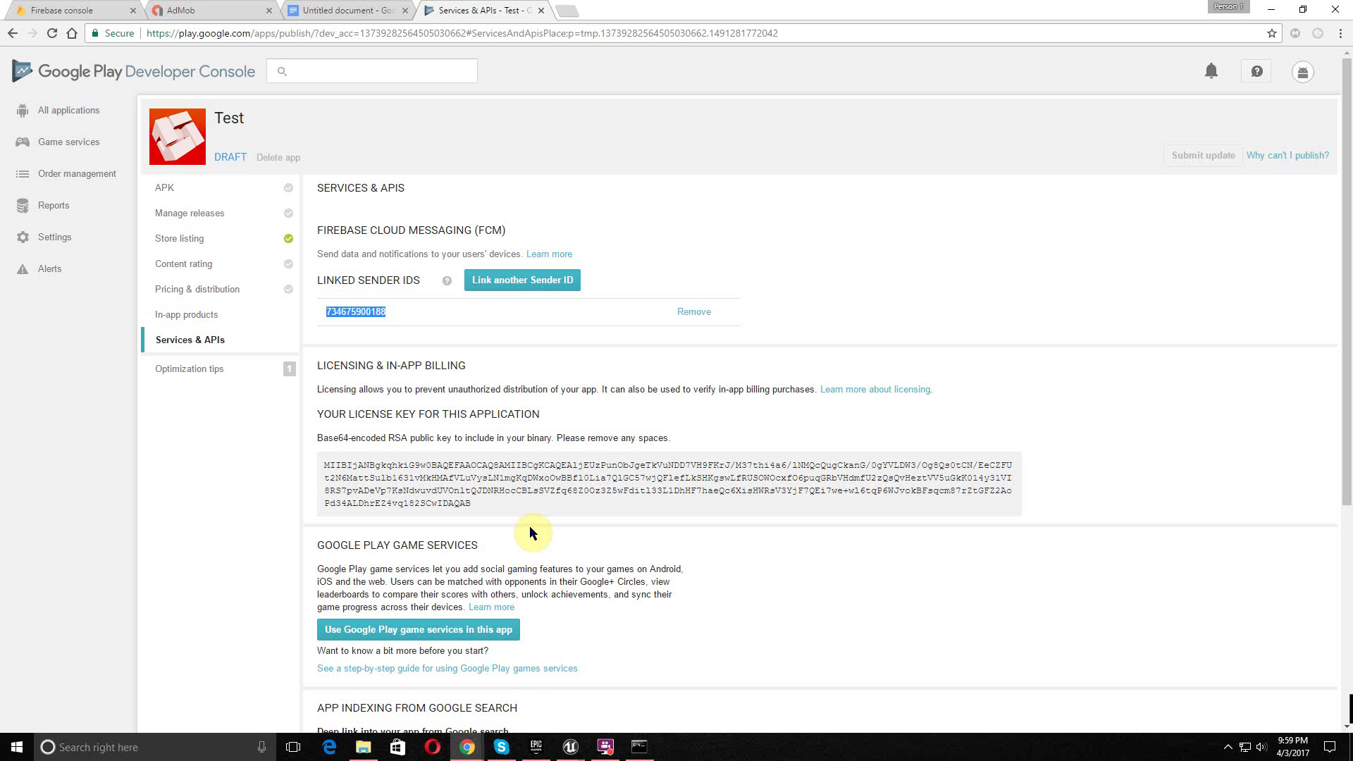
left_click_drag(493, 506, 315, 462)
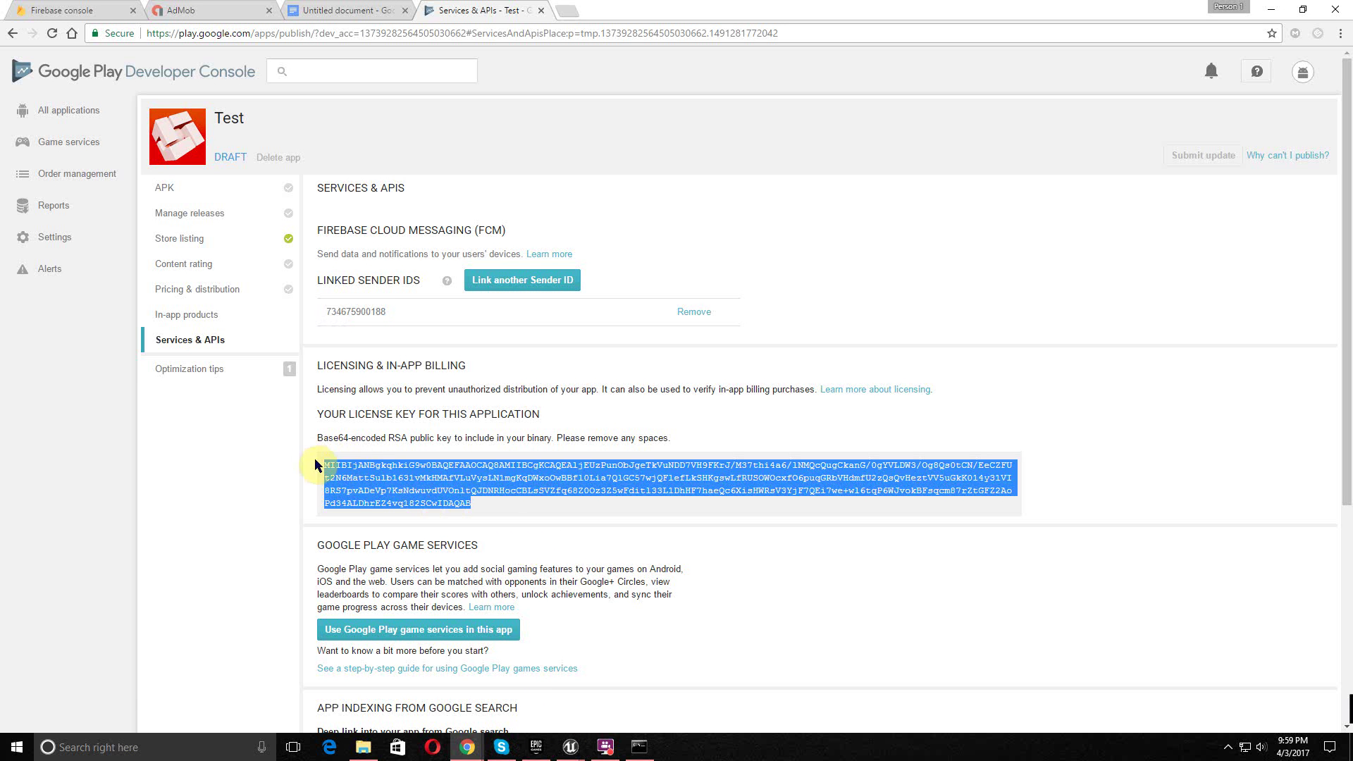
right_click(355, 464)
left_click(376, 473)
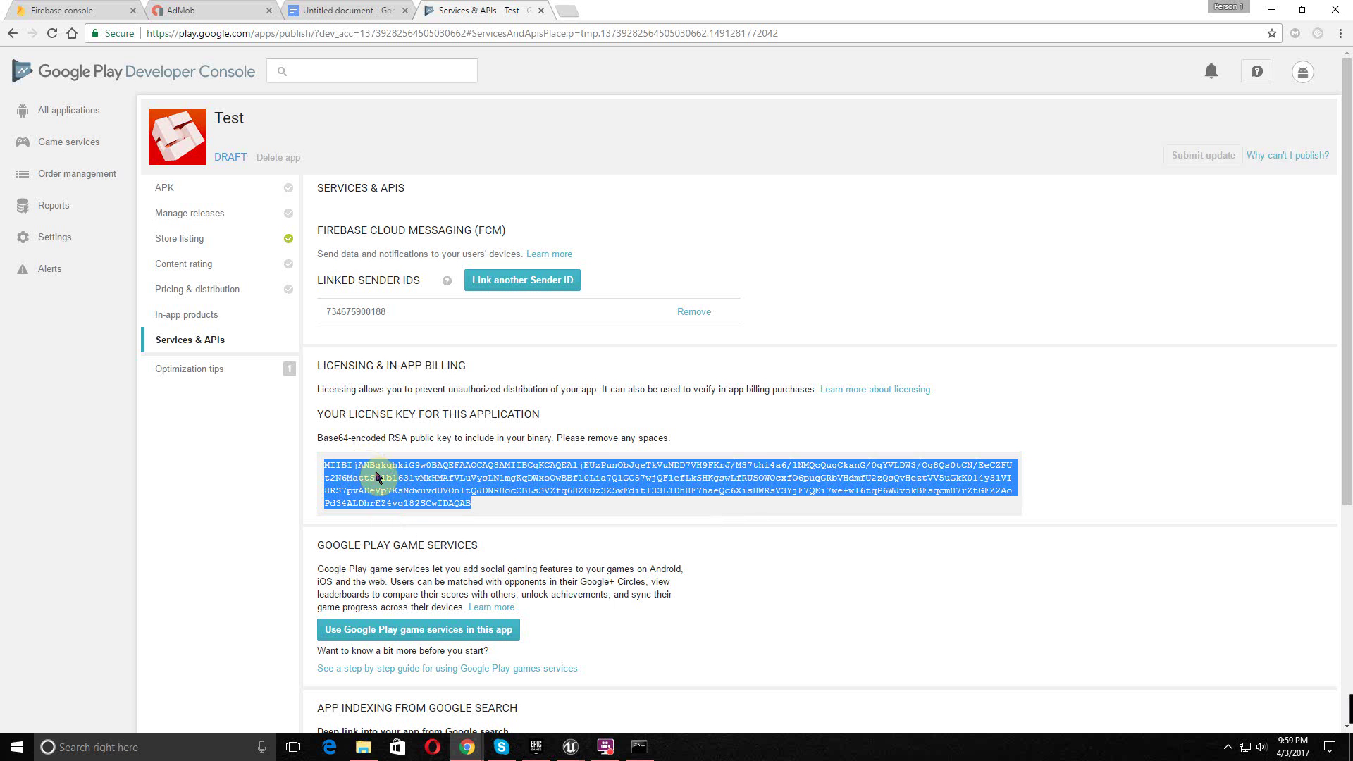
mouse_move(564, 754)
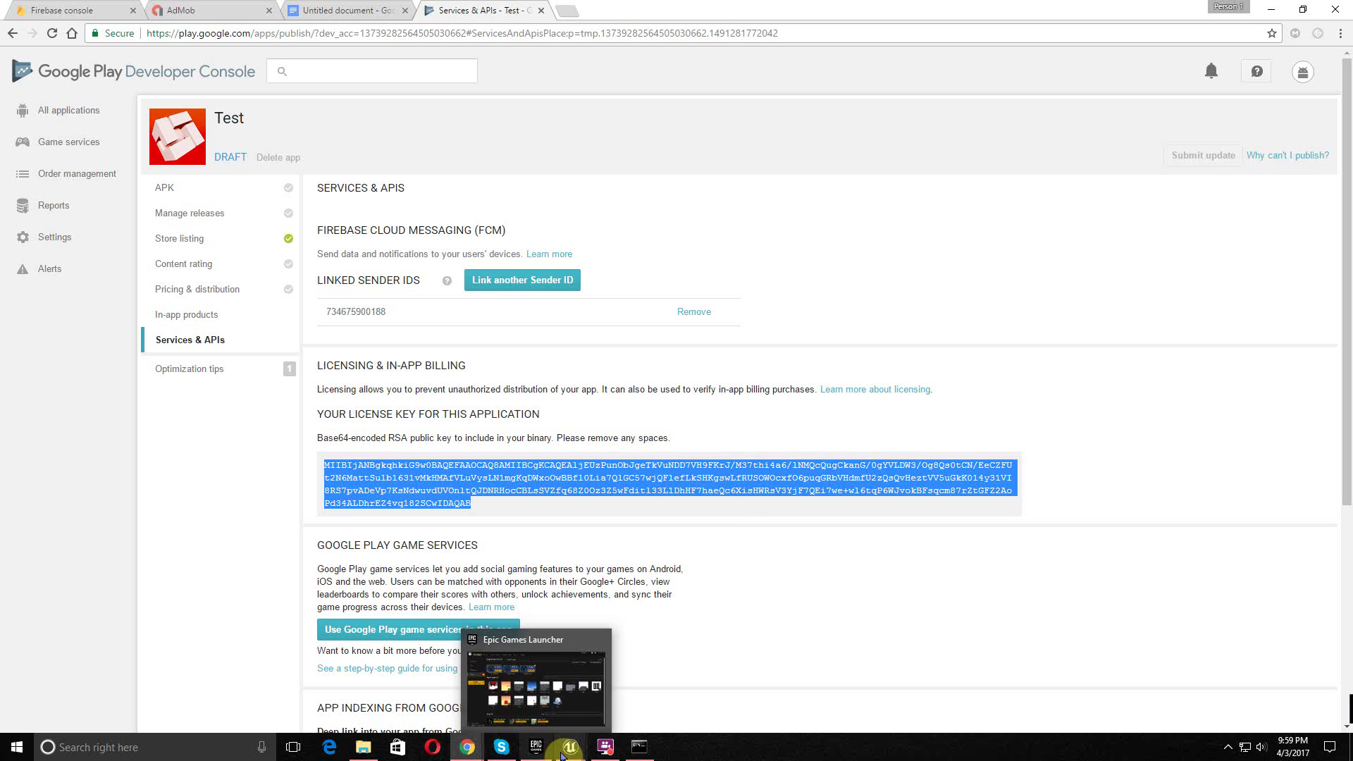
left_click(621, 687)
- Paste the licensing public key into Google Play License Key
left_click(591, 466)
right_click(591, 466)
left_click(645, 535)
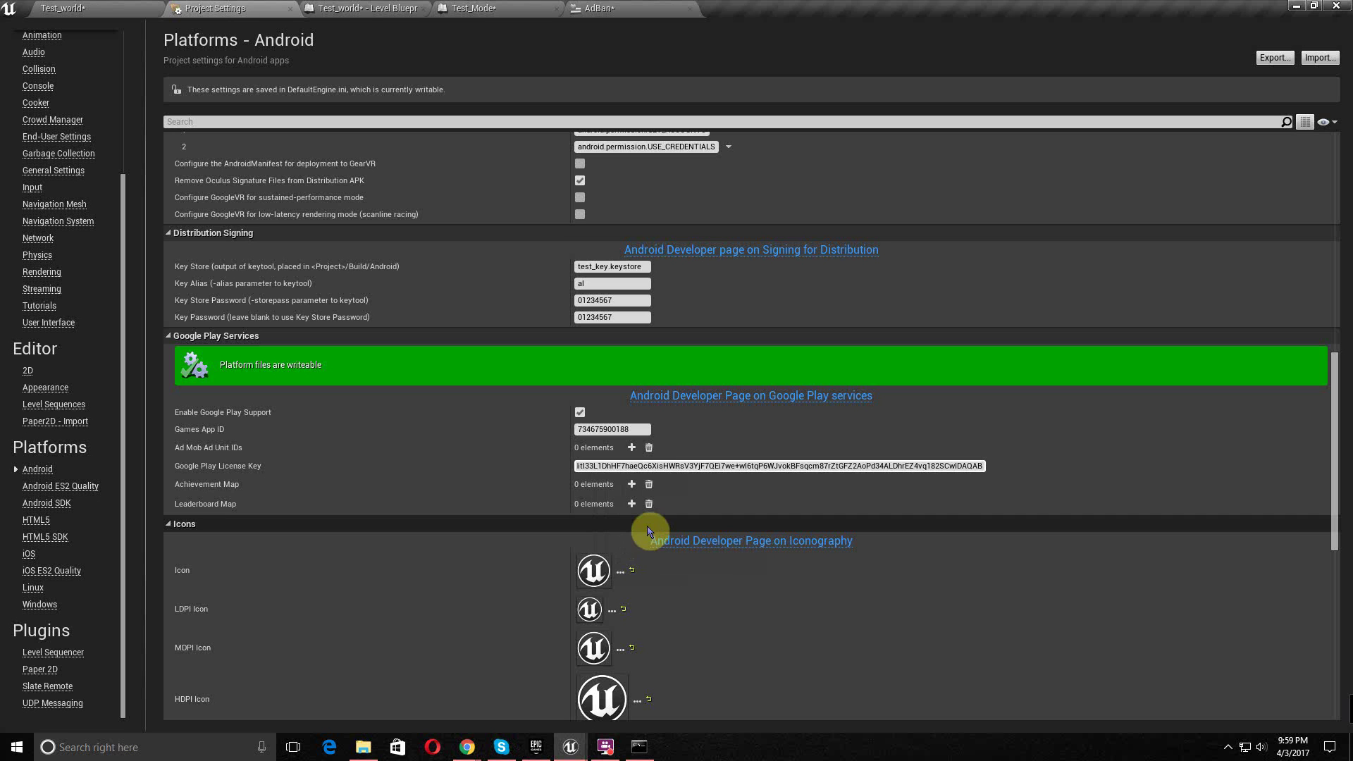
key("ctrl+a")
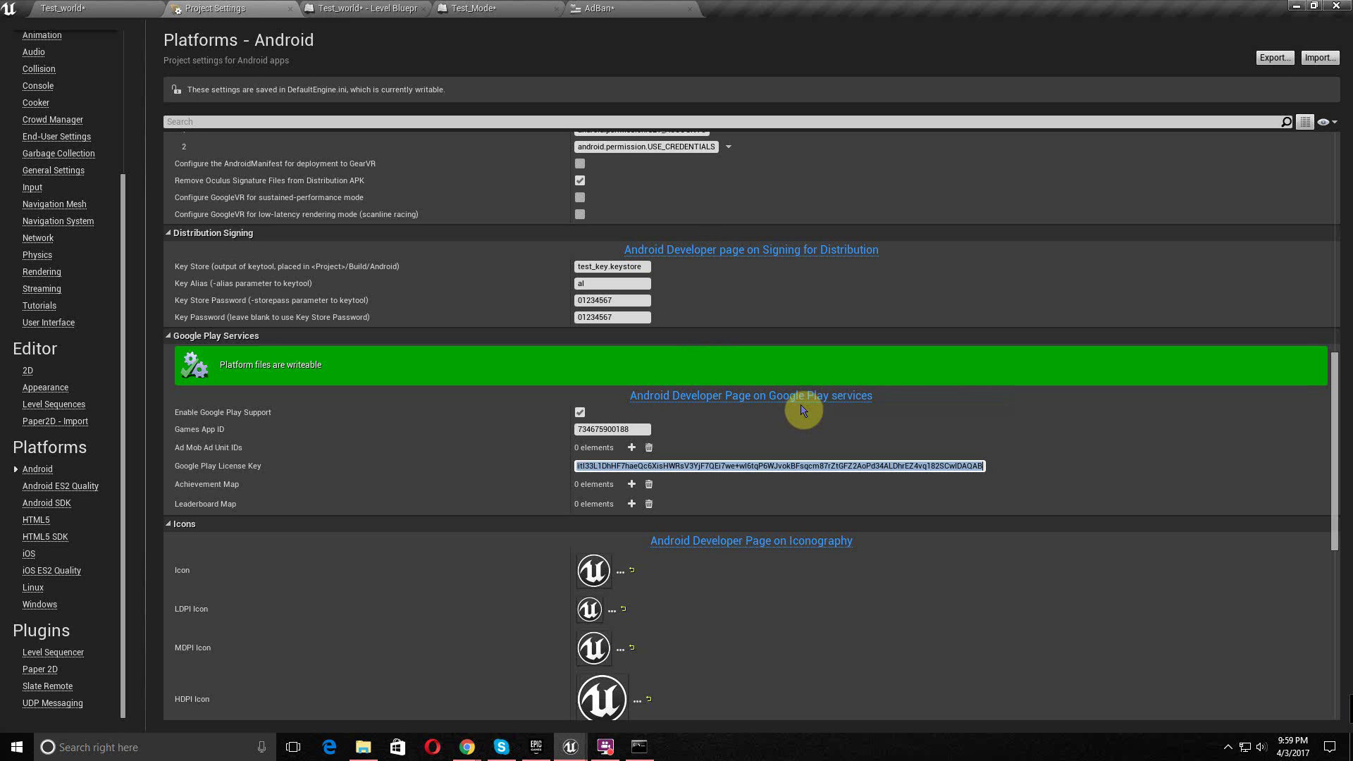
- Add one empty Ad Mob Ad Unit IDs entry, briefly checking the AdBan and Test_Mode graphs
left_click(632, 447)
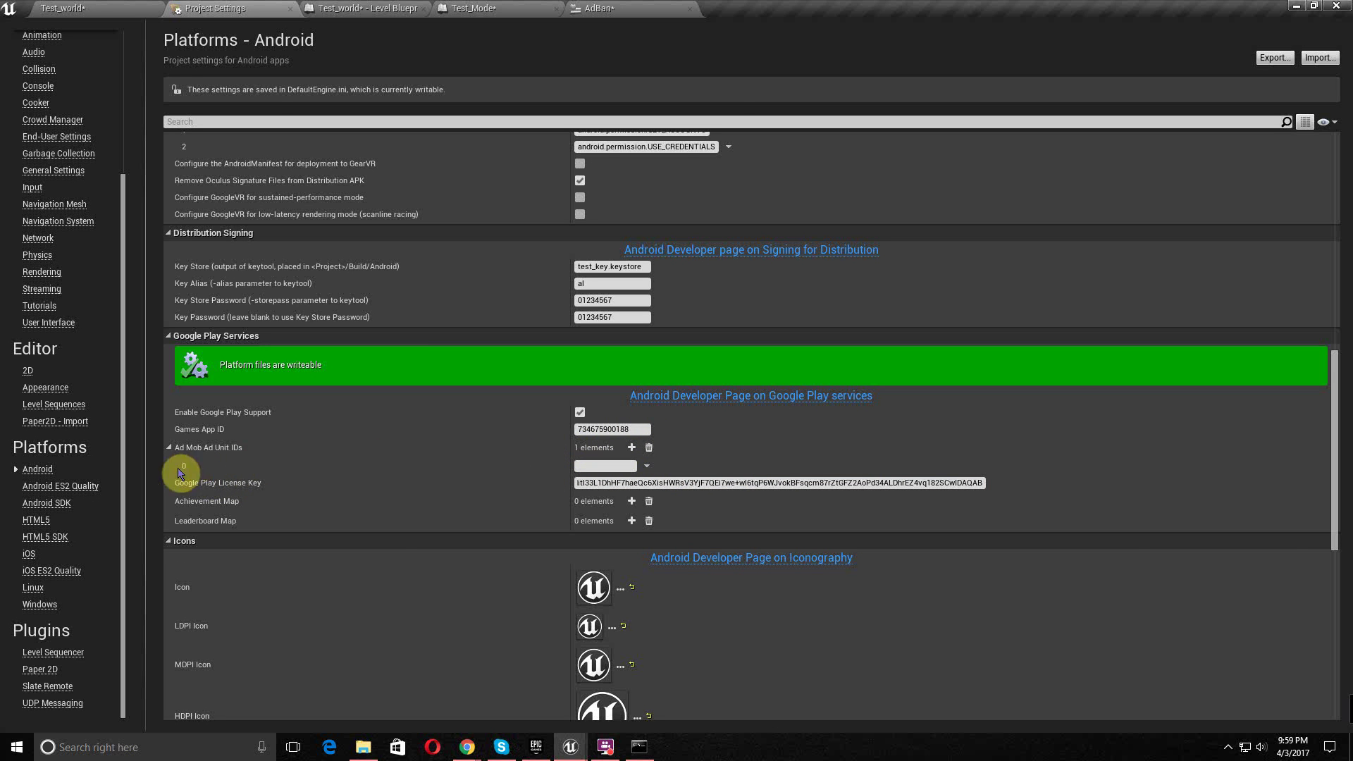
left_click(634, 9)
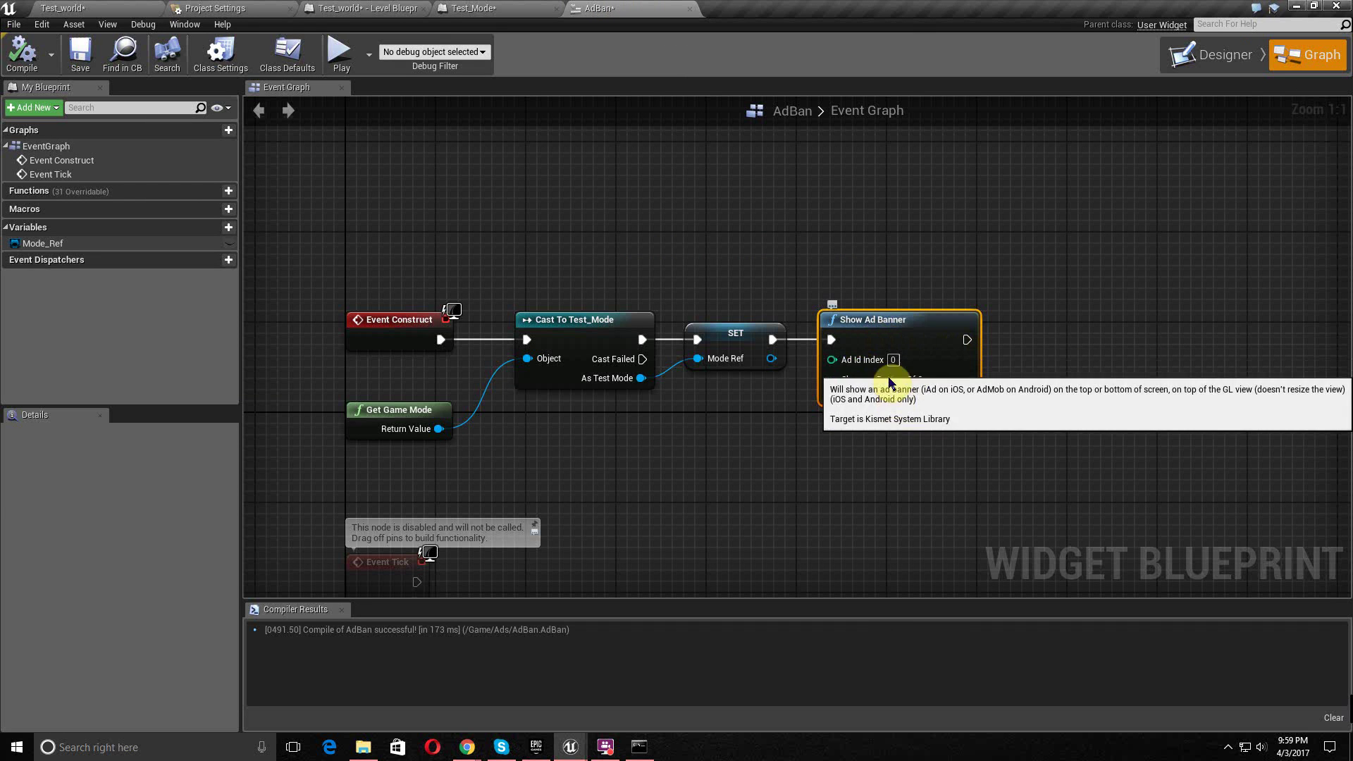
left_click(367, 8)
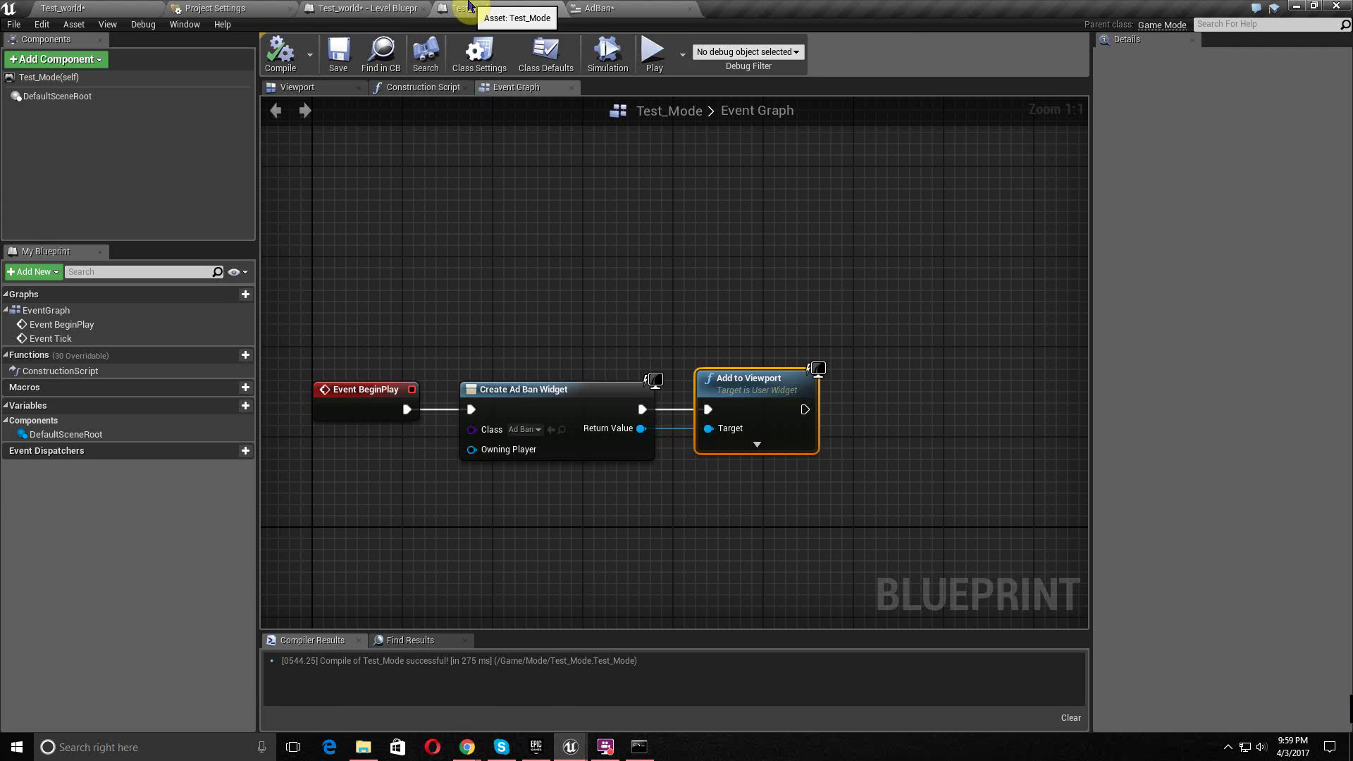
left_click(224, 8)
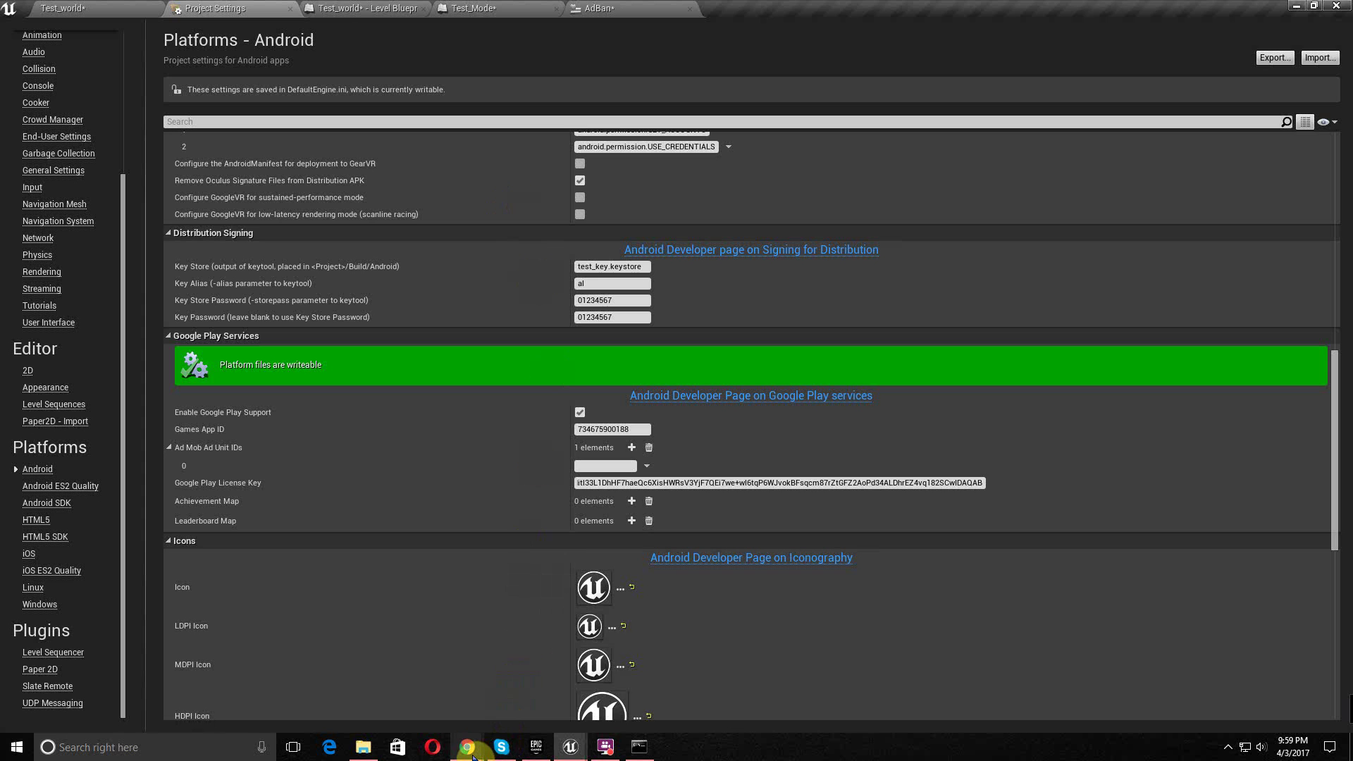
- Return to the Play Console Services & APIs page, then switch to the AdMob tab
mouse_move(468, 745)
left_click(536, 717)
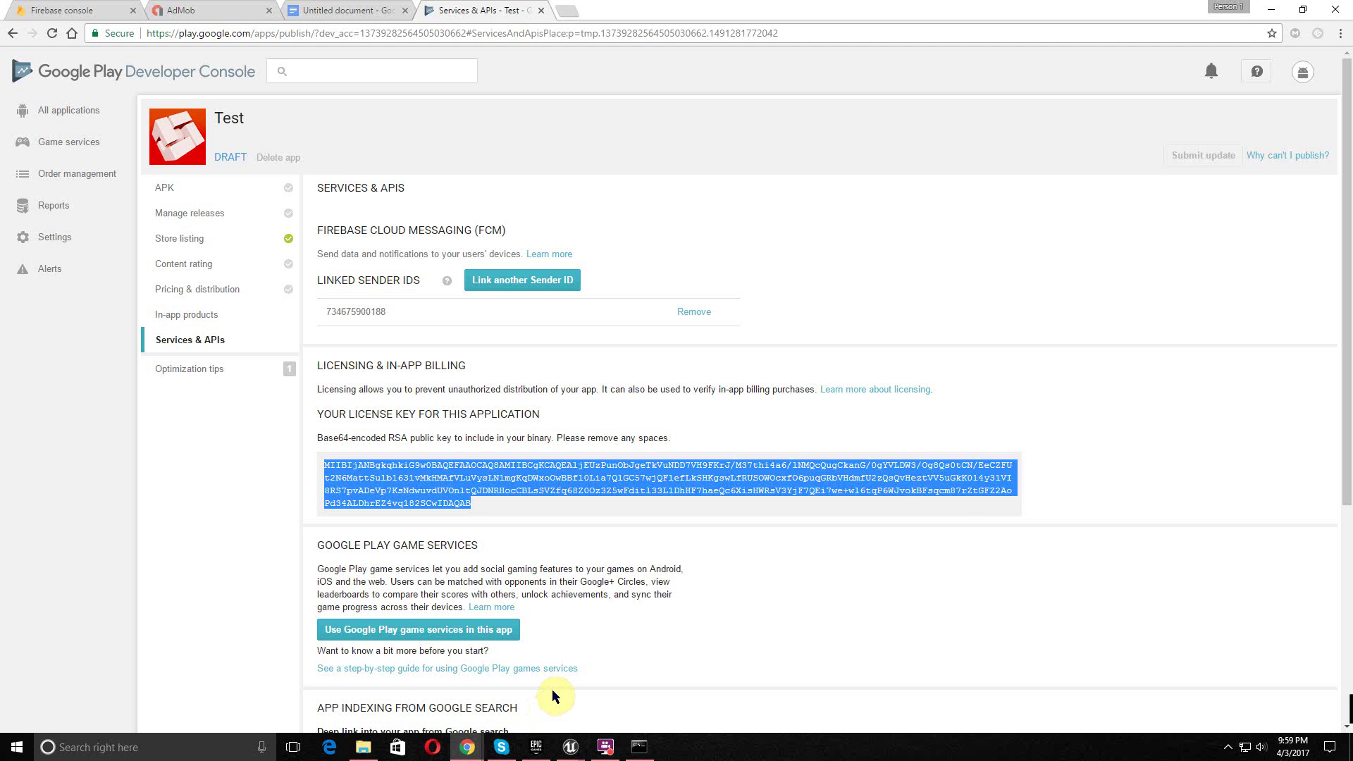
left_click(608, 594)
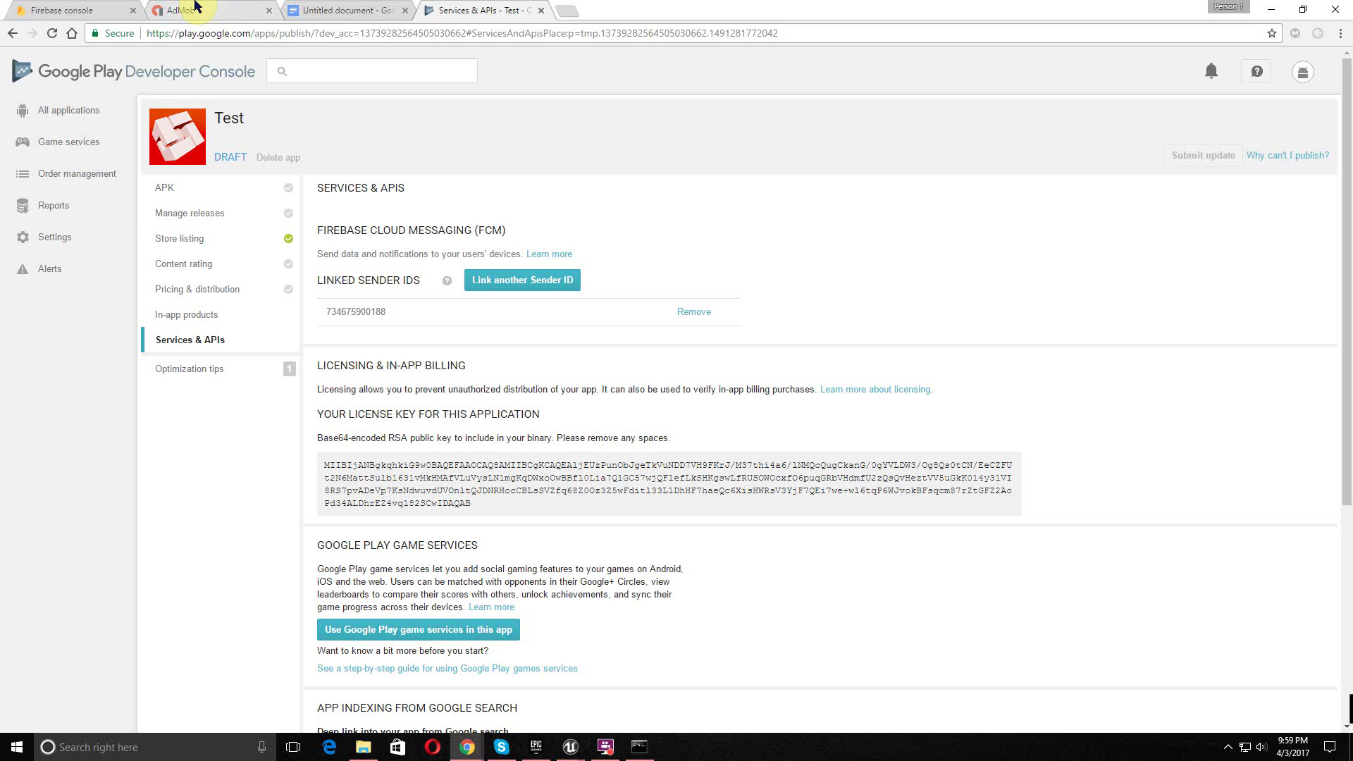
left_click(195, 8)
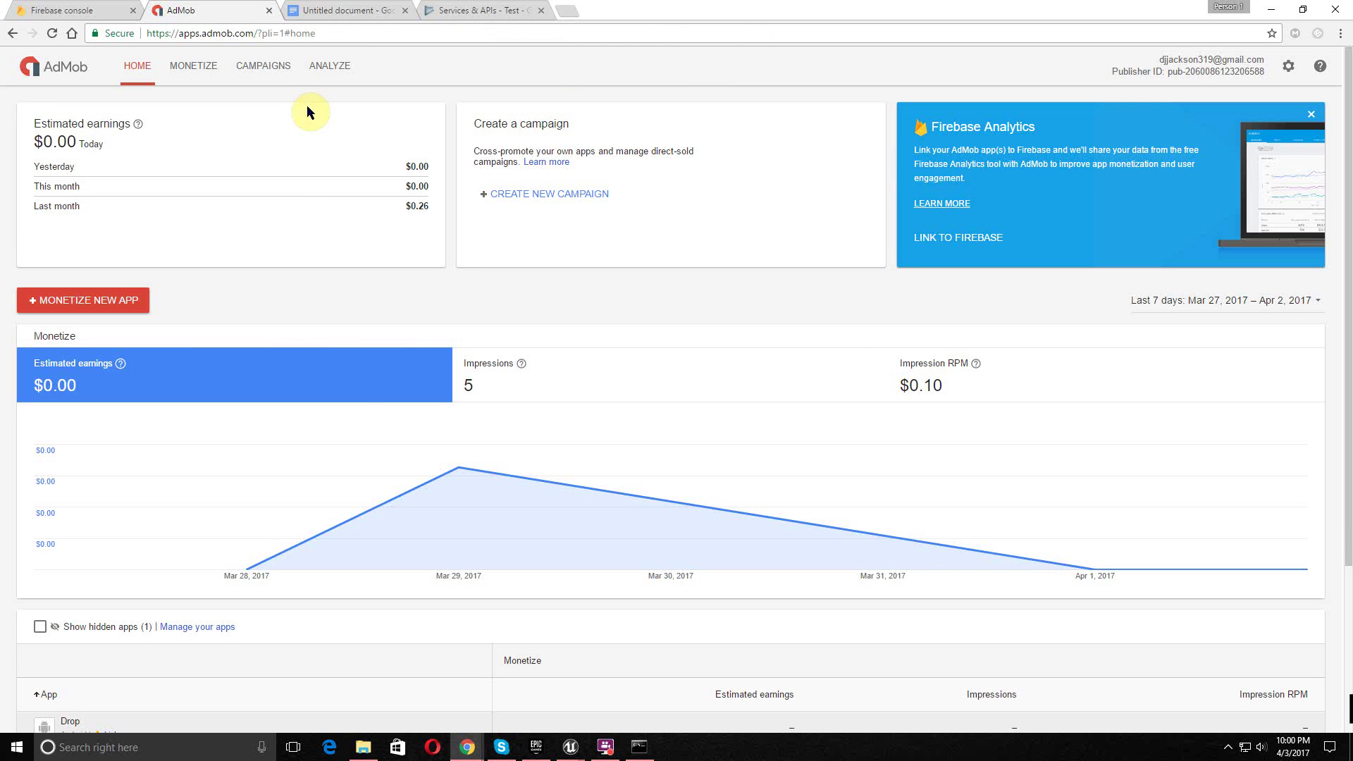
- Manually add the Android app 'Test' to AdMob, then pick the Banner ad format
left_click(127, 300)
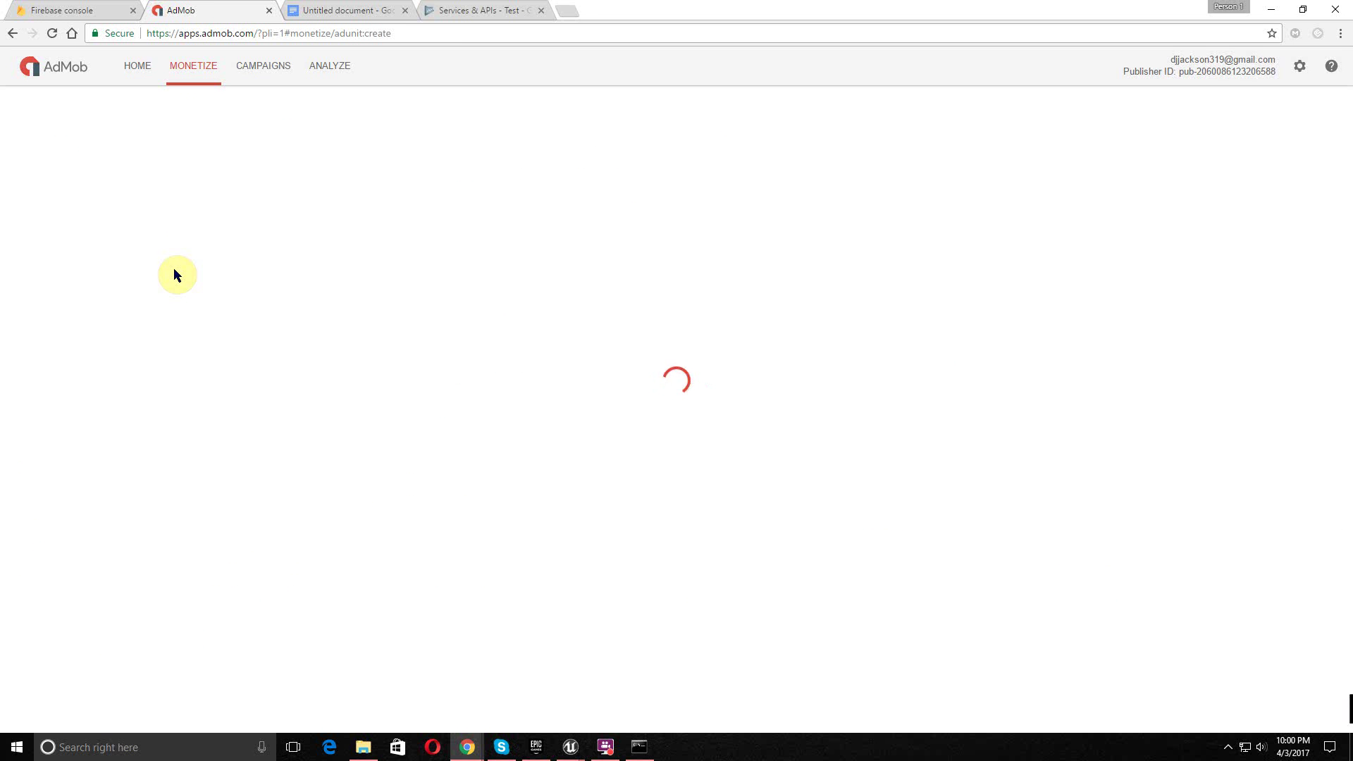
type("Test")
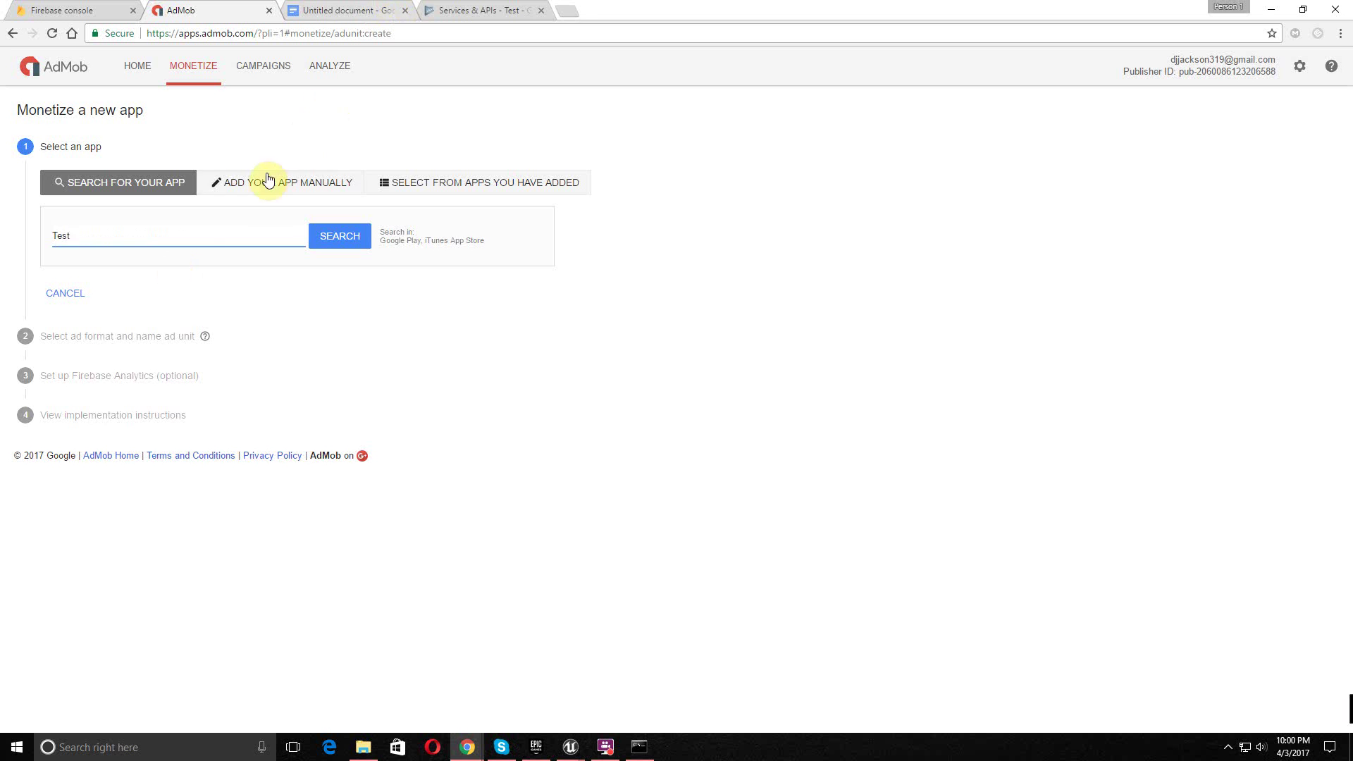
left_click(258, 186)
type("Test")
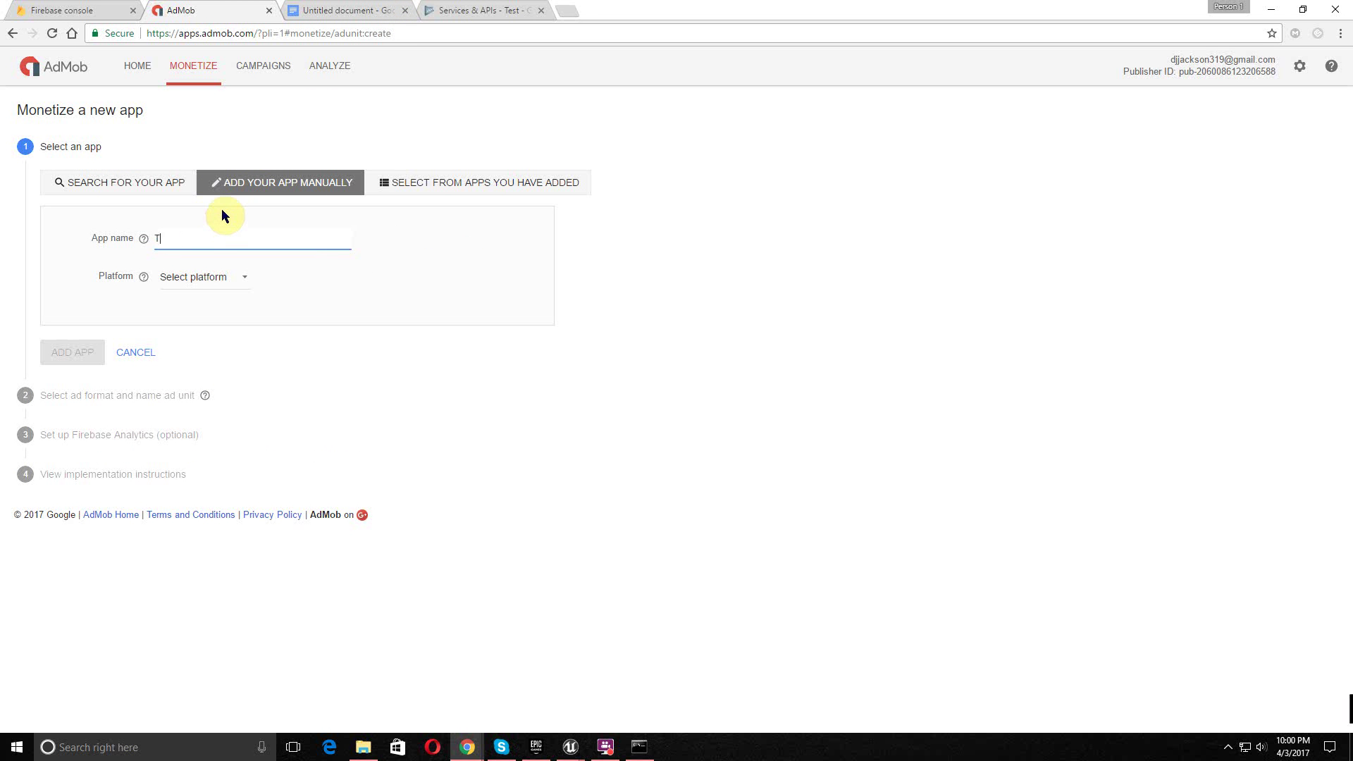
left_click(227, 278)
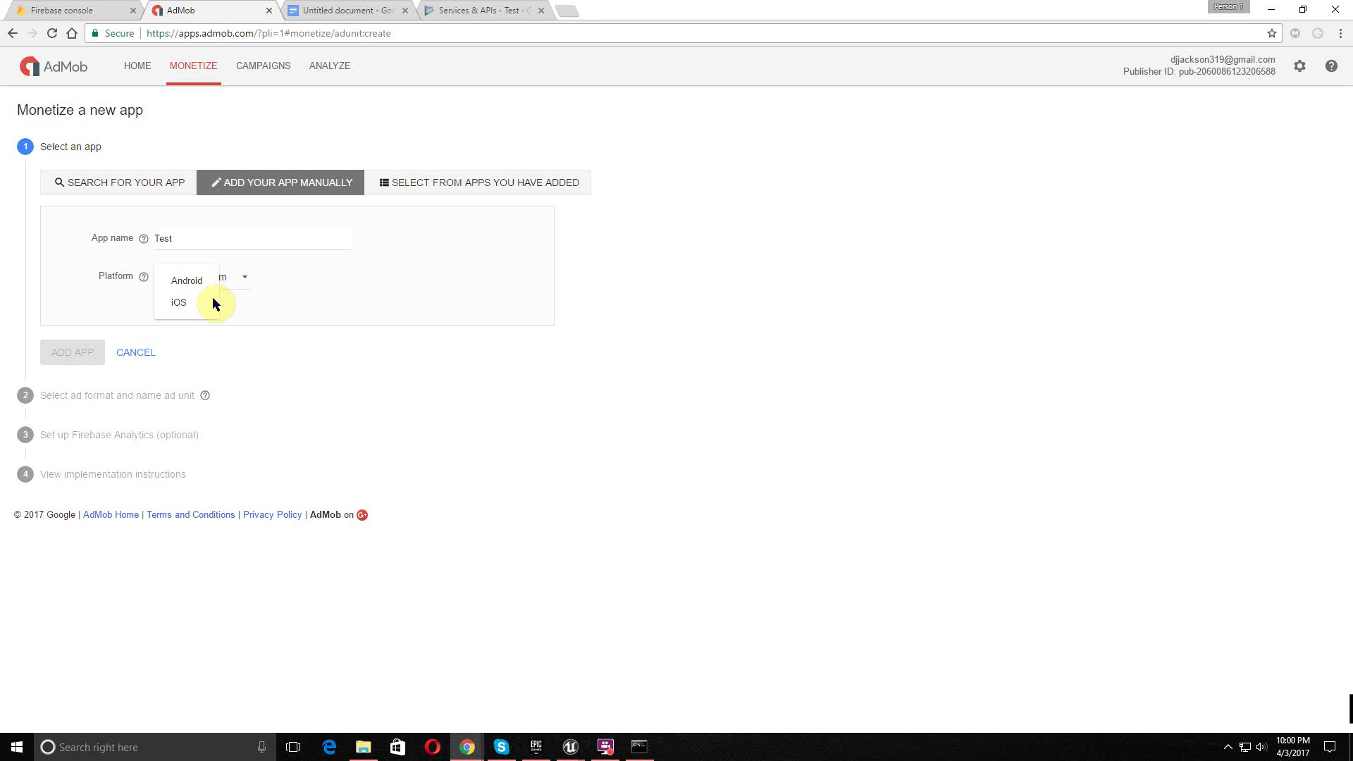
left_click(197, 296)
left_click(97, 355)
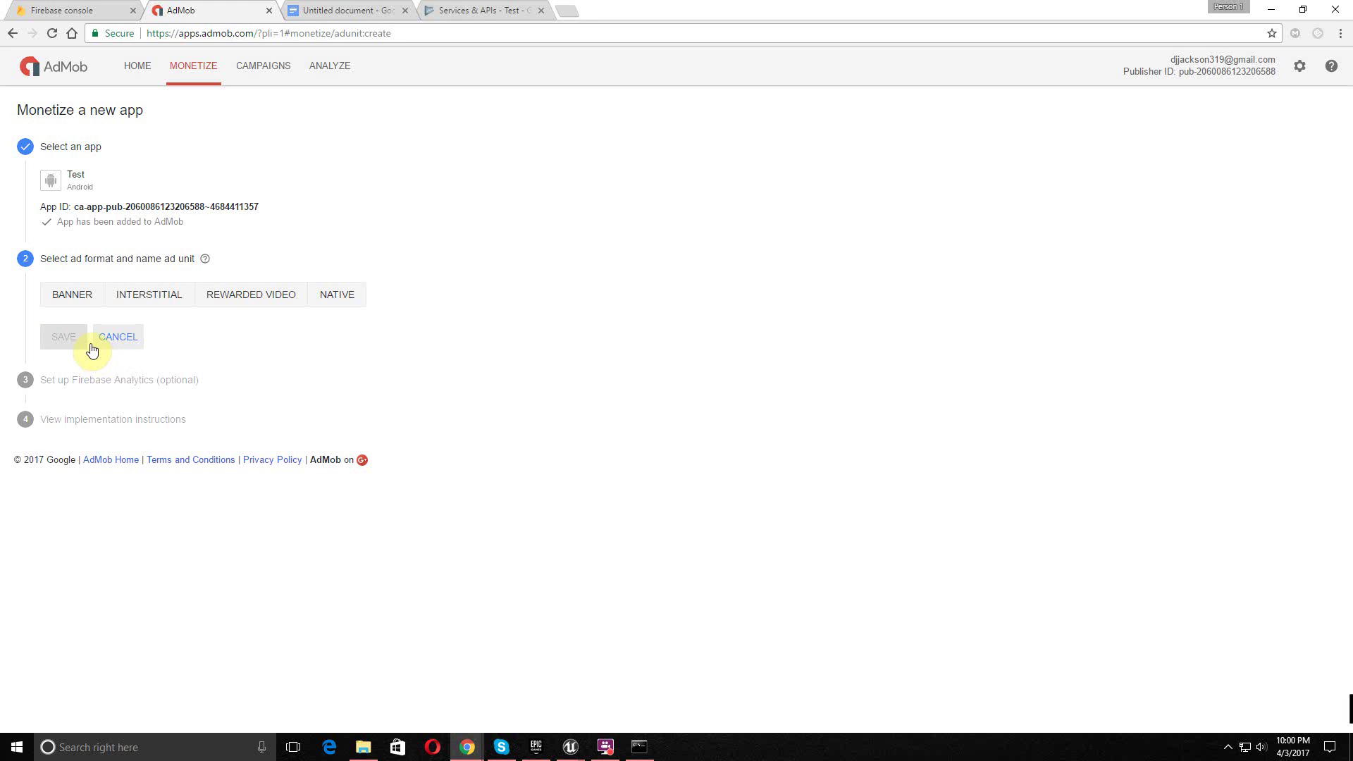
left_click(72, 309)
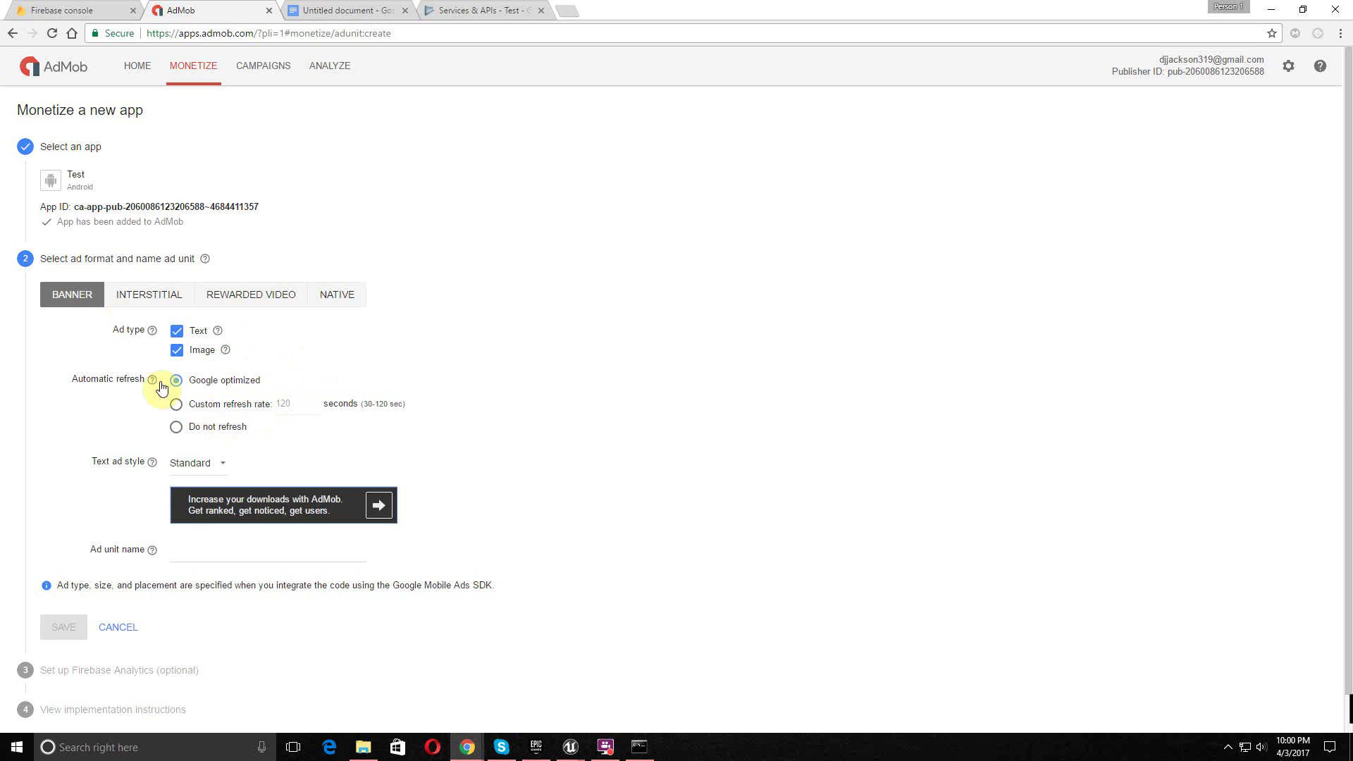
- Save a banner ad unit named 'AdBan' and begin linking the app to Firebase
left_click(222, 551)
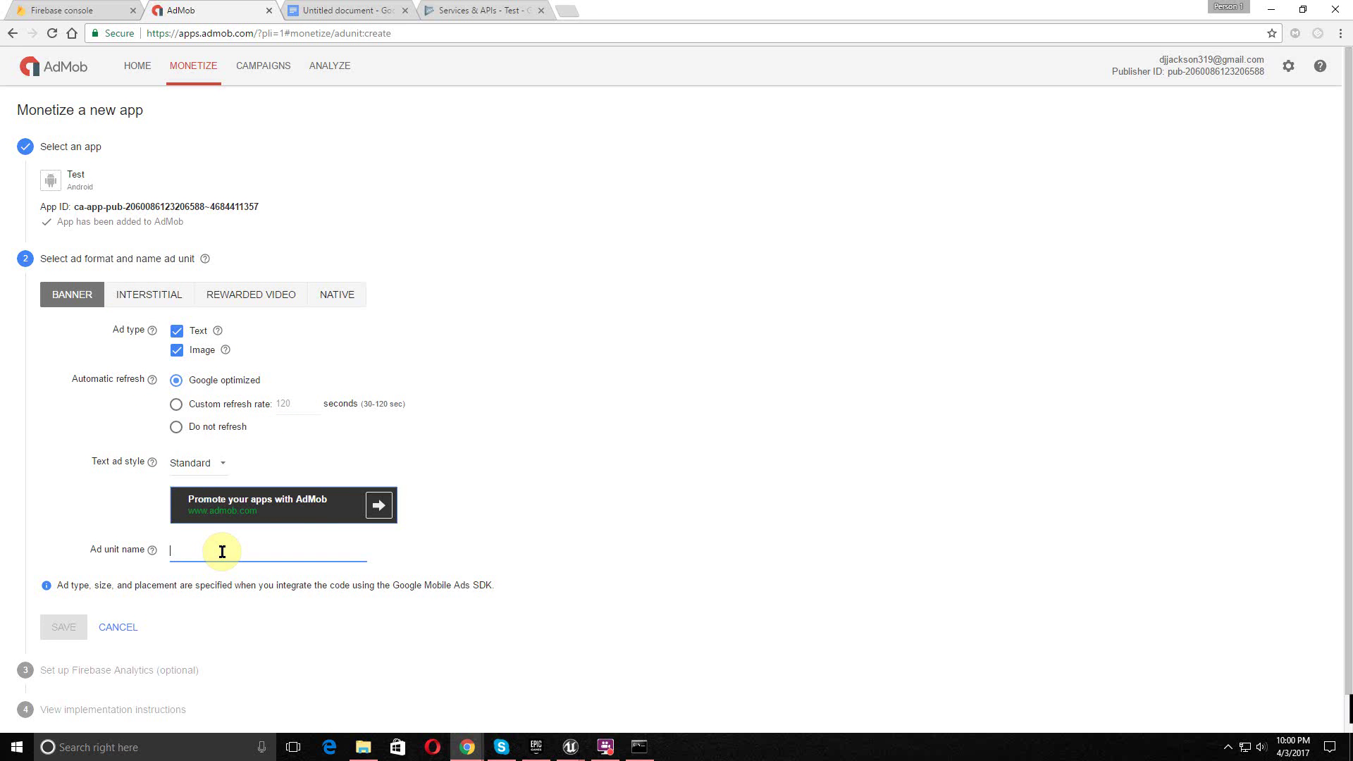
type("AdBan")
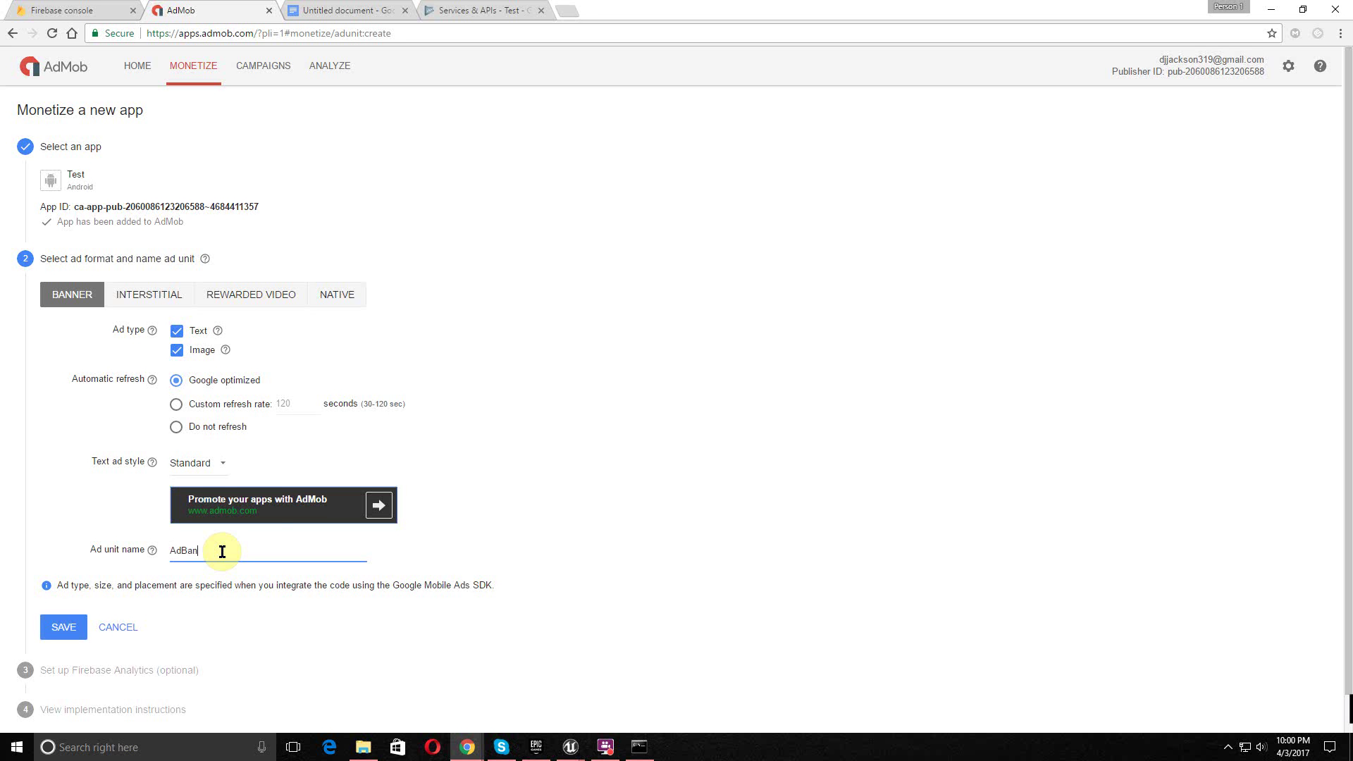
left_click(60, 624)
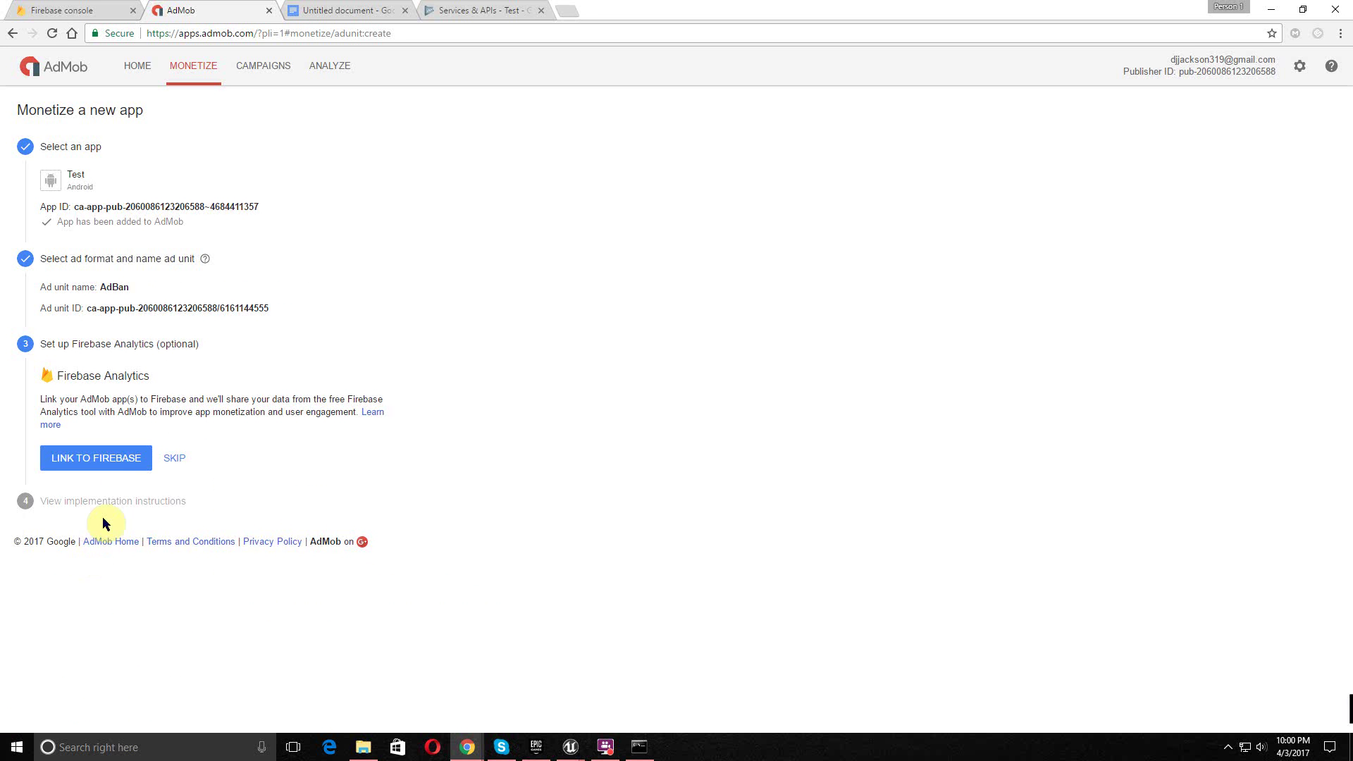
left_click(115, 462)
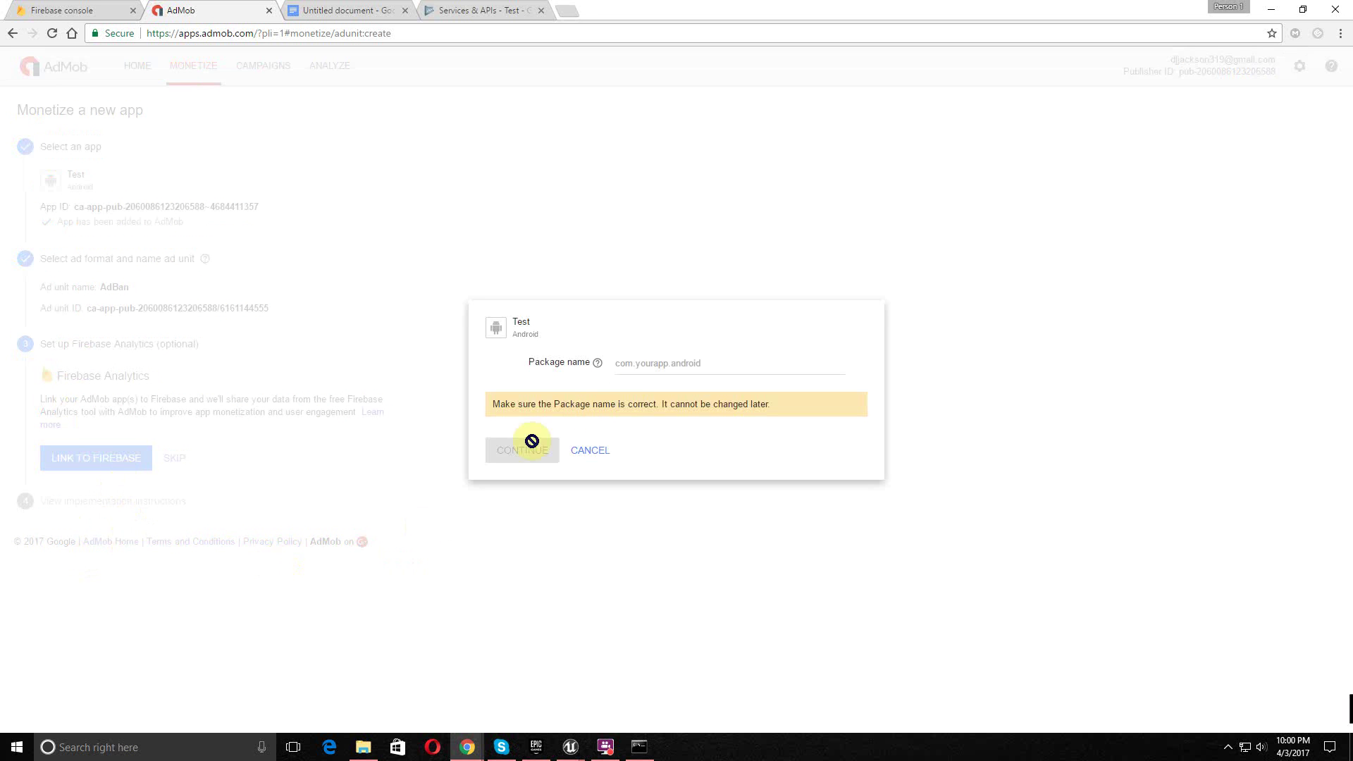
- Enter the package name com.VNTAGE.test for the Firebase link
left_click(646, 356)
type("com.VNTAGE.test")
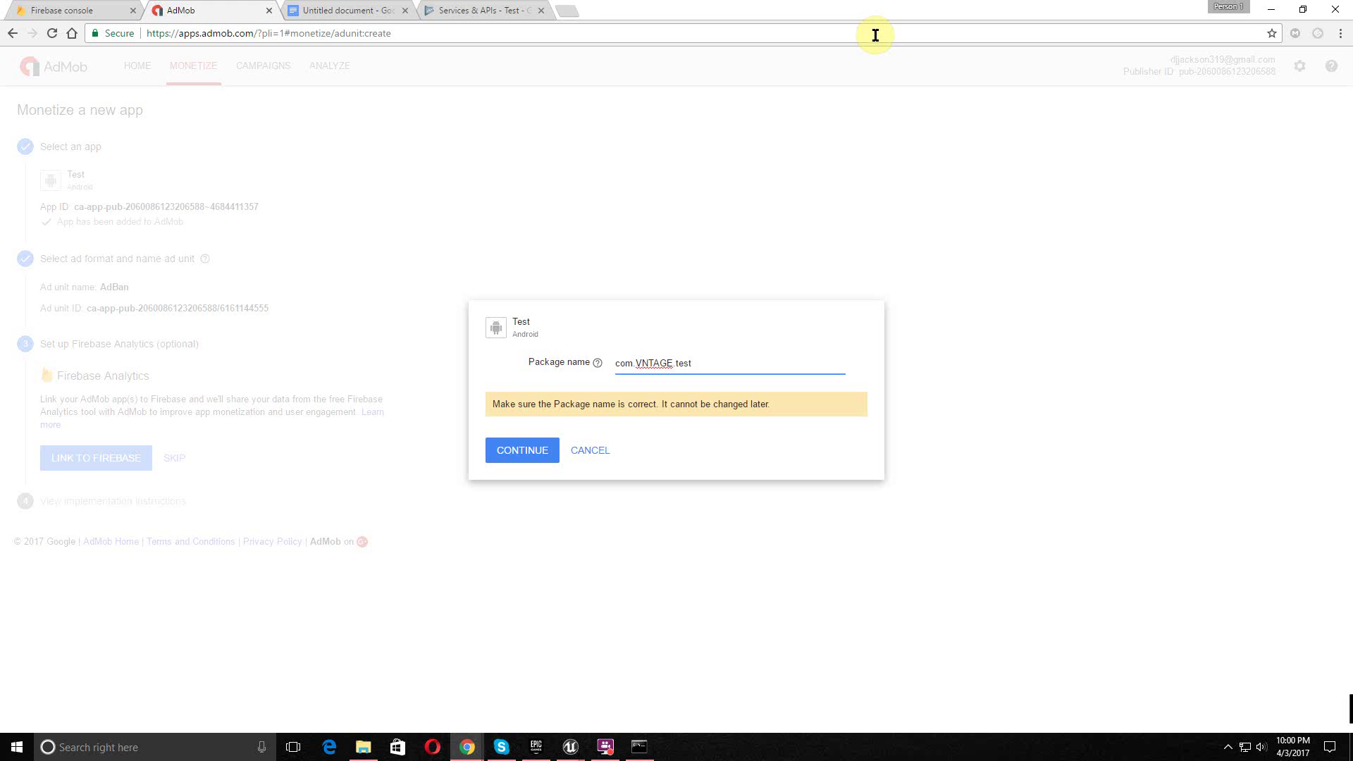
left_click(553, 449)
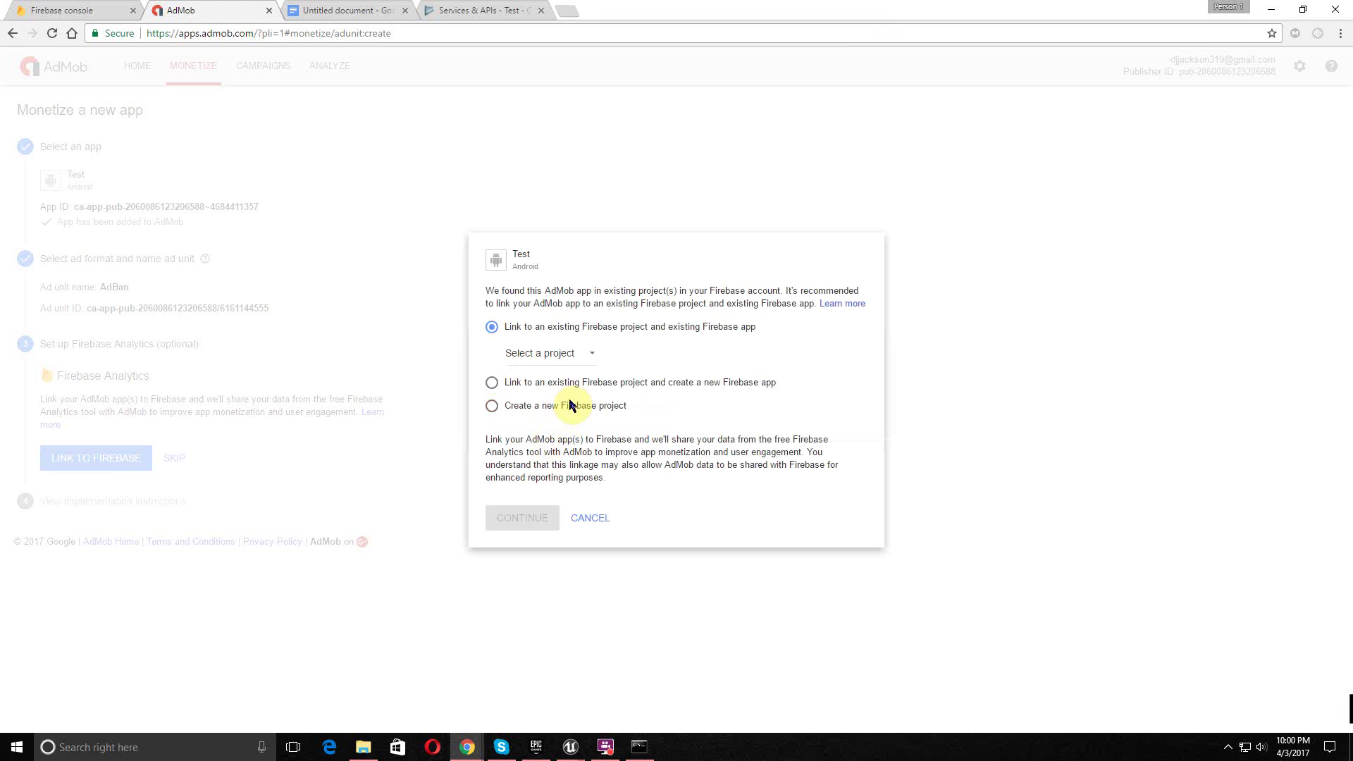
- Link the app to the existing Test Firebase project and close the success confirmation
left_click(582, 355)
left_click(581, 355)
left_click(581, 356)
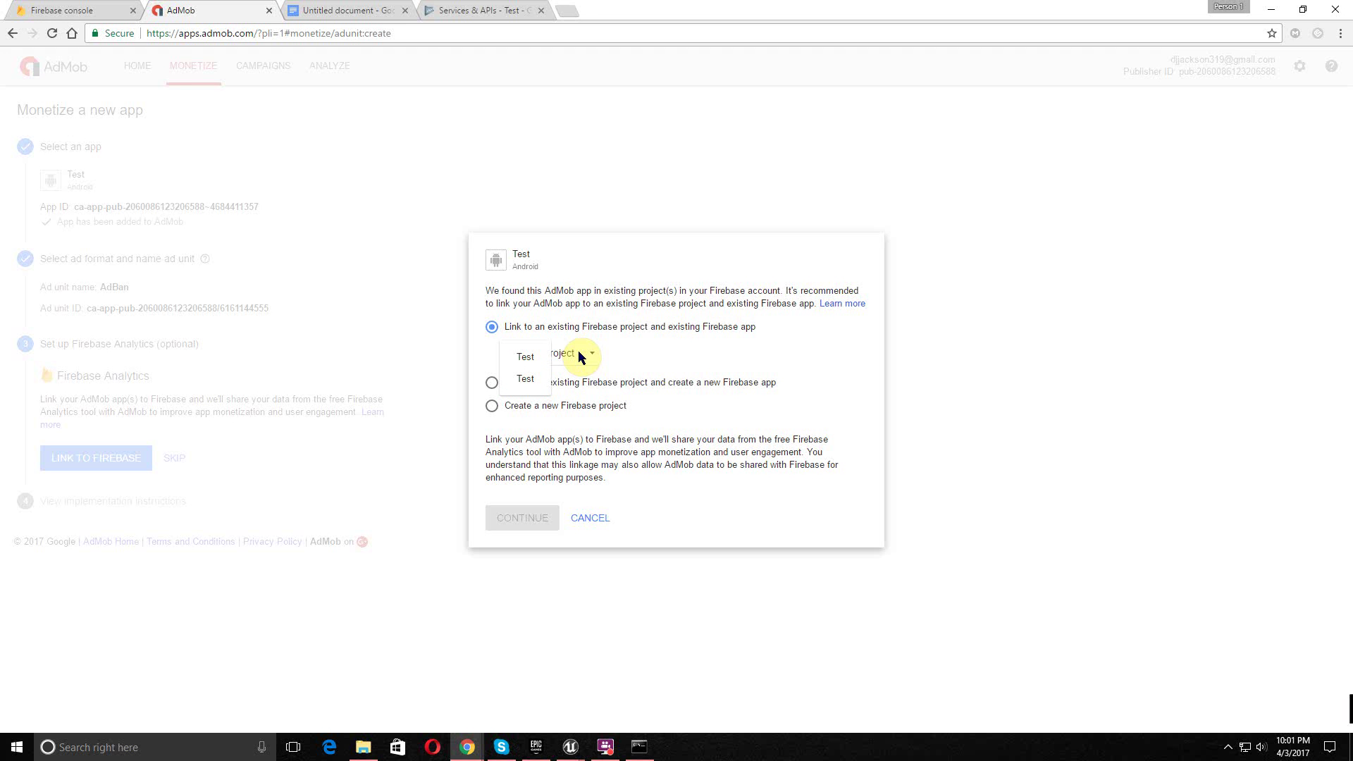
left_click(527, 356)
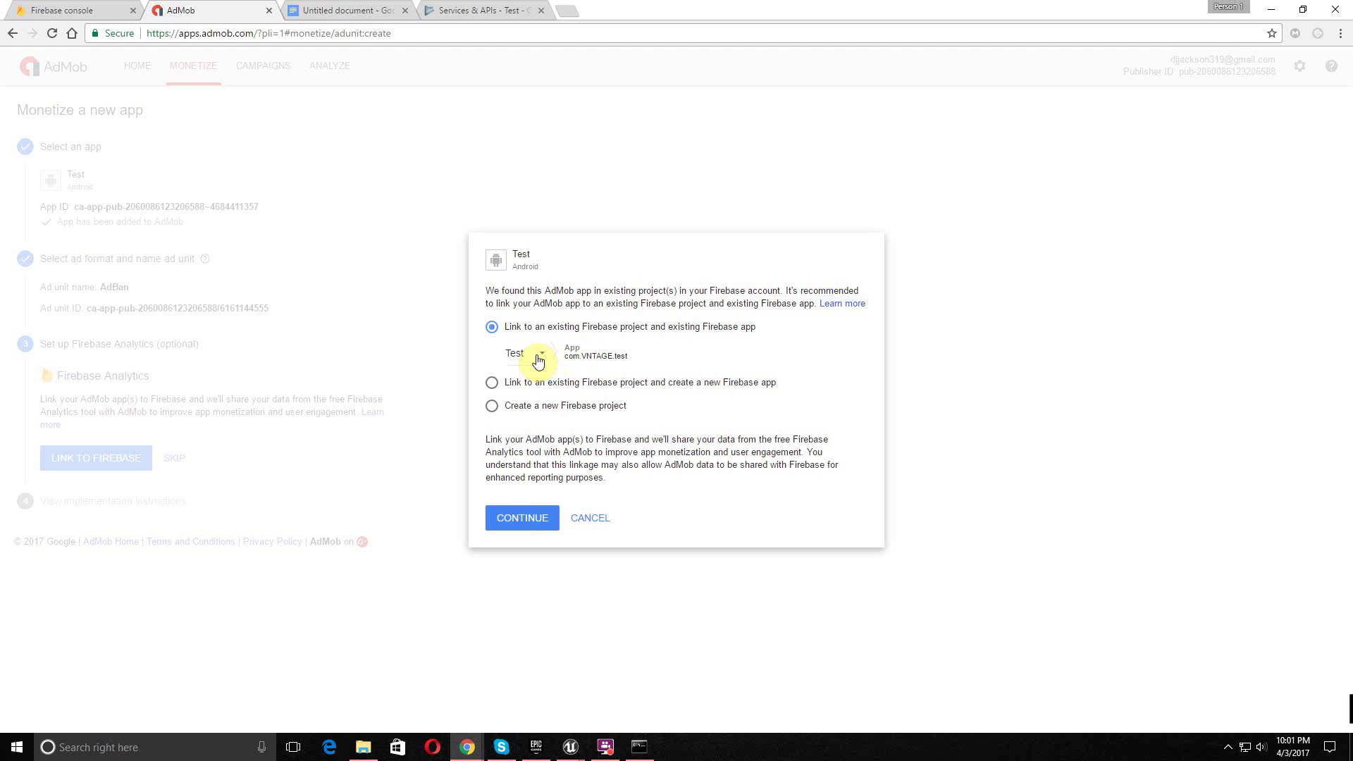
left_click(538, 360)
left_click(520, 368)
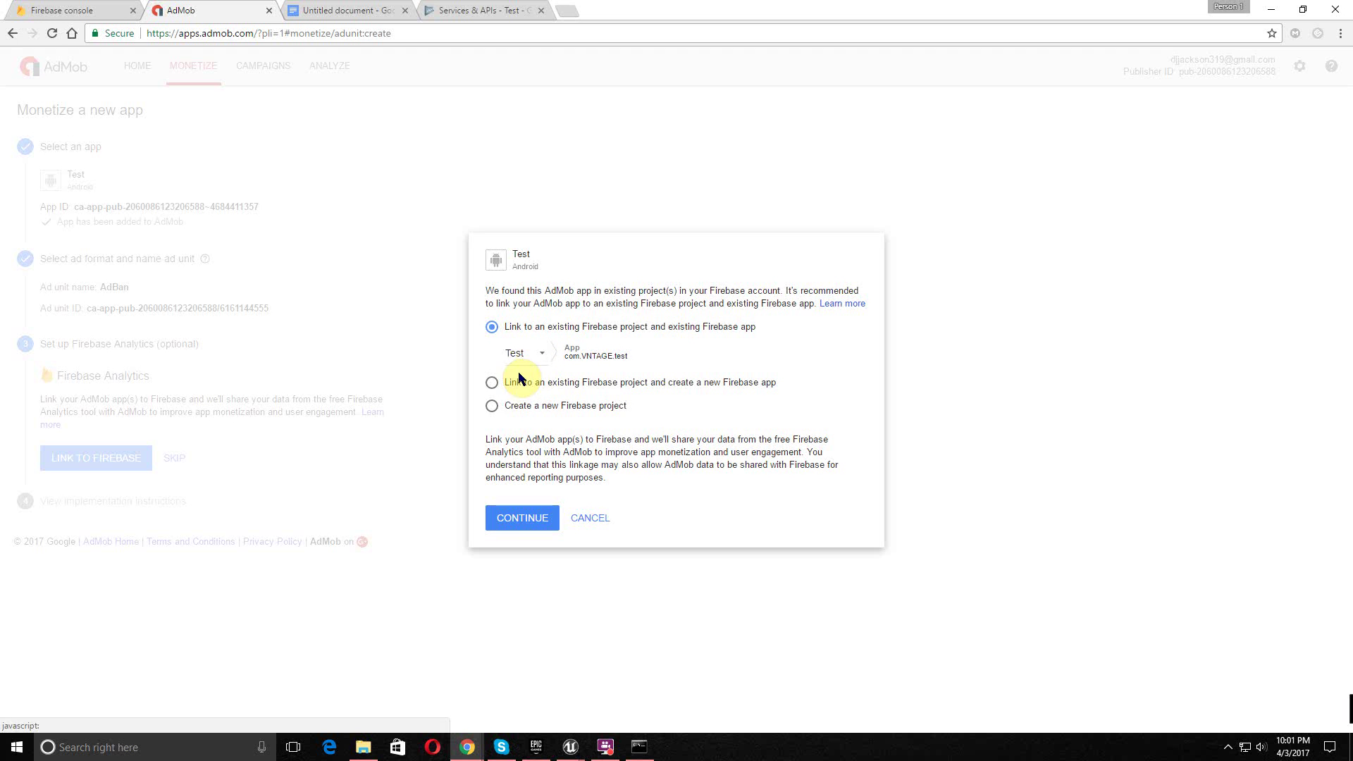
left_click(532, 361)
left_click(530, 365)
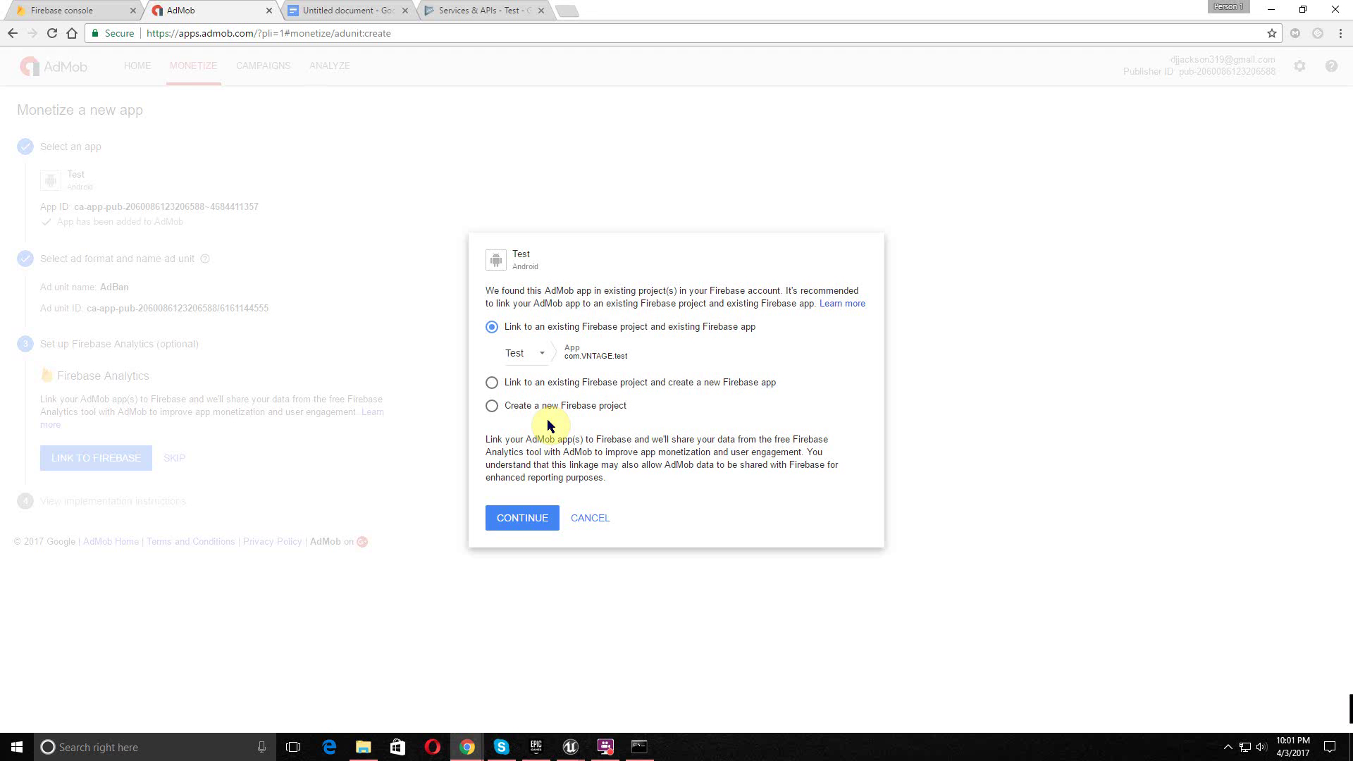
left_click(527, 518)
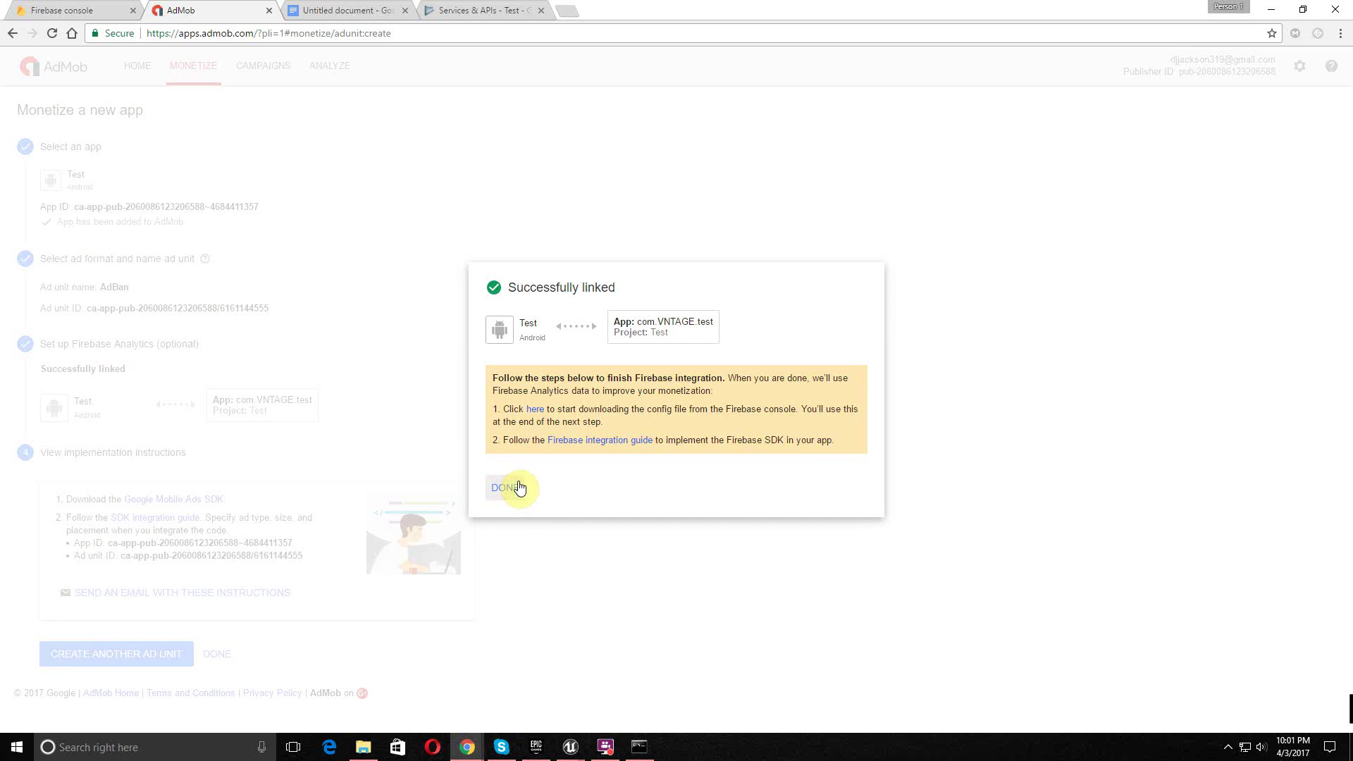
left_click(519, 485)
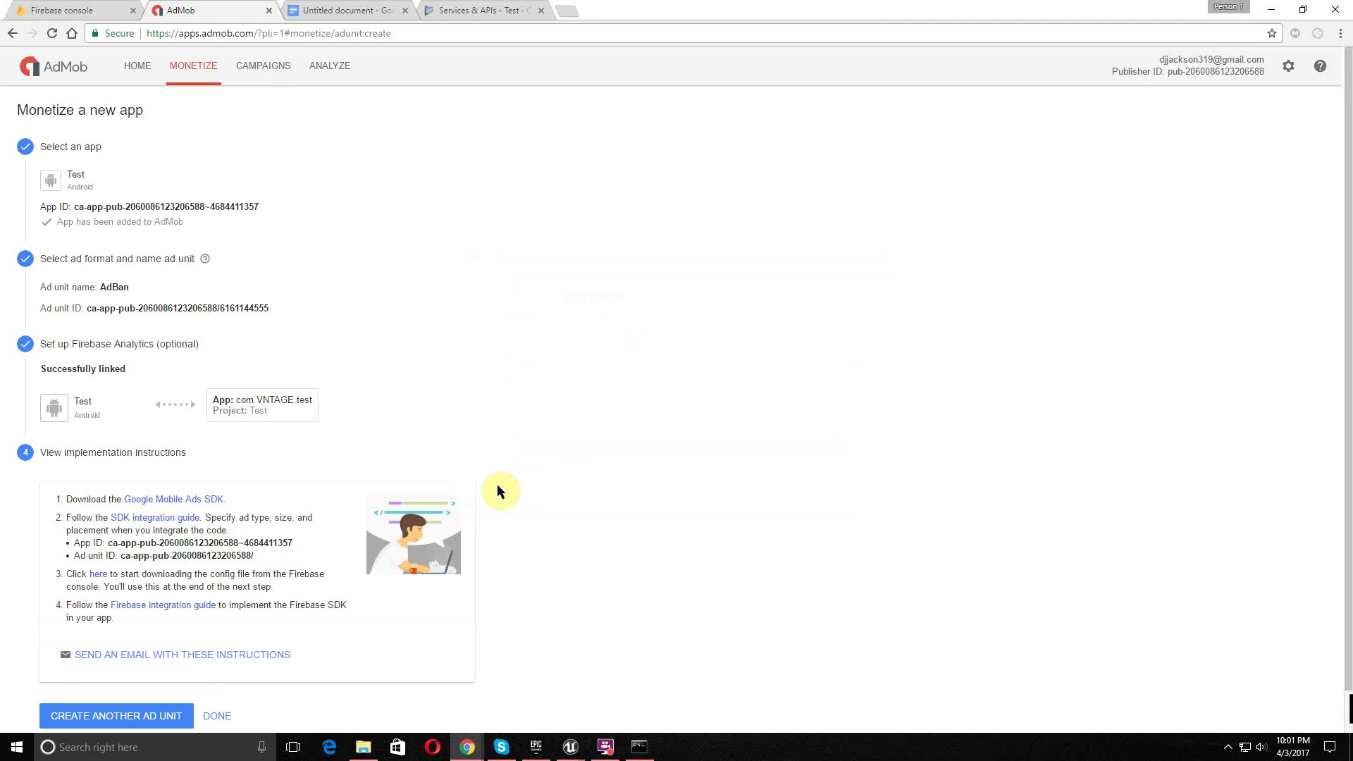
- Finish the ad unit setup and return to the Test app's ad units list
scroll(353, 585, "down", 1)
left_click(210, 671)
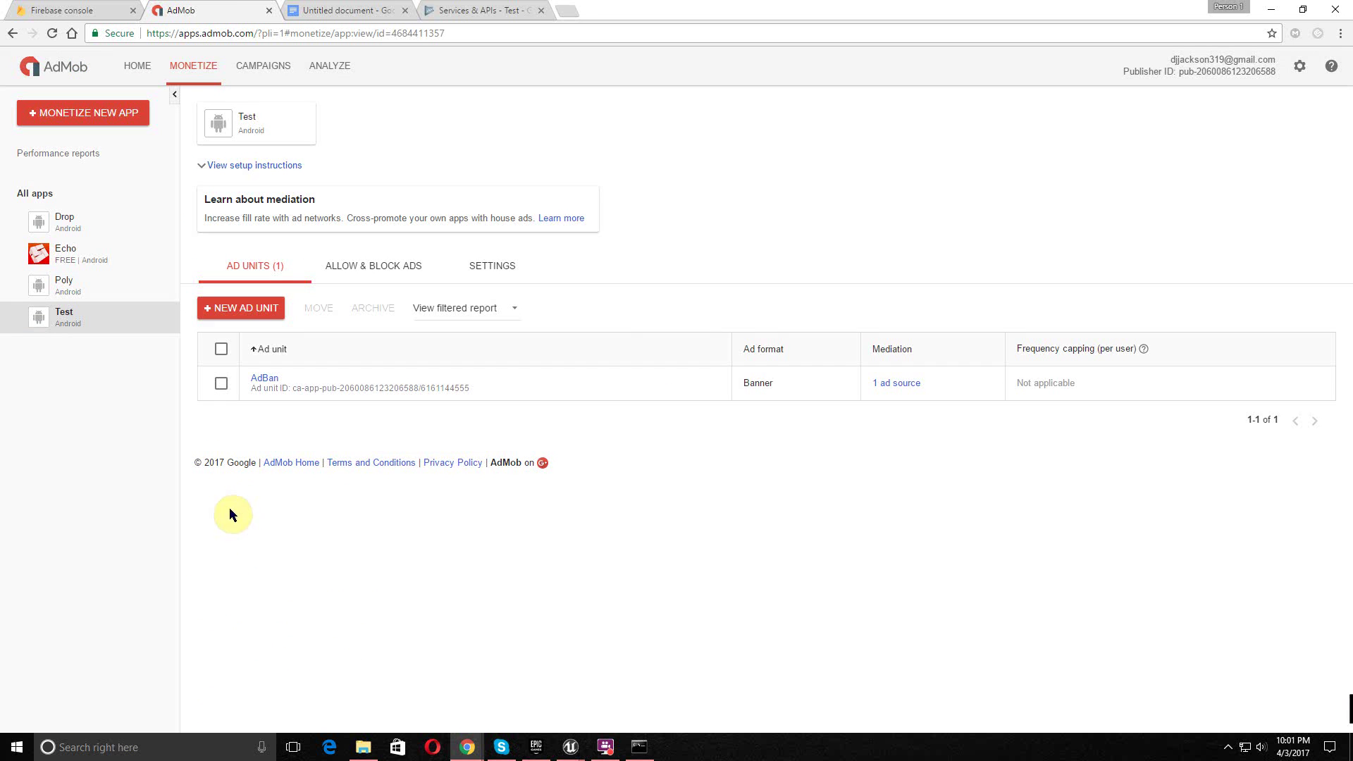
left_click(891, 384)
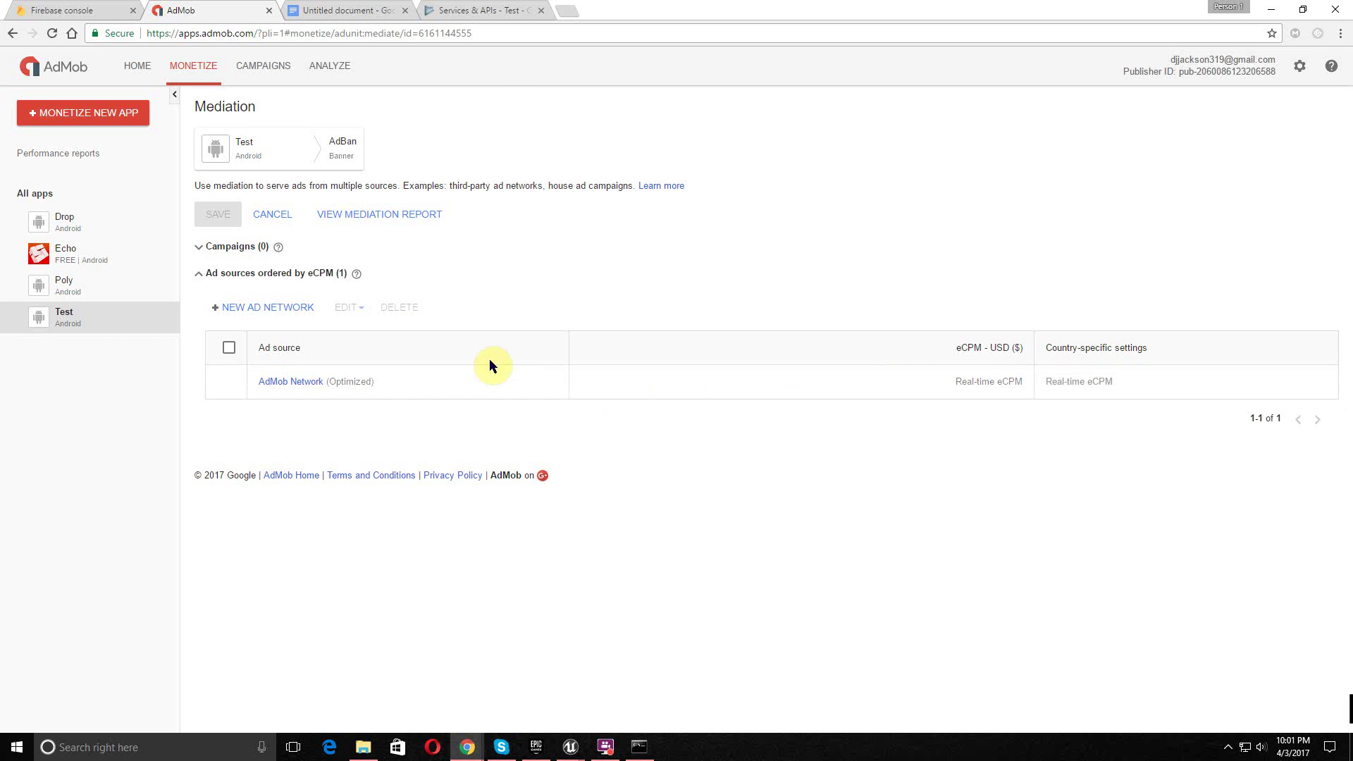
key("alt+Left")
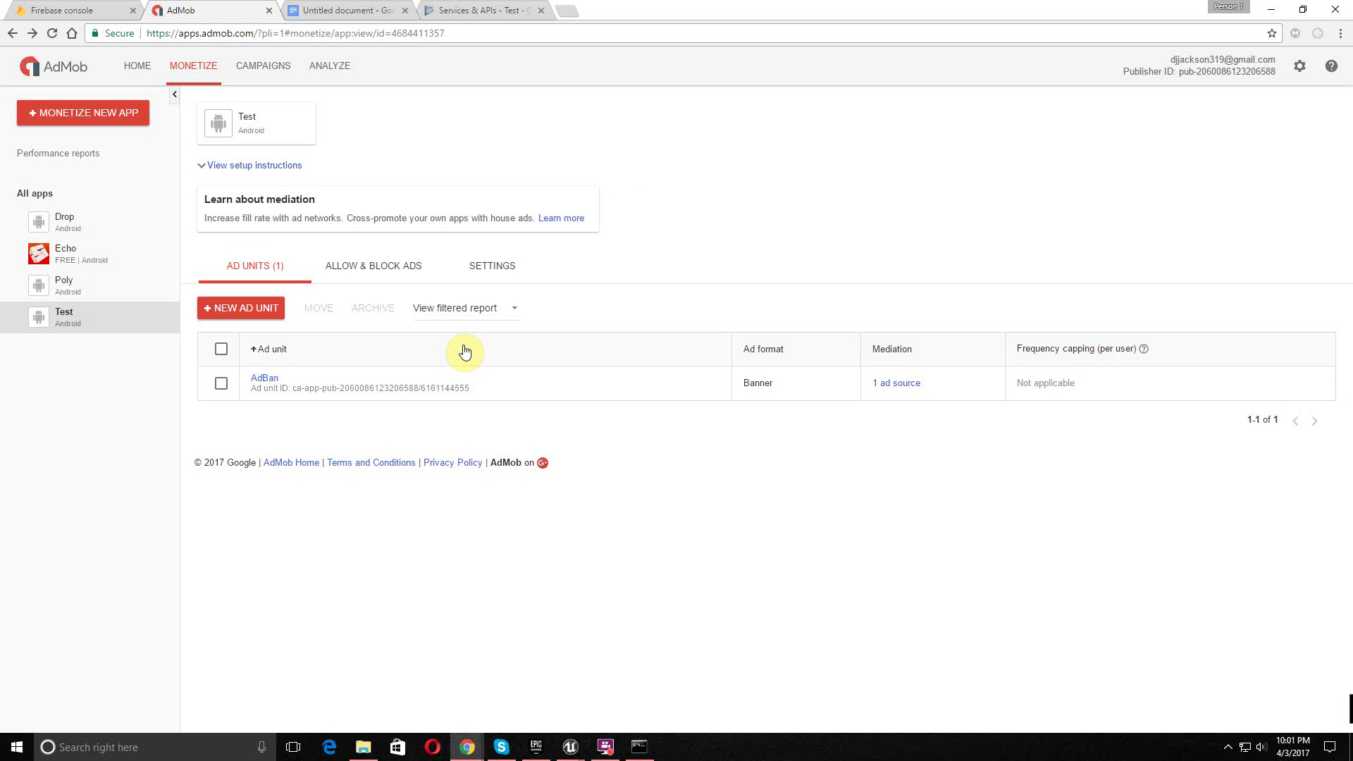
- Copy the full AdBan ad unit ID, then bring Unreal's project settings forward
left_click_drag(480, 387, 306, 390)
left_click(432, 379)
left_click_drag(468, 386, 301, 389)
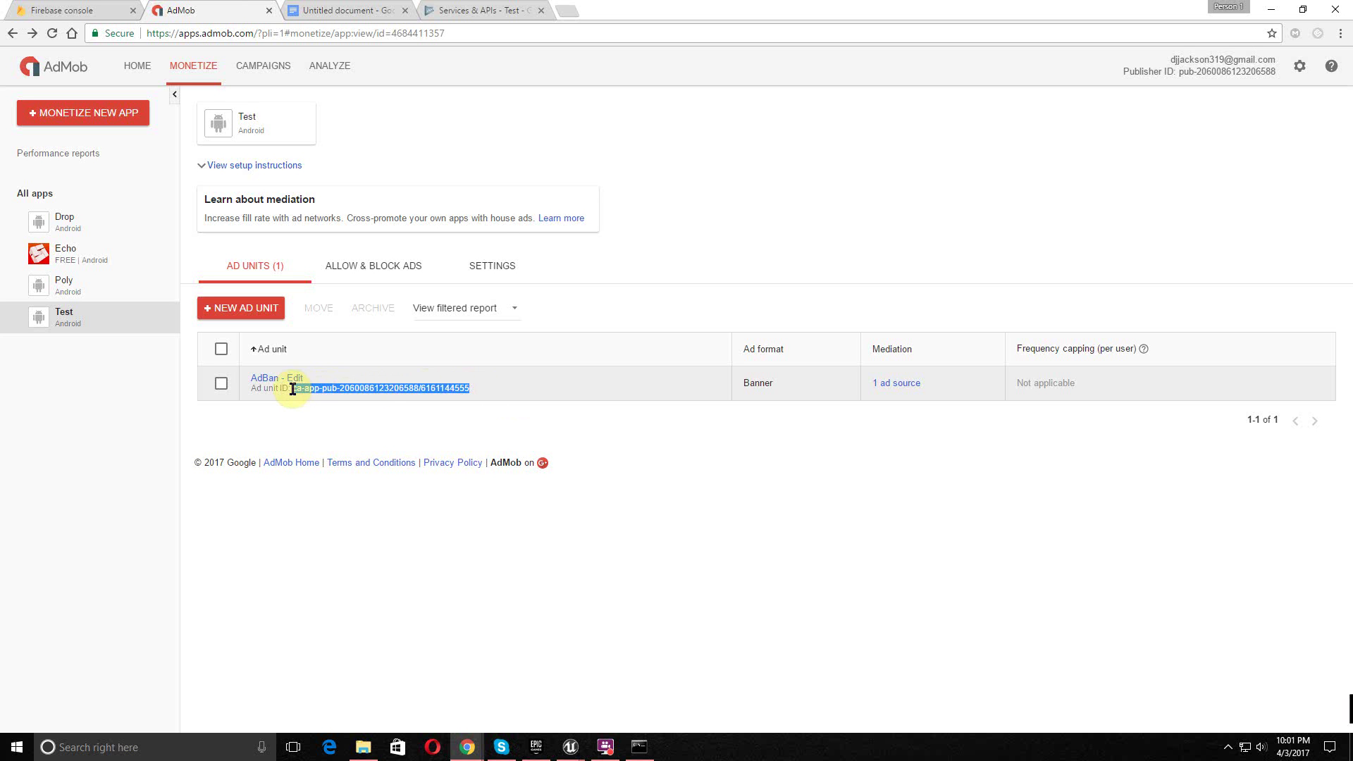
right_click(301, 386)
left_click(332, 396)
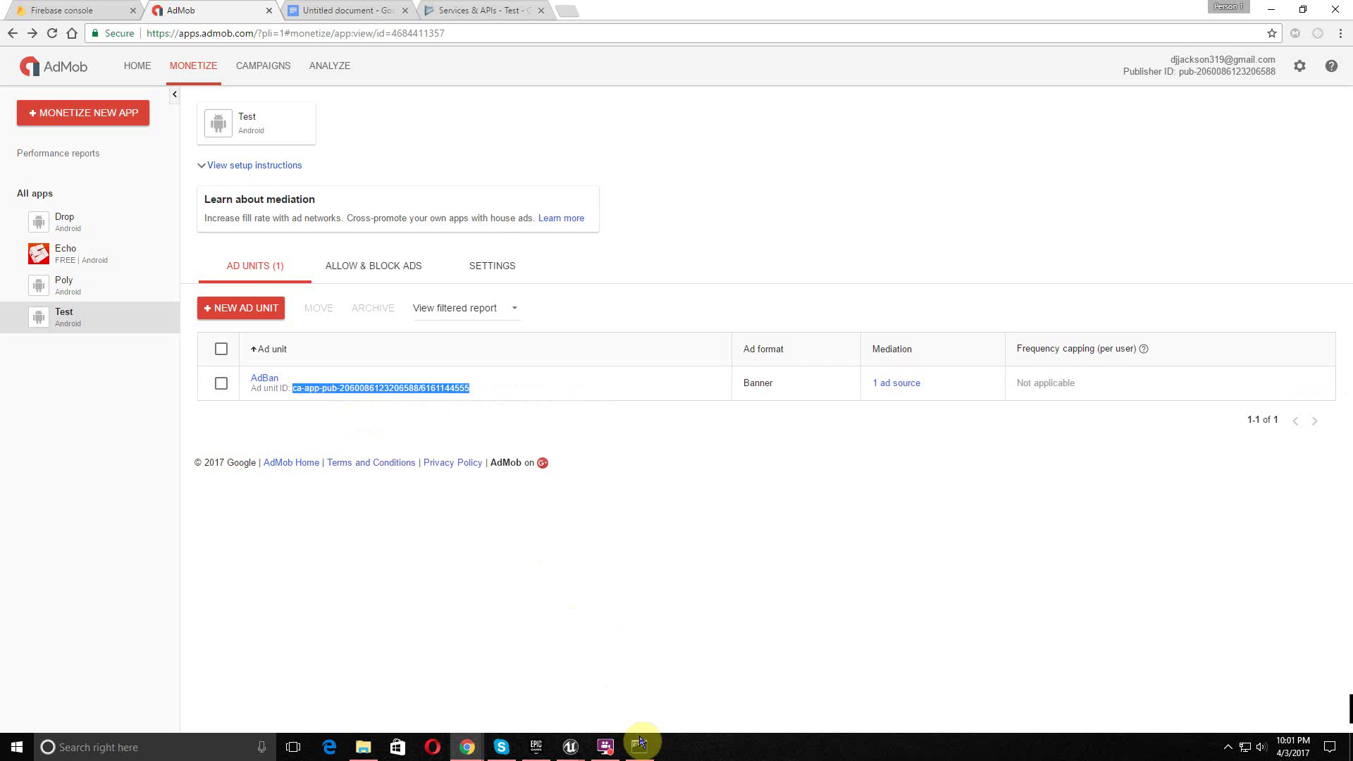
mouse_move(615, 752)
left_click(641, 687)
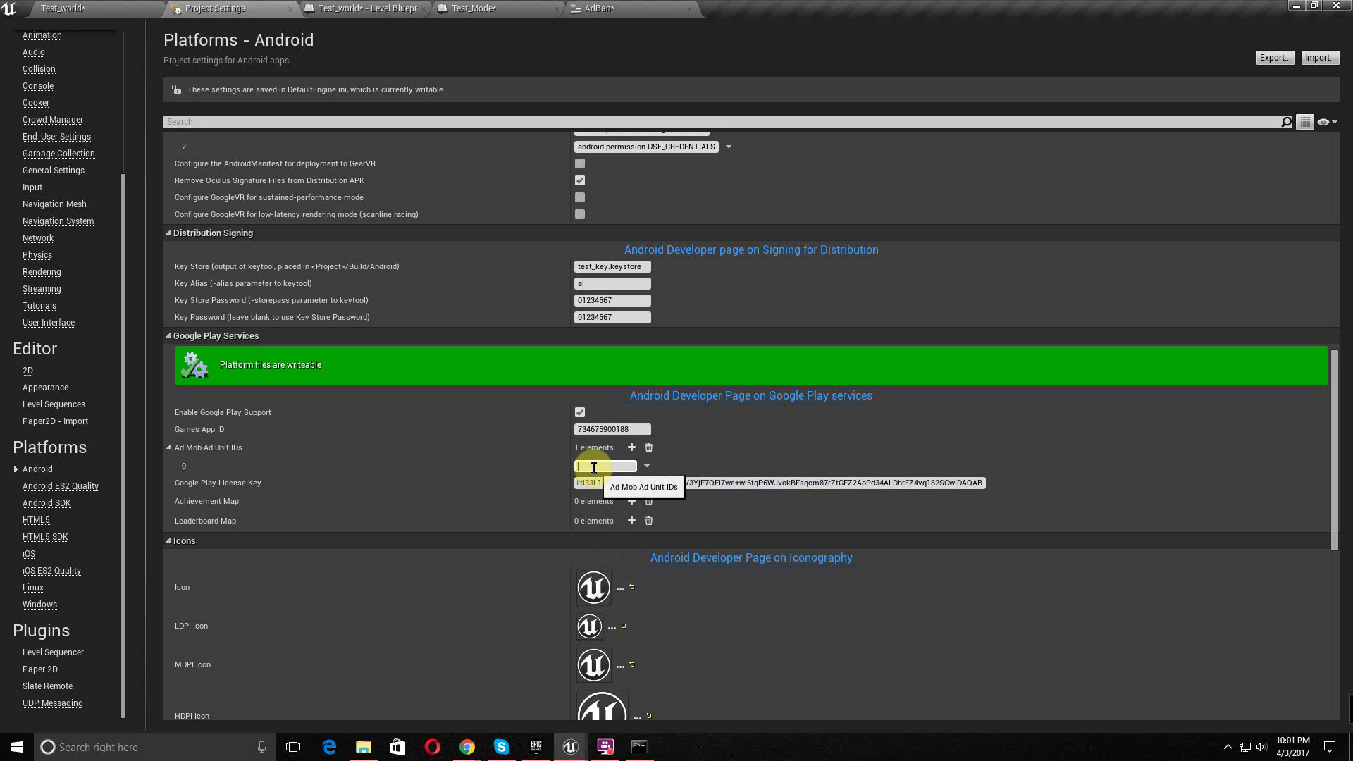
- Paste the AdBan ad unit ID into Ad Mob Ad Unit IDs element 0 and review the section
right_click(596, 467)
left_click(624, 539)
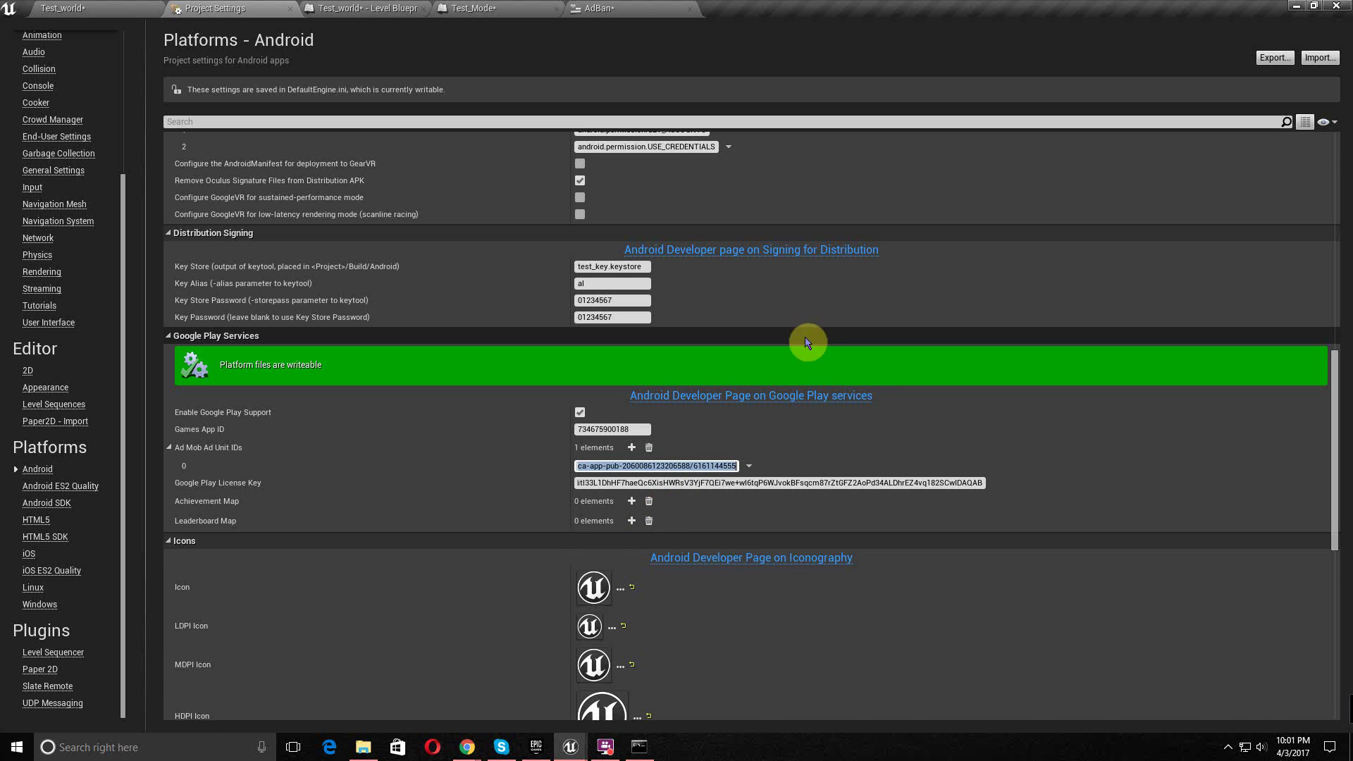
scroll(792, 347, "down", 5)
scroll(795, 354, "down", 7)
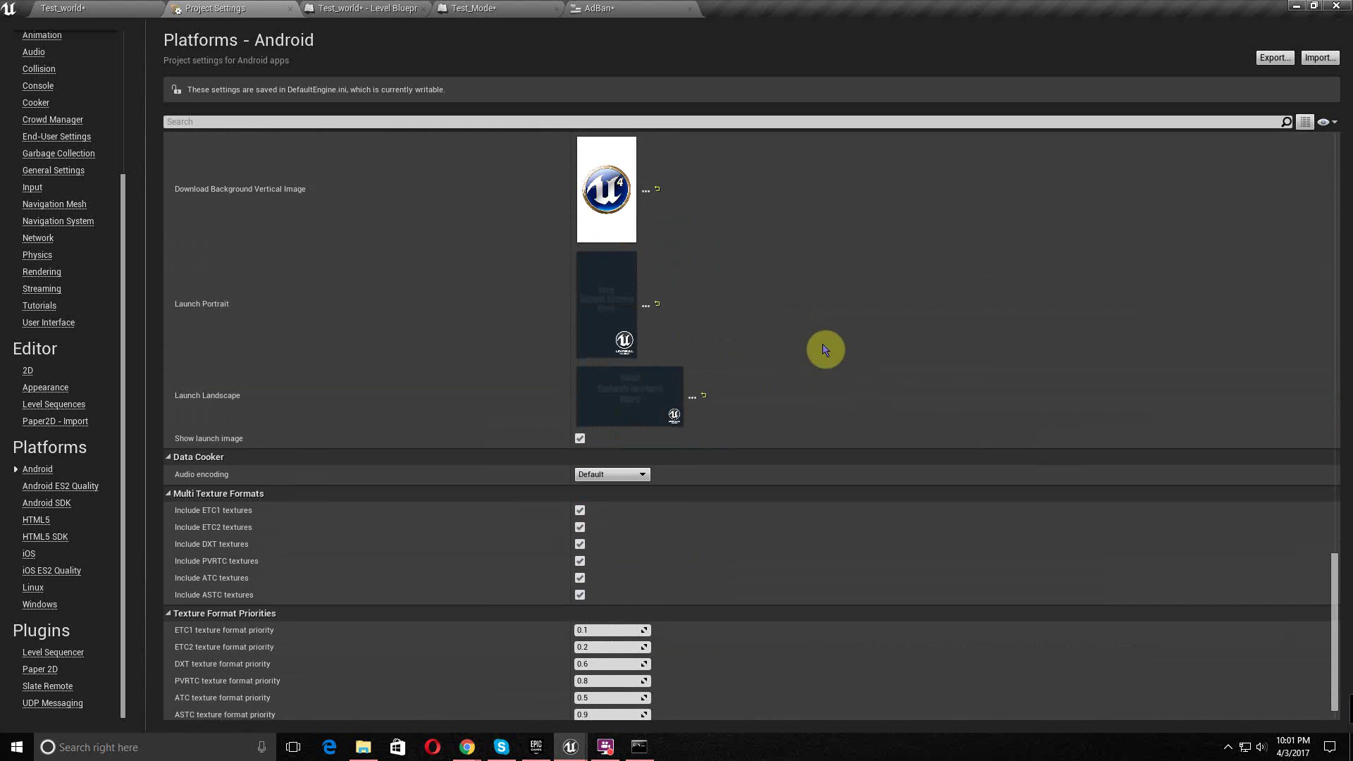
scroll(861, 339, "up", 1)
scroll(863, 338, "up", 13)
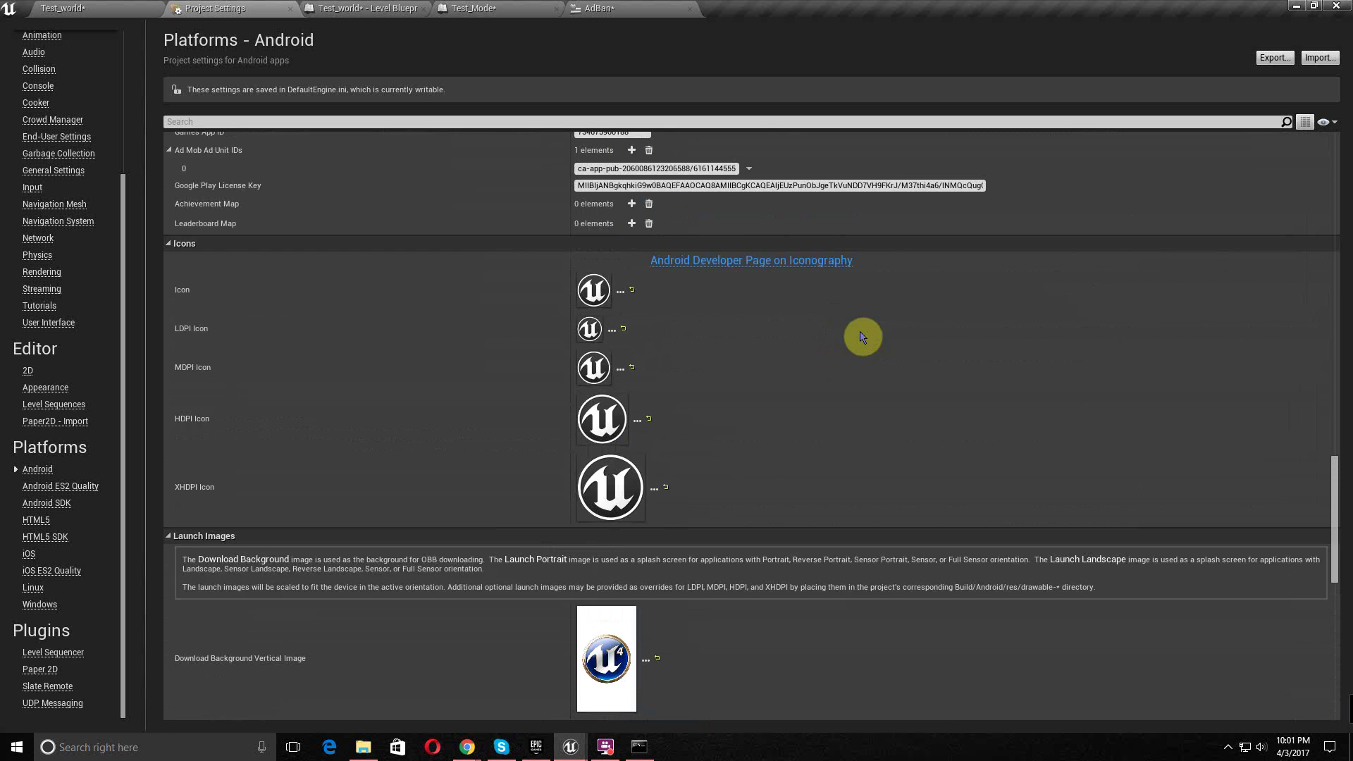
scroll(862, 337, "up", 3)
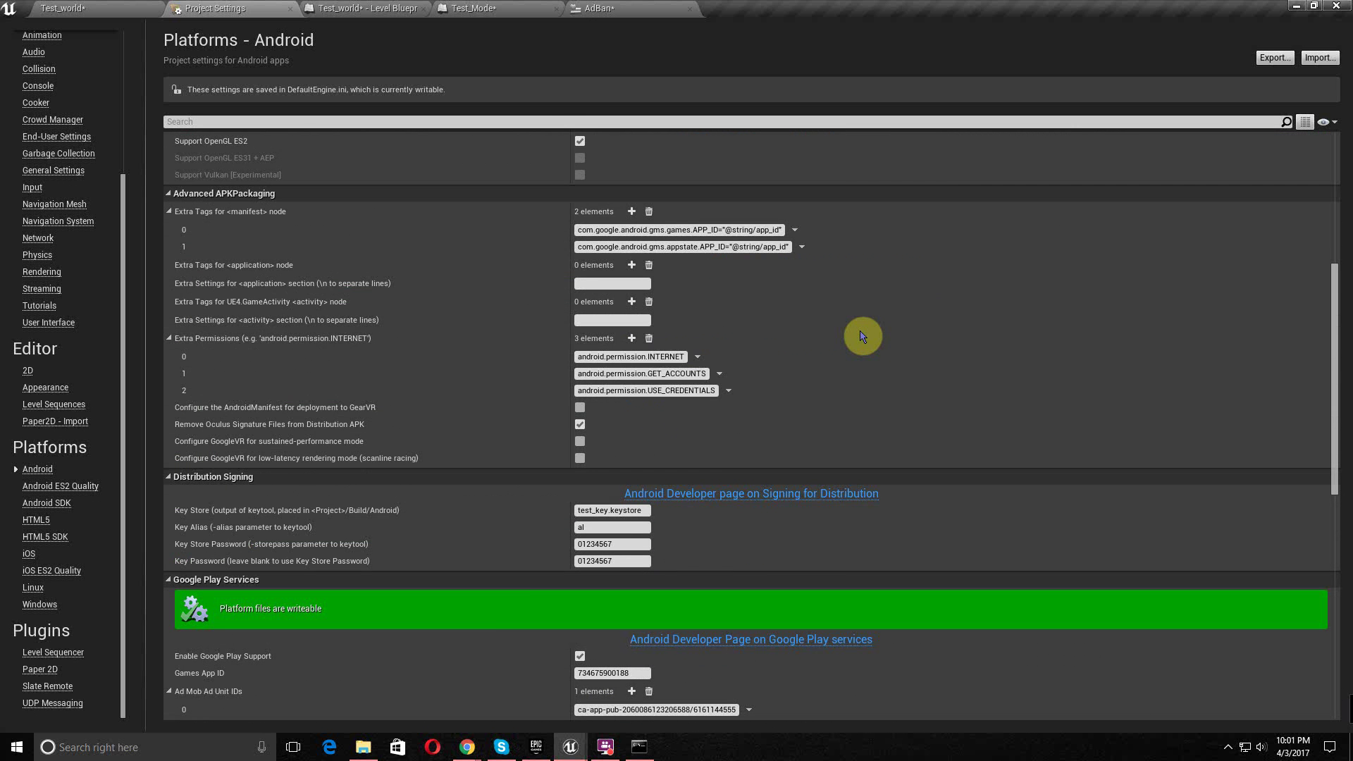
scroll(861, 335, "up", 8)
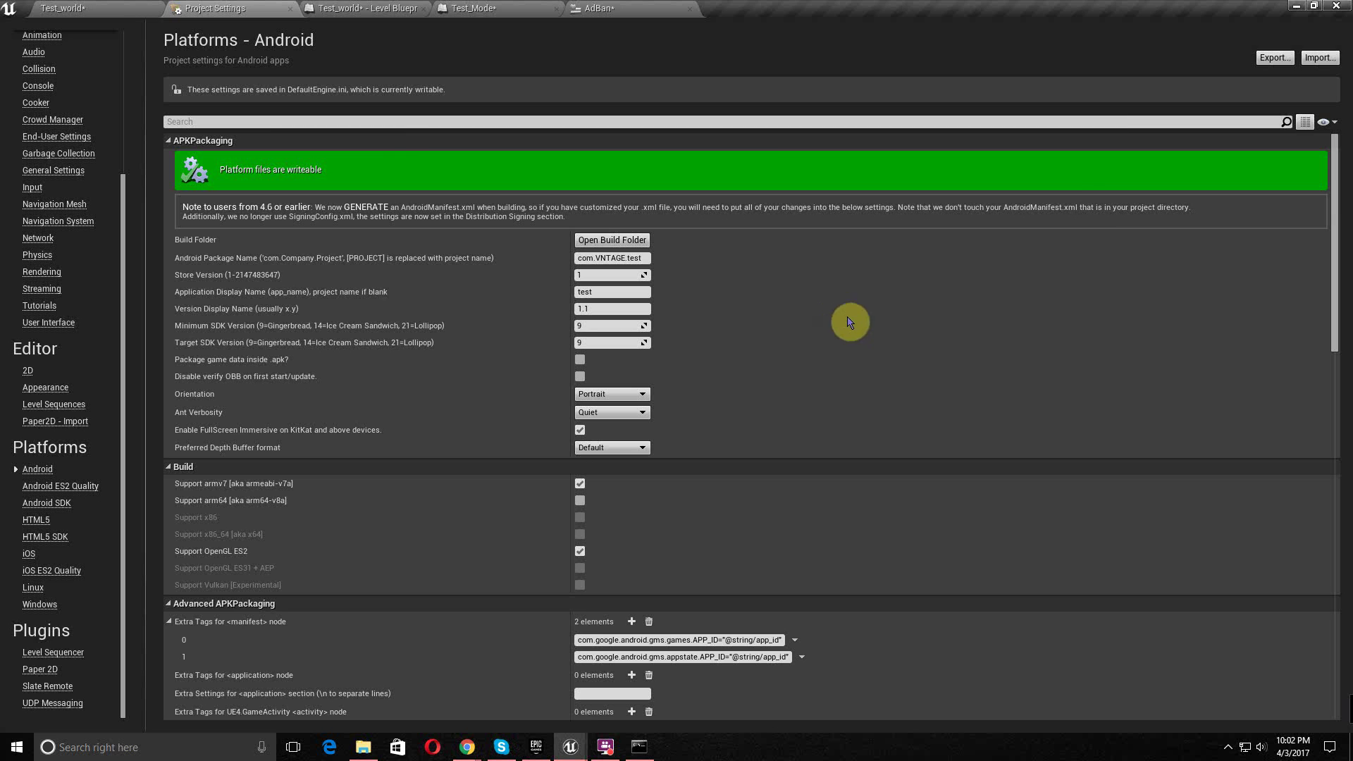
- Set the Package Project build configuration to Shipping
left_click(122, 8)
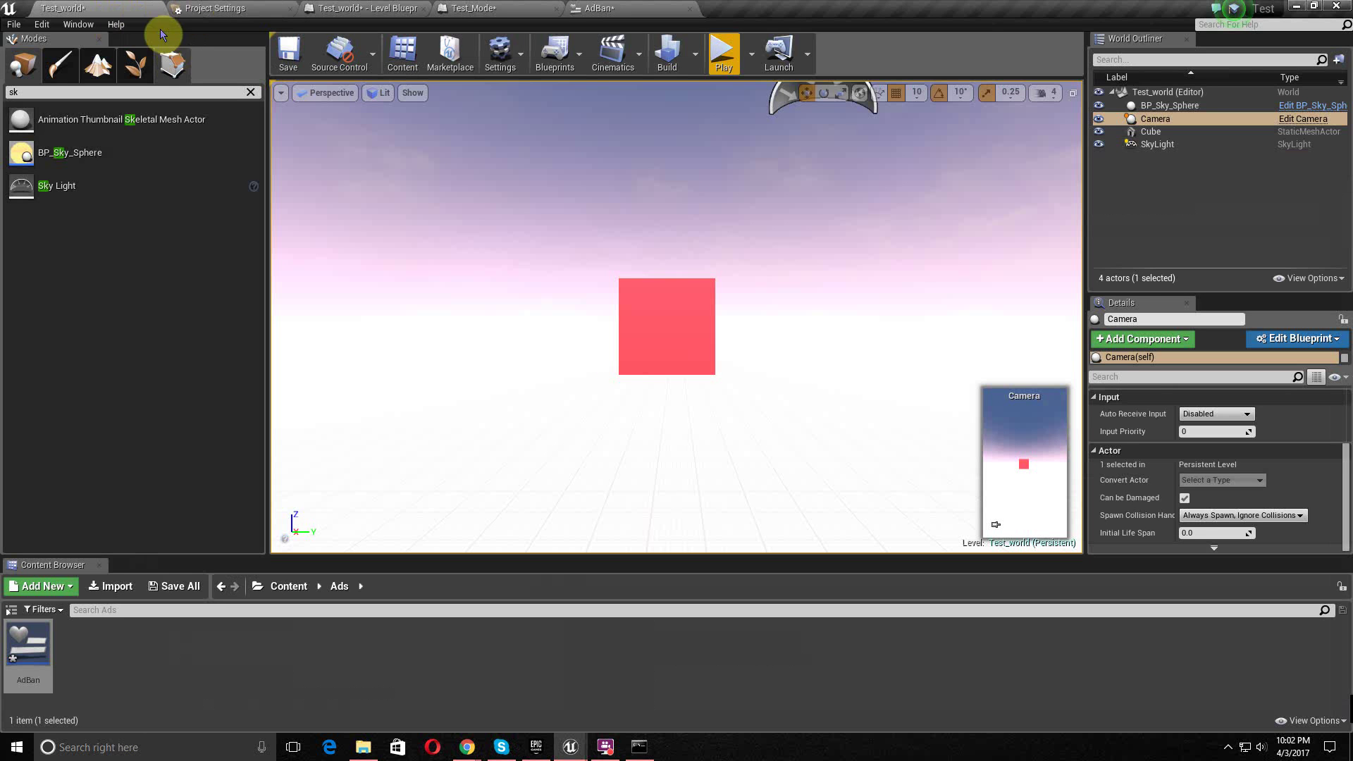
left_click(42, 24)
left_click(13, 24)
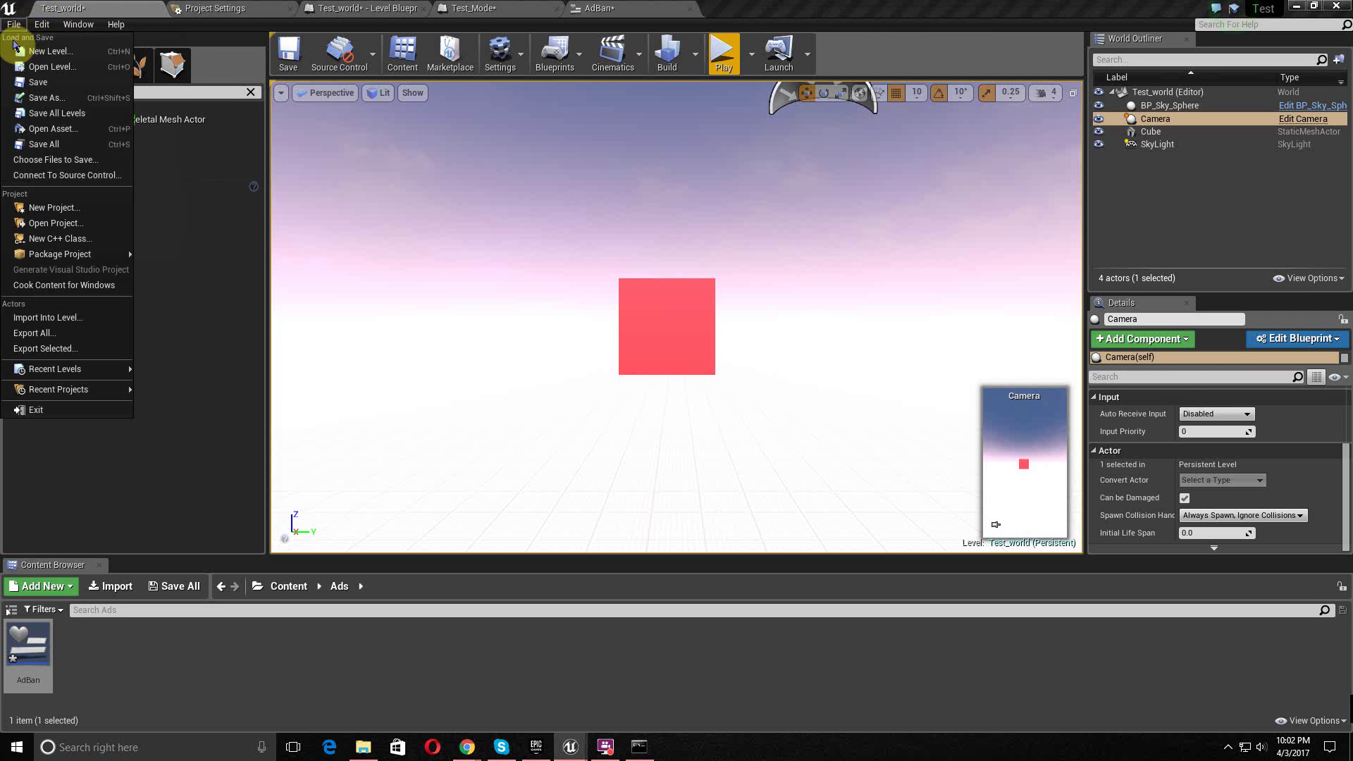
mouse_move(105, 256)
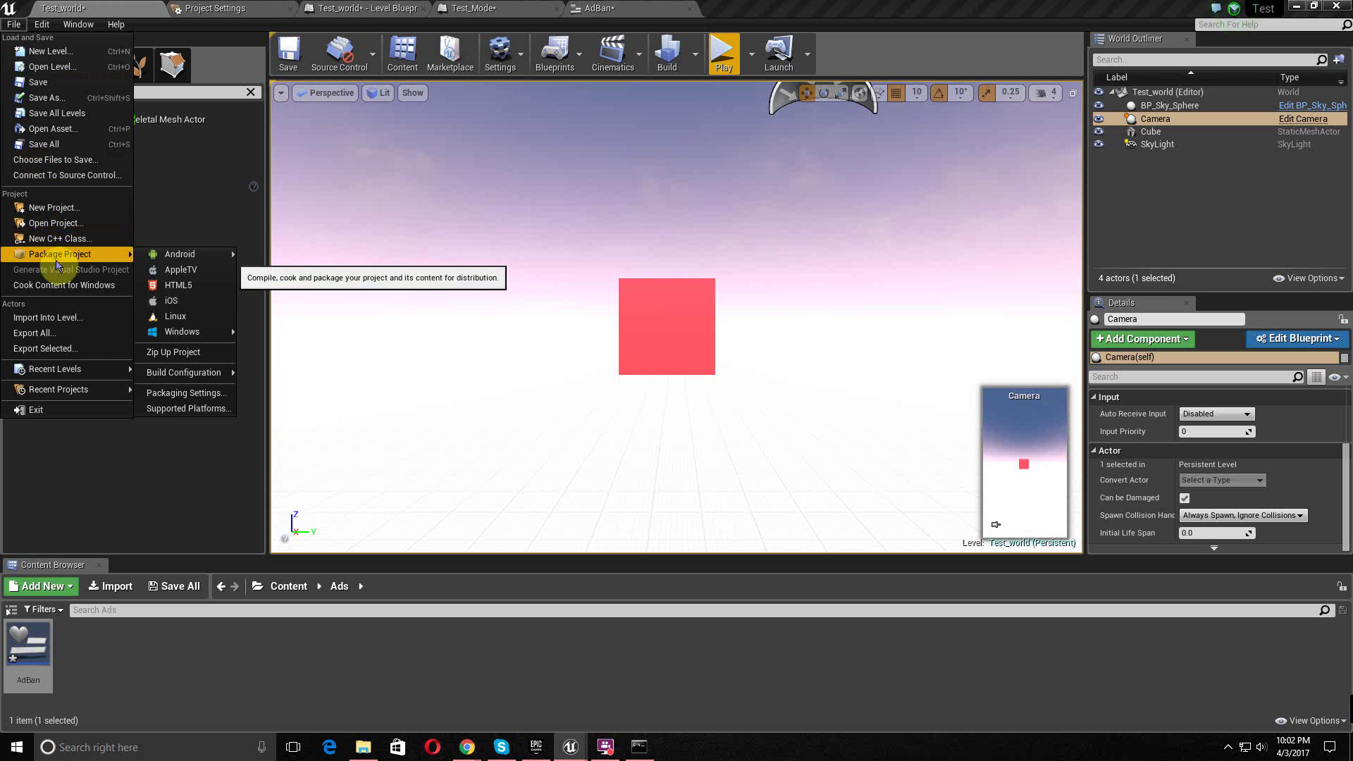
mouse_move(166, 259)
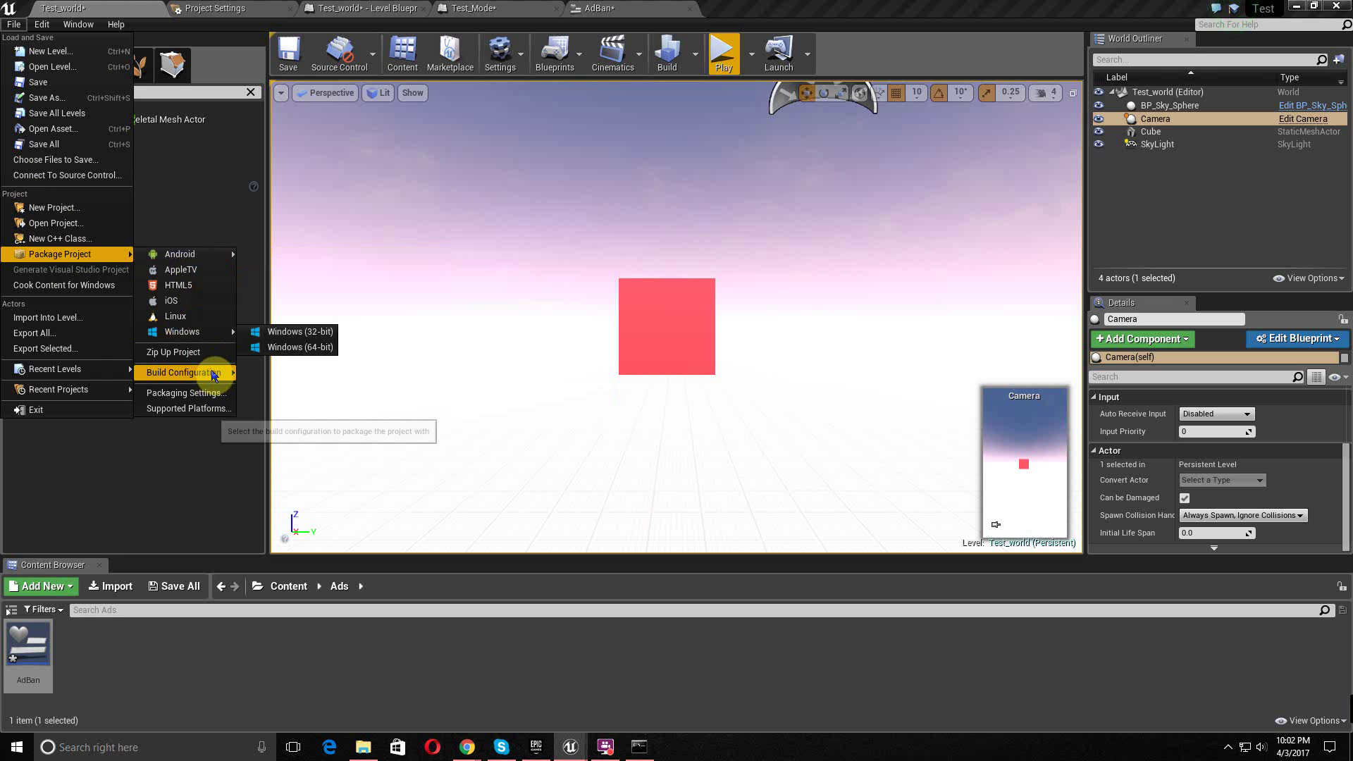
mouse_move(212, 376)
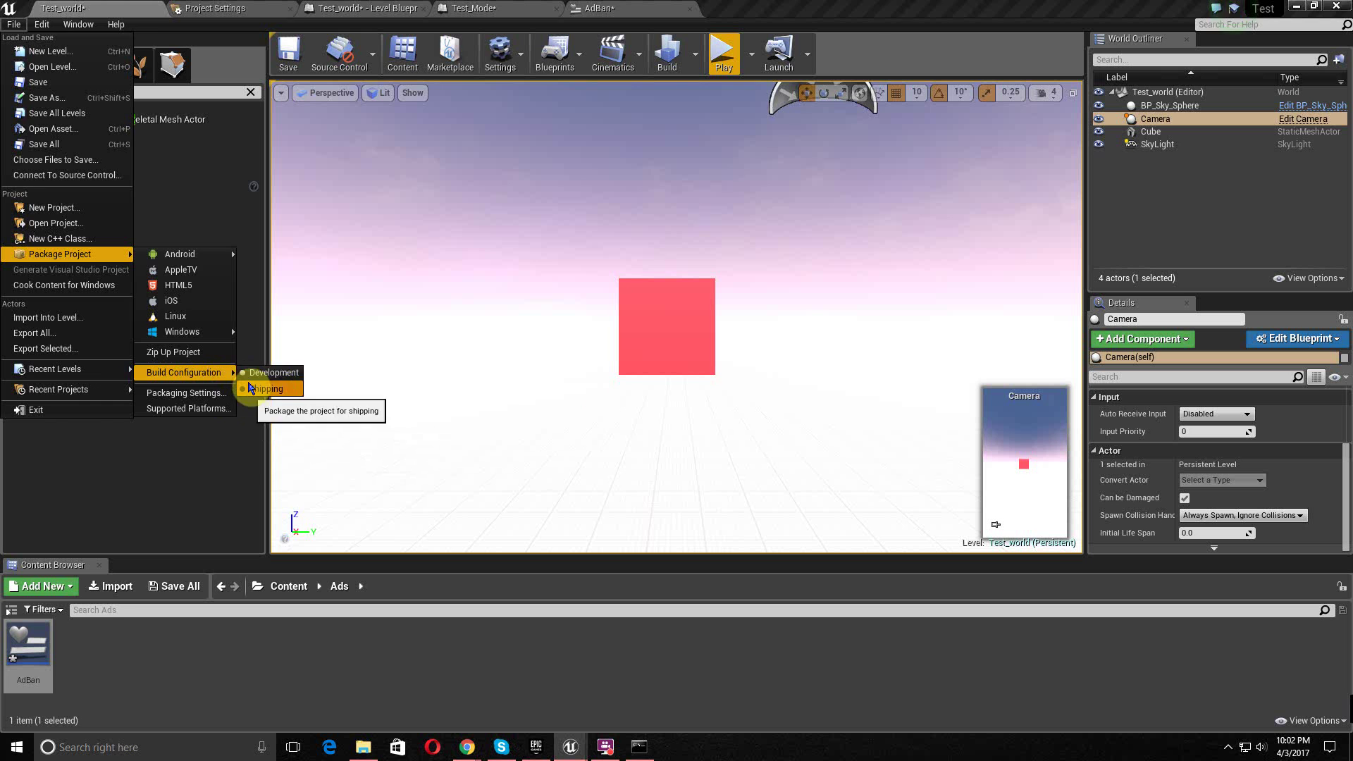
left_click(262, 389)
- Enable For Distribution in the Project Packaging settings
left_click(14, 24)
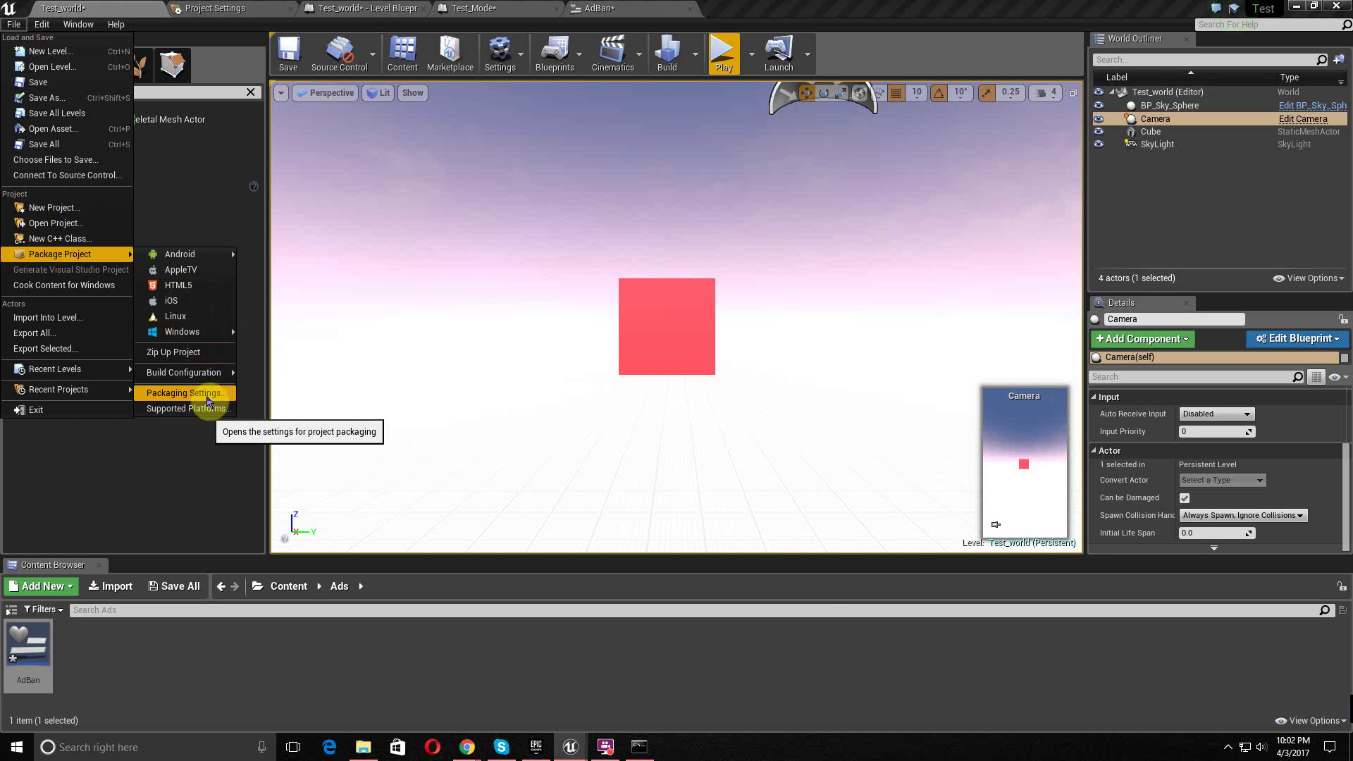
left_click(205, 394)
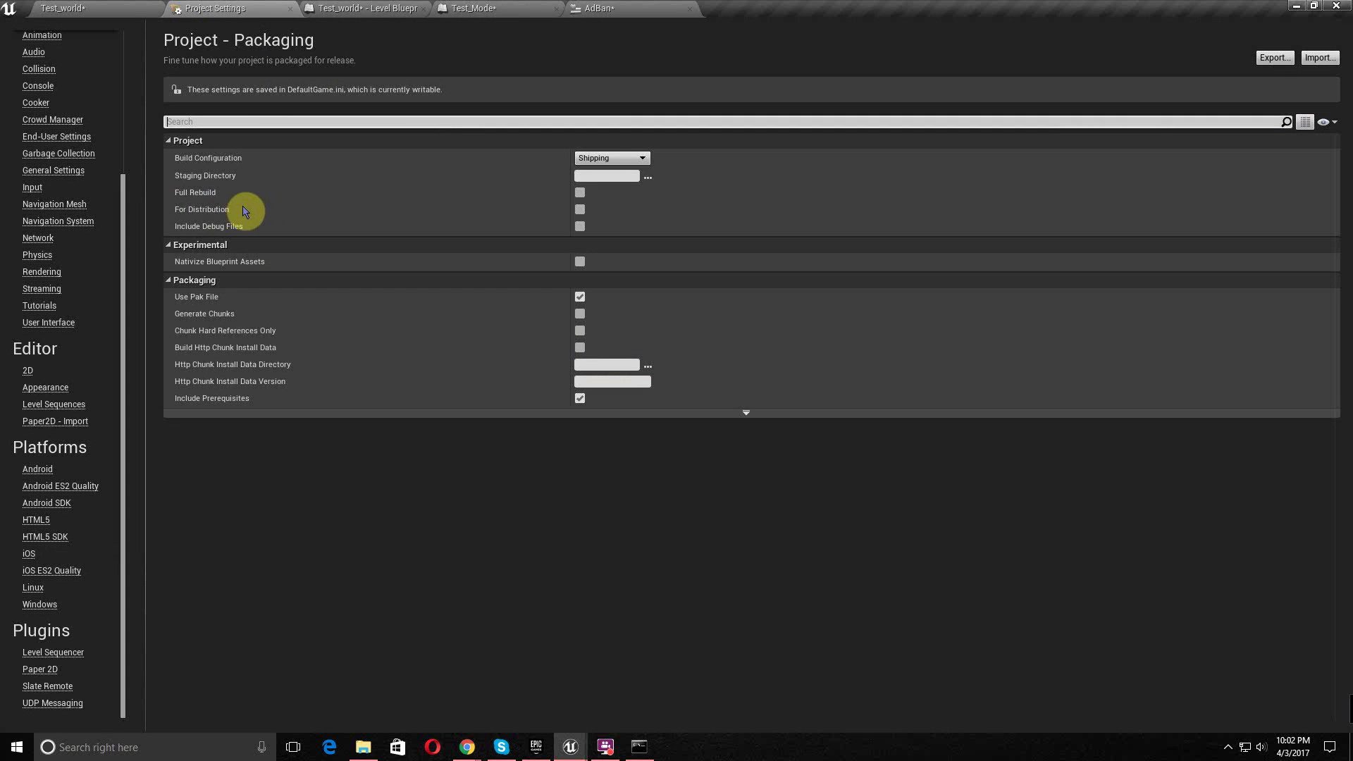
left_click(582, 210)
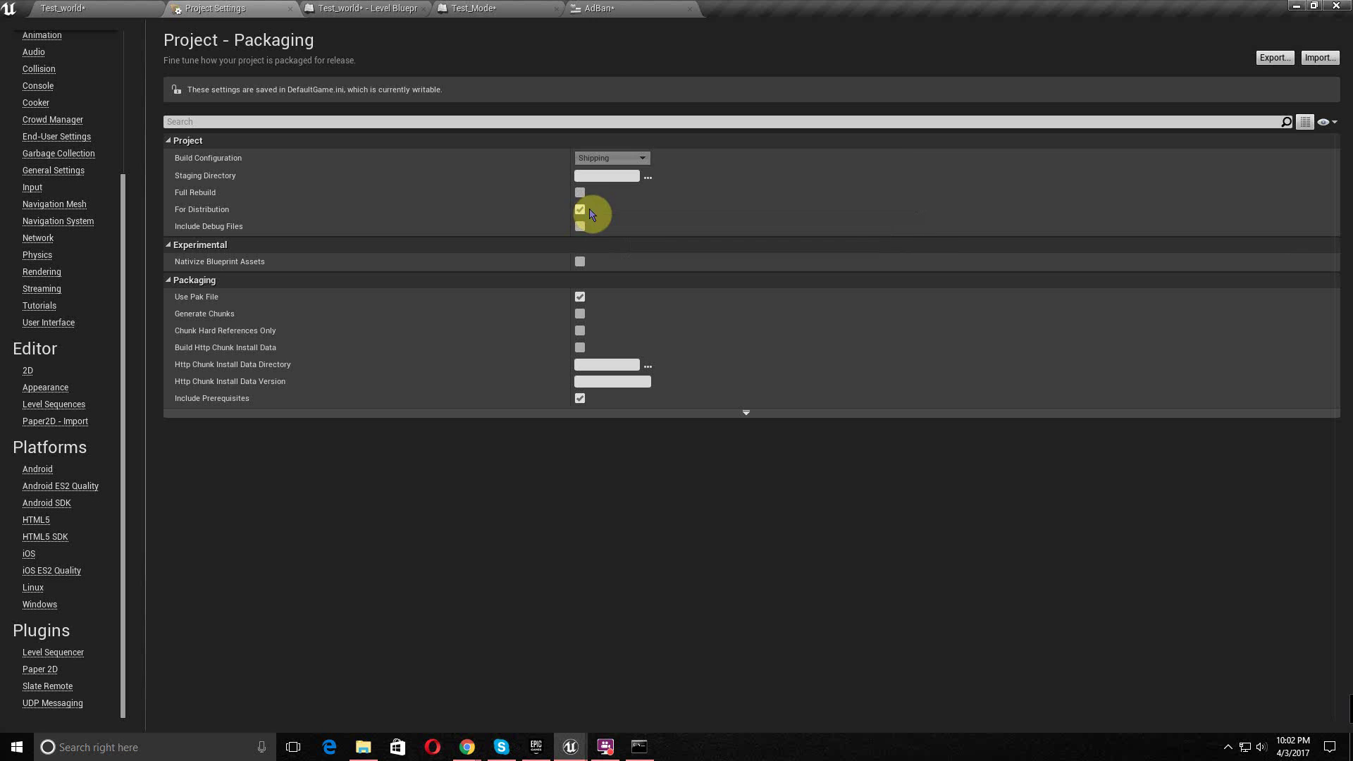
left_click(67, 8)
left_click(42, 24)
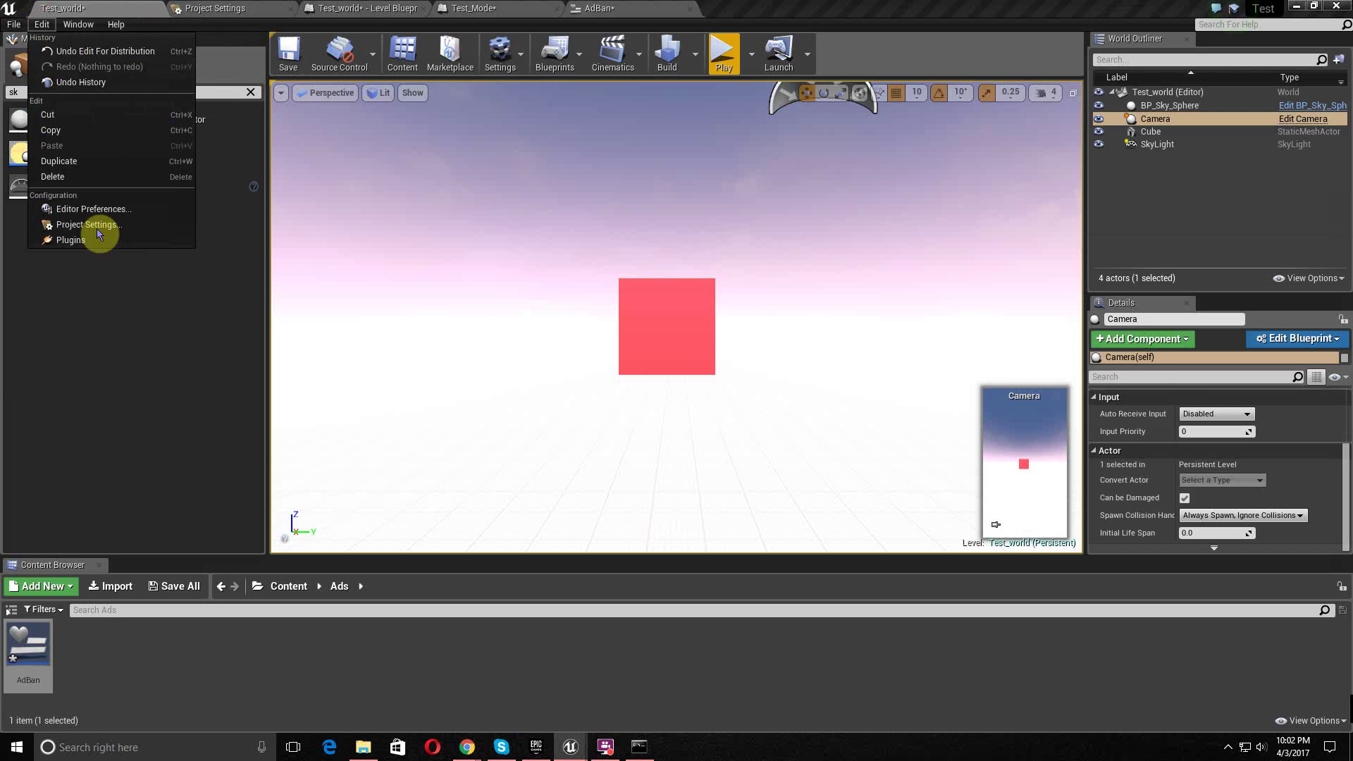
- Save the three assets, package Test for Android (ETC1) into Apps, then switch to PolyWorld
left_click(13, 24)
mouse_move(84, 257)
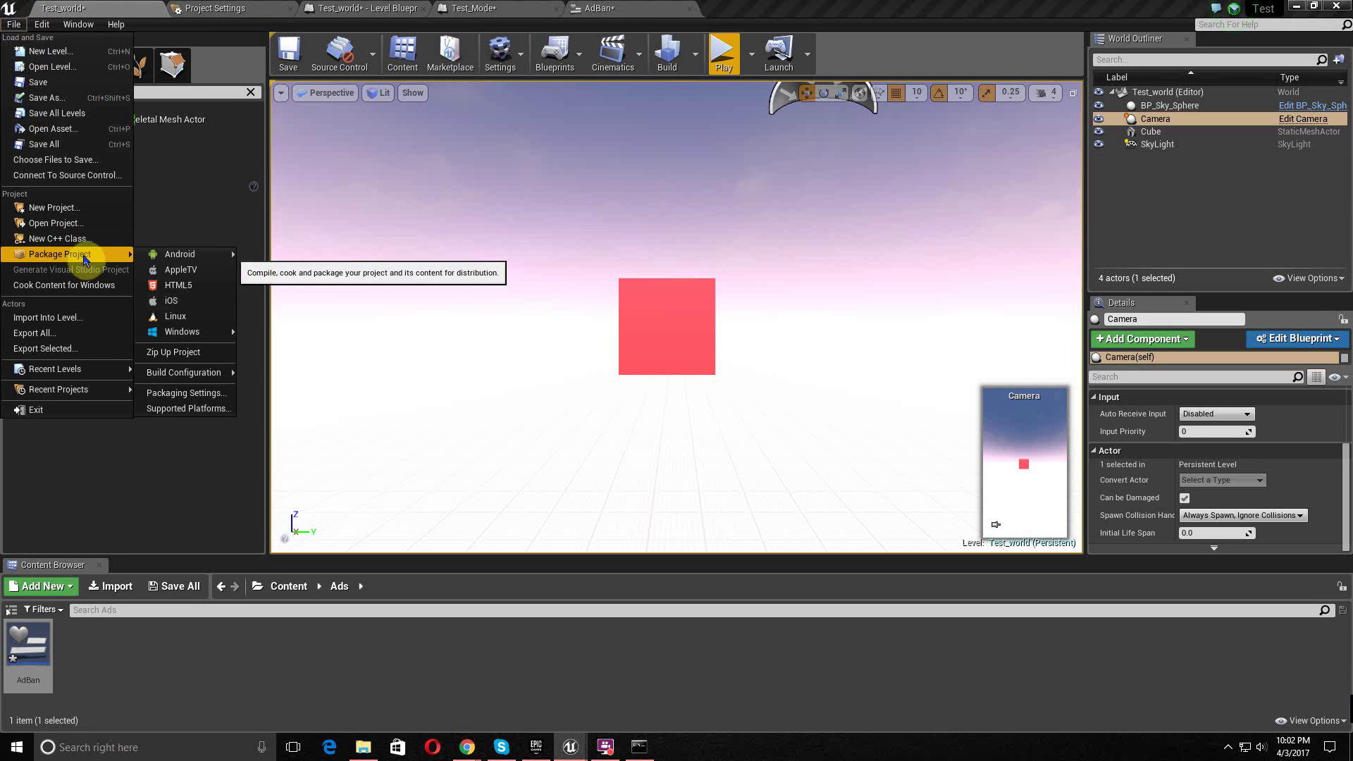
mouse_move(181, 255)
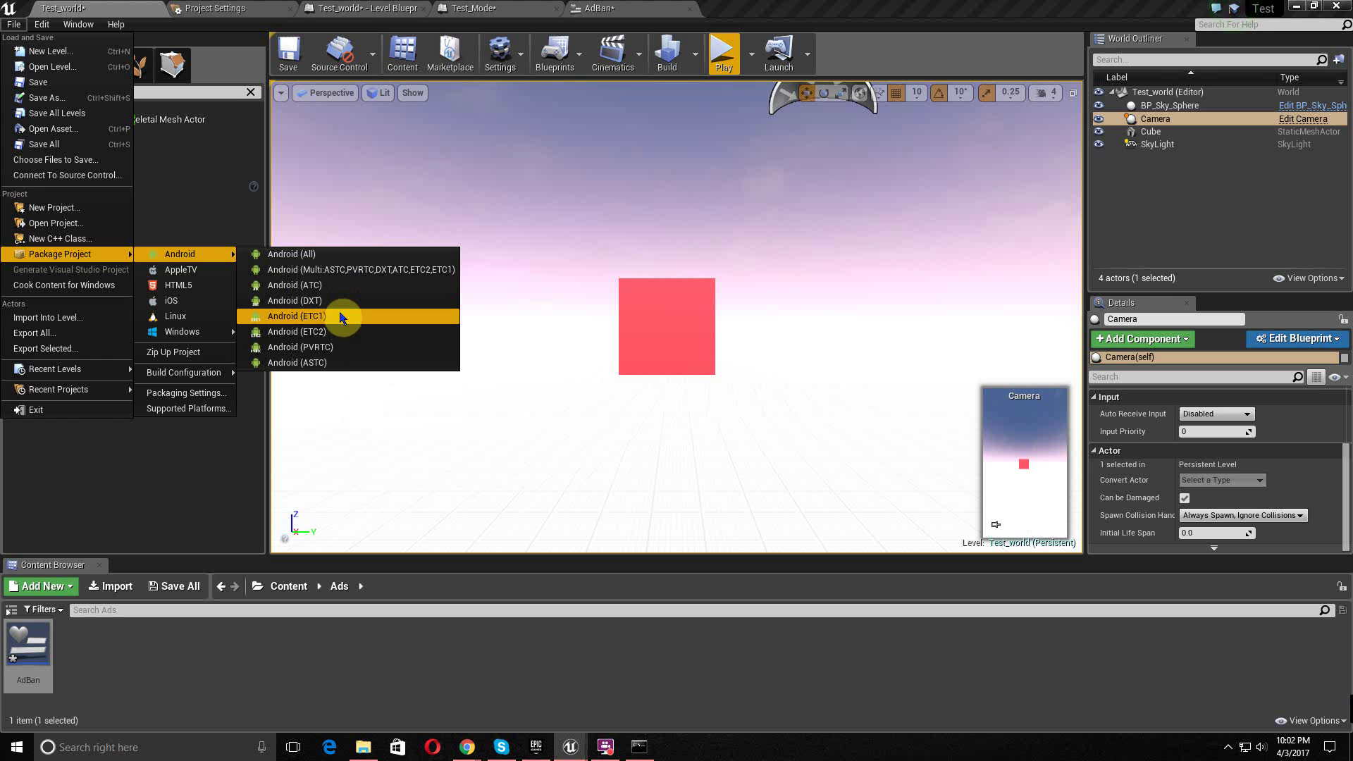
left_click(342, 317)
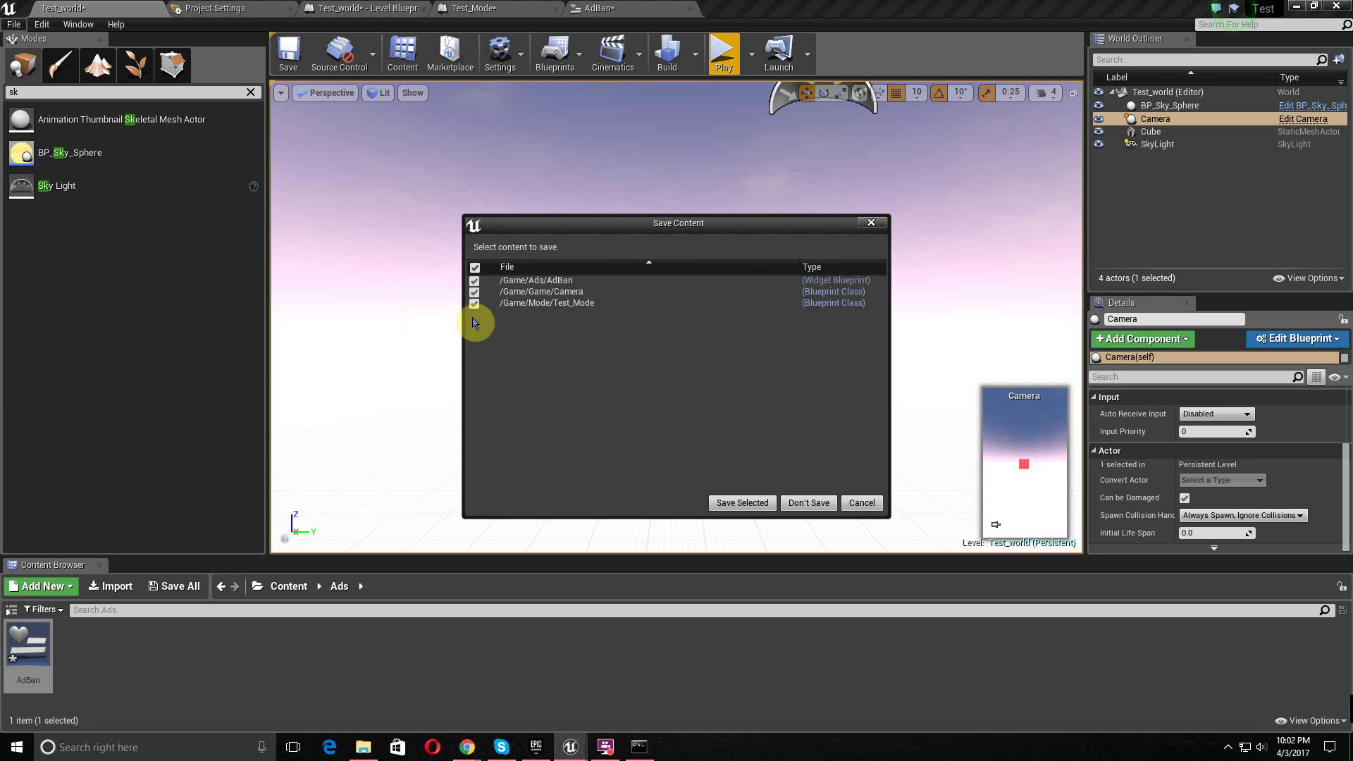
left_click(766, 504)
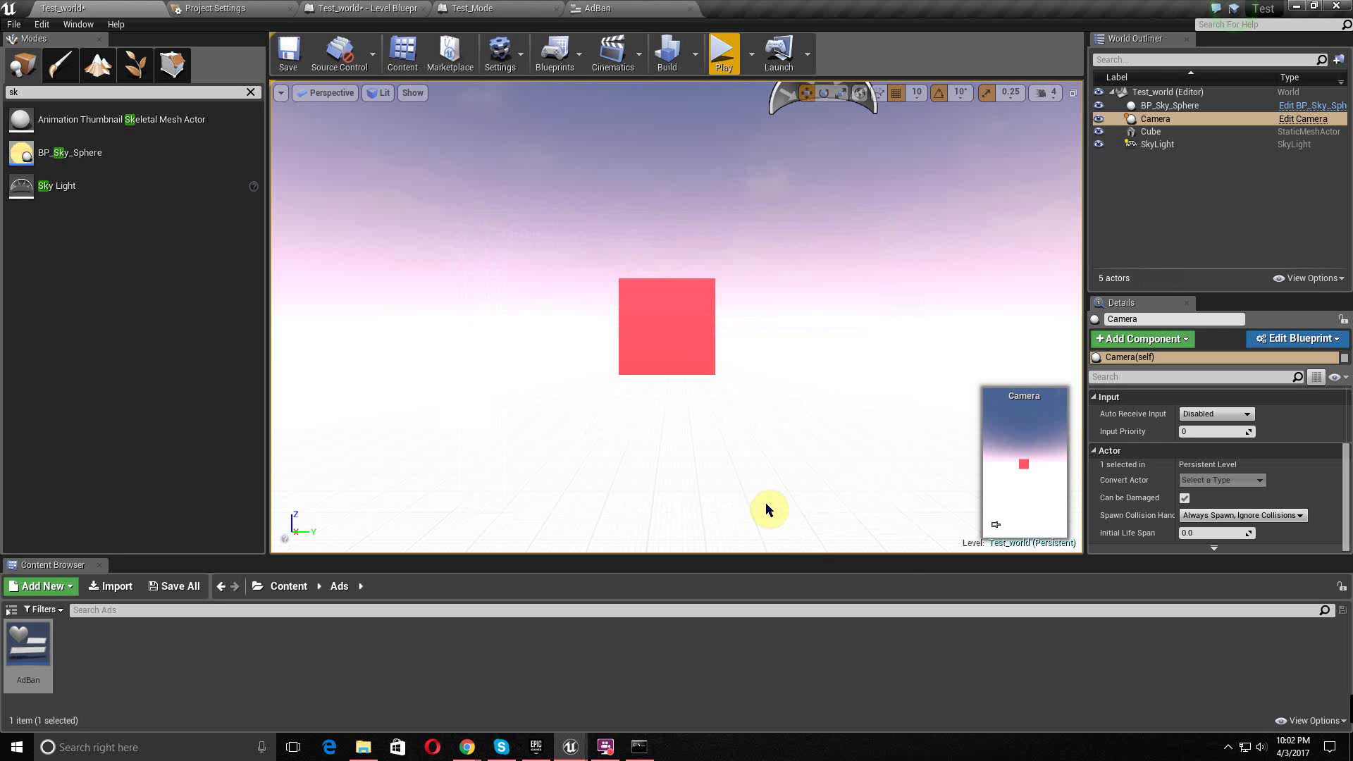
scroll(701, 431, "down", 4)
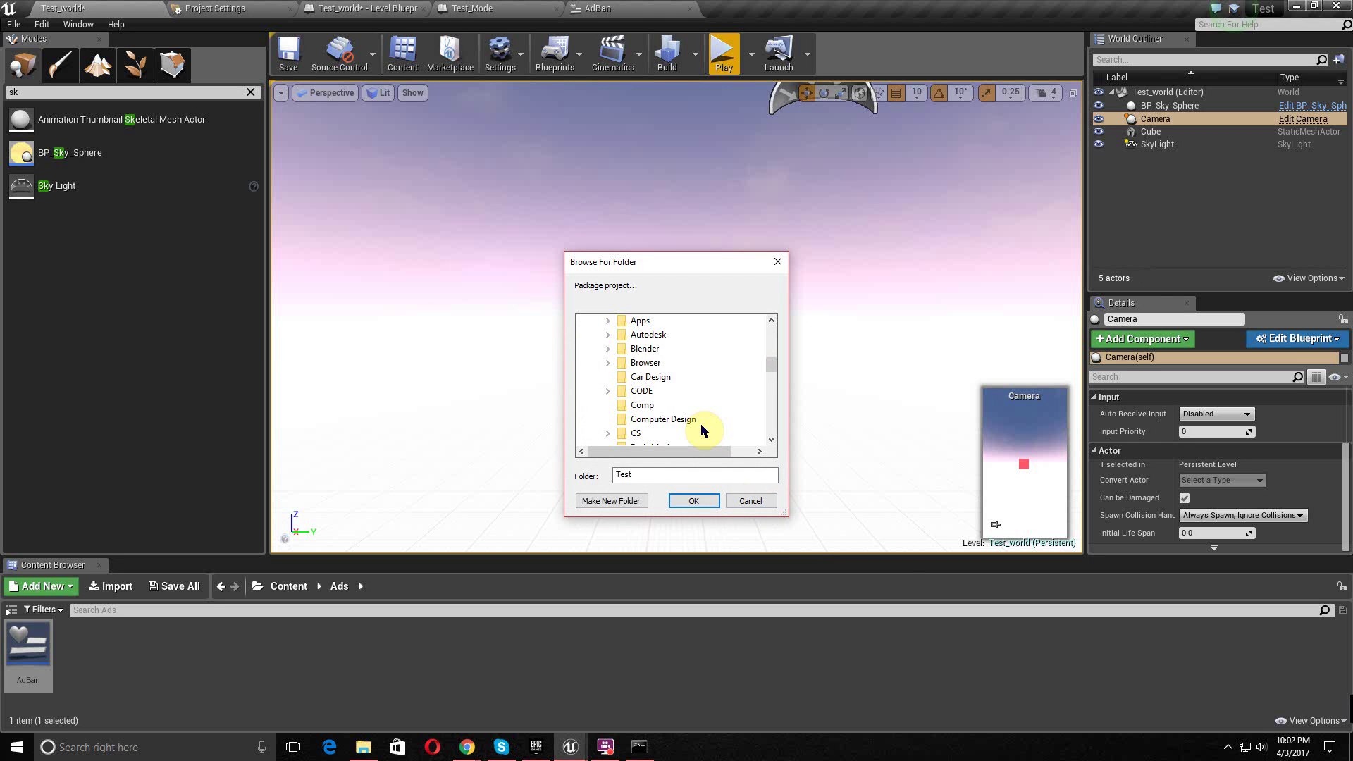
scroll(702, 430, "down", 2)
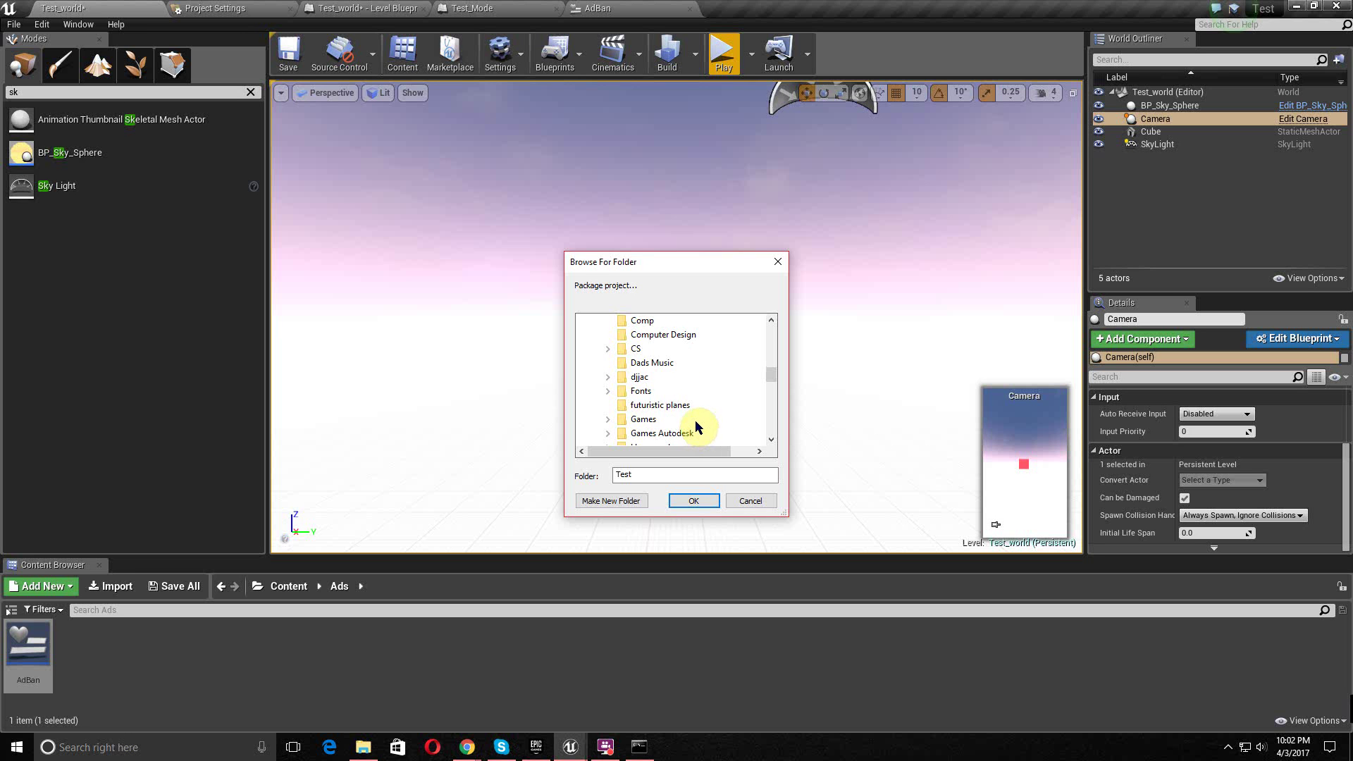
scroll(684, 416, "up", 4)
left_click(640, 405)
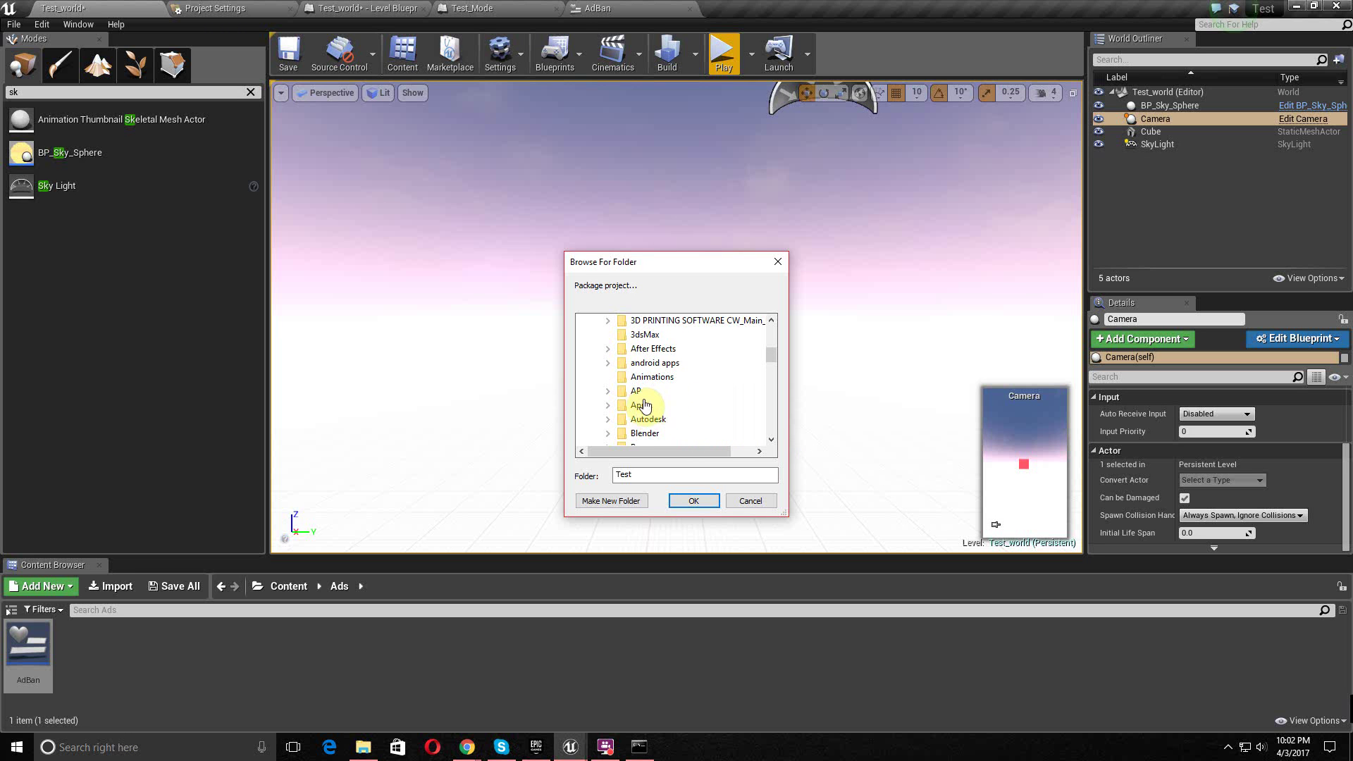
left_click(694, 501)
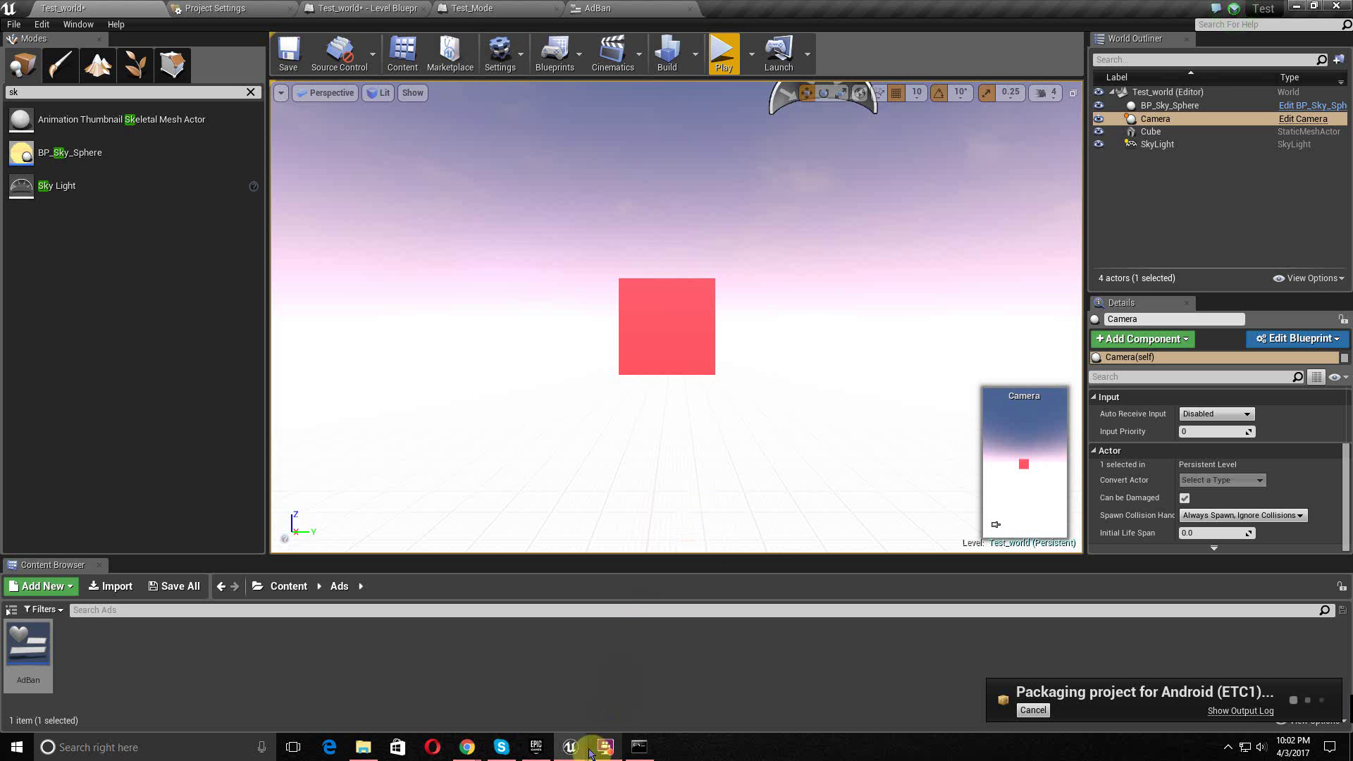
mouse_move(577, 753)
left_click(539, 699)
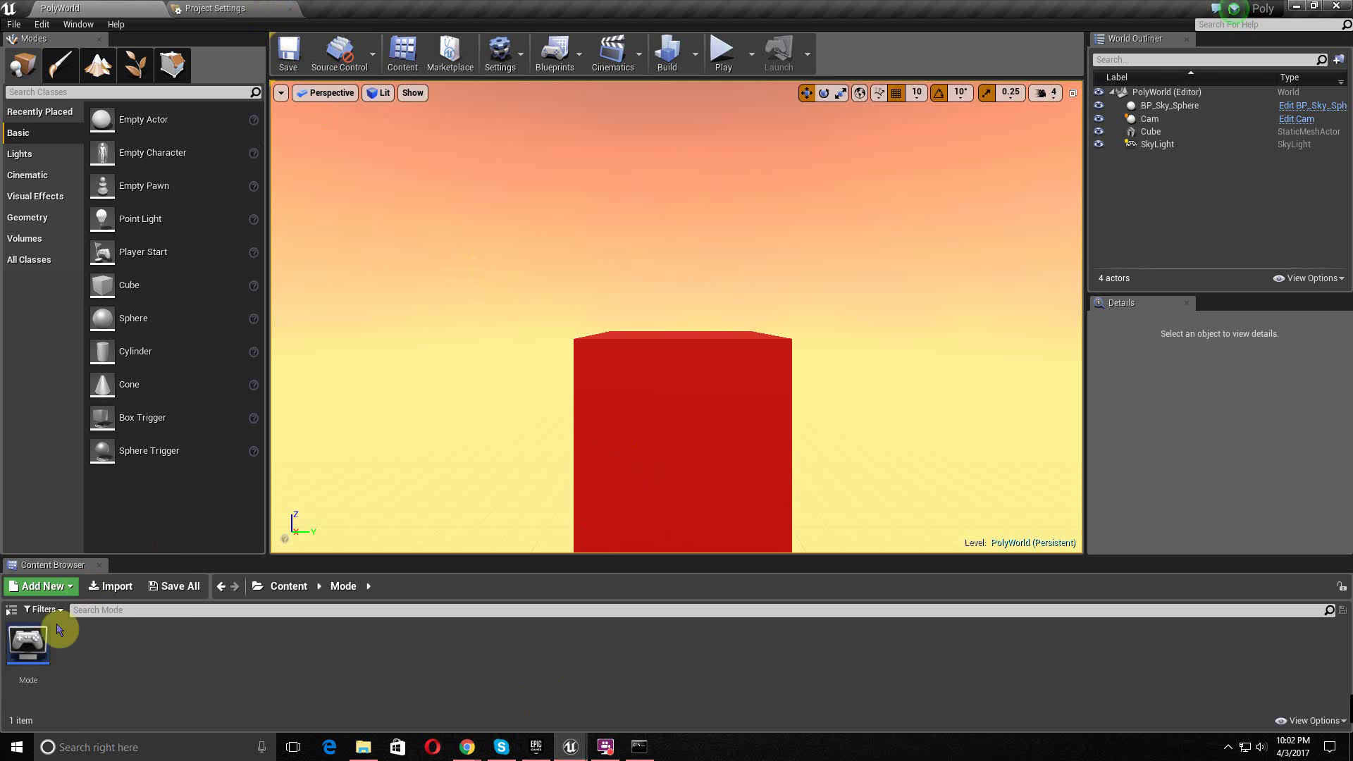
- Open and dock the Mode blueprint to review its banner-ad logic, then close it
double_click(28, 642)
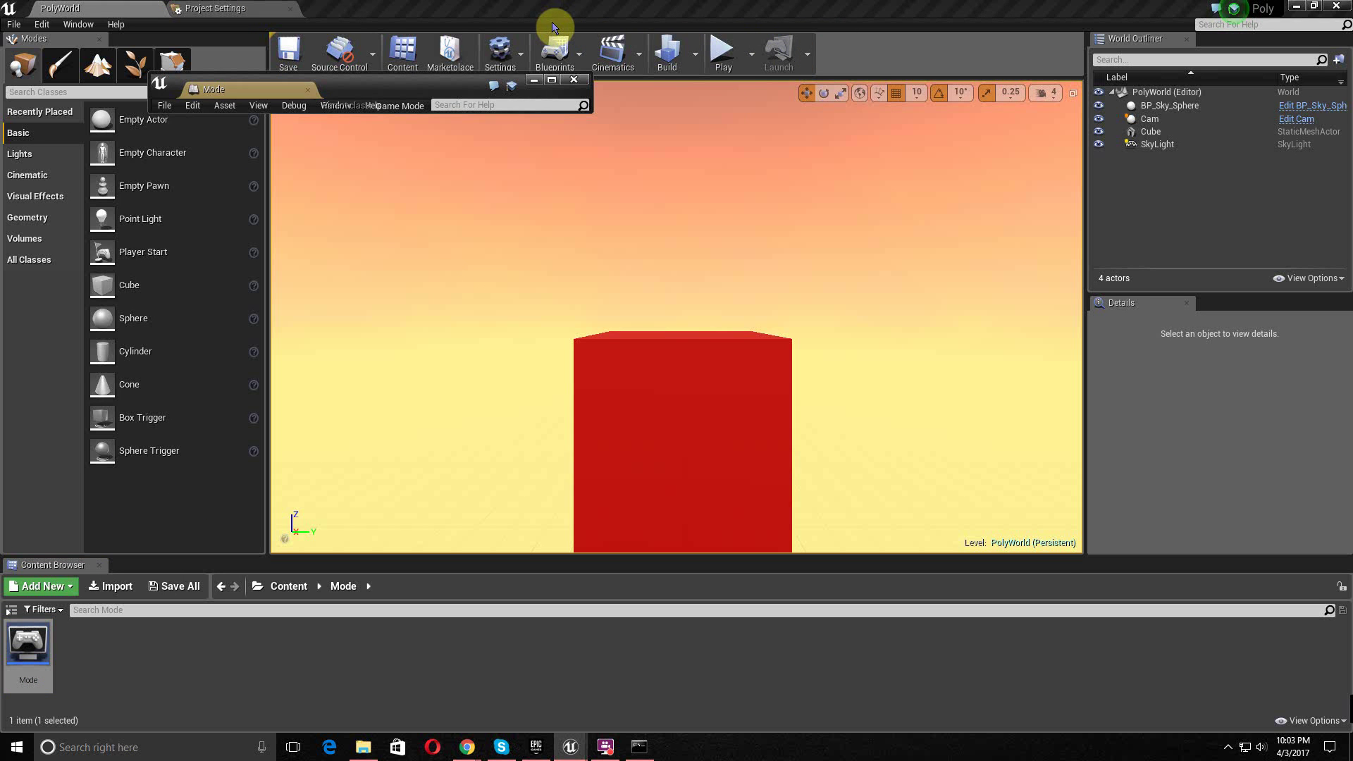
left_click_drag(291, 93, 401, 15)
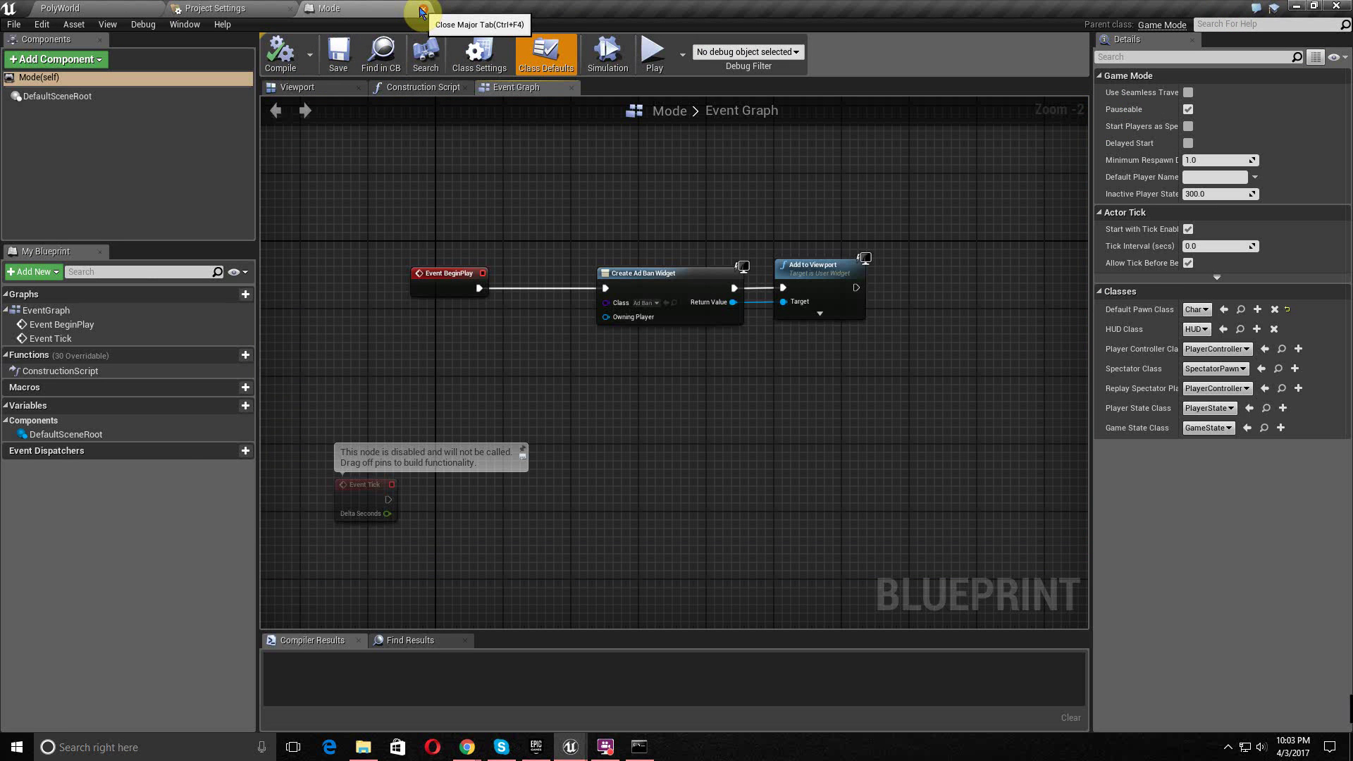
left_click(420, 11)
left_click(99, 8)
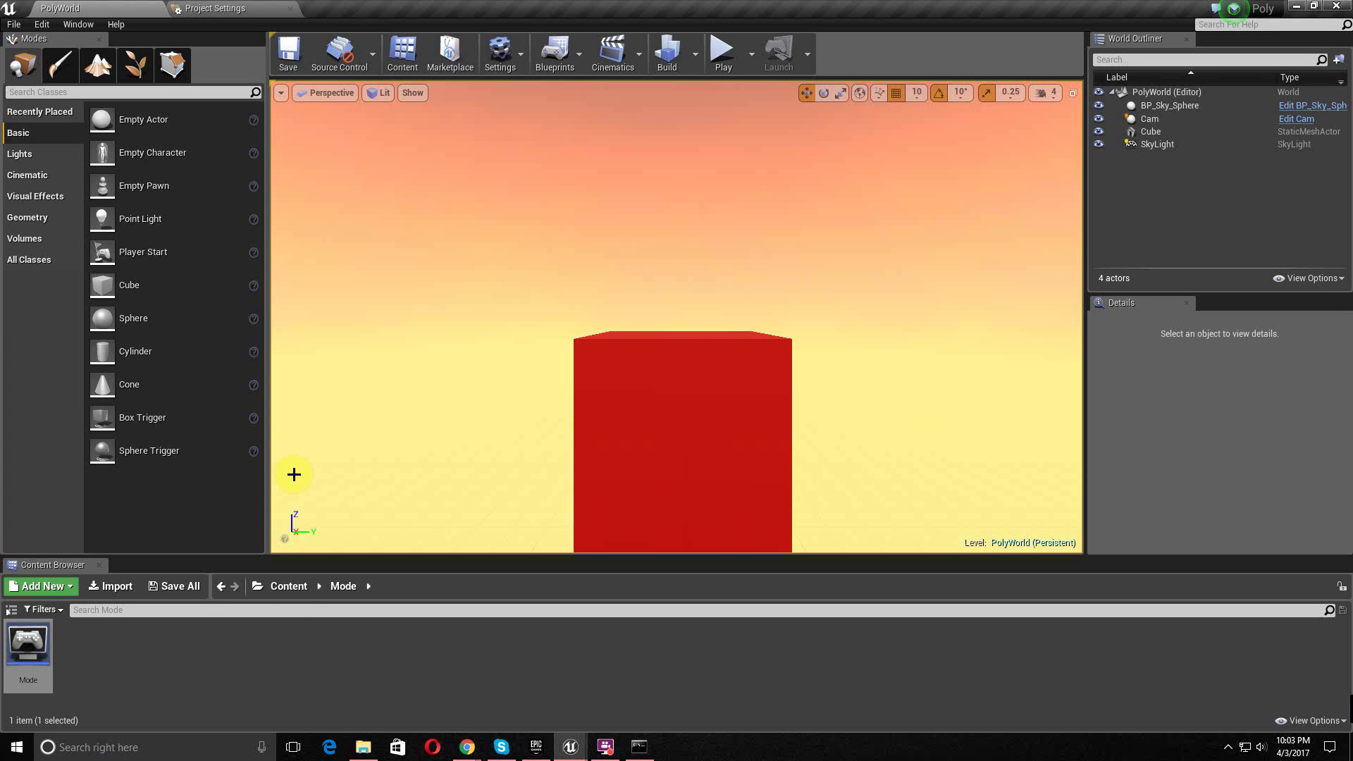
- Open the AdBan widget from Content > Ad, inspect its event graph, then close it
left_click(289, 586)
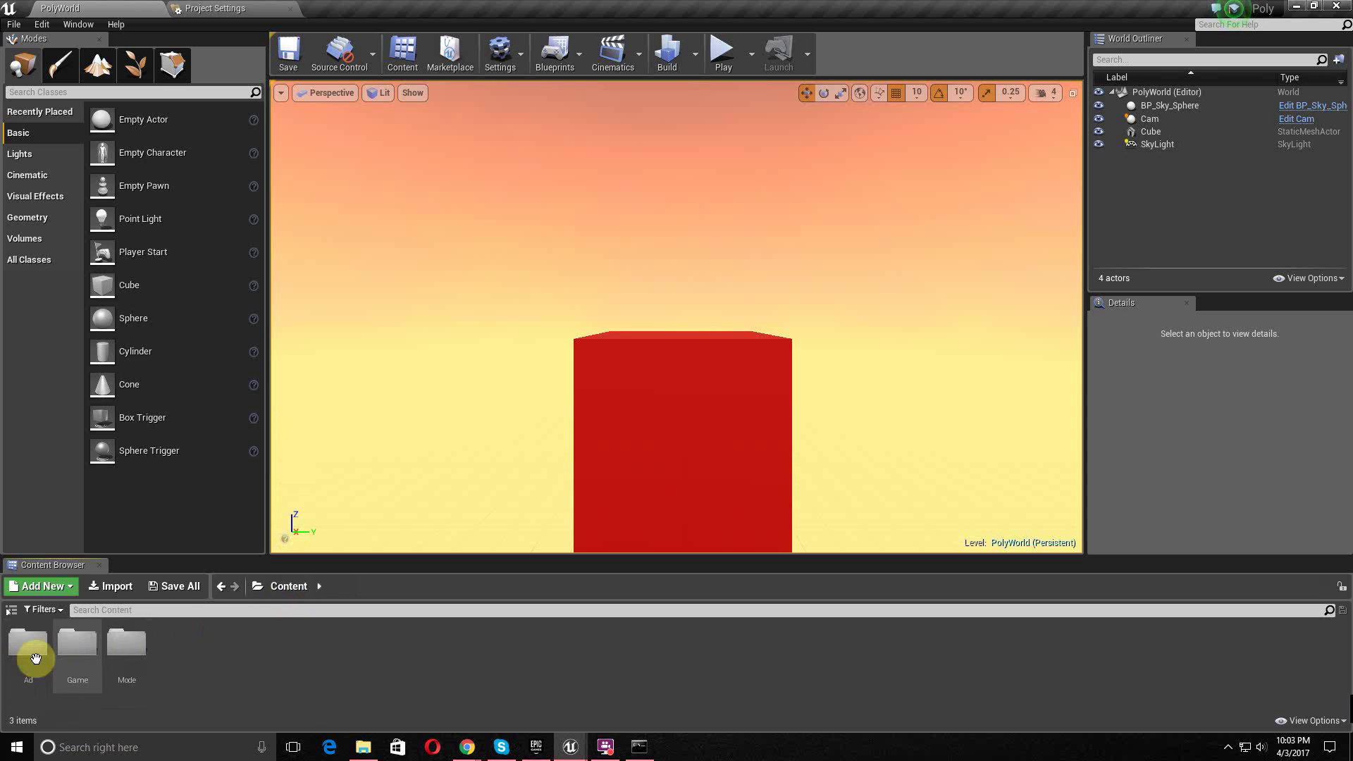
double_click(10, 661)
double_click(19, 655)
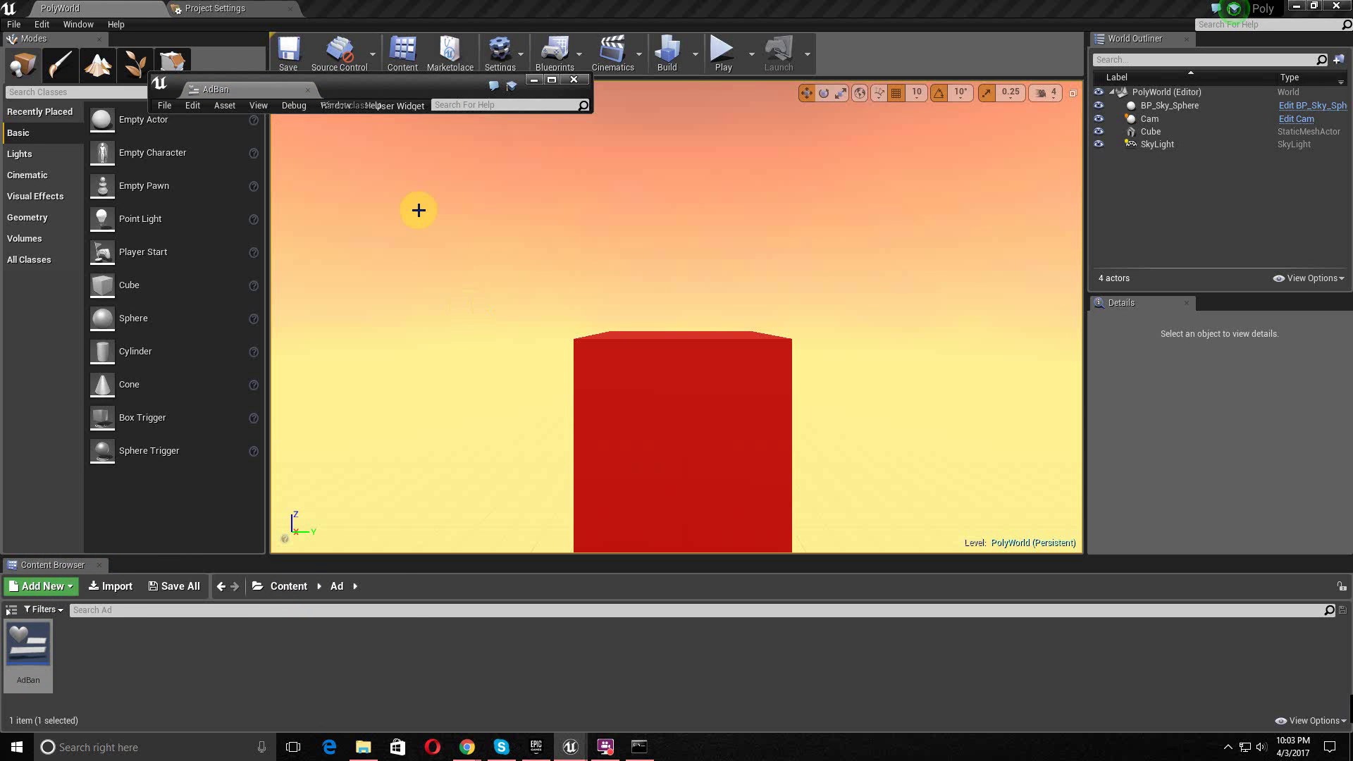
left_click_drag(260, 90, 314, 10)
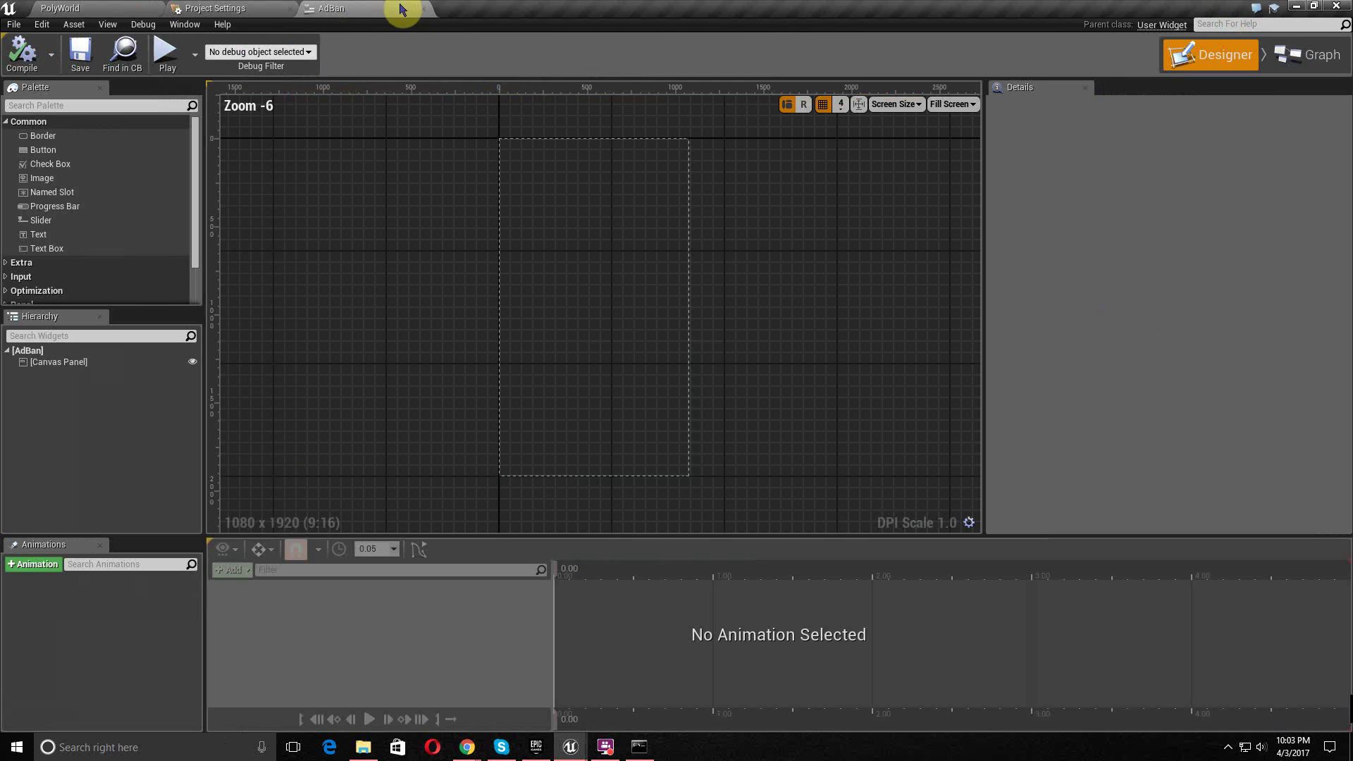
left_click(1286, 67)
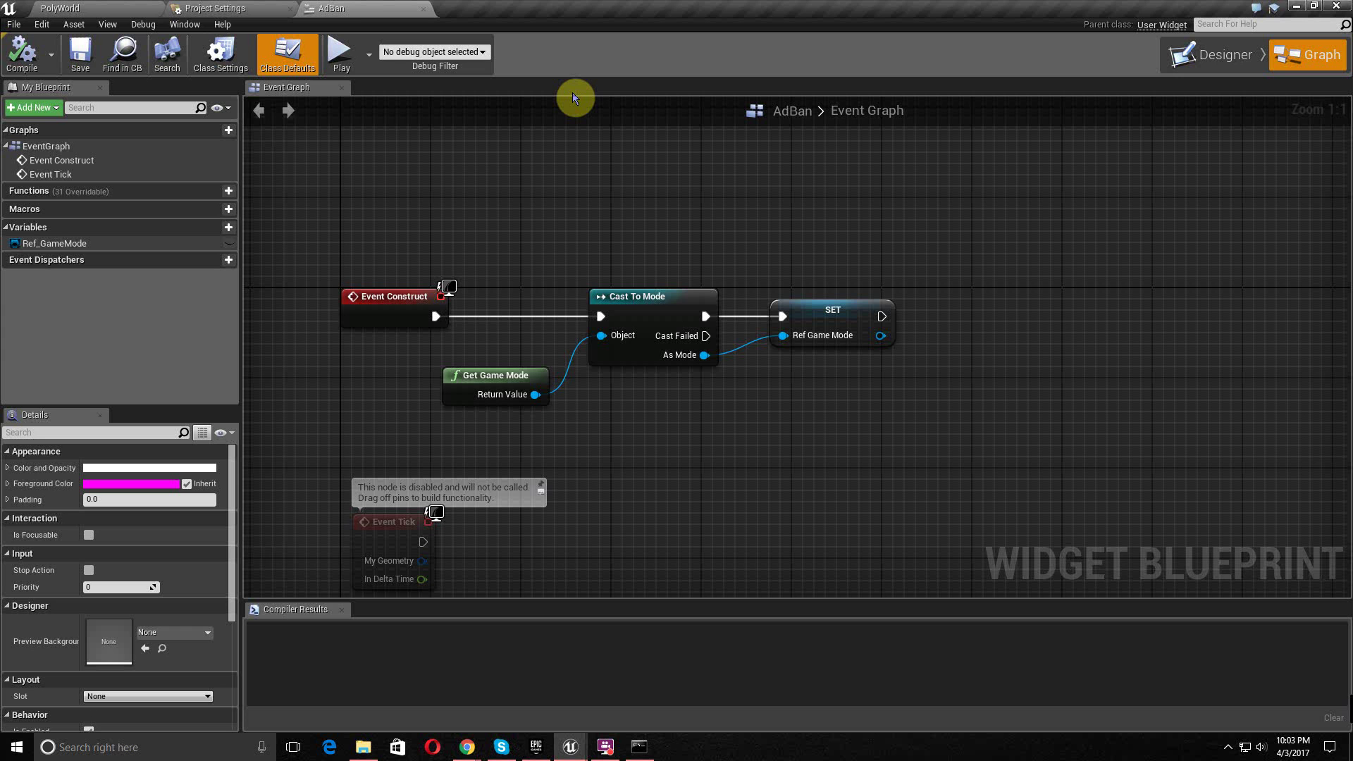
left_click(422, 9)
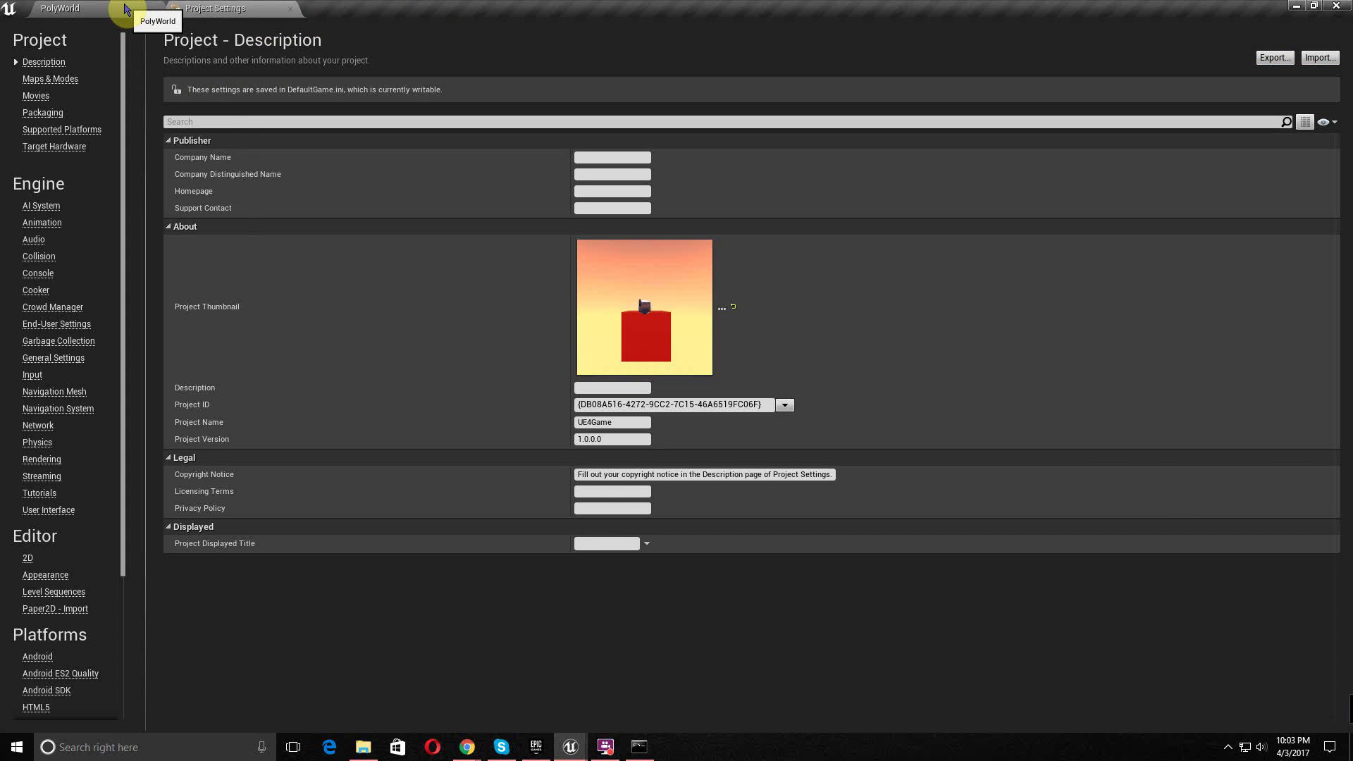
left_click(126, 9)
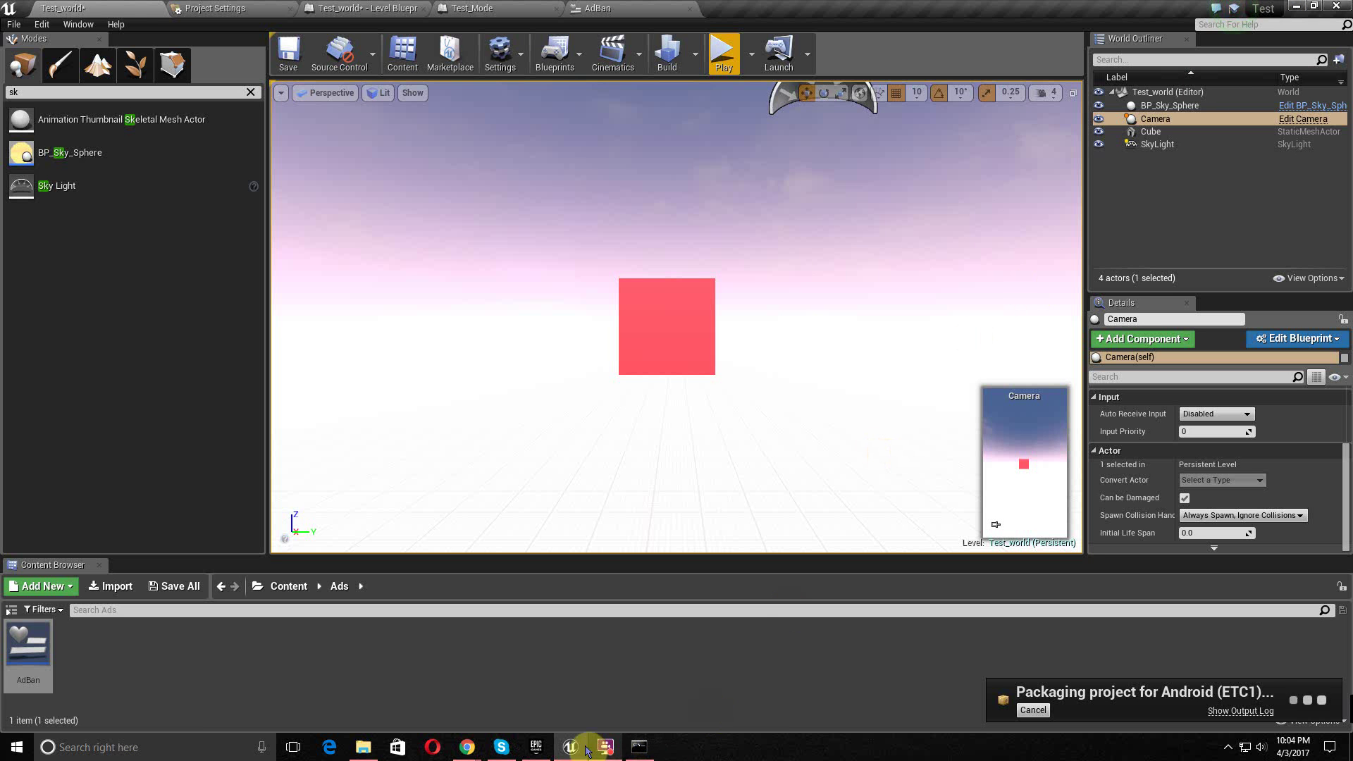
- Look at the Phinq and Drop projects in the launcher Library, then minimize the launcher, editor and Chrome
left_click(537, 749)
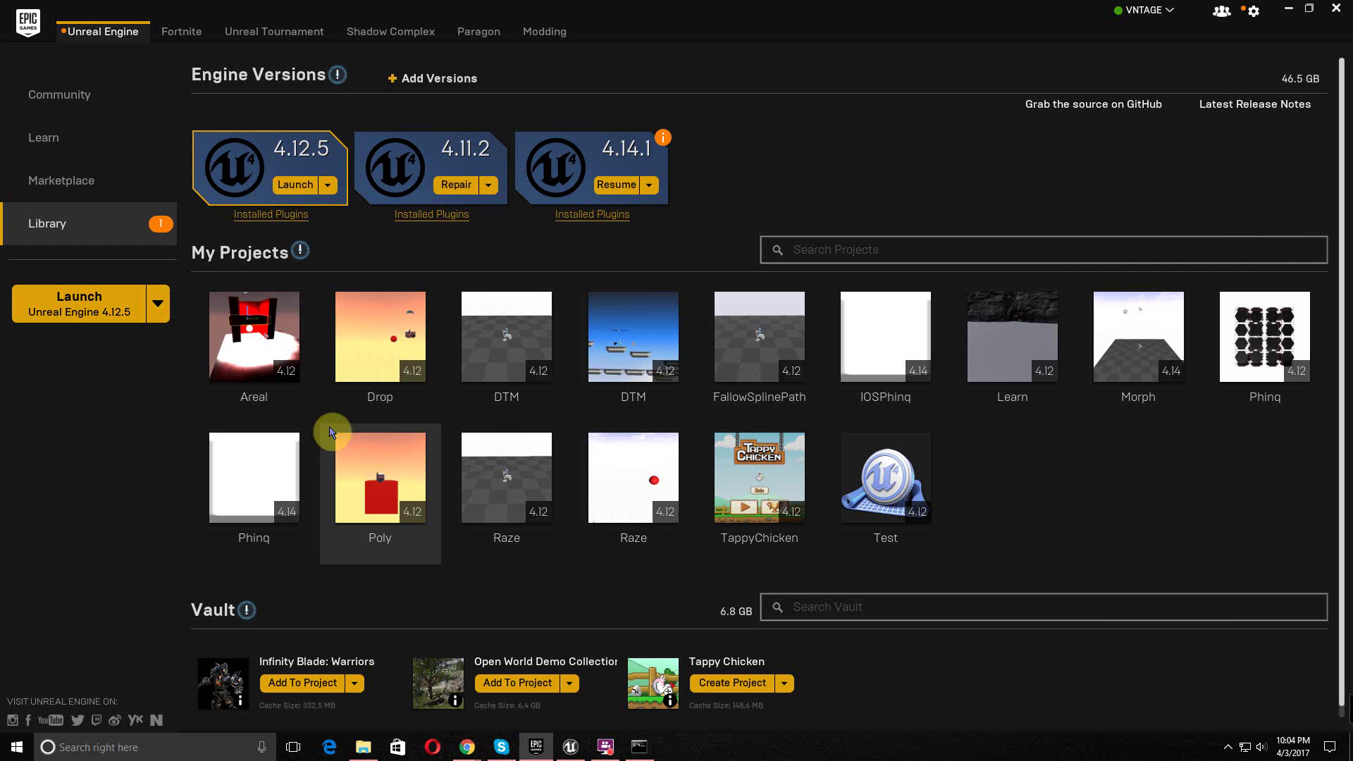
left_click(251, 448)
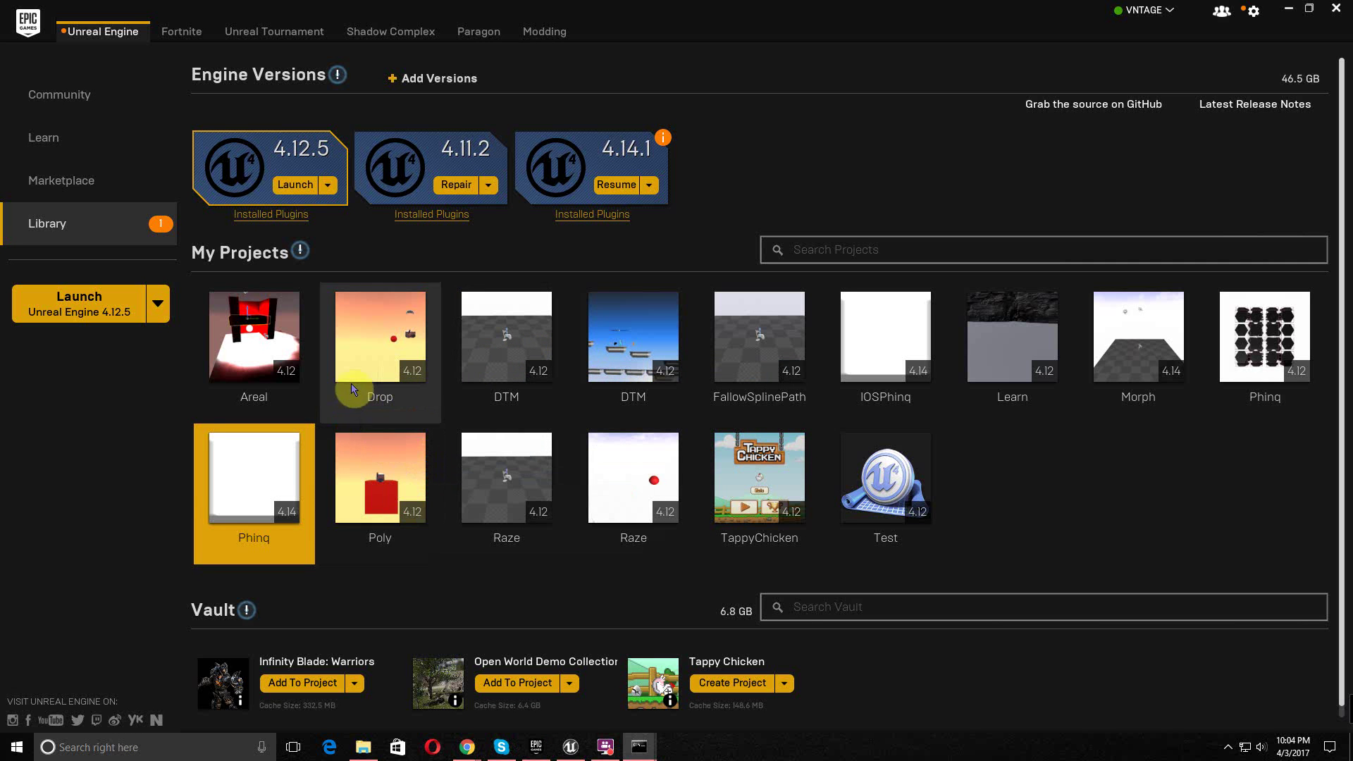
left_click(348, 414)
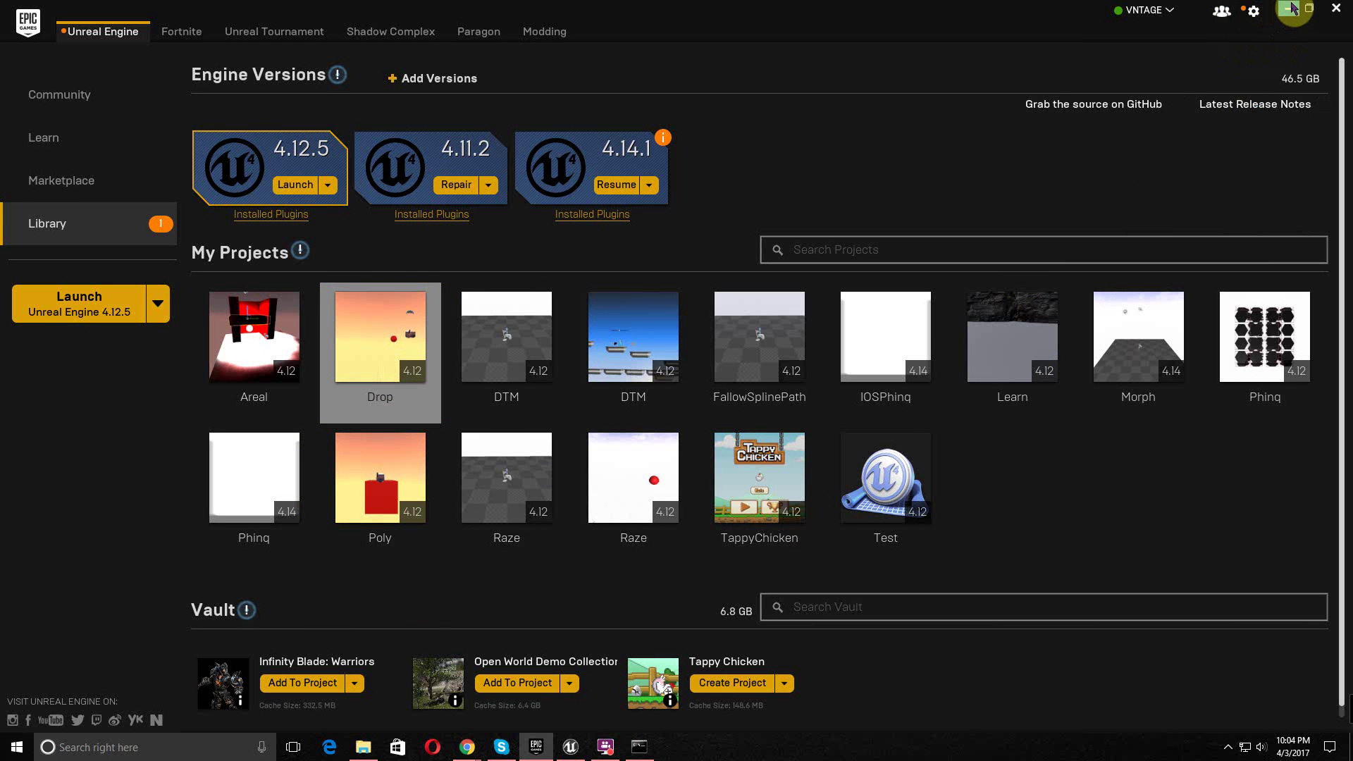
left_click(1293, 8)
left_click(1244, 9)
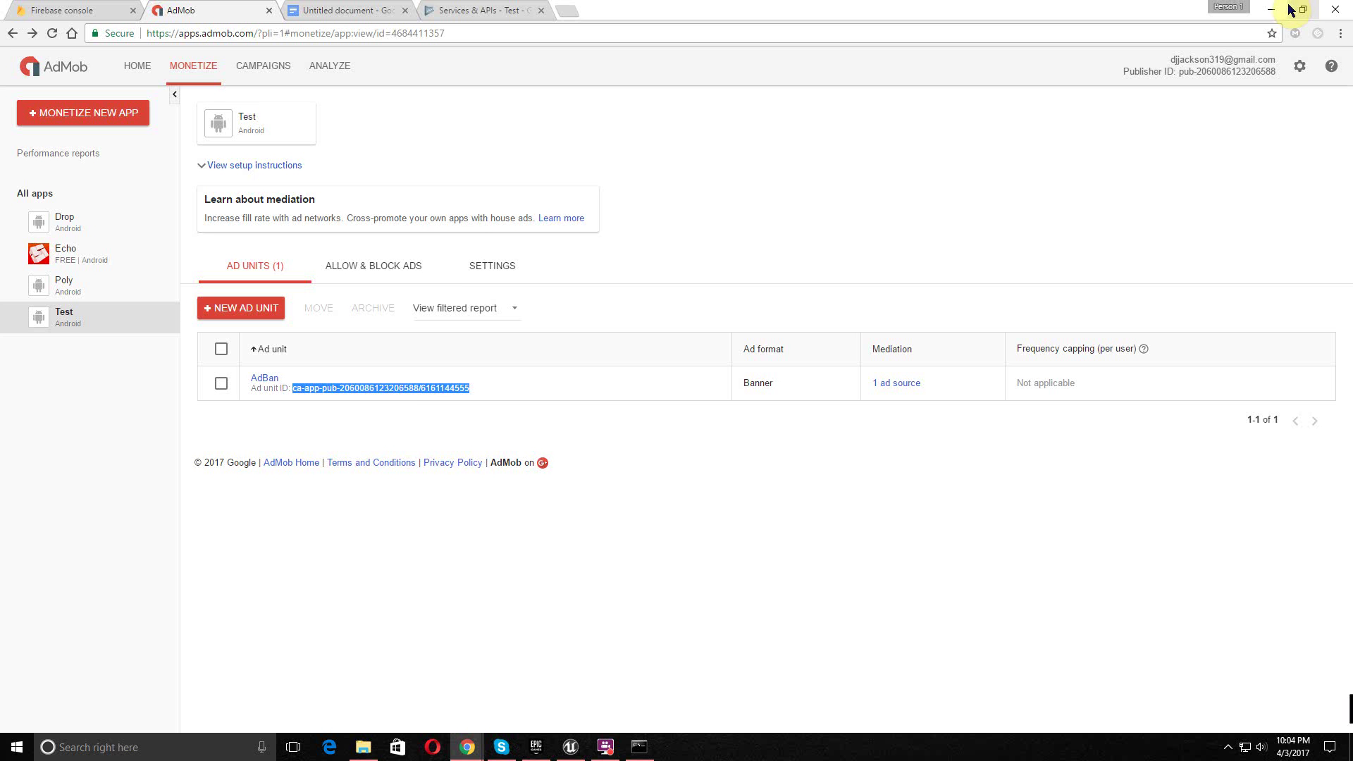
left_click(1273, 9)
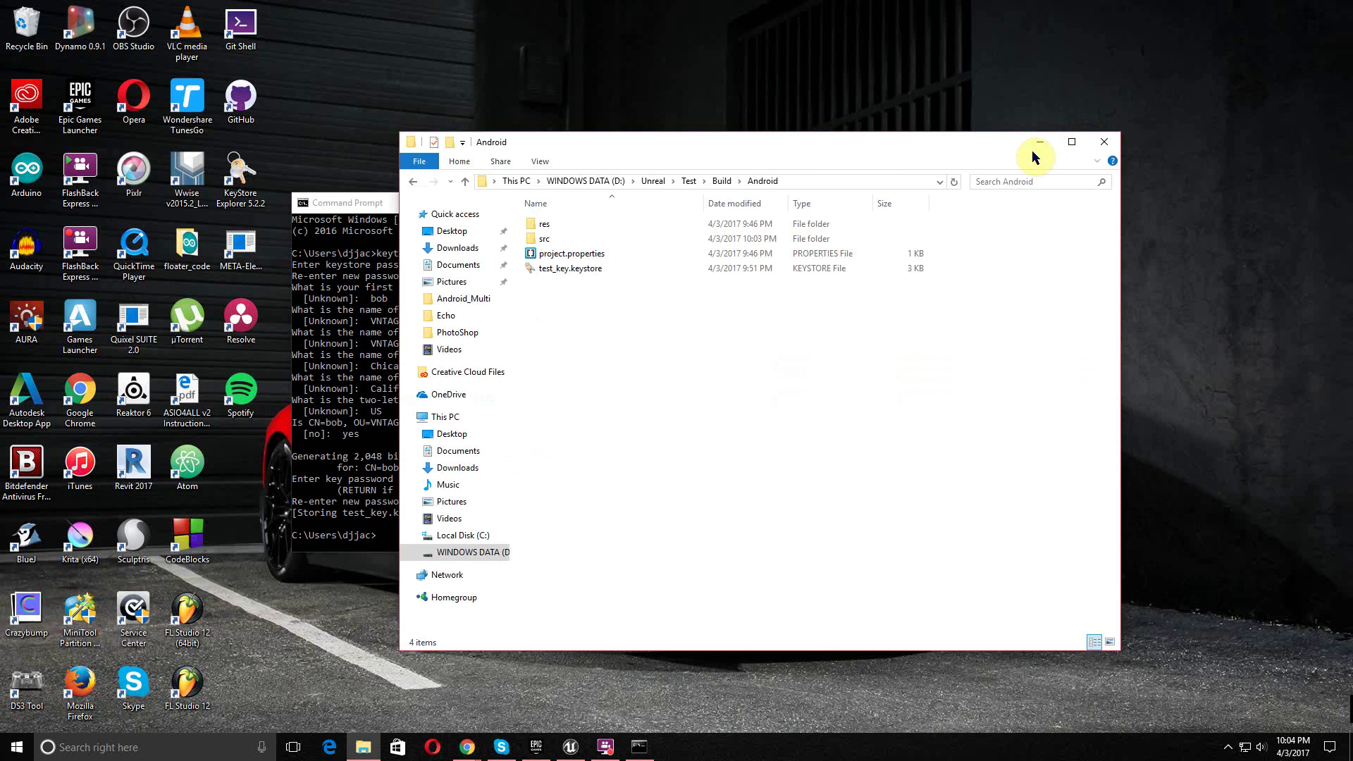
- Minimize the Build\Android folder, close Command Prompt, and move the recorder window aside
left_click(1032, 145)
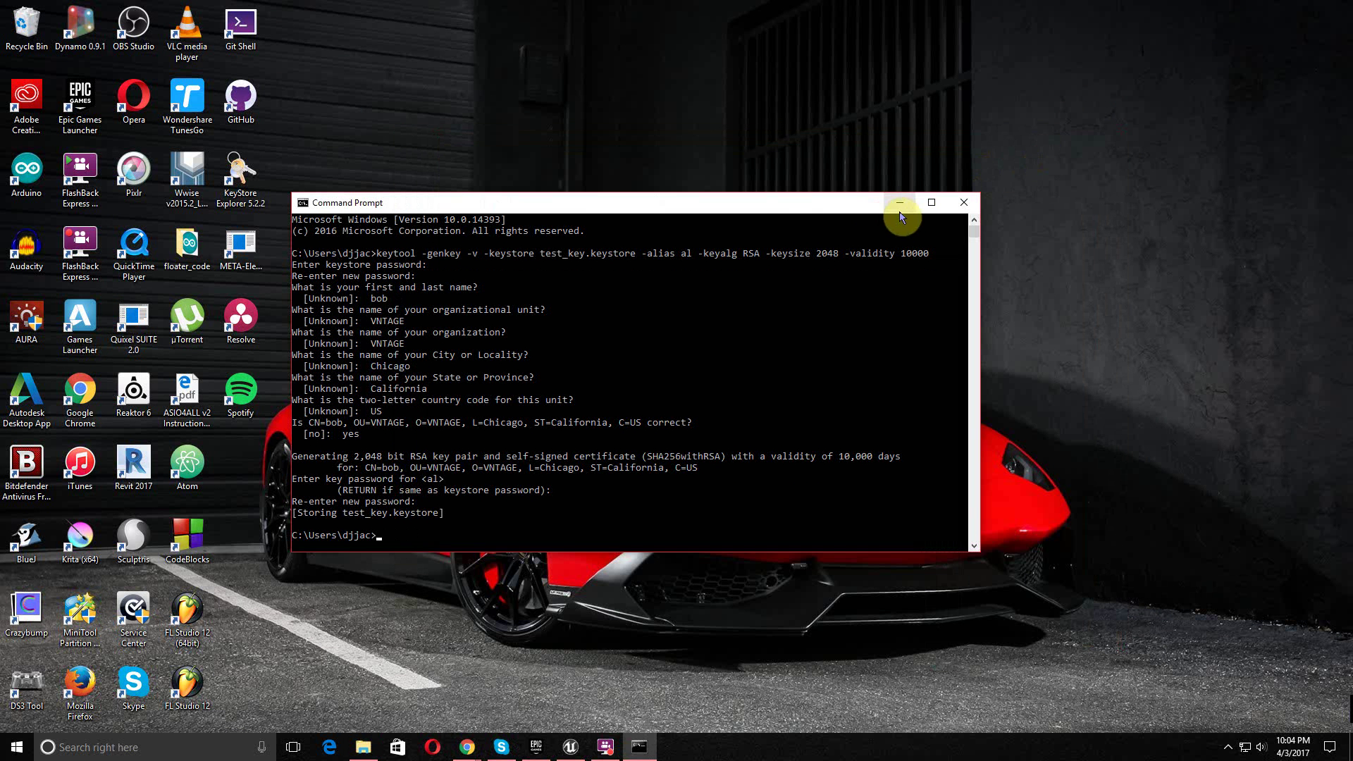
left_click(952, 203)
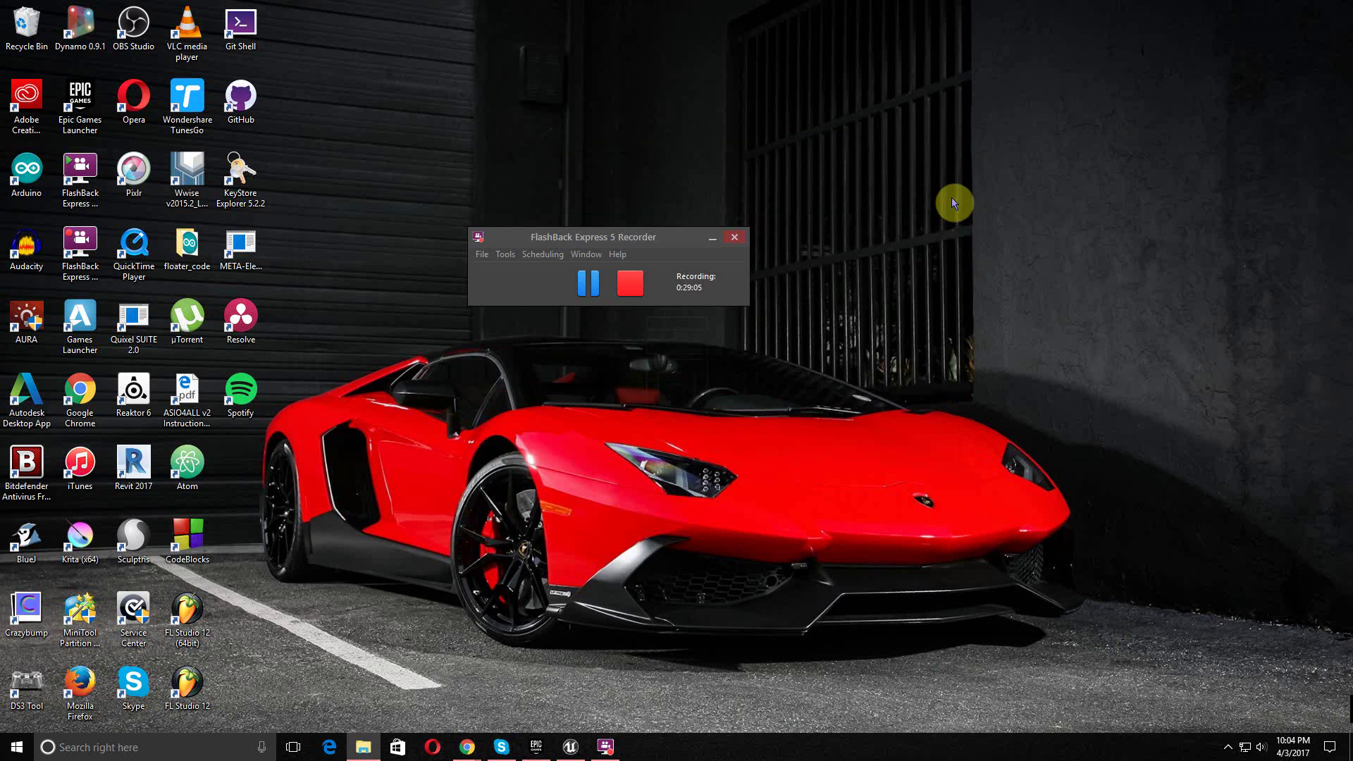
left_click_drag(602, 237, 938, 202)
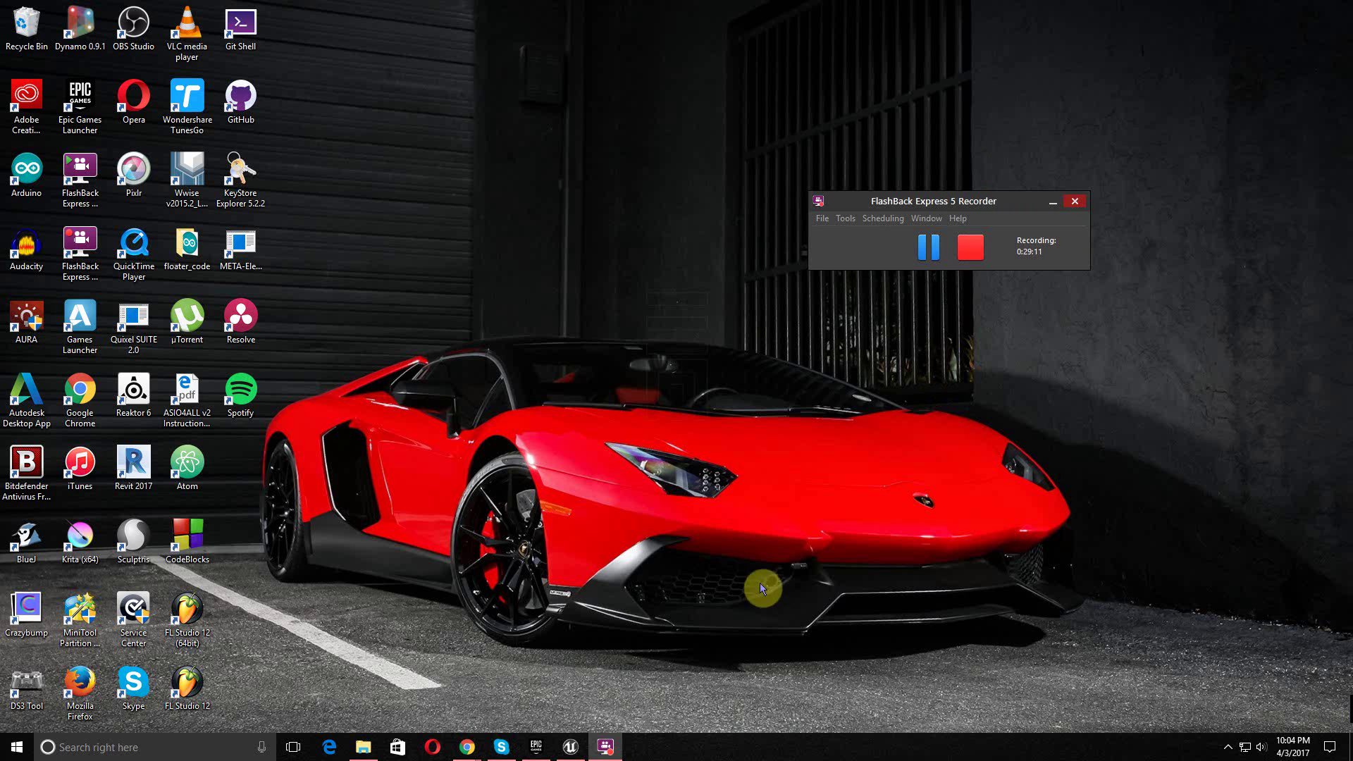
- Launch the Phinq project from the Epic Games Launcher, then bring AdMob in Chrome forward
left_click(543, 749)
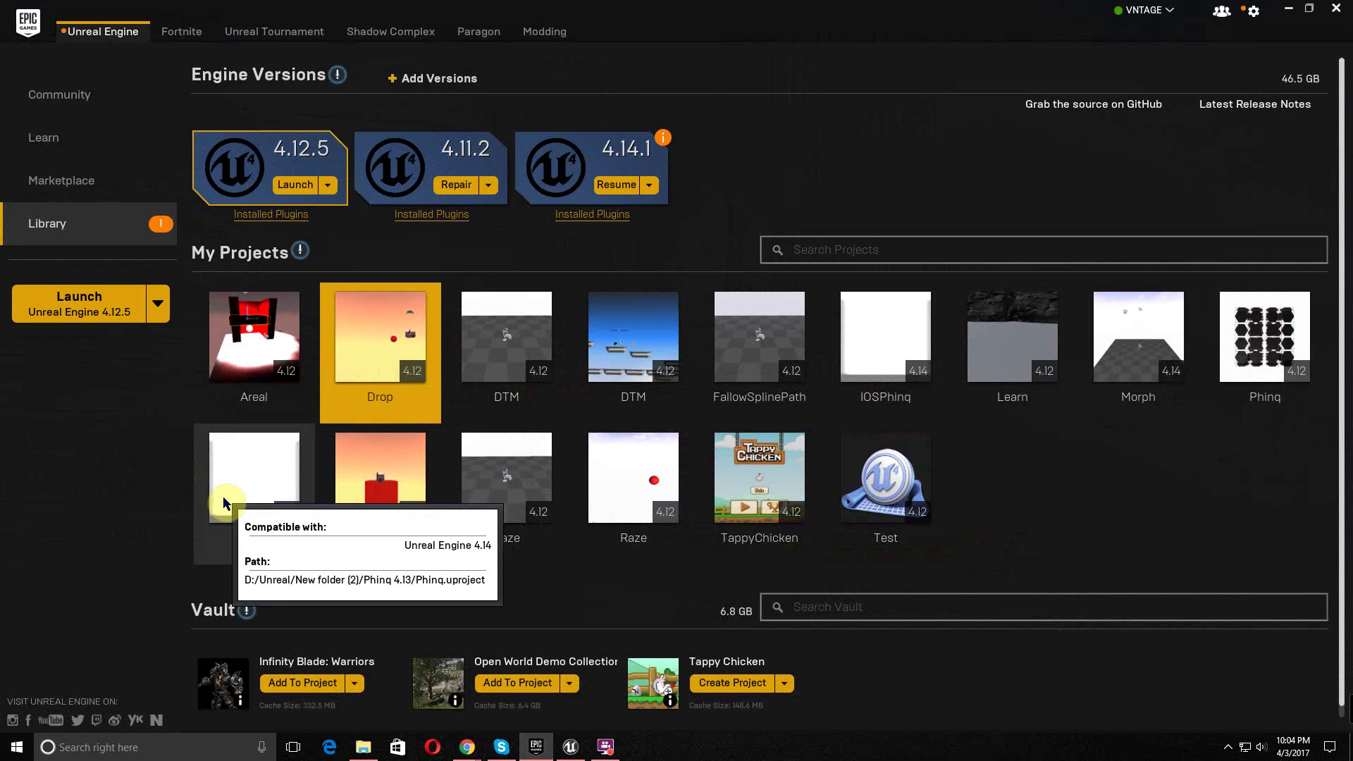
double_click(224, 503)
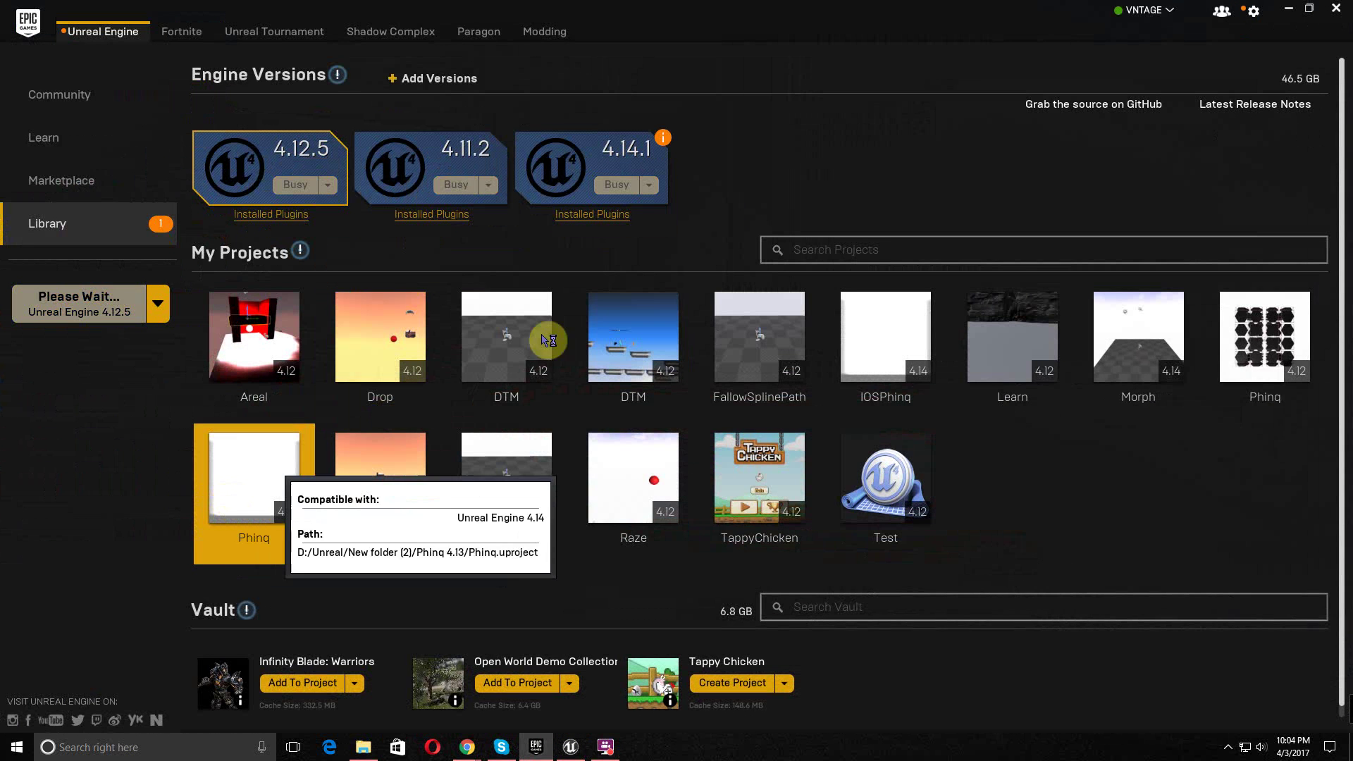
left_click(1289, 8)
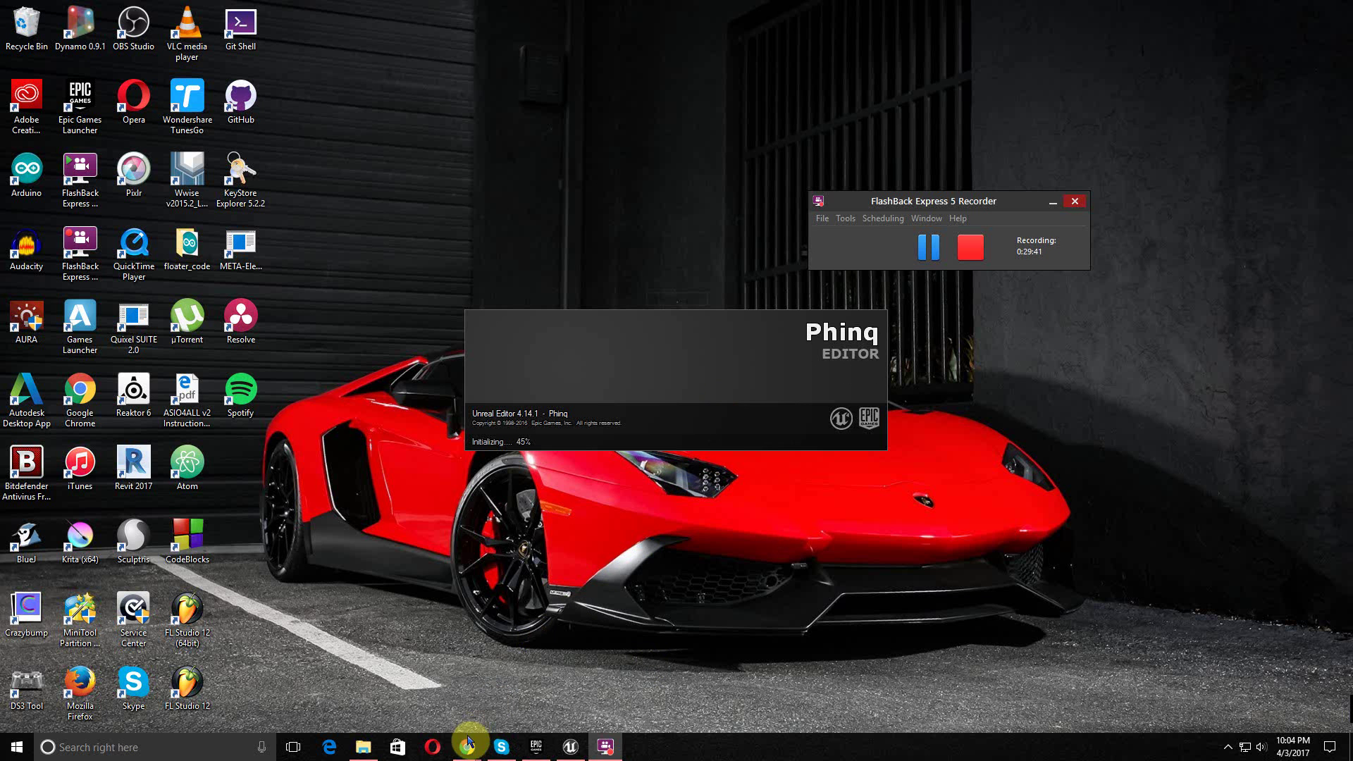
mouse_move(467, 748)
left_click(504, 698)
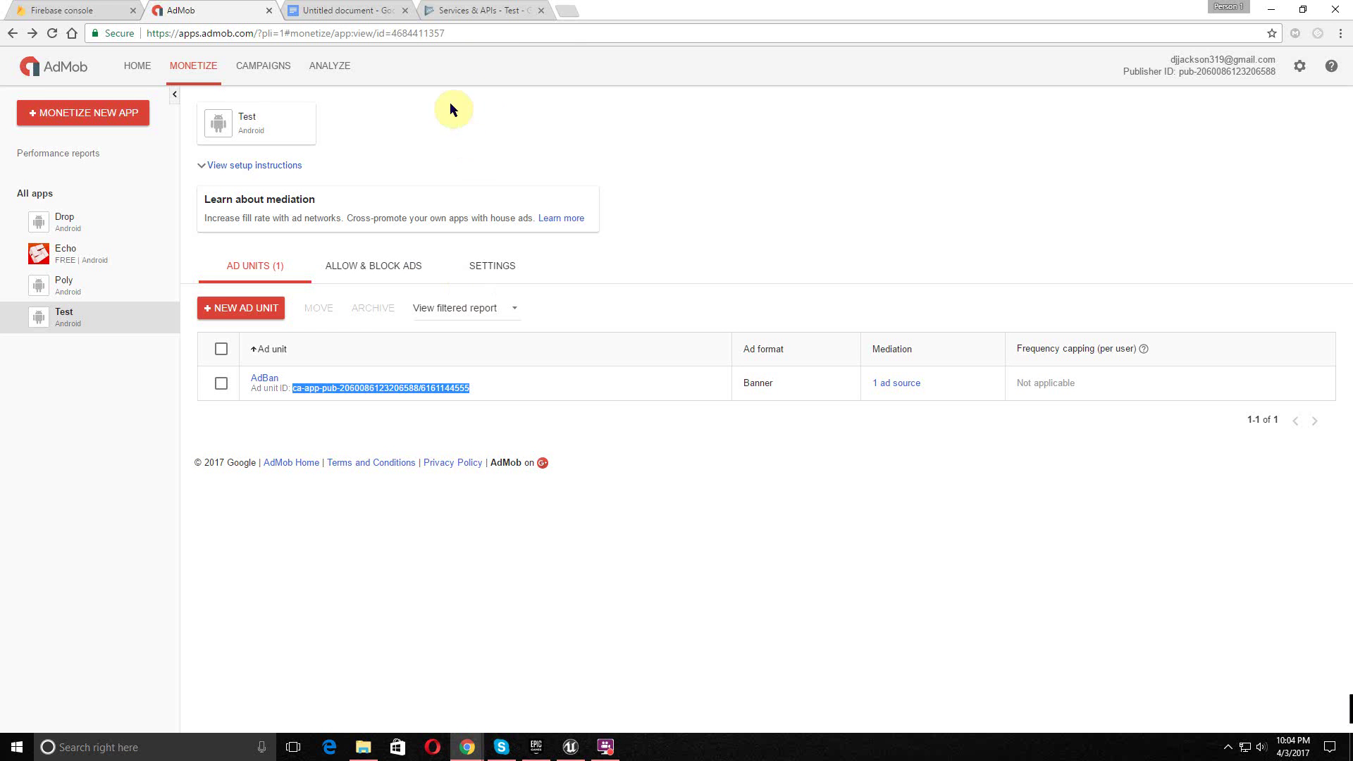
- In a new tab, search Google for 'play store' and open My apps in Google Play
left_click(568, 11)
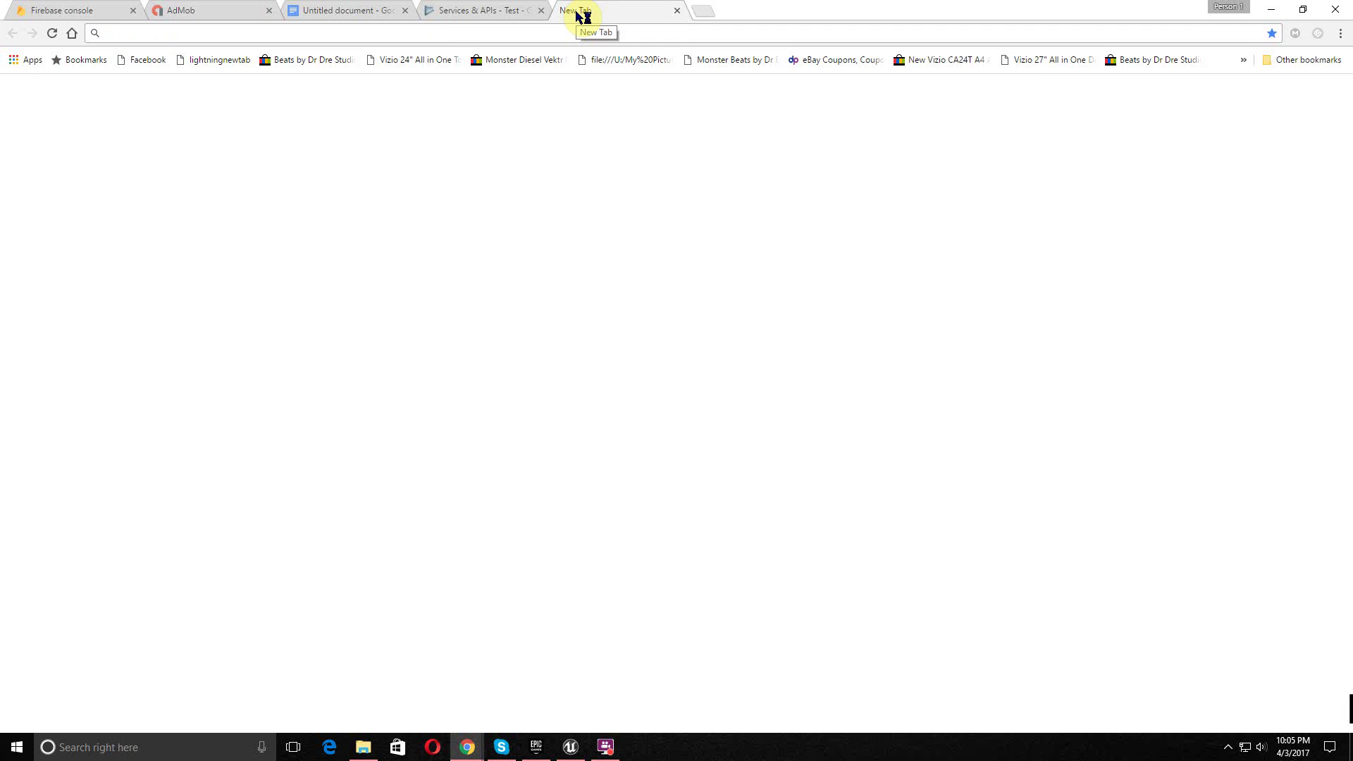
type("google")
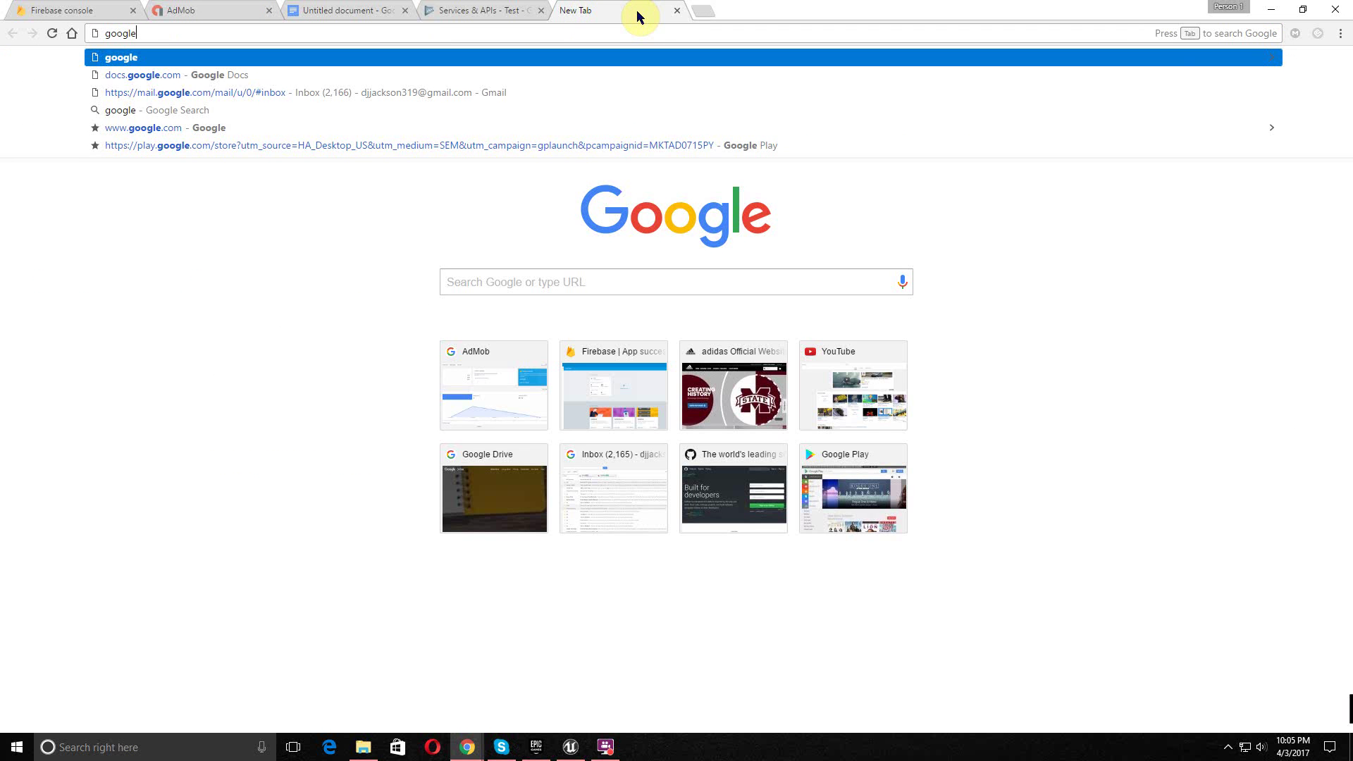
key("Tab")
type("play store")
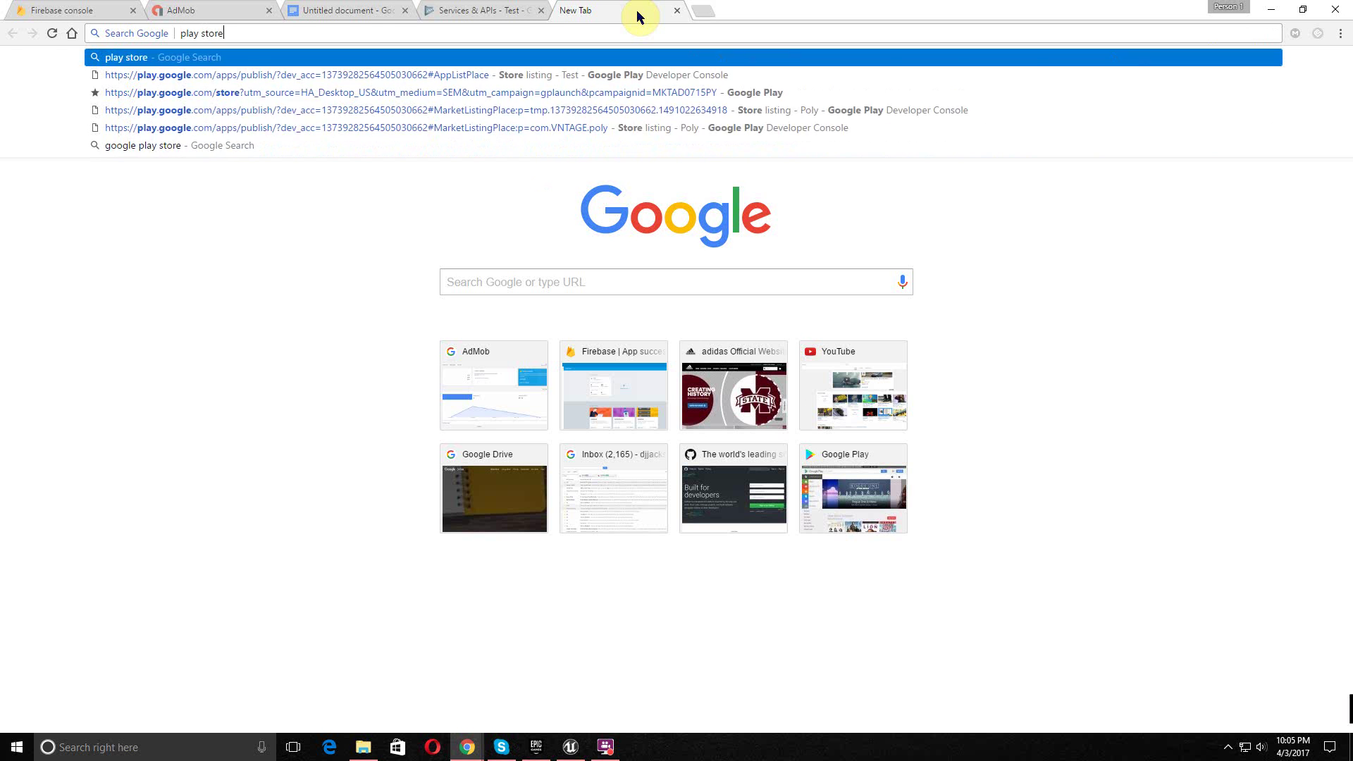
key("Return")
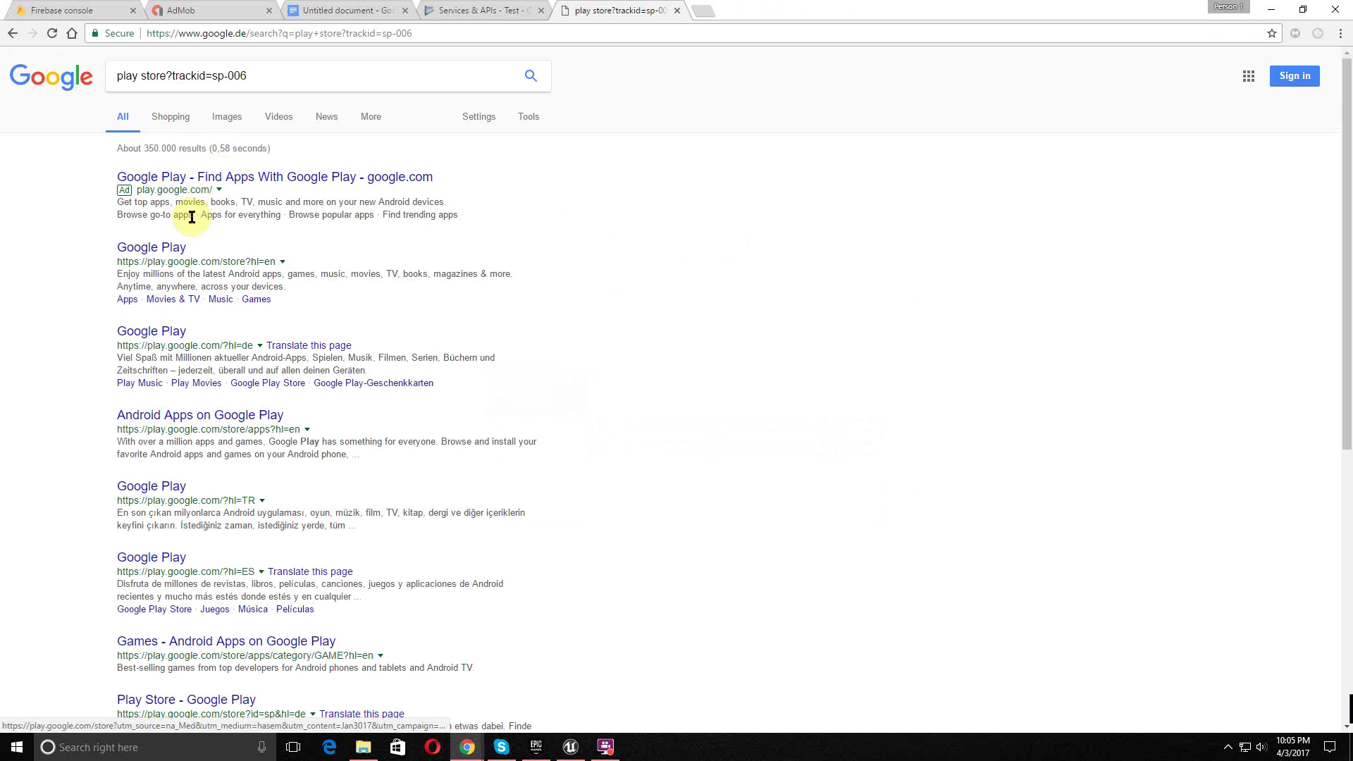
left_click(180, 248)
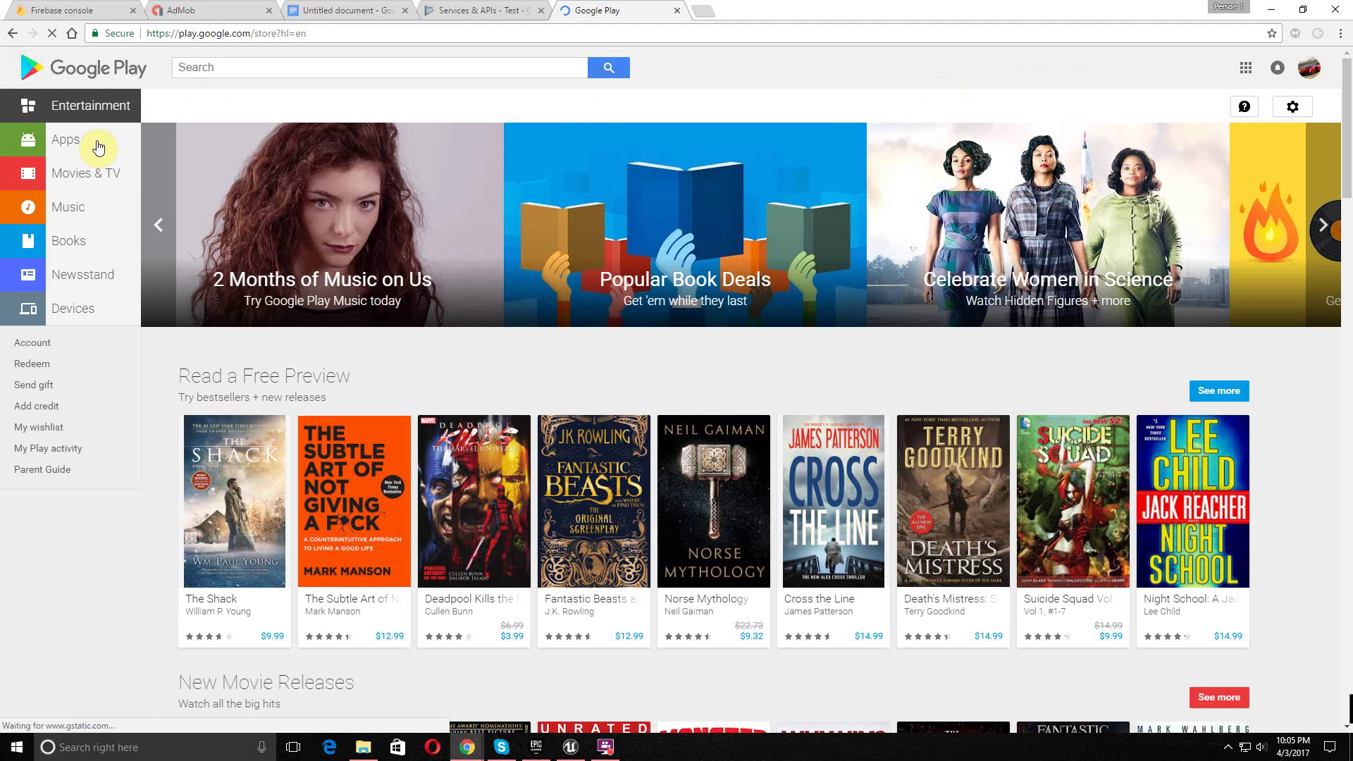
left_click(99, 143)
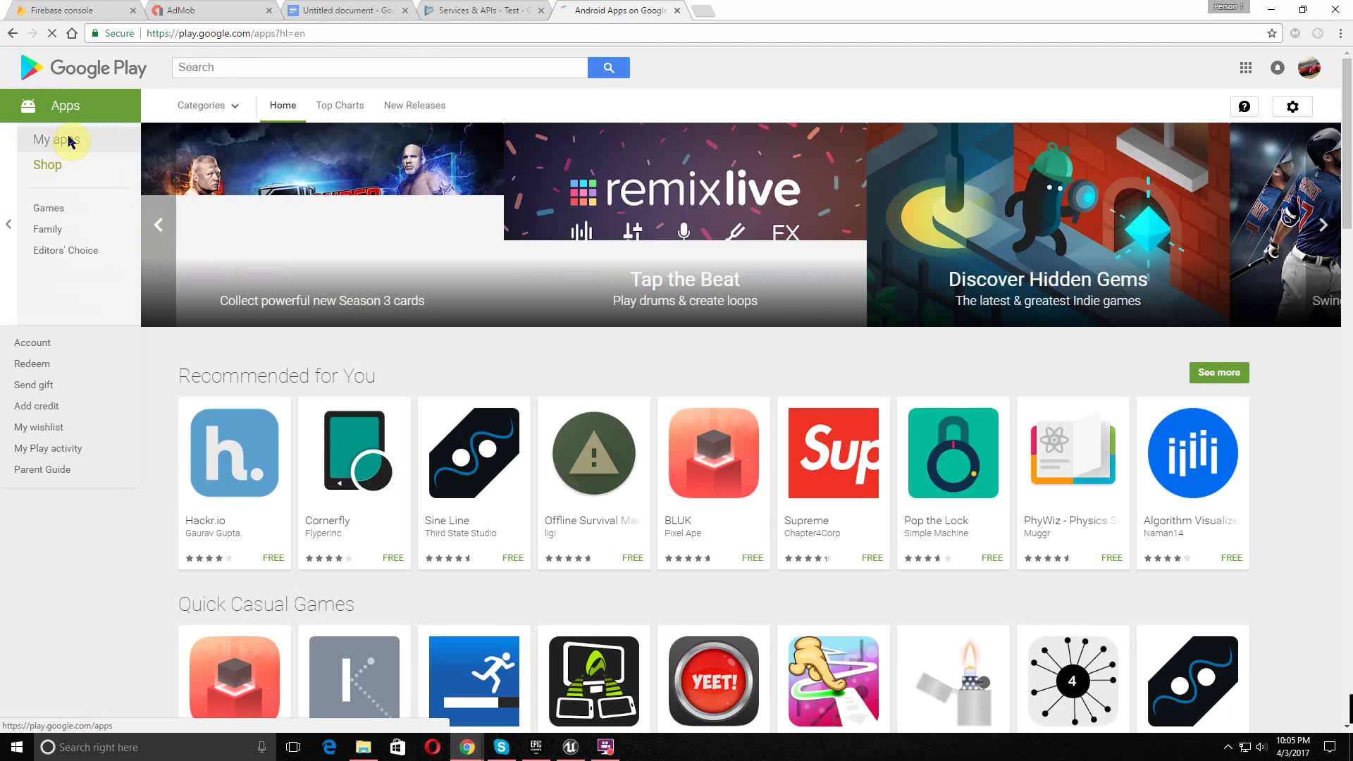
left_click(68, 141)
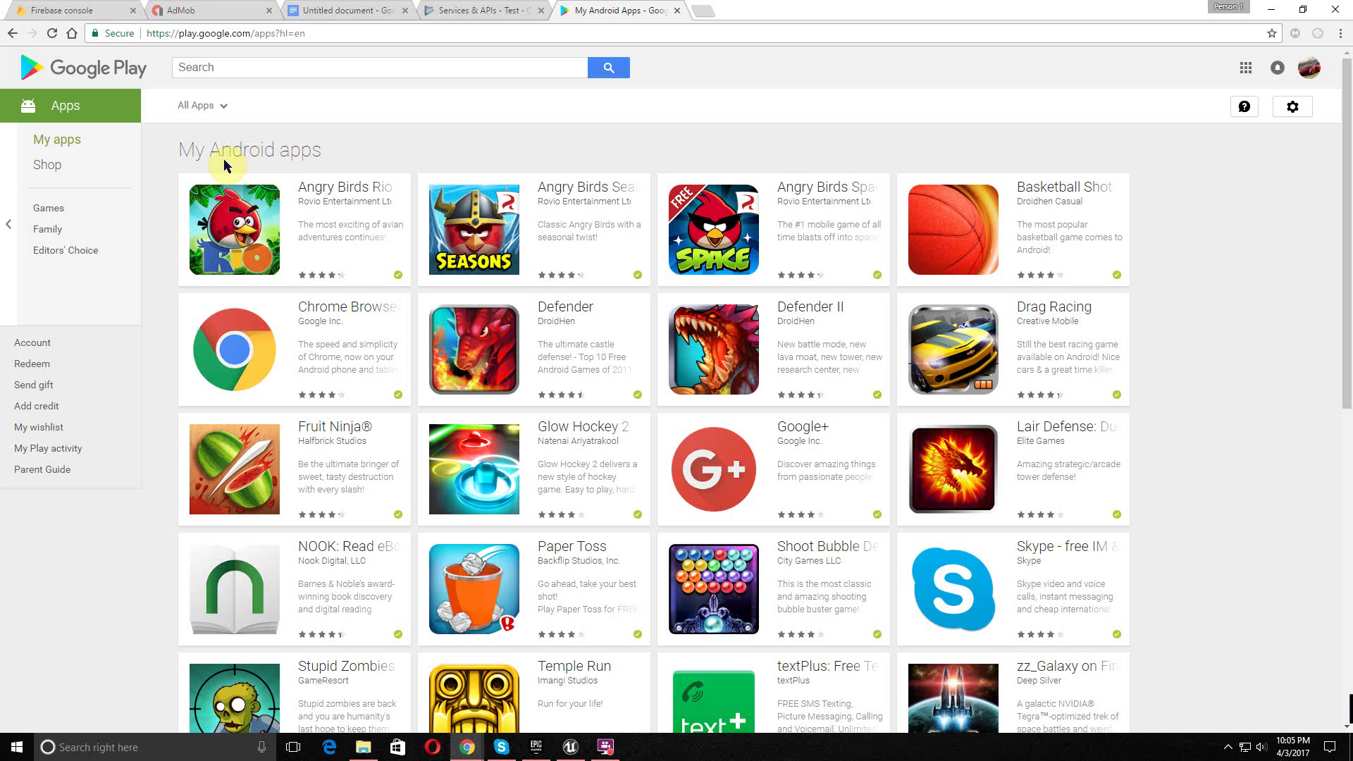
- Load more of the My apps list three times, down to VenueSpot
scroll(225, 169, "down", 15)
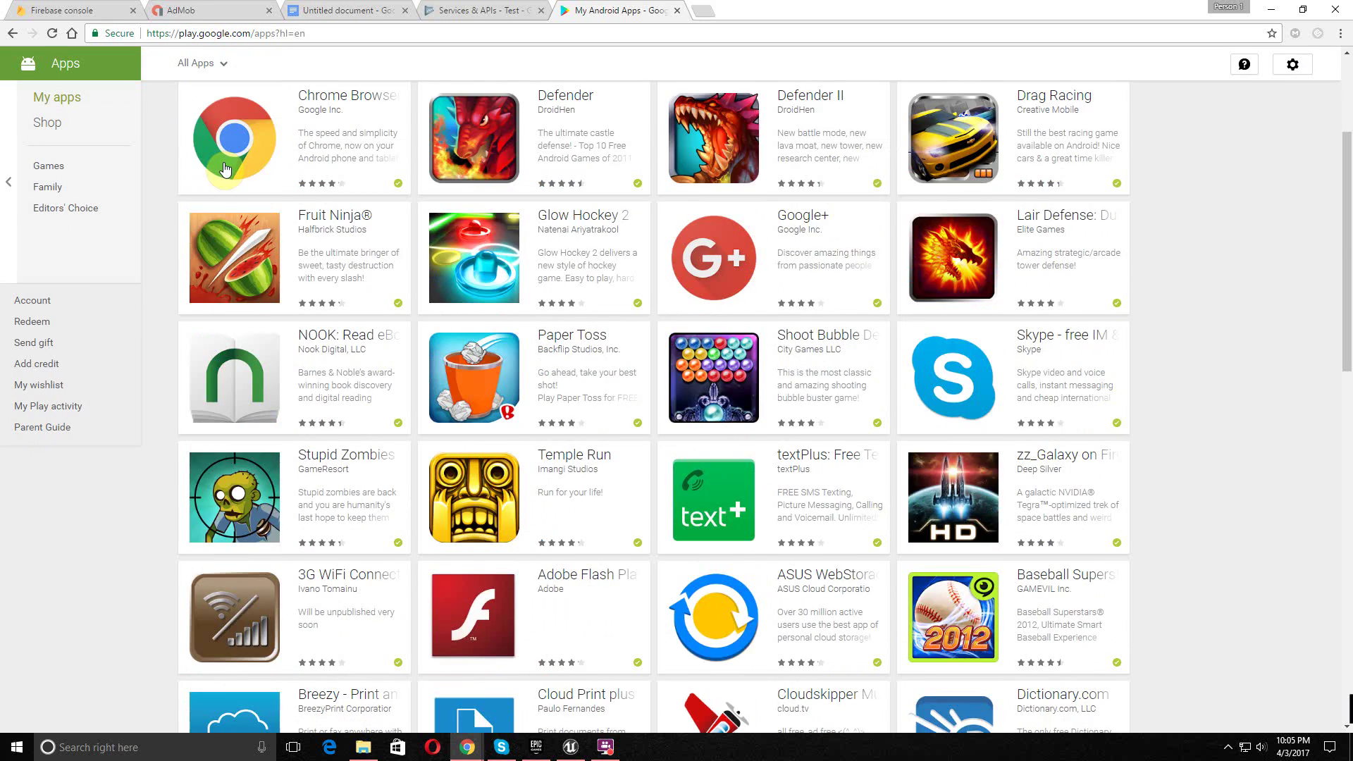
scroll(225, 169, "down", 12)
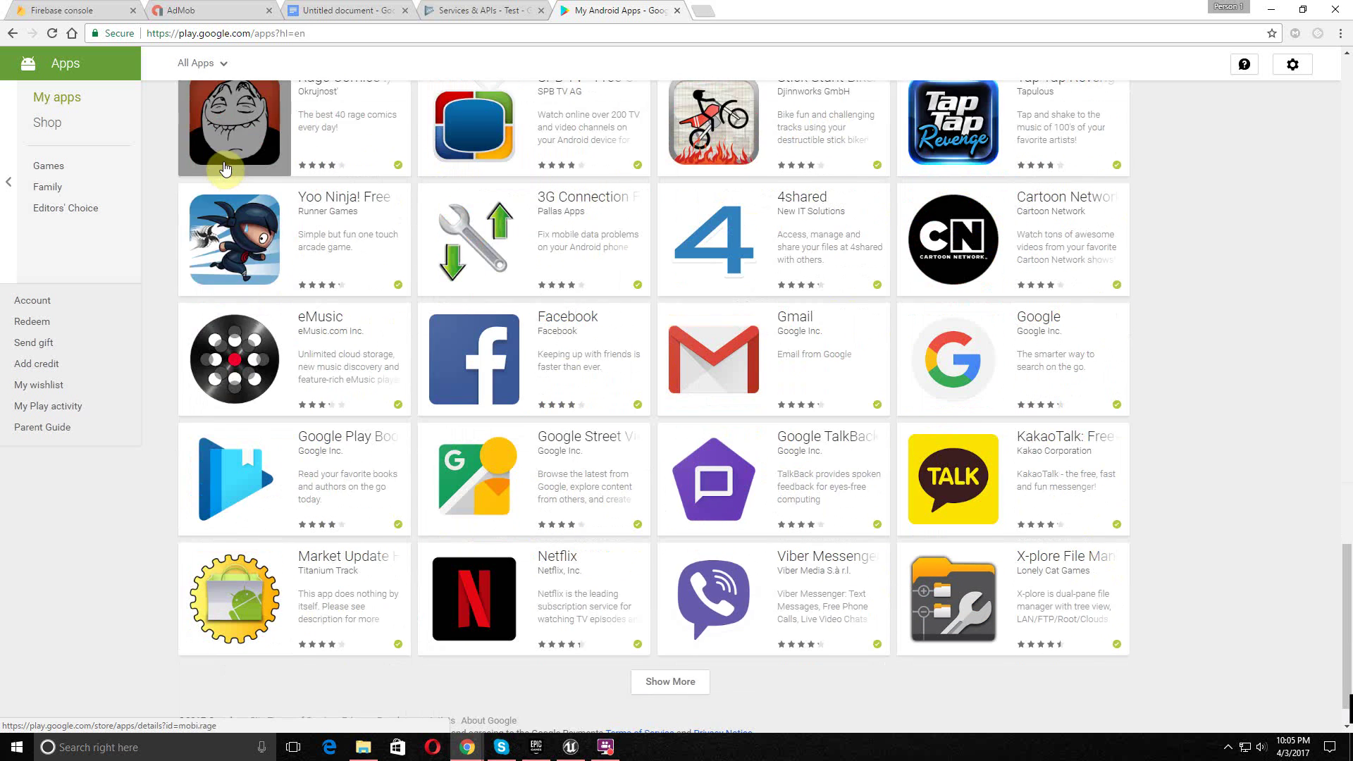
scroll(225, 169, "down", 1)
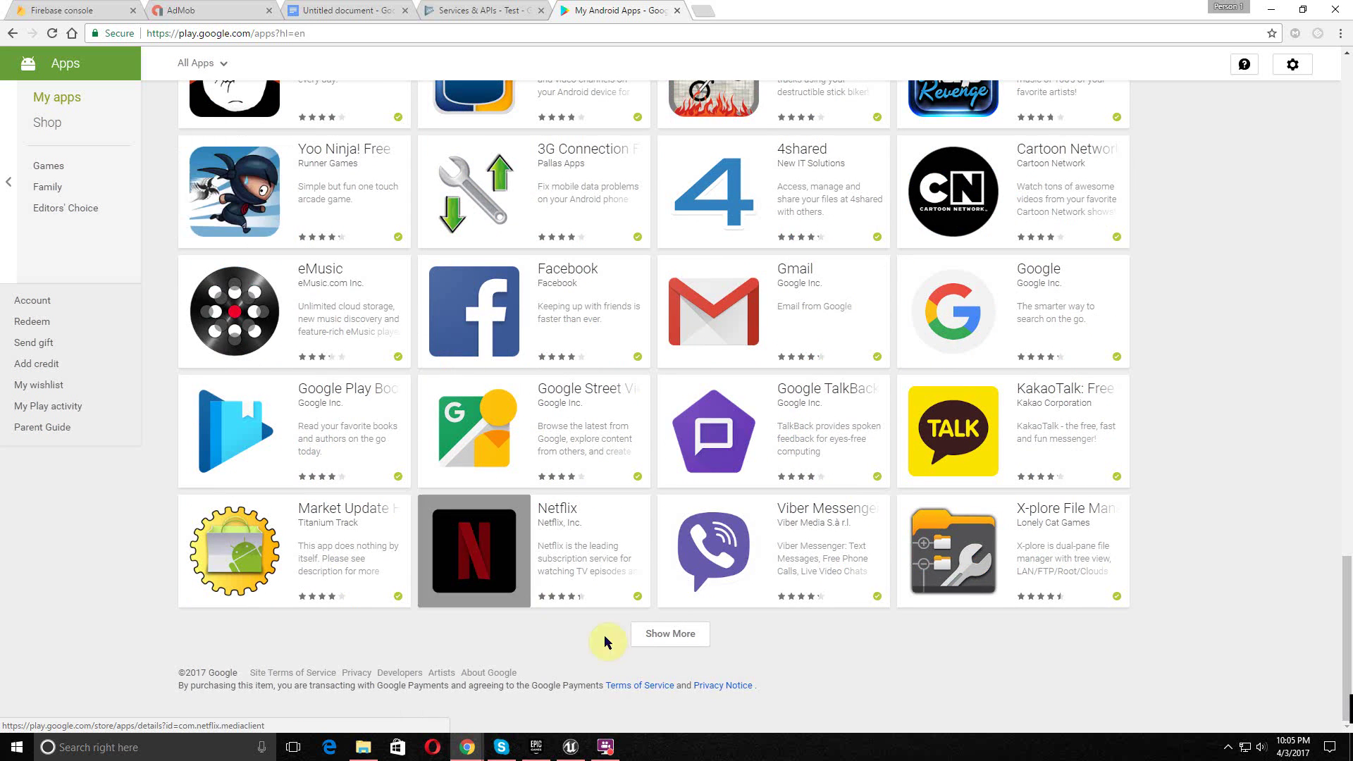
left_click(666, 637)
scroll(304, 535, "down", 10)
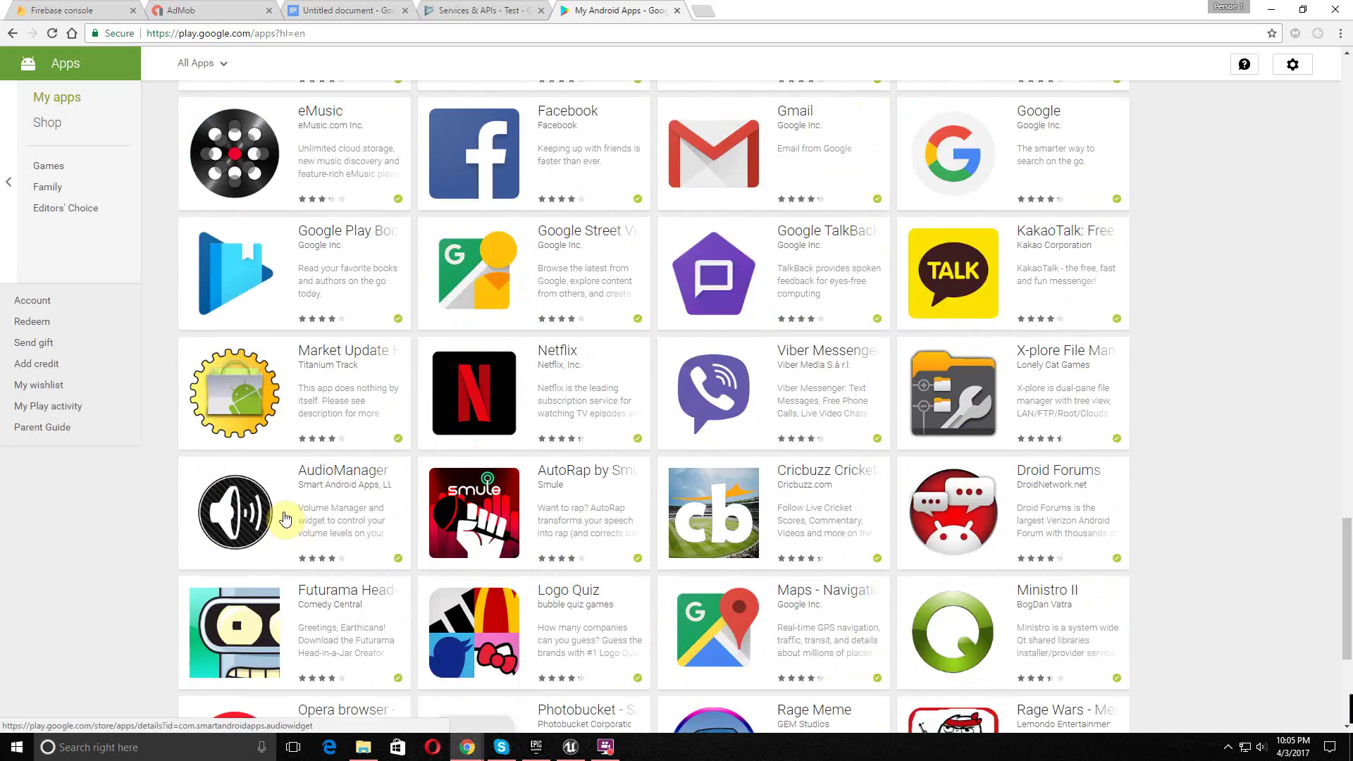
scroll(275, 502, "down", 2)
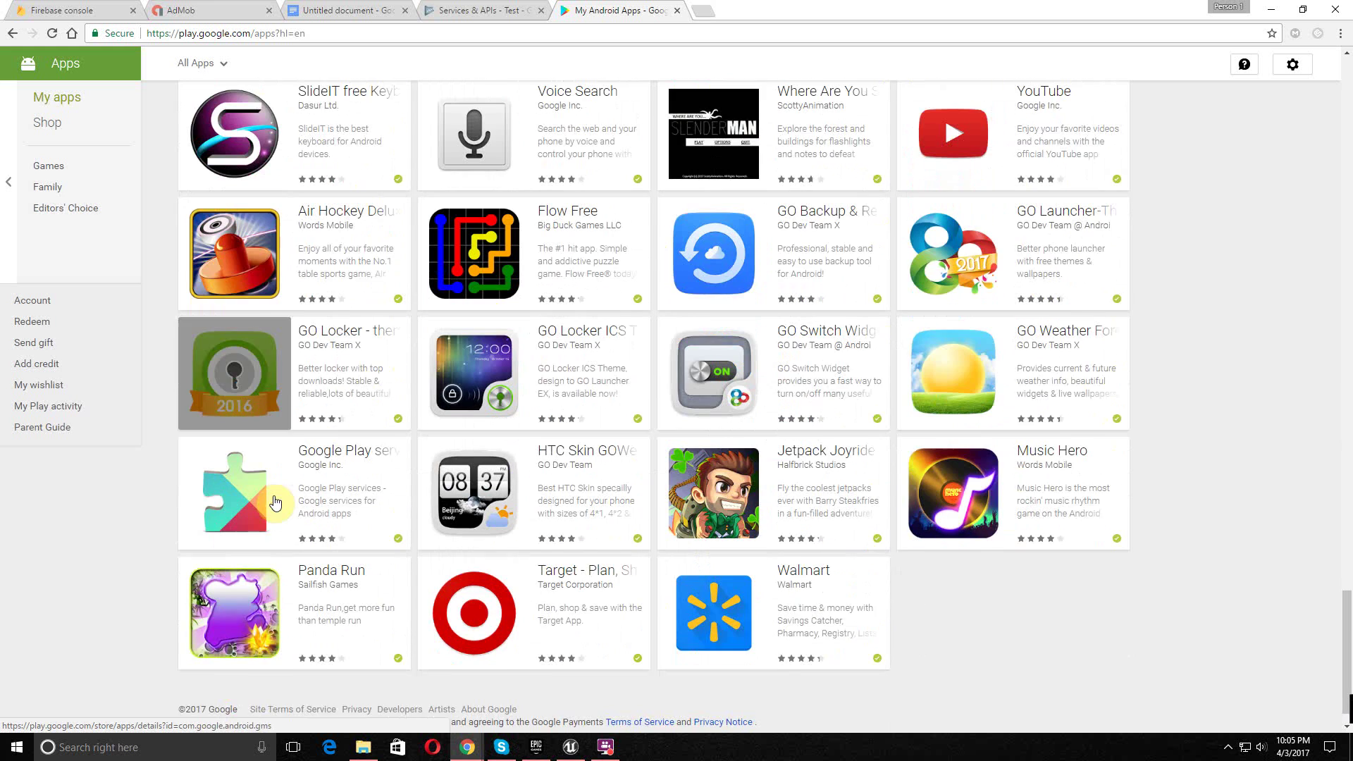
scroll(233, 486, "down", 15)
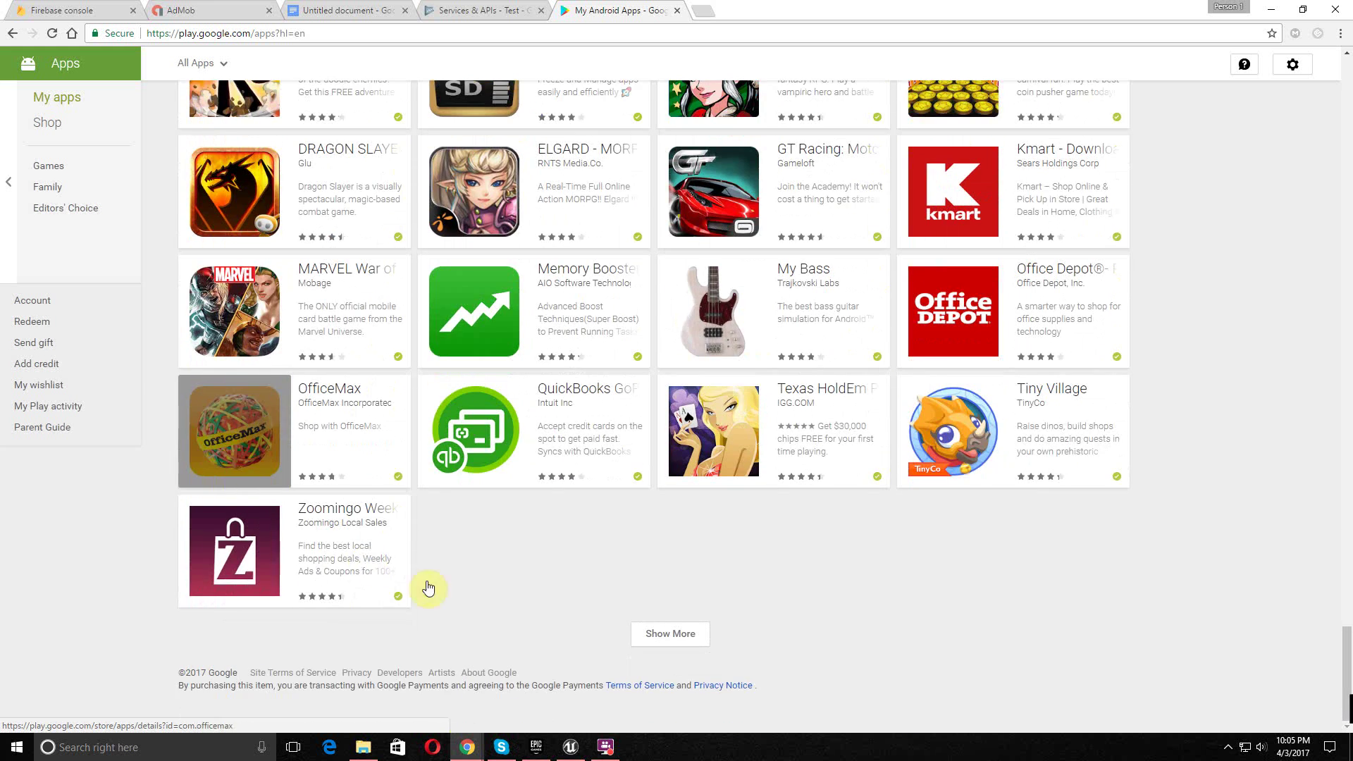
left_click(664, 650)
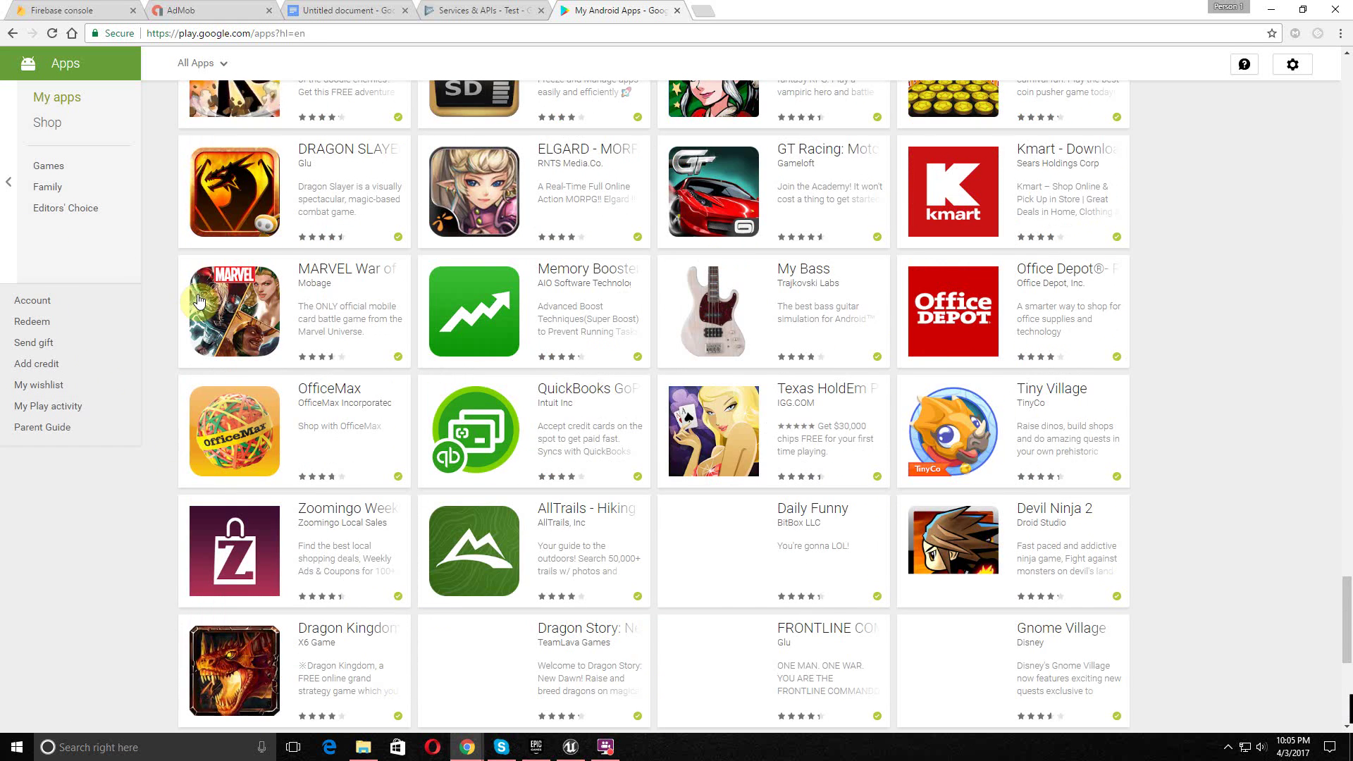
scroll(207, 288, "down", 11)
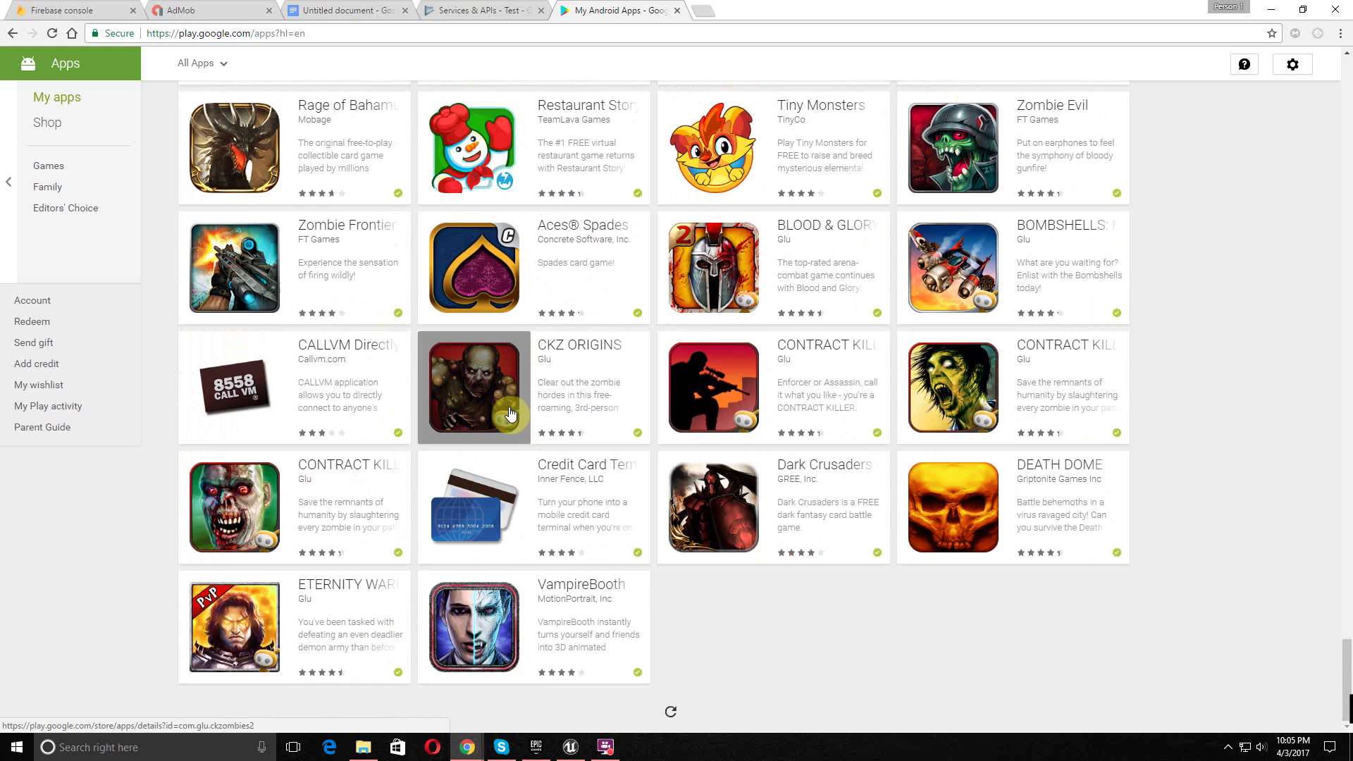
scroll(510, 414, "down", 9)
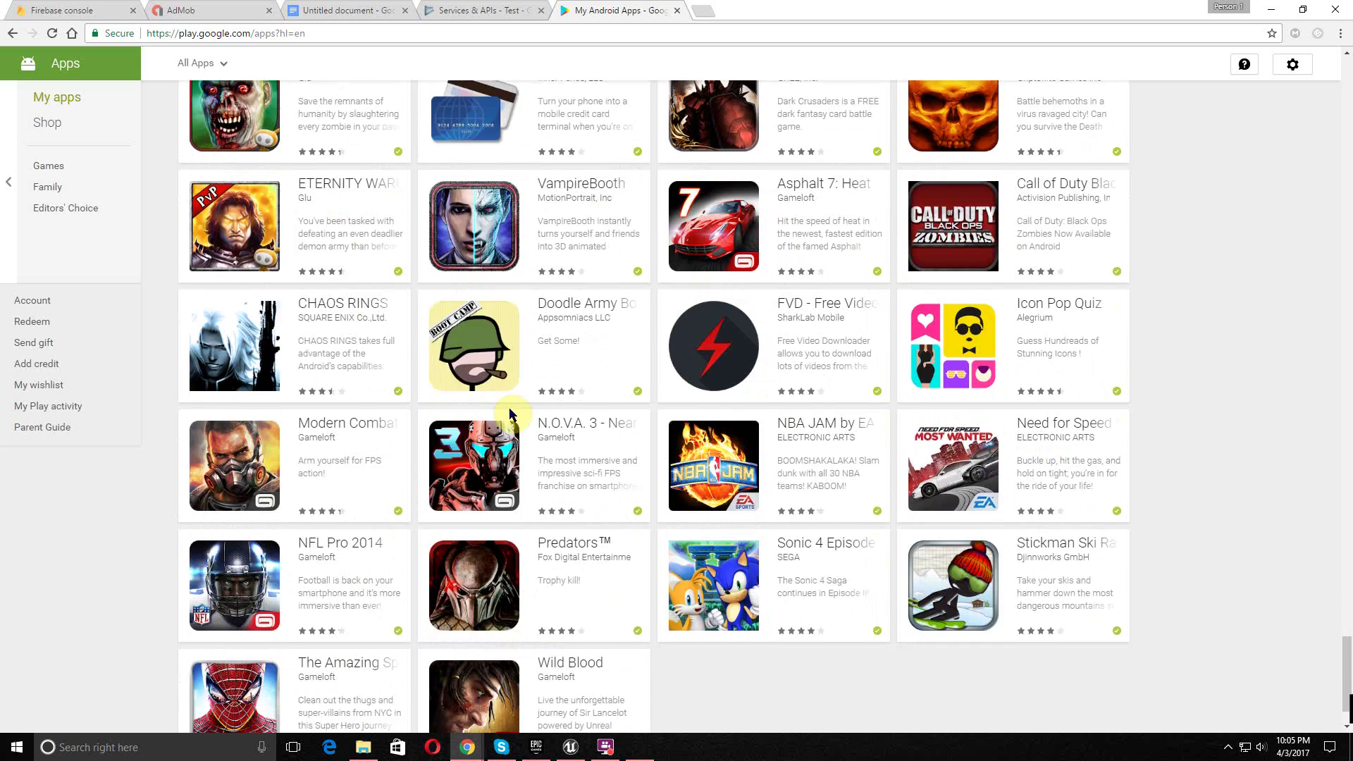
scroll(518, 421, "down", 2)
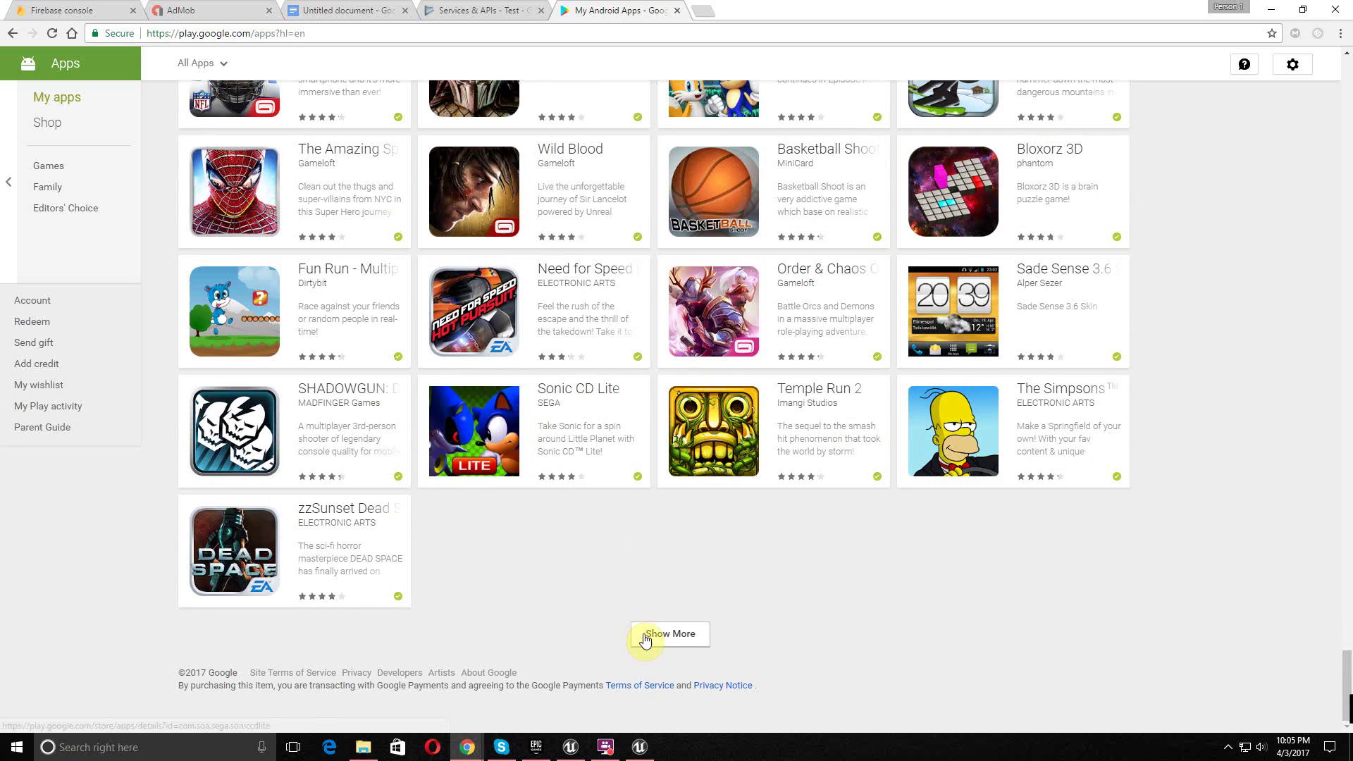
left_click(670, 634)
scroll(585, 530, "down", 4)
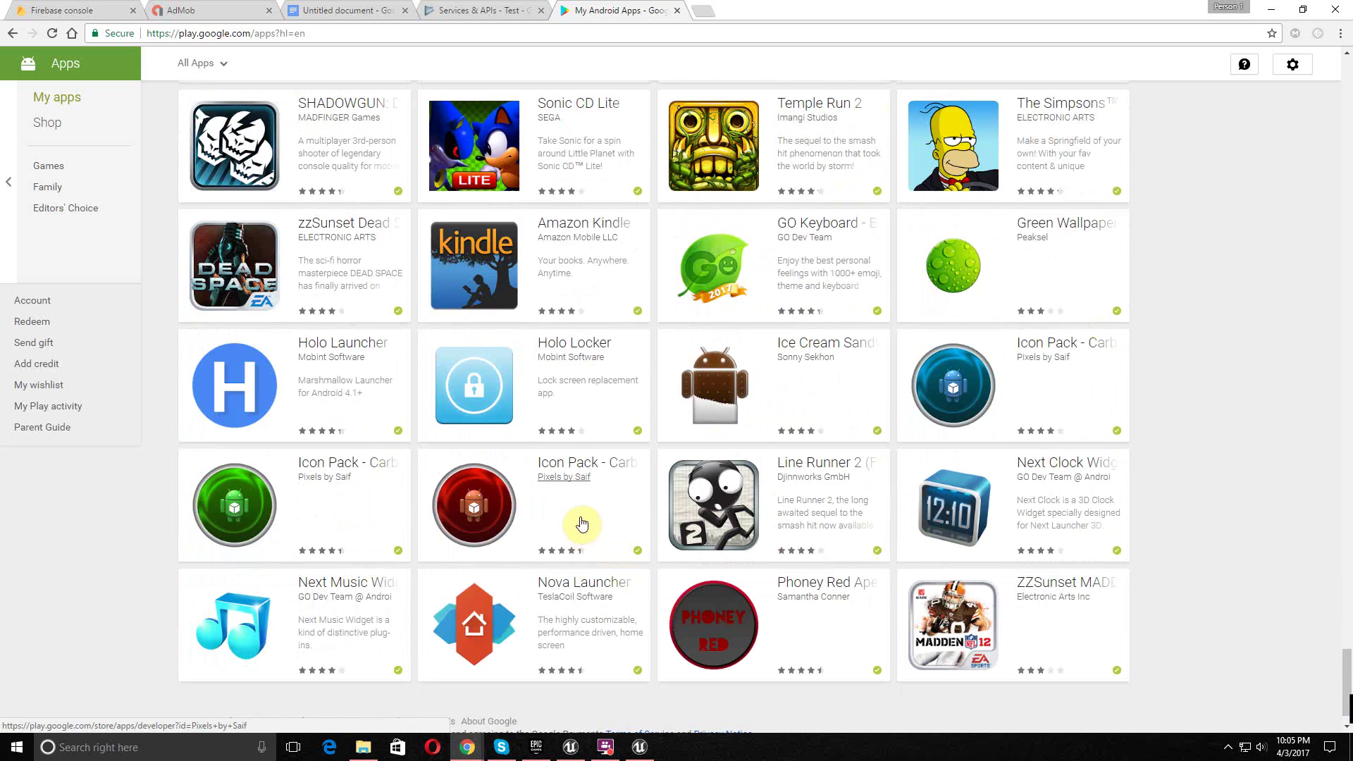
scroll(581, 525, "down", 7)
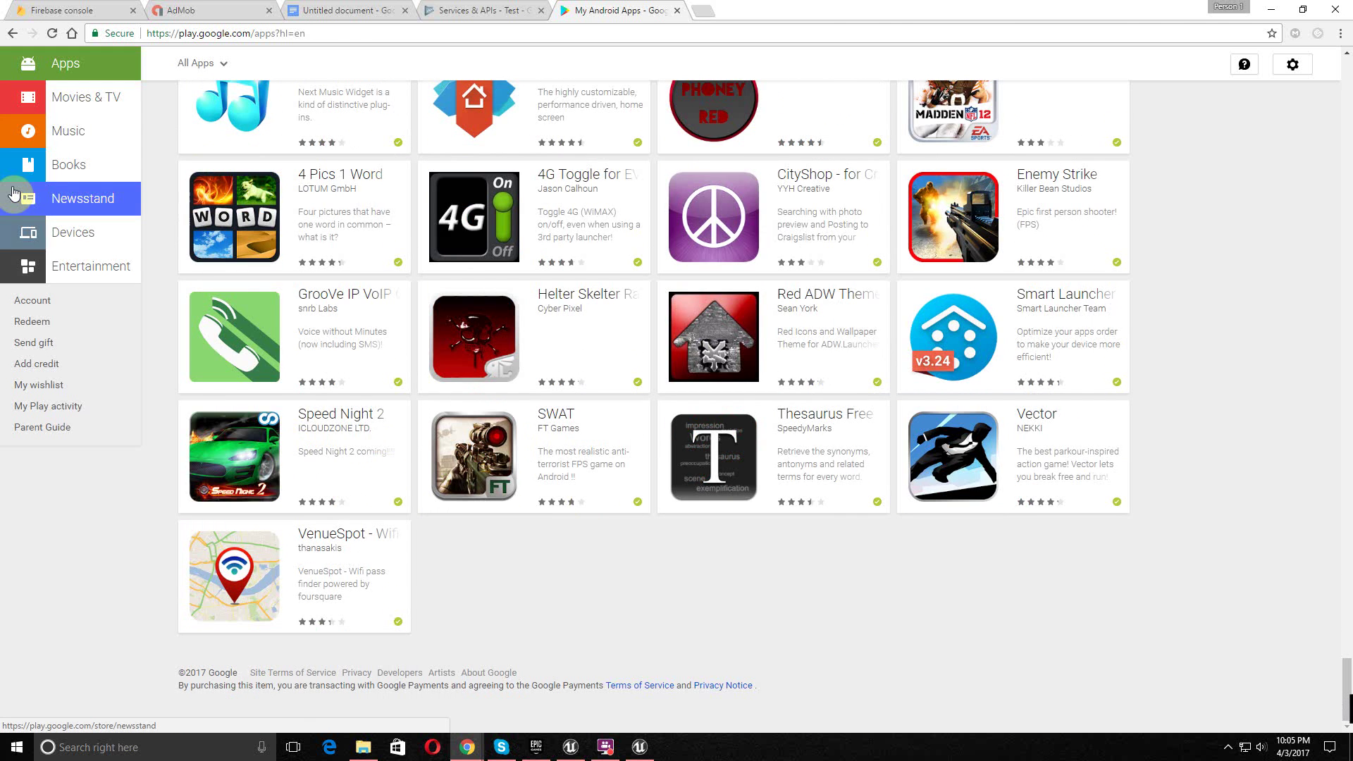
- Browse the Newsstand, Movies & TV and Apps sections, then return to My apps
left_click(13, 191)
left_click(42, 160)
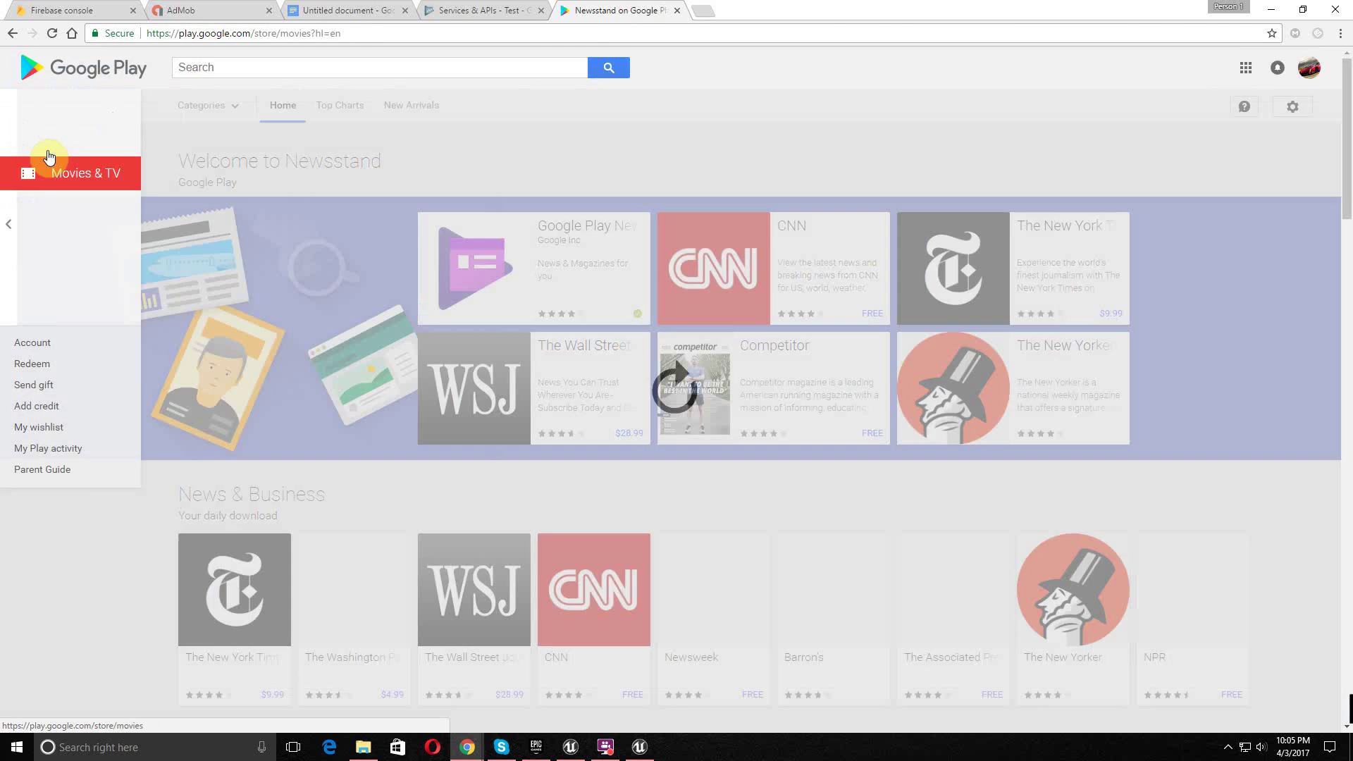
mouse_move(4, 232)
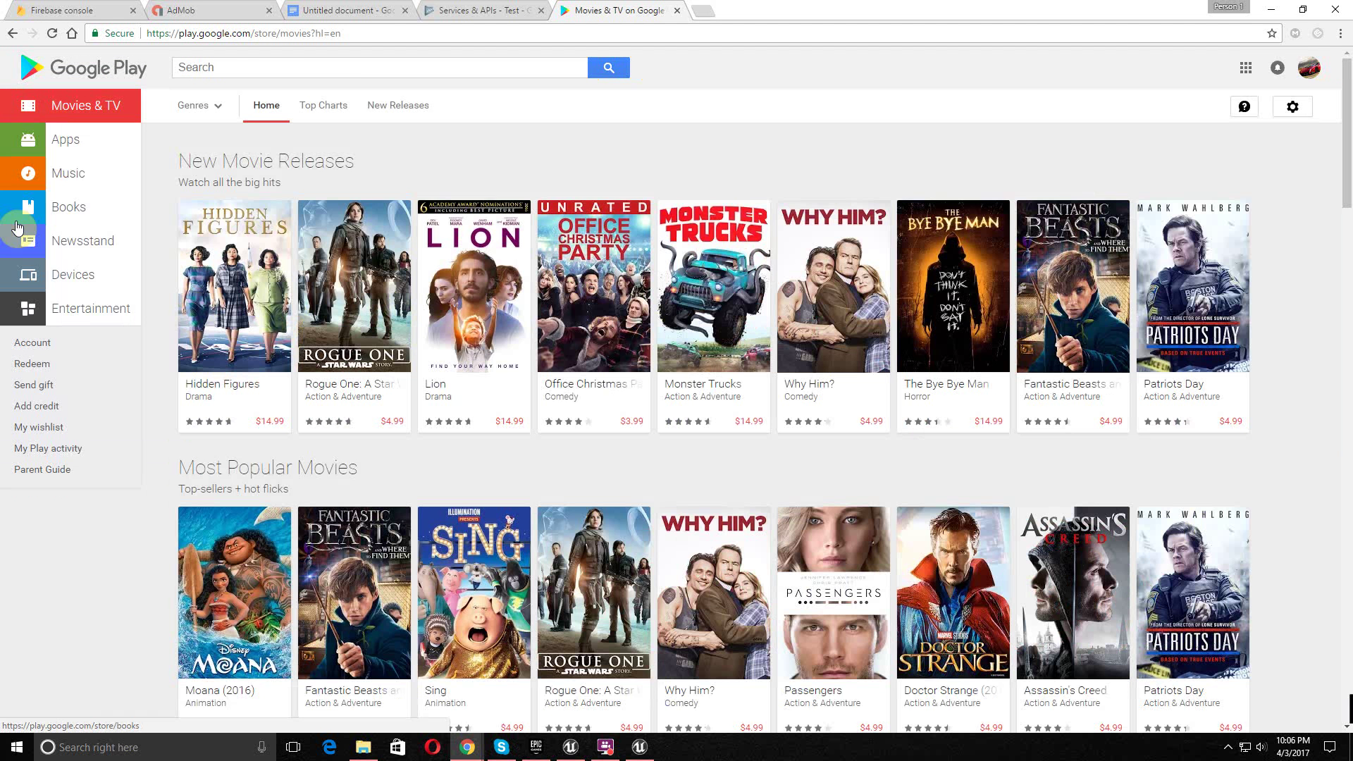
left_click(84, 148)
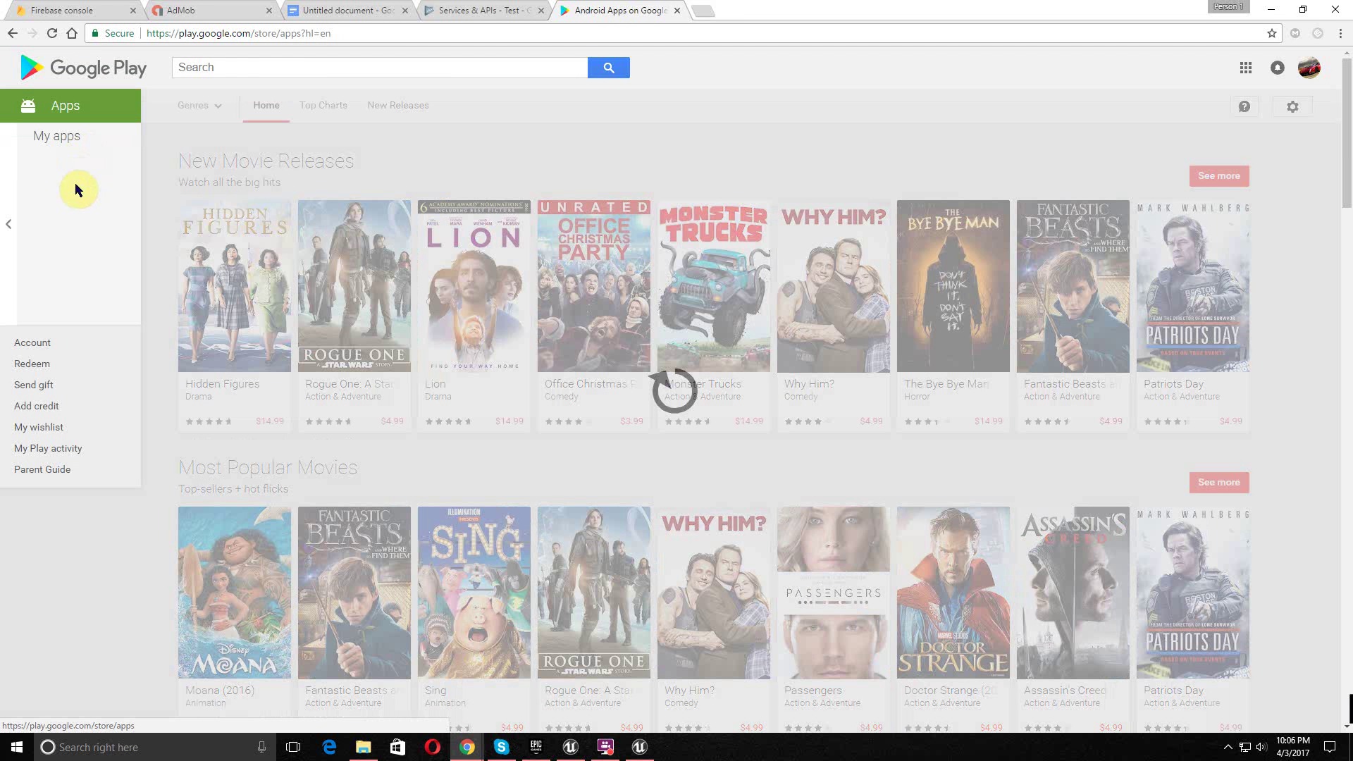
left_click(71, 211)
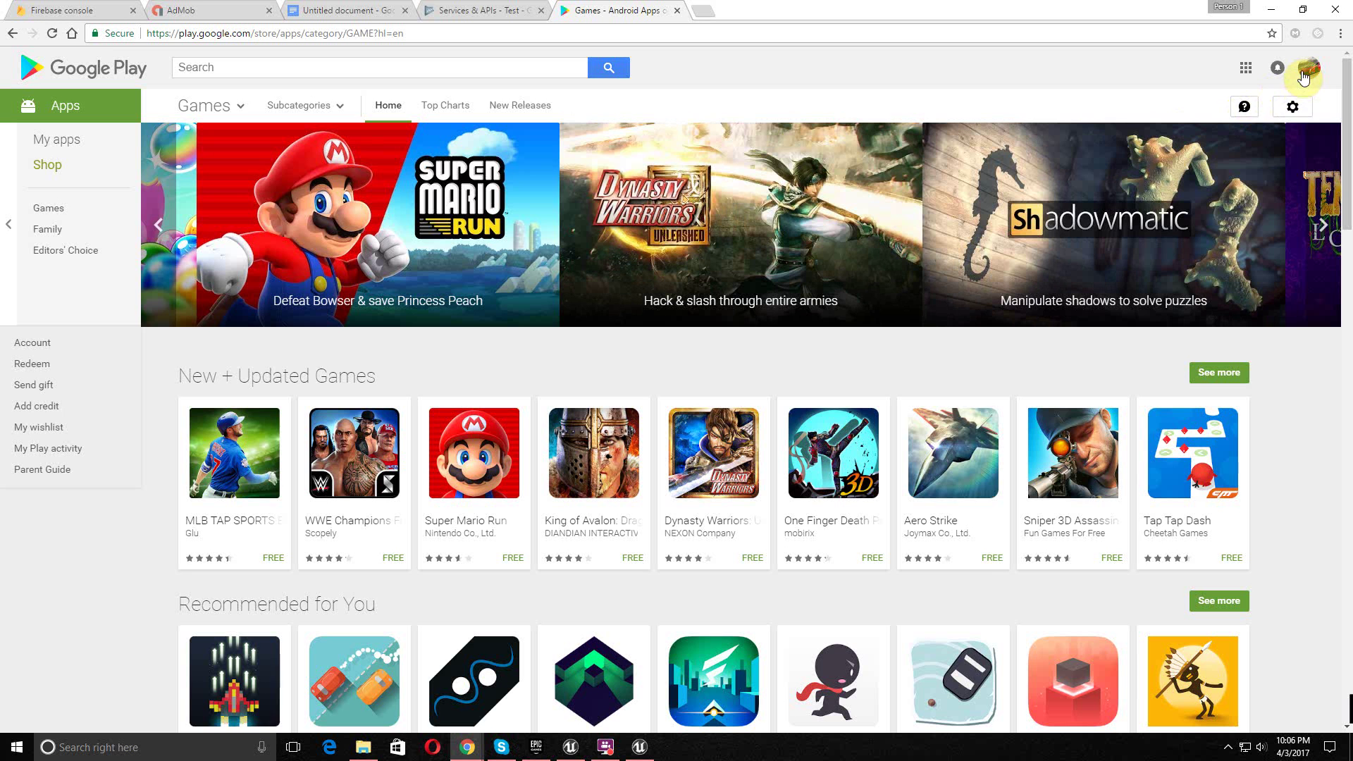
left_click(1291, 107)
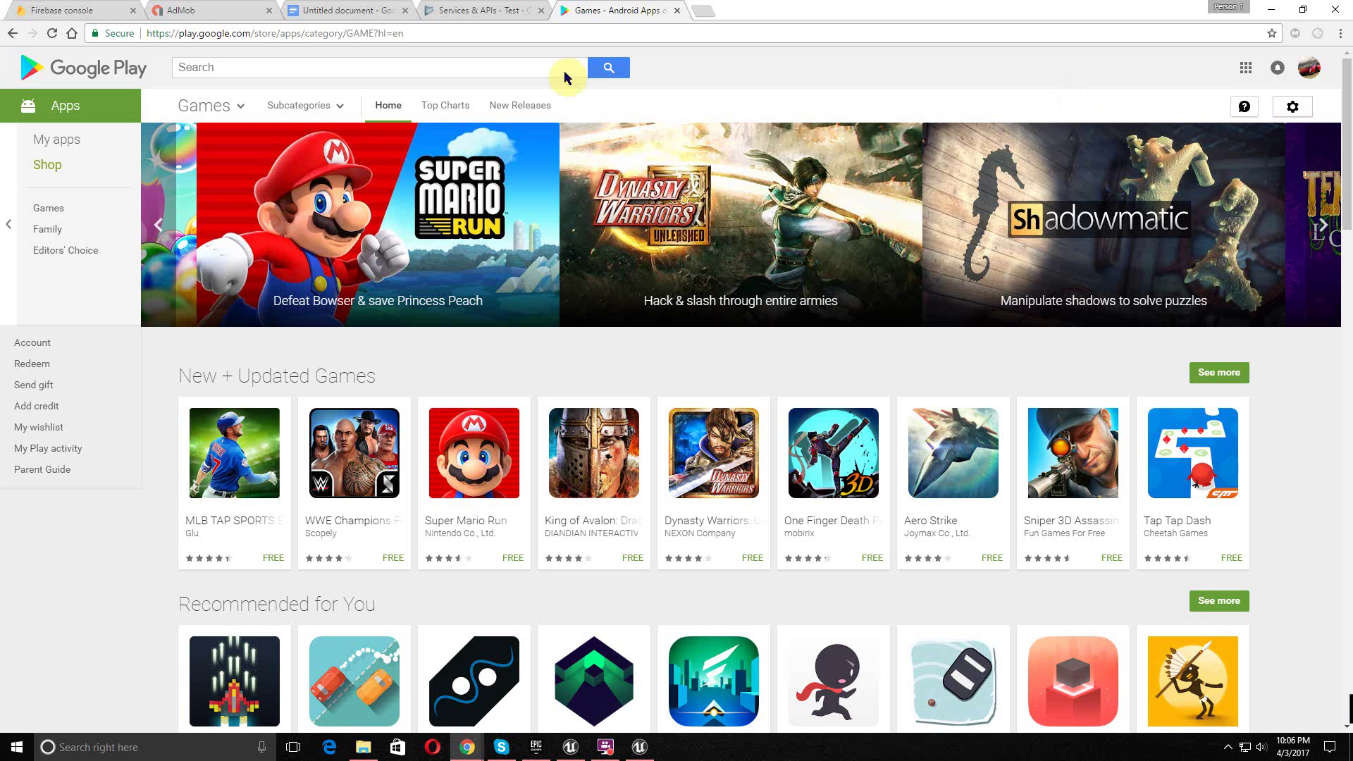
left_click(67, 140)
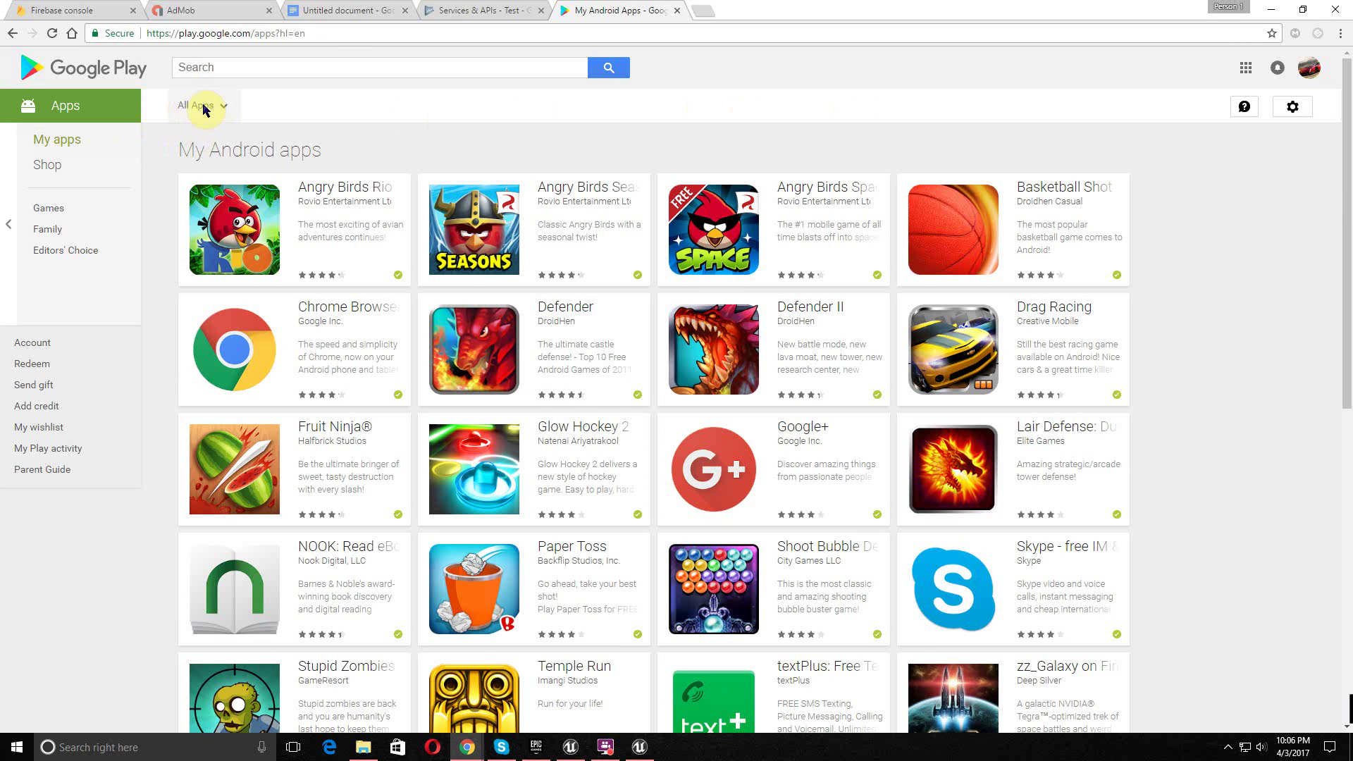
- Filter My apps to the Sprint Samsung SM-G920P and open the Echo store page
left_click(210, 108)
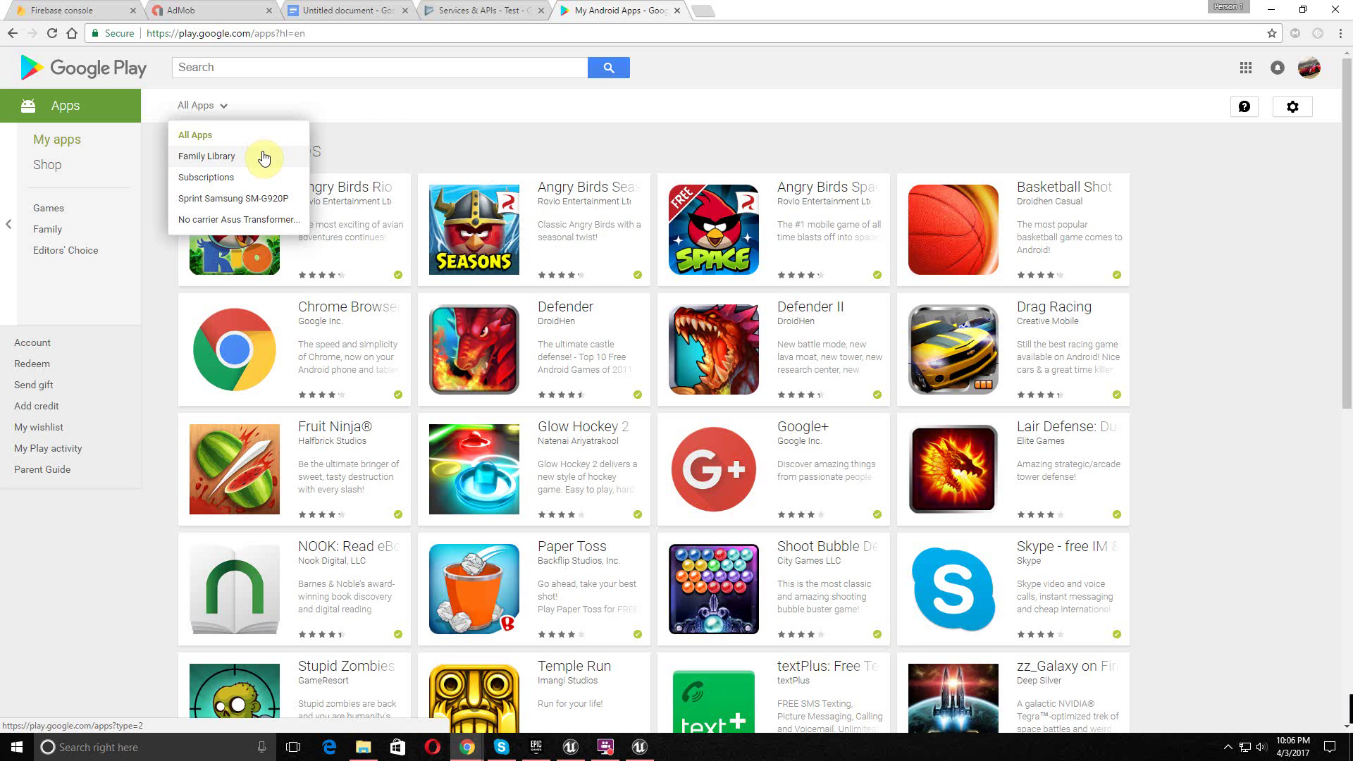
left_click(278, 205)
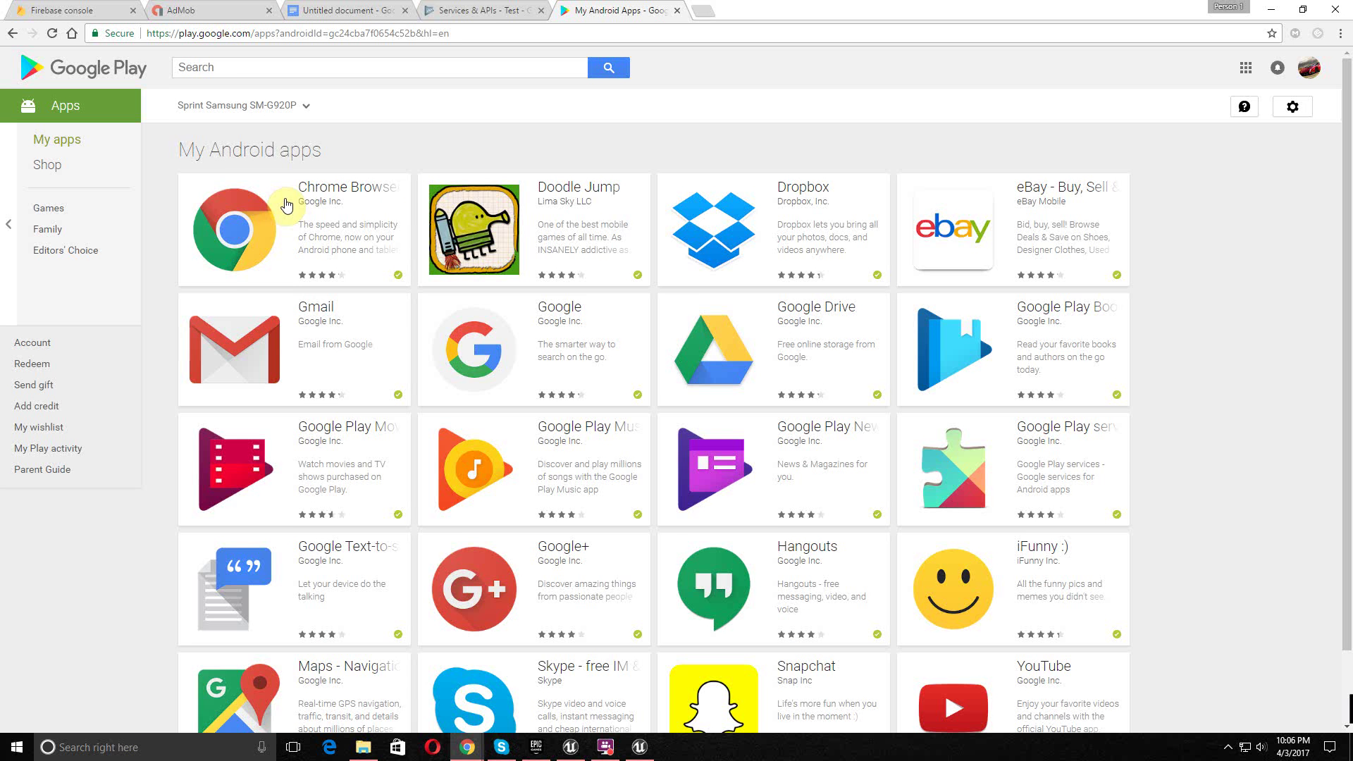
scroll(412, 205, "down", 7)
scroll(412, 205, "down", 10)
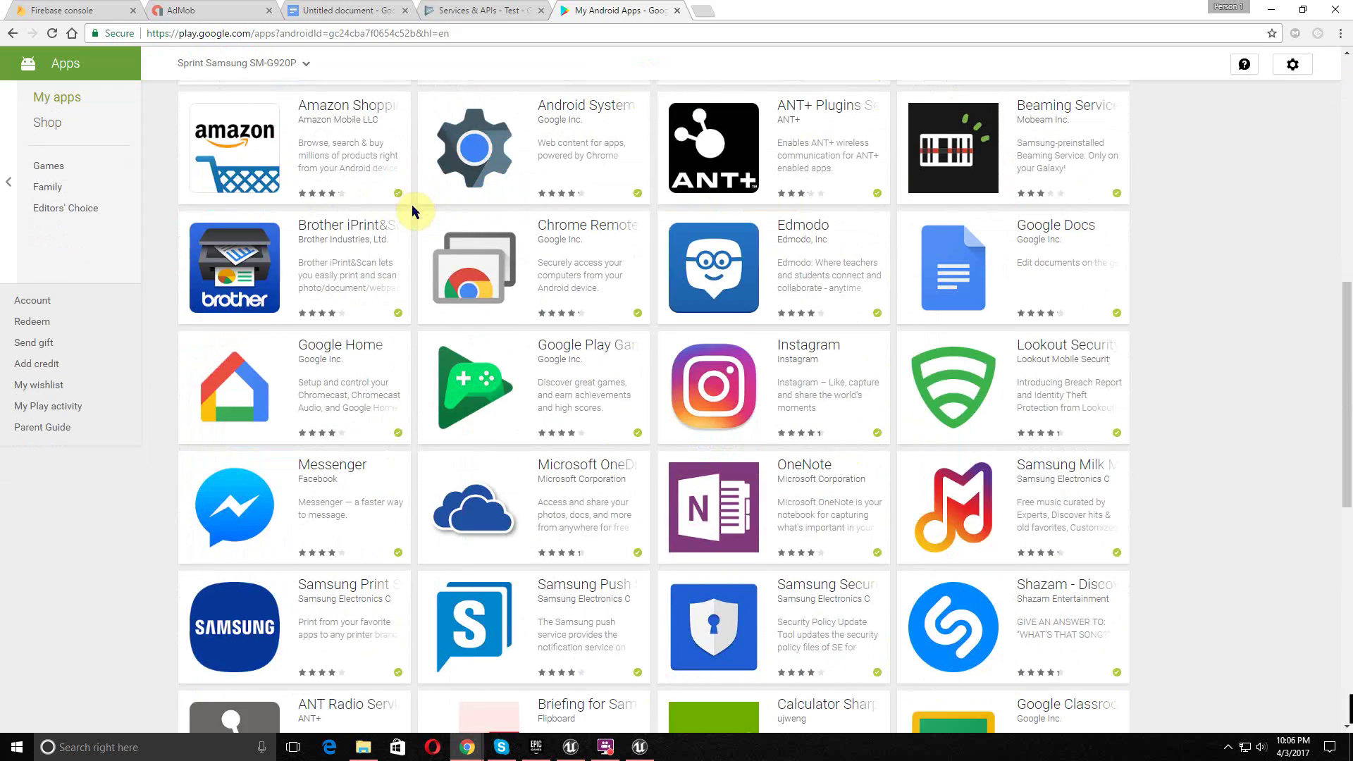
scroll(420, 231, "down", 10)
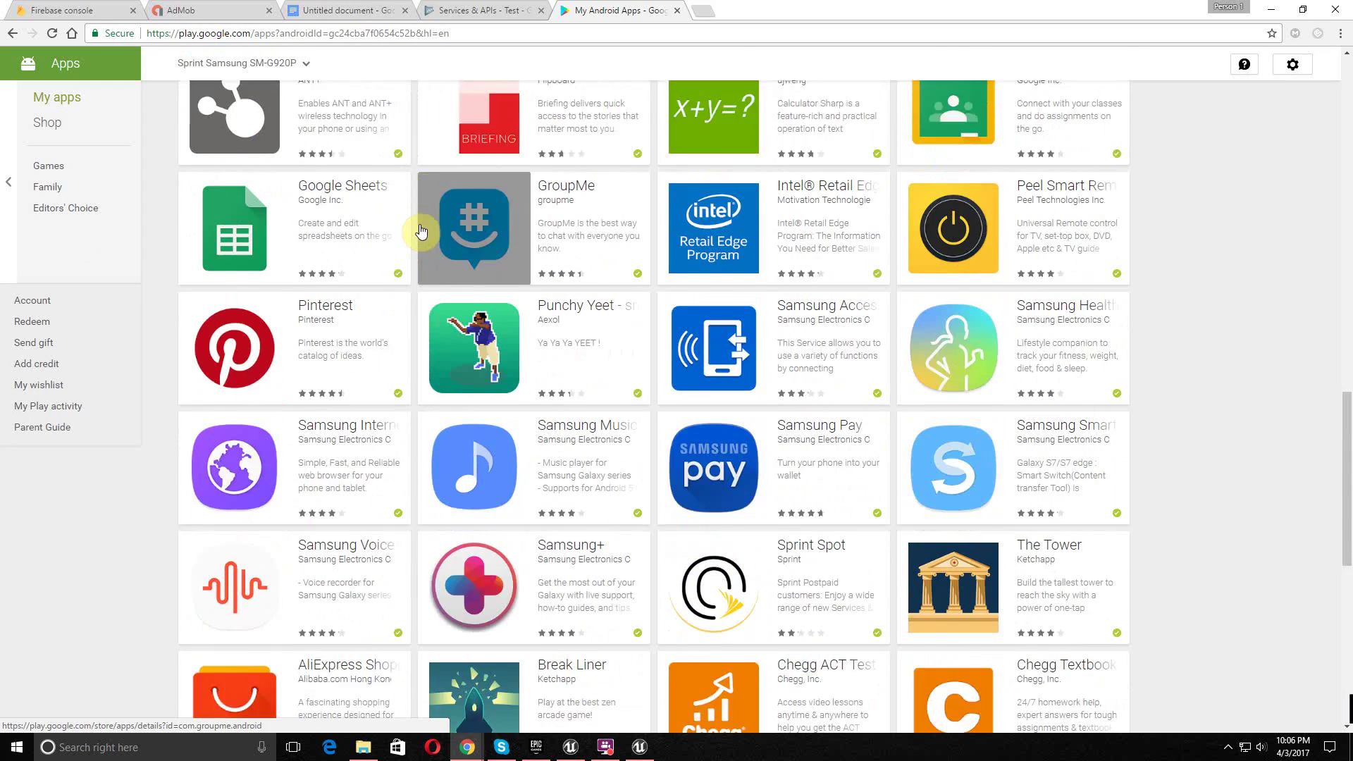
scroll(420, 231, "down", 7)
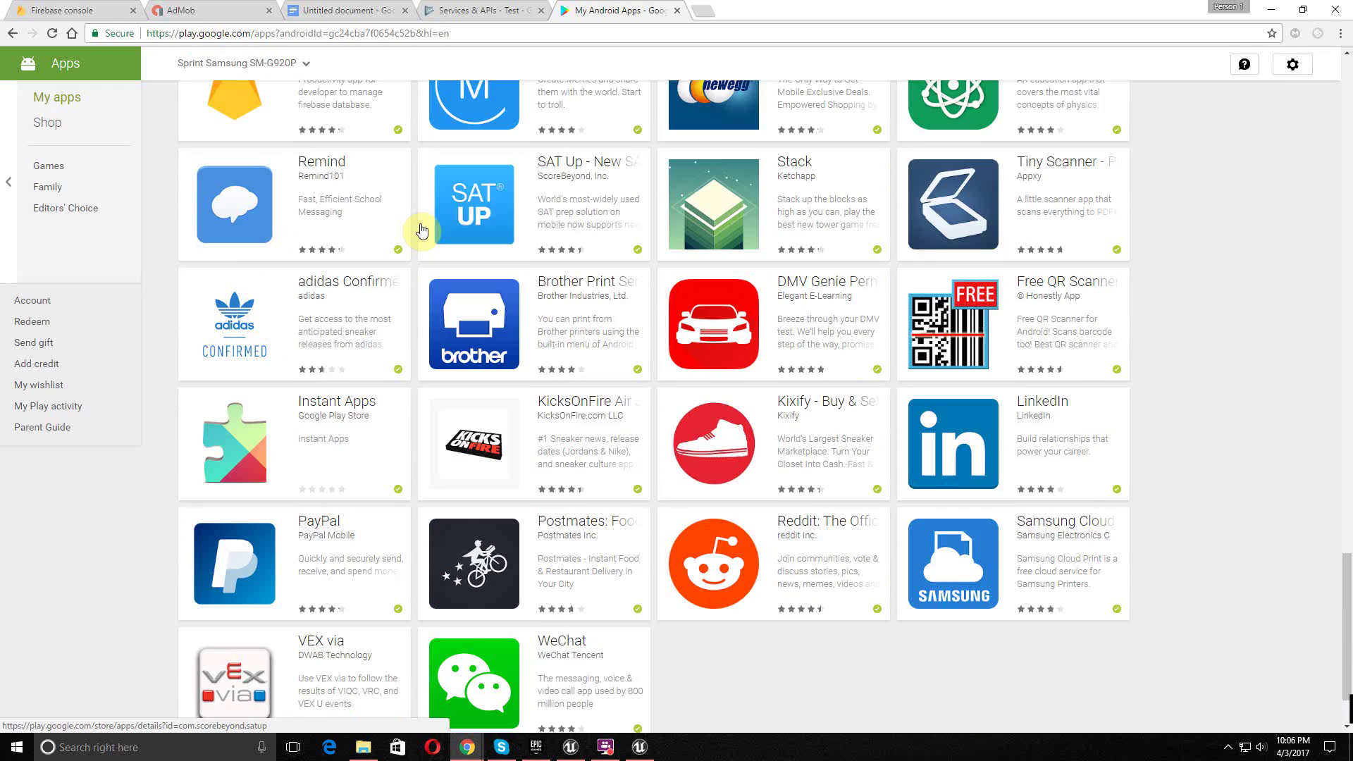
scroll(421, 231, "up", 10)
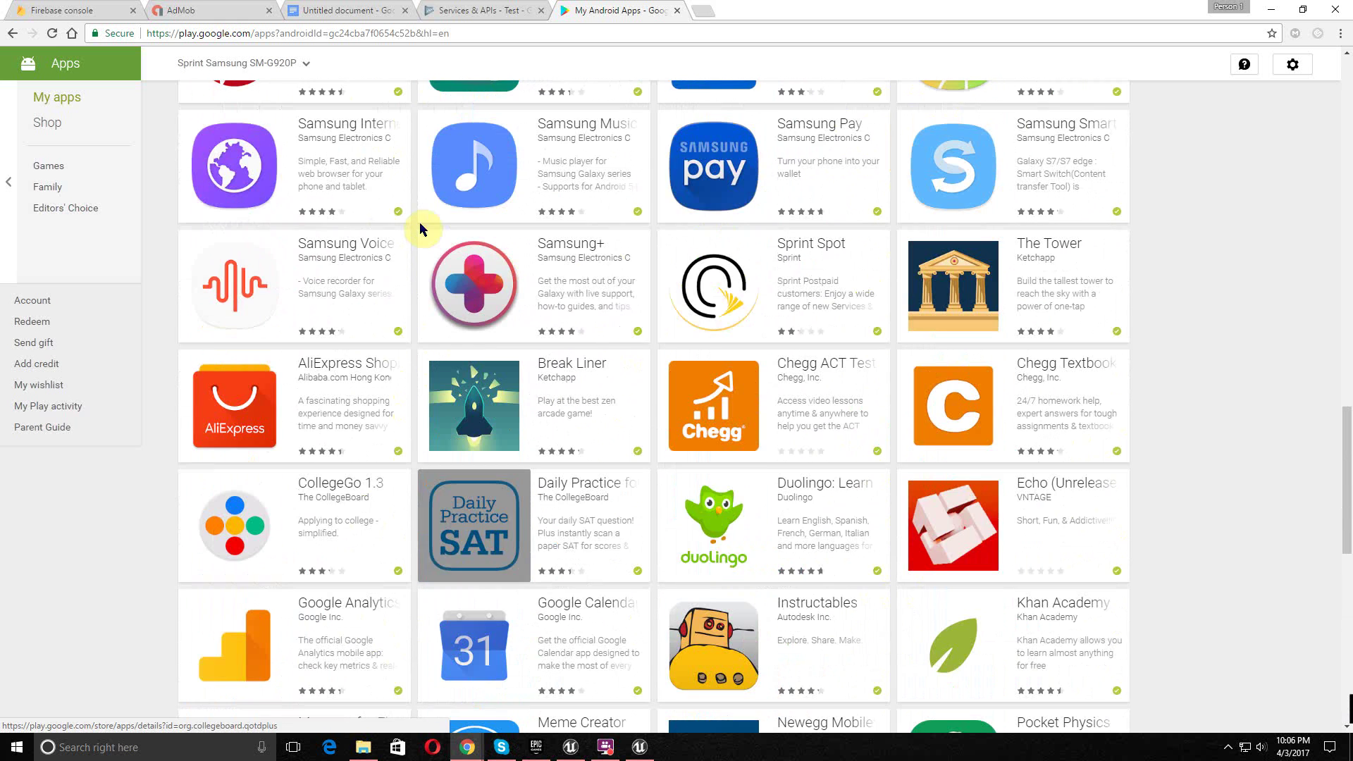
left_click(966, 529)
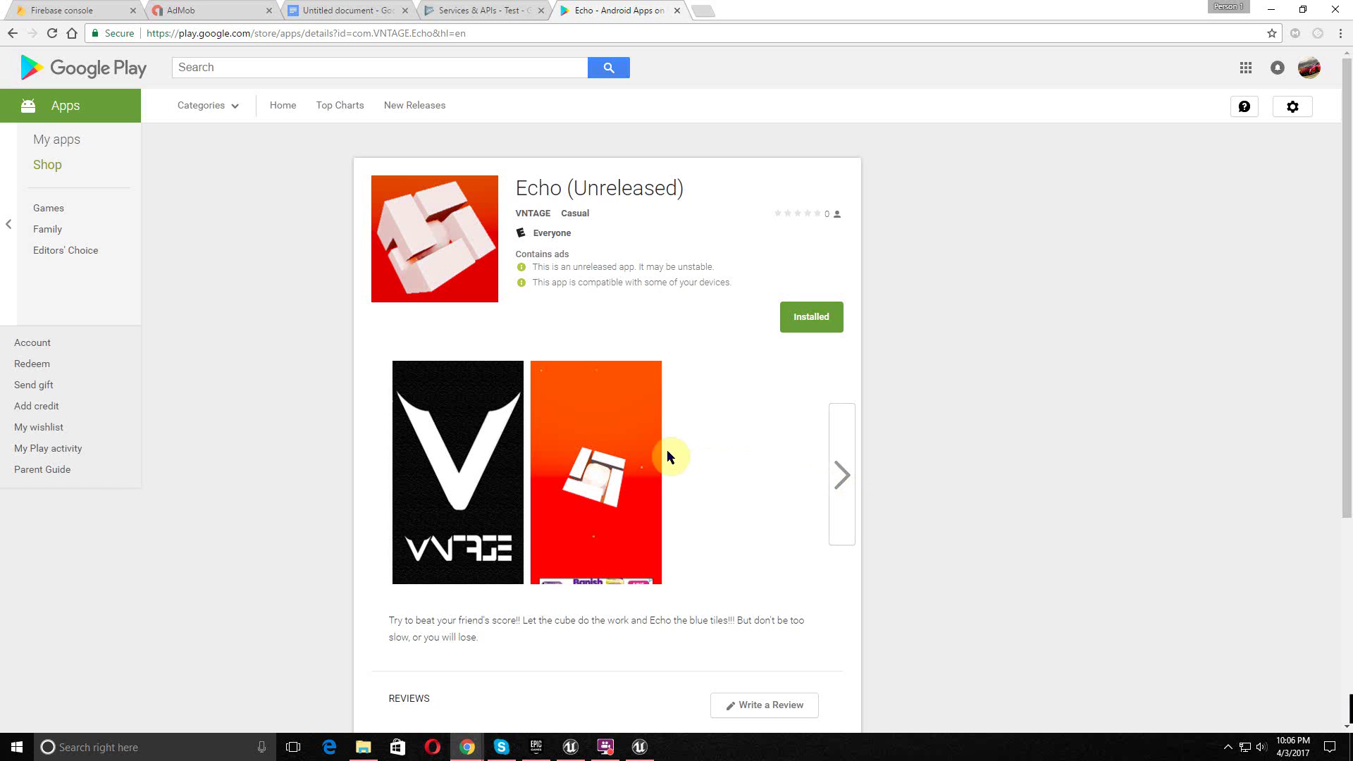
- Enlarge the second Echo screenshot, then return to the top of the listing
left_click(621, 476)
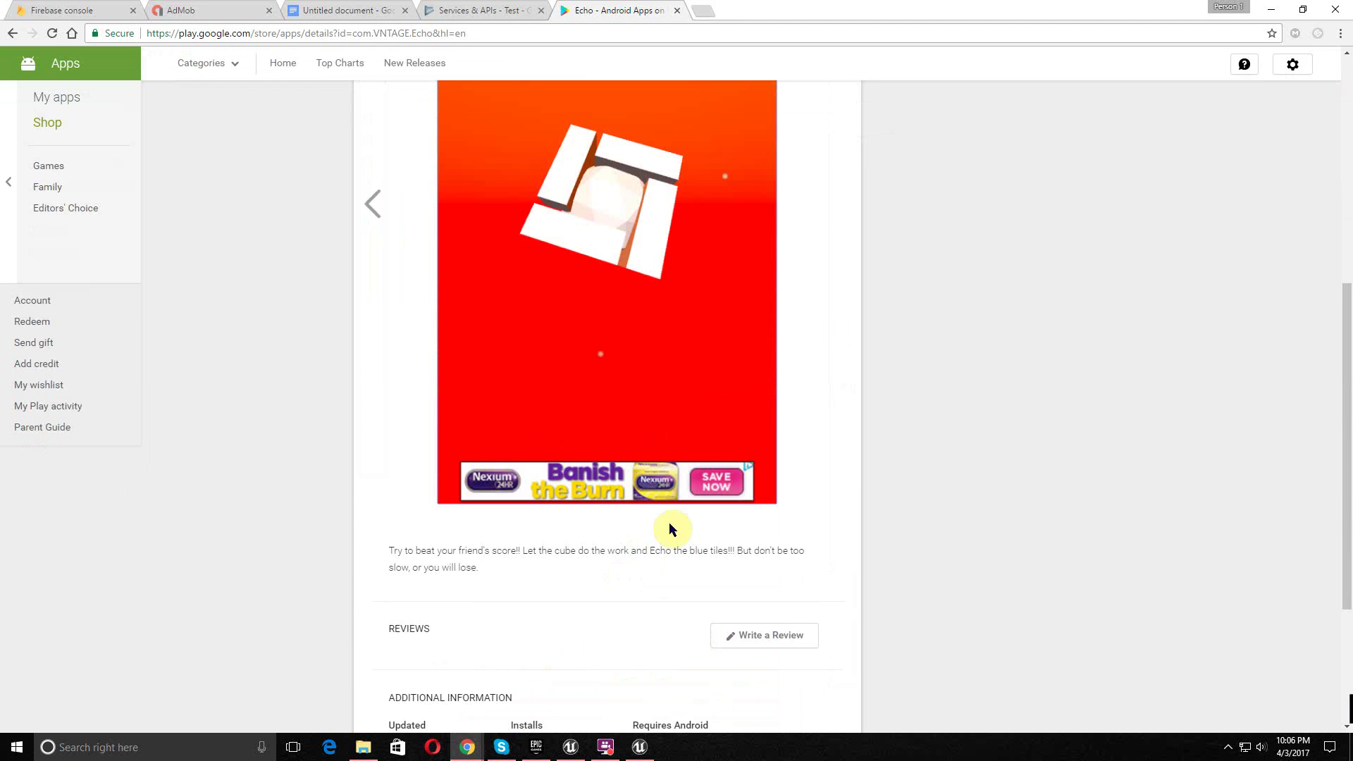
scroll(522, 422, "up", 5)
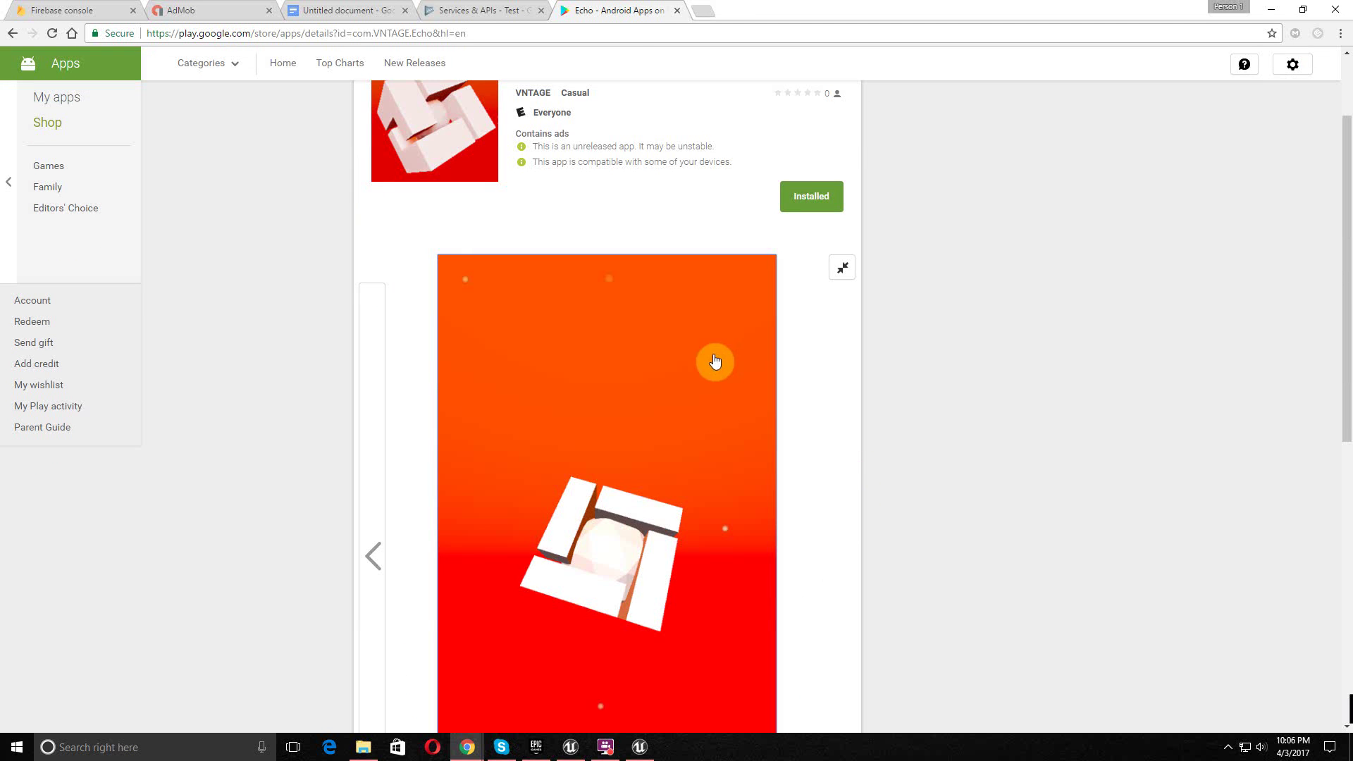
scroll(499, 433, "up", 2)
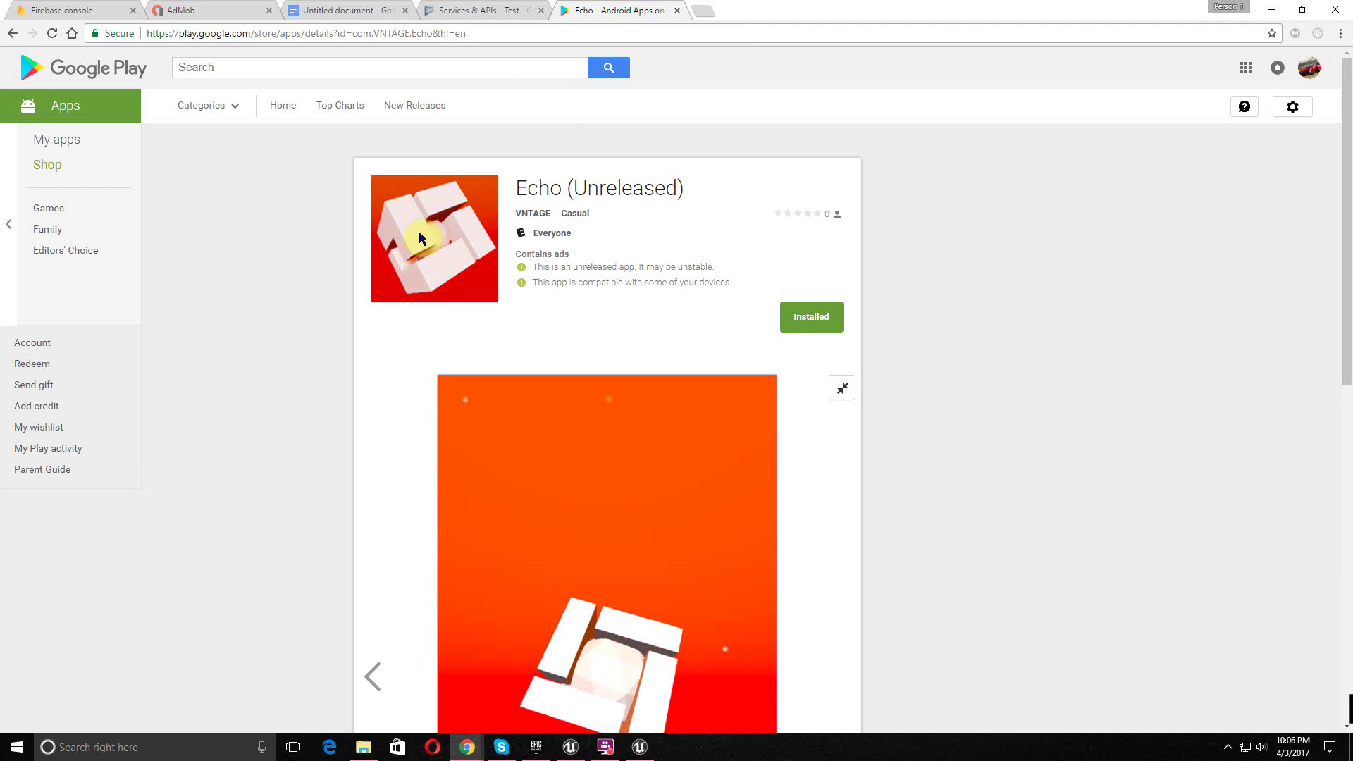
scroll(544, 414, "down", 1)
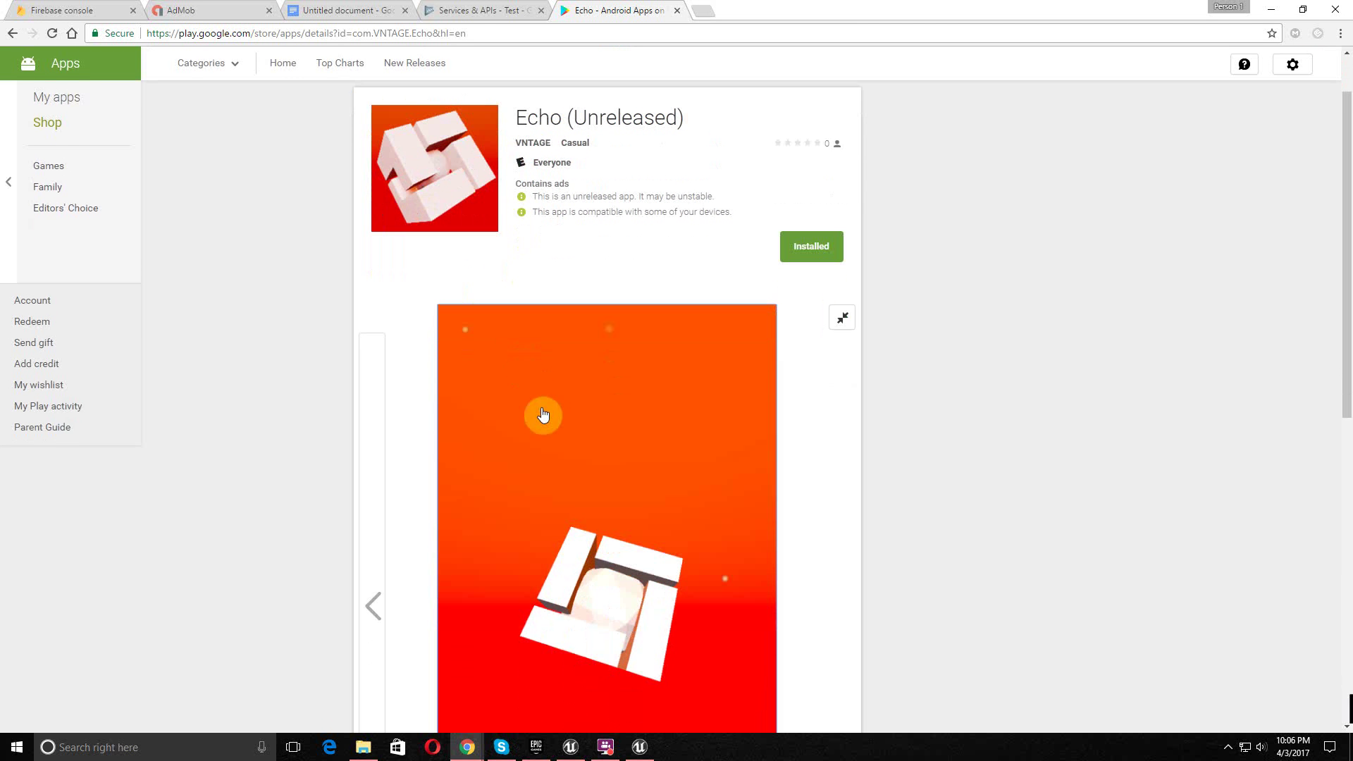
left_click(554, 415)
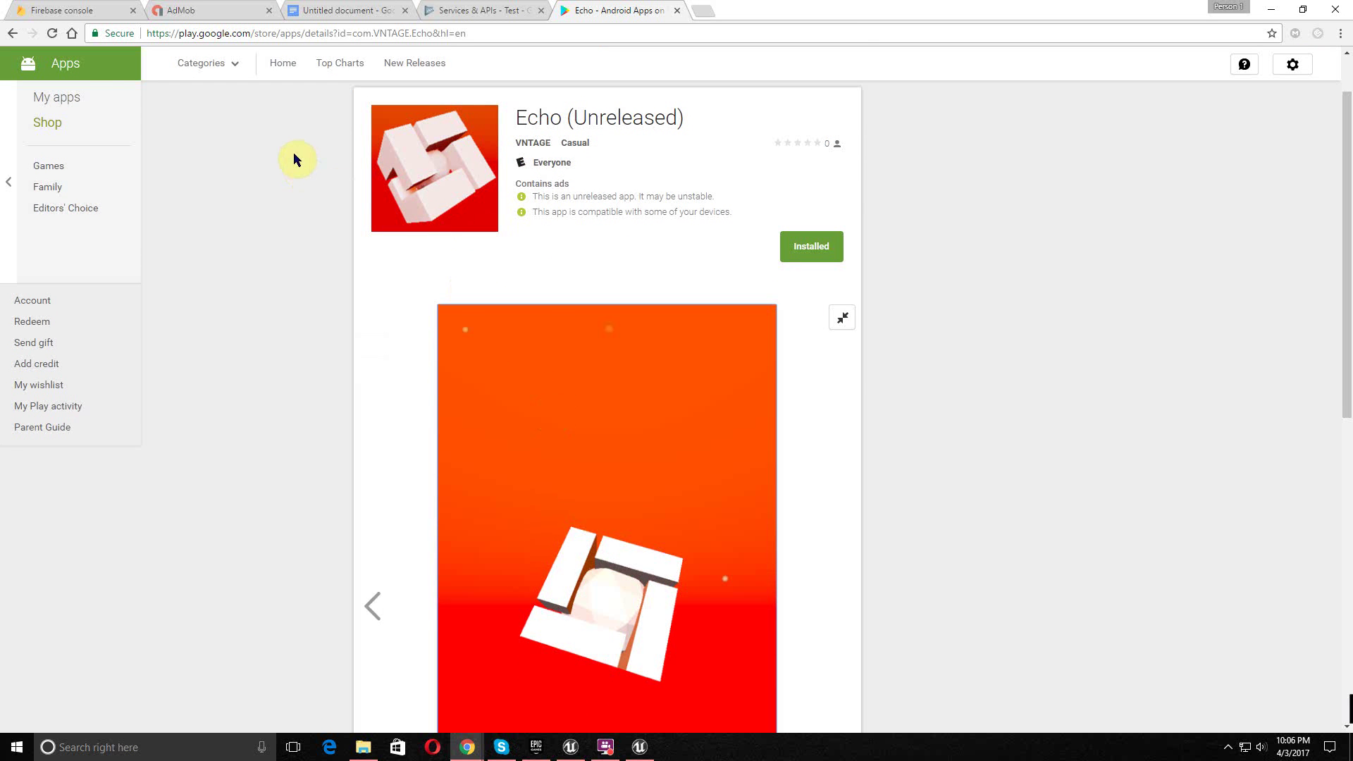
scroll(293, 159, "up", 1)
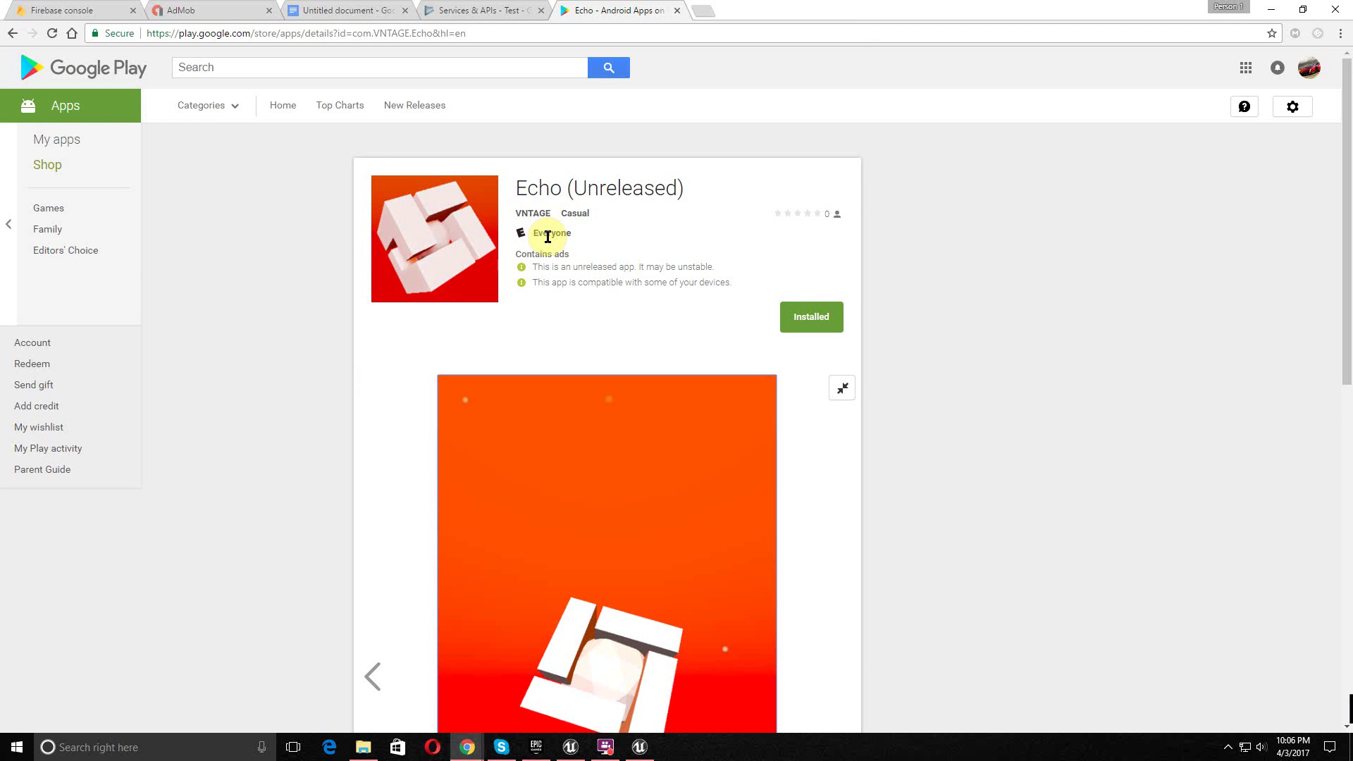
left_click(642, 749)
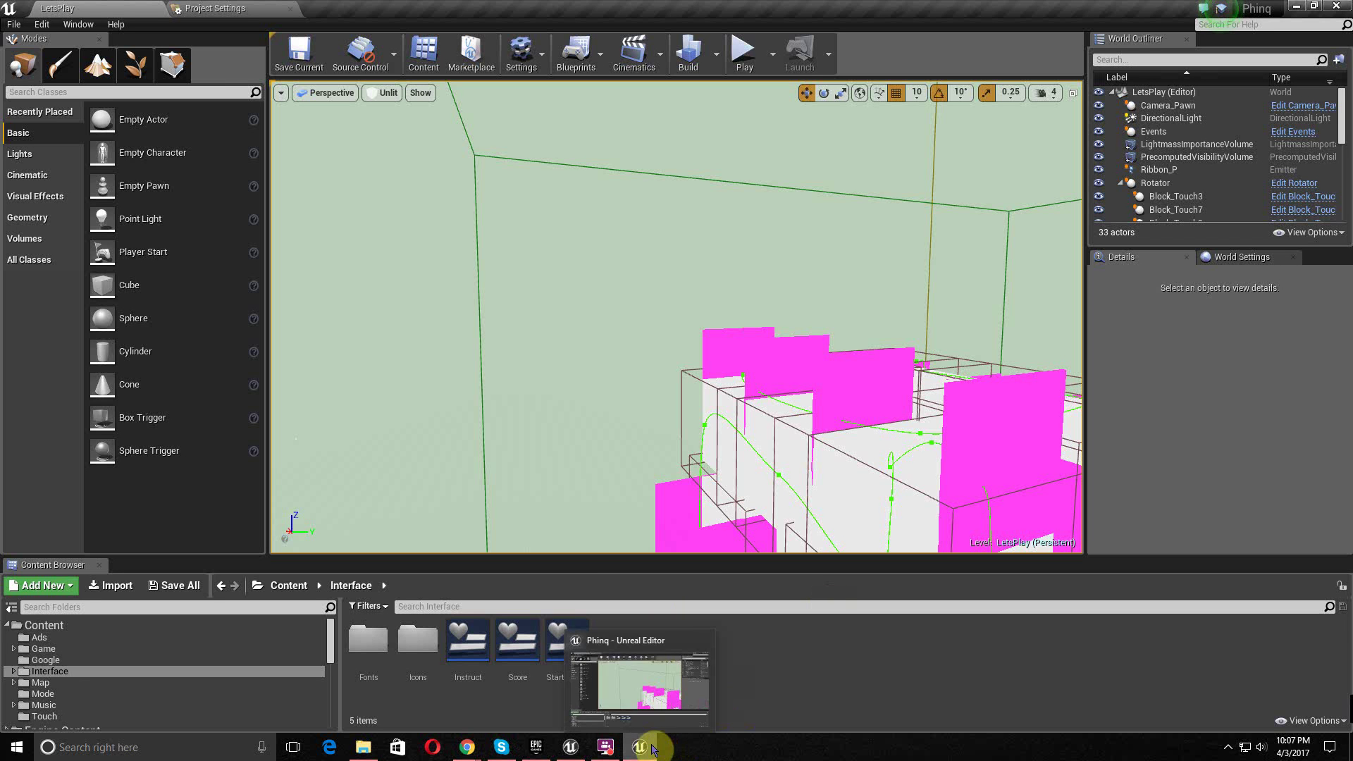
left_click(569, 747)
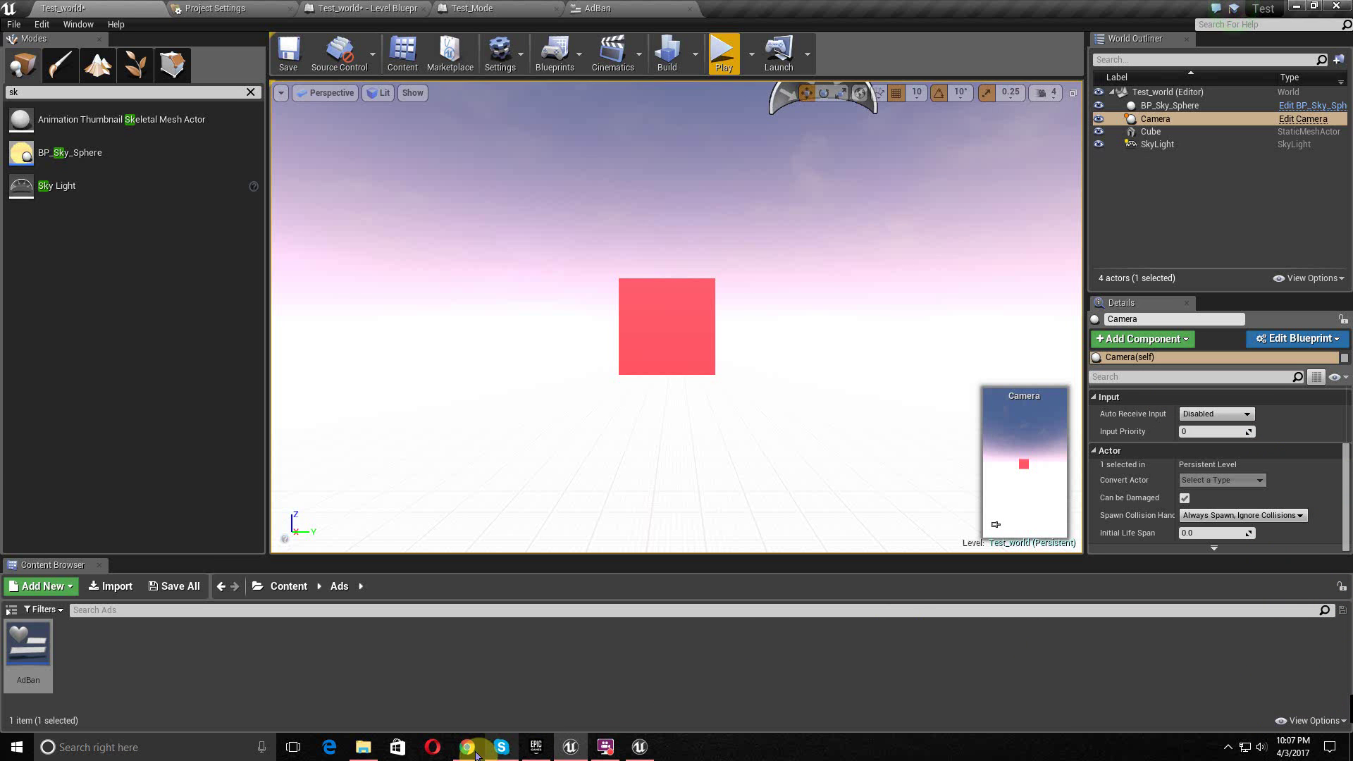
mouse_move(471, 754)
left_click(522, 705)
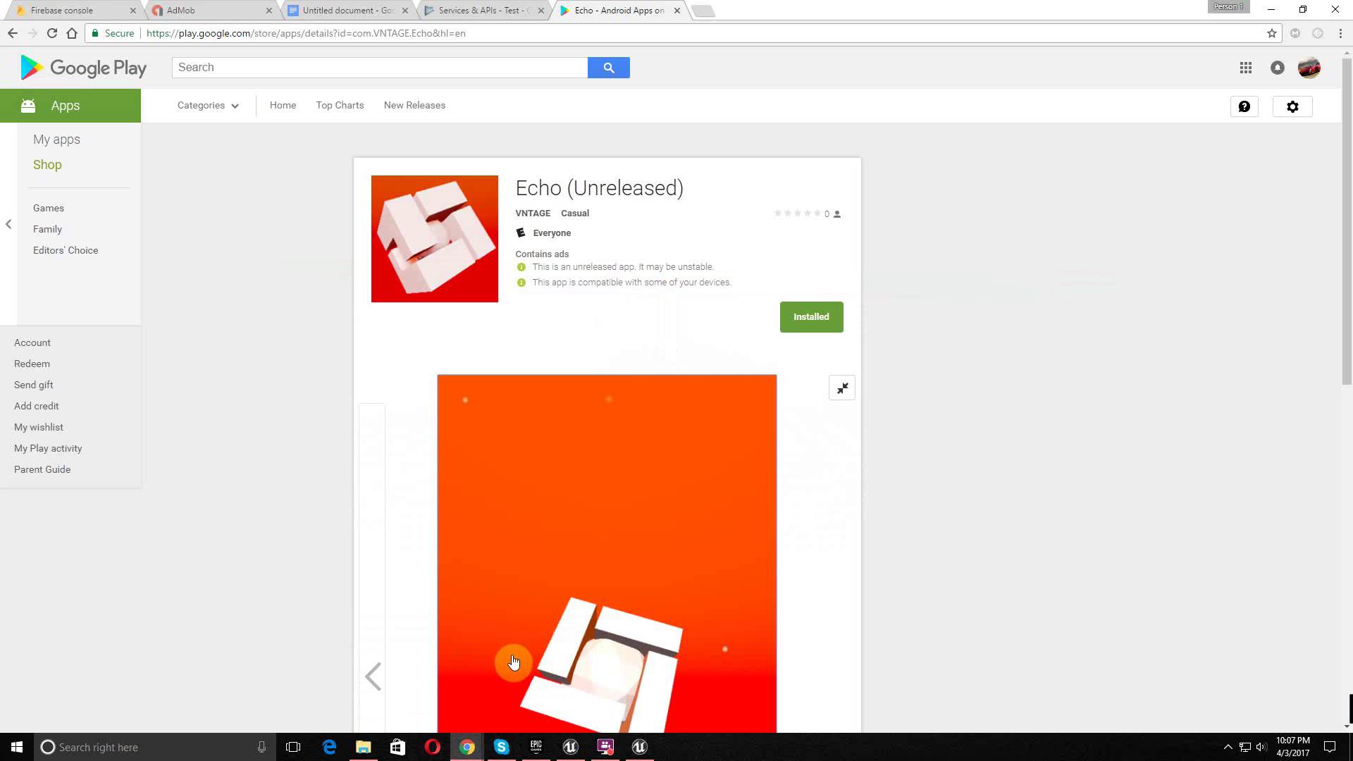
- Create a new release on the Test app's alpha track in Release management
left_click(508, 7)
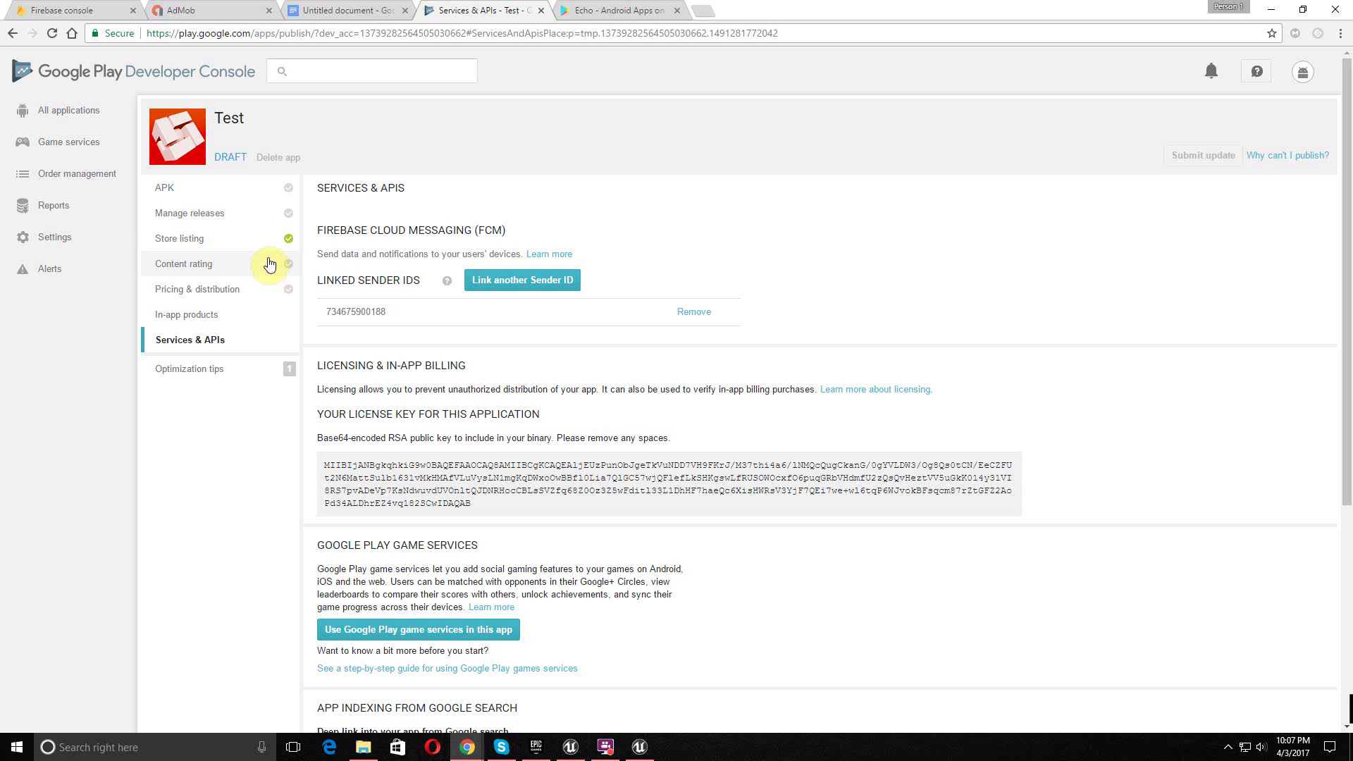
left_click(225, 211)
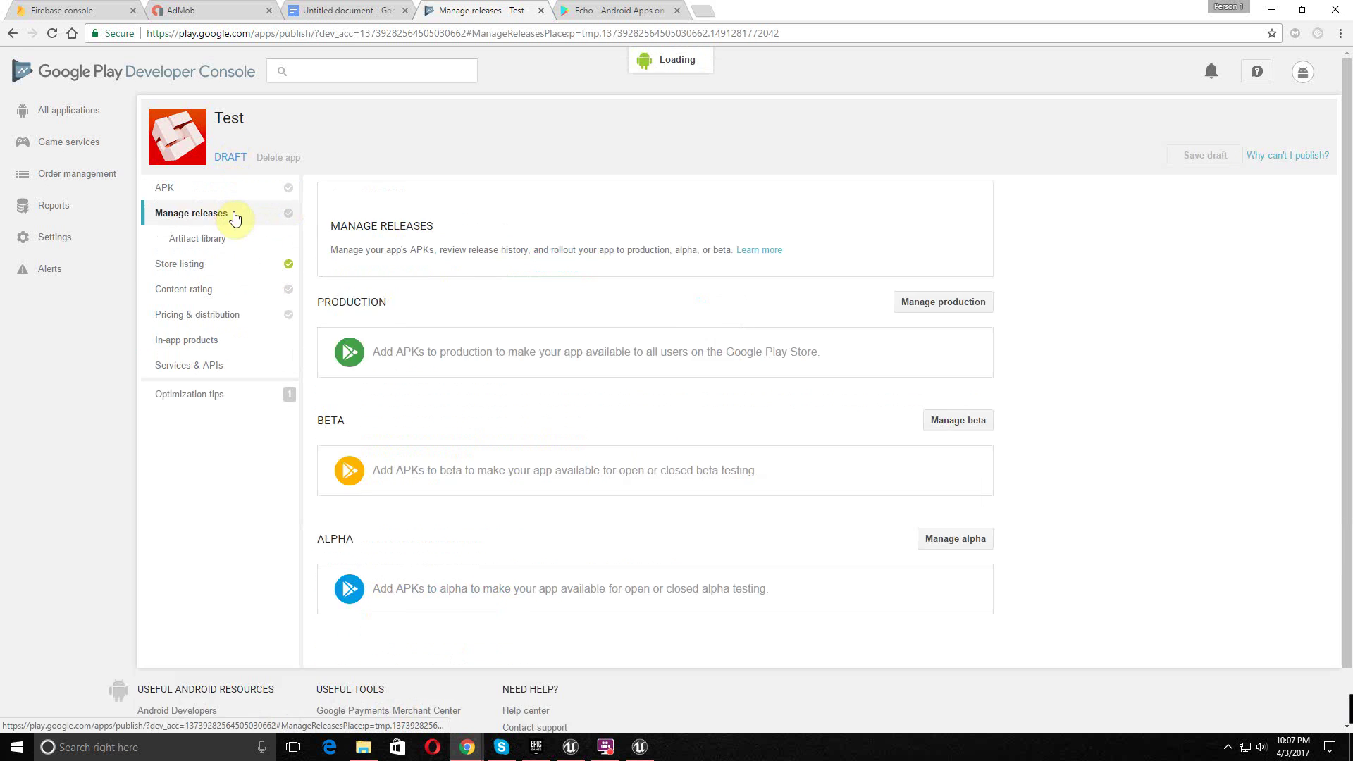
scroll(634, 437, "down", 5)
scroll(866, 501, "down", 1)
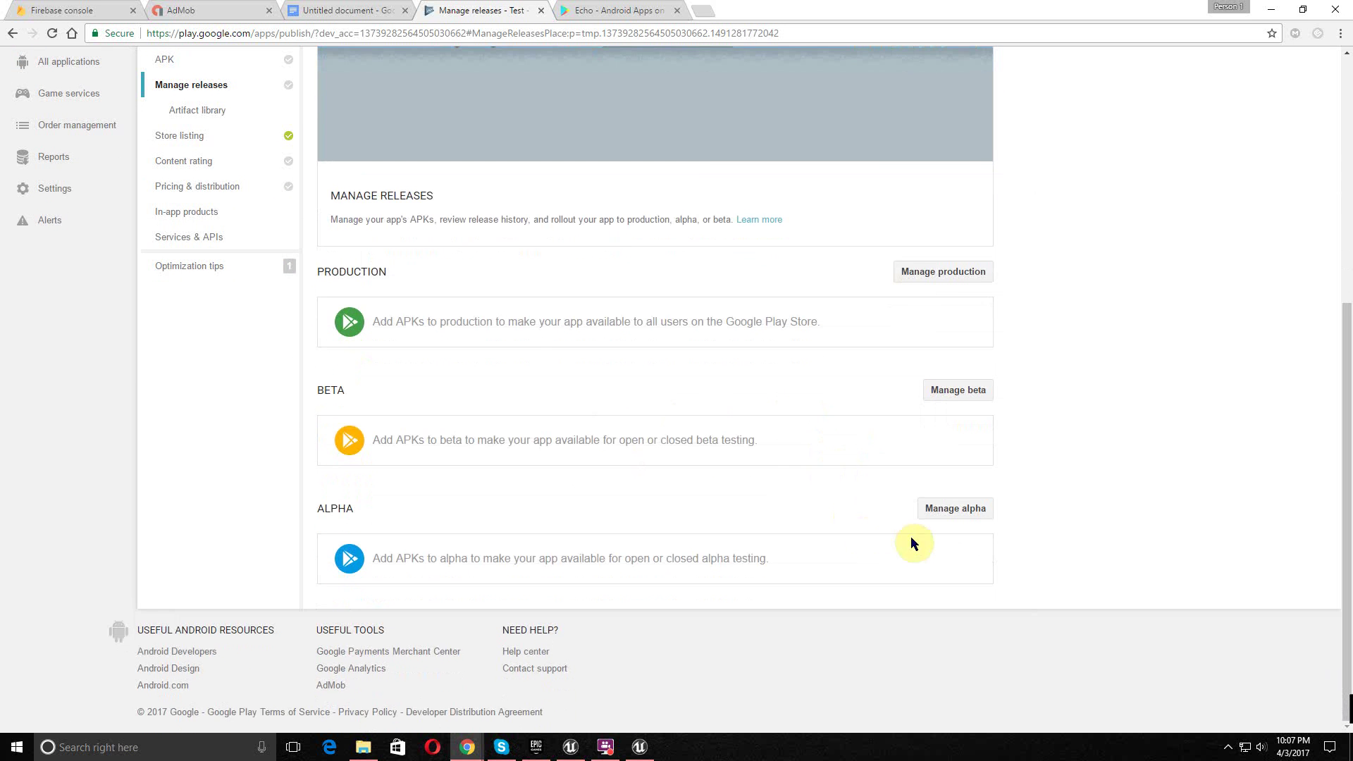
left_click(967, 519)
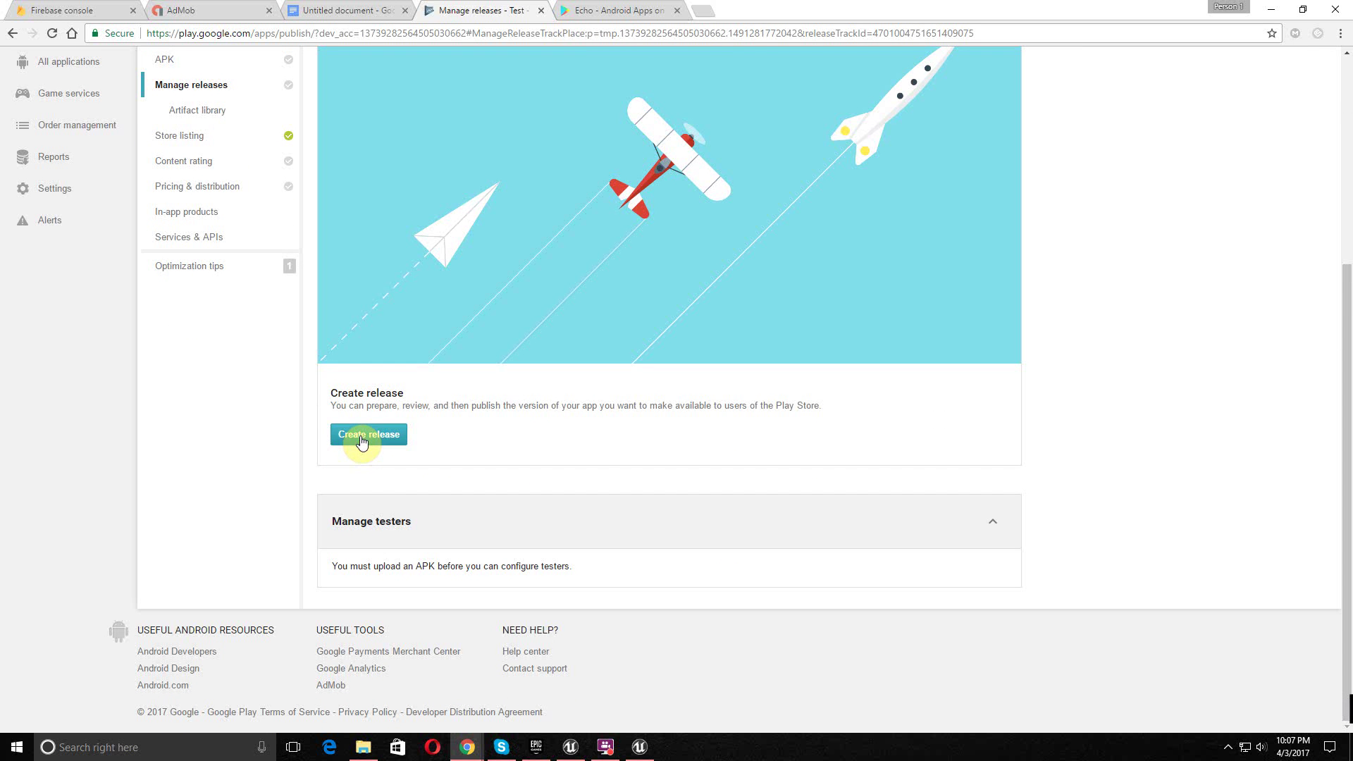
left_click(361, 438)
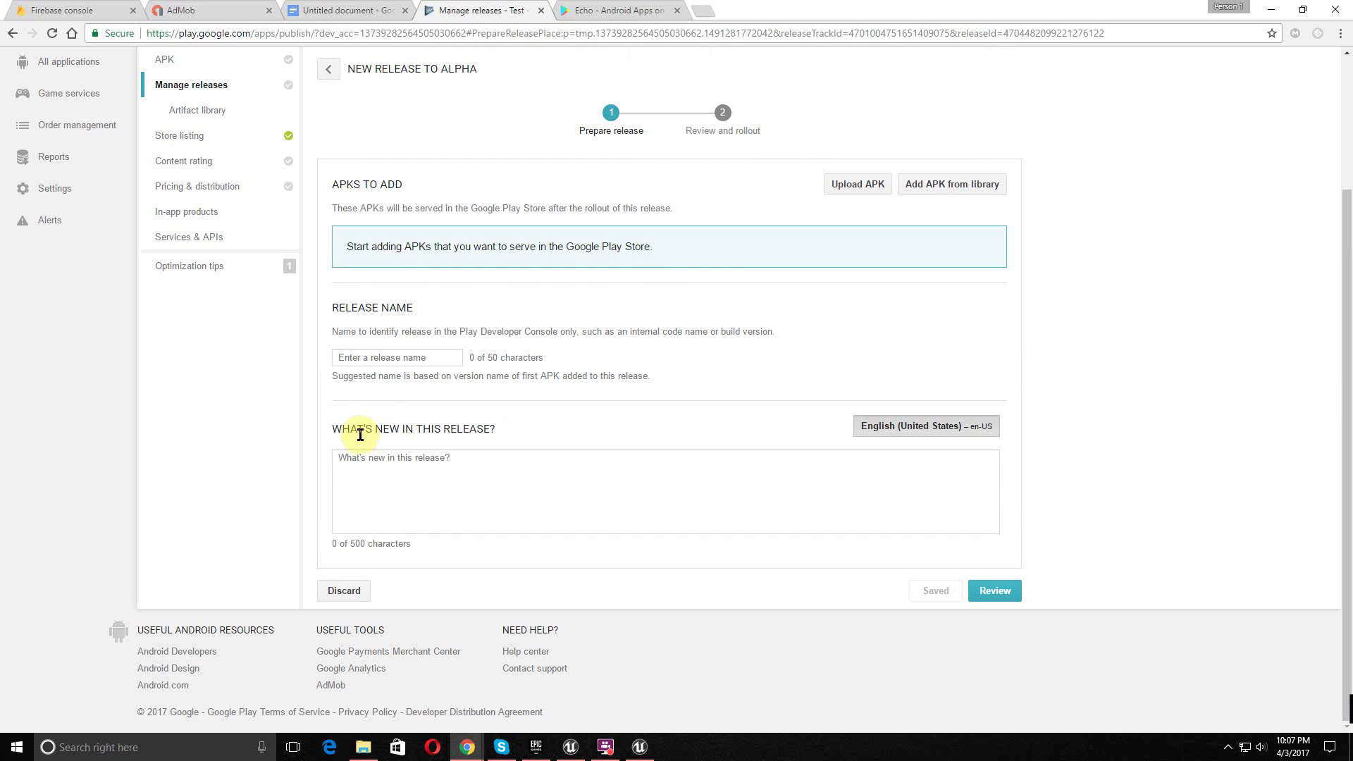
- Upload D:\Apps\Android_ETC1\Test-Android-Shipping-armv7-es2.apk to the alpha release
left_click(858, 185)
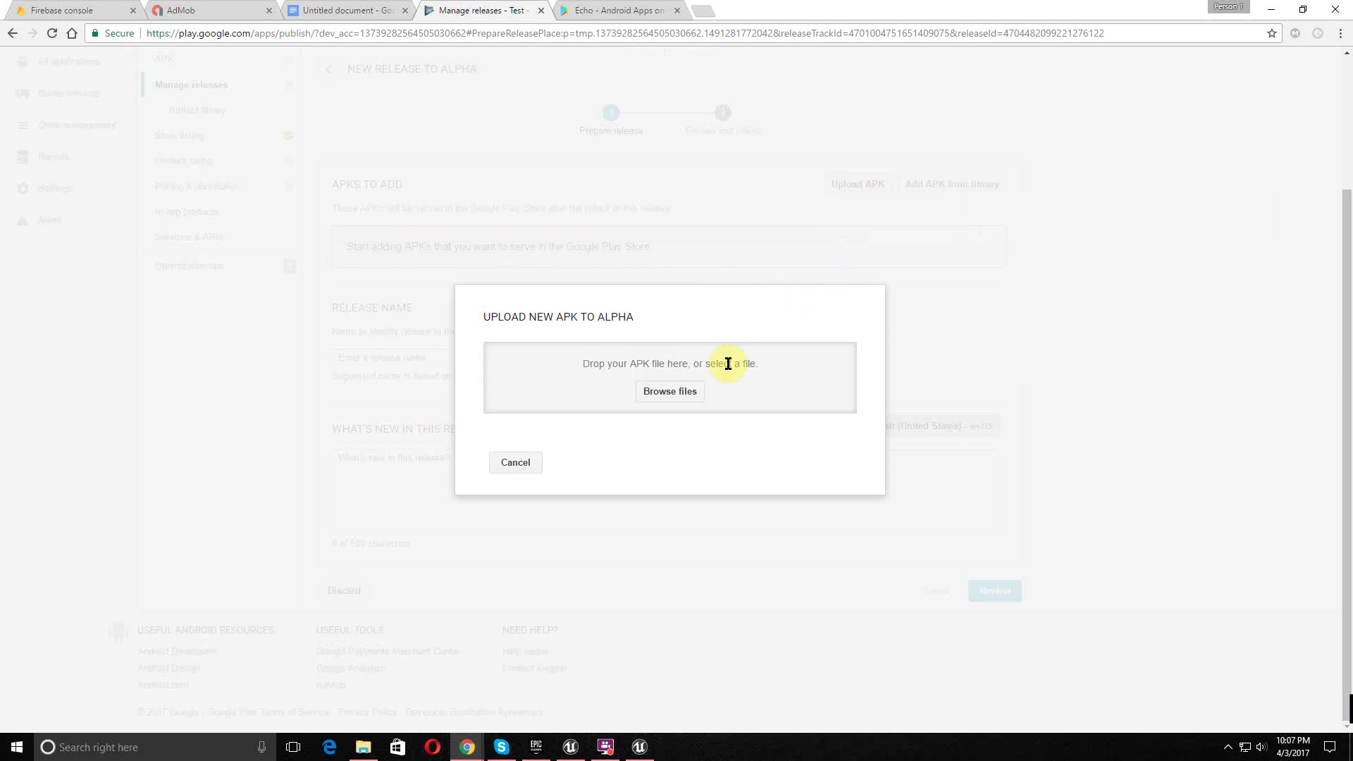
left_click(687, 400)
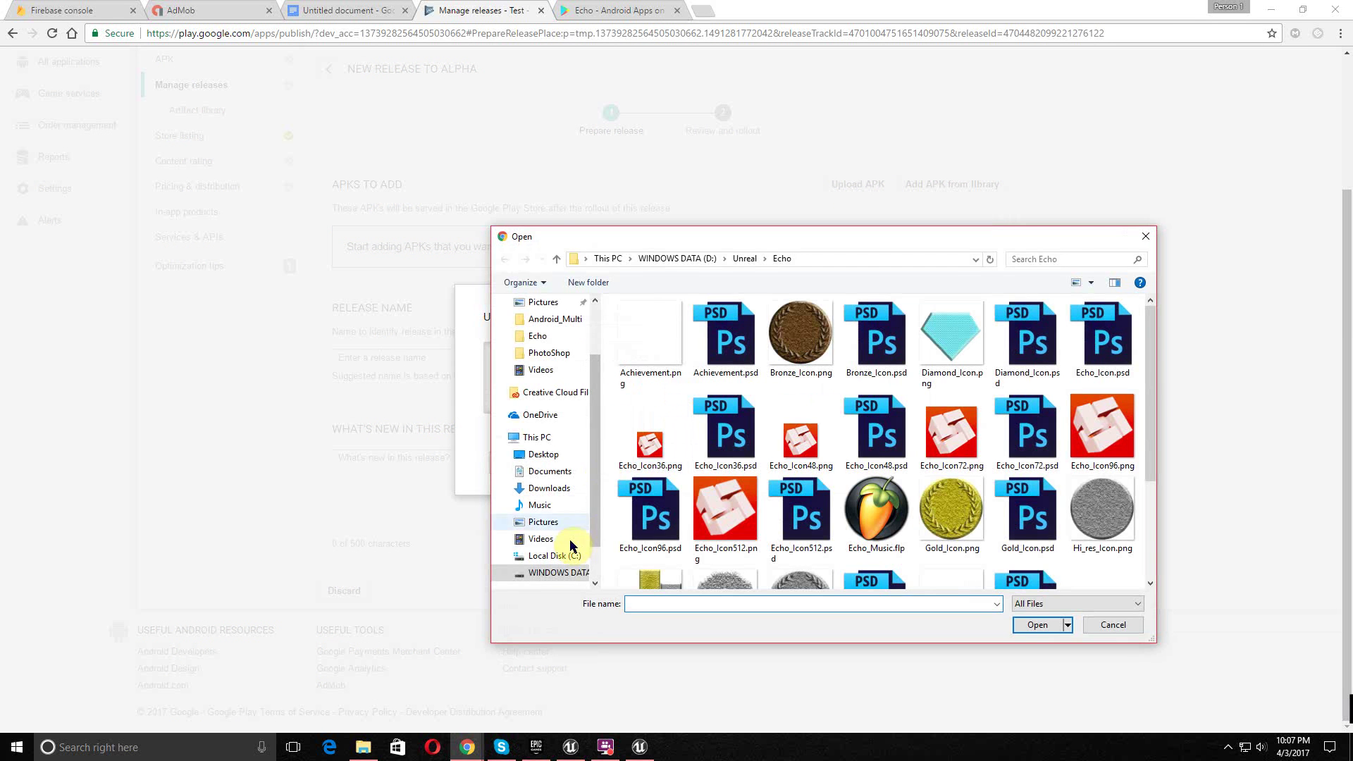
left_click(553, 573)
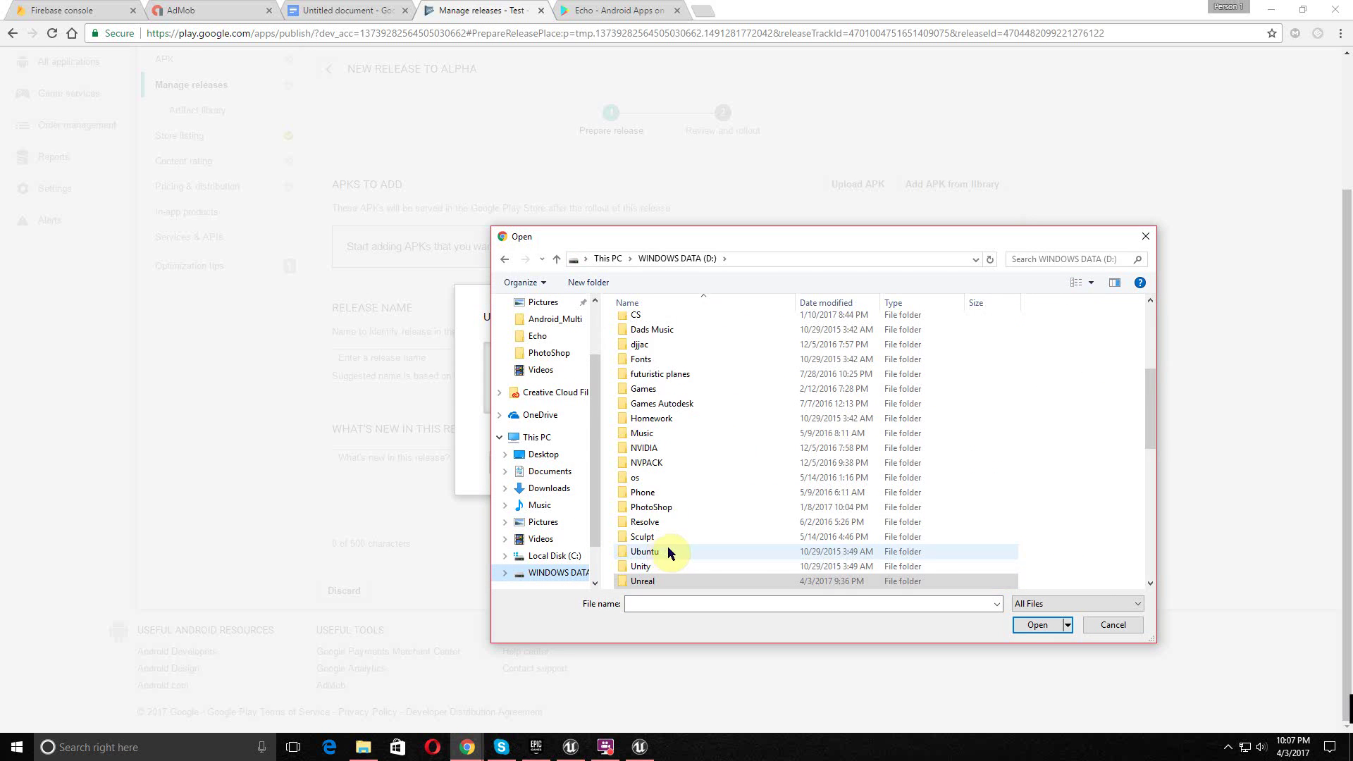
scroll(690, 423, "up", 2)
scroll(690, 376, "up", 2)
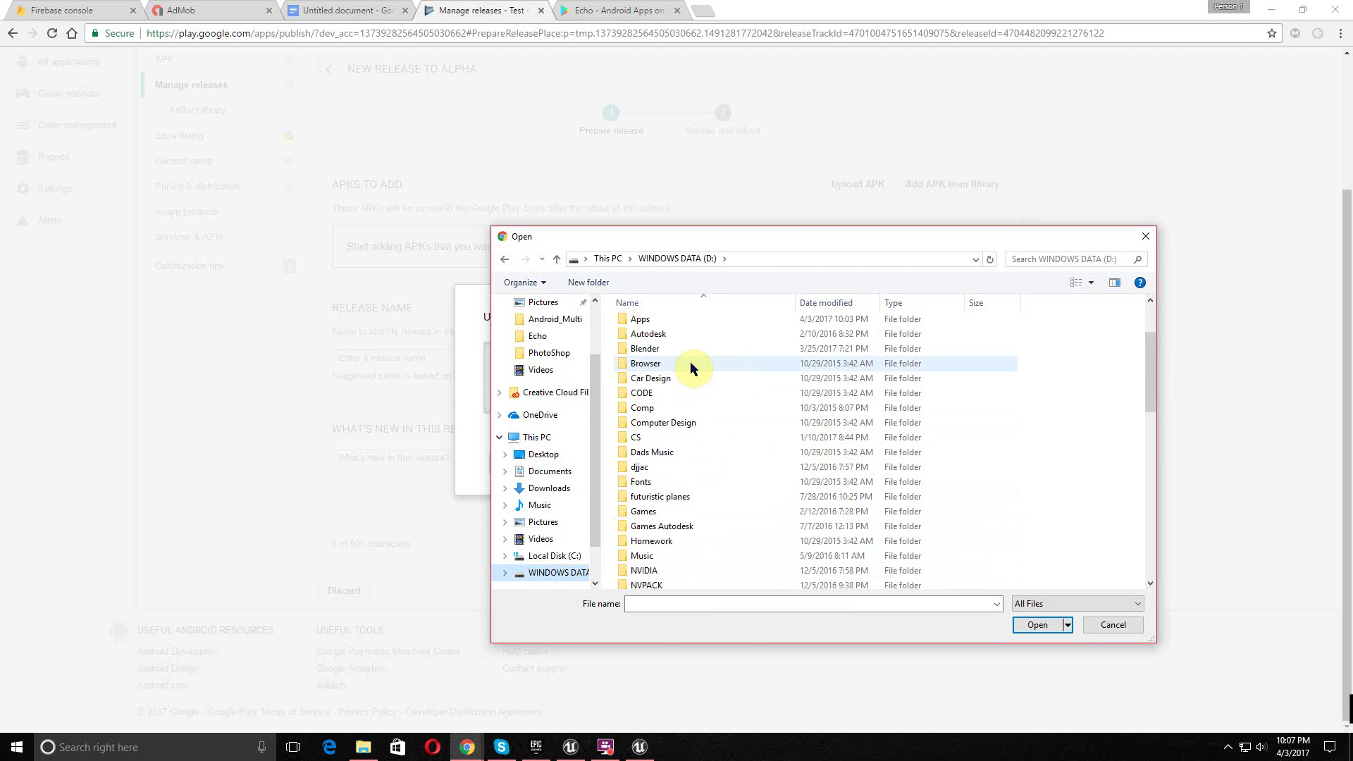
double_click(683, 319)
double_click(684, 325)
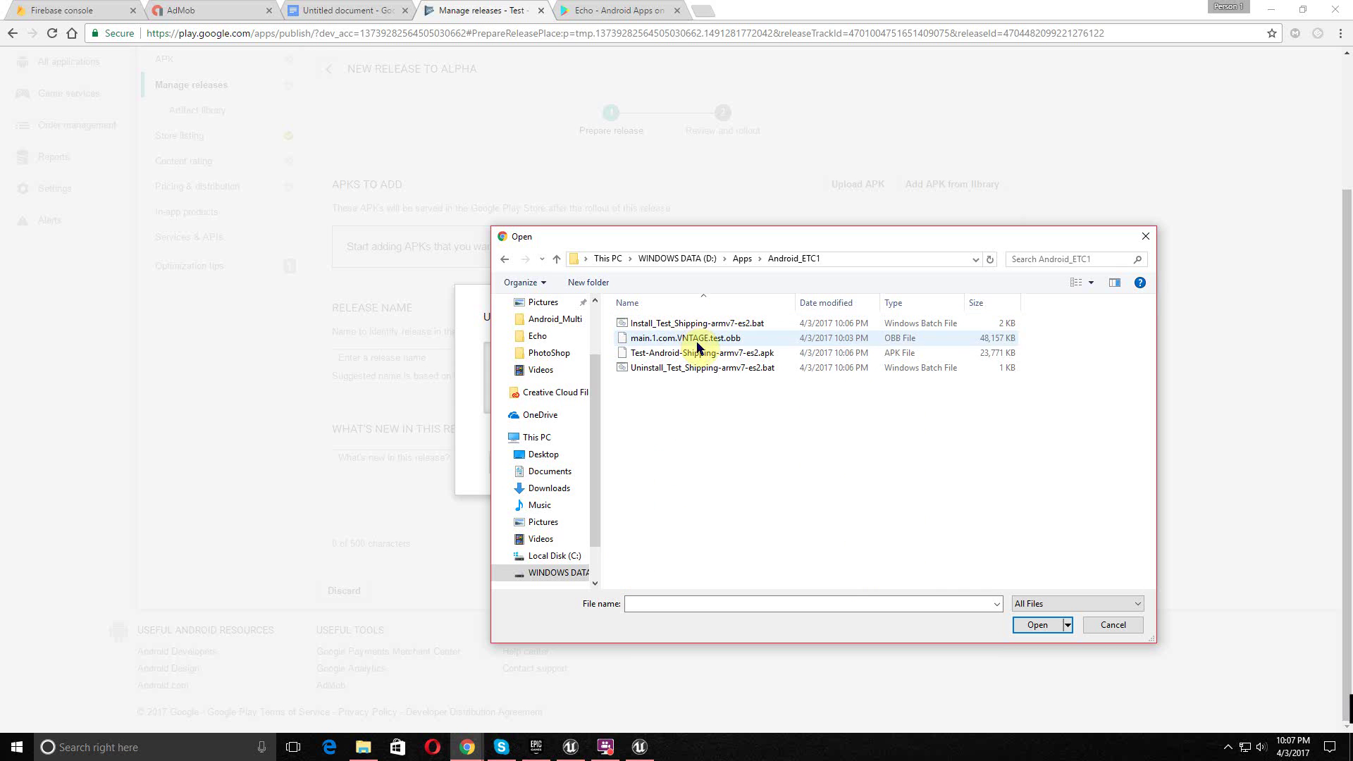
left_click(695, 353)
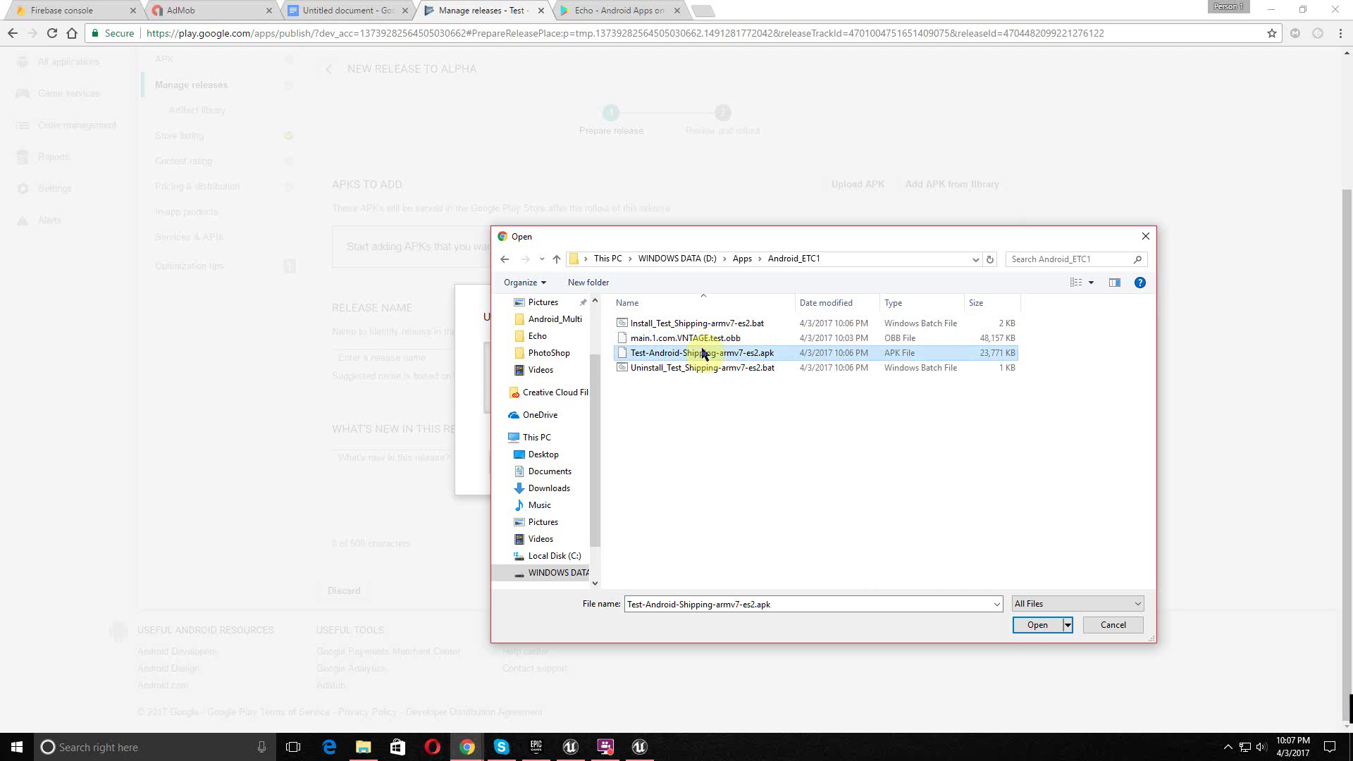
left_click(1040, 625)
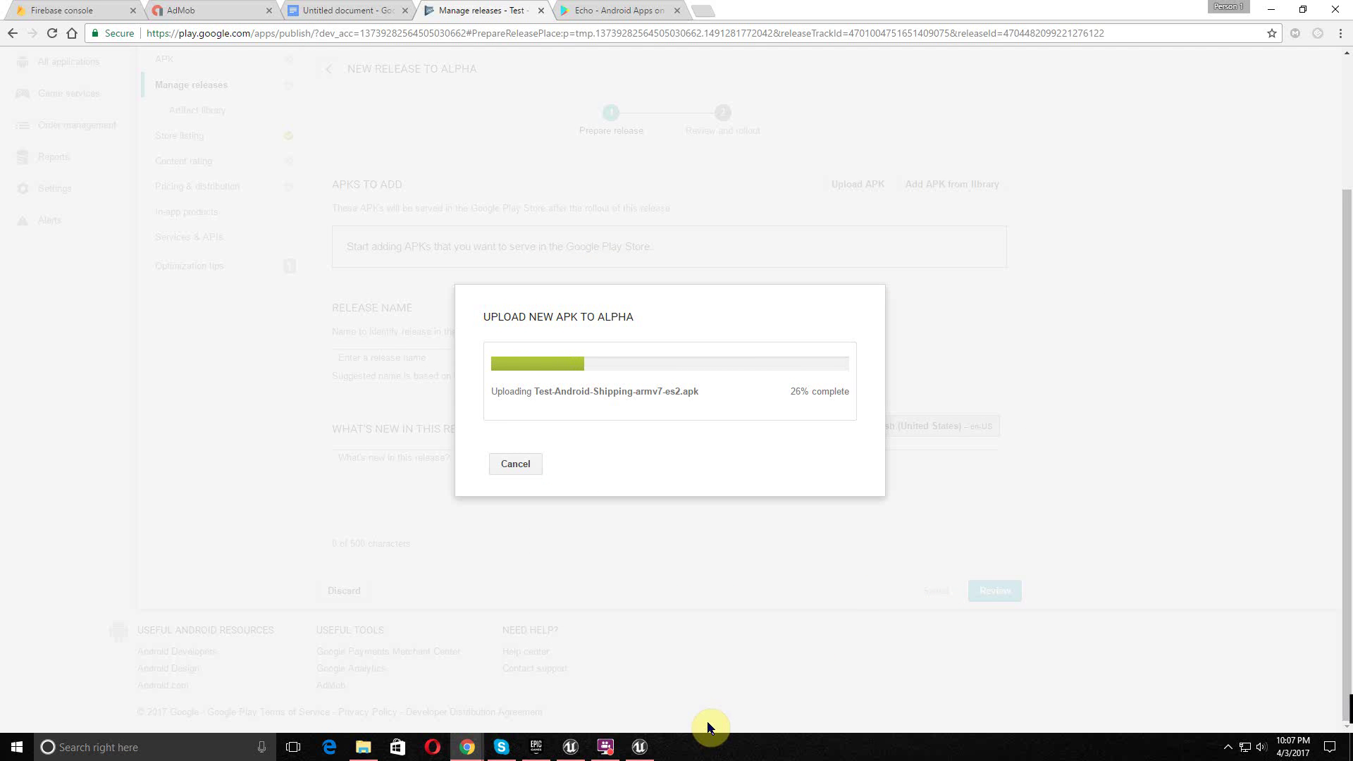
- Open the Block_Touch blueprint from the Game folder in Unreal's Content Browser
left_click(639, 745)
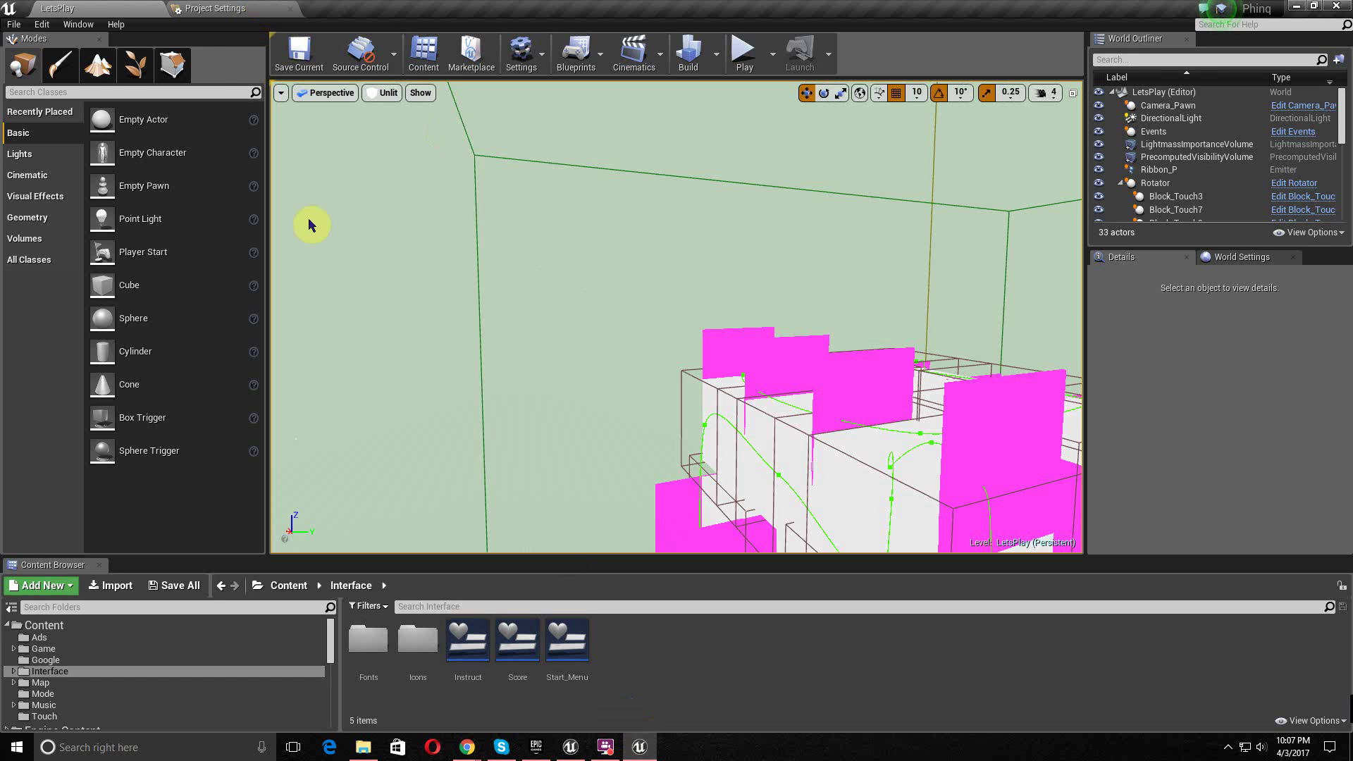
left_click(108, 647)
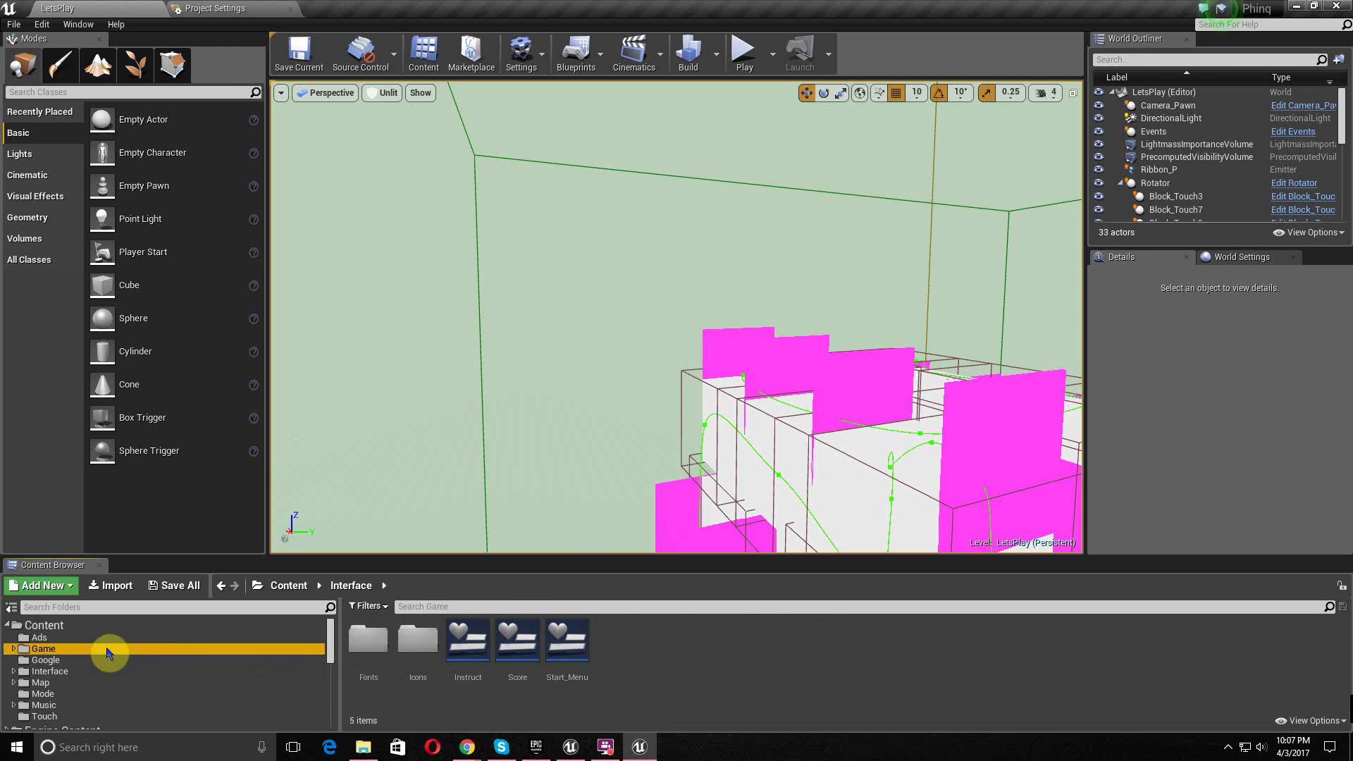
double_click(517, 641)
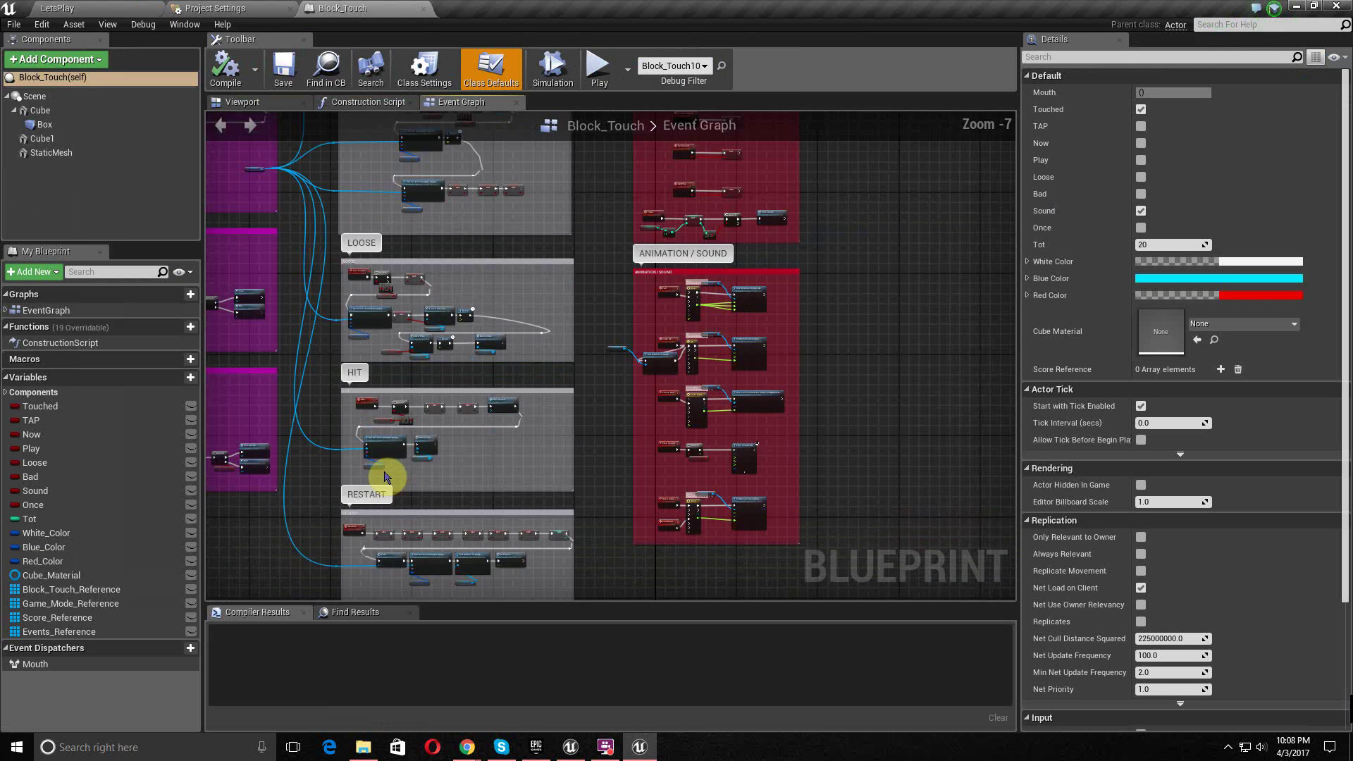
scroll(384, 477, "down", 5)
right_click_drag(386, 458, 590, 483)
scroll(619, 420, "up", 1)
scroll(619, 422, "down", 1)
scroll(586, 475, "up", 2)
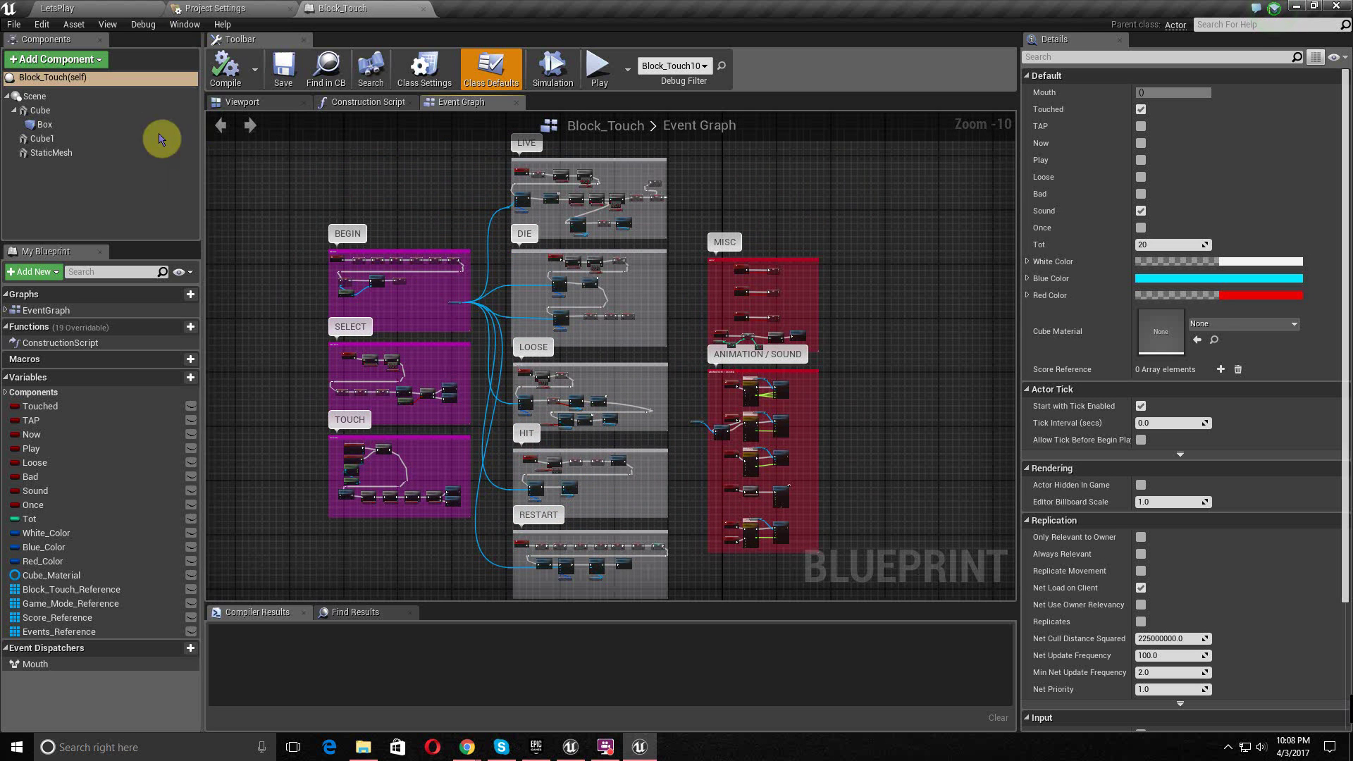
- Make both pink slabs (Cube1 and StaticMesh) invisible, then go back to Chrome
left_click(246, 103)
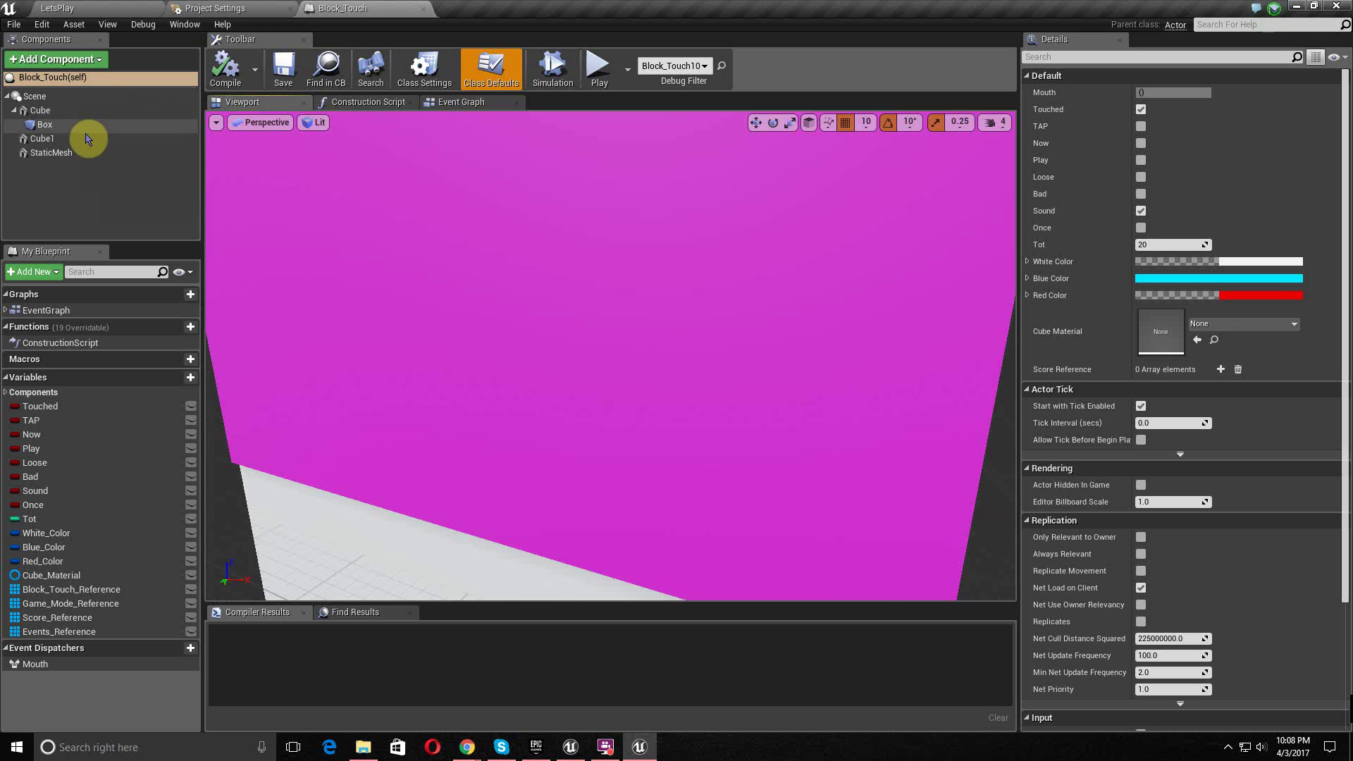
scroll(427, 262, "down", 3)
scroll(600, 279, "down", 1)
left_click(624, 222)
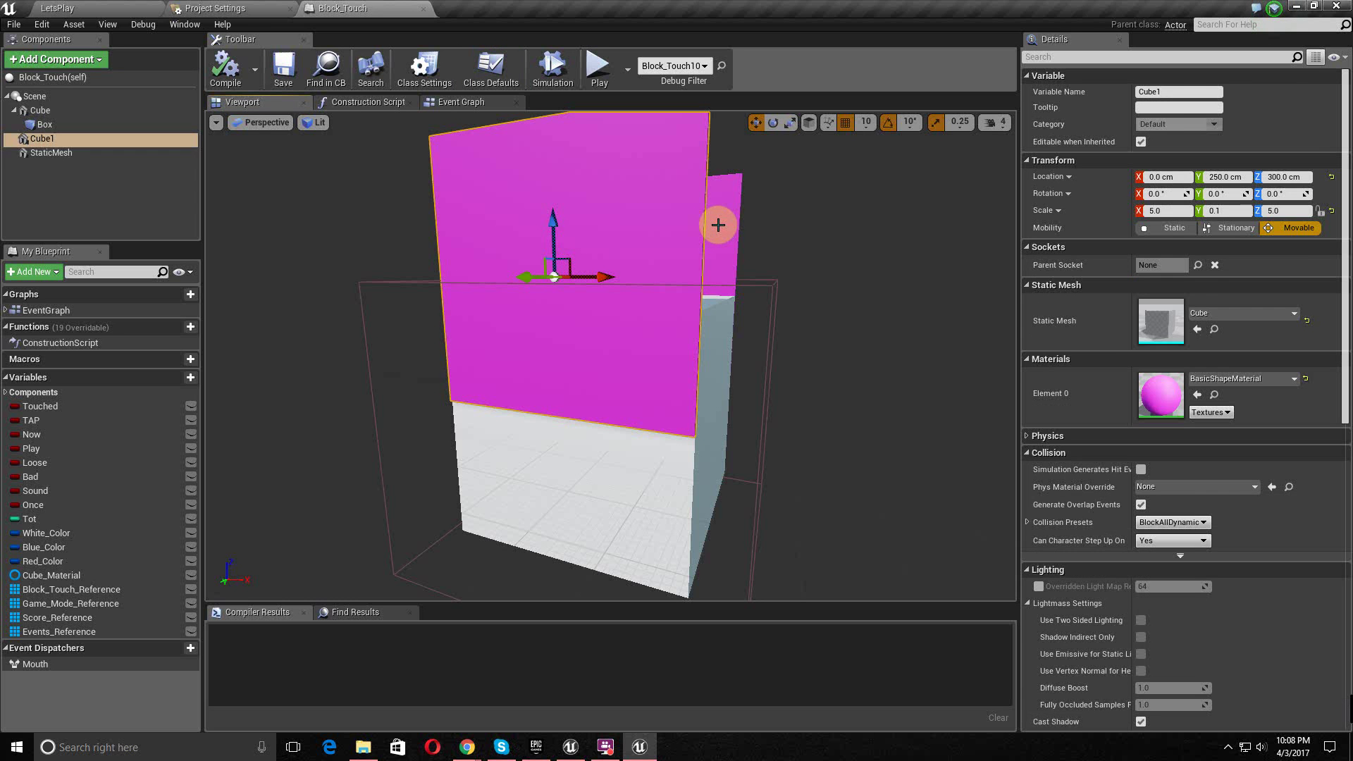
left_click(719, 225, "ctrl")
left_click(1141, 643)
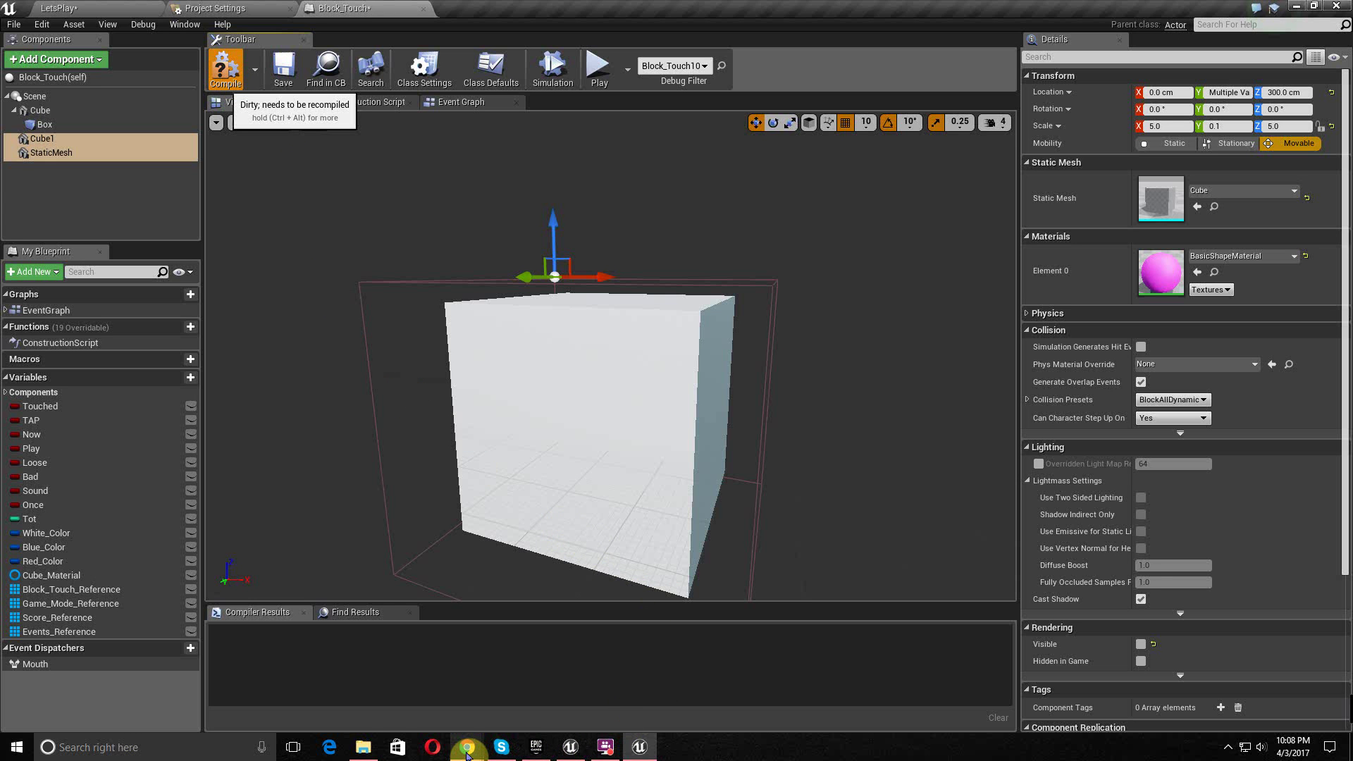
mouse_move(467, 752)
left_click(560, 691)
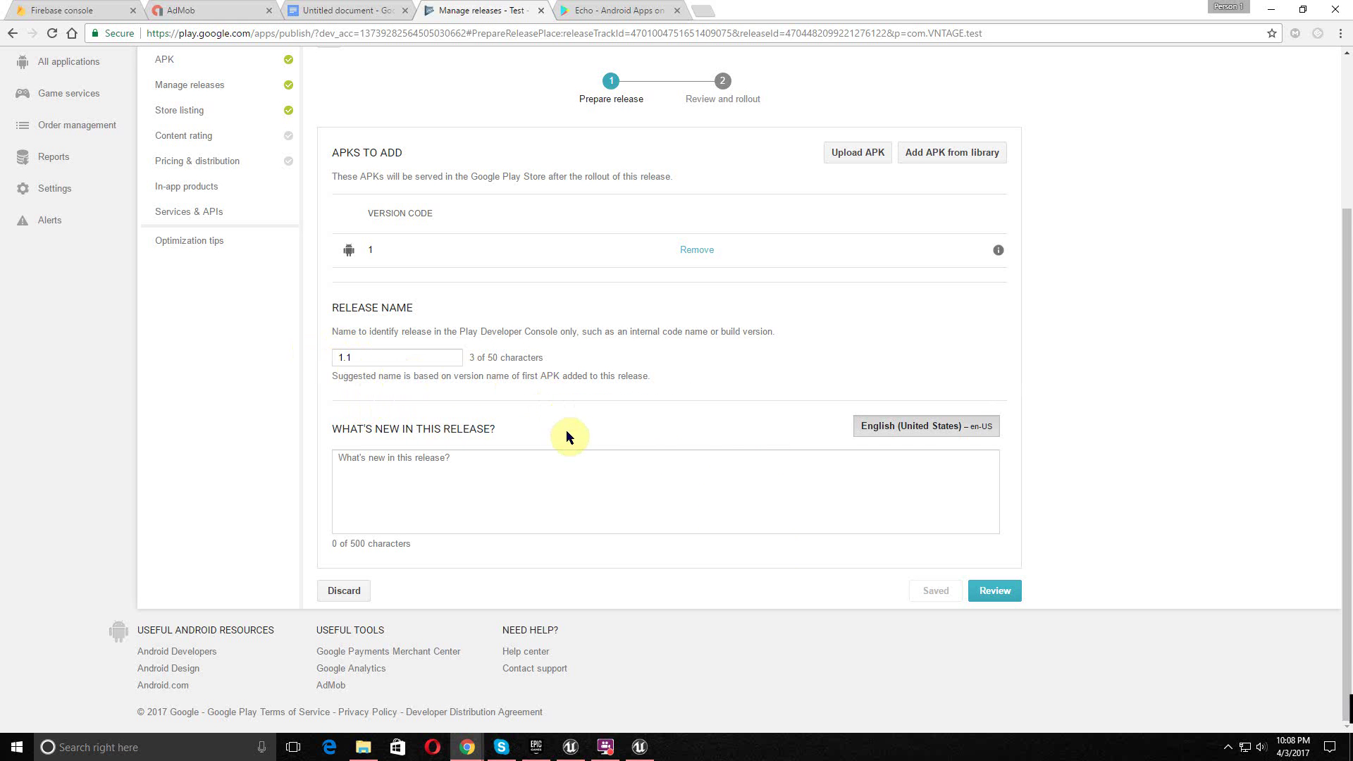
- Enter 'test' as the What's new note for alpha release 1.1 and save the draft
left_click(521, 465)
type("test")
key("Return")
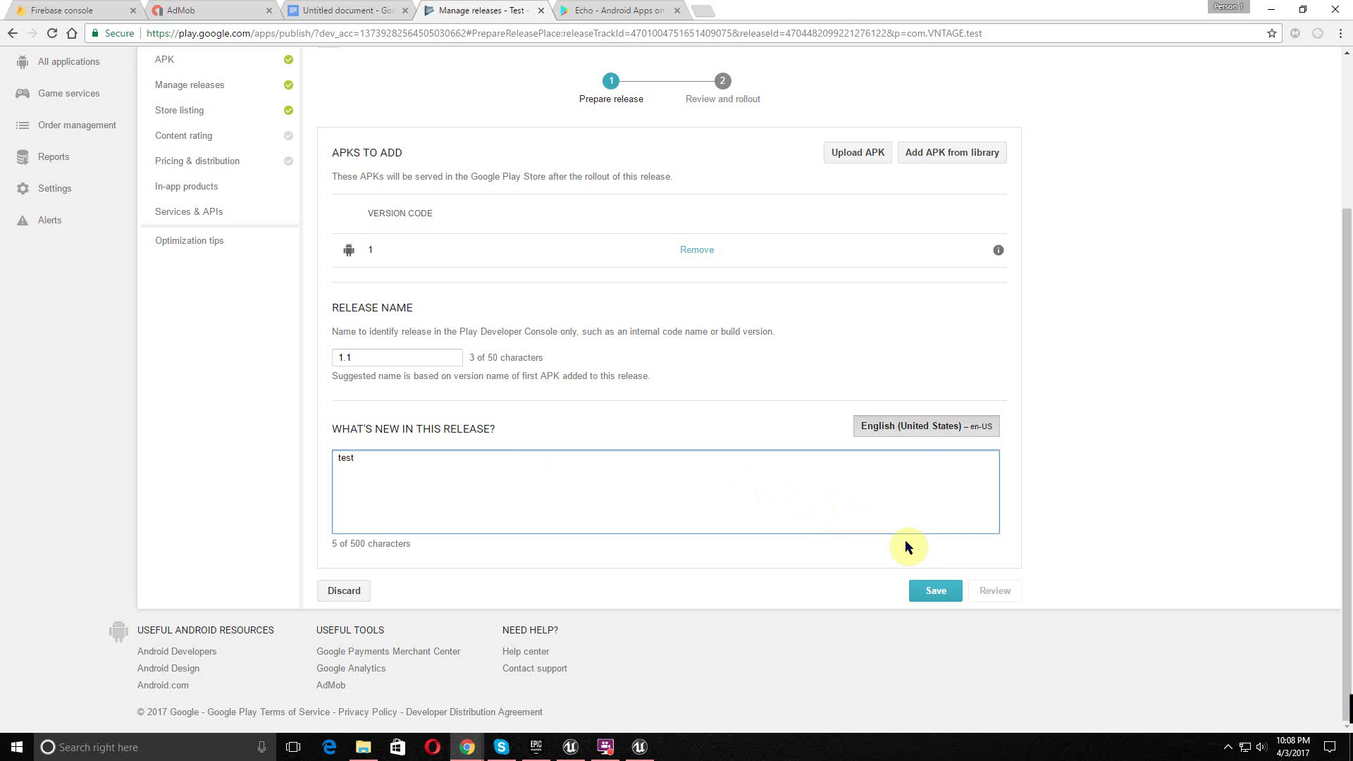
left_click(937, 598)
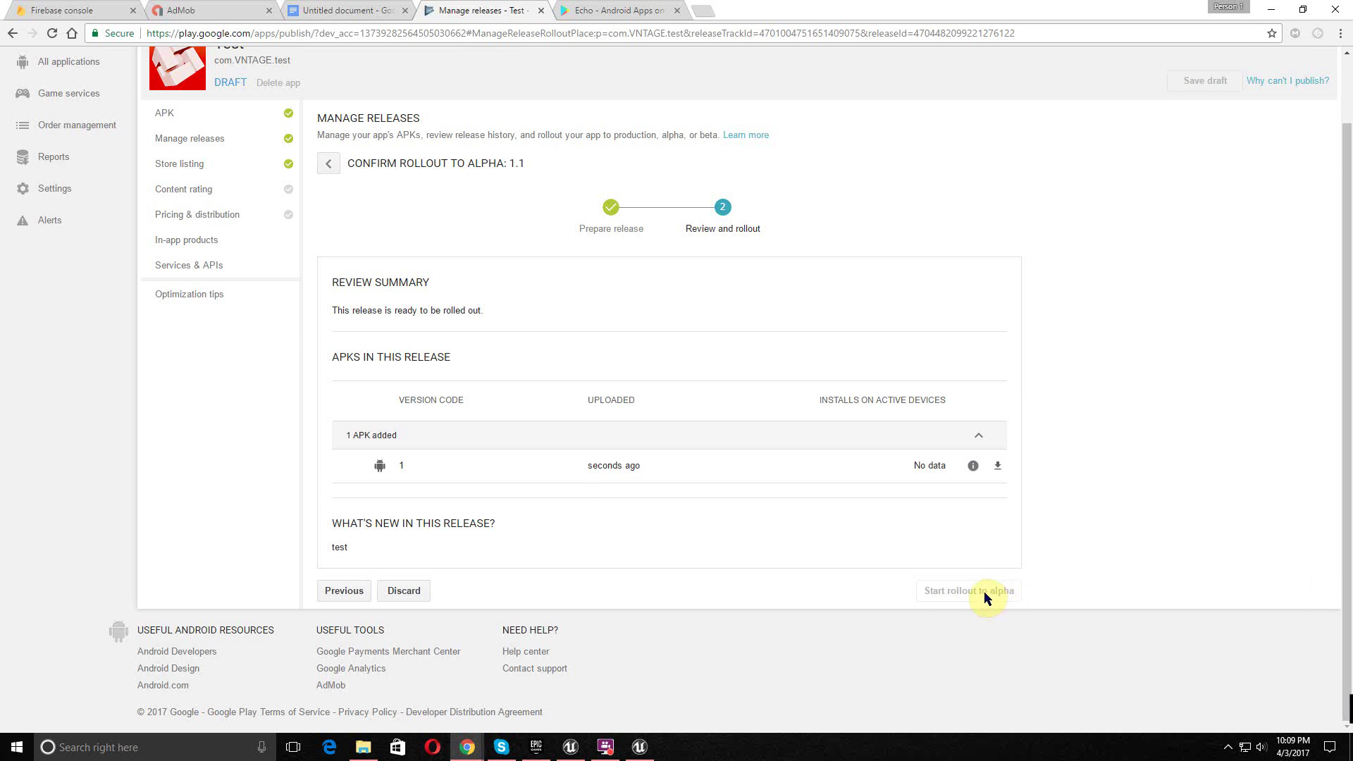
scroll(984, 595, "up", 1)
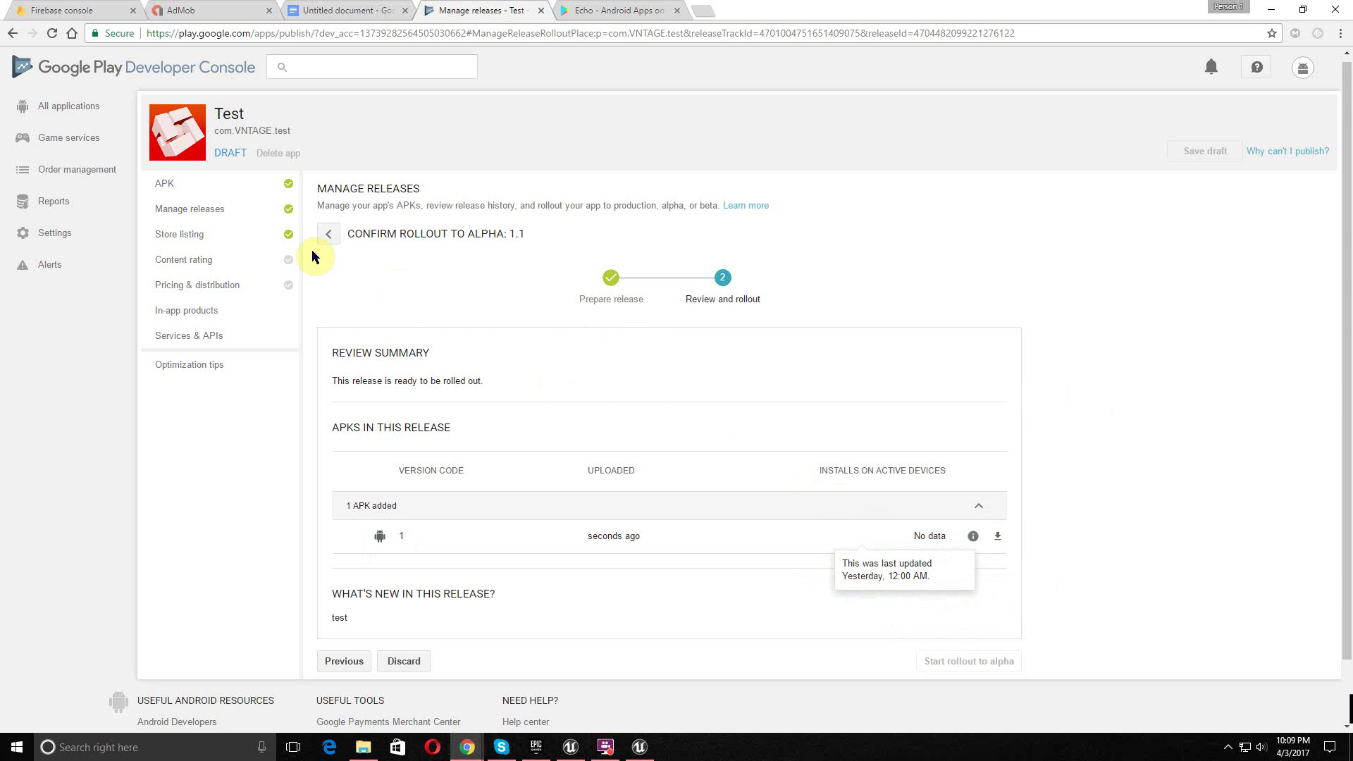
- Start the Content rating questionnaire, fill in the email fields and choose the GAME category
left_click(229, 258)
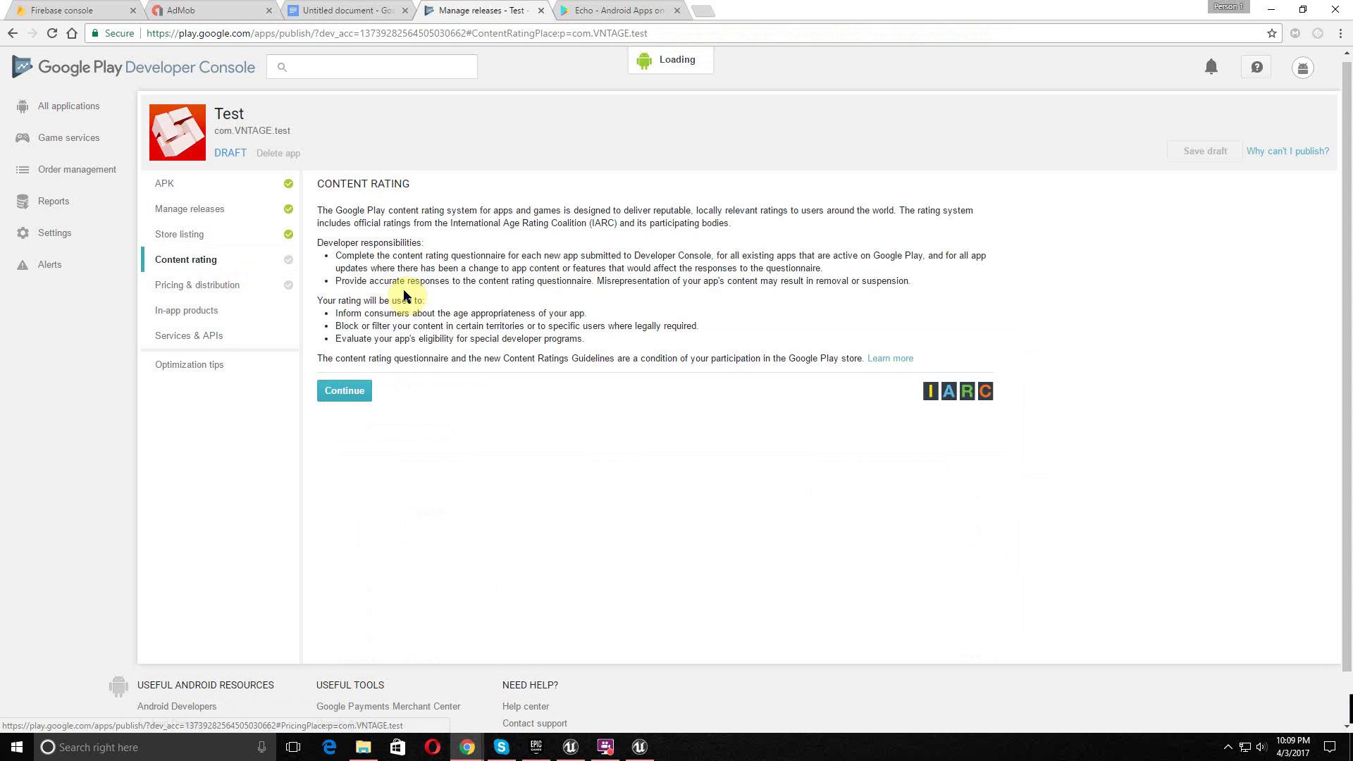
left_click(344, 391)
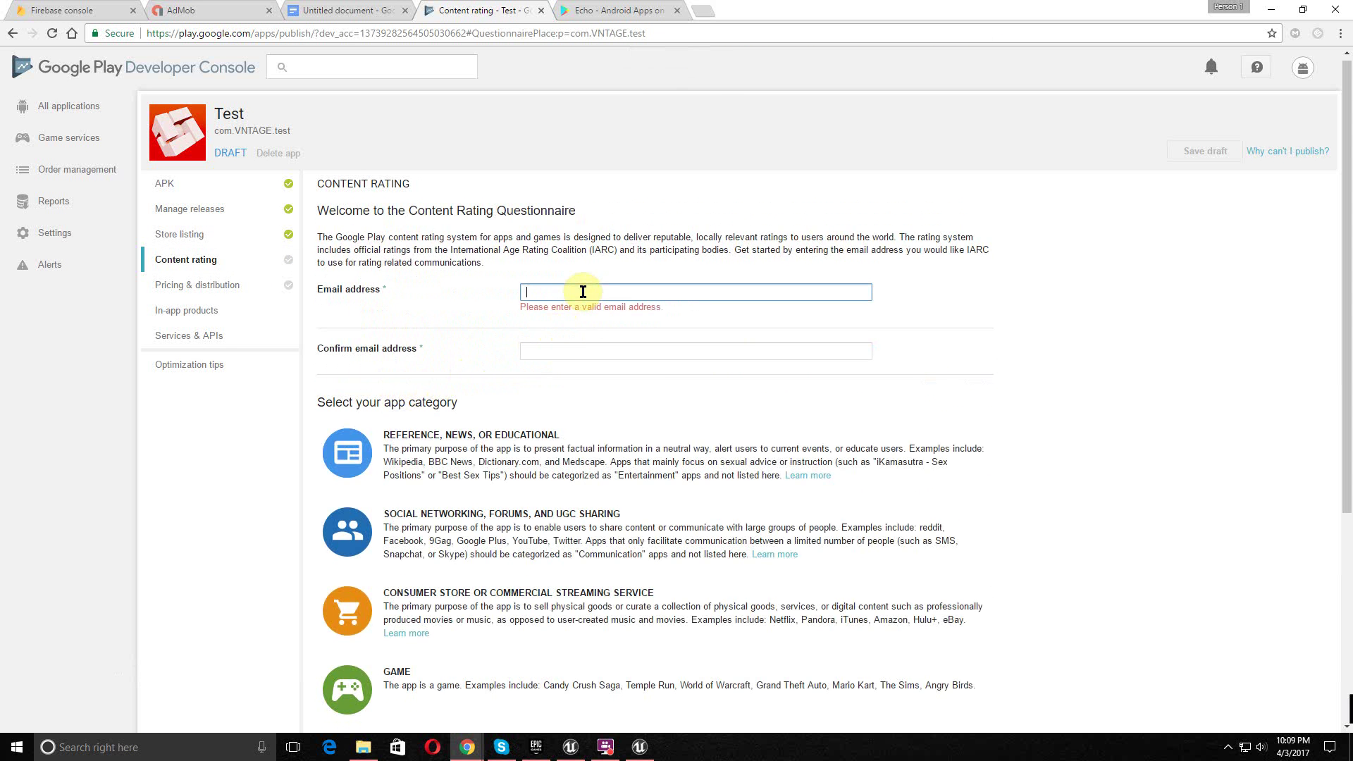
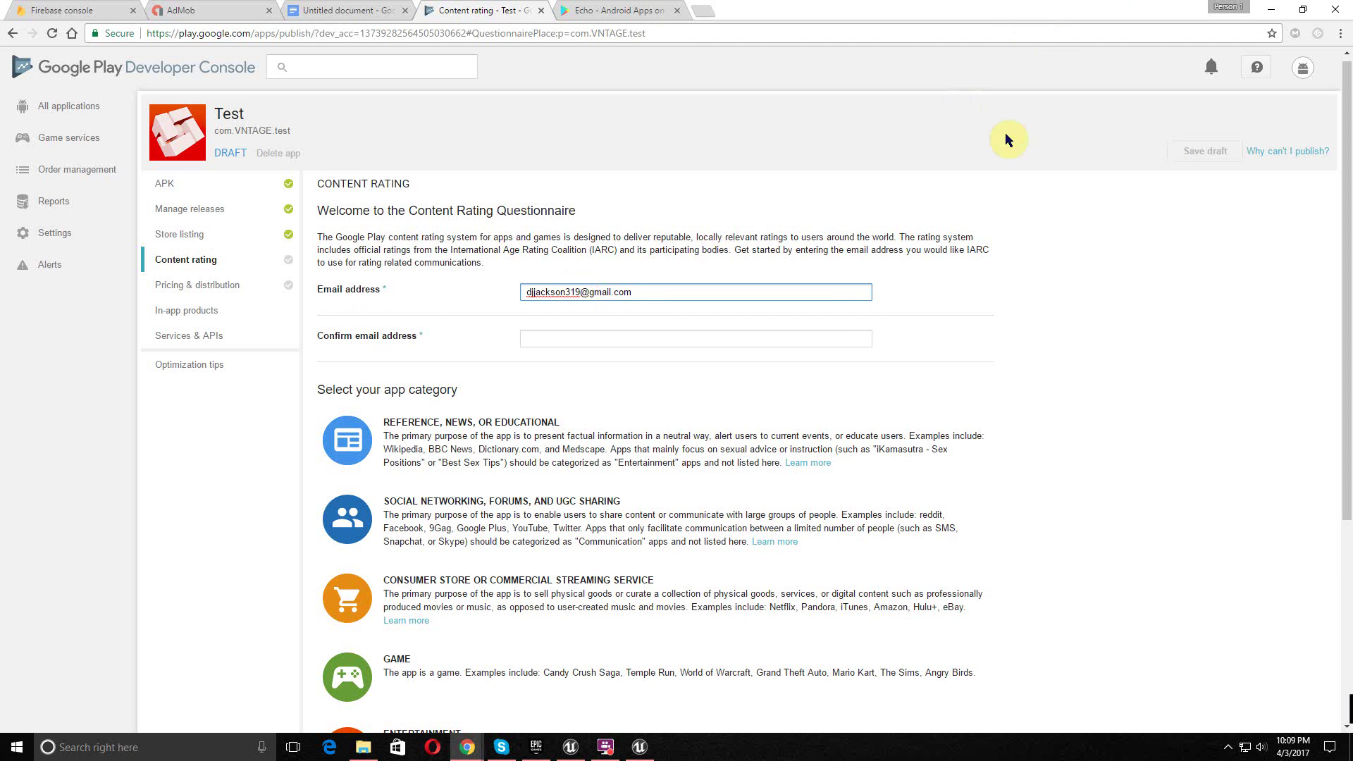
scroll(717, 264, "down", 5)
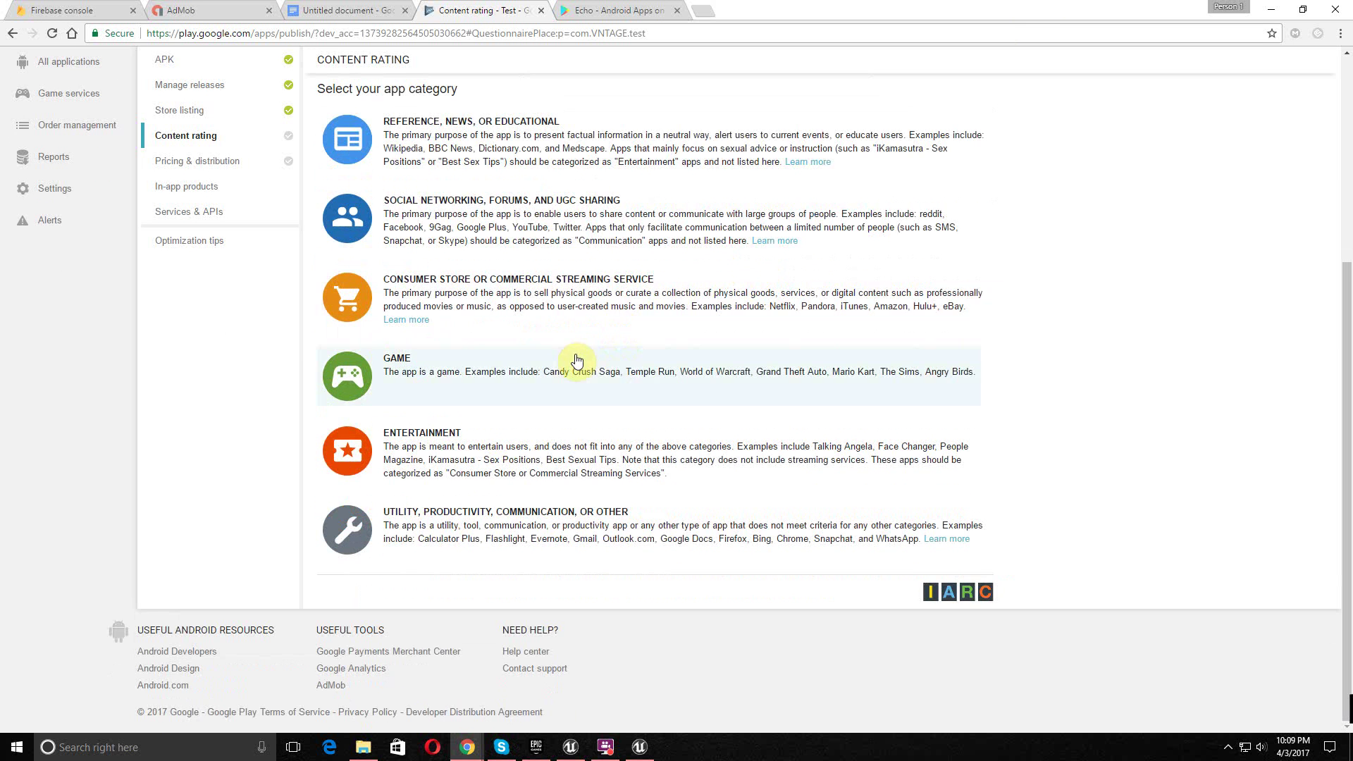
left_click(577, 361)
scroll(624, 303, "up", 3)
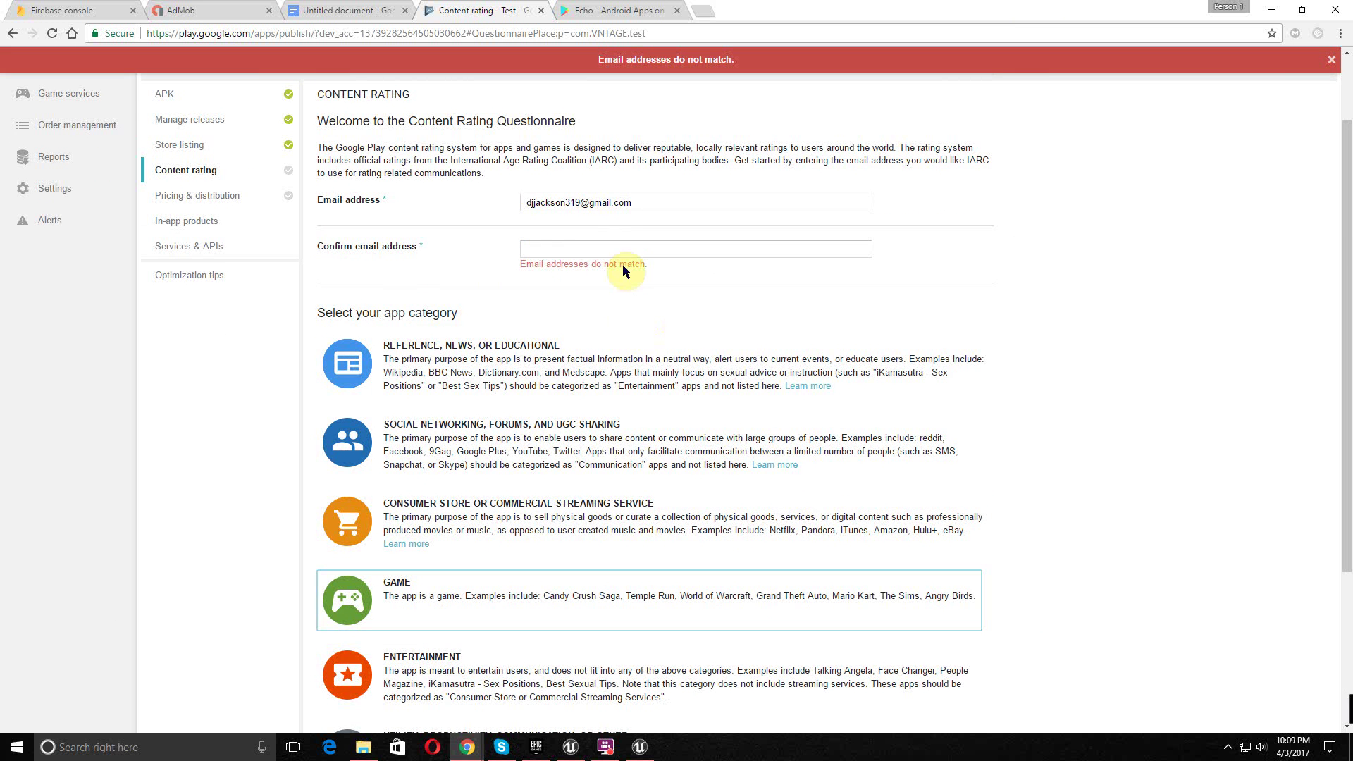
left_click(614, 251)
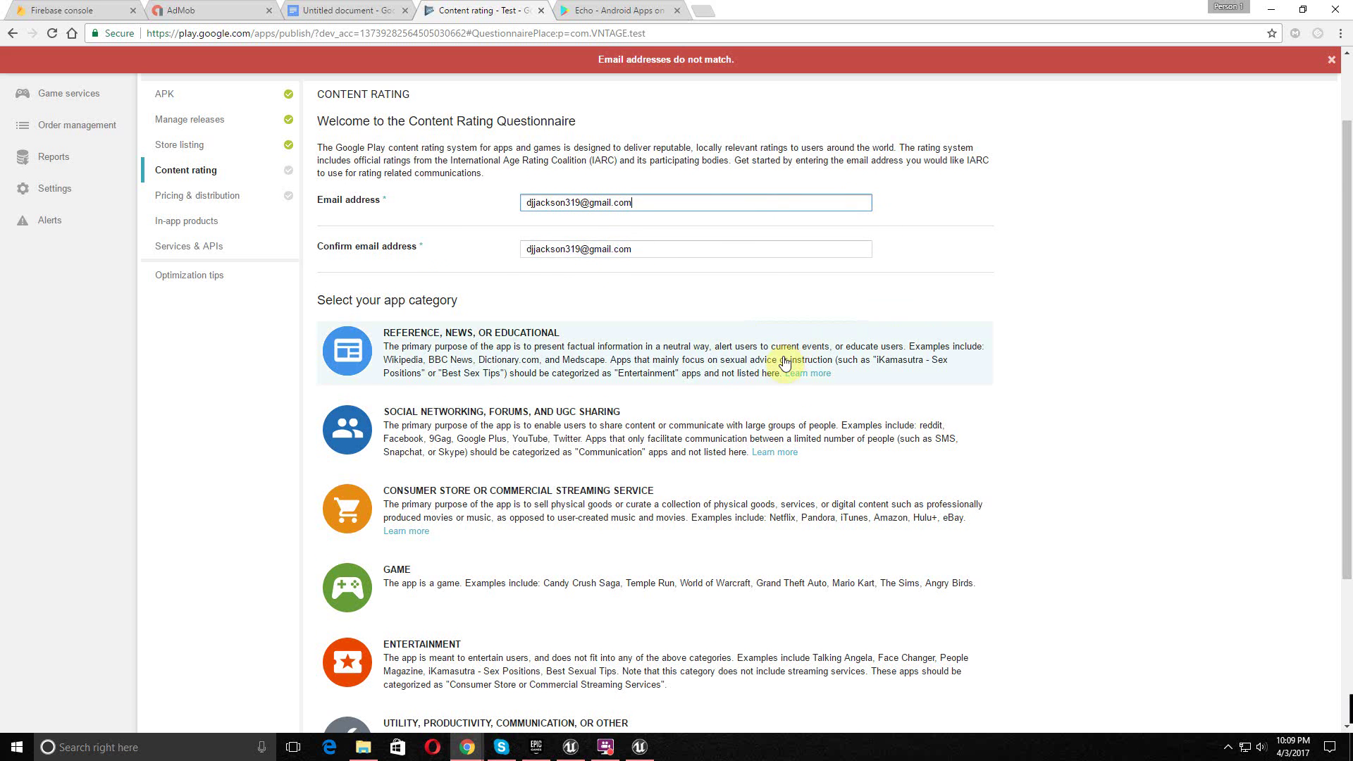
scroll(705, 381, "down", 3)
left_click(603, 384)
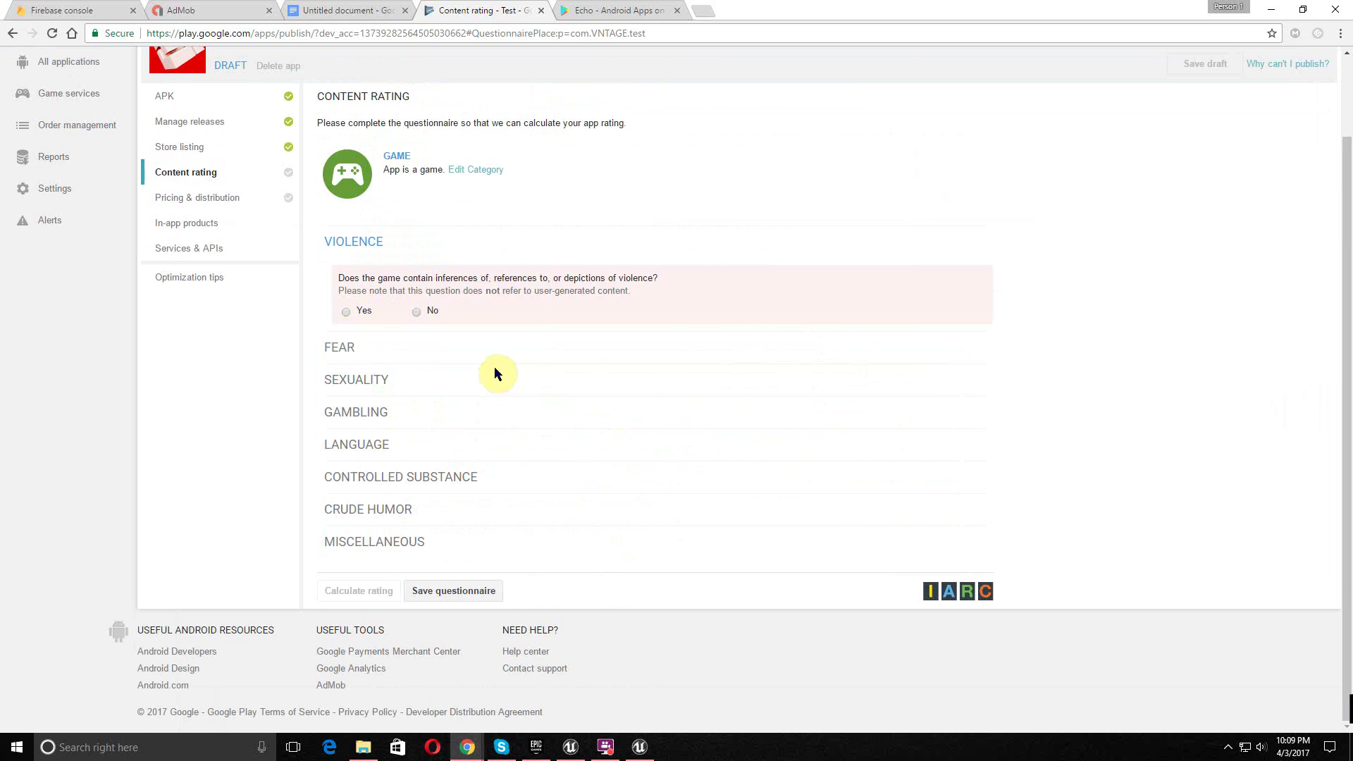
- Answer No to violence, fear, sexuality, gambling, language, substances and crude humor
left_click(417, 312)
left_click(417, 344)
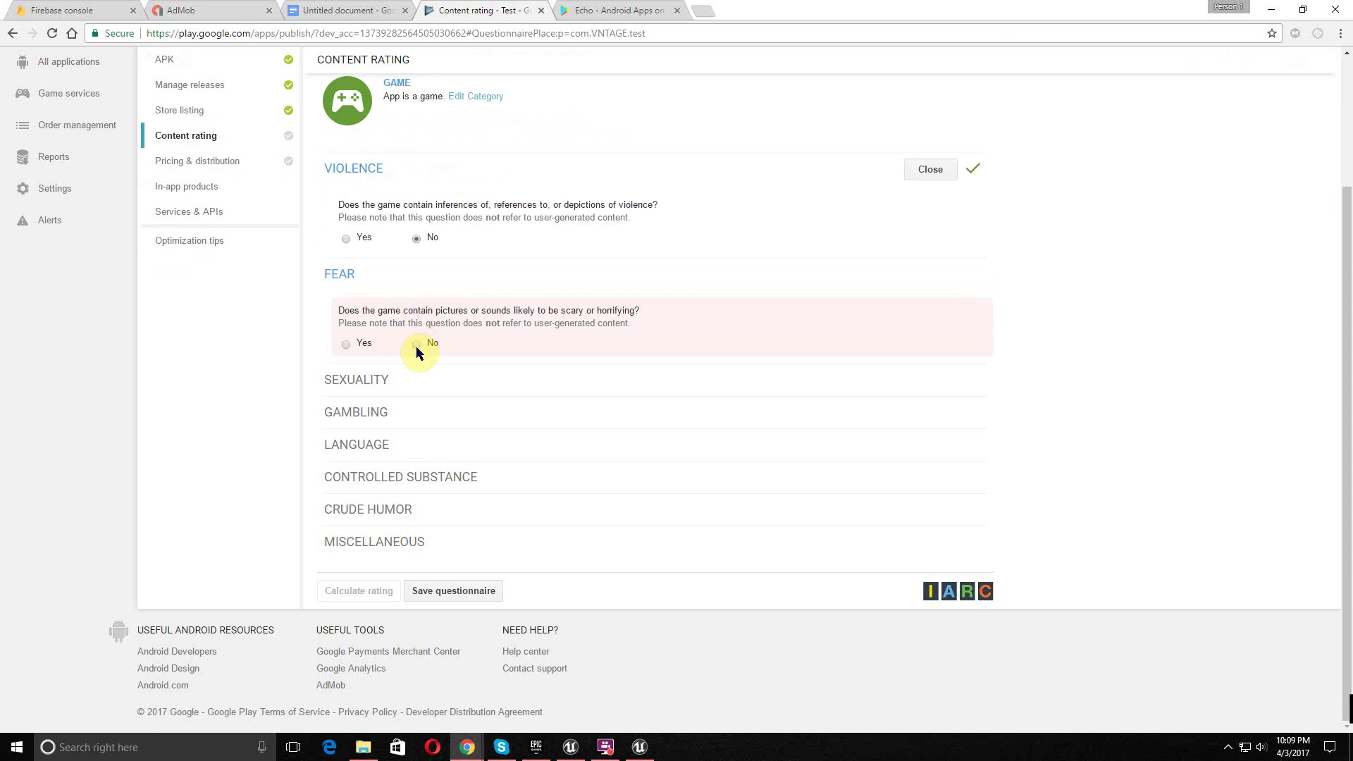
left_click(418, 375)
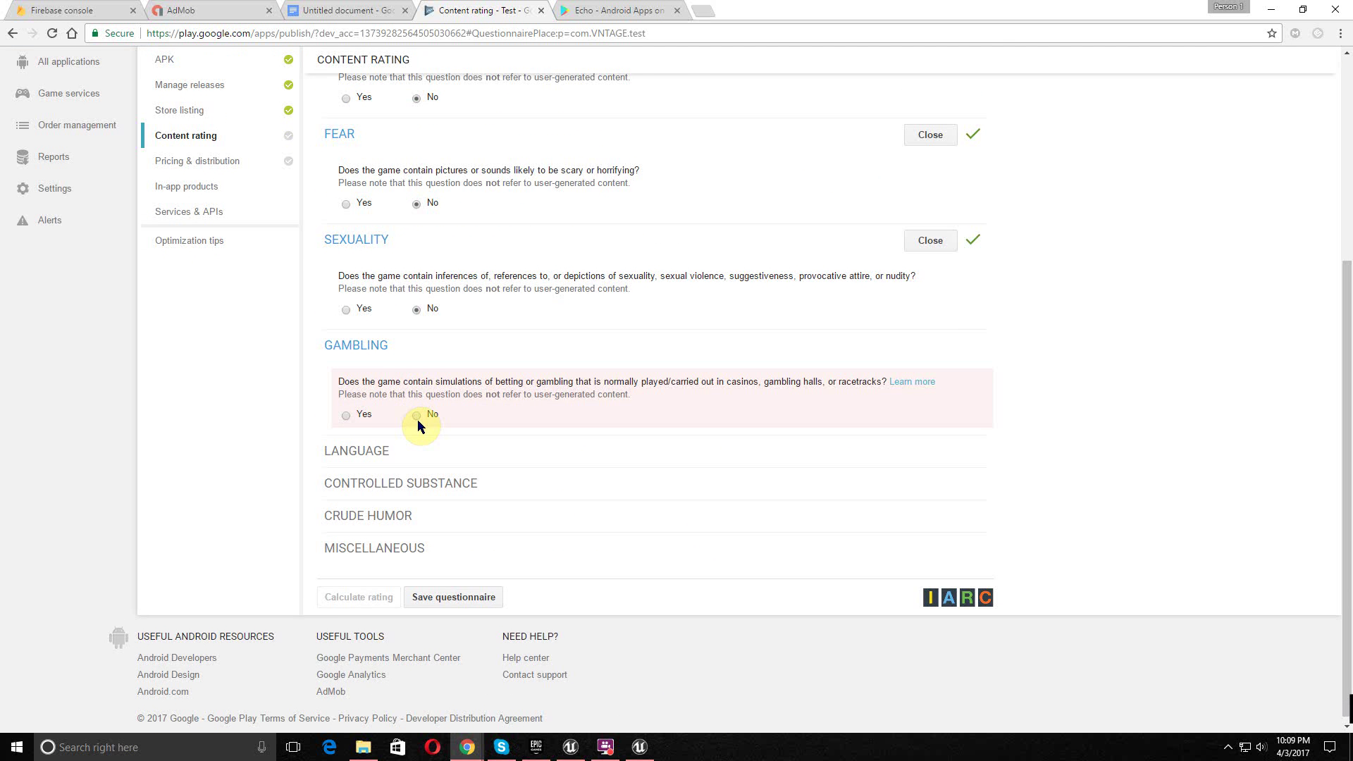
left_click(417, 416)
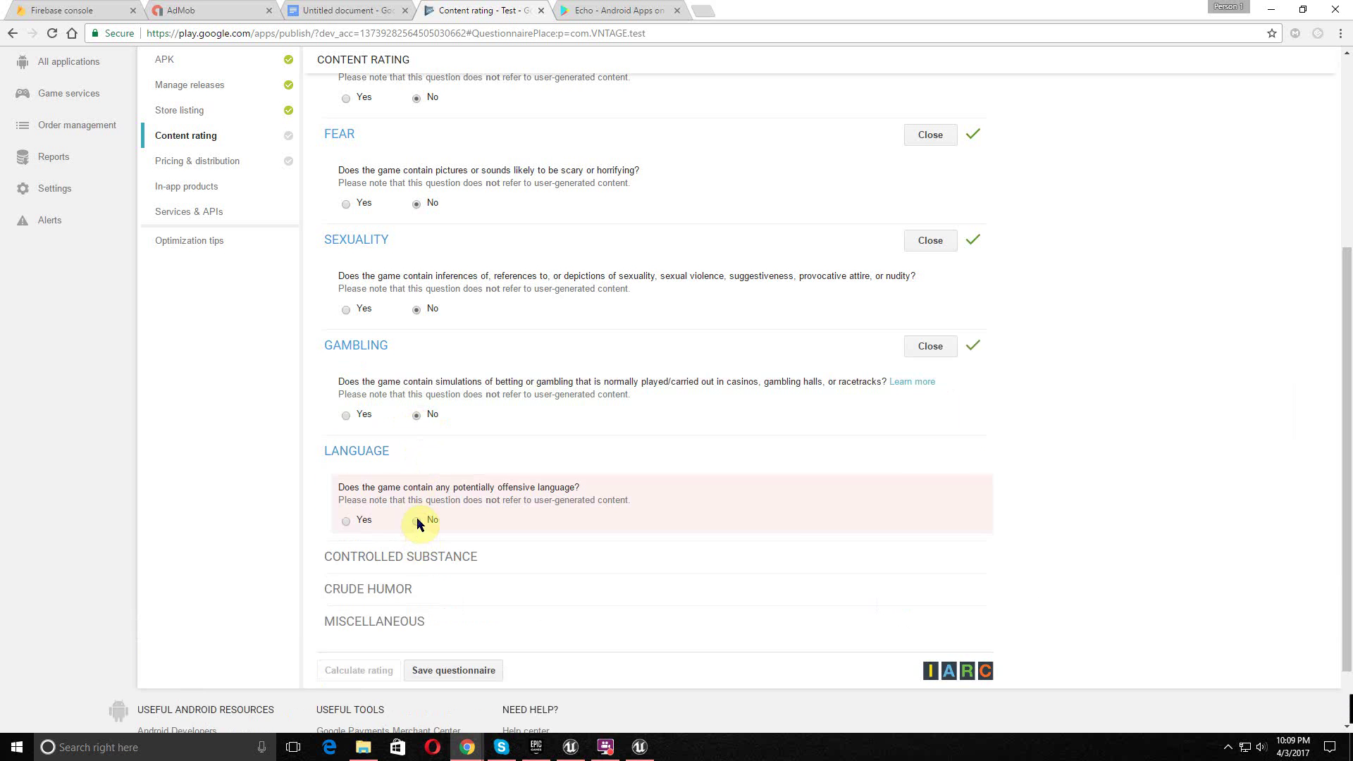
left_click(415, 525)
left_click(417, 627)
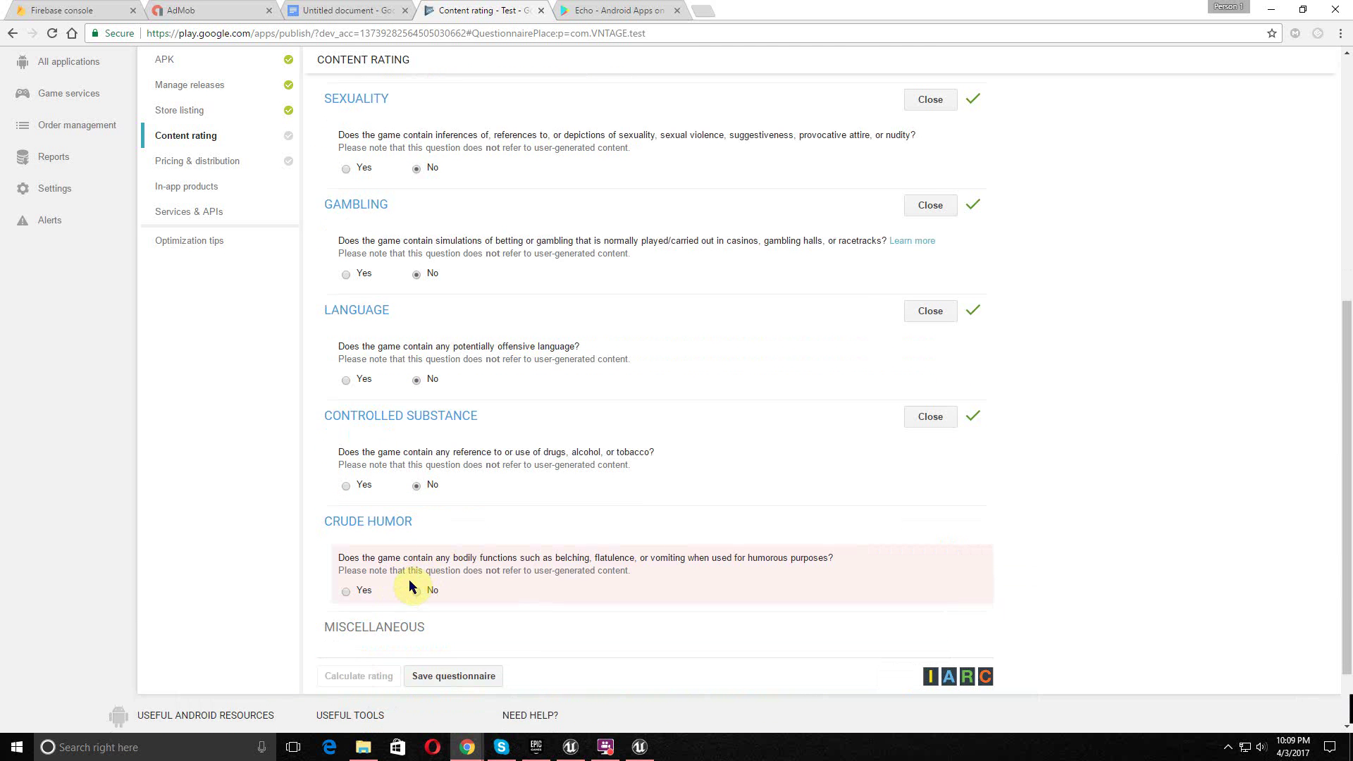
left_click(416, 591)
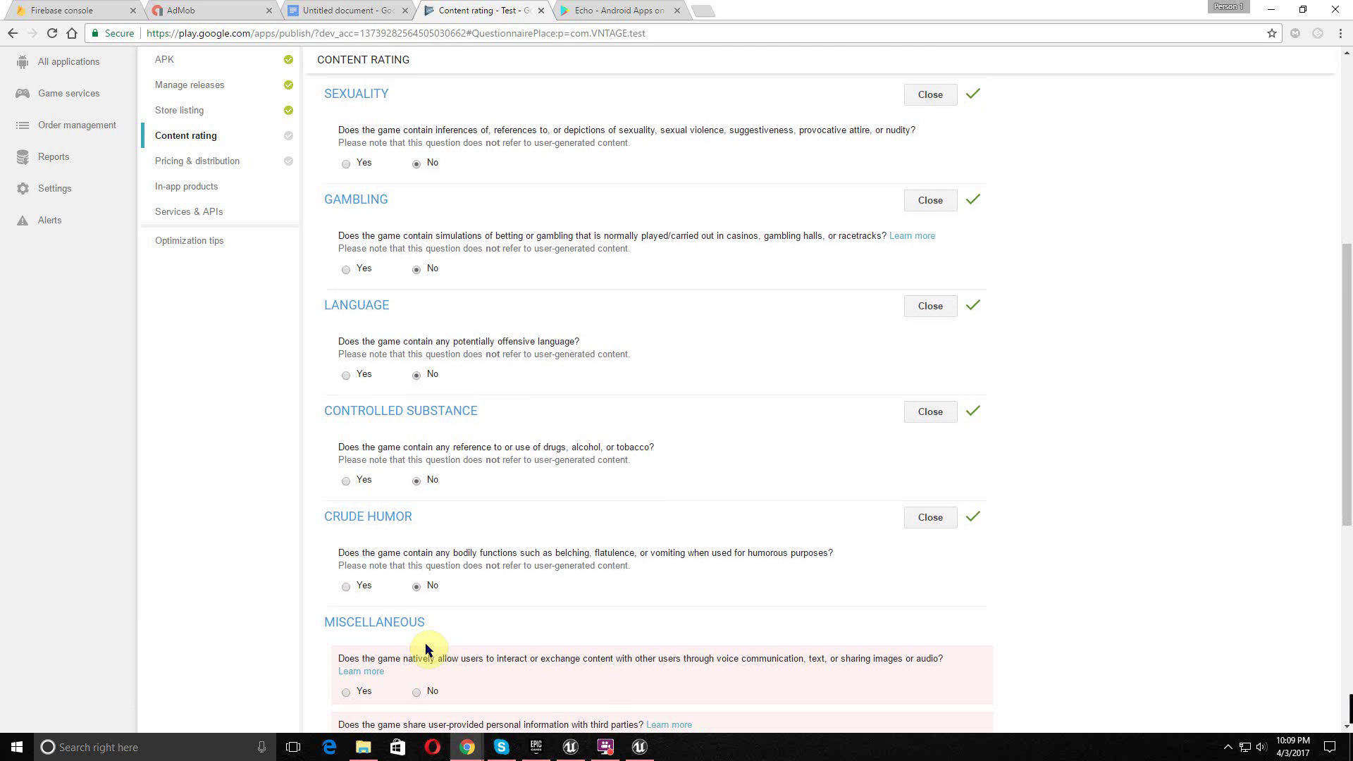
- Answer No to user interaction, personal info, location, digital purchases, Nazi symbols, crime and terrorism
left_click(416, 416)
left_click(417, 470)
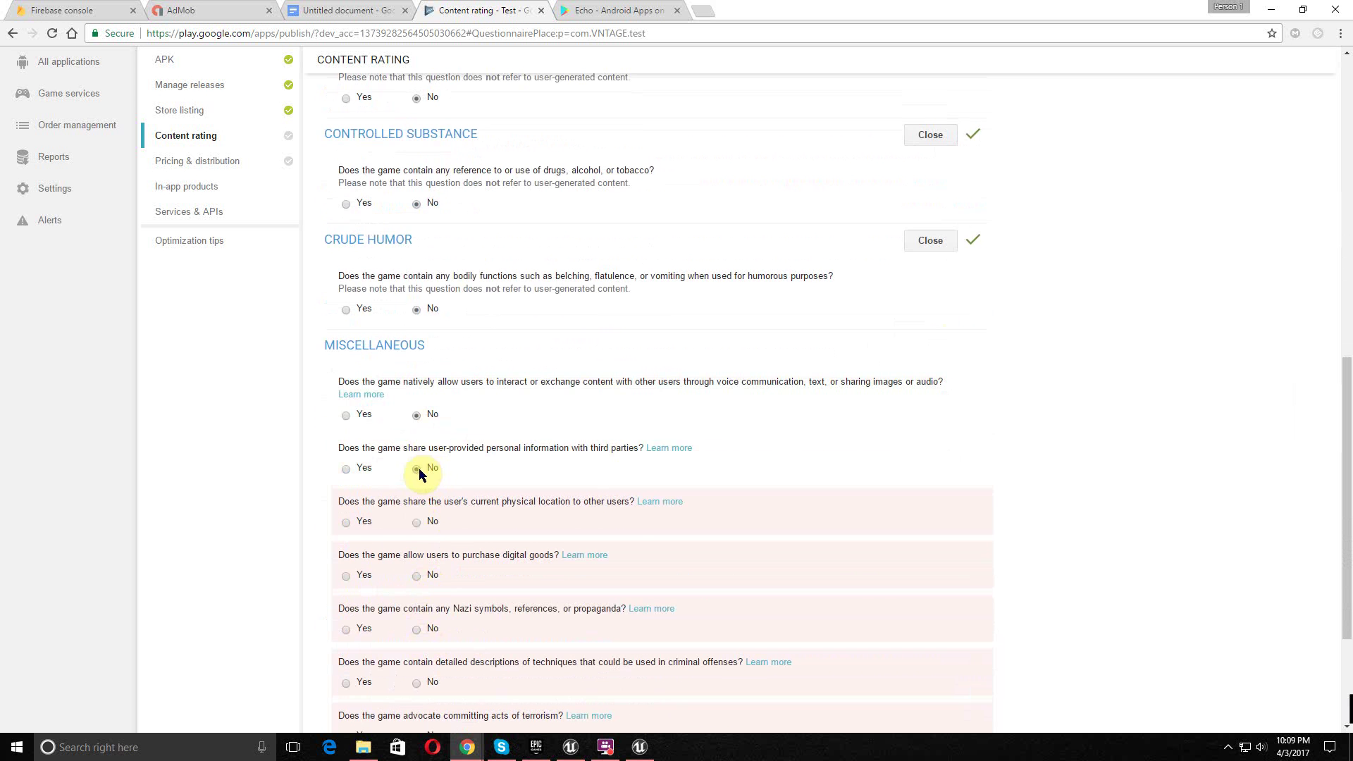
left_click(417, 523)
left_click(416, 576)
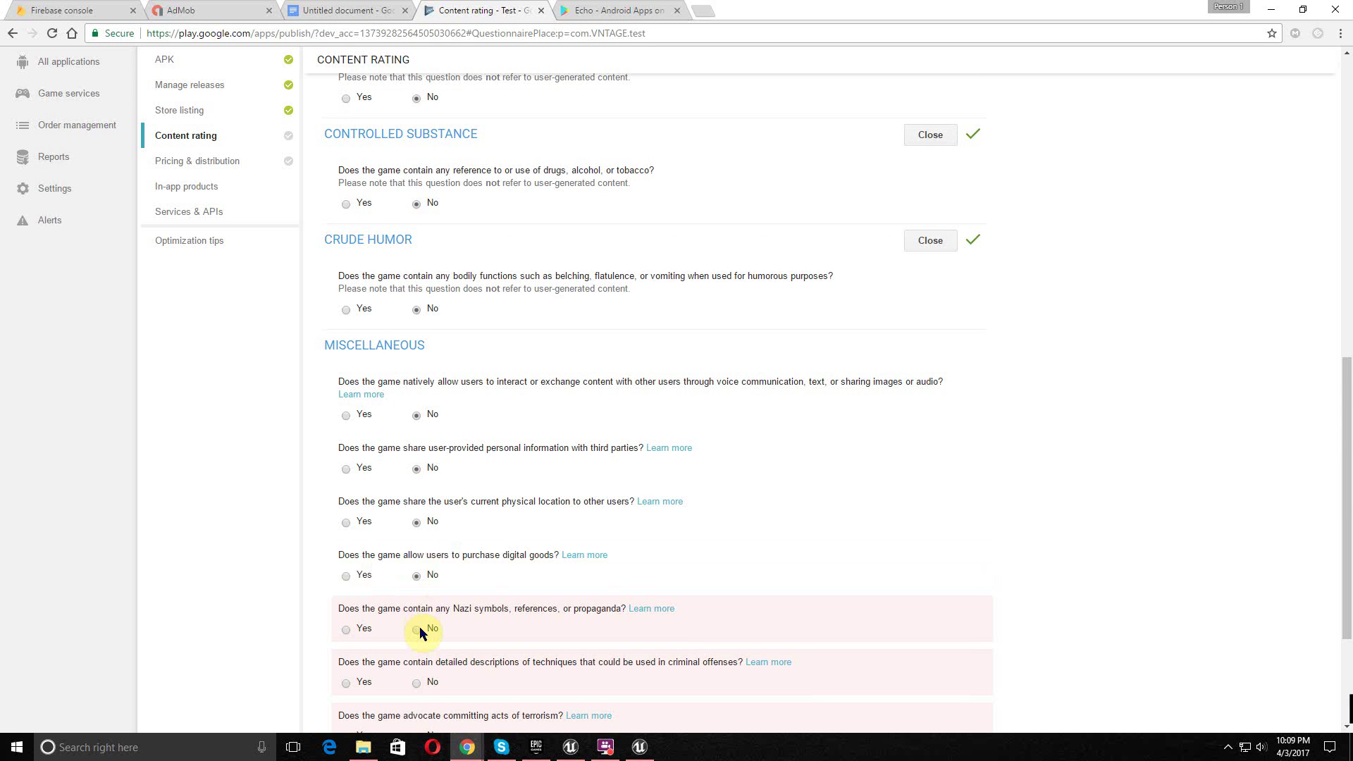
left_click(419, 628)
scroll(420, 629, "down", 3)
left_click(418, 496)
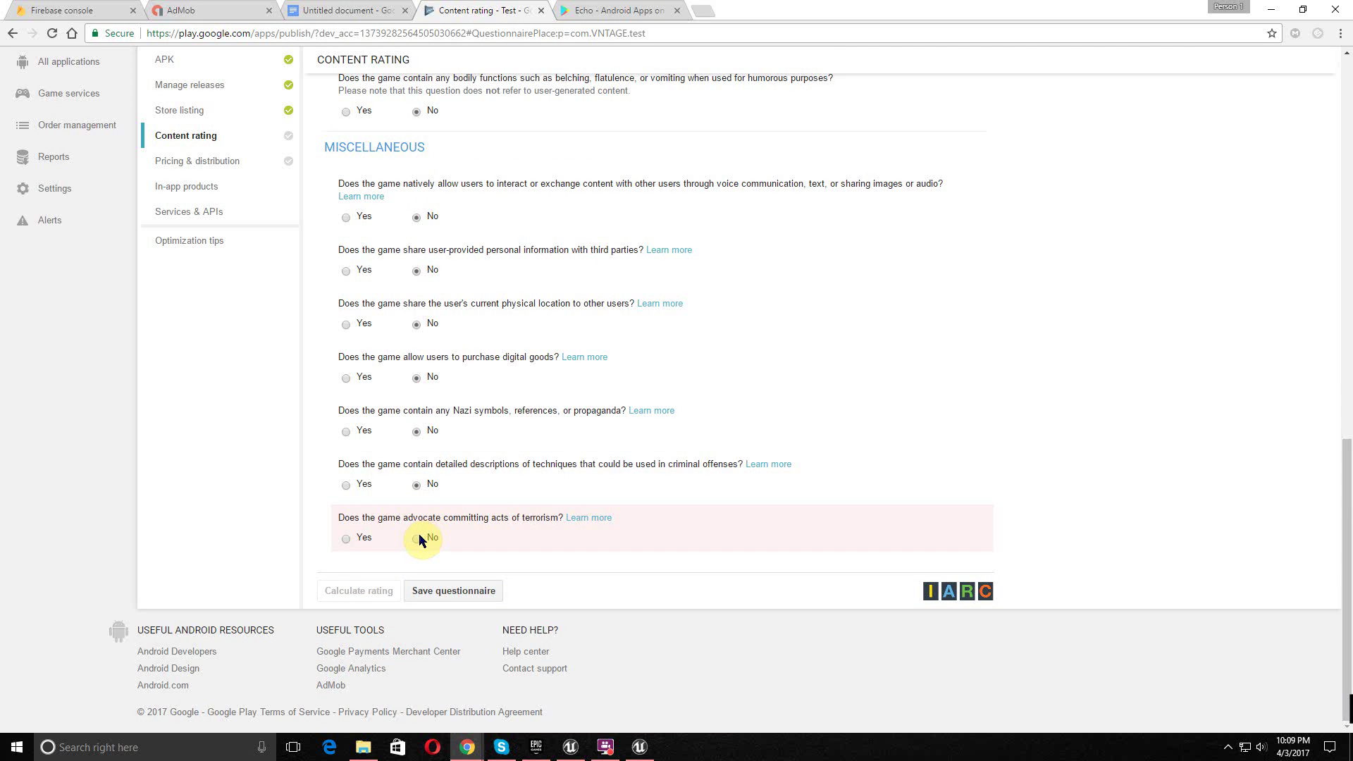
left_click(418, 541)
left_click_drag(447, 412, 522, 411)
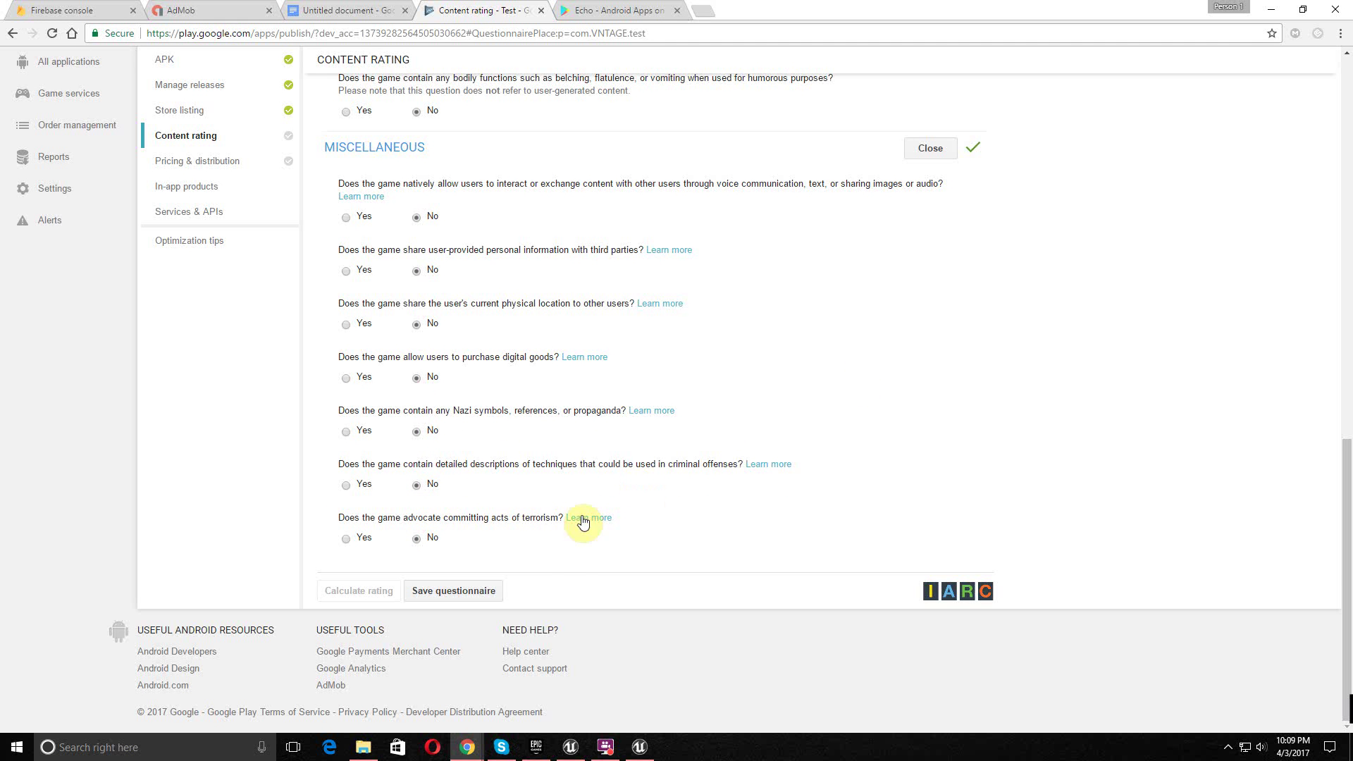
- Save the questionnaire, calculate the rating and apply it (ESRB Everyone, PEGI 3)
left_click(440, 596)
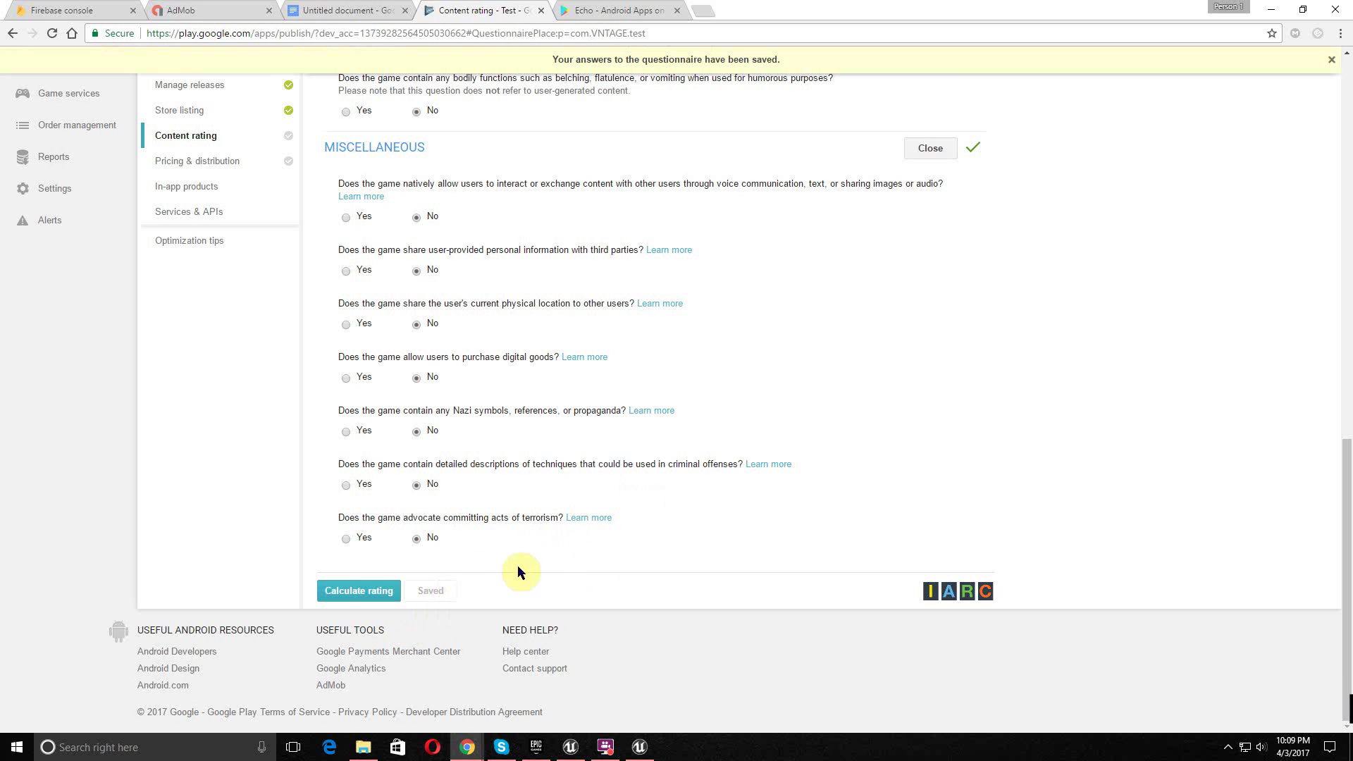
scroll(493, 620, "down", 1)
left_click(352, 660)
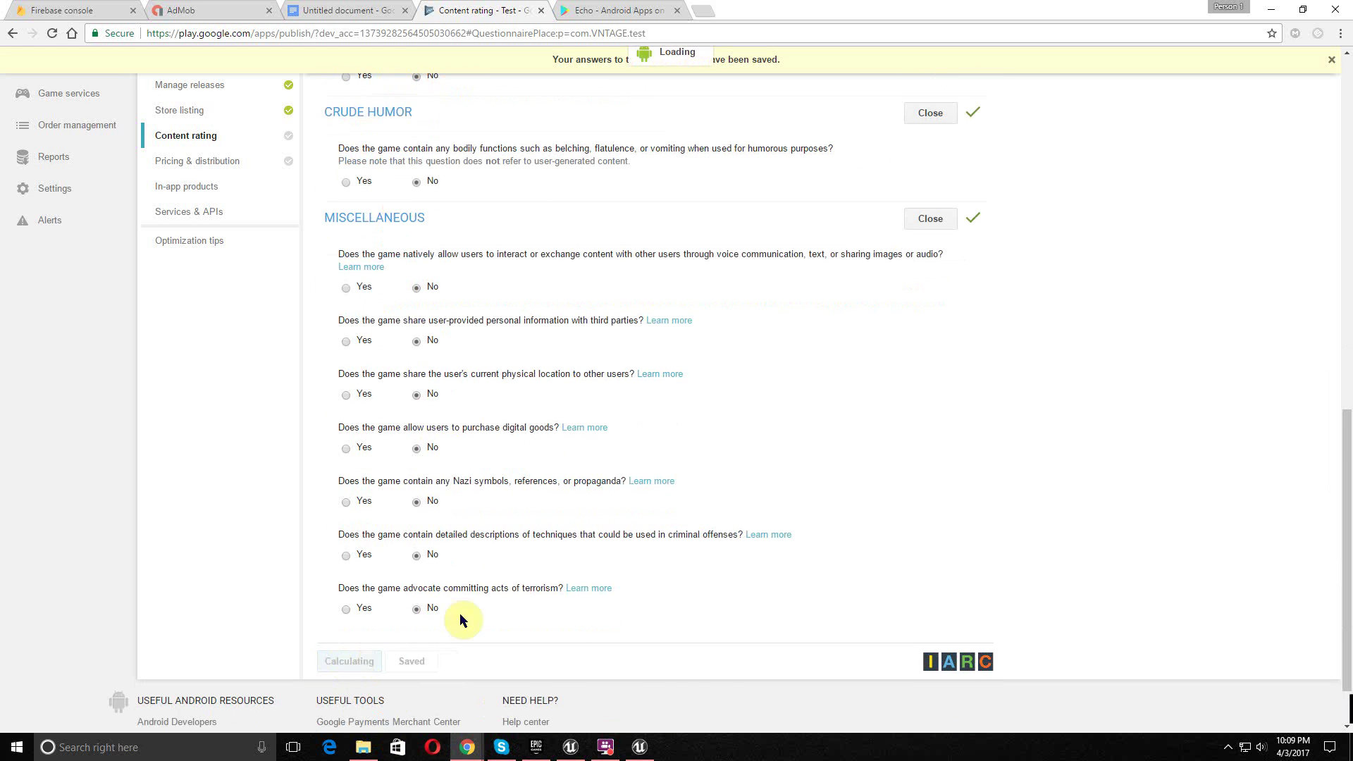
scroll(694, 501, "down", 3)
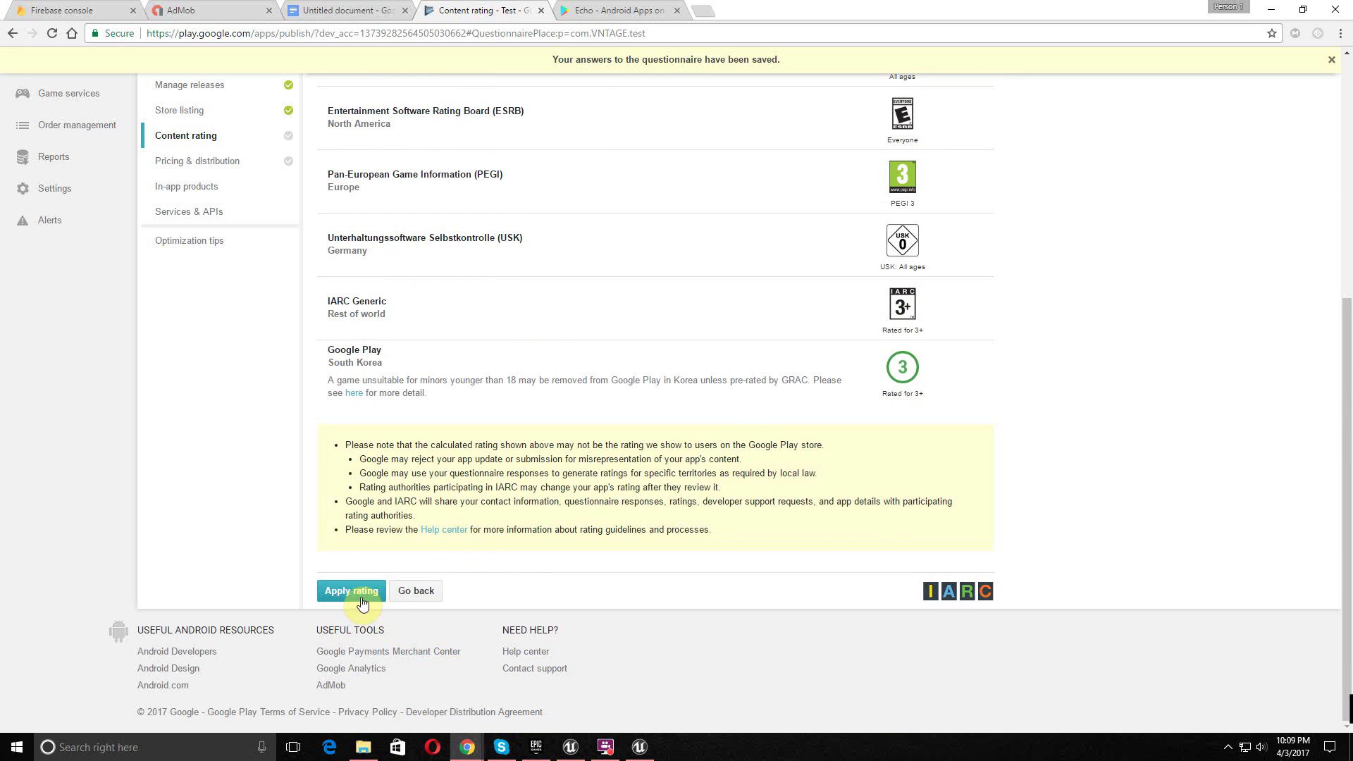
left_click(362, 600)
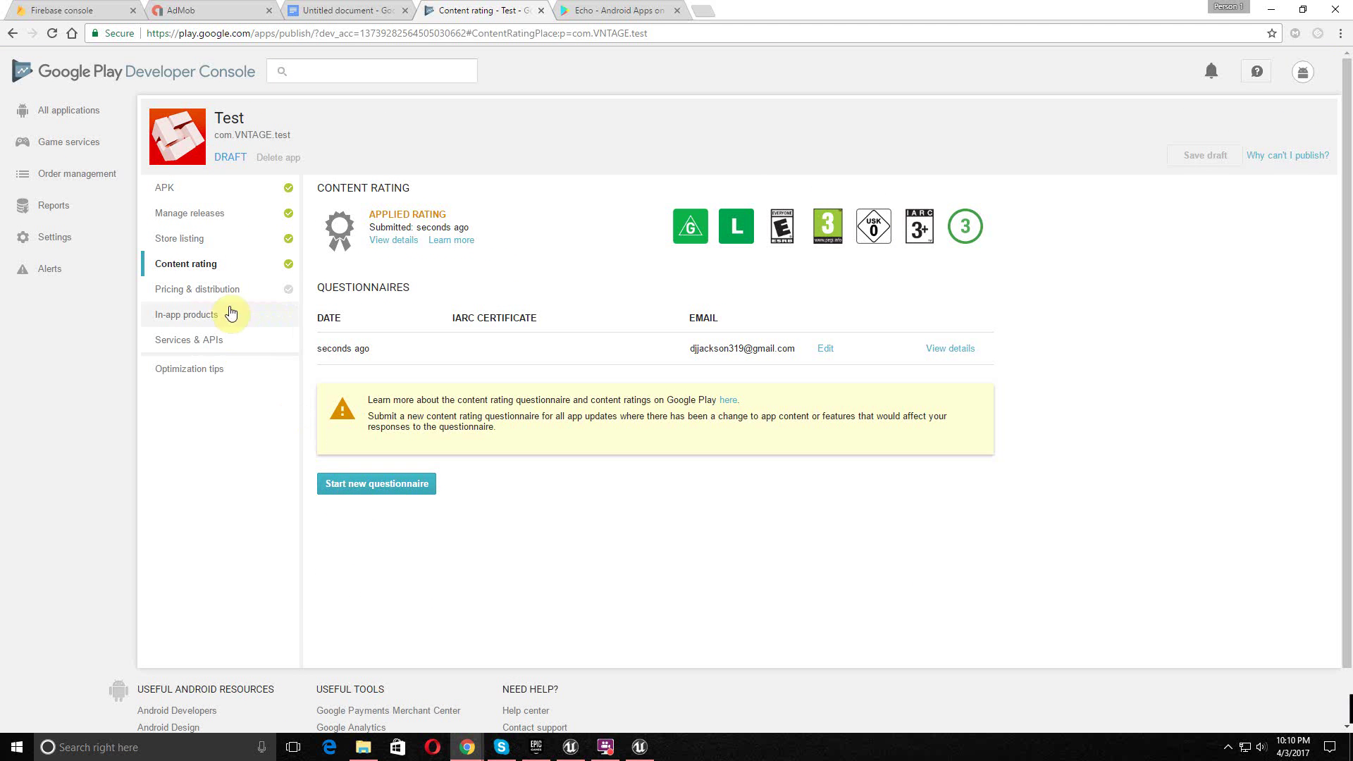
- Set the Test app to Free, available in all countries, and accept the content guidelines
left_click(227, 300)
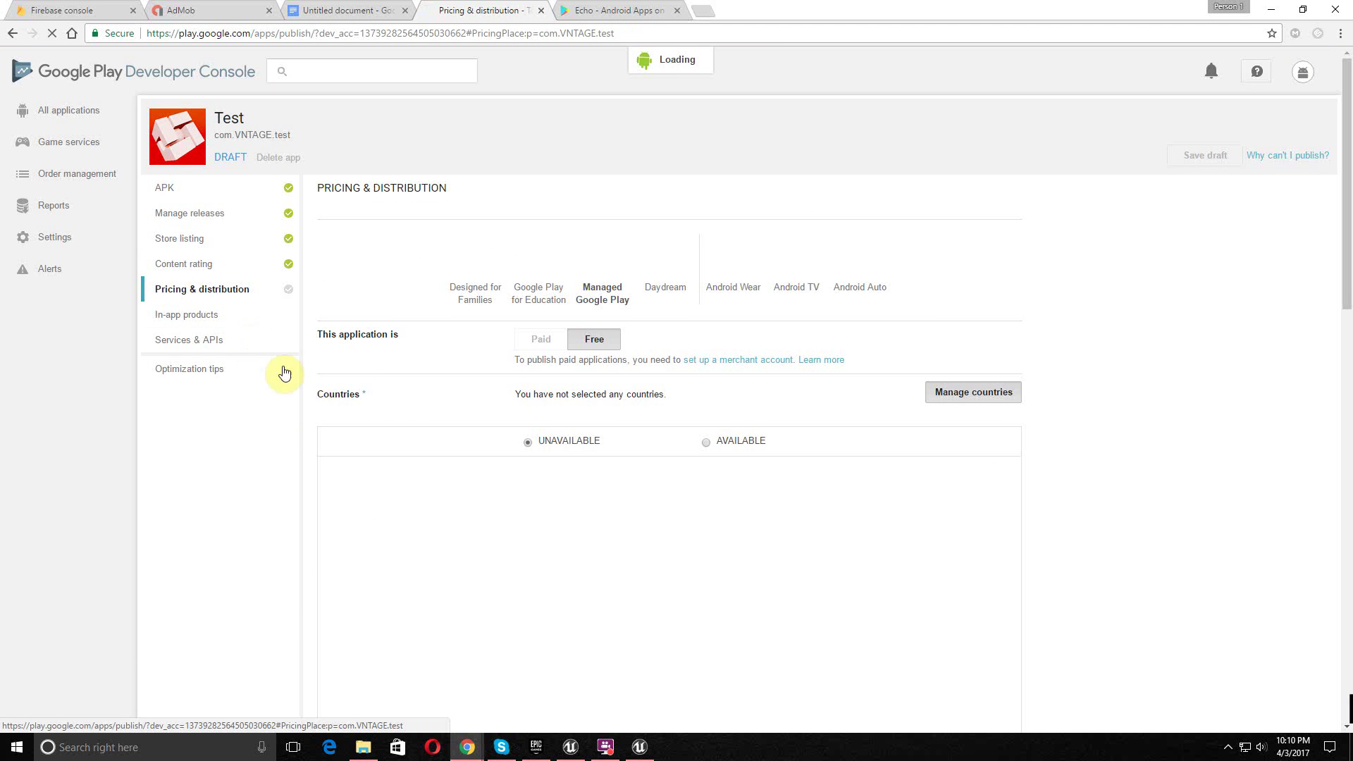
left_click(606, 331)
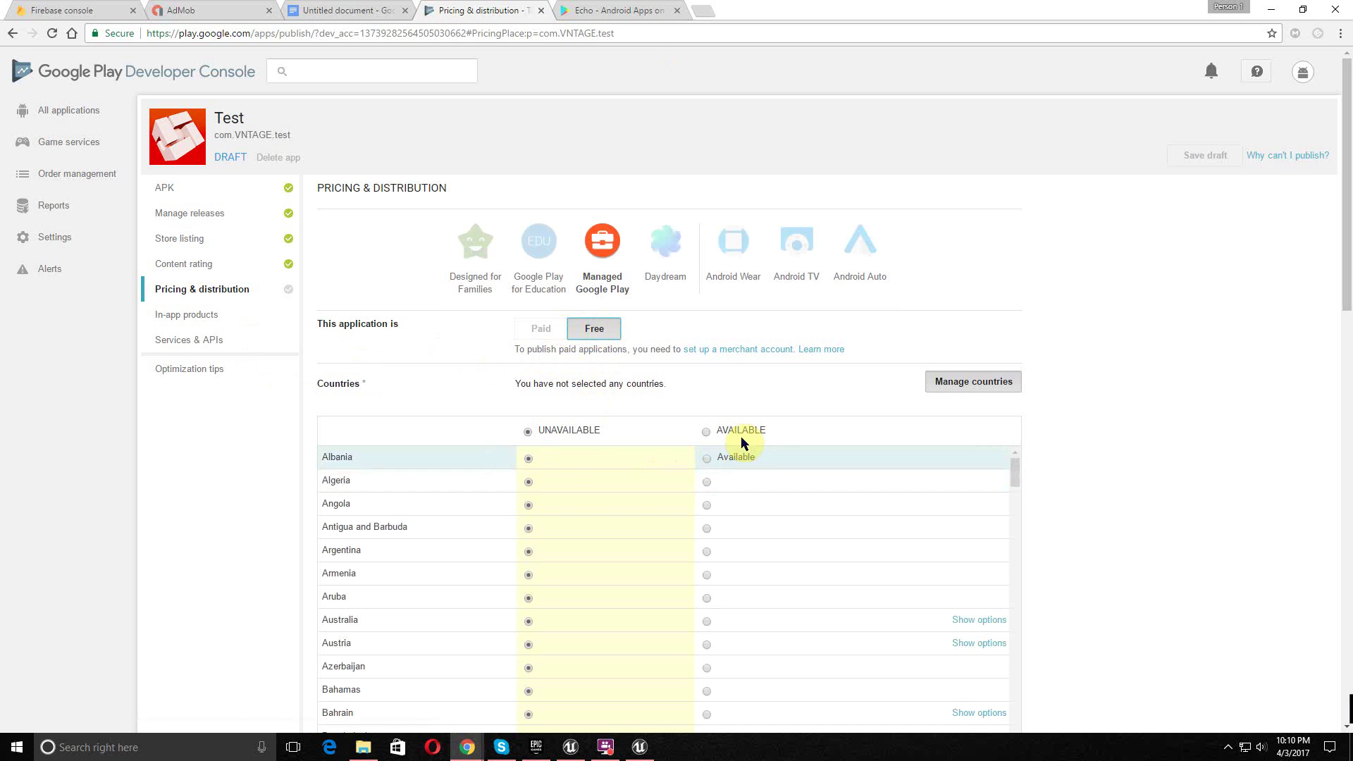
left_click(707, 431)
scroll(731, 427, "down", 5)
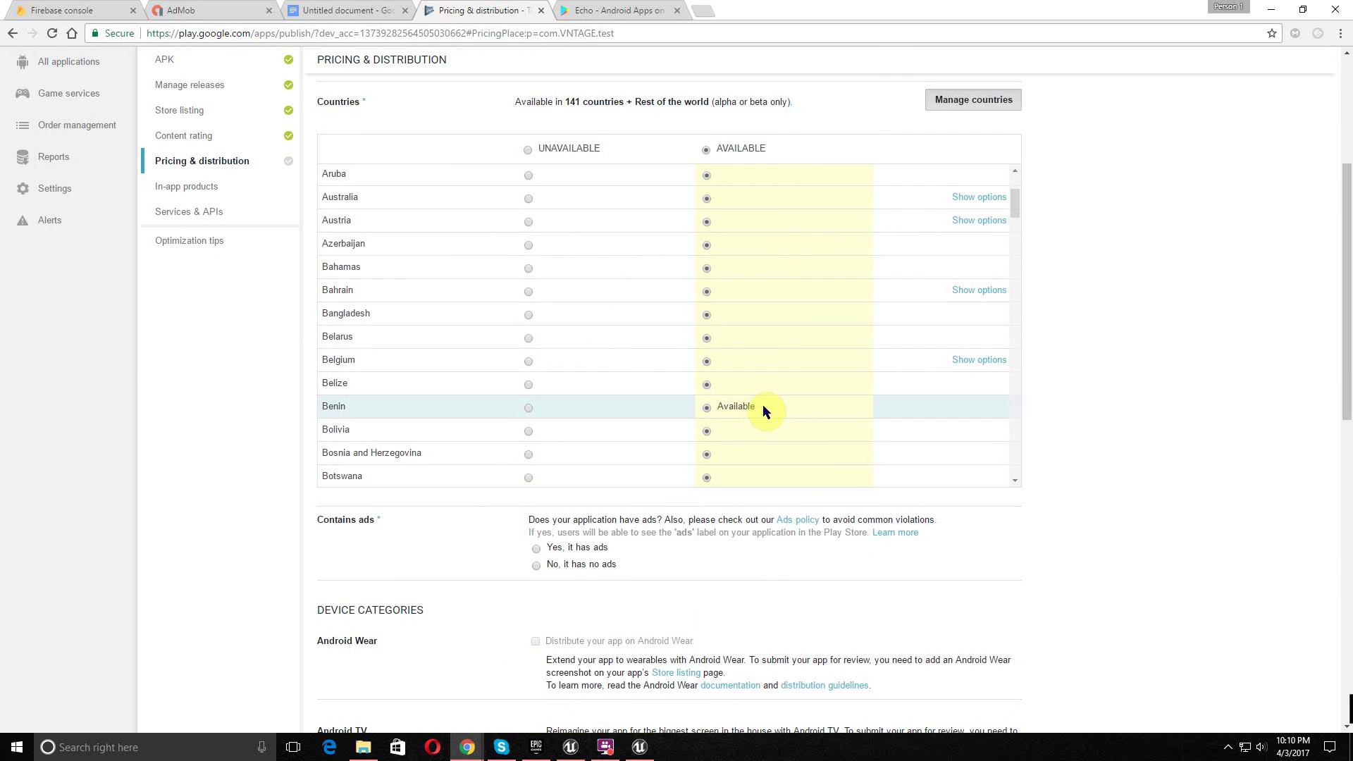
scroll(1184, 377, "down", 5)
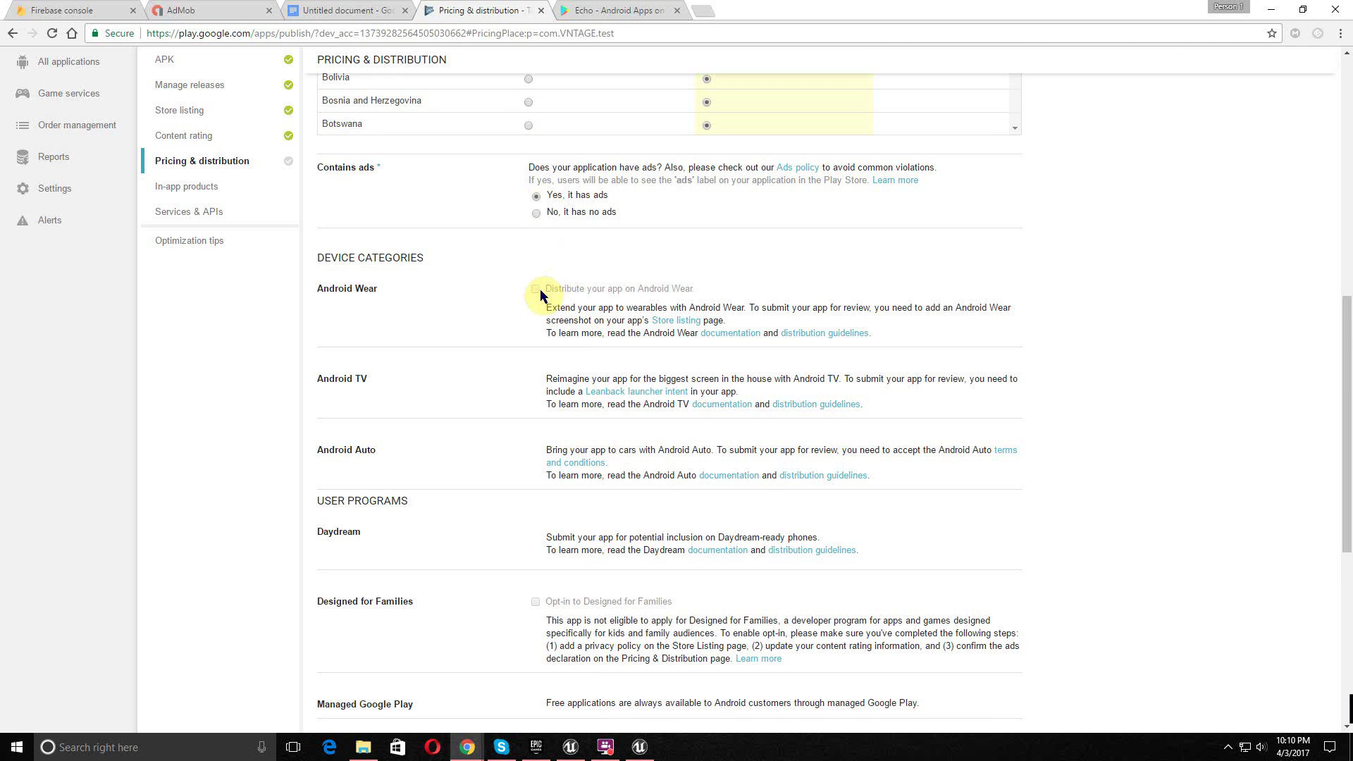
scroll(535, 290, "down", 5)
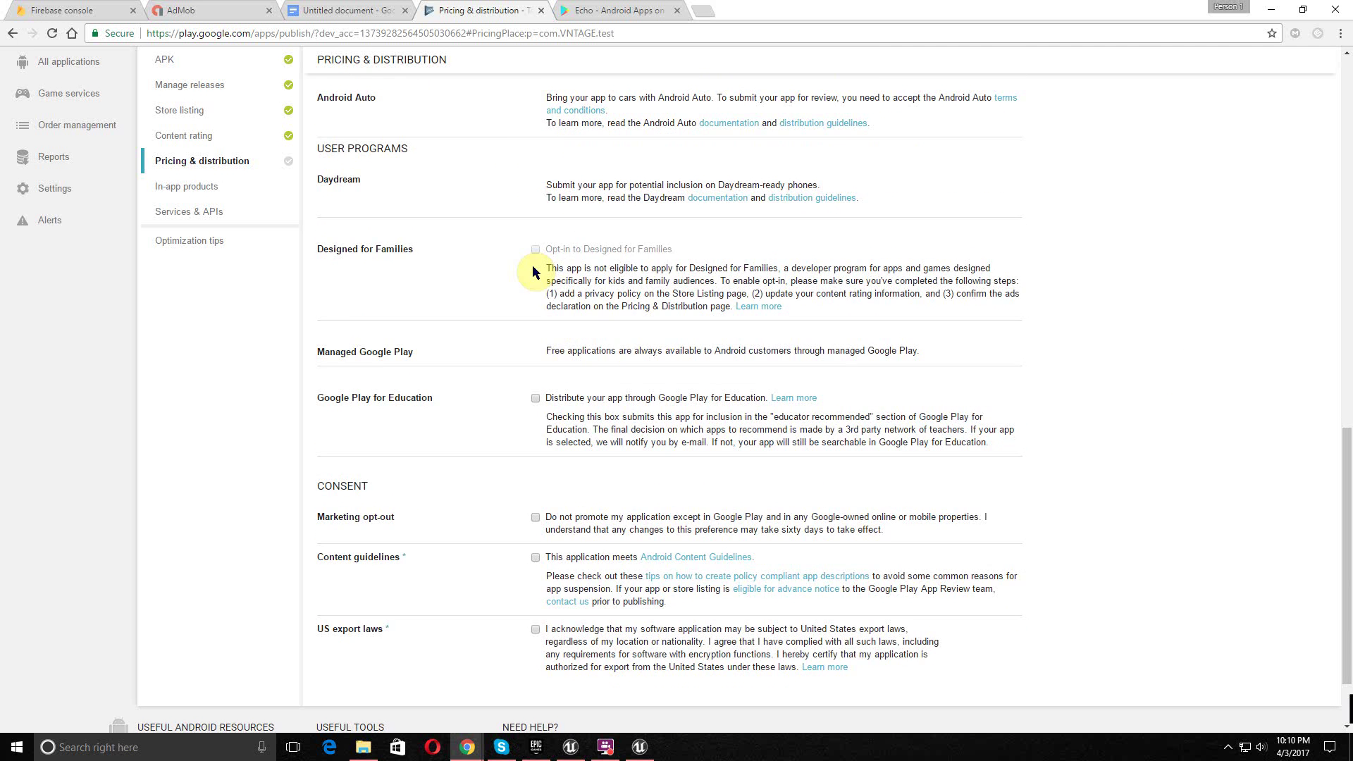
scroll(532, 275, "down", 2)
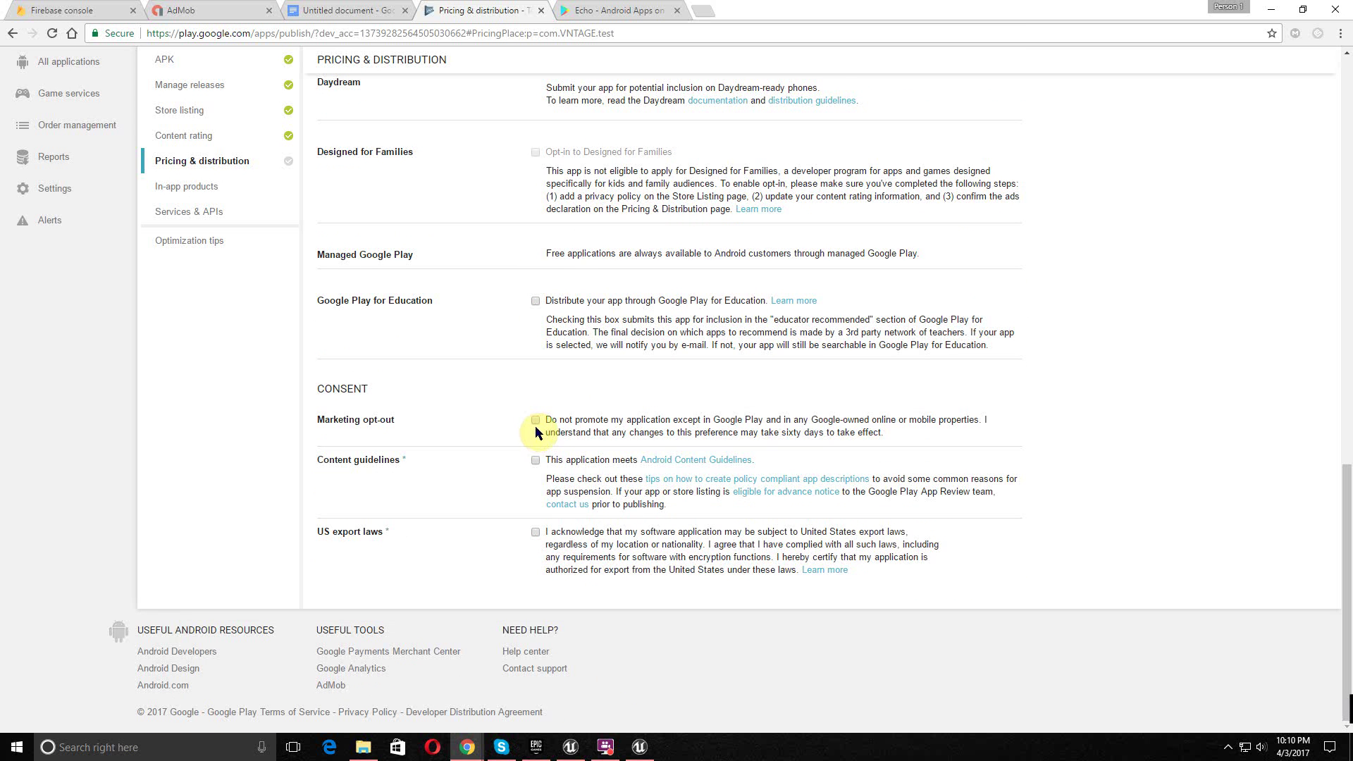
left_click(537, 462)
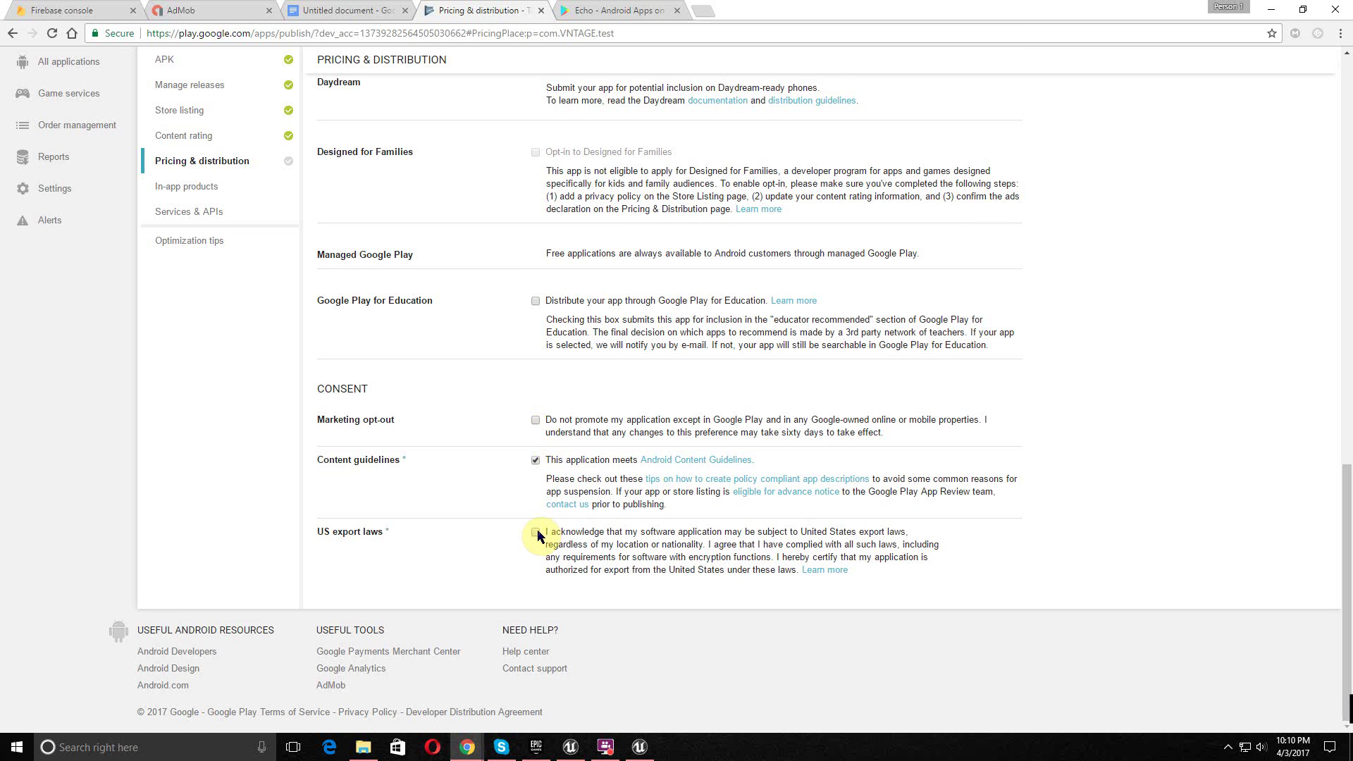
scroll(481, 479, "up", 3)
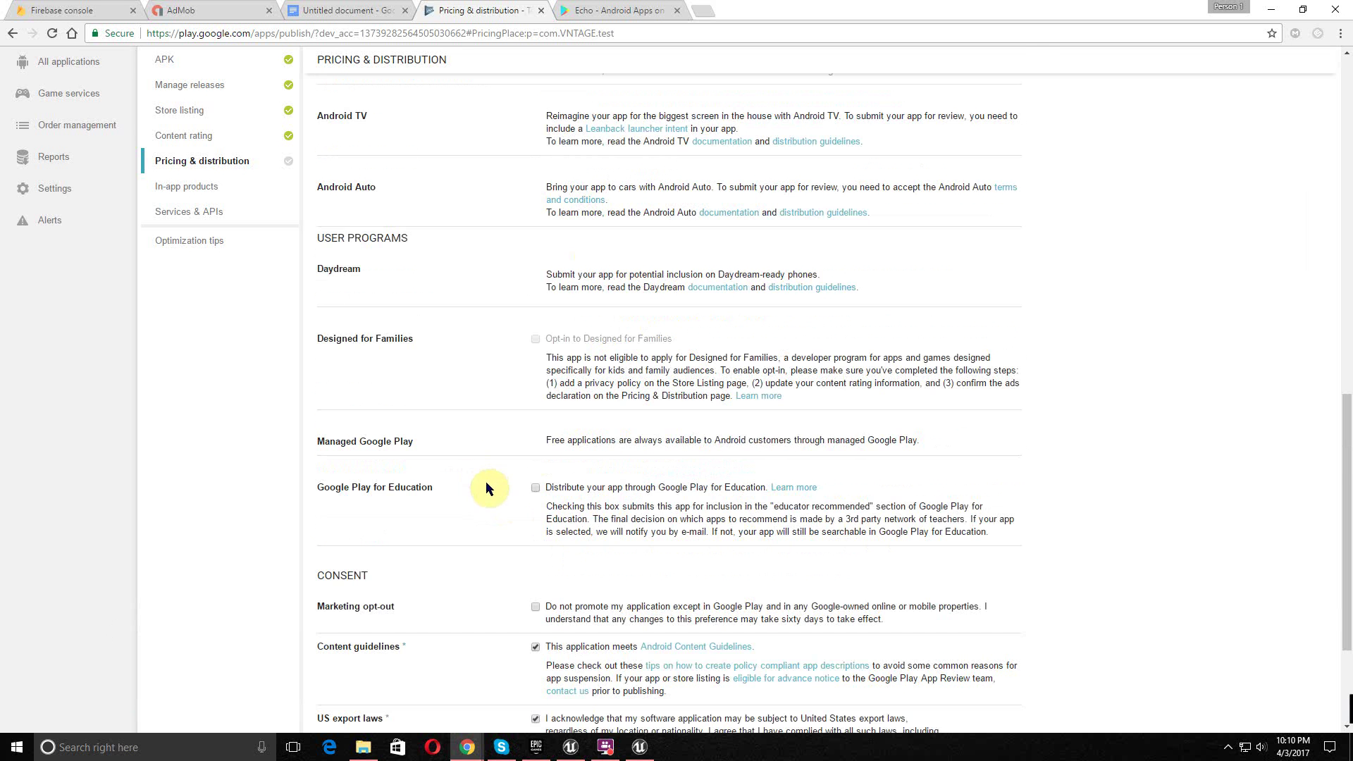
scroll(774, 335, "up", 10)
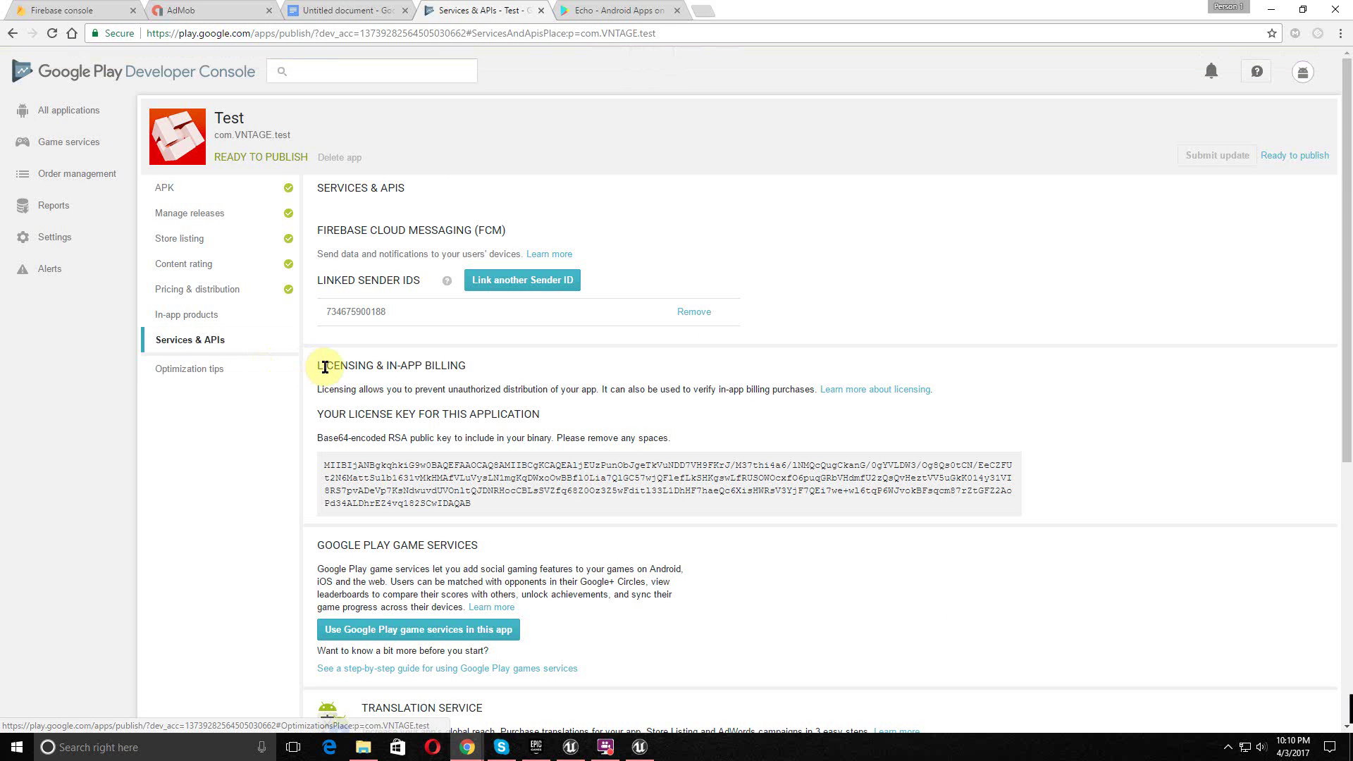
- Add a new Play Game Services game named Test in the Casual category and submit it
scroll(327, 365, "down", 3)
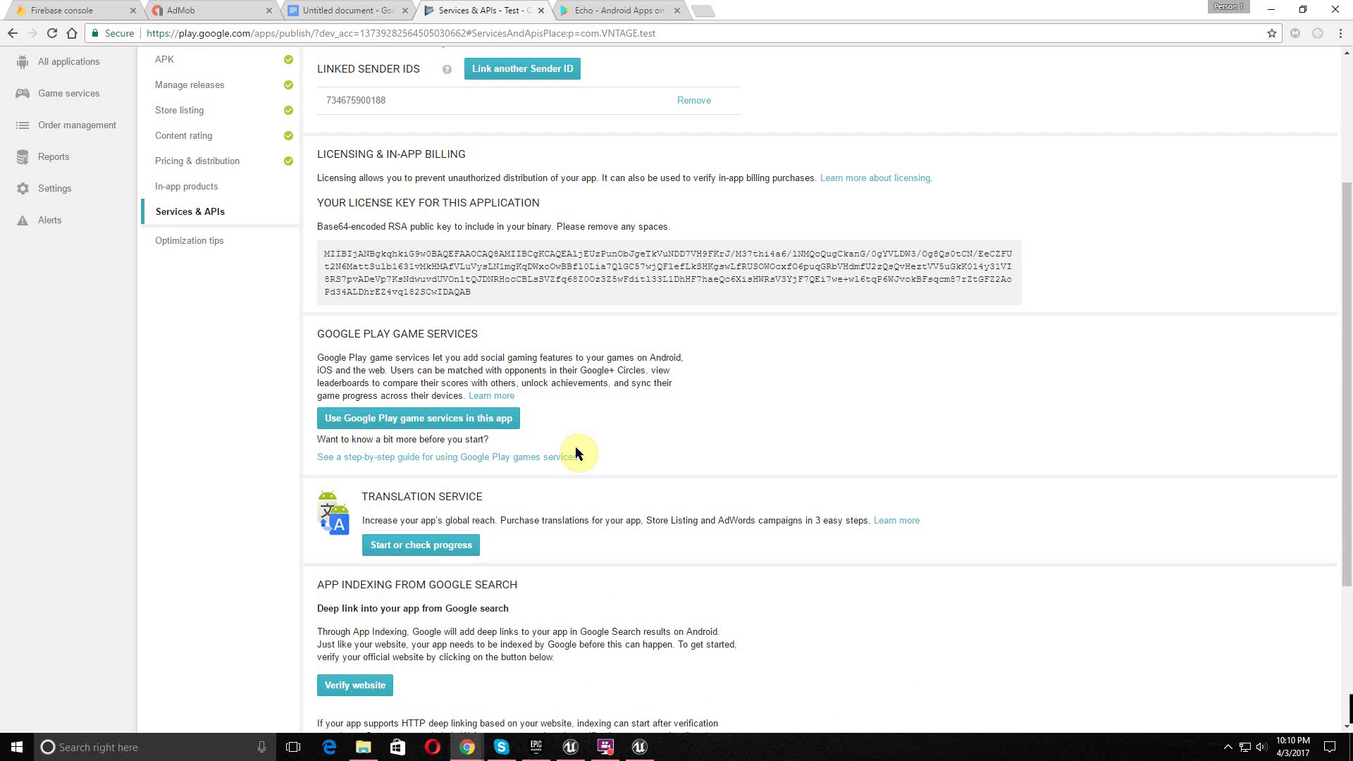
left_click(416, 420)
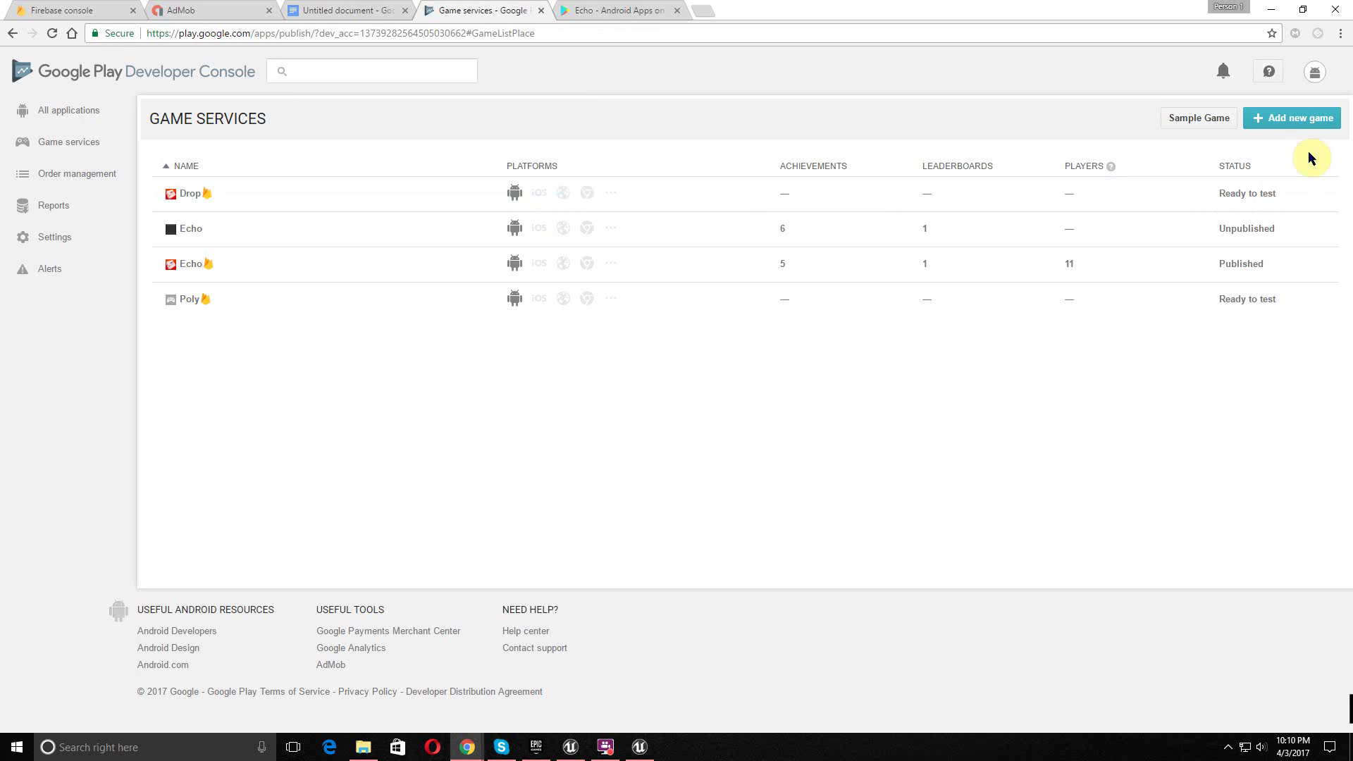
left_click(1295, 132)
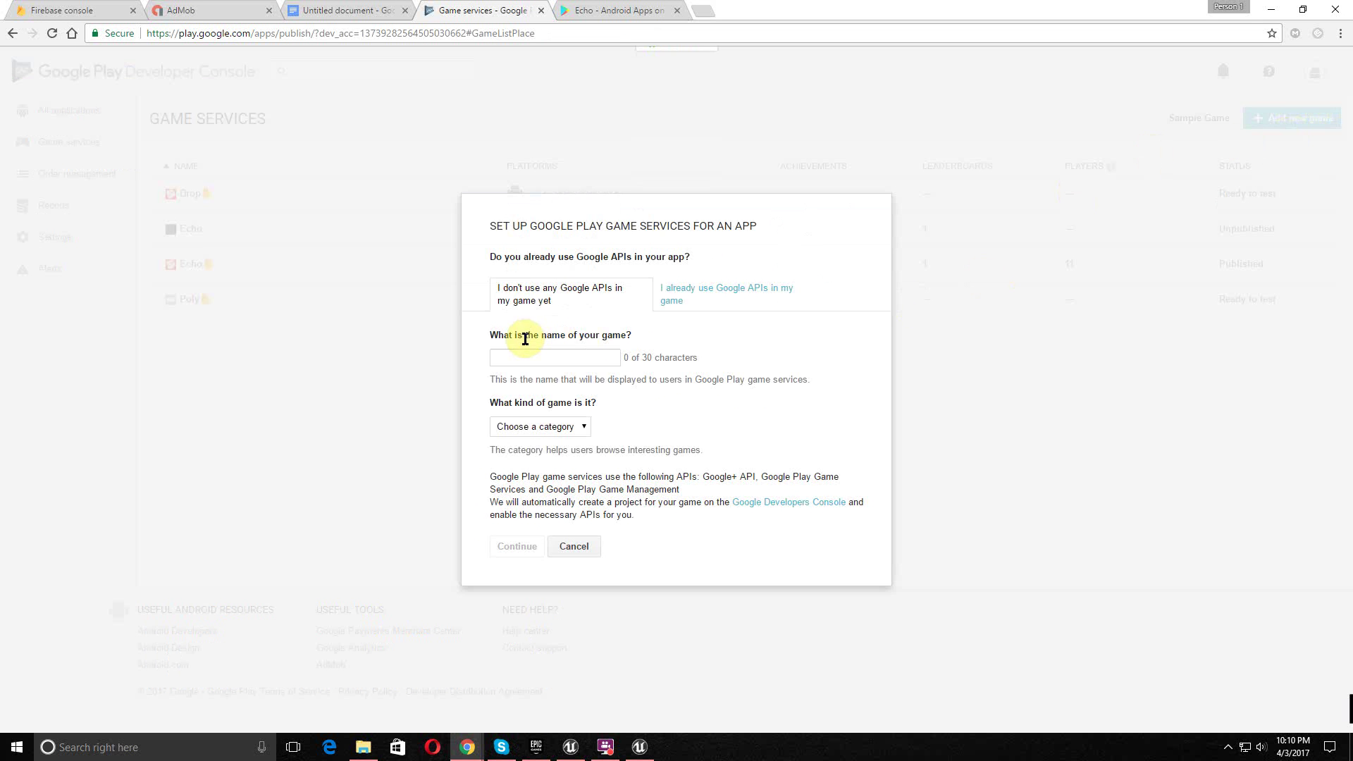
left_click(524, 352)
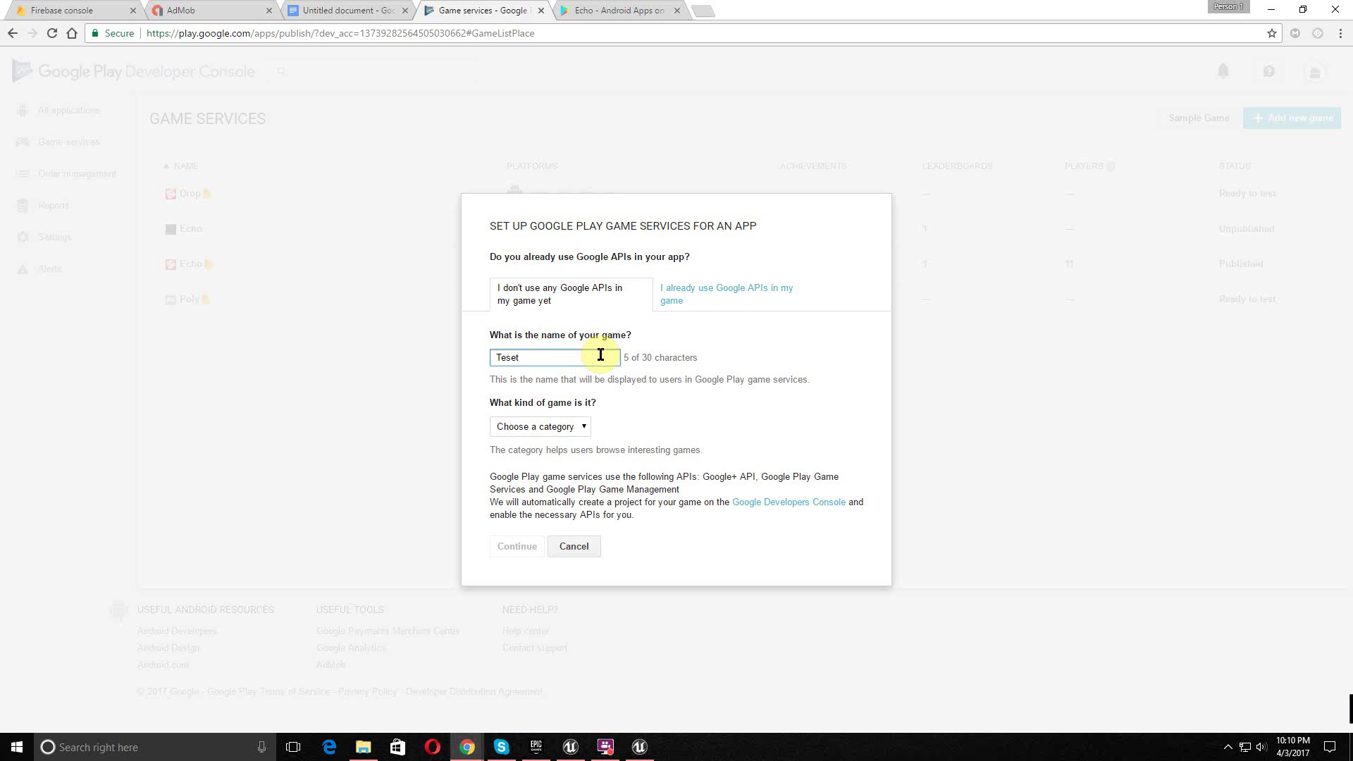
left_click(549, 427)
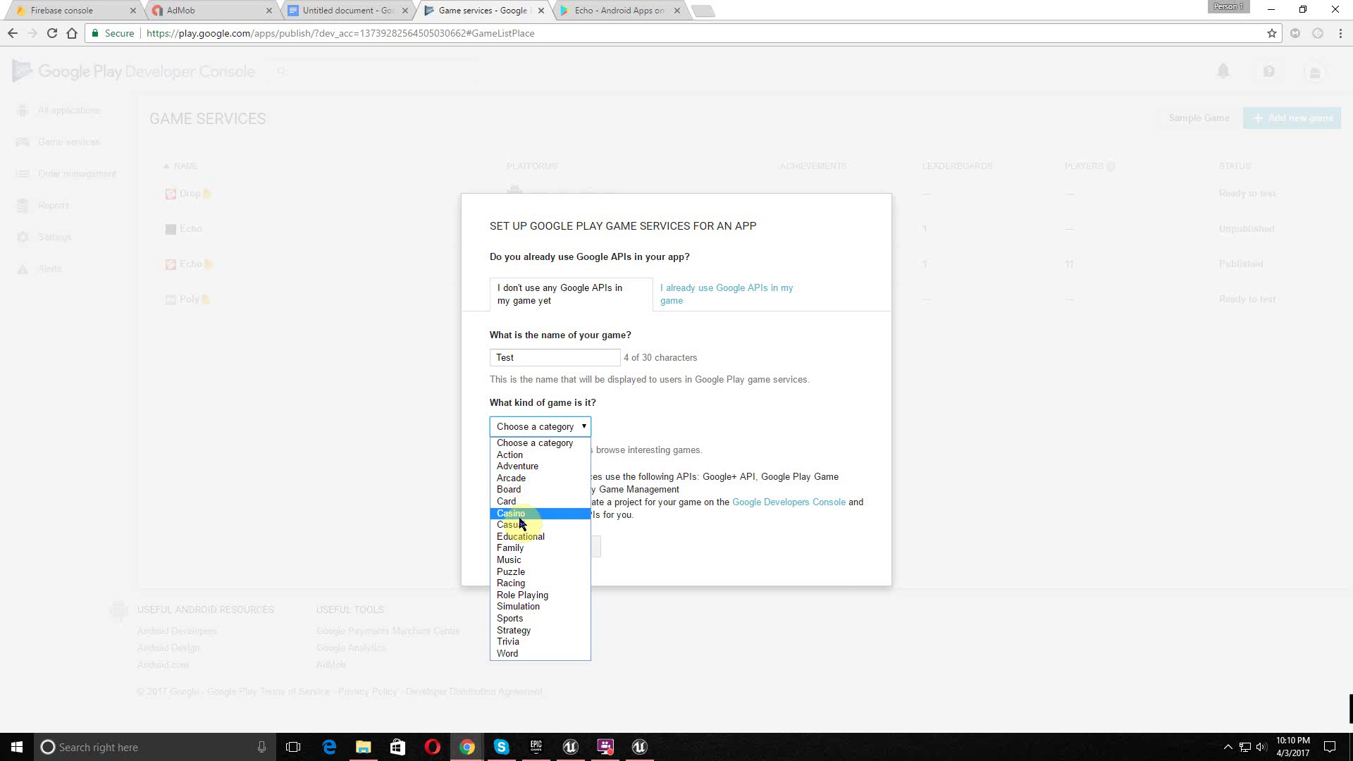
left_click(519, 518)
left_click(543, 427)
left_click(519, 525)
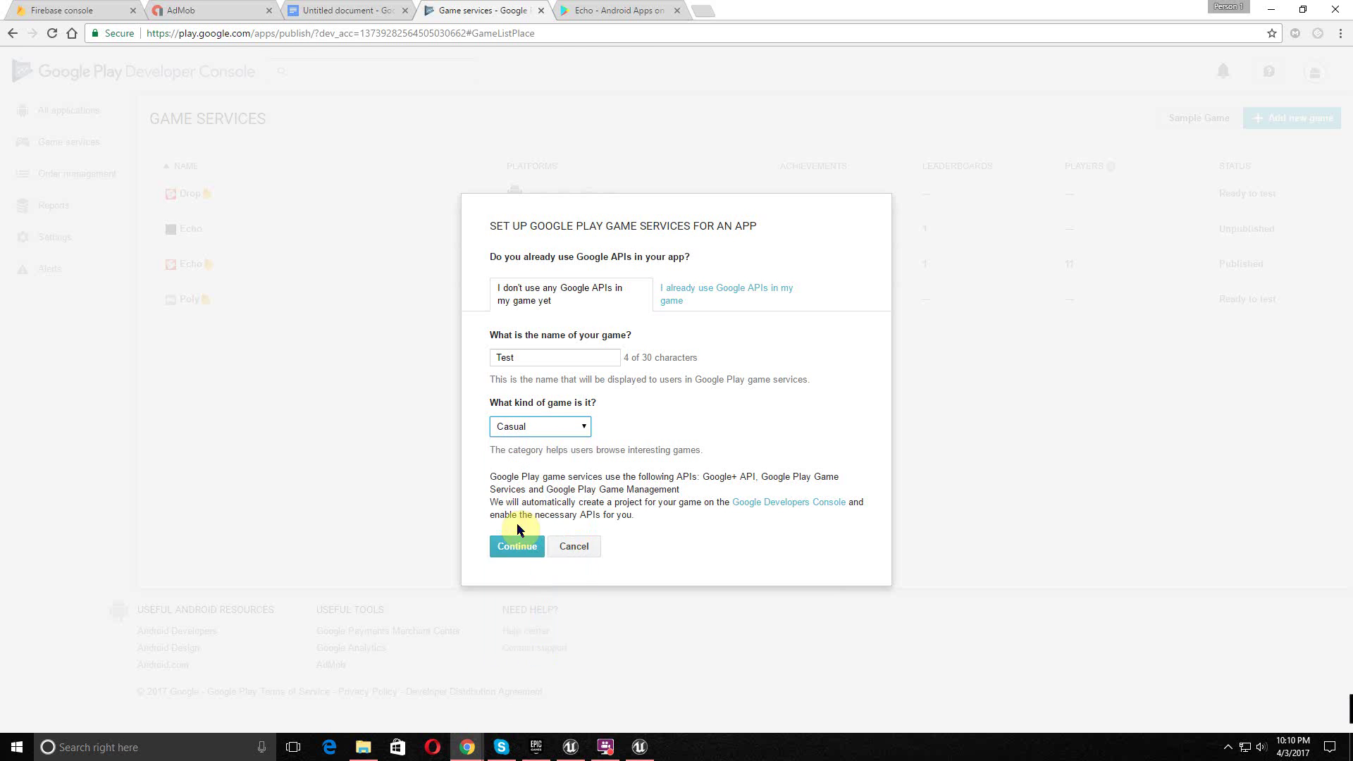
left_click(514, 548)
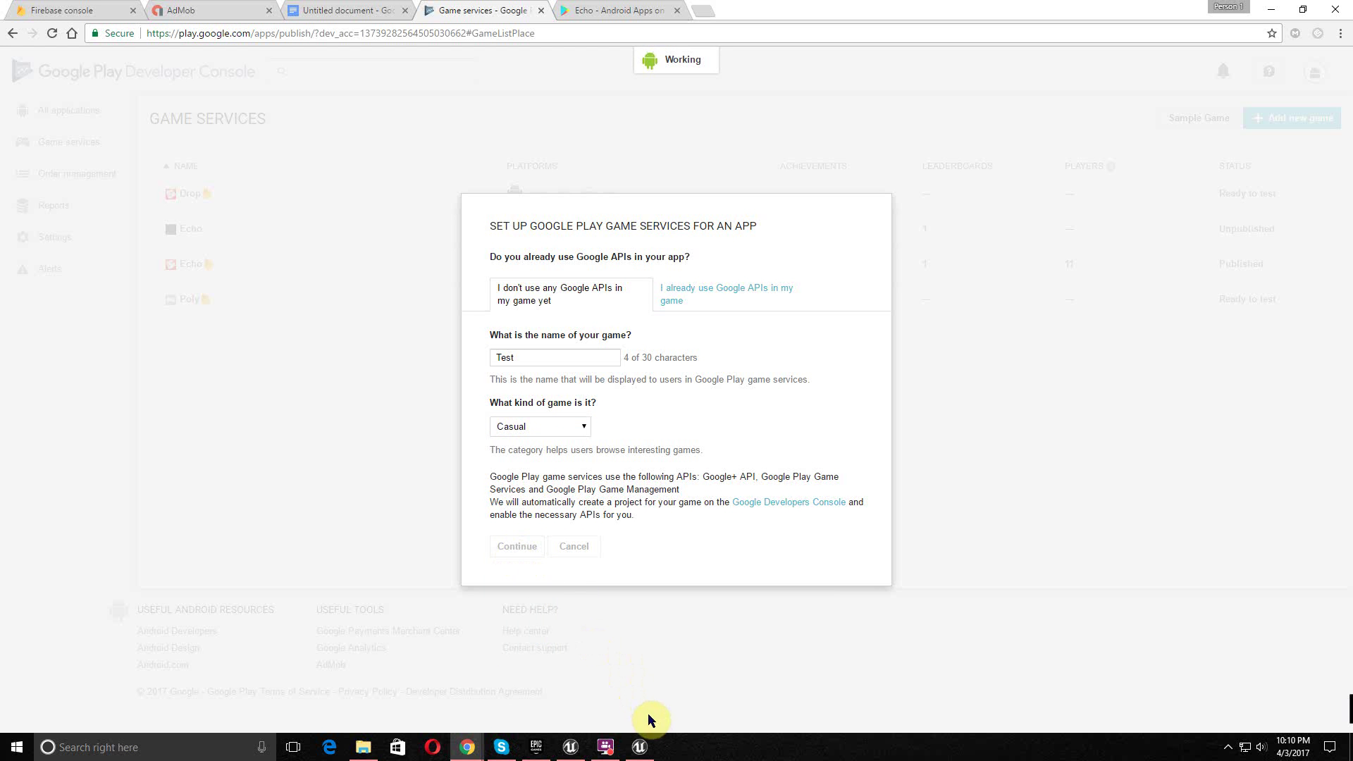
left_click(640, 746)
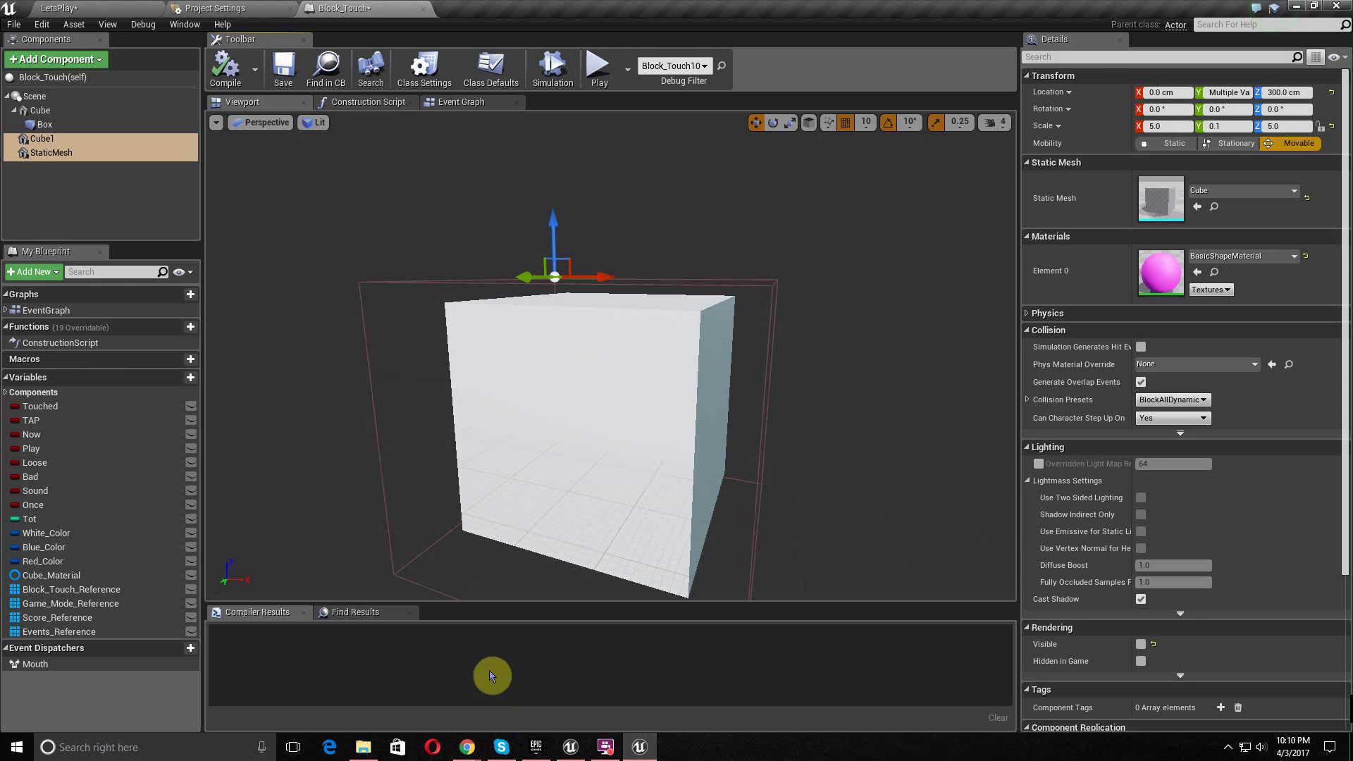
- Play the LetsPlay level in the editor, drag to rotate the block cluster, then stop with Esc
left_click(127, 7)
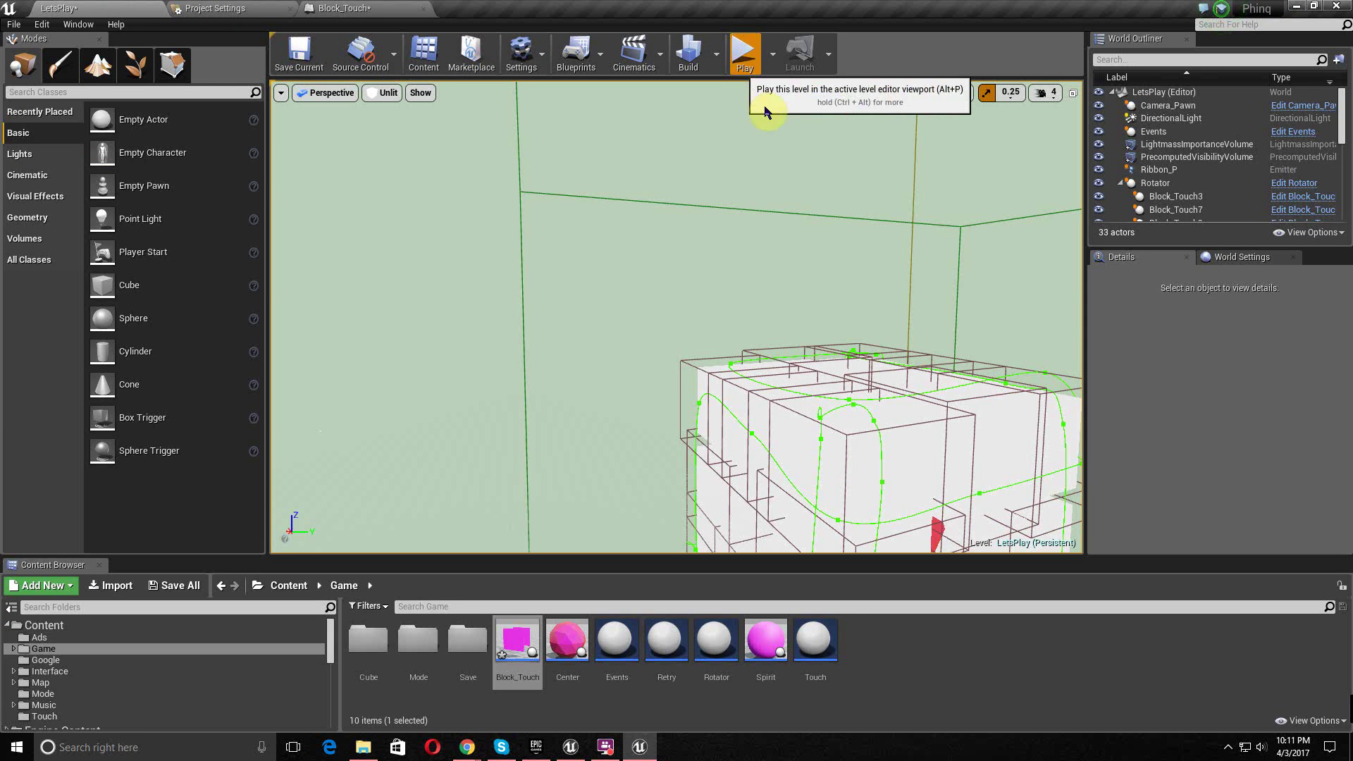
left_click(745, 55)
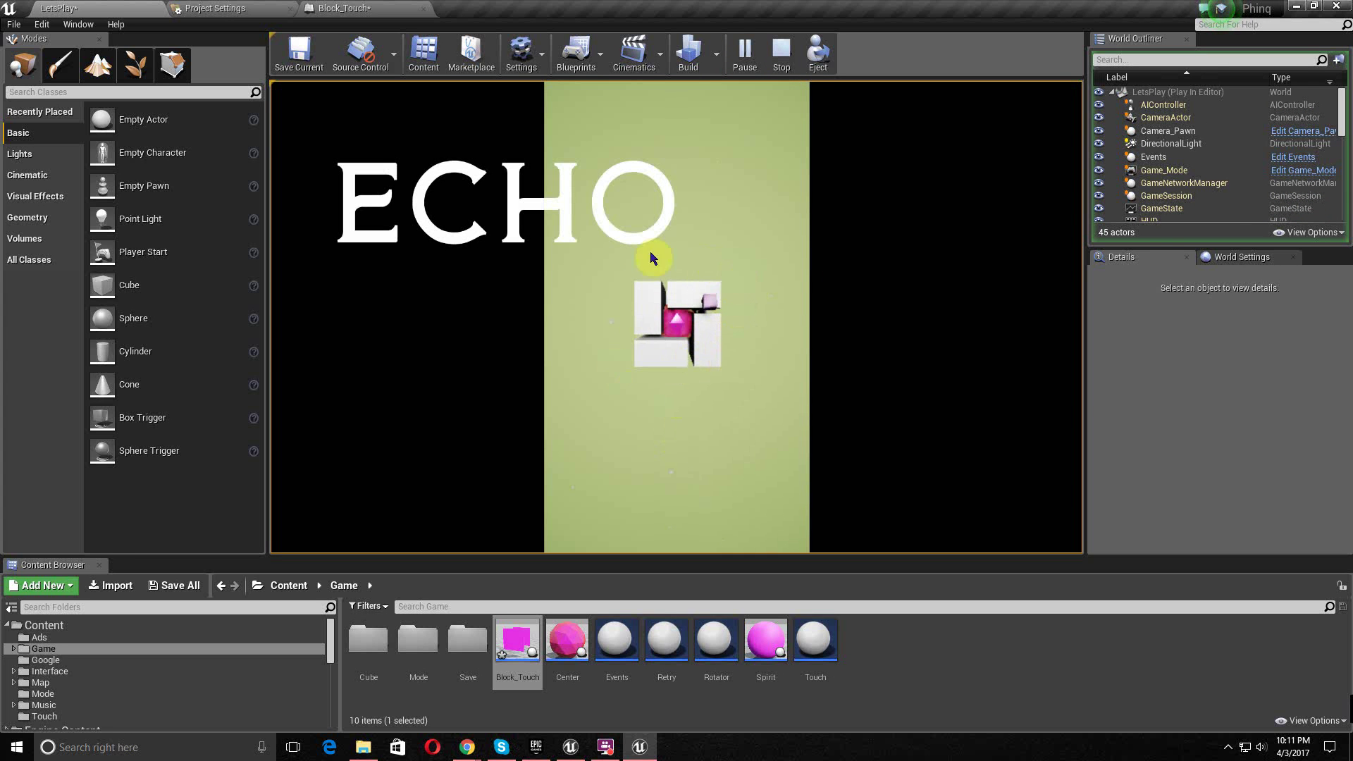
left_click_drag(728, 311, 680, 321)
left_click_drag(692, 209, 705, 353)
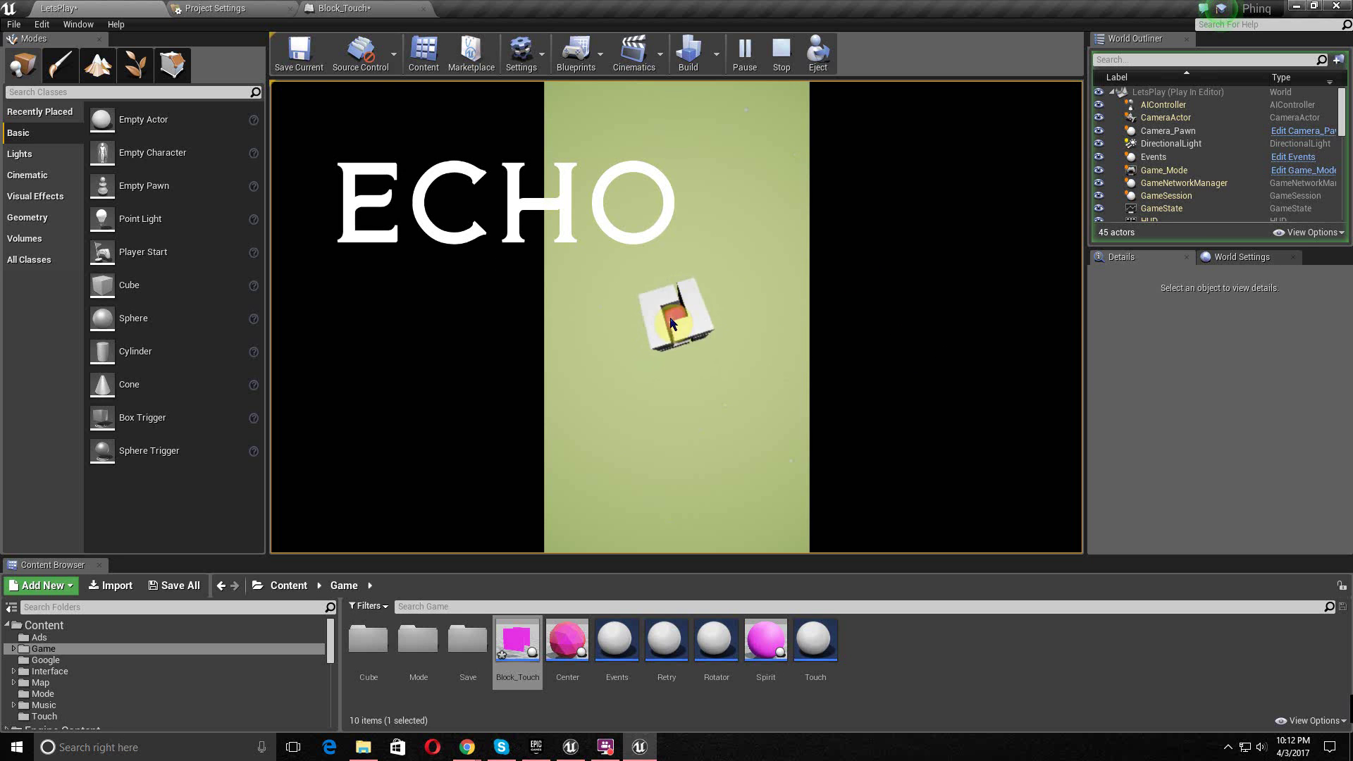
key("Escape")
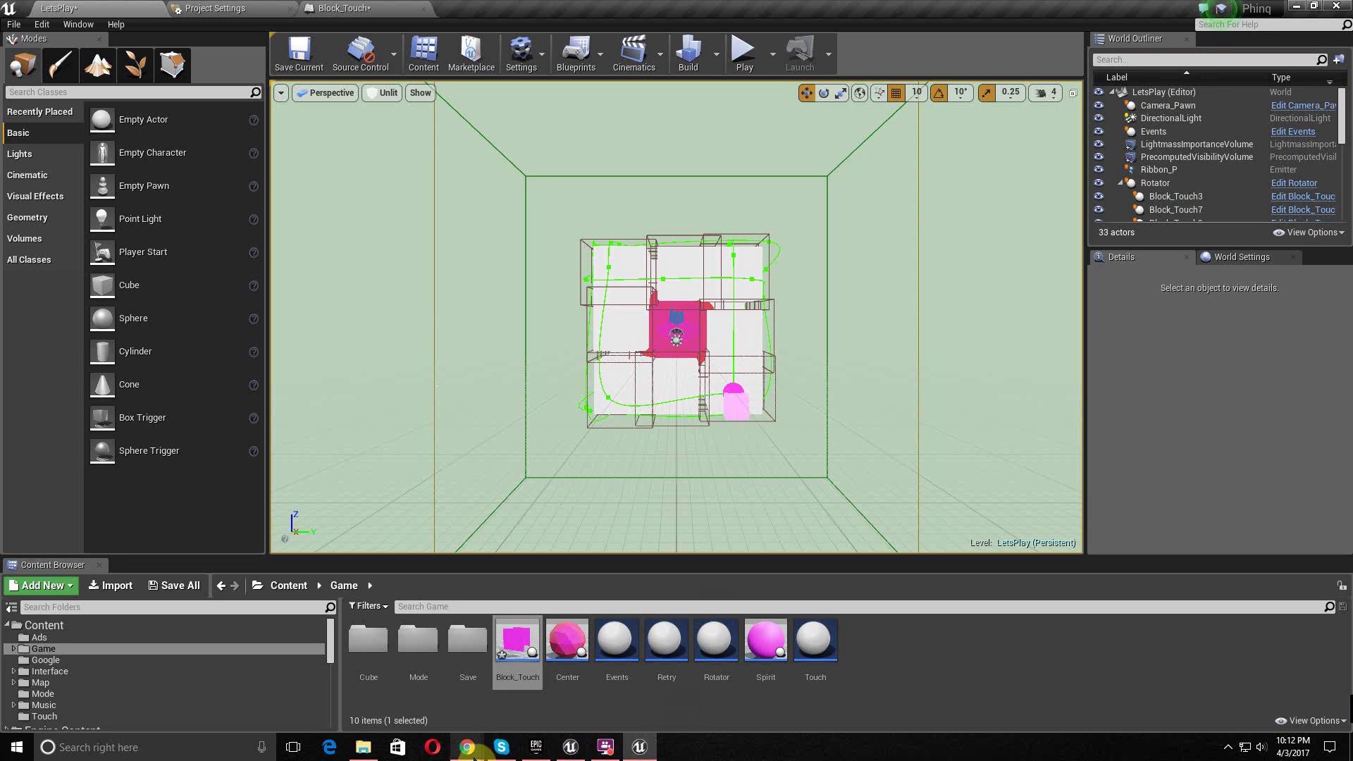
- Retry the game services setup in Chrome after the error so the Test game details appear
mouse_move(467, 748)
left_click(530, 712)
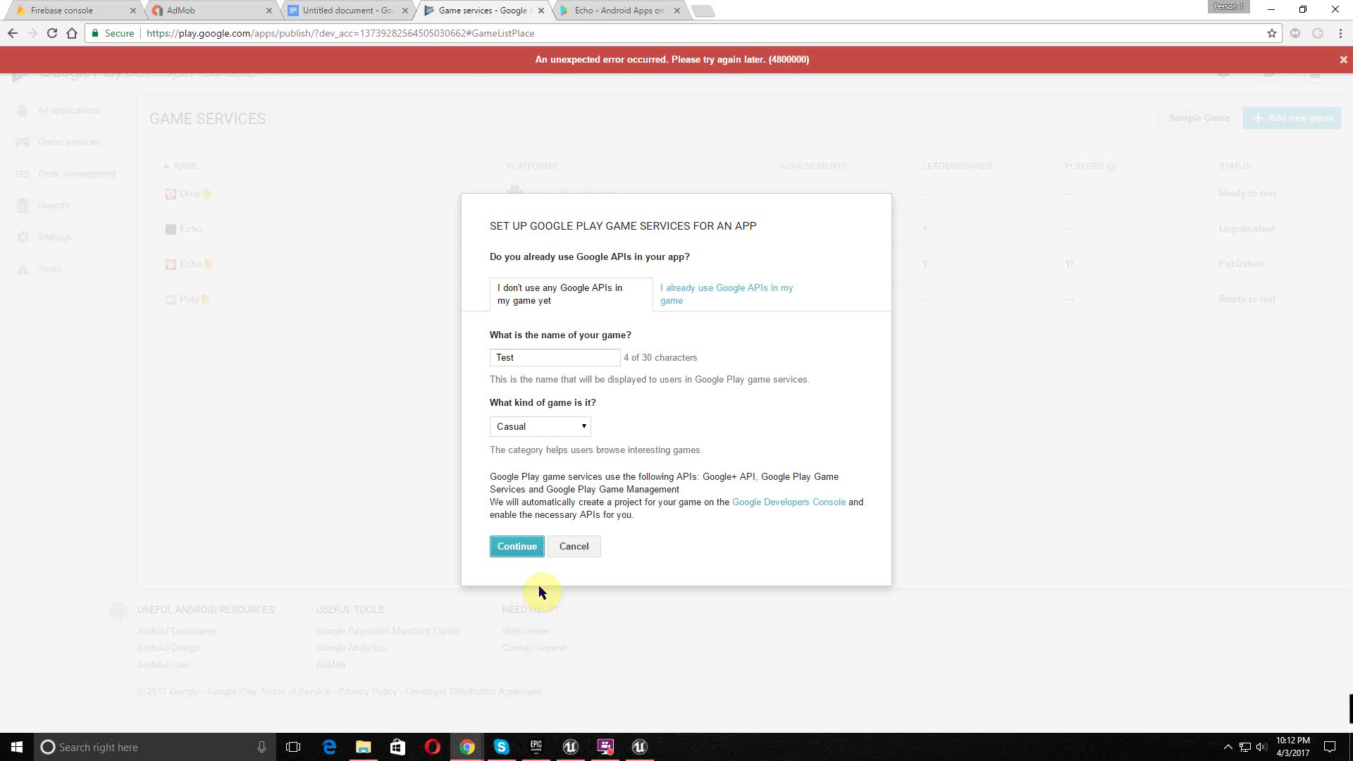
left_click(539, 557)
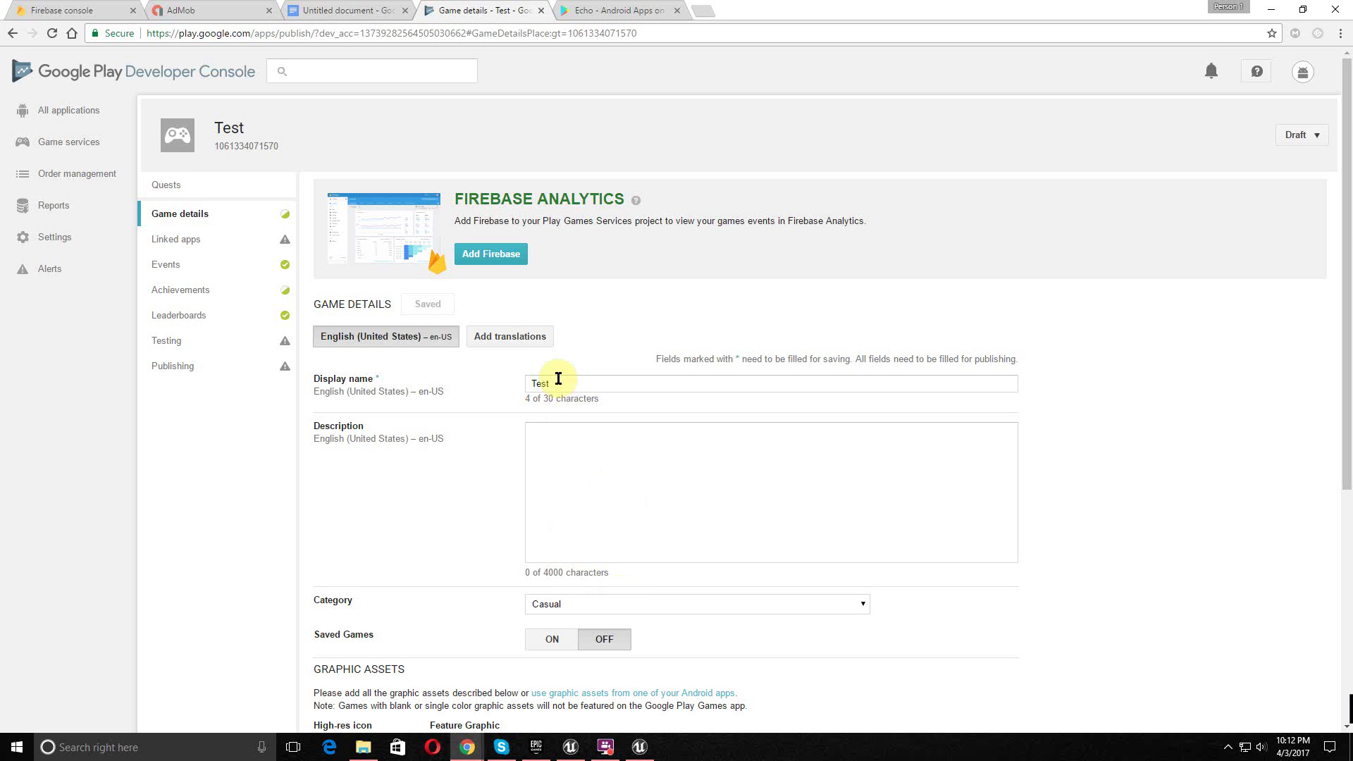
- Enter 'test all' as the Test game's description
scroll(546, 386, "down", 2)
scroll(568, 324, "down", 3)
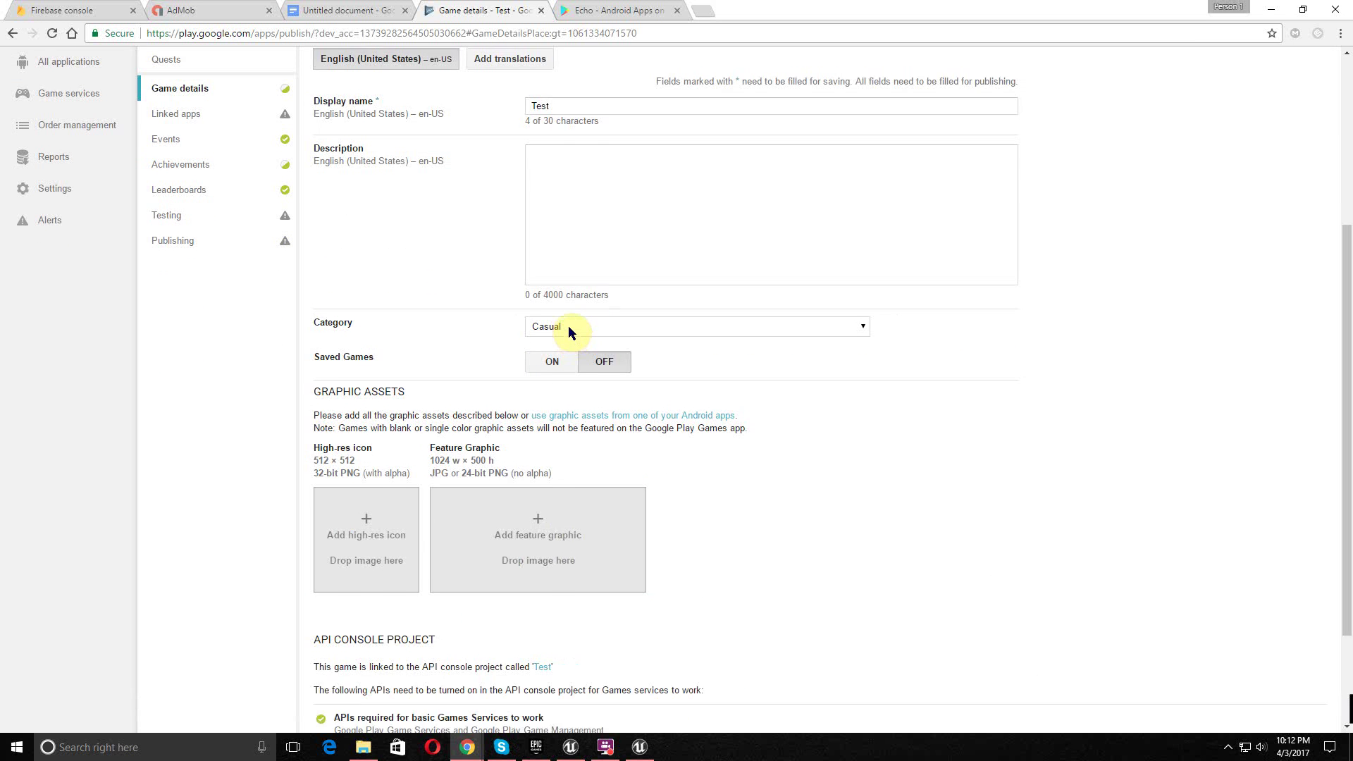
scroll(568, 326, "up", 2)
left_click(568, 326)
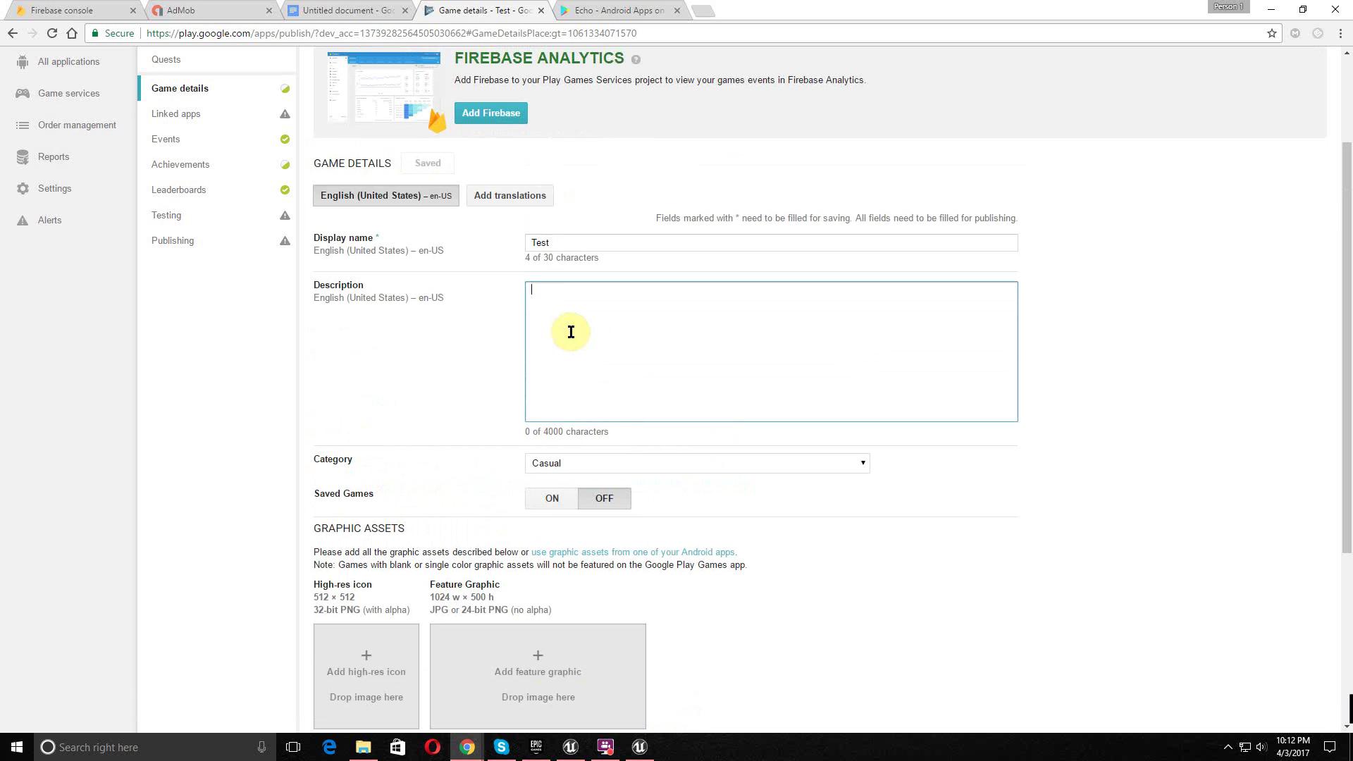
type("test all")
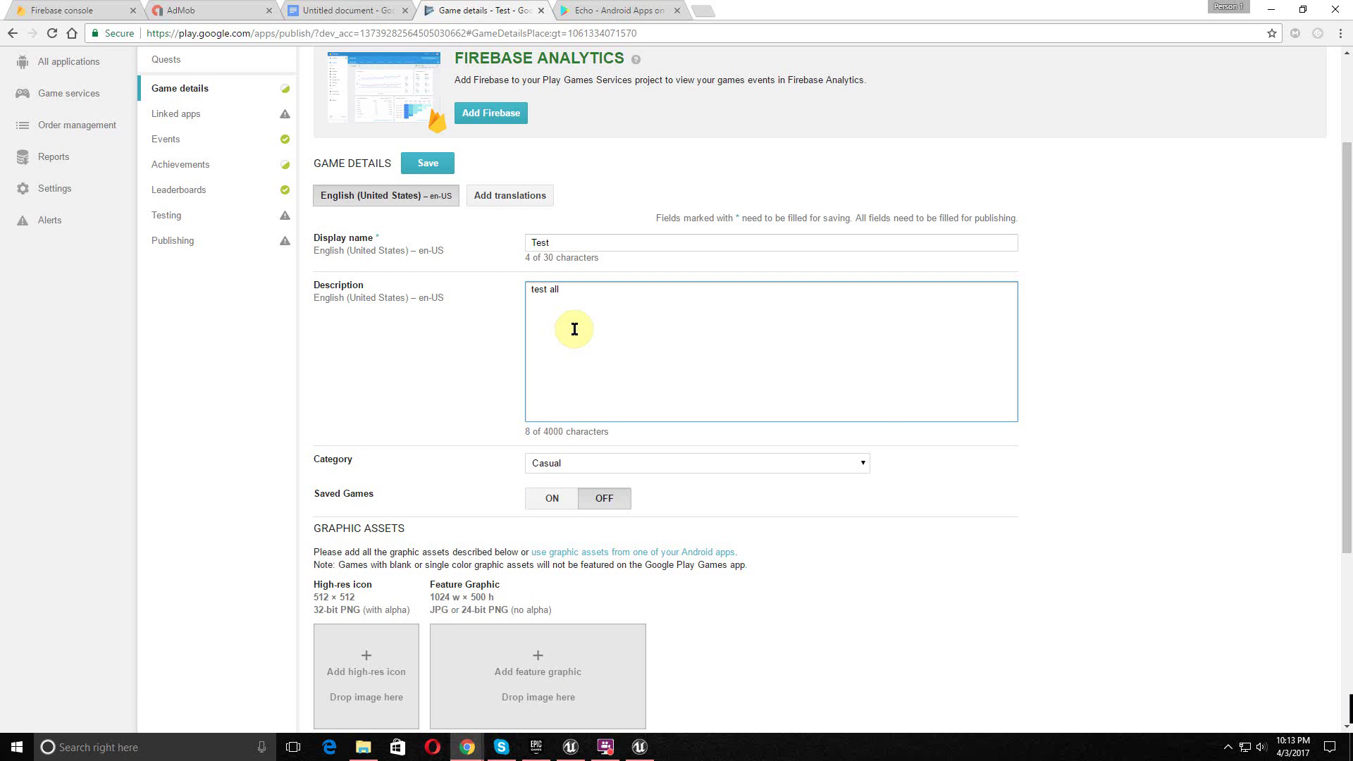
key("Return")
- Link Firebase to the game, save the game details, and go to Linked apps
scroll(871, 434, "down", 2)
scroll(872, 442, "down", 3)
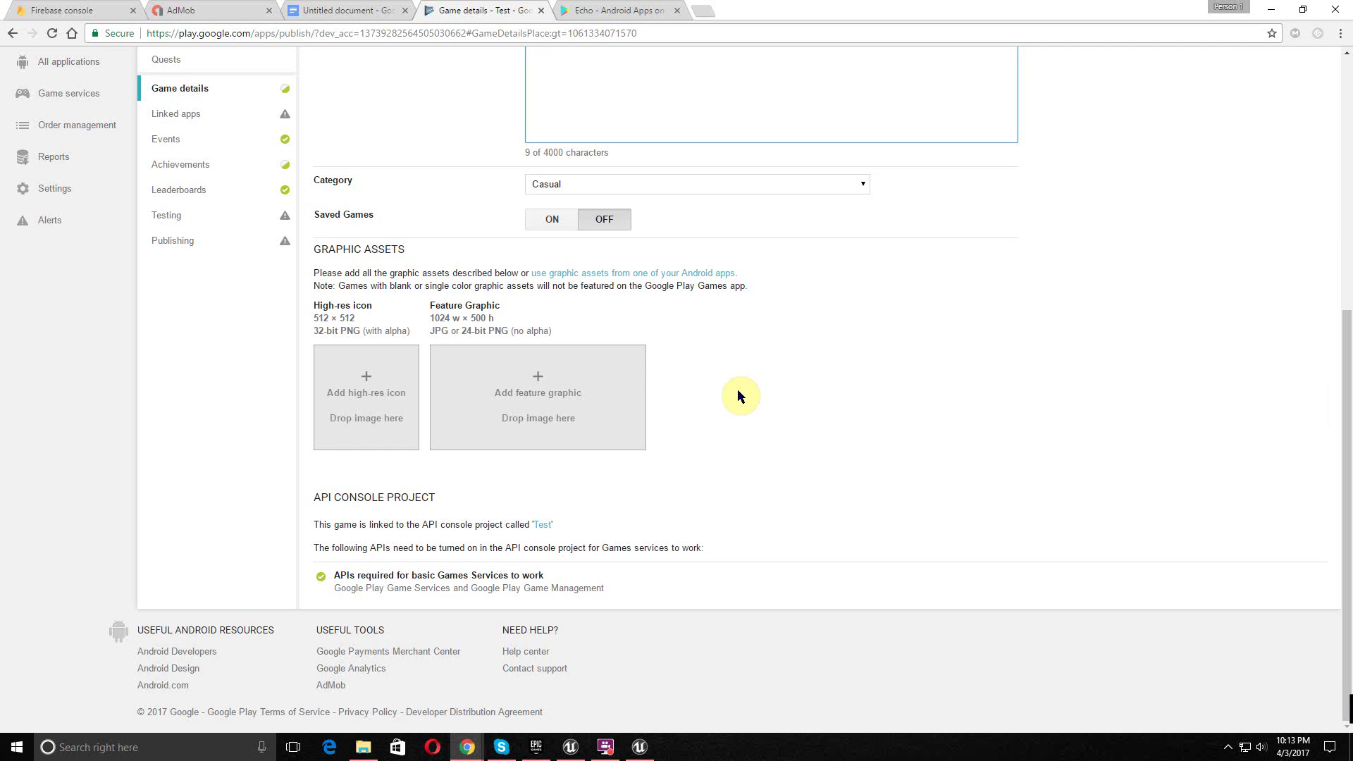
scroll(371, 256, "up", 3)
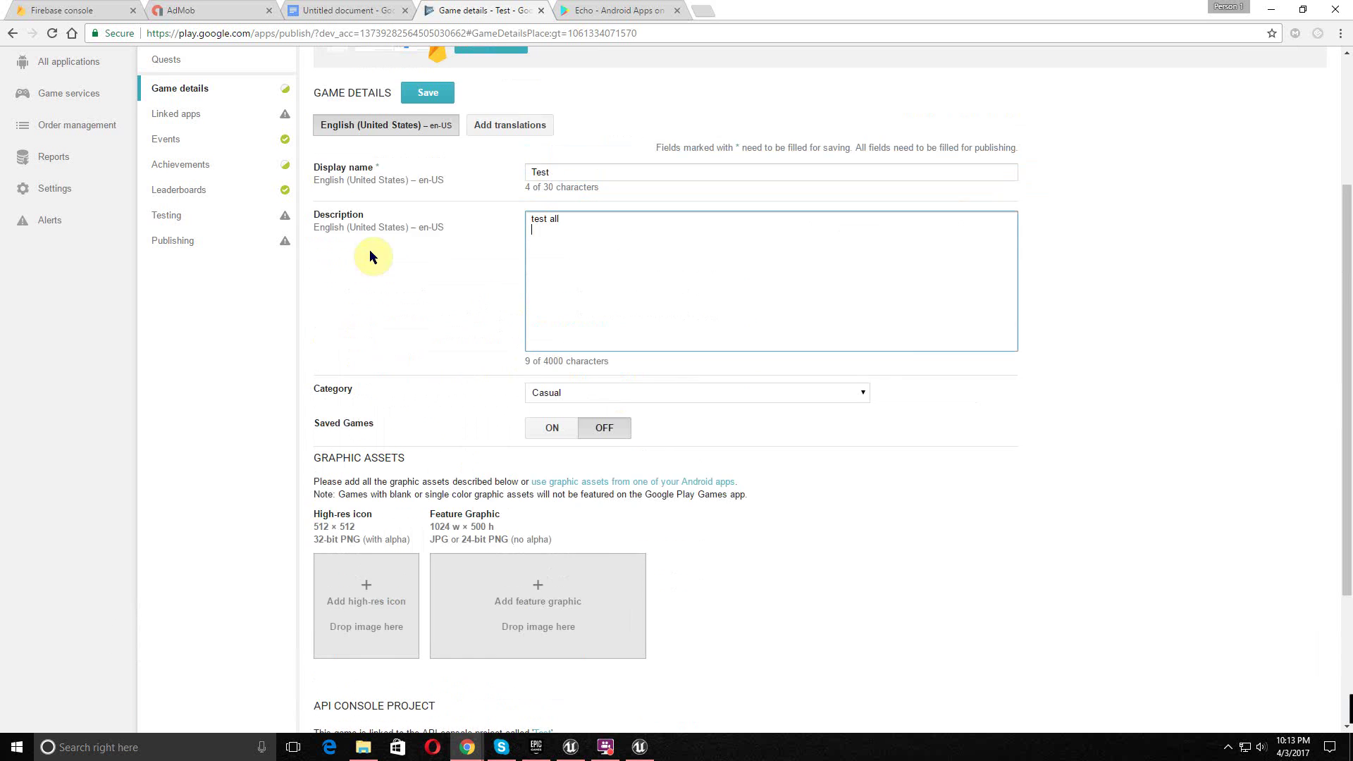
scroll(1021, 254, "up", 3)
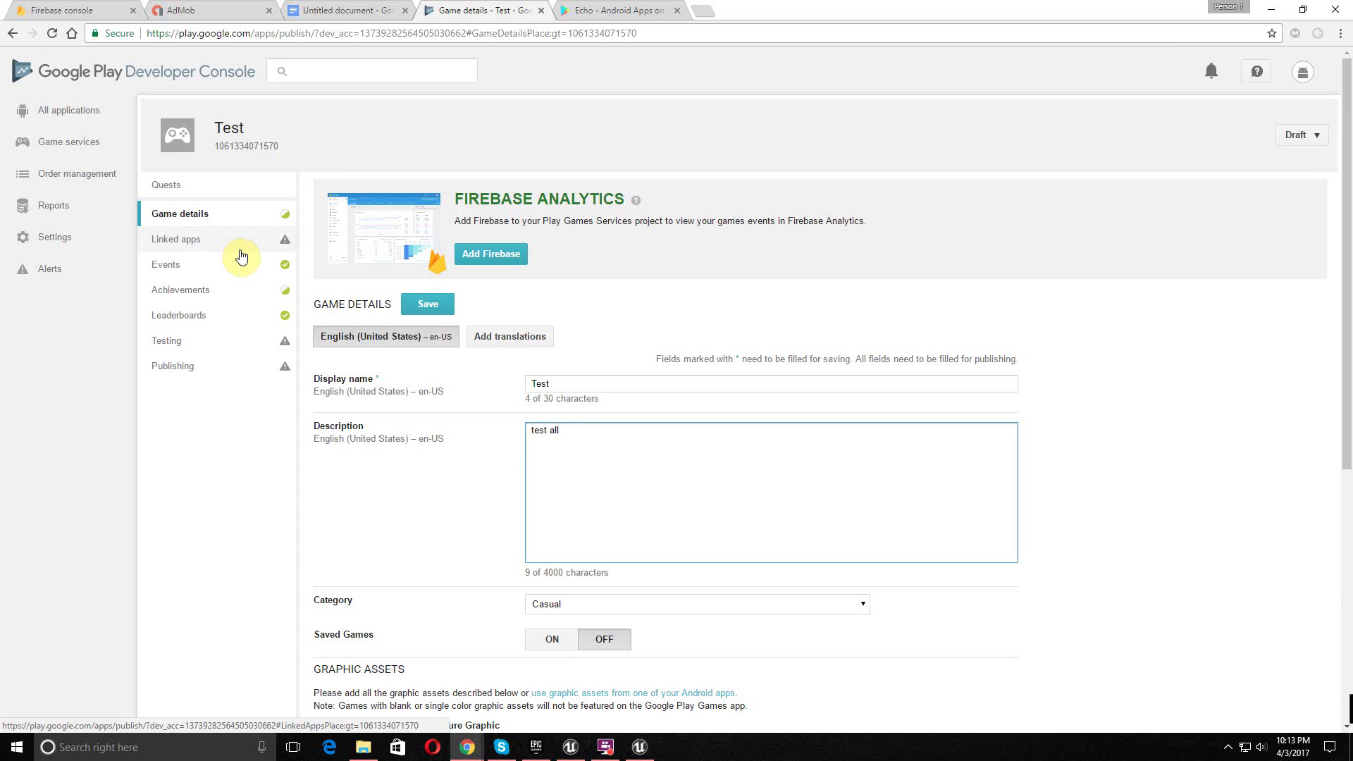
left_click(489, 256)
left_click(501, 559)
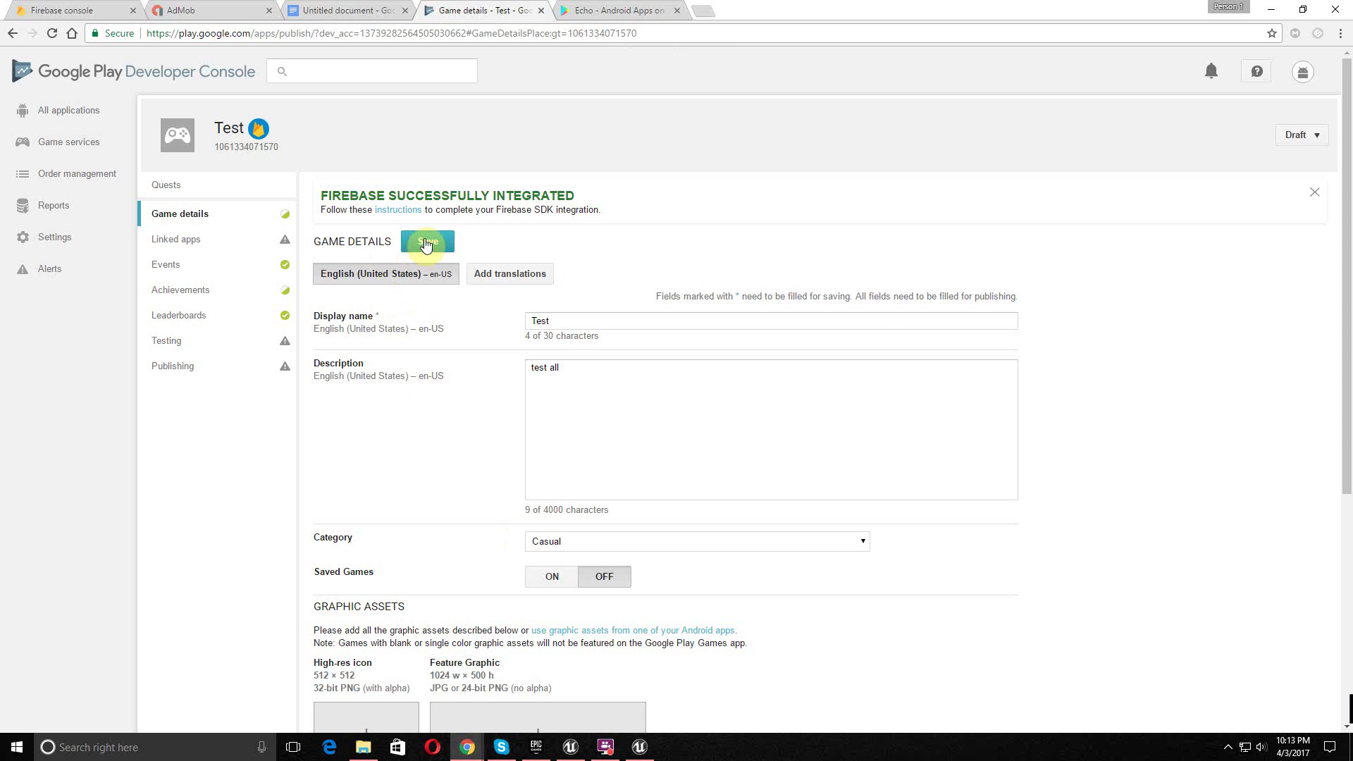
left_click(425, 243)
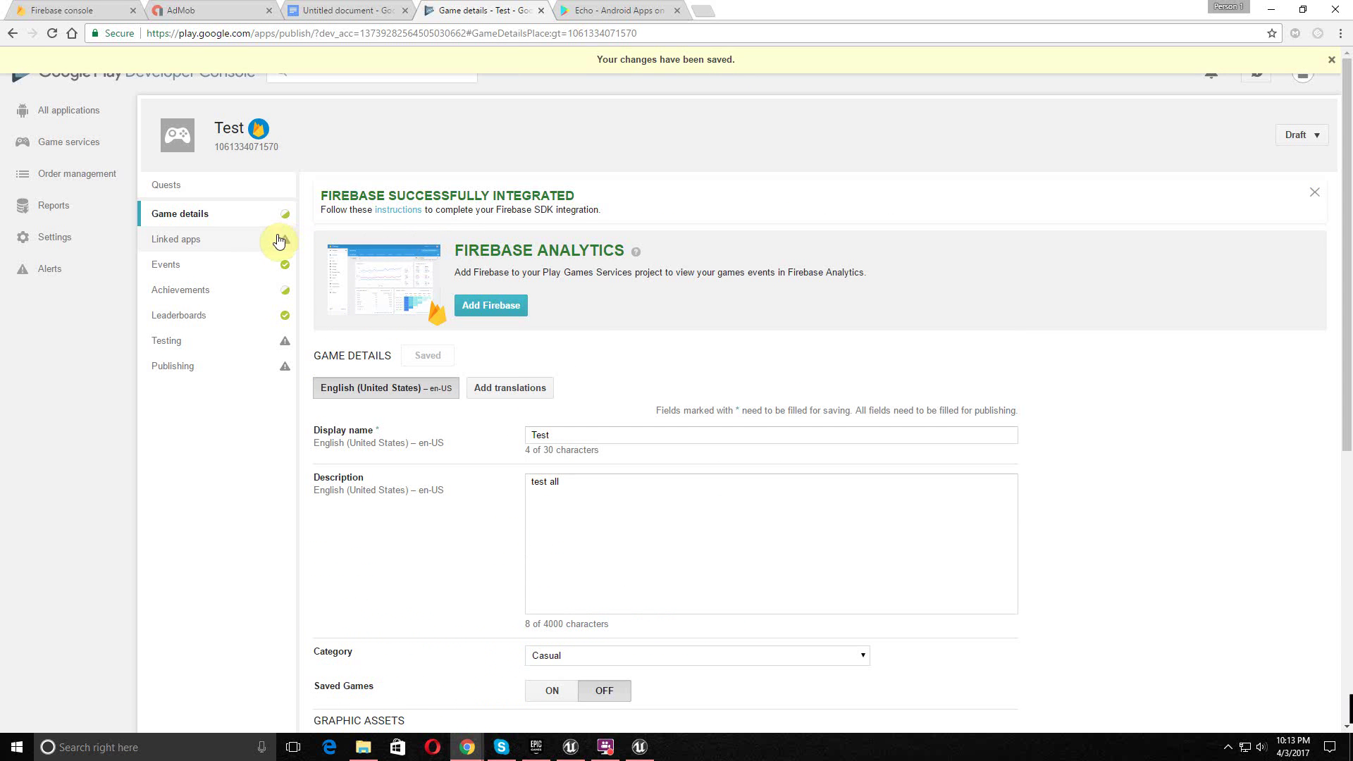
left_click(257, 243)
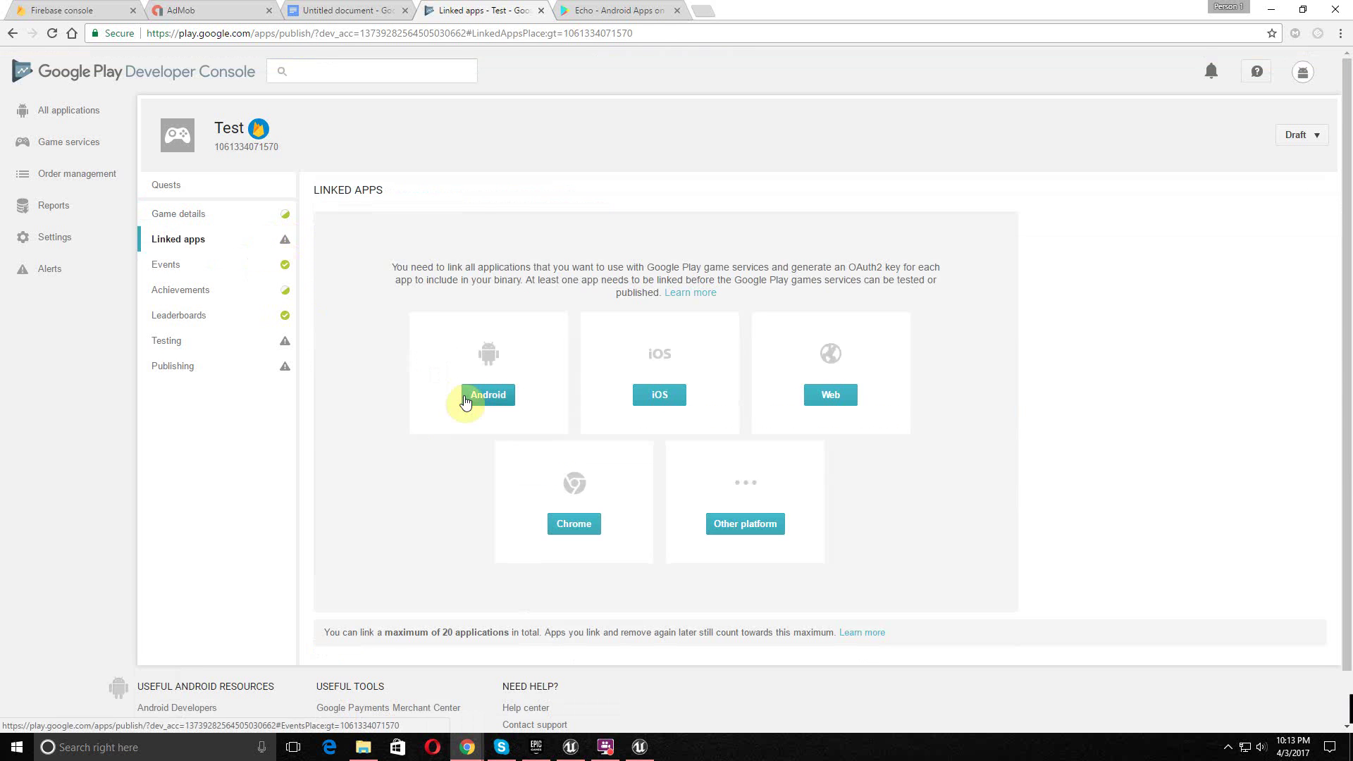
- Link the Android app com.VNTAGE.test with anti-piracy turned on and save
left_click(468, 397)
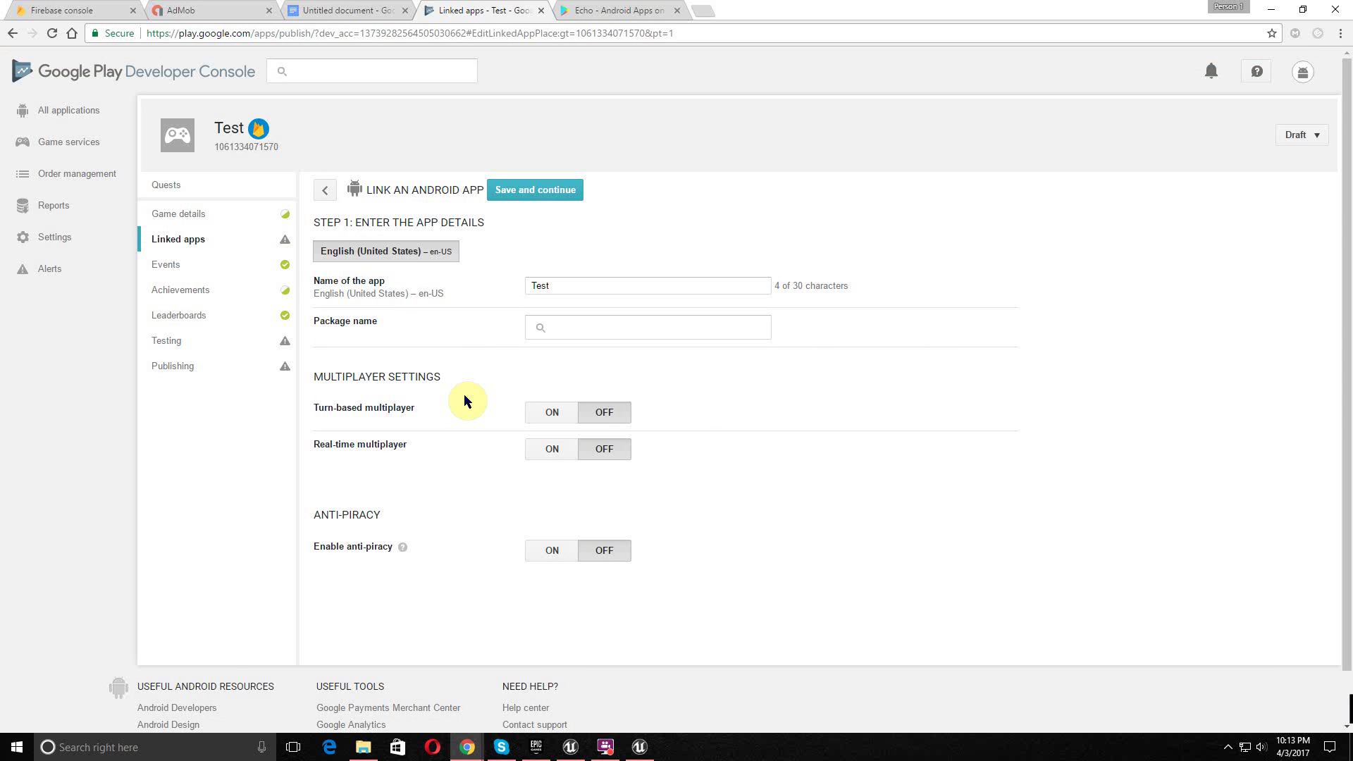
left_click(562, 330)
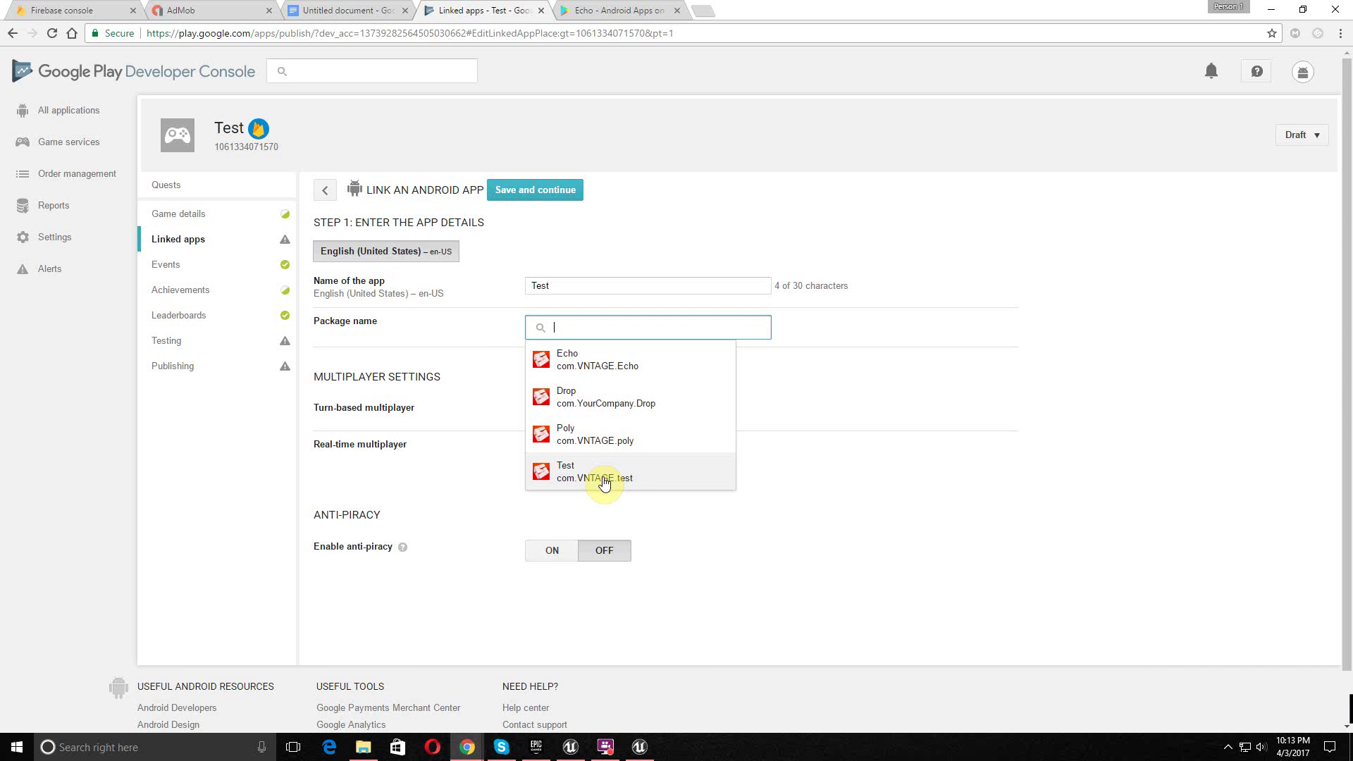
left_click(604, 474)
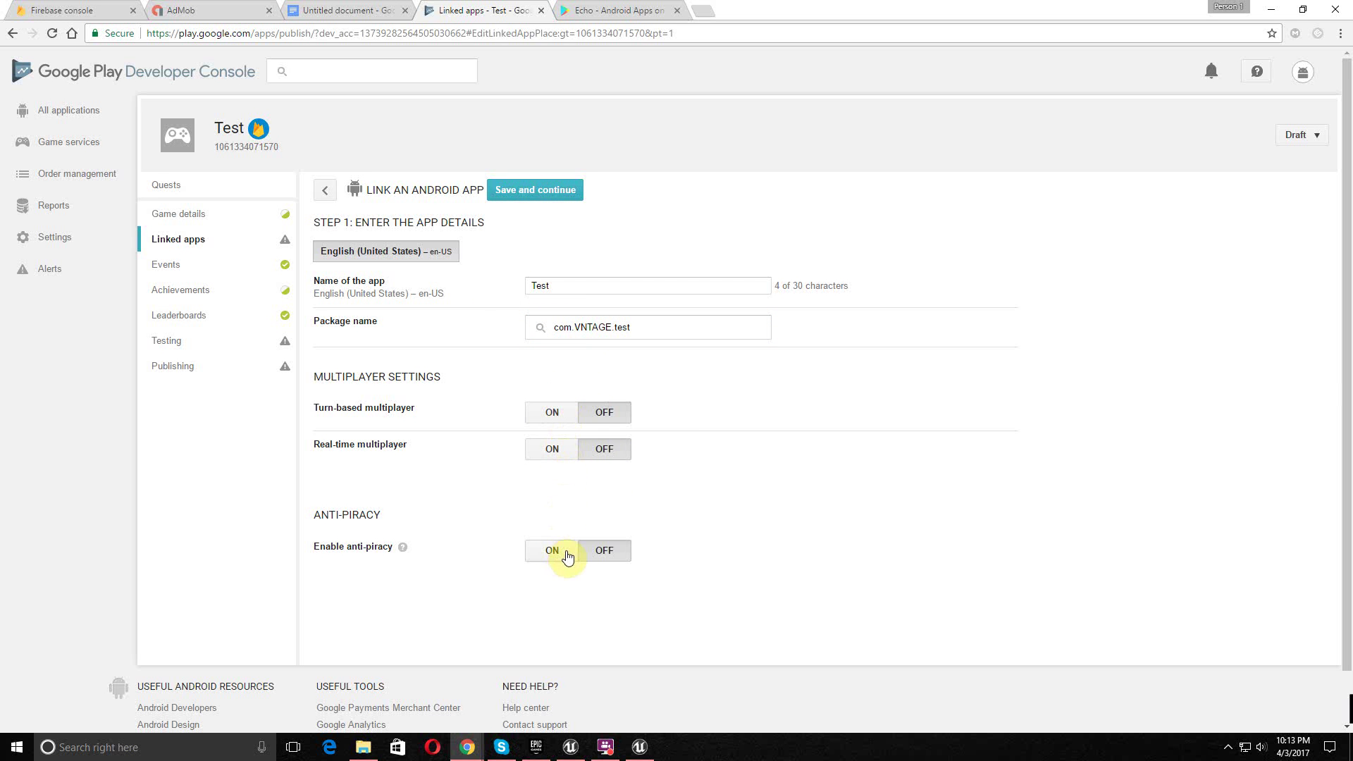
left_click(562, 551)
left_click(529, 192)
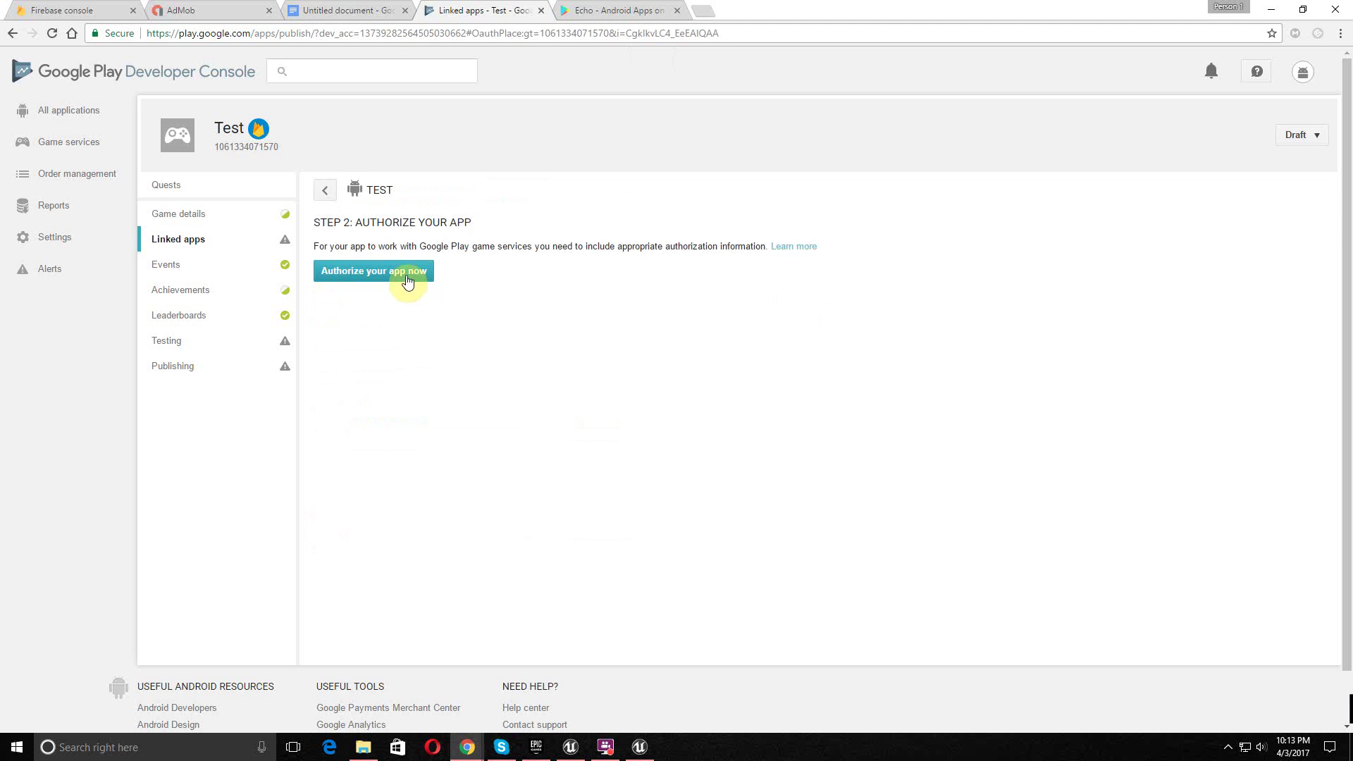
- Authorize the linked app by confirming creation of its Android OAuth client
left_click(409, 277)
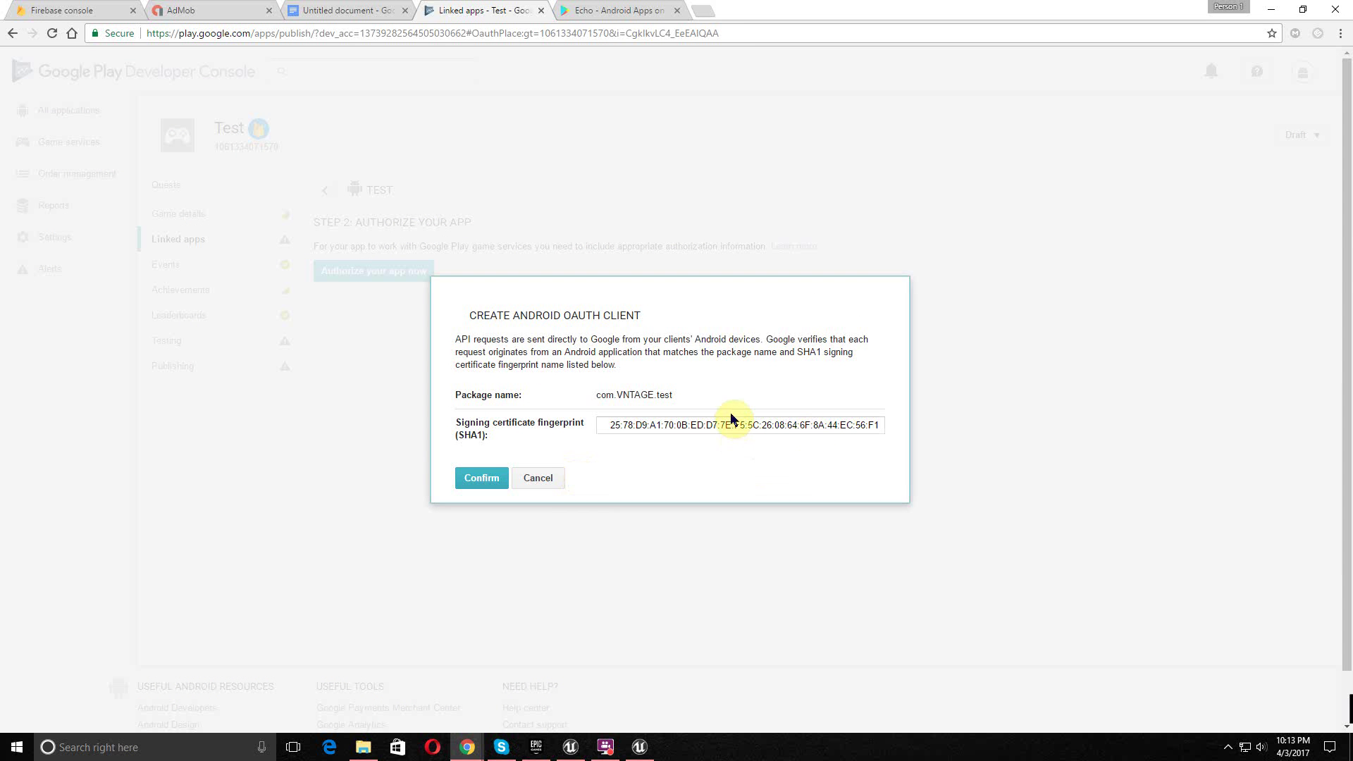
mouse_move(742, 426)
left_mouse_down()
mouse_move(604, 420)
mouse_move(716, 425)
left_mouse_up()
left_click_drag(899, 421, 833, 483)
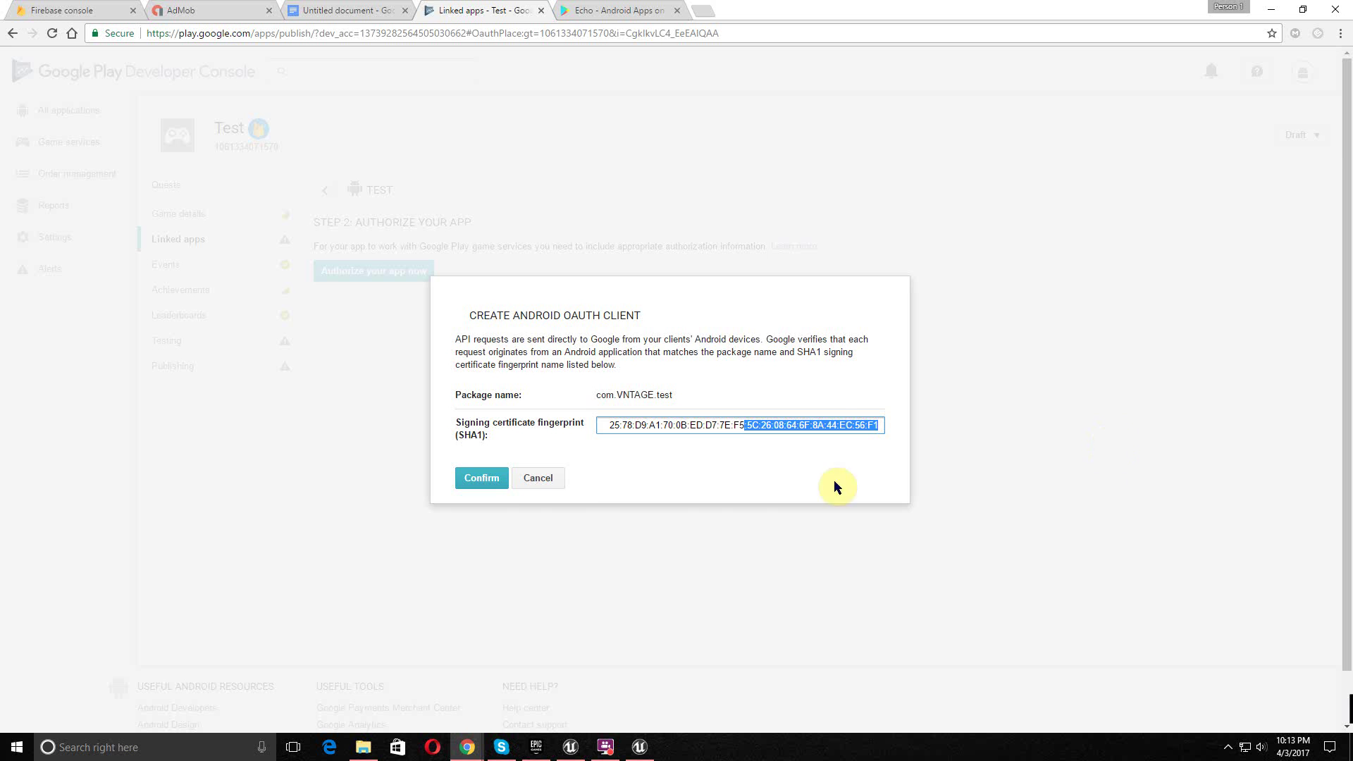
left_click(490, 485)
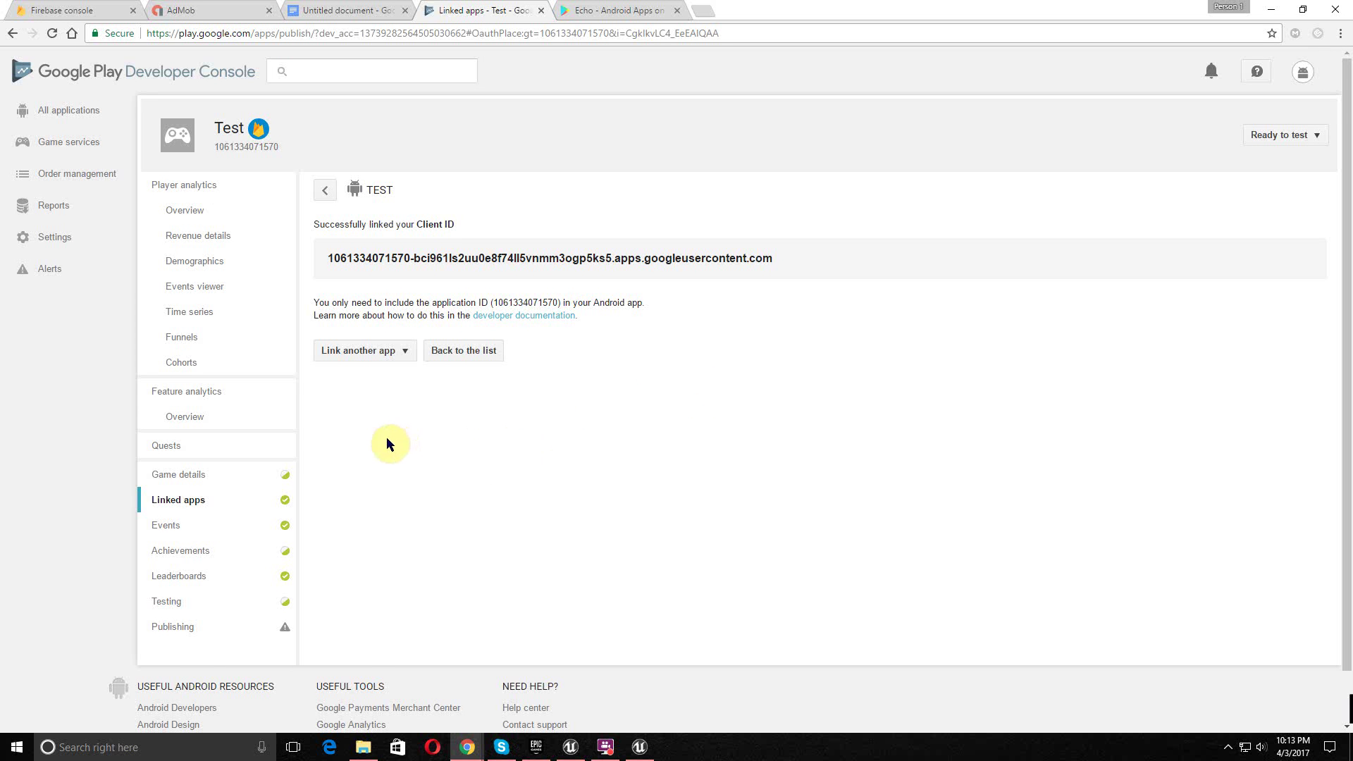
scroll(388, 440, "down", 1)
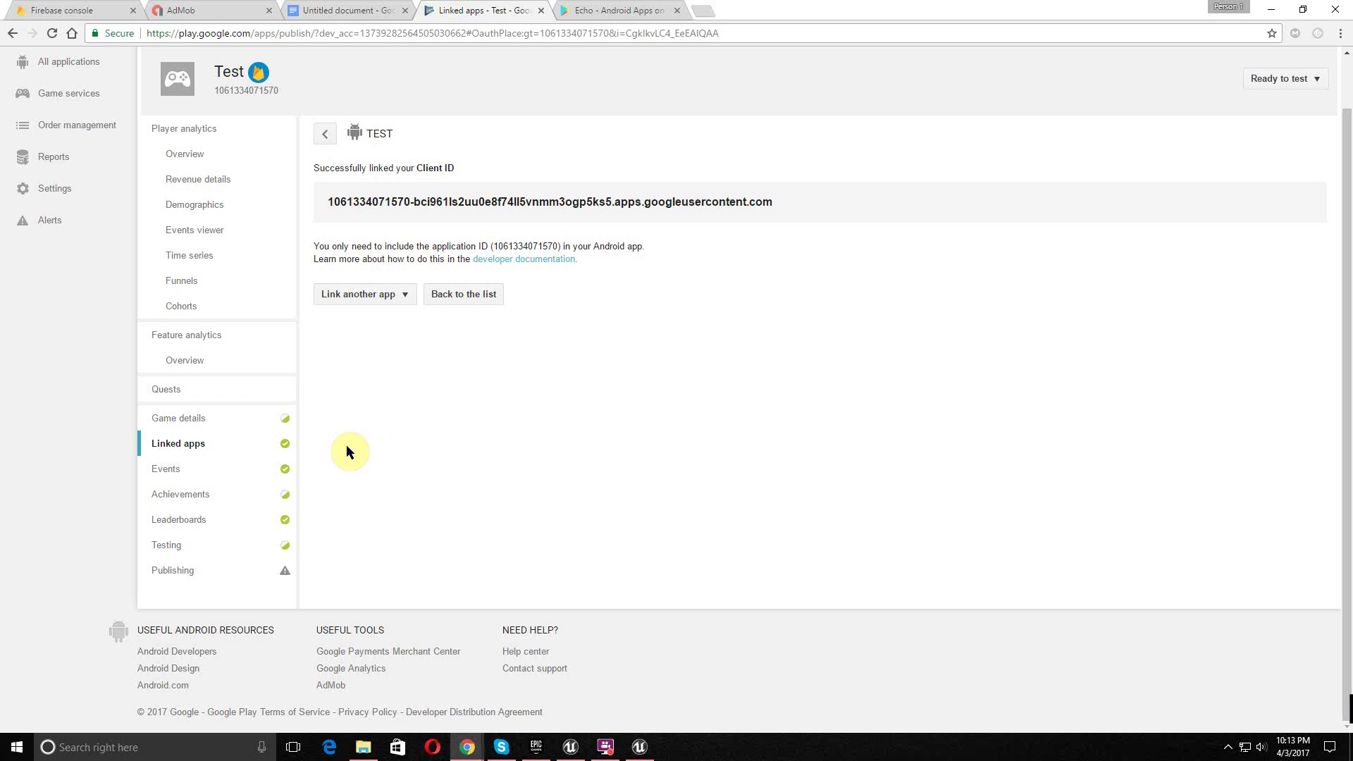
scroll(353, 451, "up", 1)
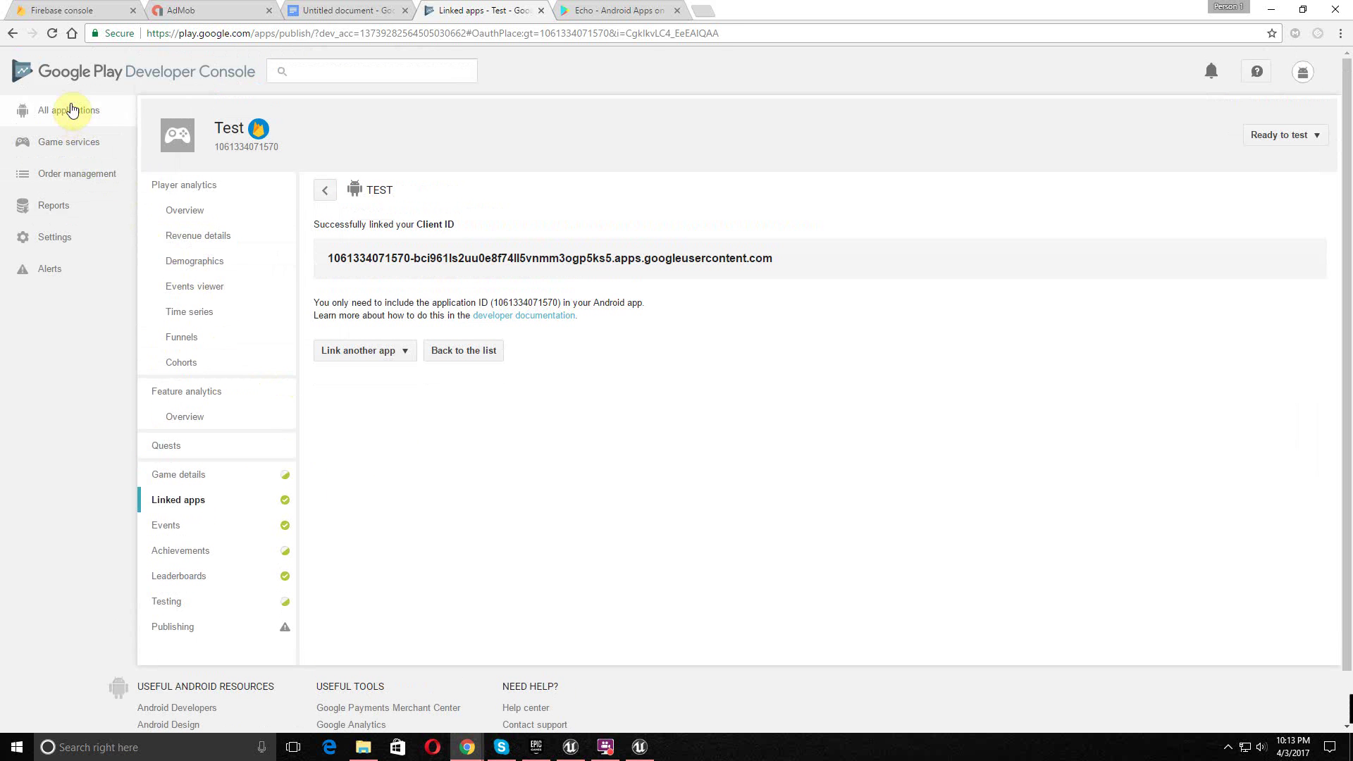
- Show the Game services list with Test ready to test, then close the Phinq Unreal Editor
left_click(71, 110)
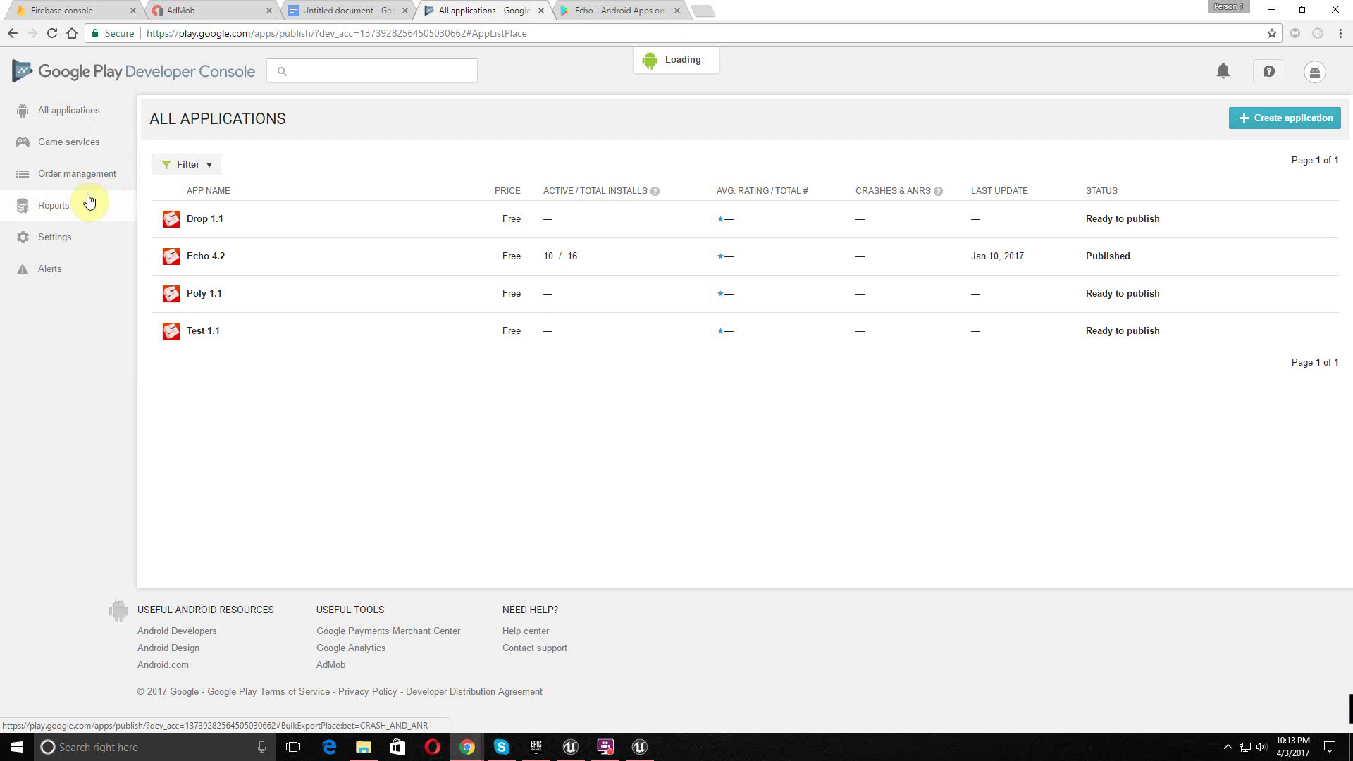
left_click(88, 159)
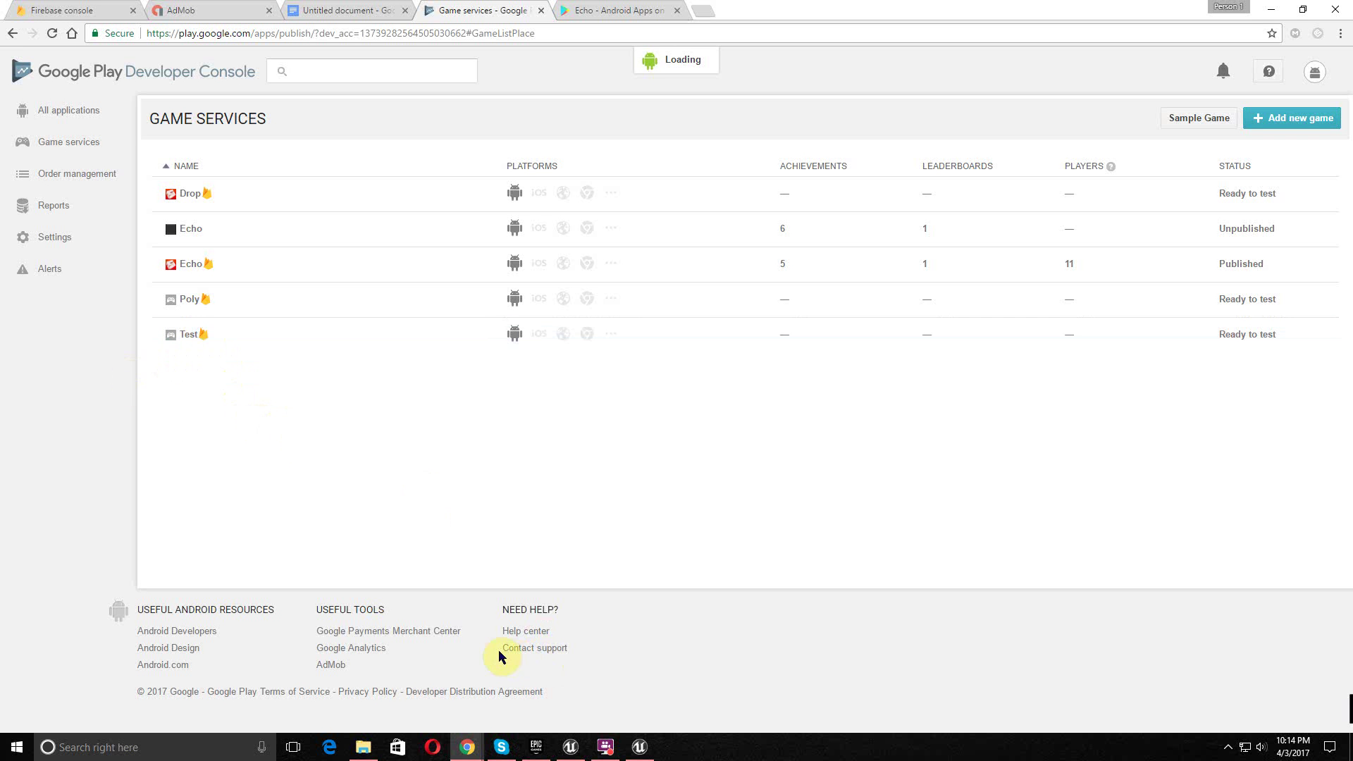
mouse_move(637, 745)
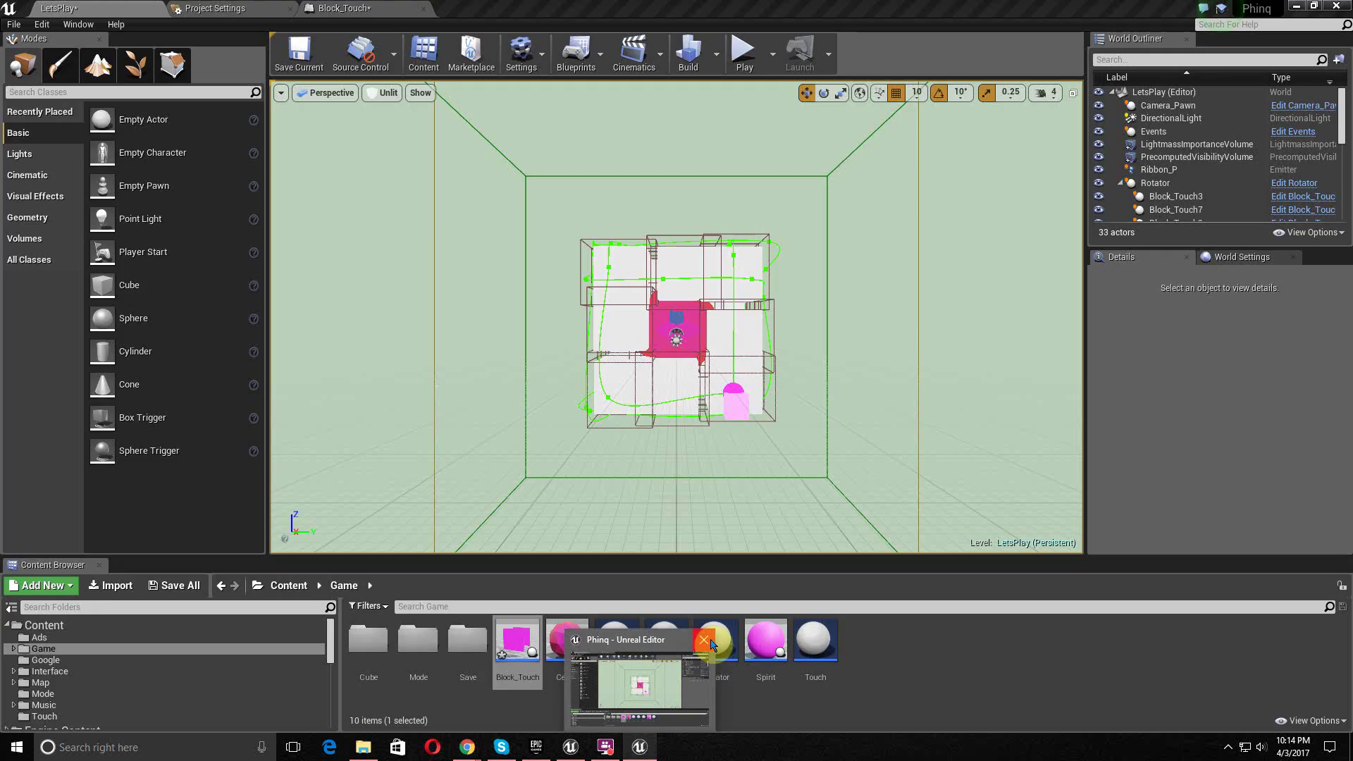
left_click(704, 640)
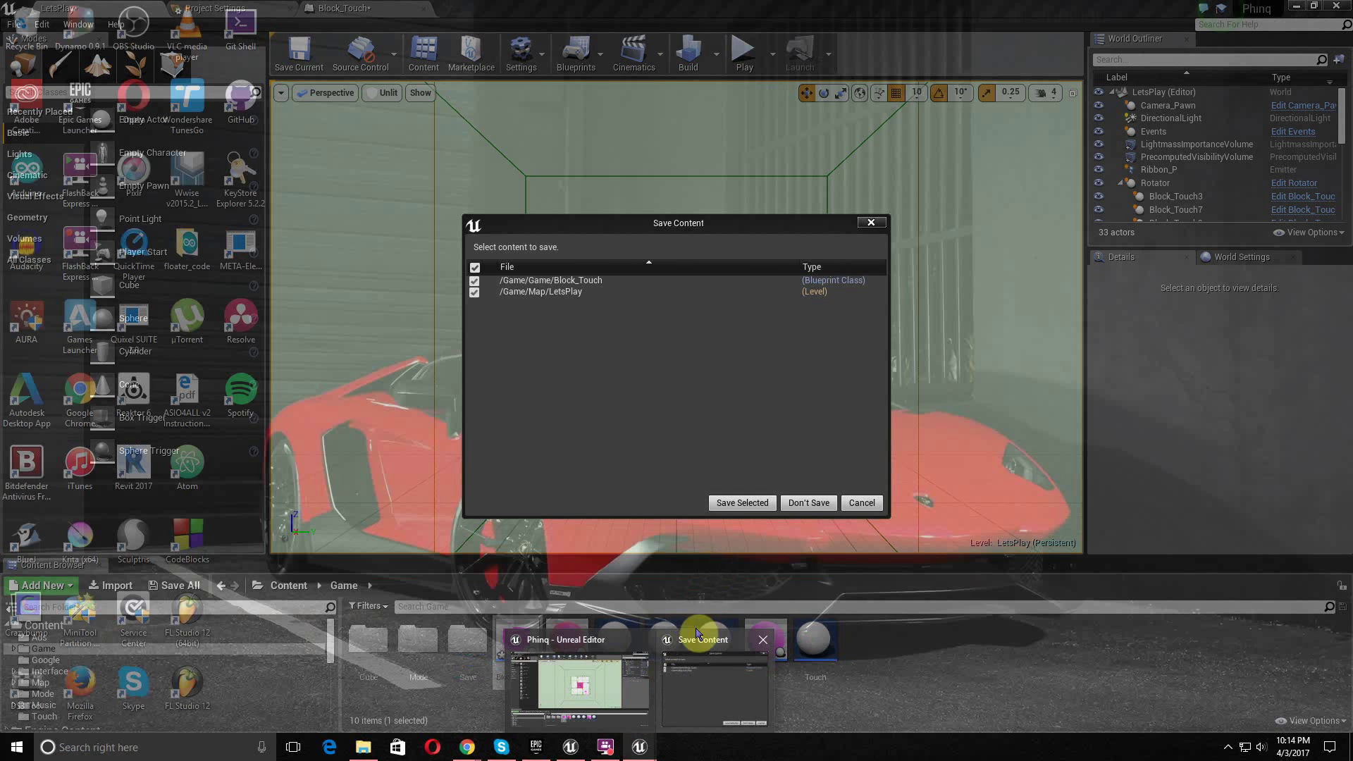
- Save Block_Touch and LetsPlay, then minimize Chrome and the Test_world editor window
left_click(692, 667)
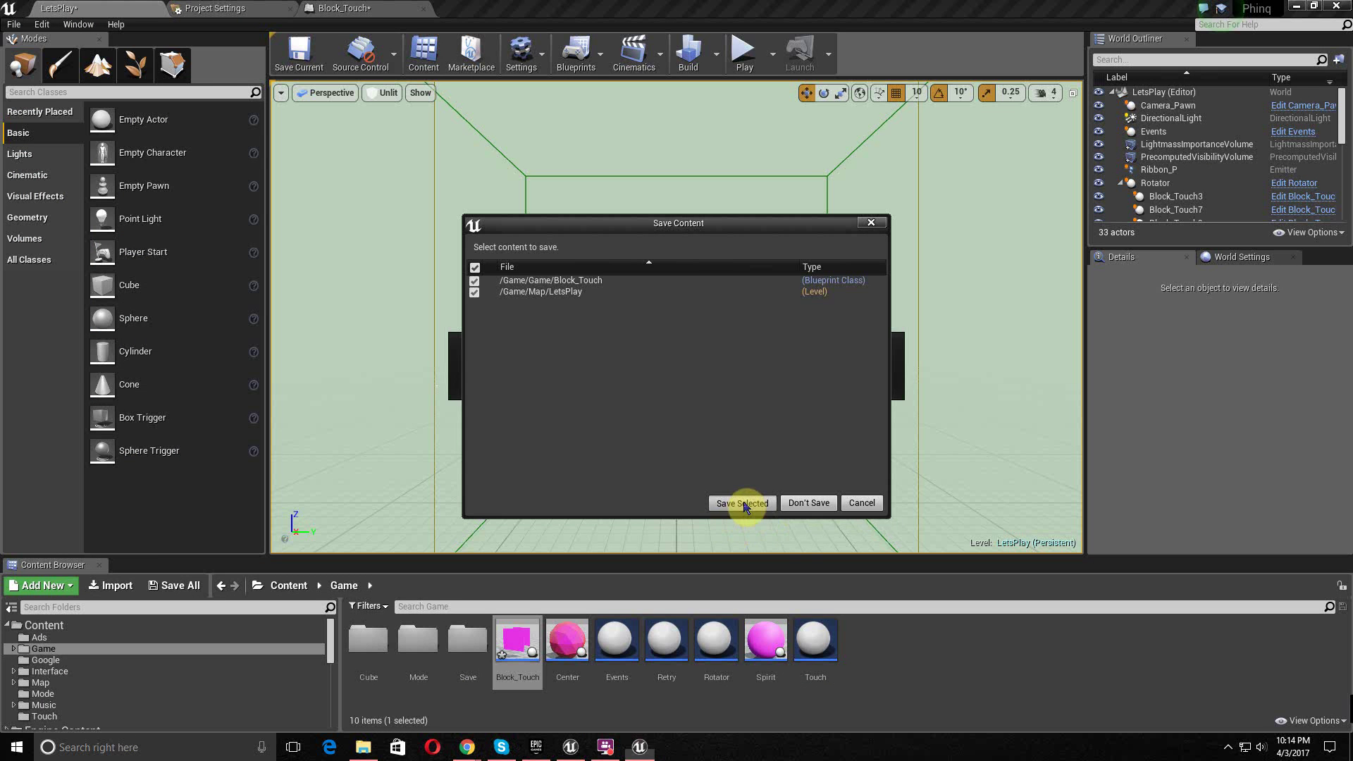
left_click(736, 504)
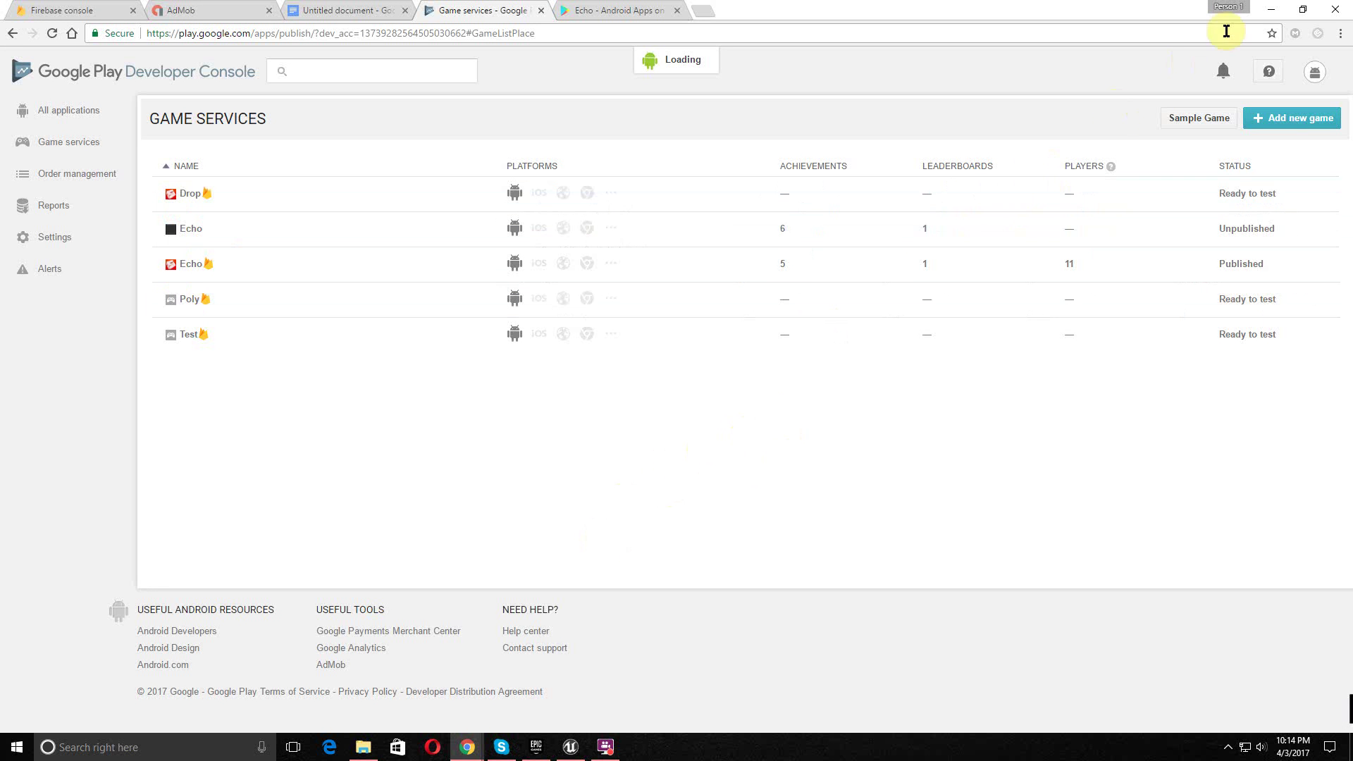
left_click(1280, 8)
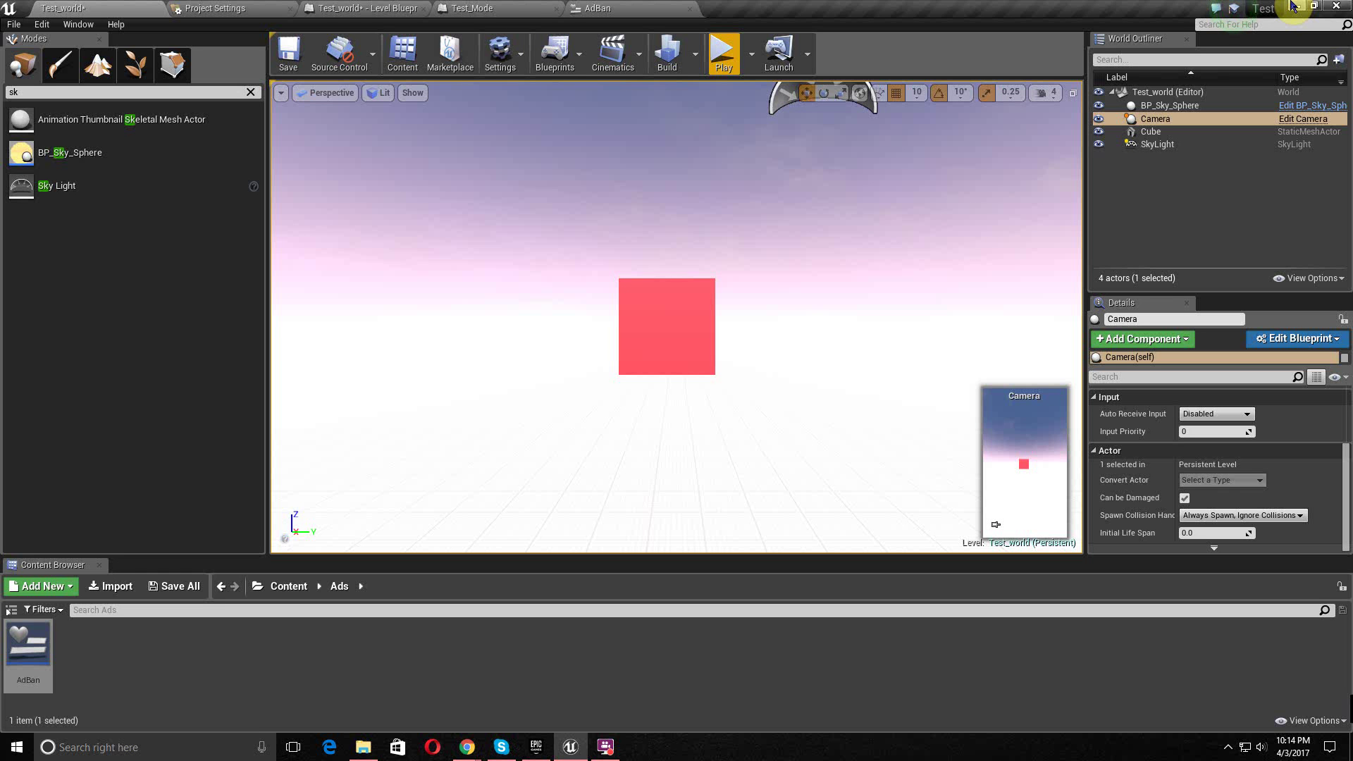
left_click(1294, 5)
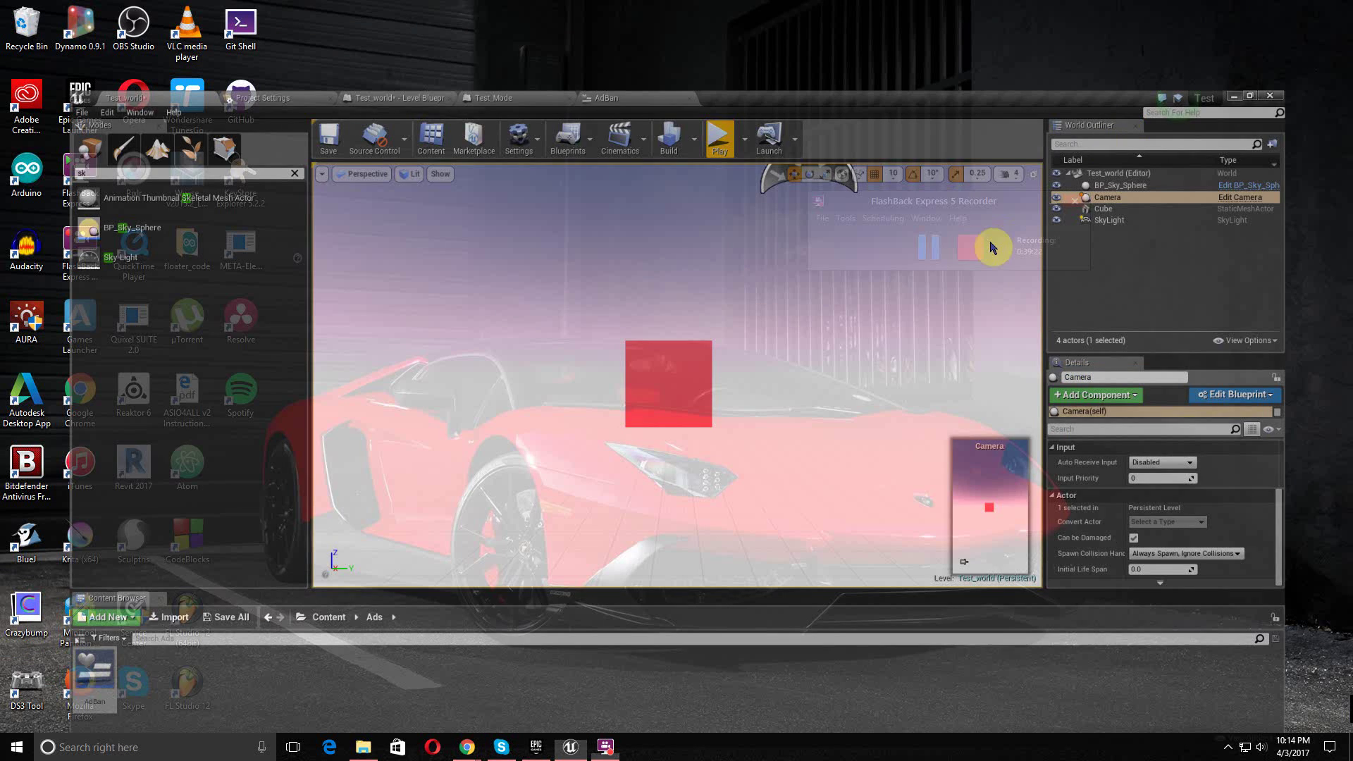